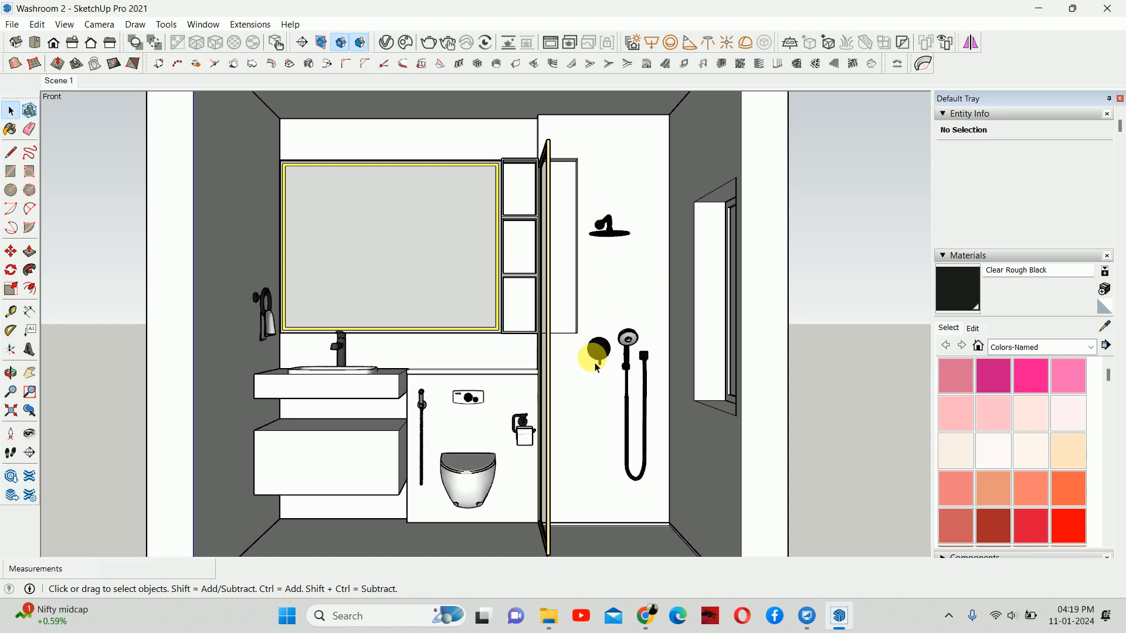
View the Coal Office herringbone tile image in the Downloads folder, then return to the washroom model.
middle_click_drag(597, 369, 587, 351)
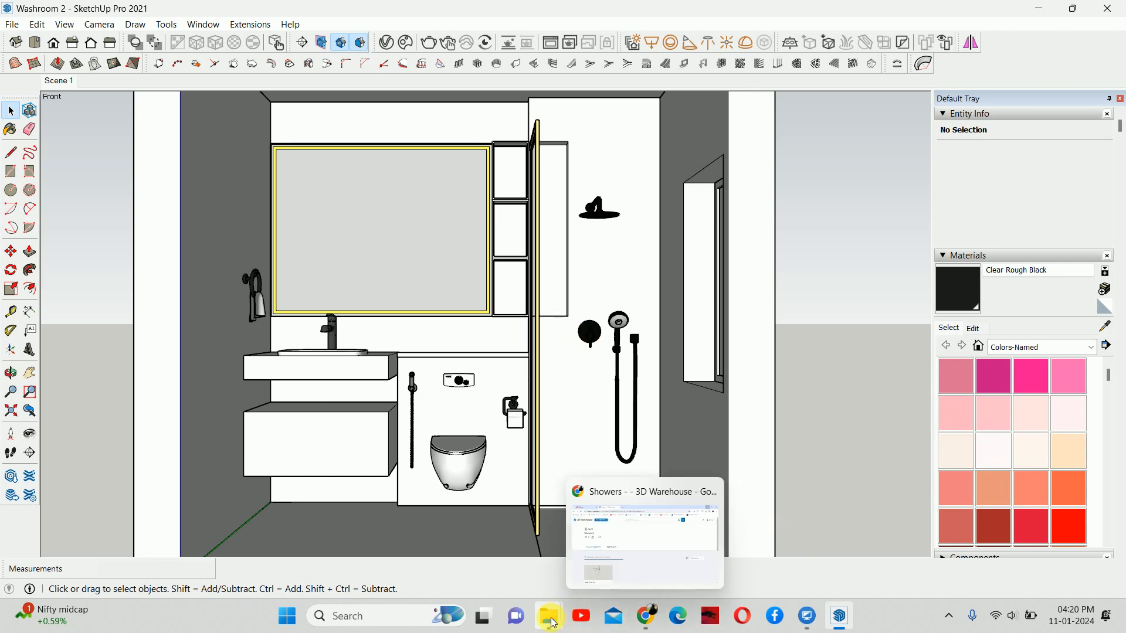
mouse_move(554, 623)
left_click(503, 536)
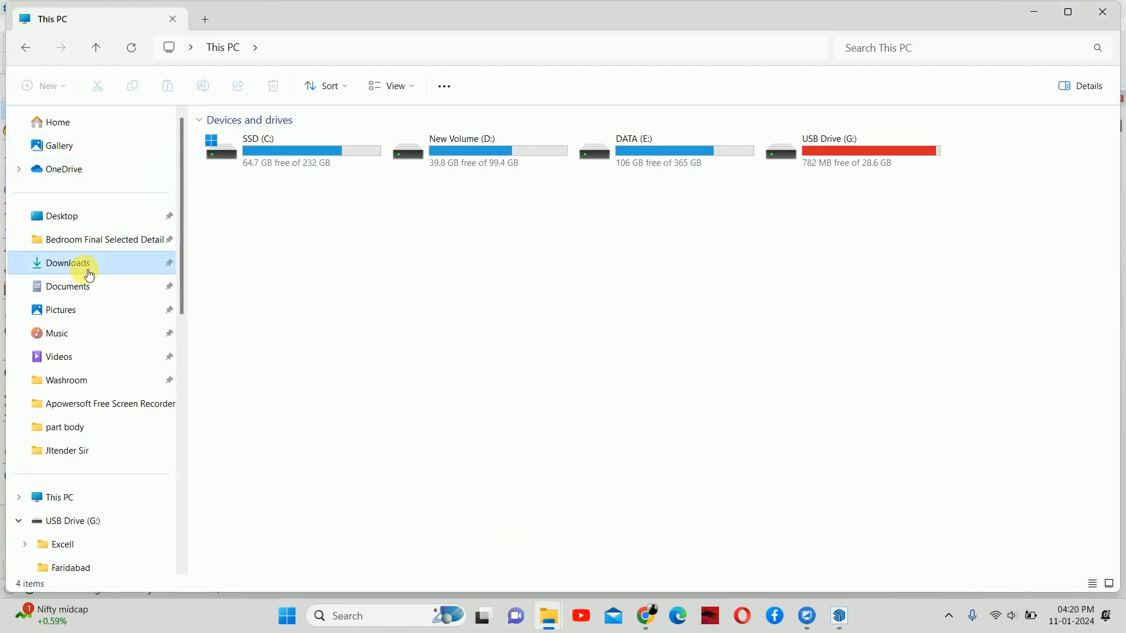
left_click(83, 263)
scroll(514, 364, "down", 2)
scroll(821, 369, "down", 5)
double_click(822, 295)
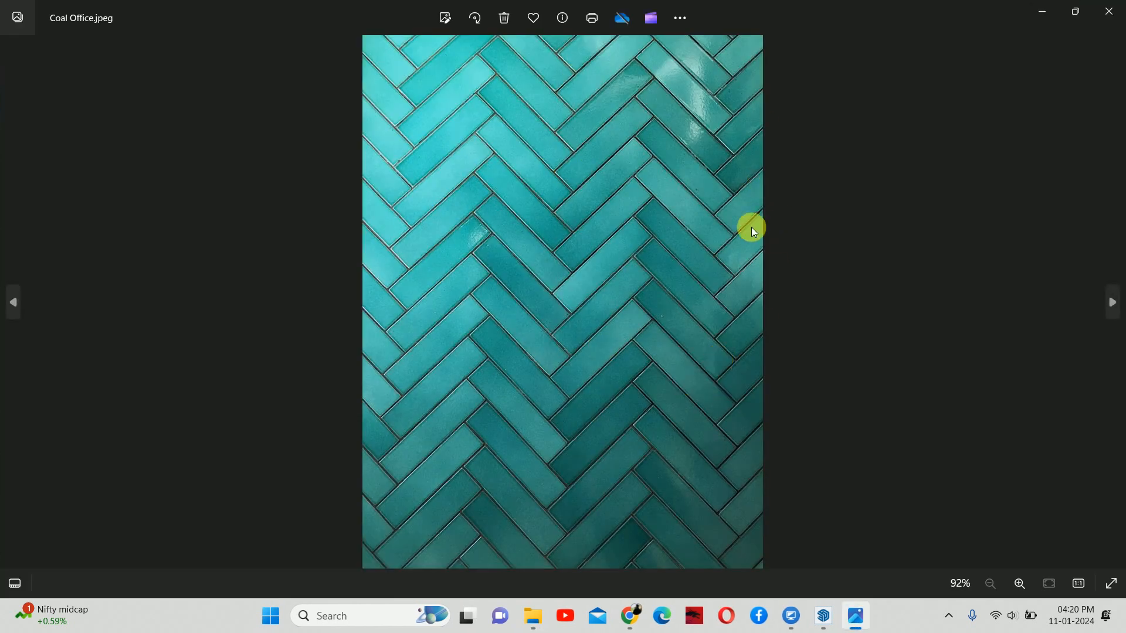
left_click(1118, 10)
left_click(1038, 11)
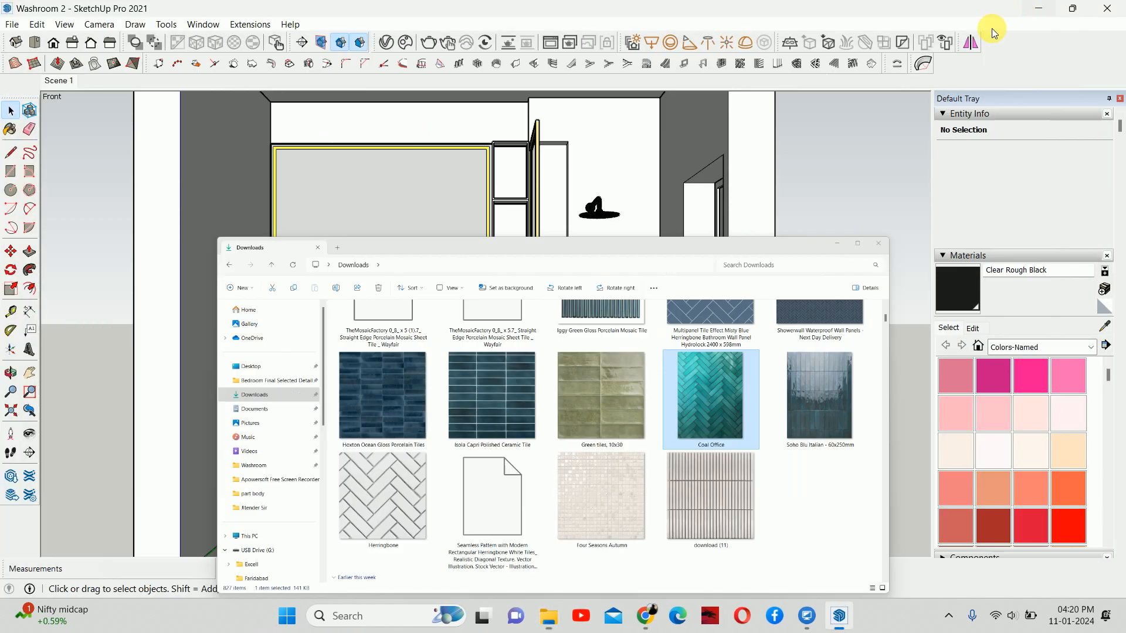
Open the V-Ray Asset Editor and expand its material library, continuing with the existing assets only.
left_click(386, 43)
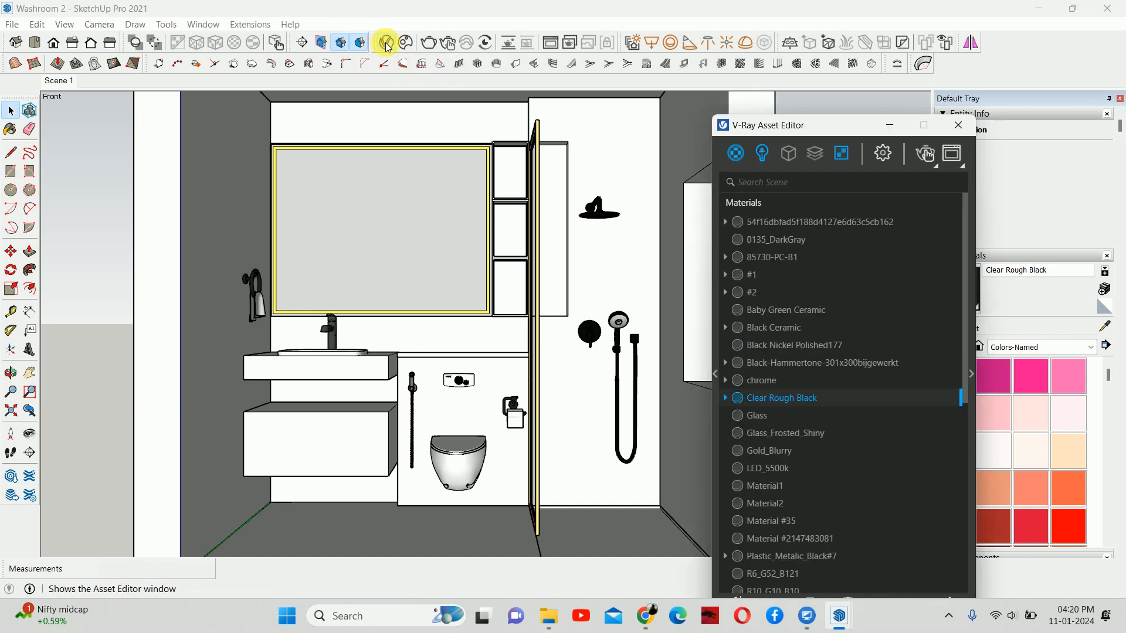
left_click_drag(835, 125, 727, 44)
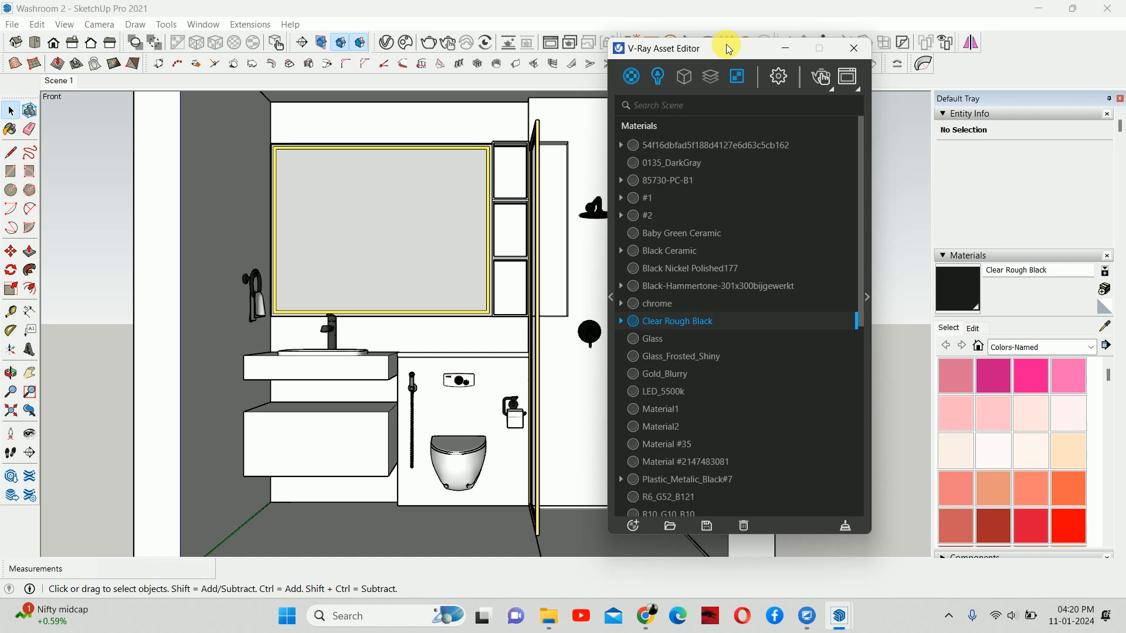
left_click_drag(703, 49, 648, 25)
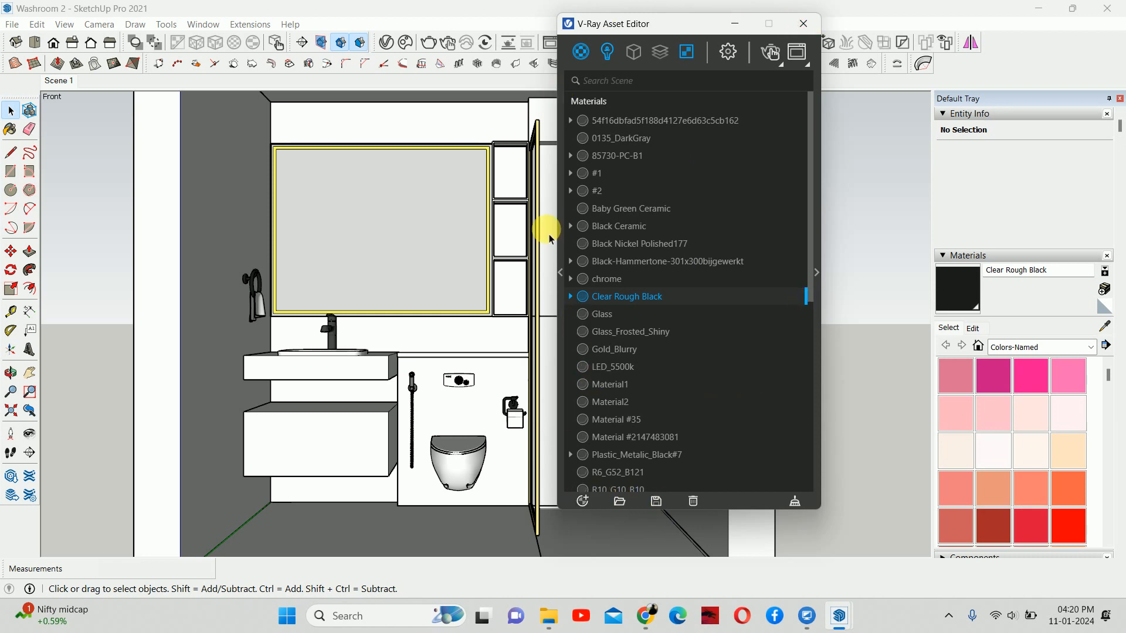
left_click(561, 269)
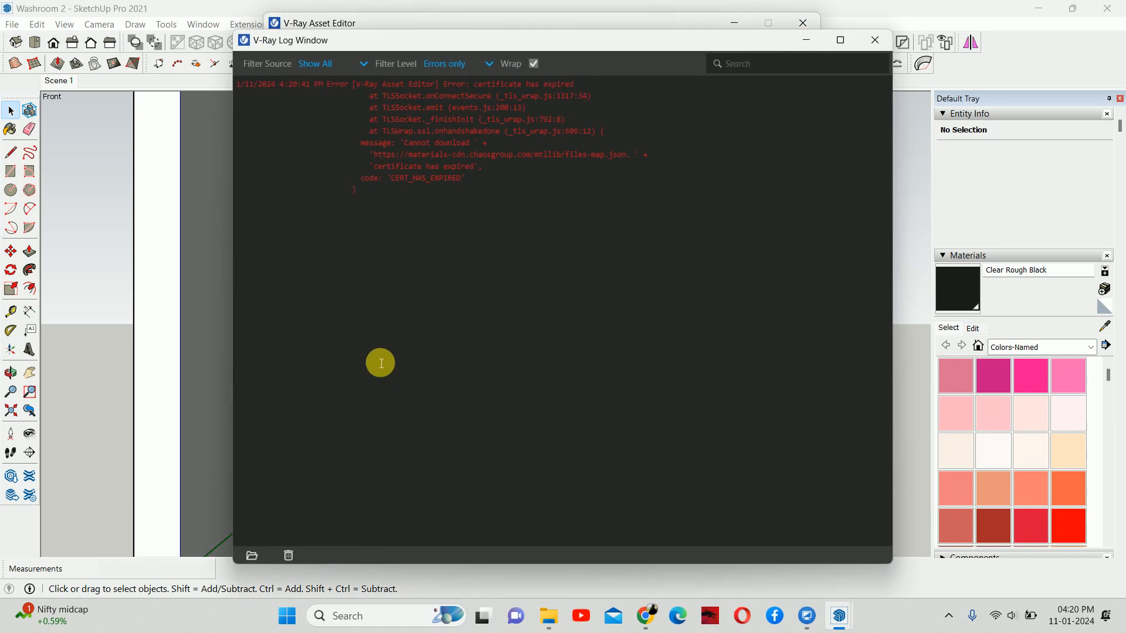
left_click(882, 42)
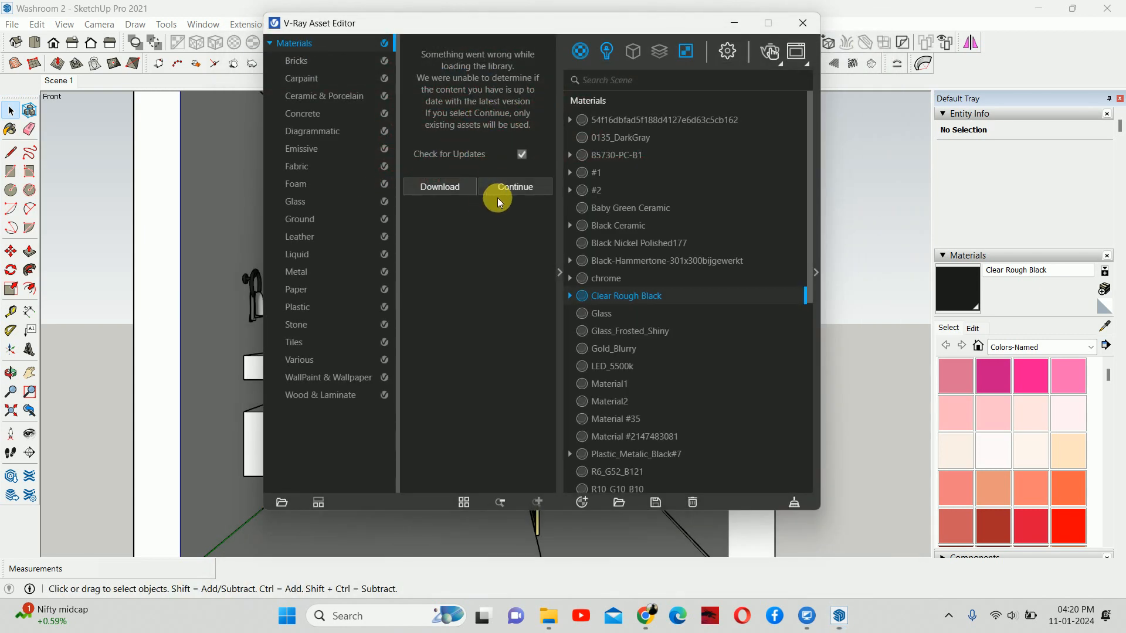
left_click(502, 189)
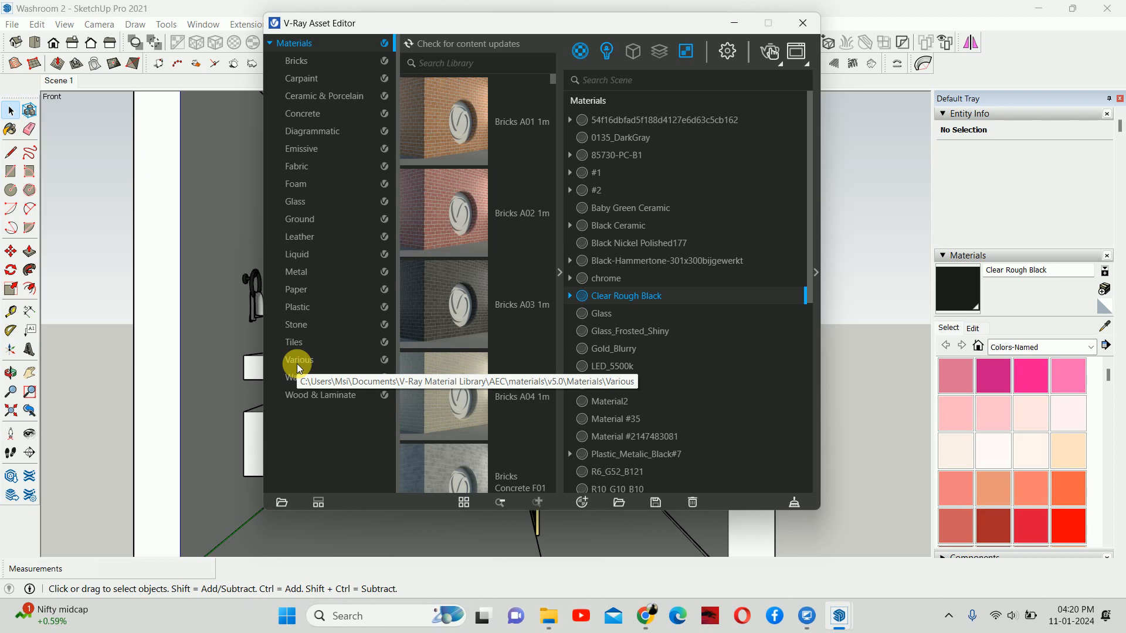
Create a new Generic V-Ray material and rename it "wall tiles".
left_click(582, 503)
mouse_move(613, 490)
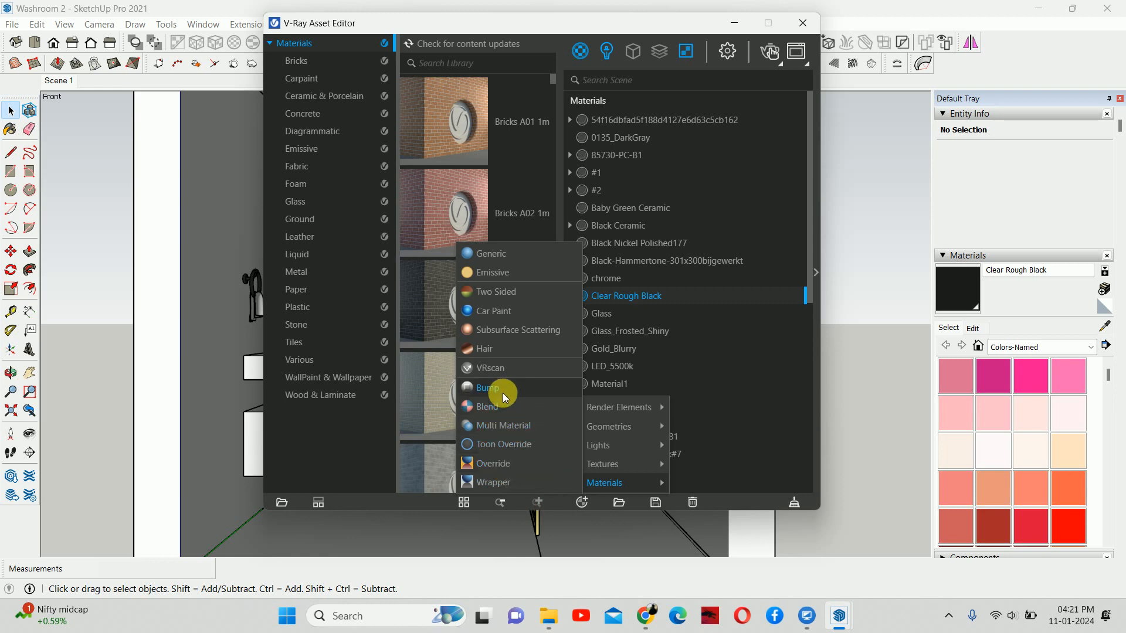
left_click(501, 256)
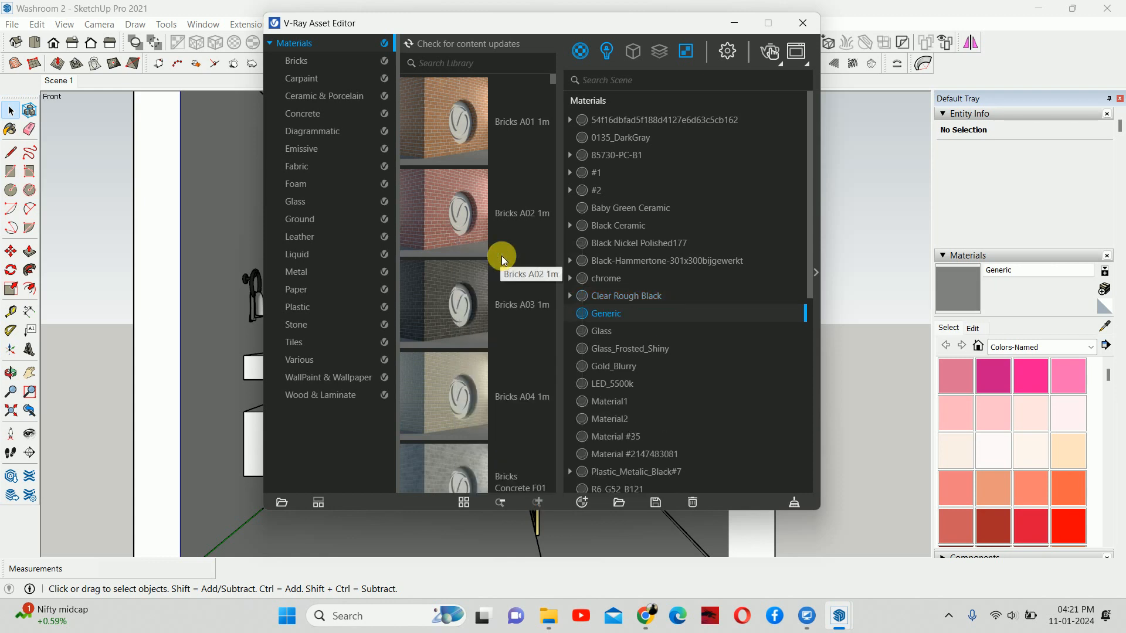
right_click(630, 311)
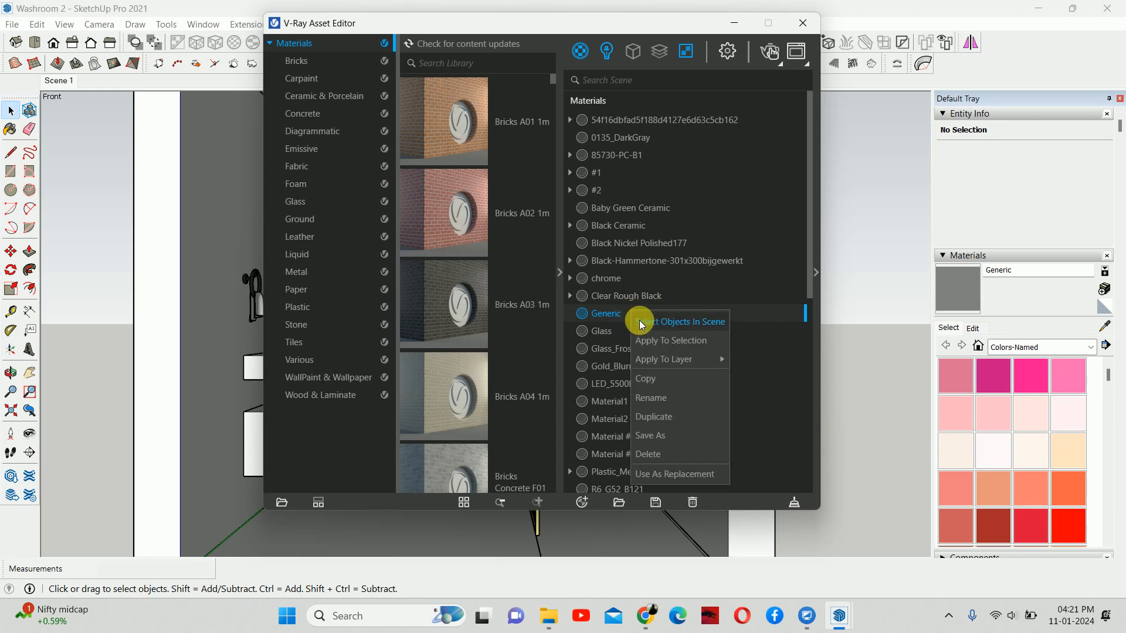
left_click(657, 394)
type("G")
key("BackSpace")
type("wal")
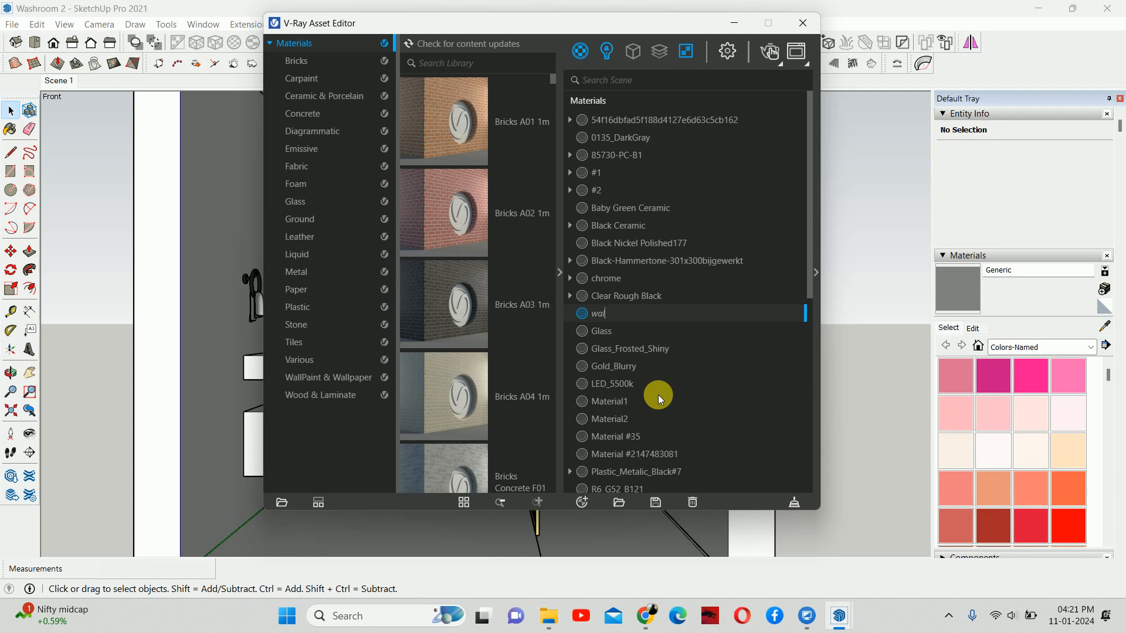
type("l tiles")
key("Return")
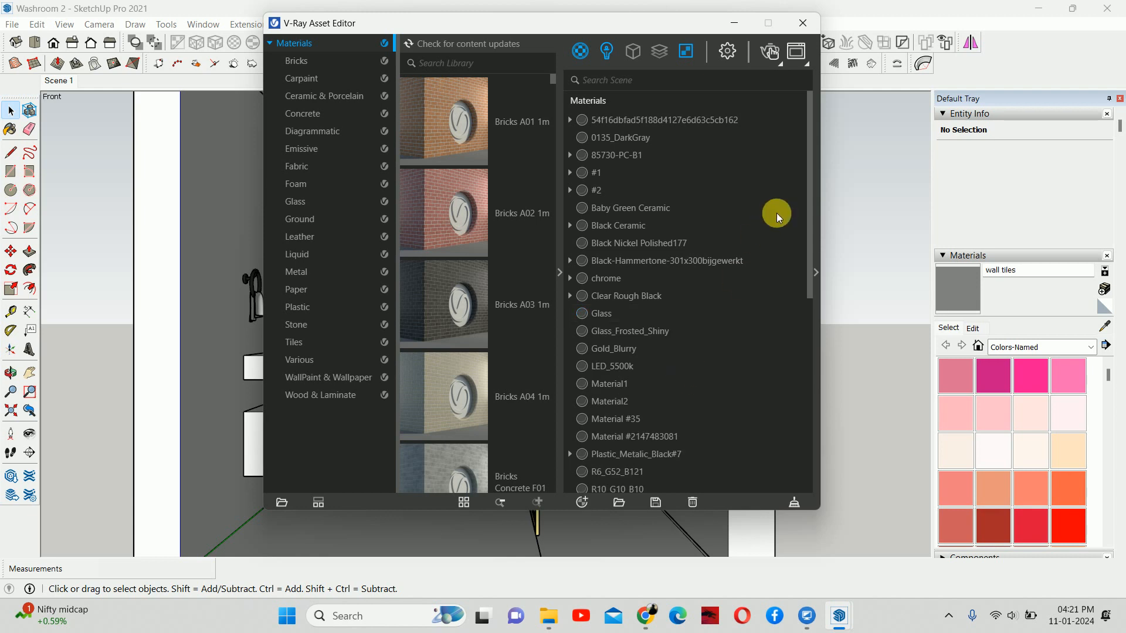
Assign the Coal Office image from Downloads as a bitmap texture to the diffuse color of the wall tiles material.
left_click_drag(808, 181, 782, 434)
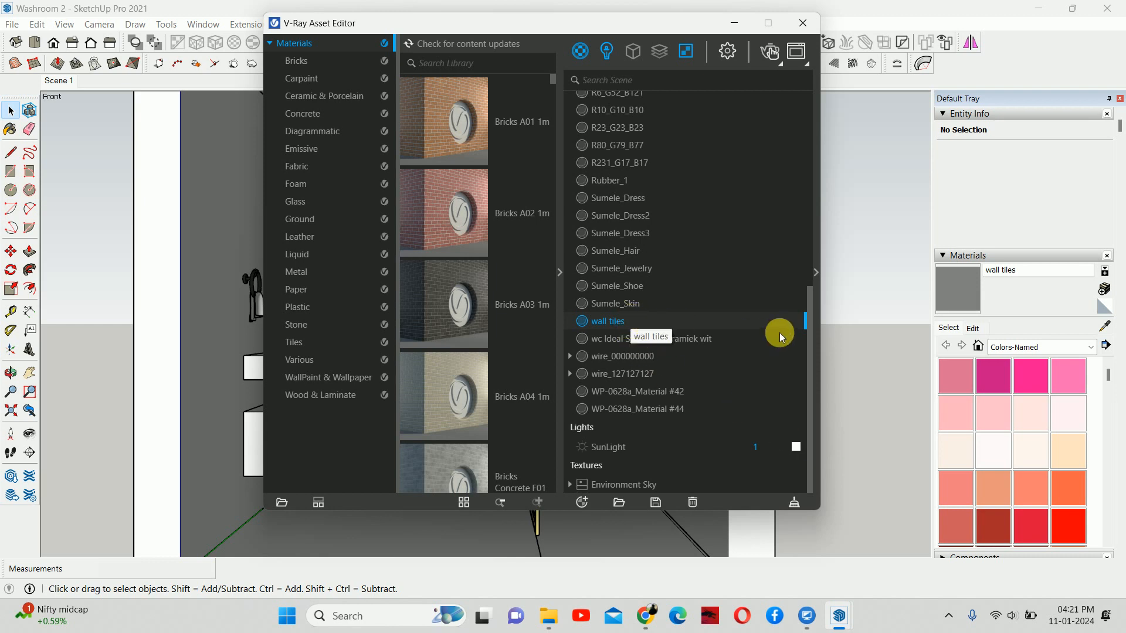
left_click(815, 272)
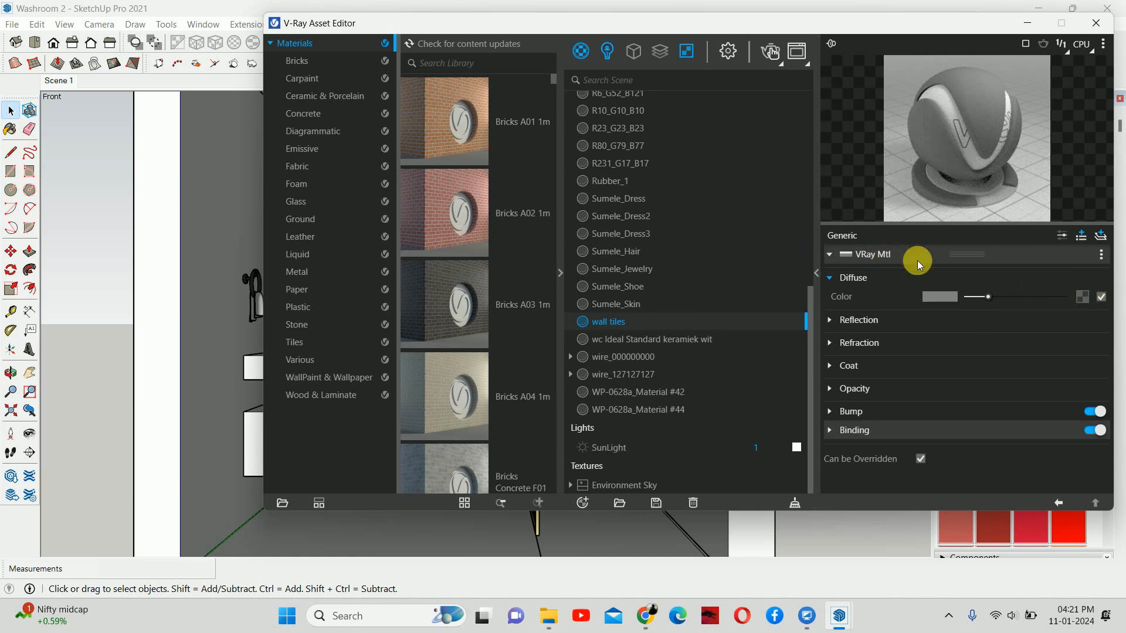
left_click(1083, 297)
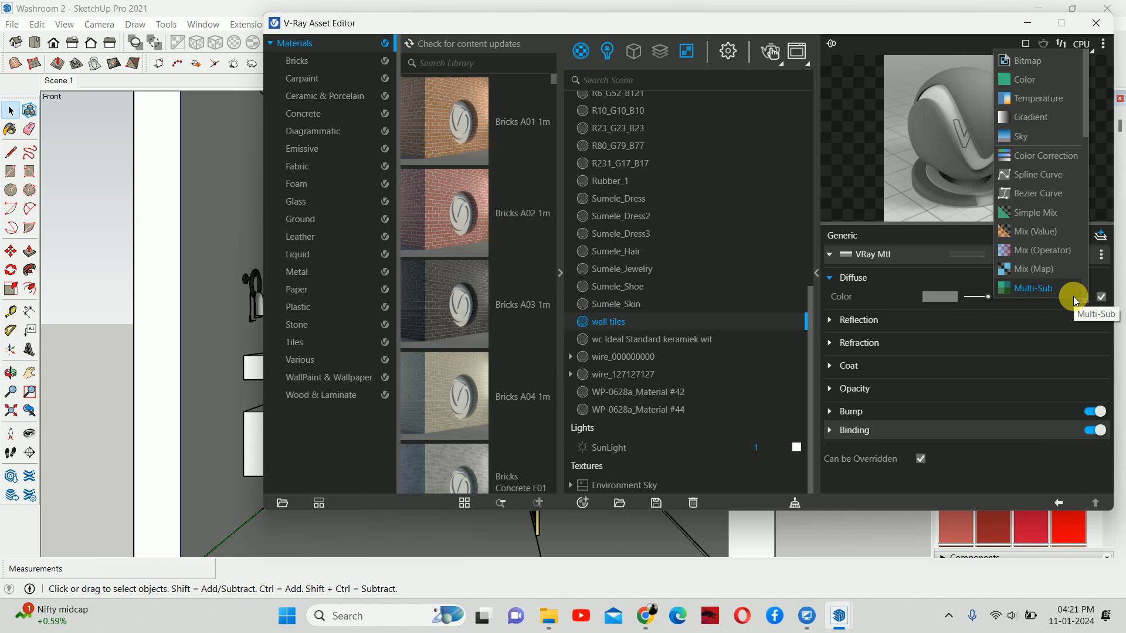
left_click(1027, 63)
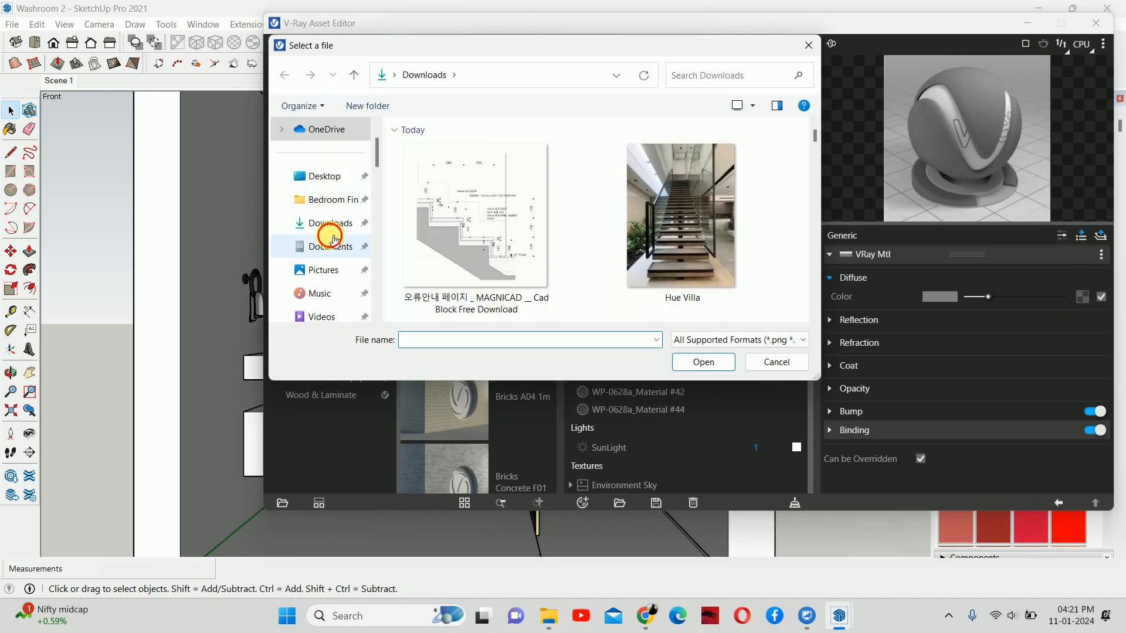
left_click(333, 237)
left_click(327, 223)
scroll(629, 225, "down", 3)
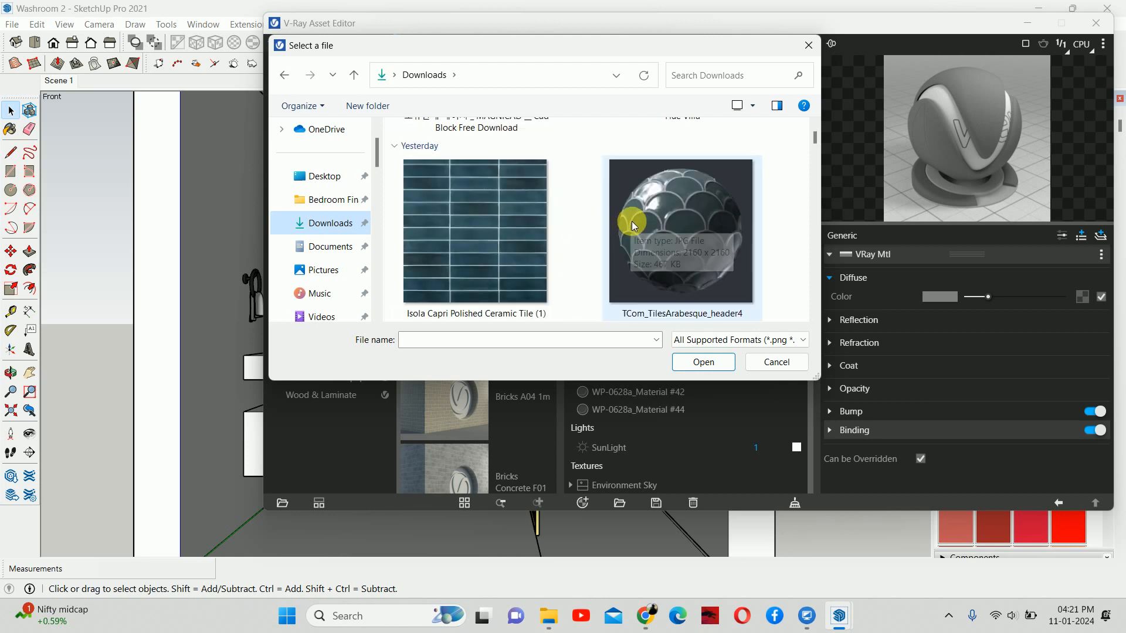
scroll(631, 221, "down", 5)
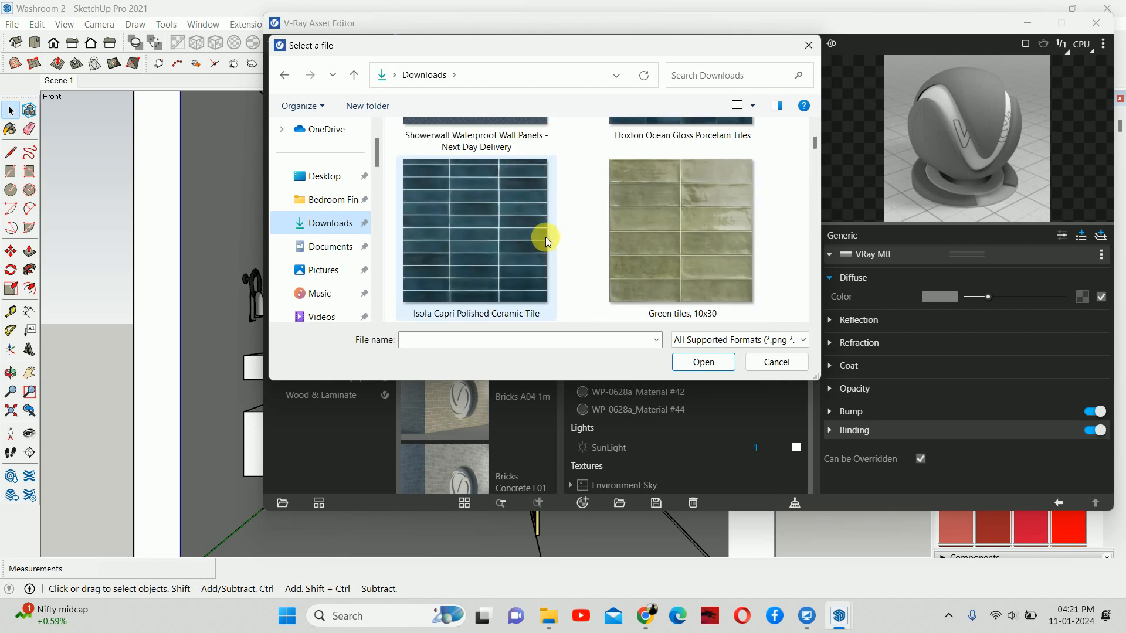
scroll(538, 234, "down", 2)
left_click(477, 239)
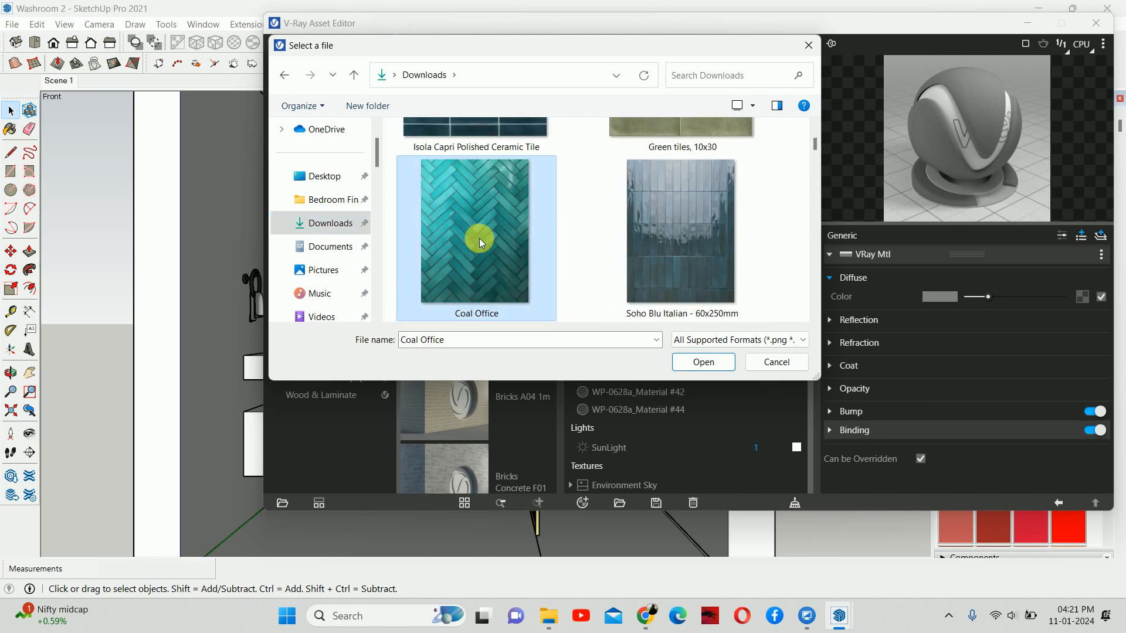
left_click(716, 363)
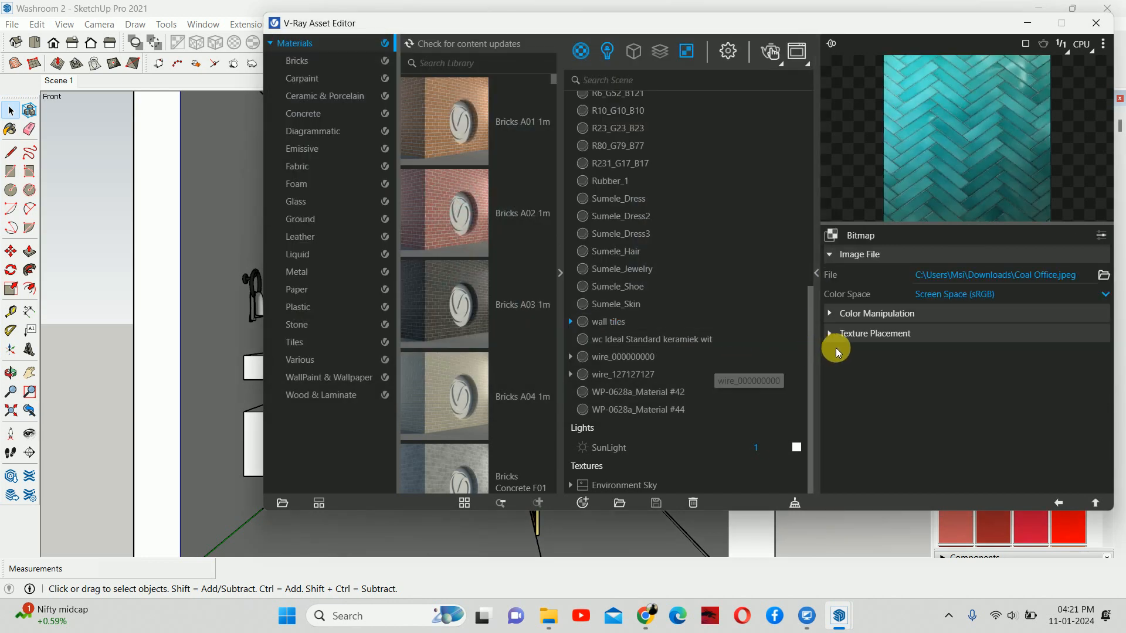
Return from the bitmap's texture placement settings to the wall tiles material and set its preview scene to Wall Closeup.
left_click(853, 334)
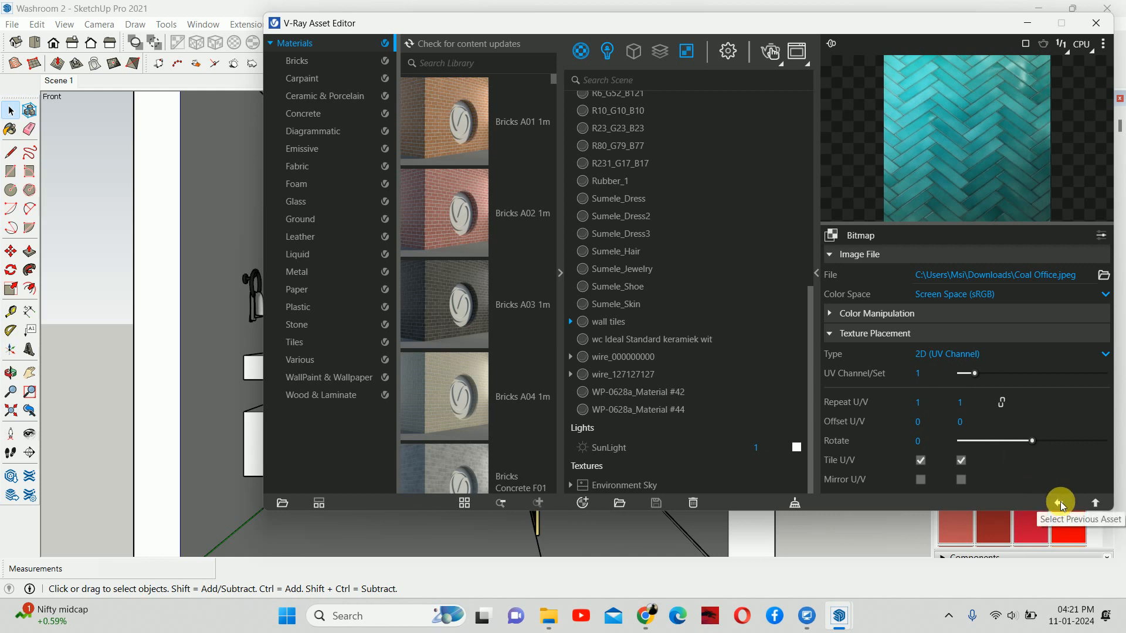
left_click(653, 322)
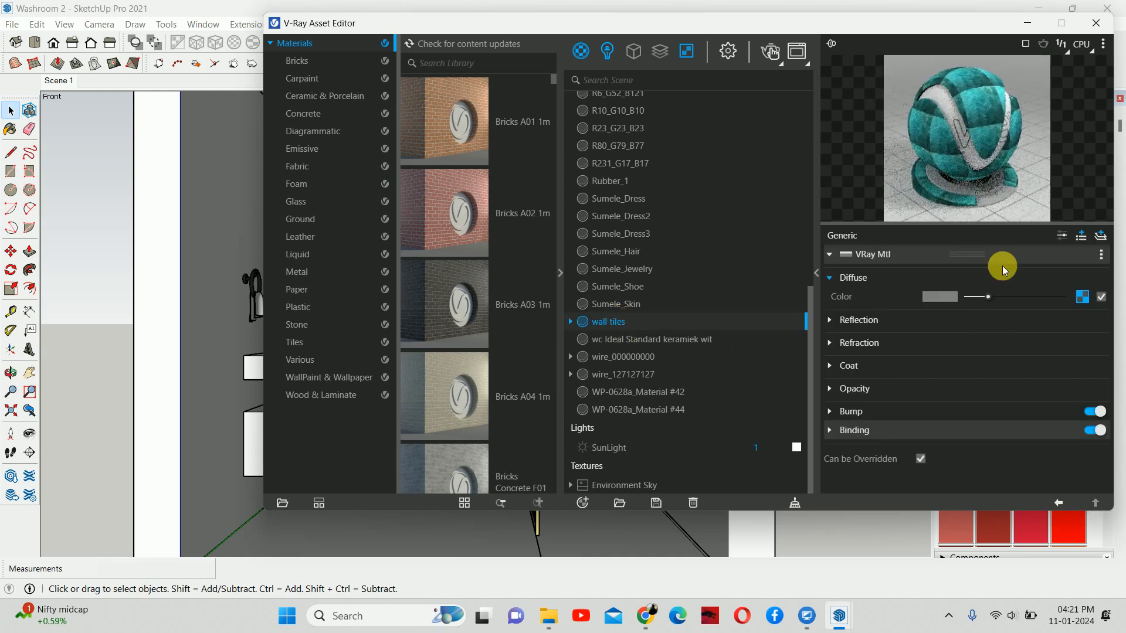
left_click(1102, 44)
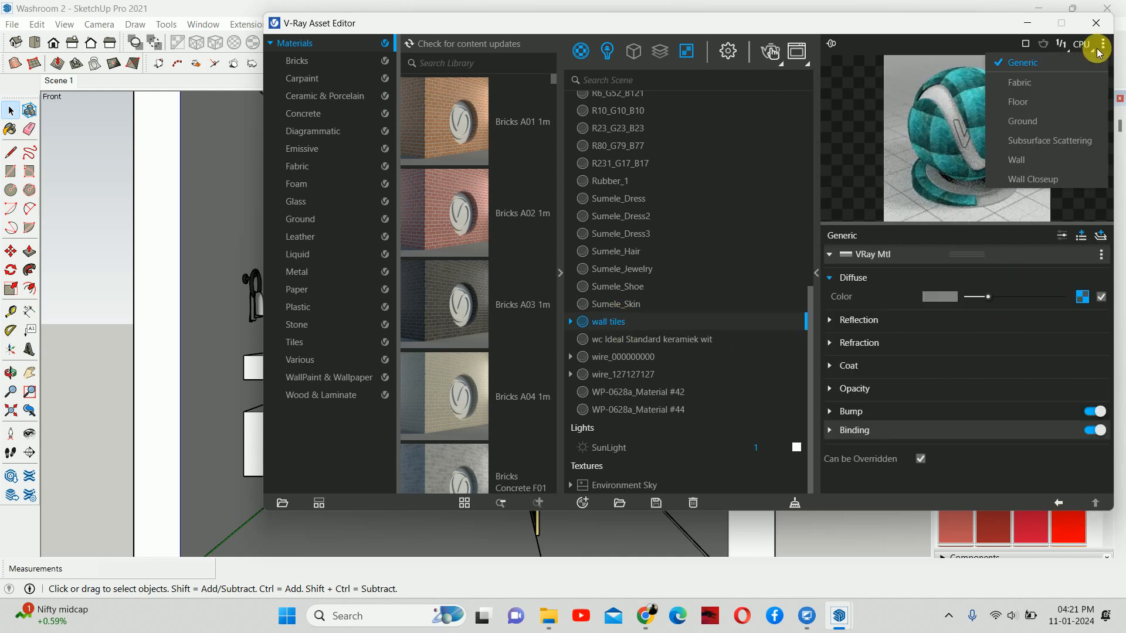
left_click(1024, 178)
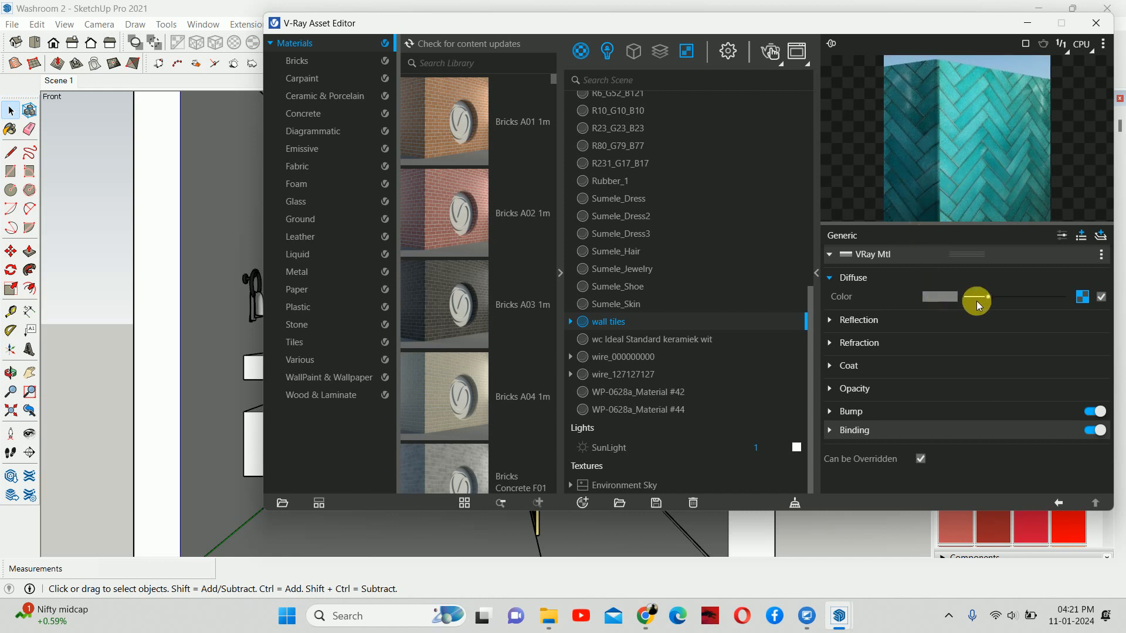
Raise the reflection color of the wall tiles material to a light grey.
left_click(851, 321)
left_click(968, 339)
left_click_drag(984, 343, 1025, 346)
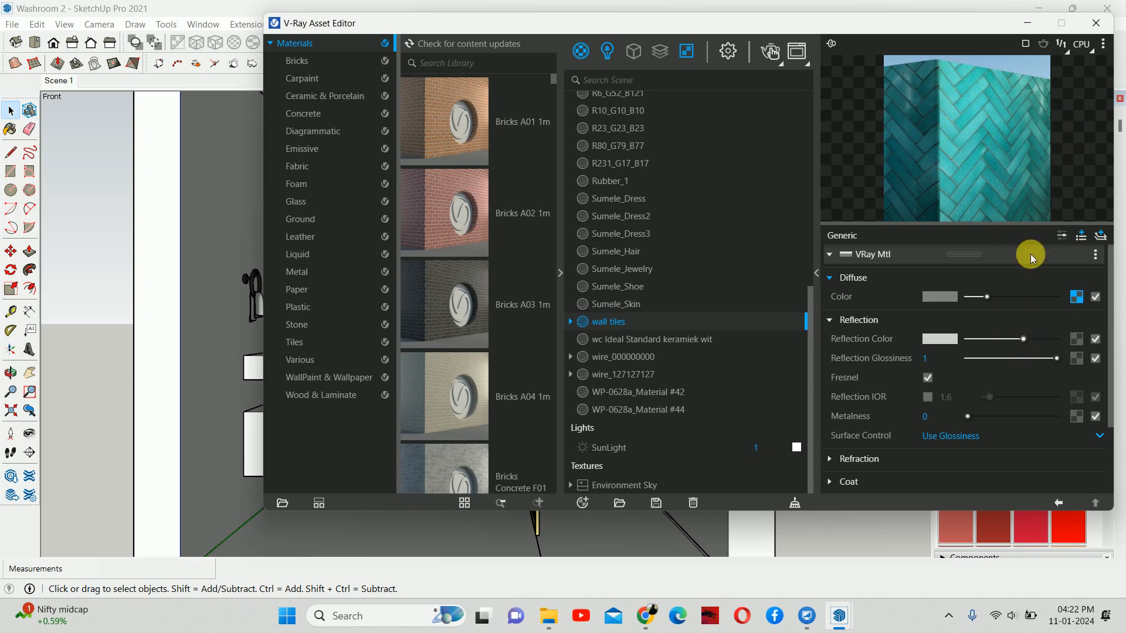
Assign the Coal Office image from Downloads as a bitmap texture to the reflection color of the wall tiles material.
left_click(1079, 339)
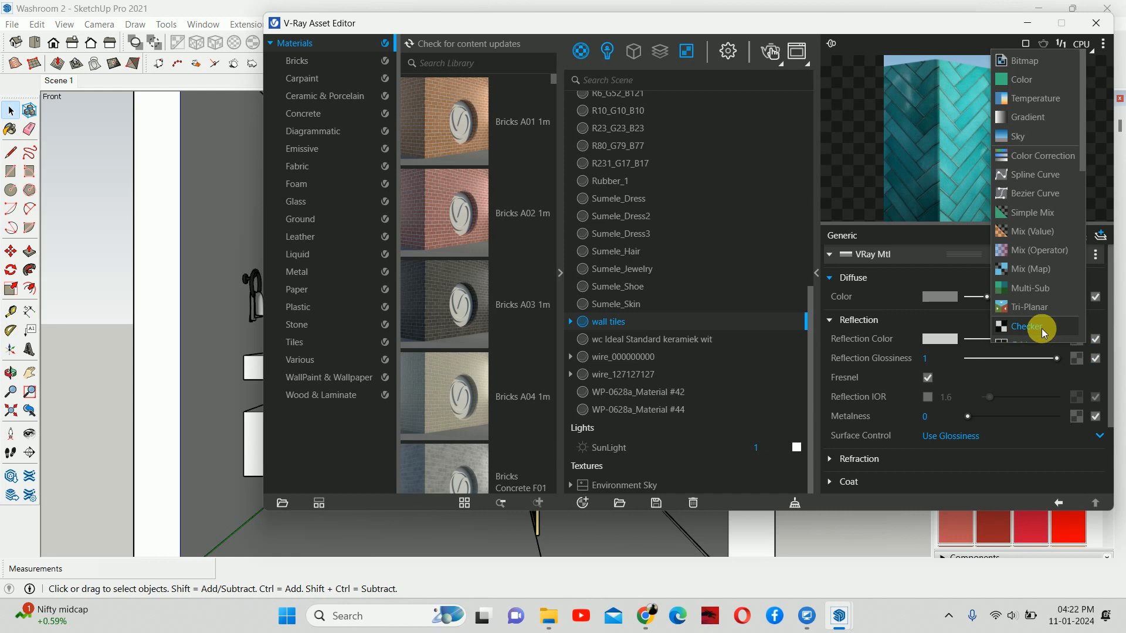
left_click(1012, 59)
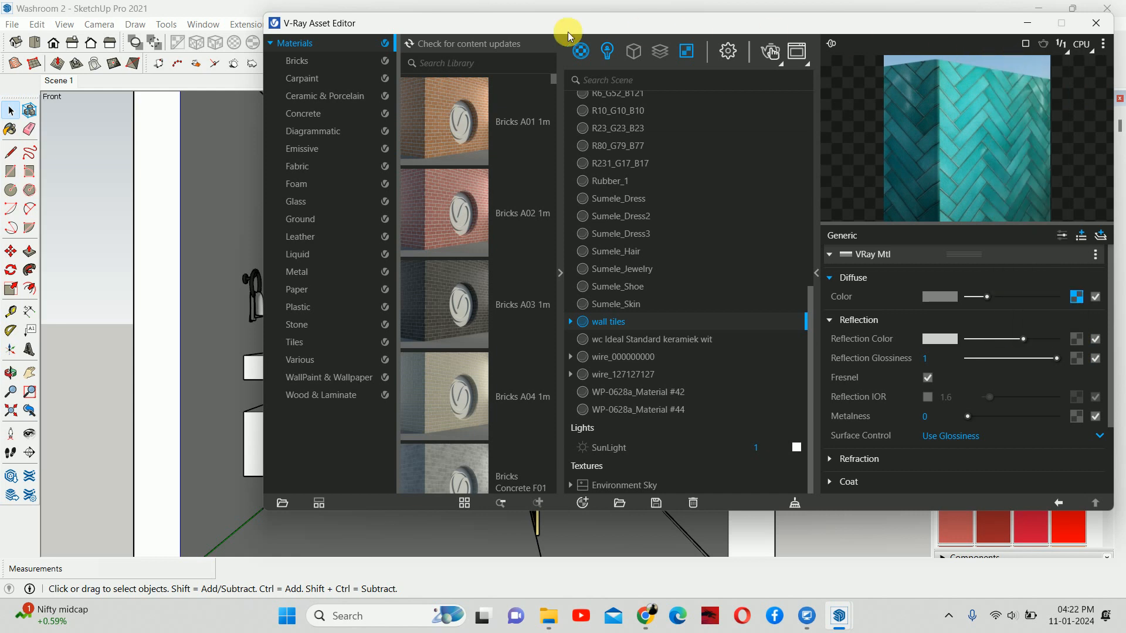
left_click(1074, 339)
left_click(1032, 61)
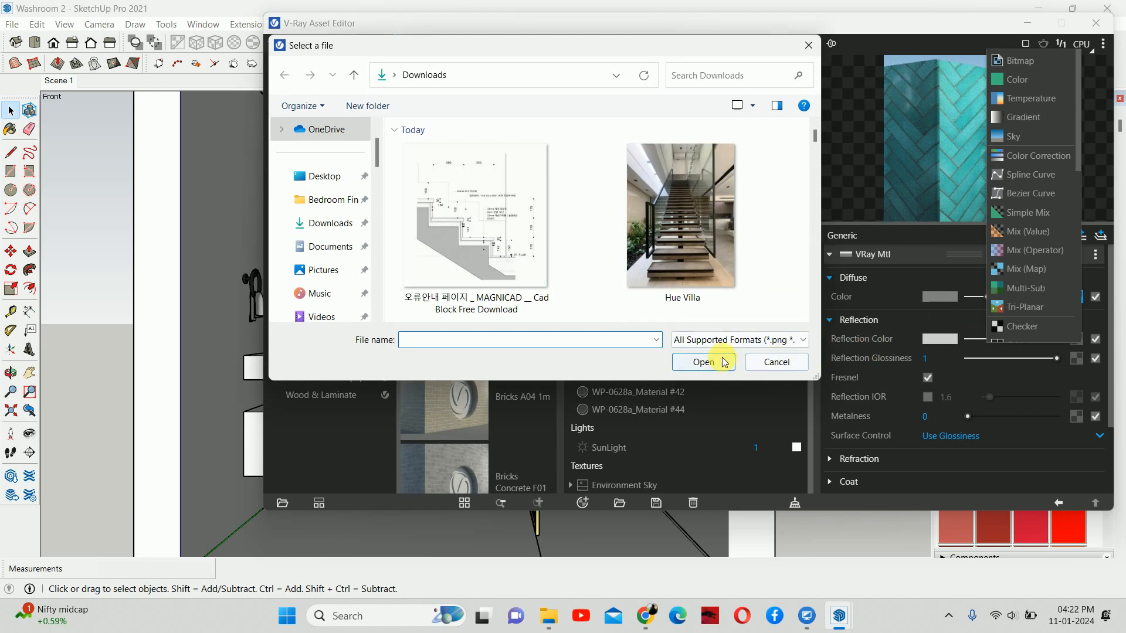
left_click(296, 221)
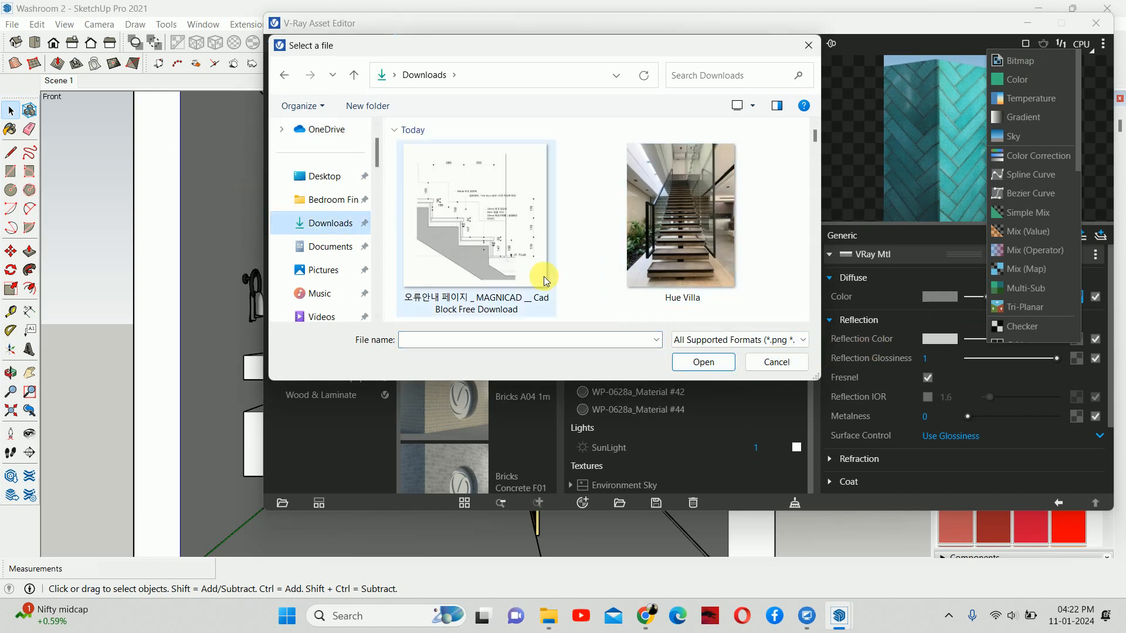
scroll(326, 246, "down", 2)
scroll(475, 234, "down", 3)
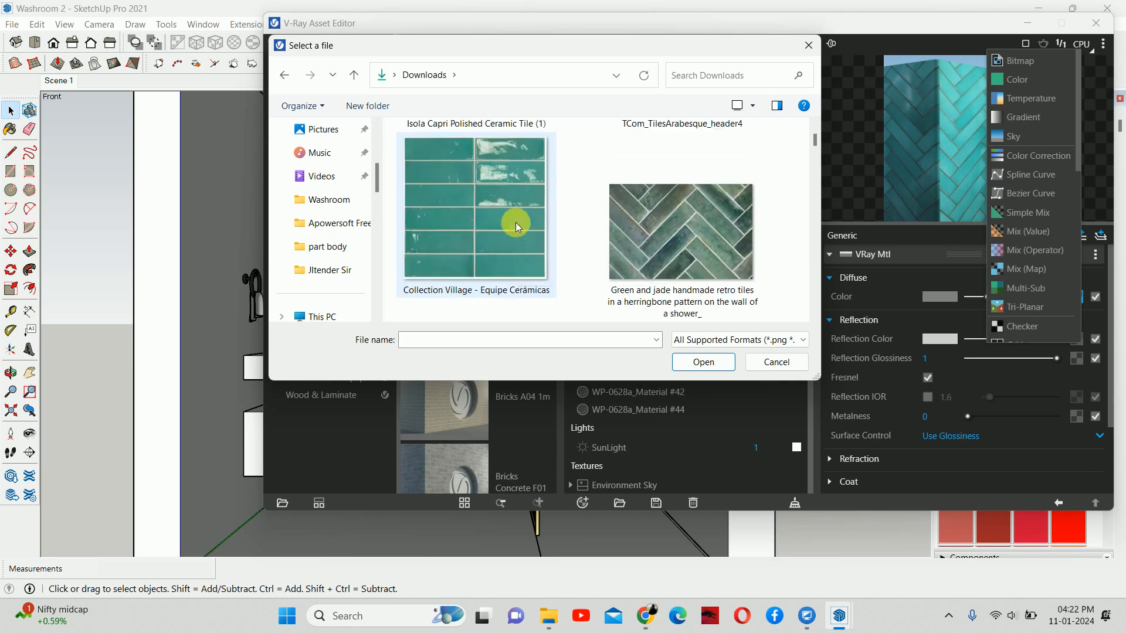
scroll(577, 207, "down", 5)
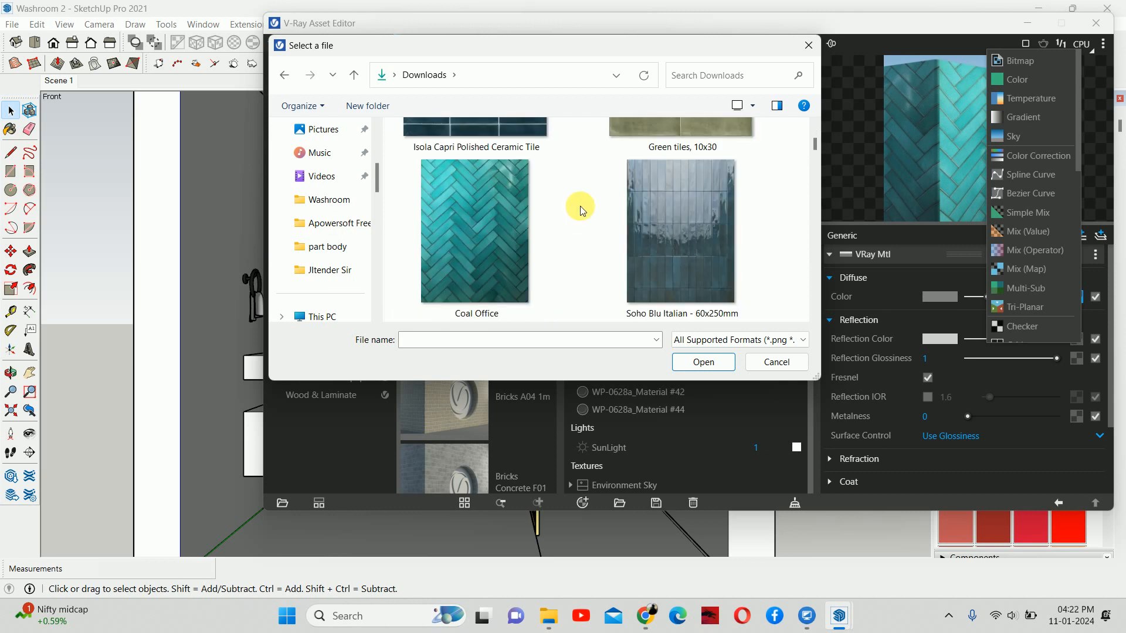
left_click(501, 227)
left_click(703, 362)
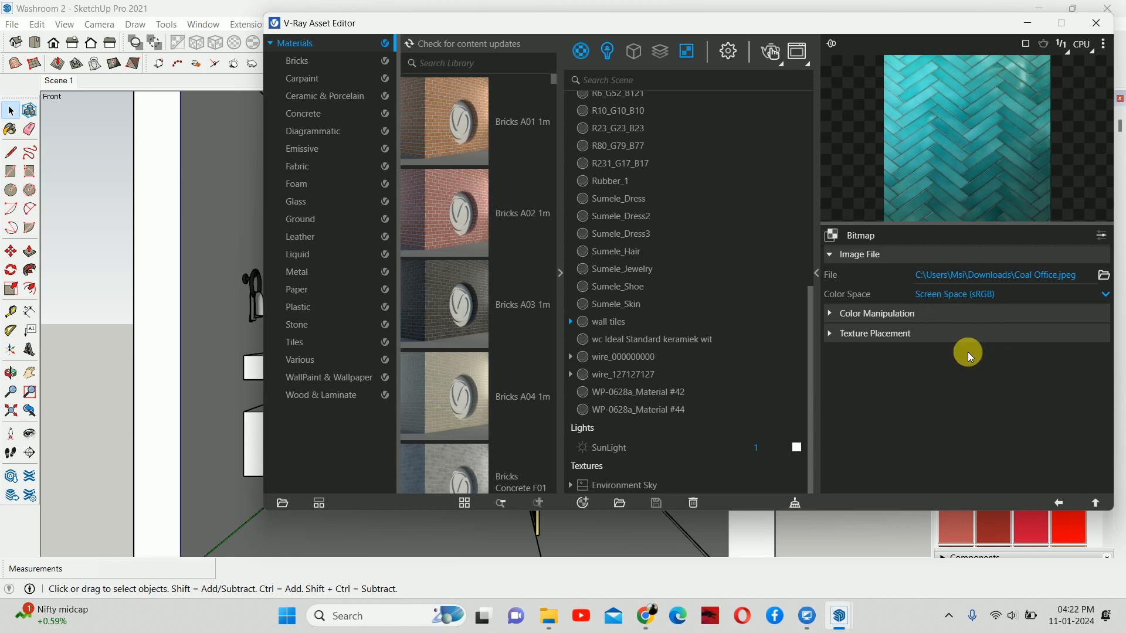
Return to the wall tiles material settings and set its refraction IOR to 2.
left_click(1057, 501)
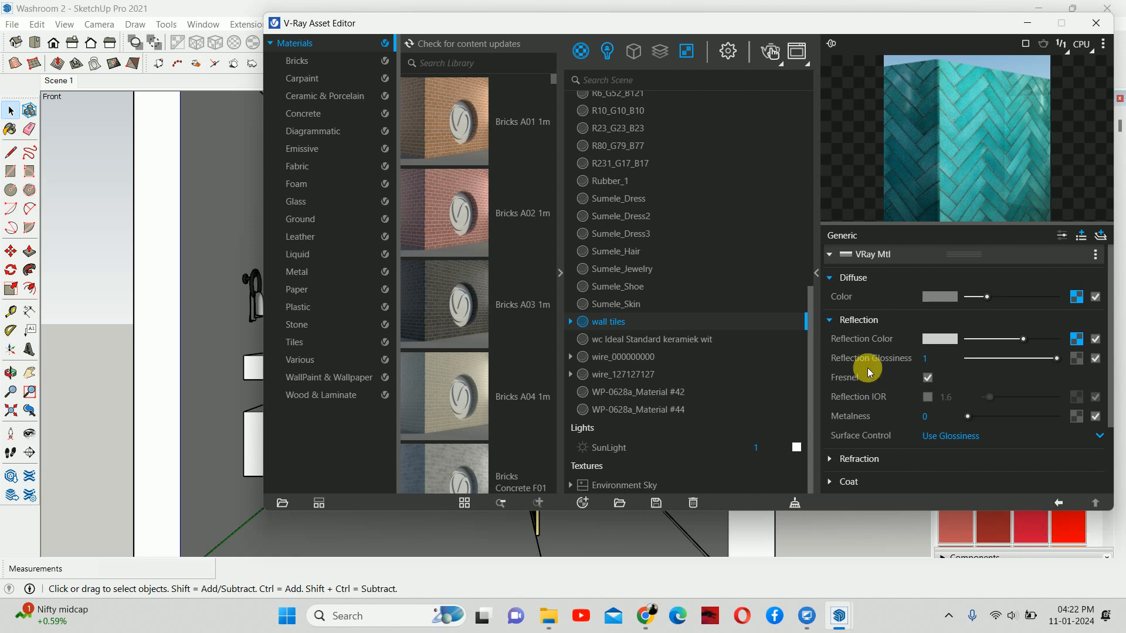
left_click(881, 459)
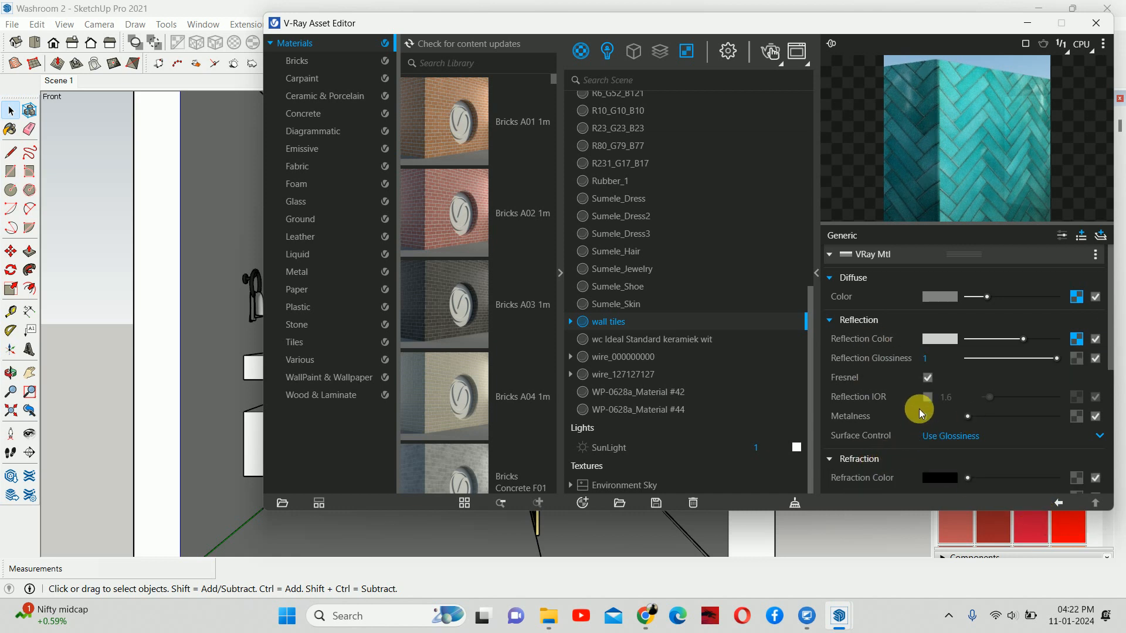
scroll(920, 410, "down", 3)
type("2")
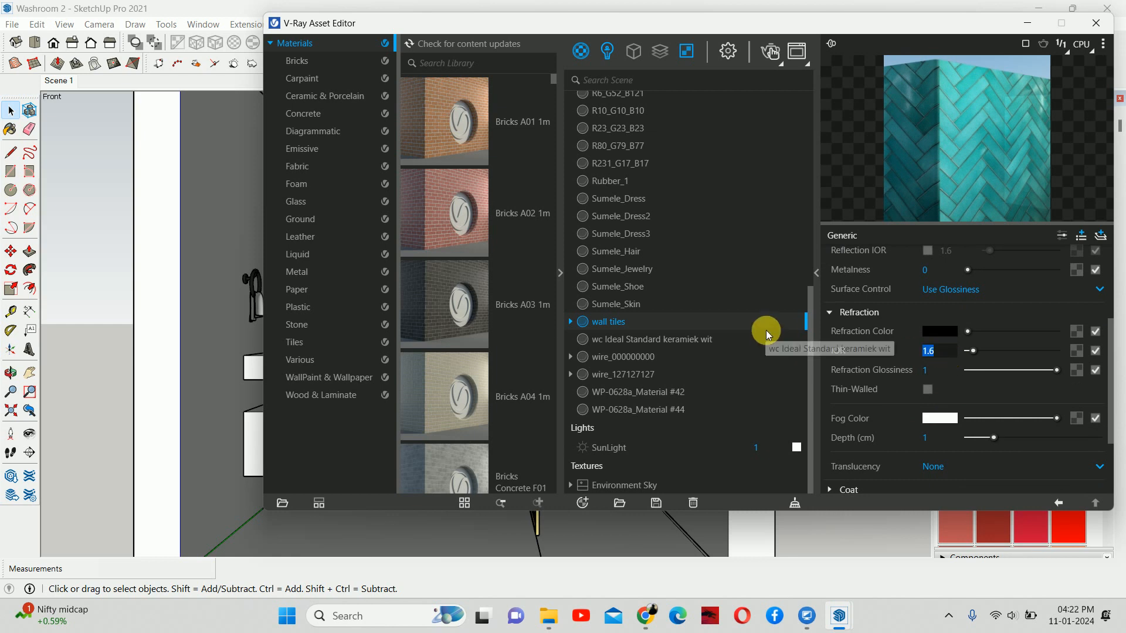
key("Return")
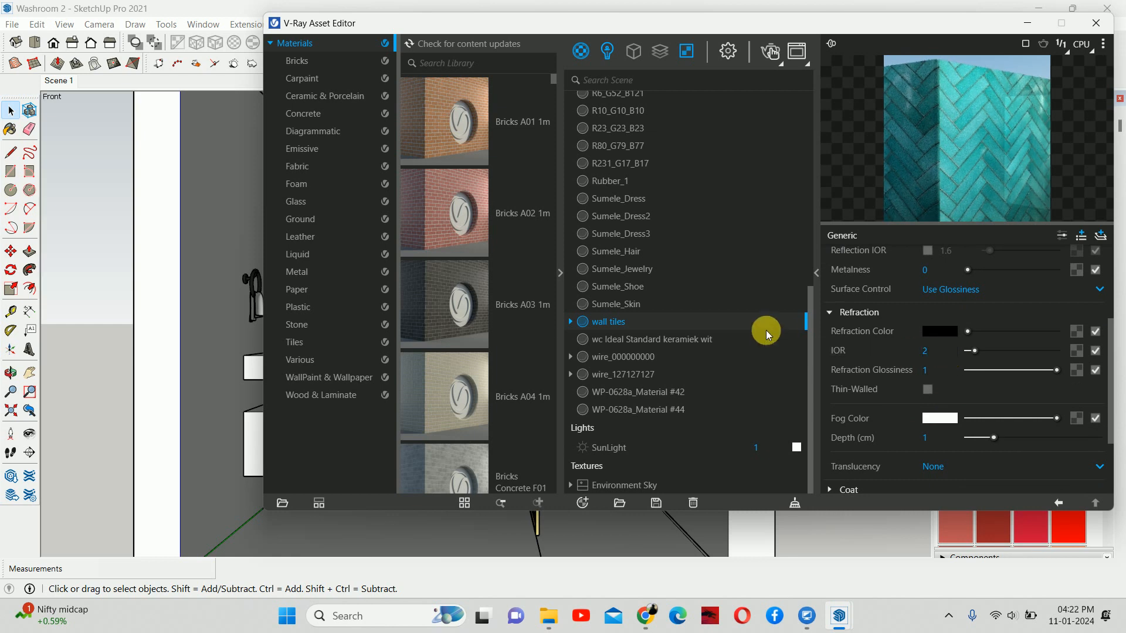
left_click(859, 310)
Assign the Coal Office image from Downloads as a bitmap to the wall tiles bump map and set the bump amount to 2.
left_click(845, 437)
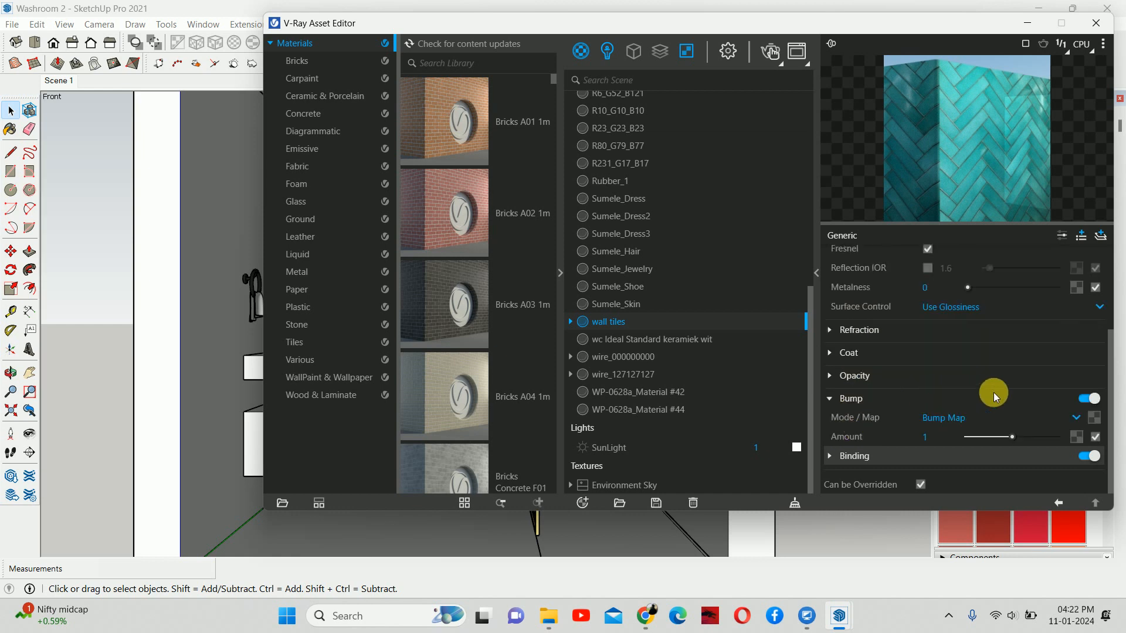
left_click(1094, 417)
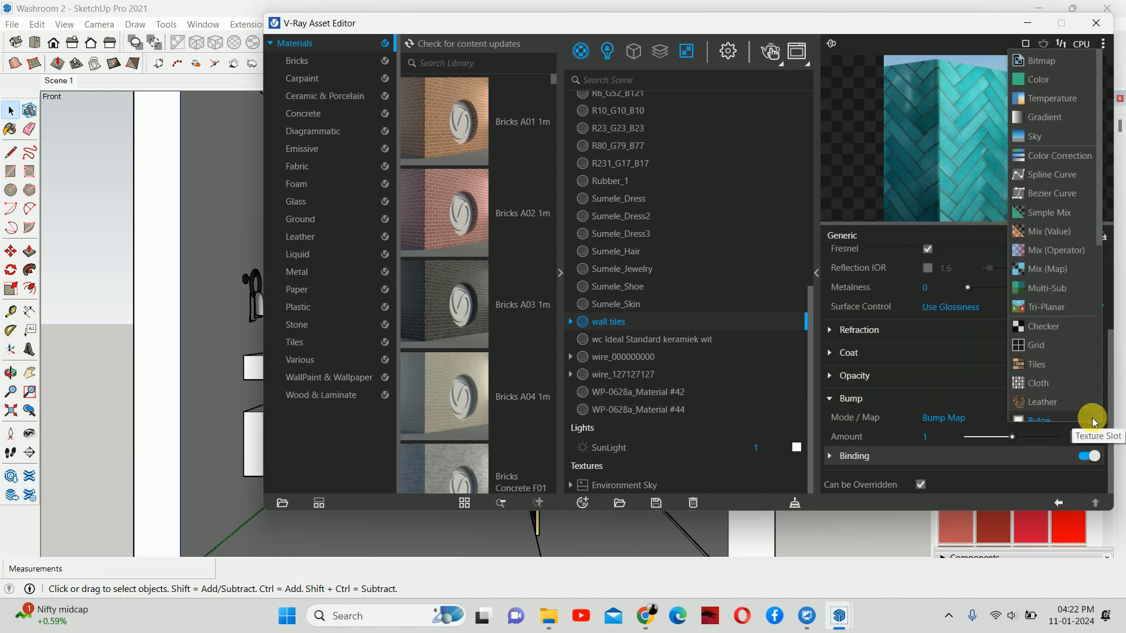
left_click(1036, 60)
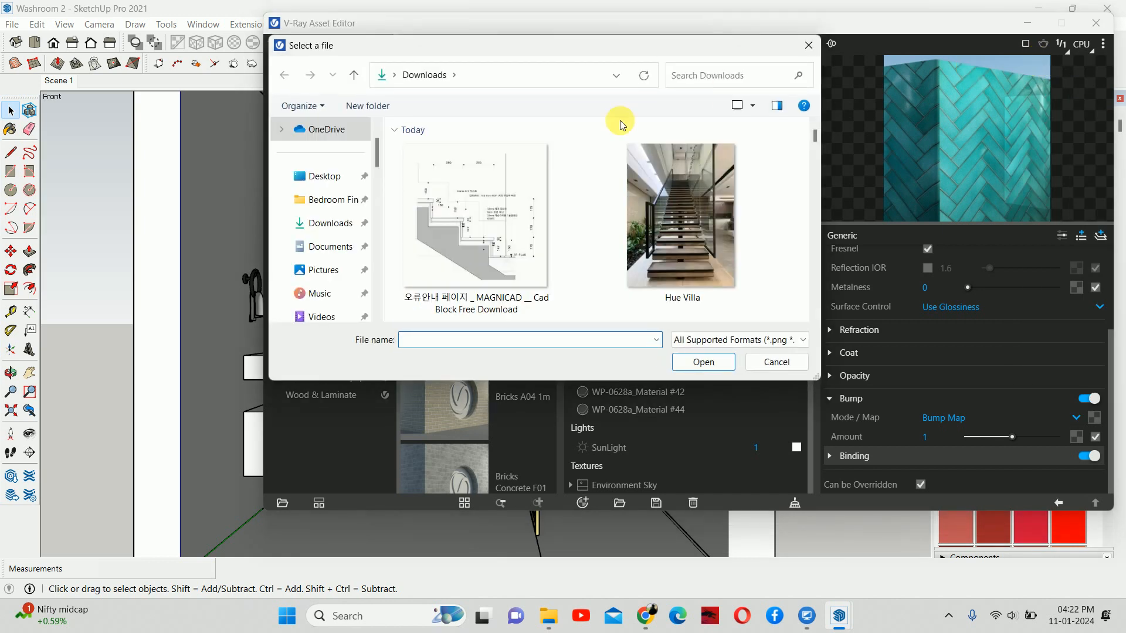
scroll(572, 220, "down", 5)
scroll(646, 233, "down", 6)
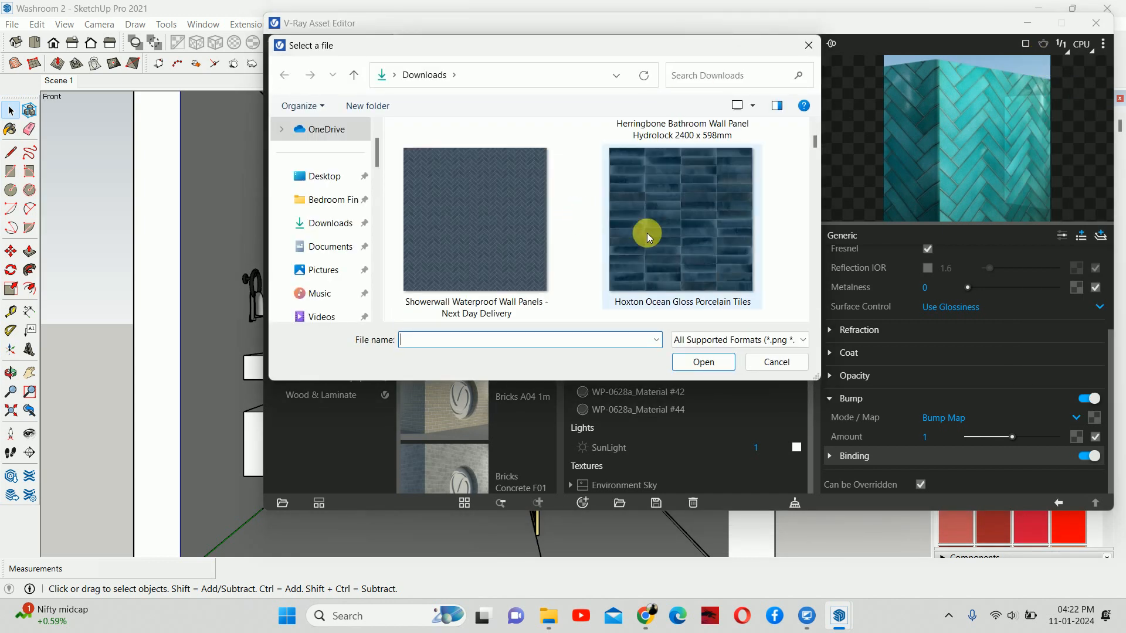
left_click(515, 234)
left_click(717, 362)
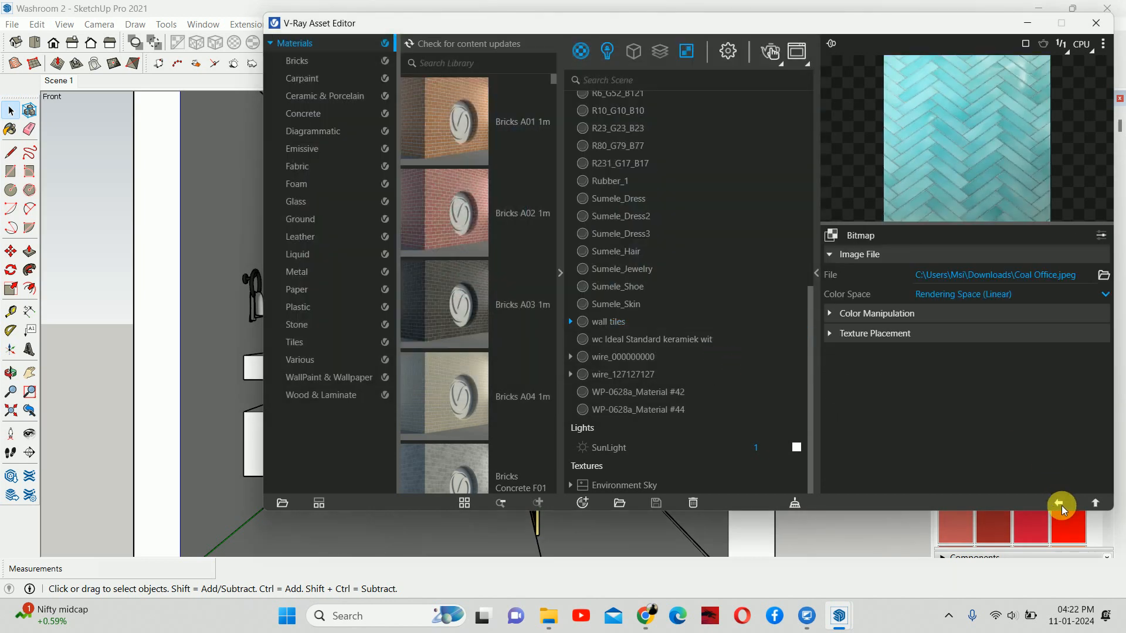
left_click(1059, 503)
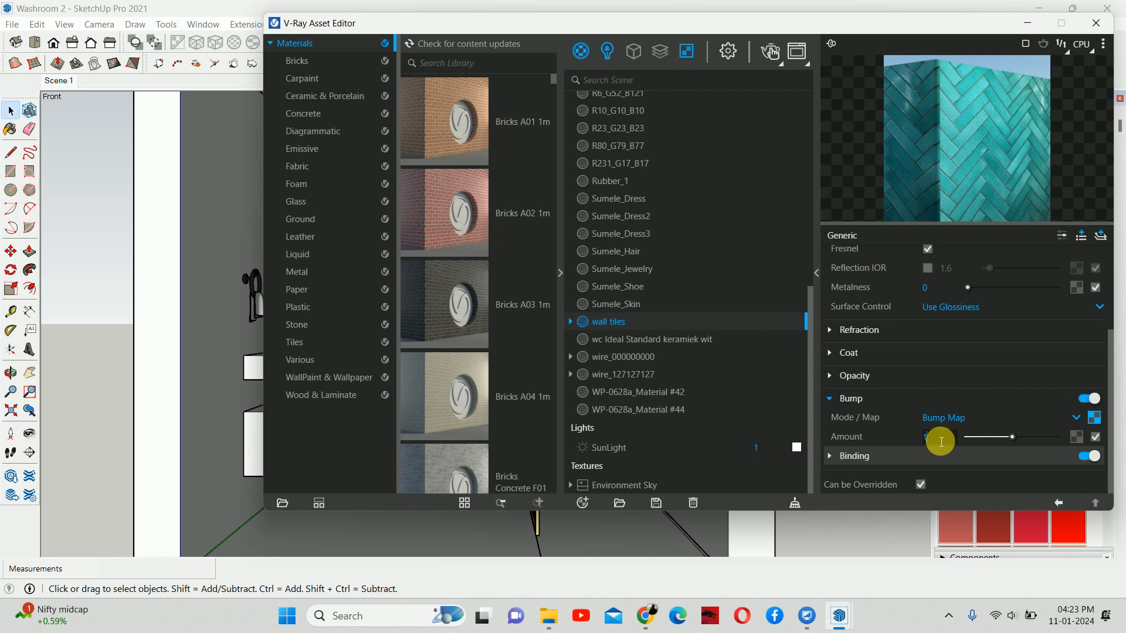
key("Return")
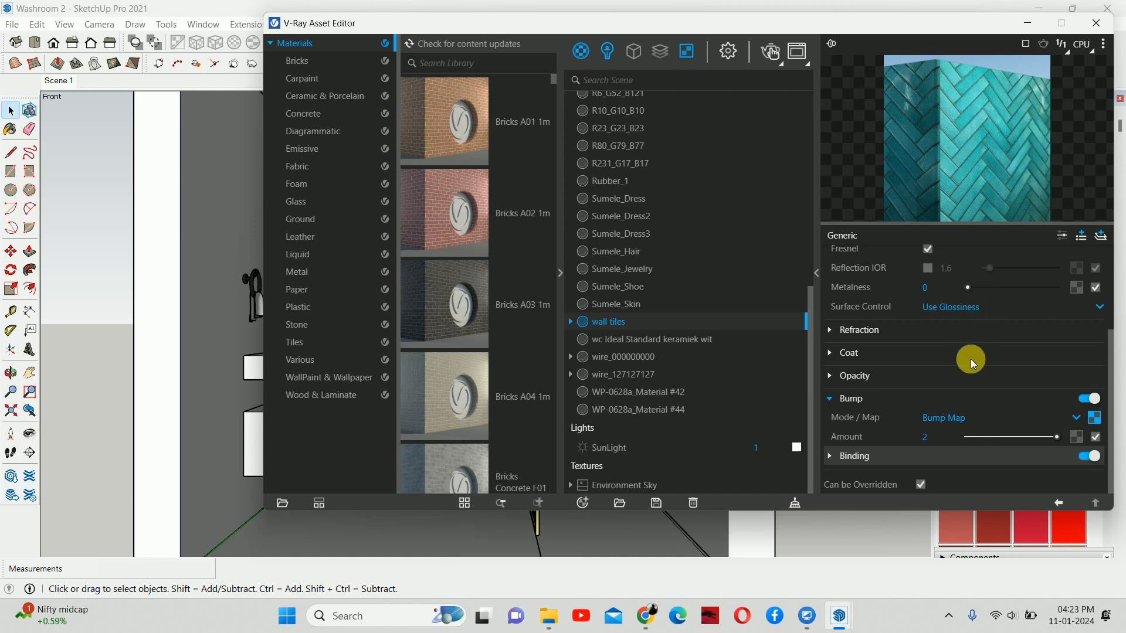
Set the wall tiles binding texture mode to Custom mode with the Coal Office image as its bitmap, and close the V-Ray Asset Editor.
left_click(870, 459)
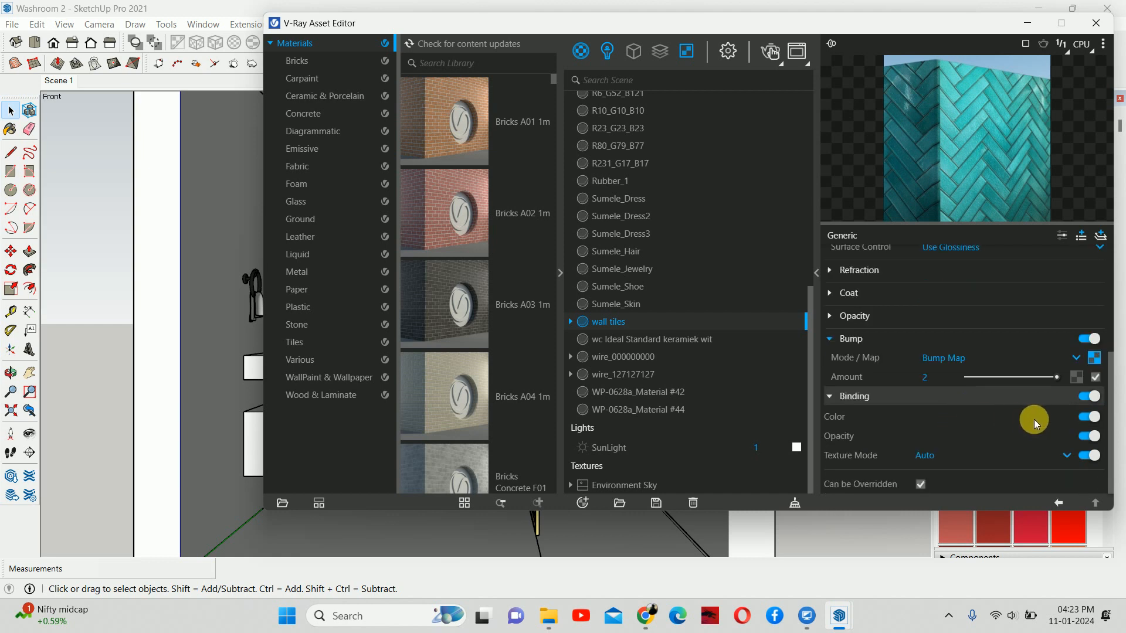
scroll(938, 449, "down", 1)
left_click(926, 456)
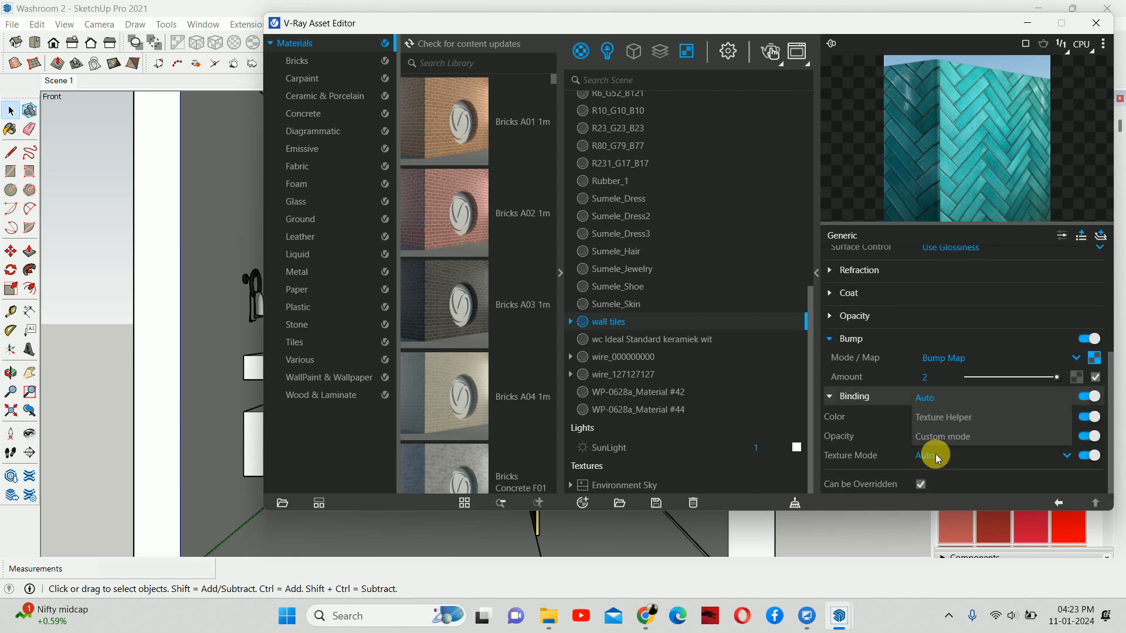
left_click(949, 439)
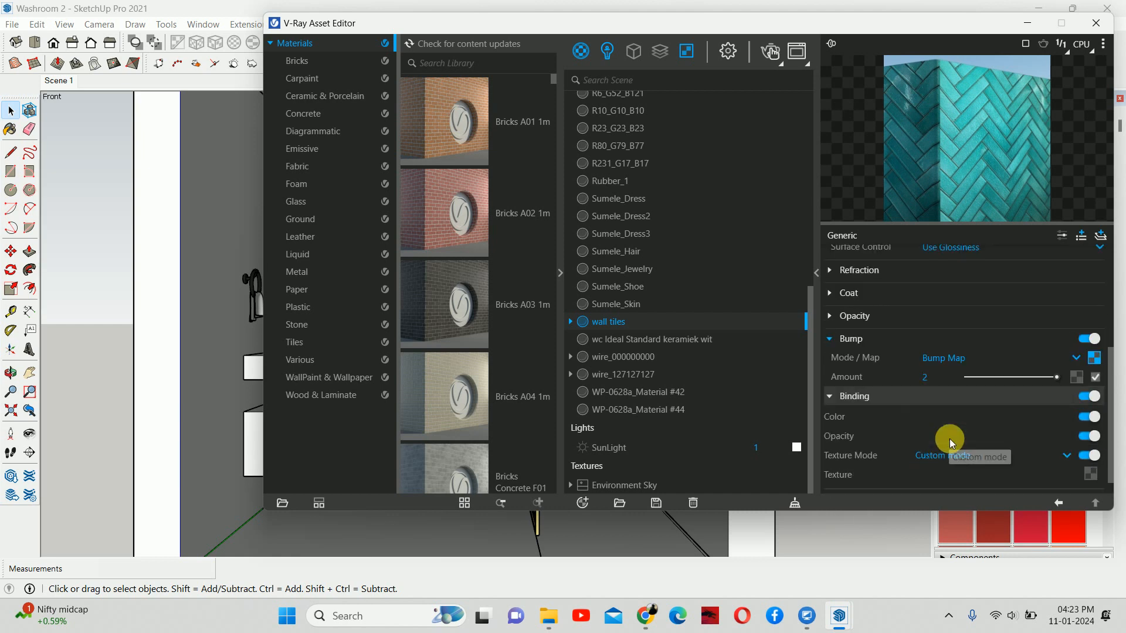
left_click(1089, 474)
left_click(1047, 61)
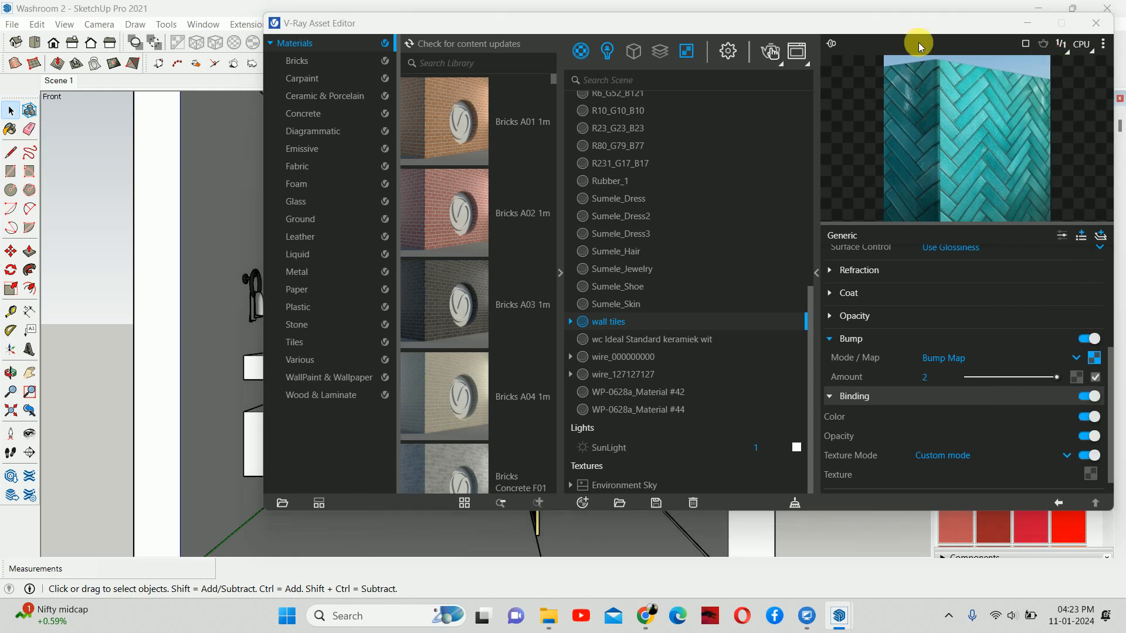
scroll(541, 193, "down", 5)
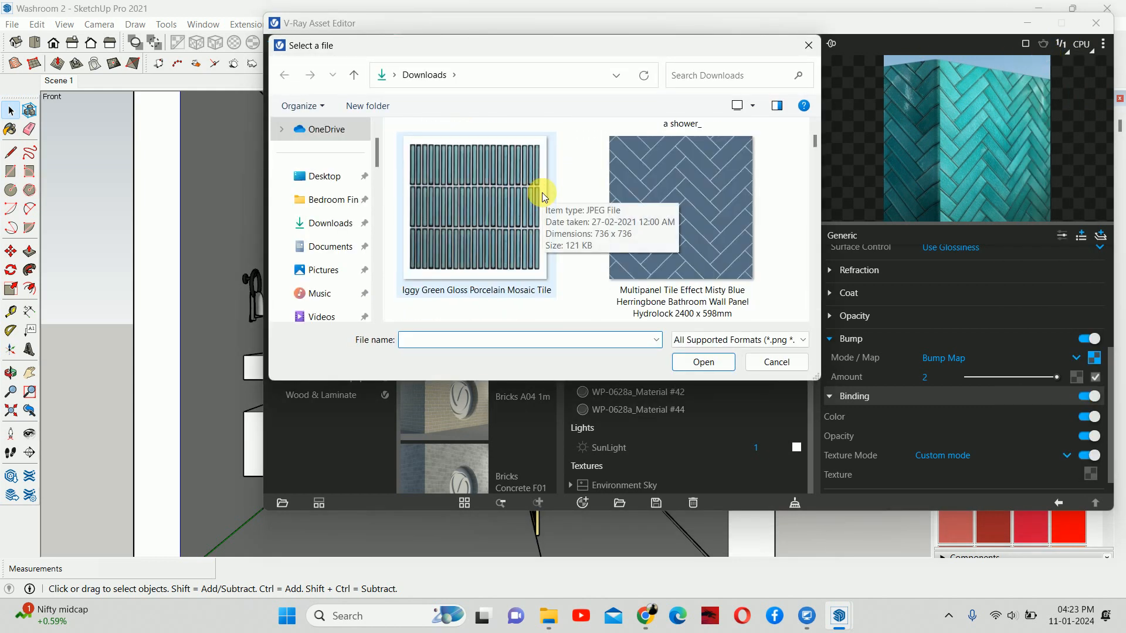
left_click(484, 213)
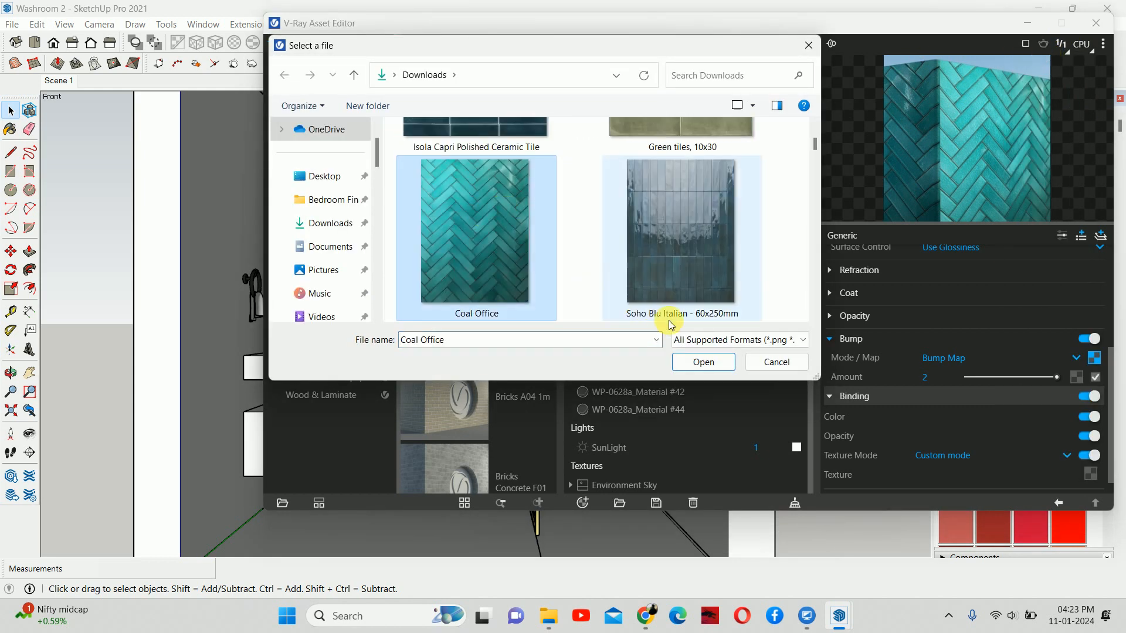
left_click(703, 361)
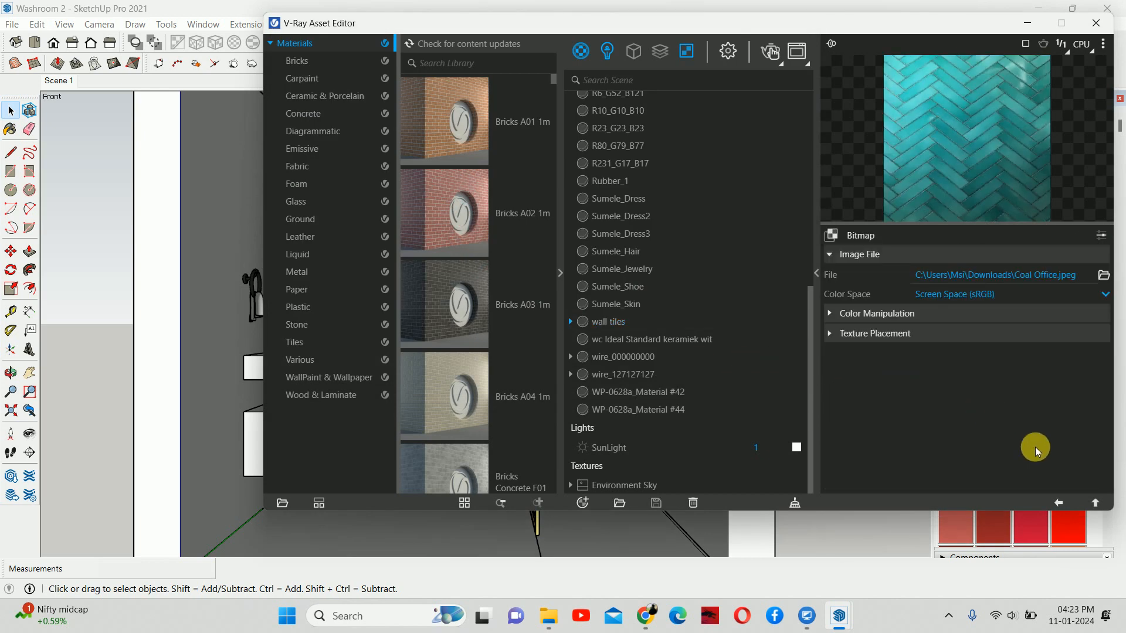
left_click(1058, 504)
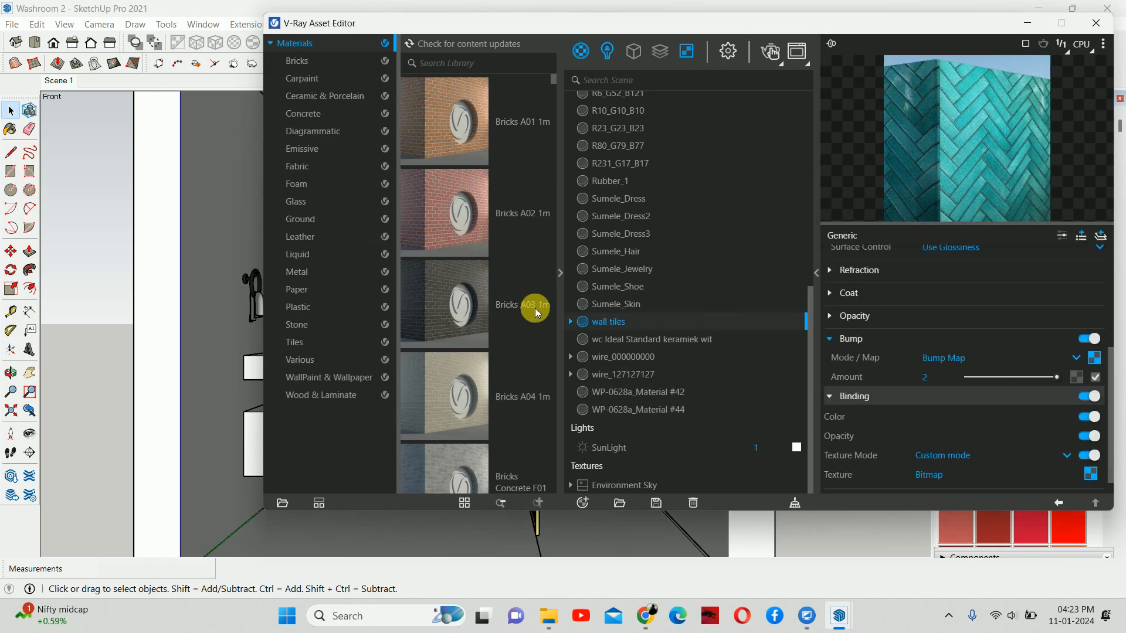
left_click(570, 321)
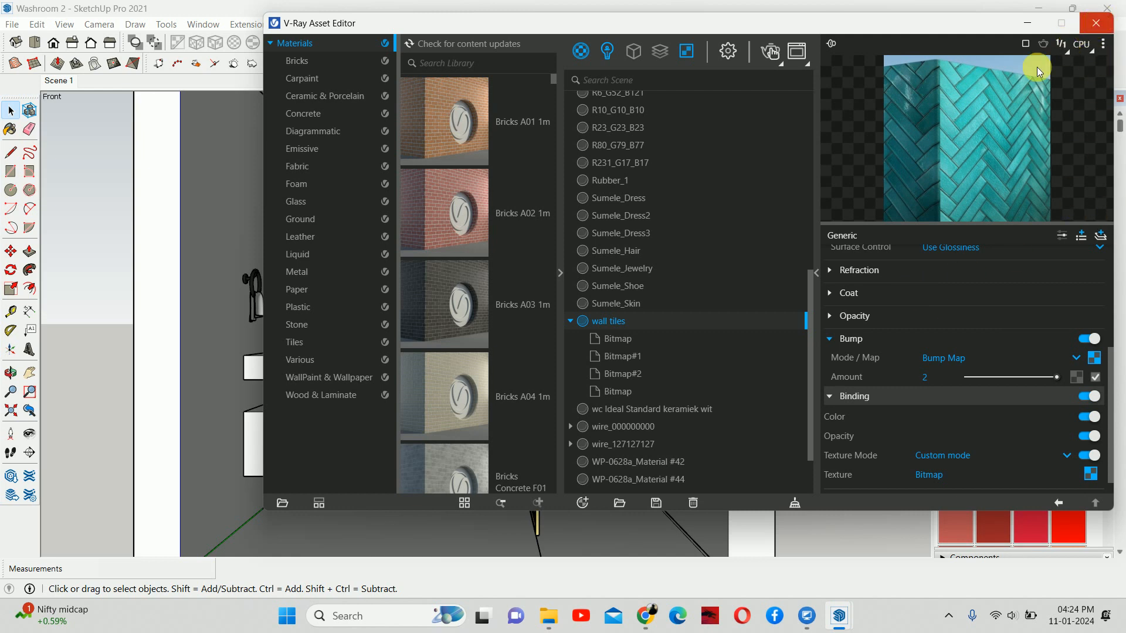
left_click(1097, 24)
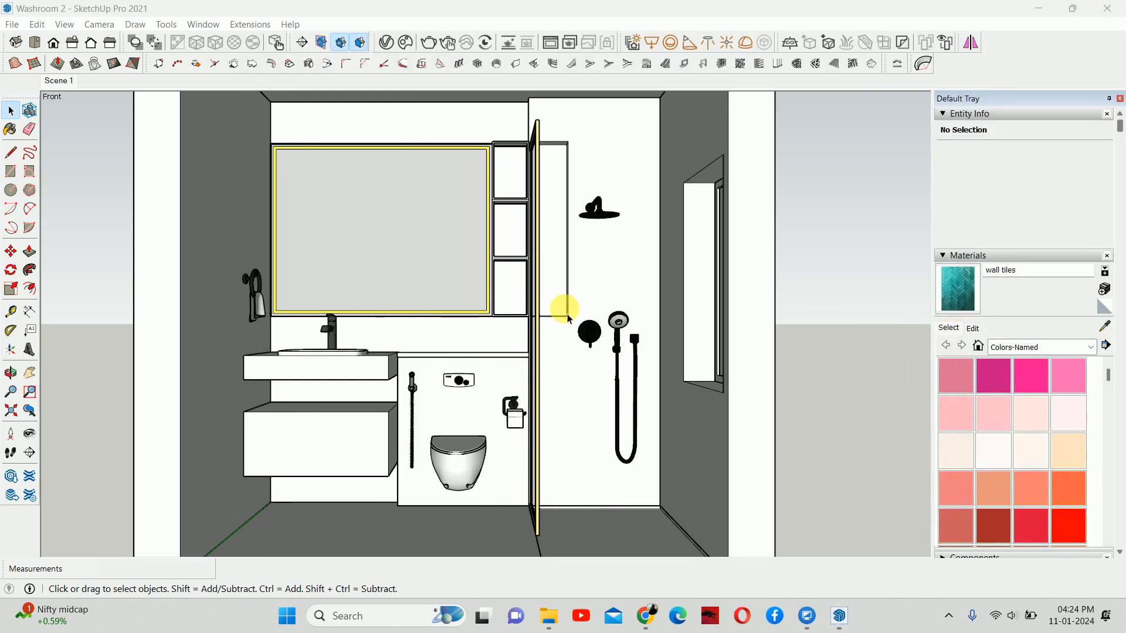
Open the wall group for editing and paint the shower area's back wall face with the wall tiles material.
double_click(595, 417)
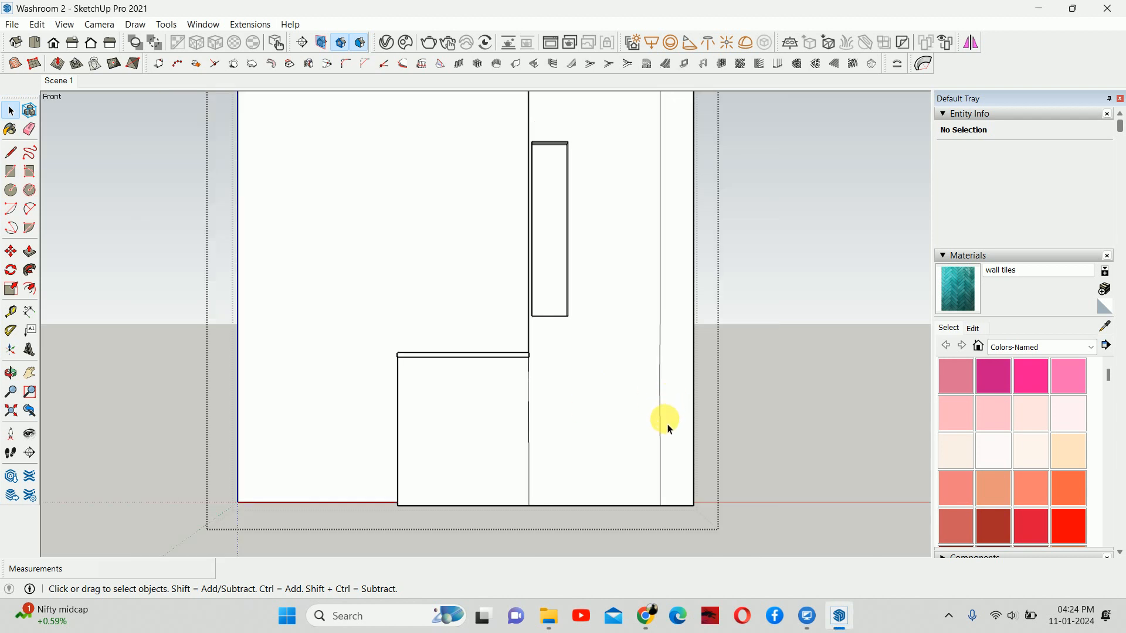
left_click(968, 294)
left_click(602, 384)
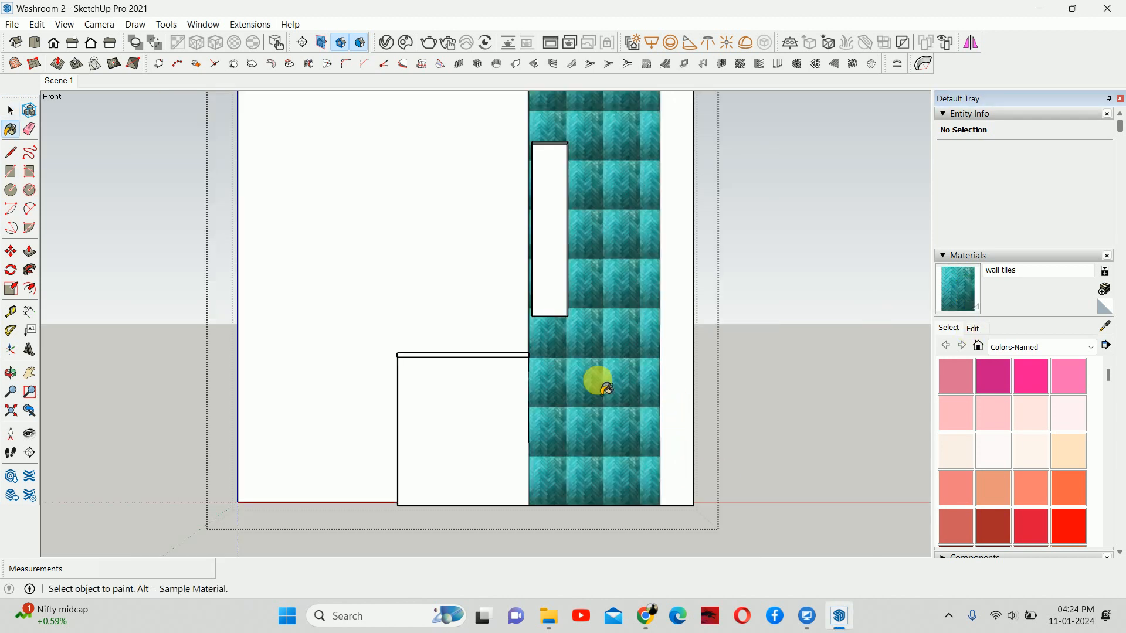
key("space")
scroll(564, 493, "up", 2)
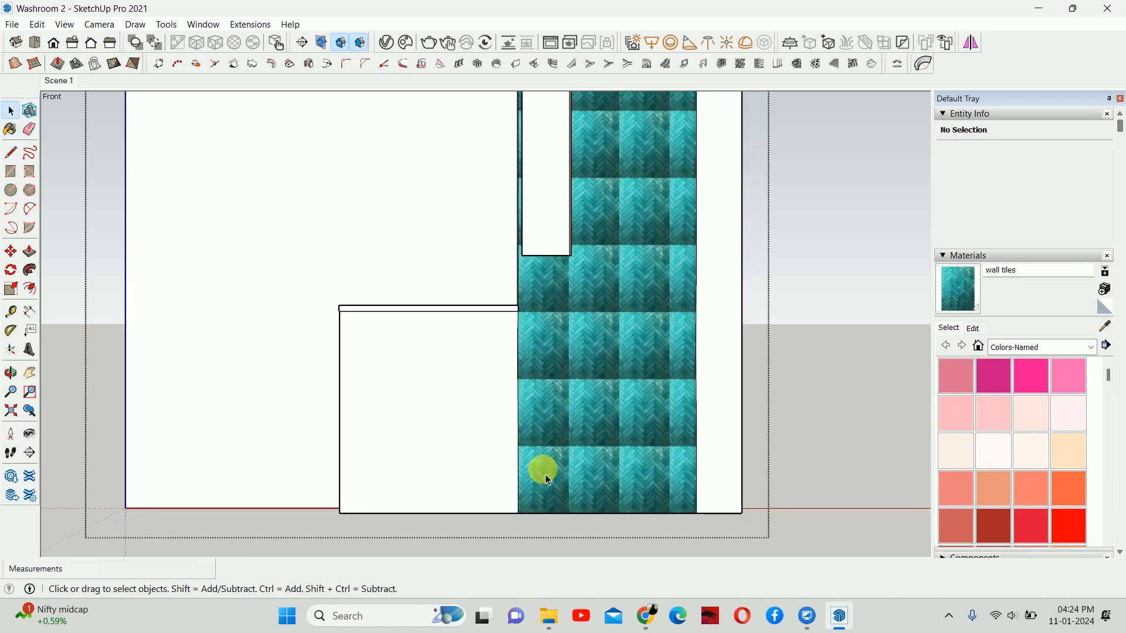
right_click(545, 475)
mouse_move(586, 362)
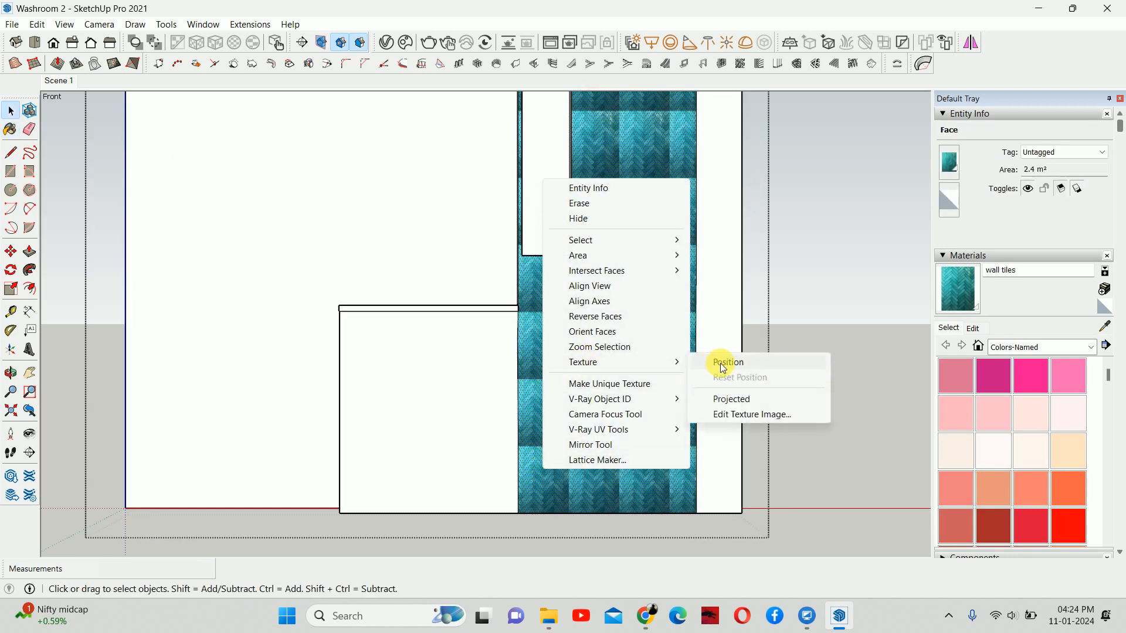
left_click(723, 368)
right_click(599, 416)
left_click(626, 420)
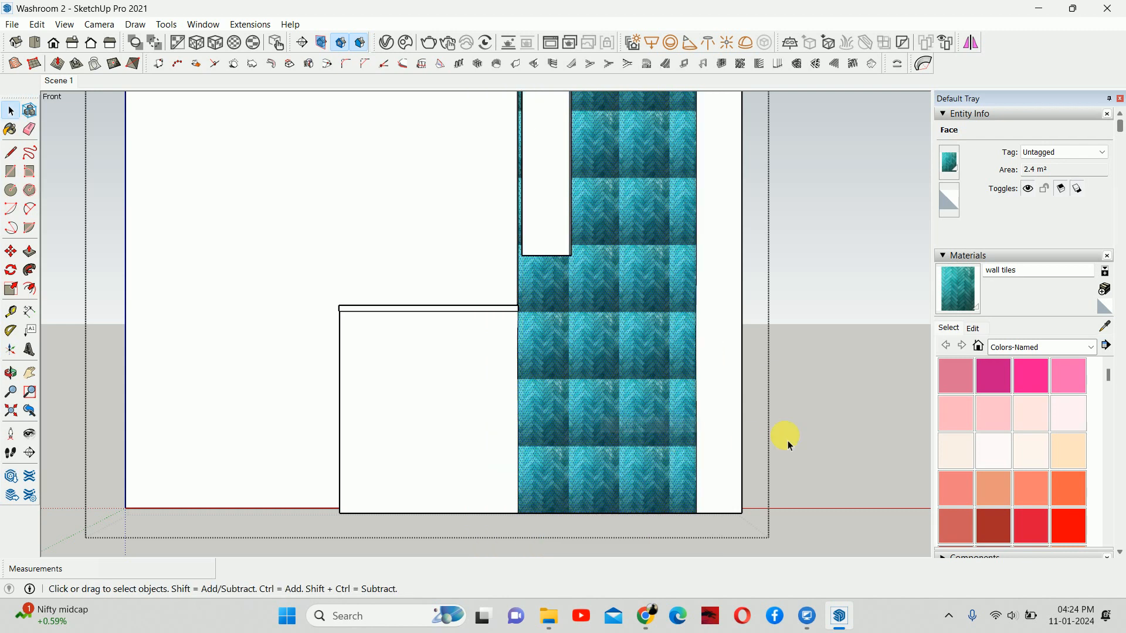
Enlarge the wall tiles texture, trying a width of 500 mm and settling on 900 mm.
left_click(983, 328)
left_click_drag(990, 491, 958, 491)
type("500")
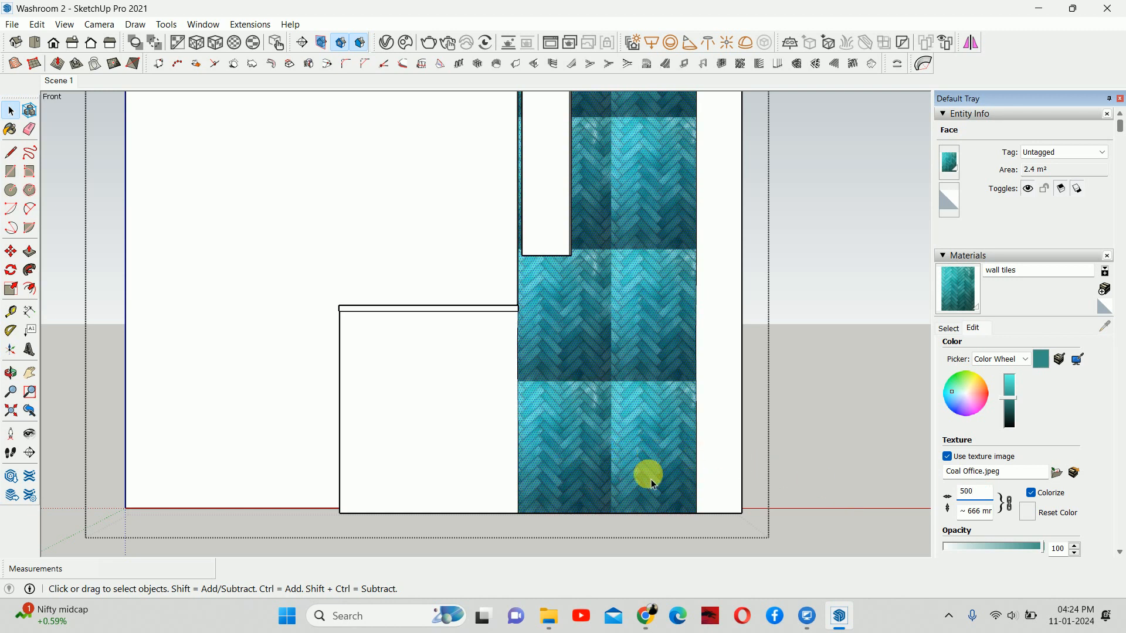
double_click(976, 493)
type("9")
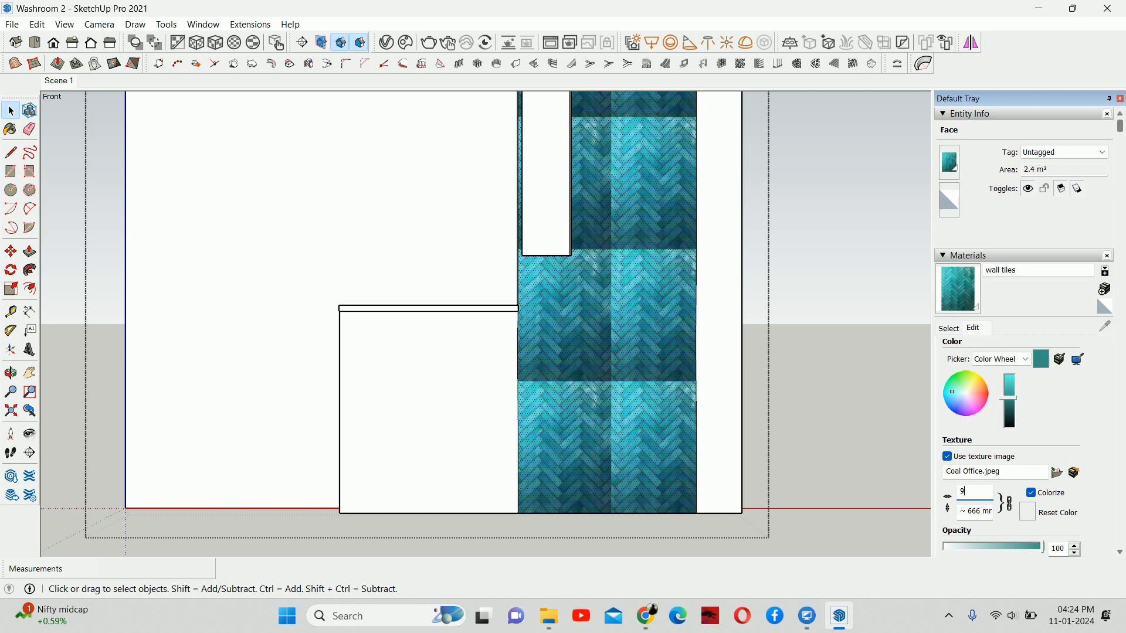
key("Return")
type("90")
key("BackSpace")
key("BackSpace")
type("00")
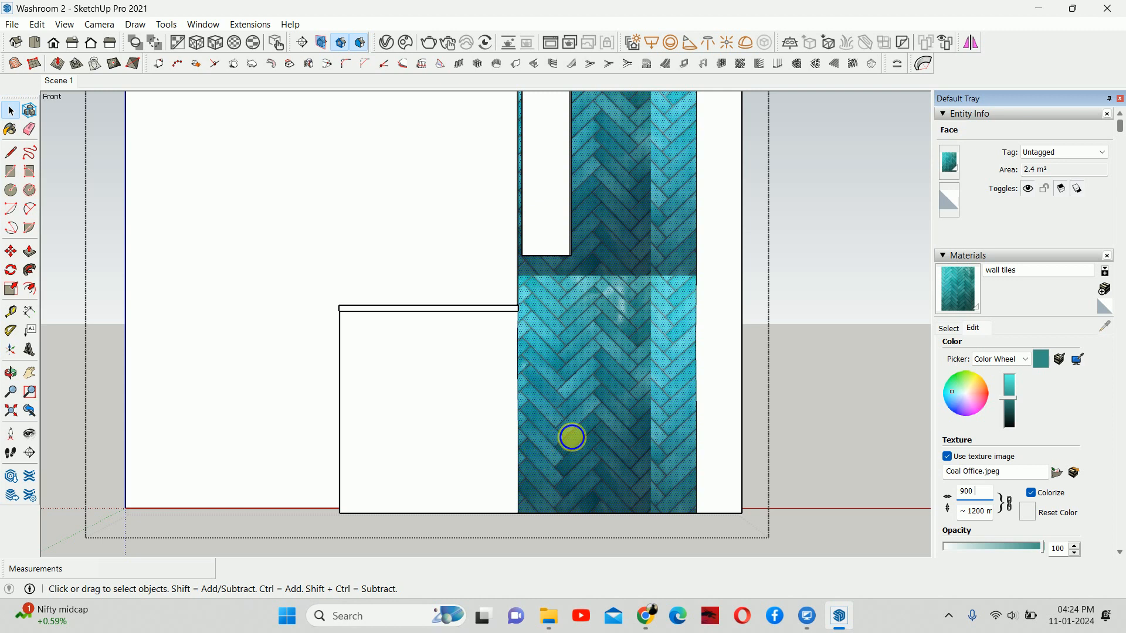
Reposition the texture on the shower wall face so its origin pin sits at the face's lower-left corner, and finish positioning.
right_click(572, 437)
mouse_move(616, 328)
left_click(762, 332)
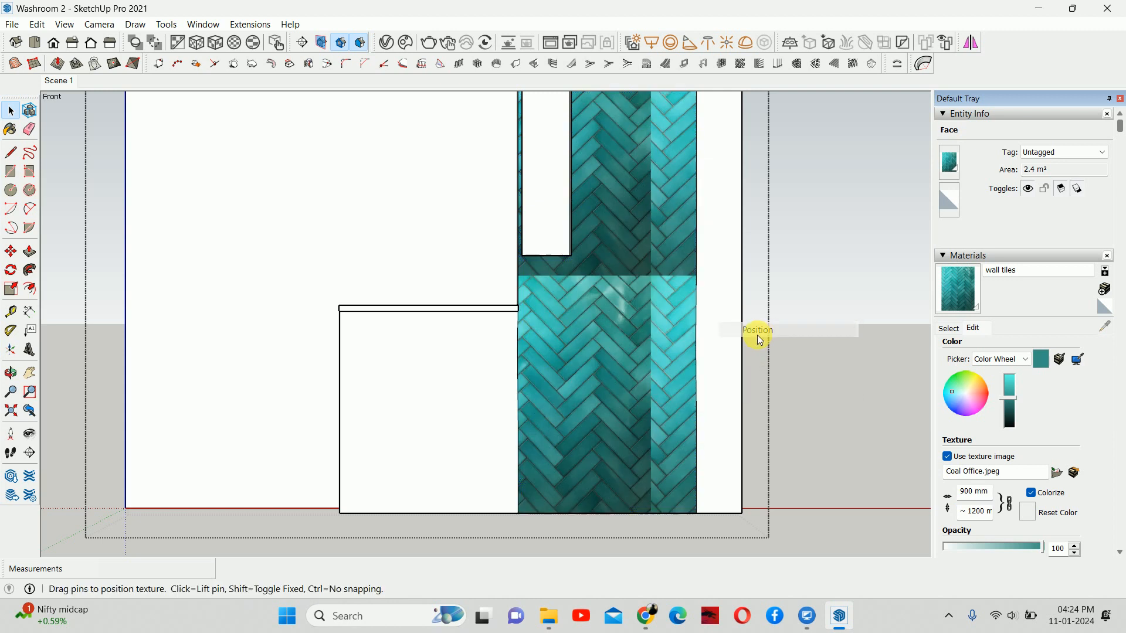
left_click_drag(480, 503, 528, 504)
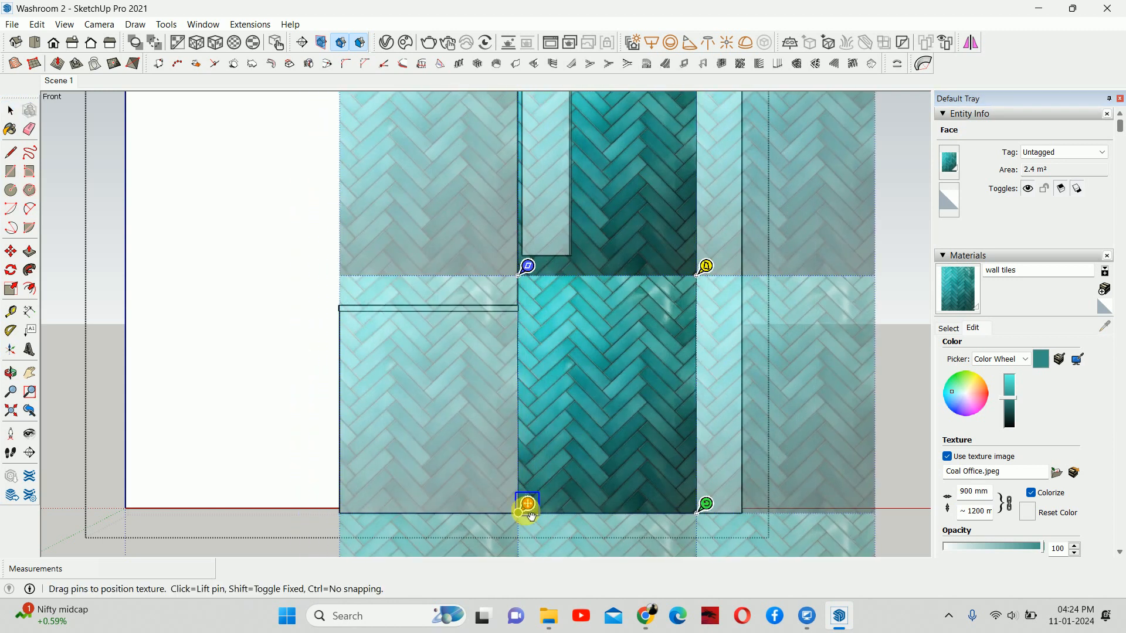
right_click(642, 431)
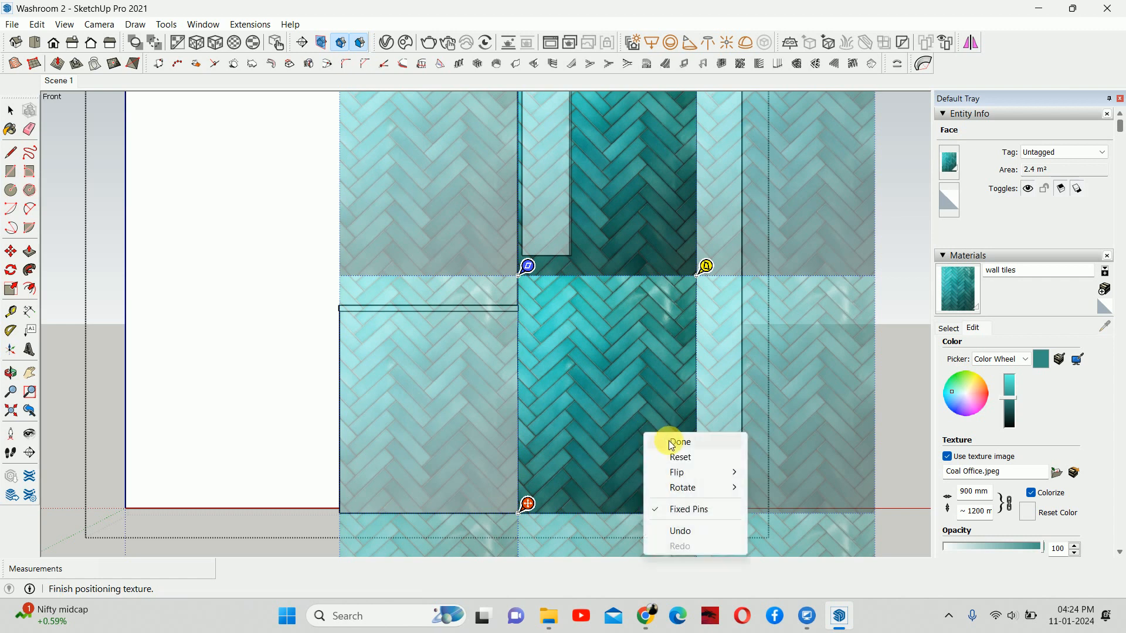
left_click(672, 444)
scroll(633, 372, "down", 4)
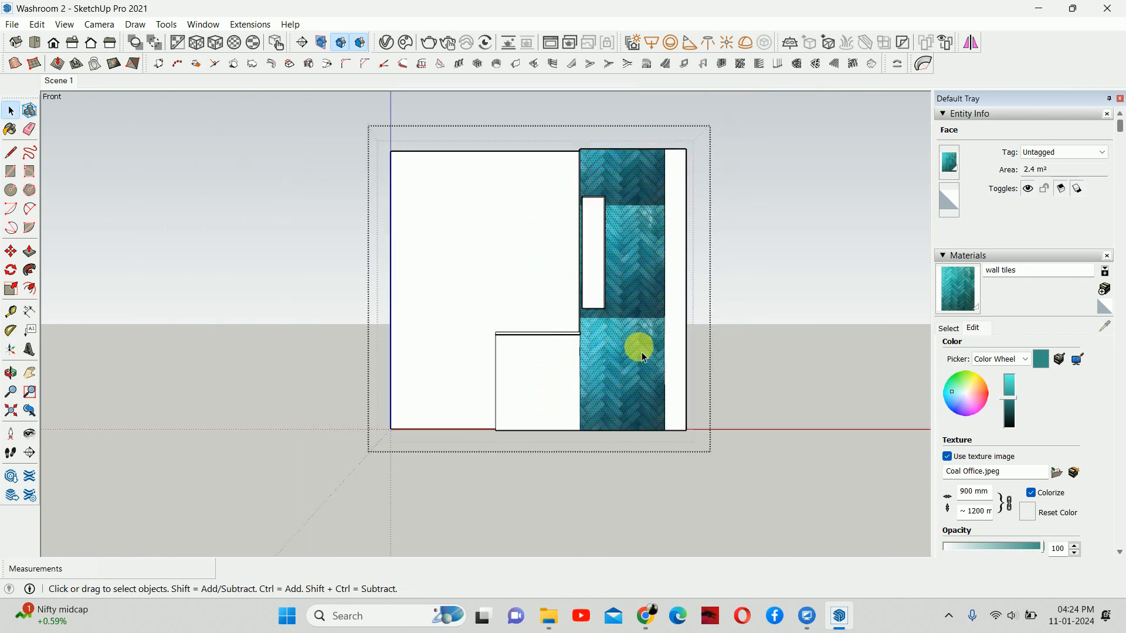
scroll(637, 352, "up", 3)
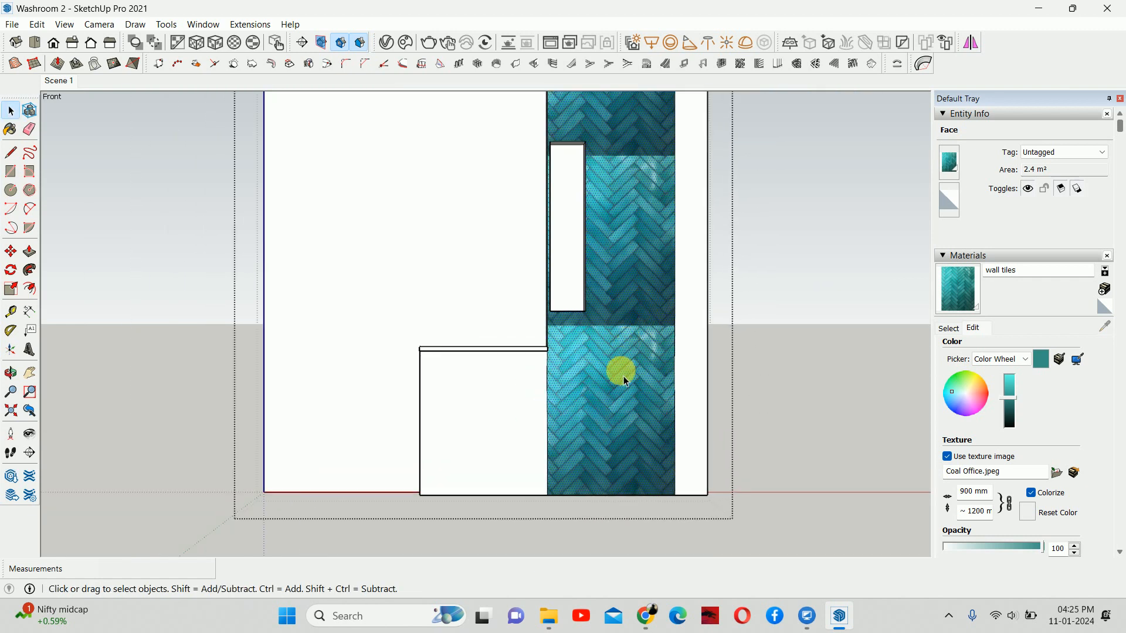
scroll(623, 375, "up", 1)
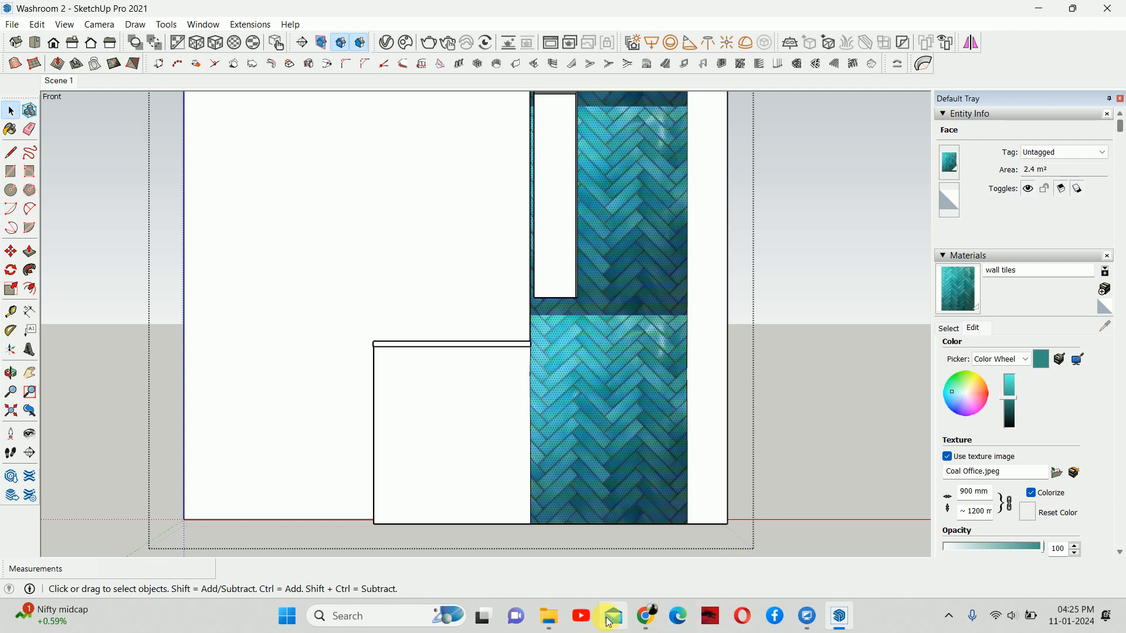
Switch to the Downloads folder, open the Coal Office tile image in Paint, and activate the rectangular selection.
left_click(549, 615)
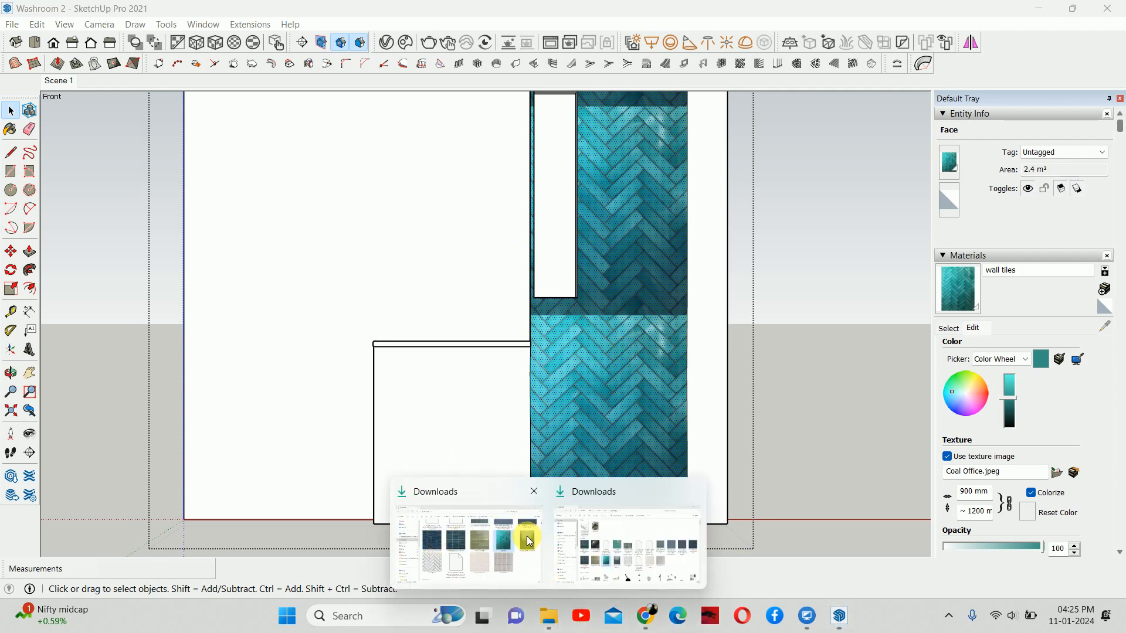
left_click(450, 529)
left_click(820, 325)
right_click(820, 321)
mouse_move(850, 220)
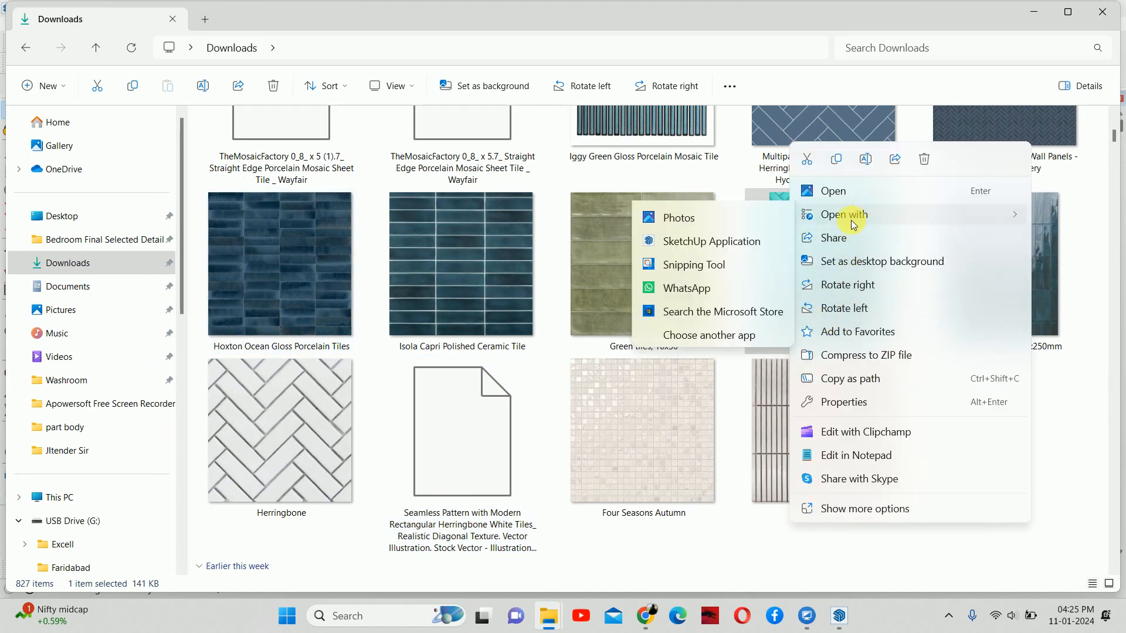
left_click(673, 217)
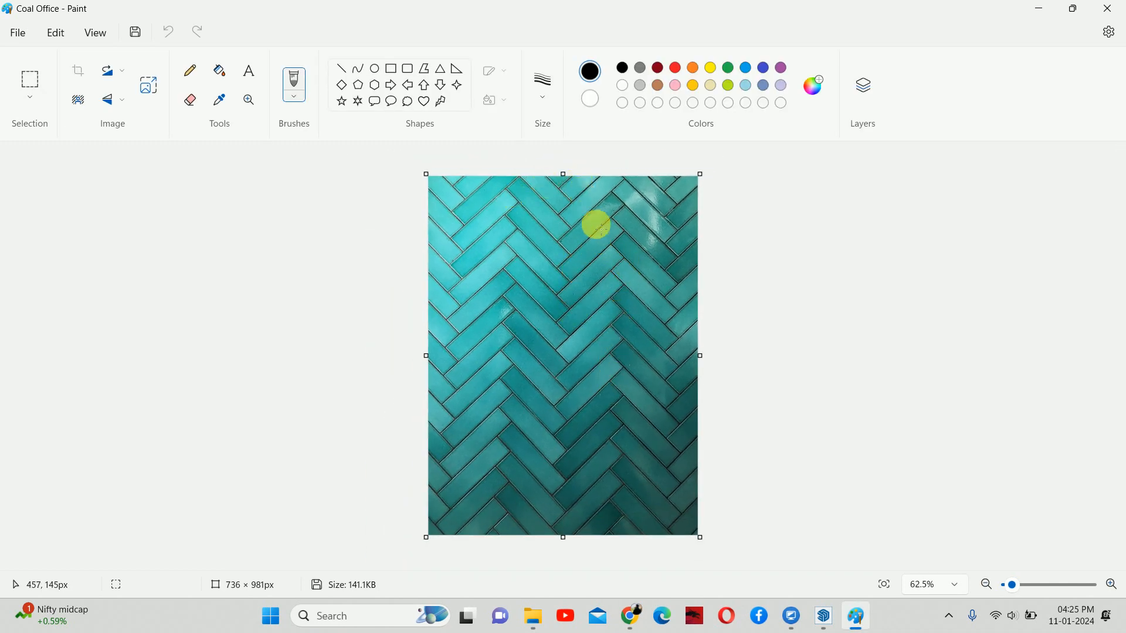
scroll(596, 233, "up", 4, "ctrl")
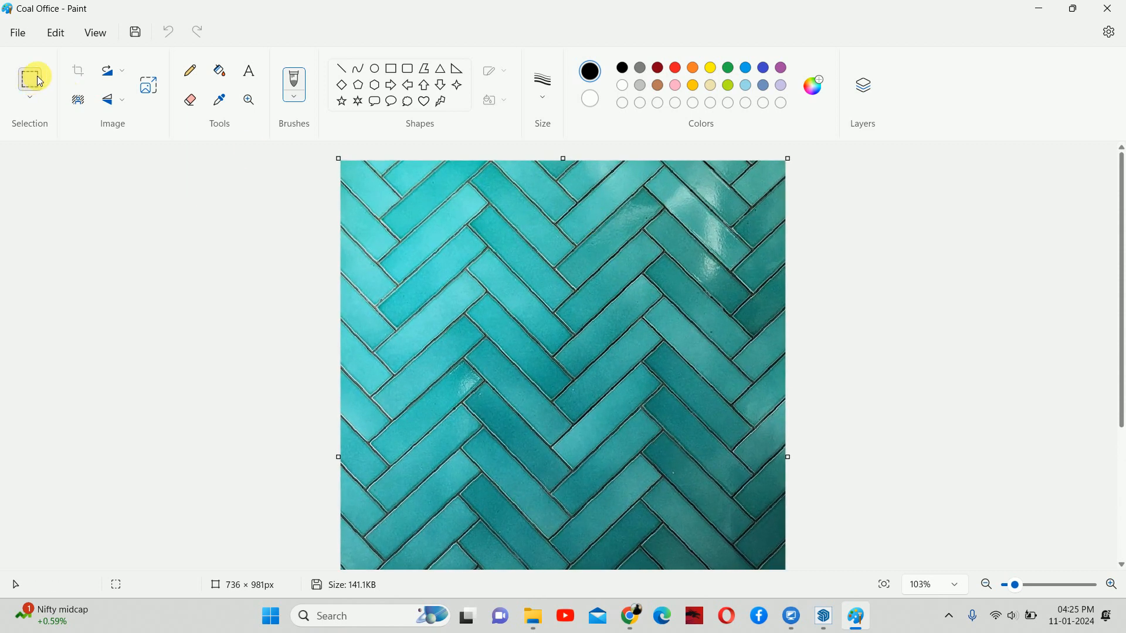
left_click(30, 81)
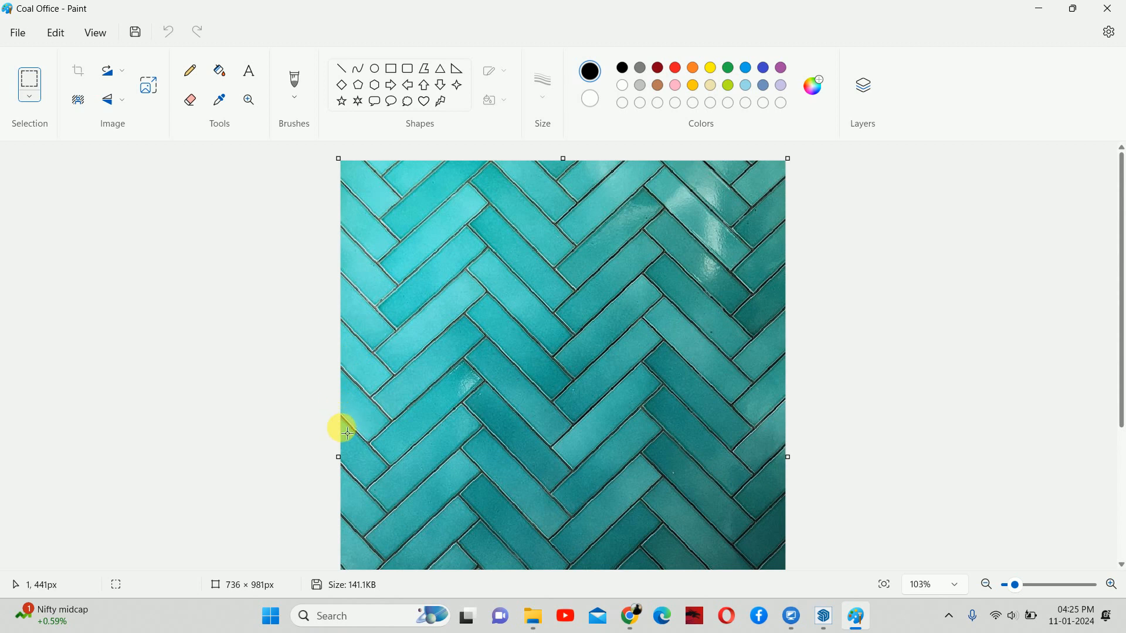
left_click_drag(346, 432, 733, 166)
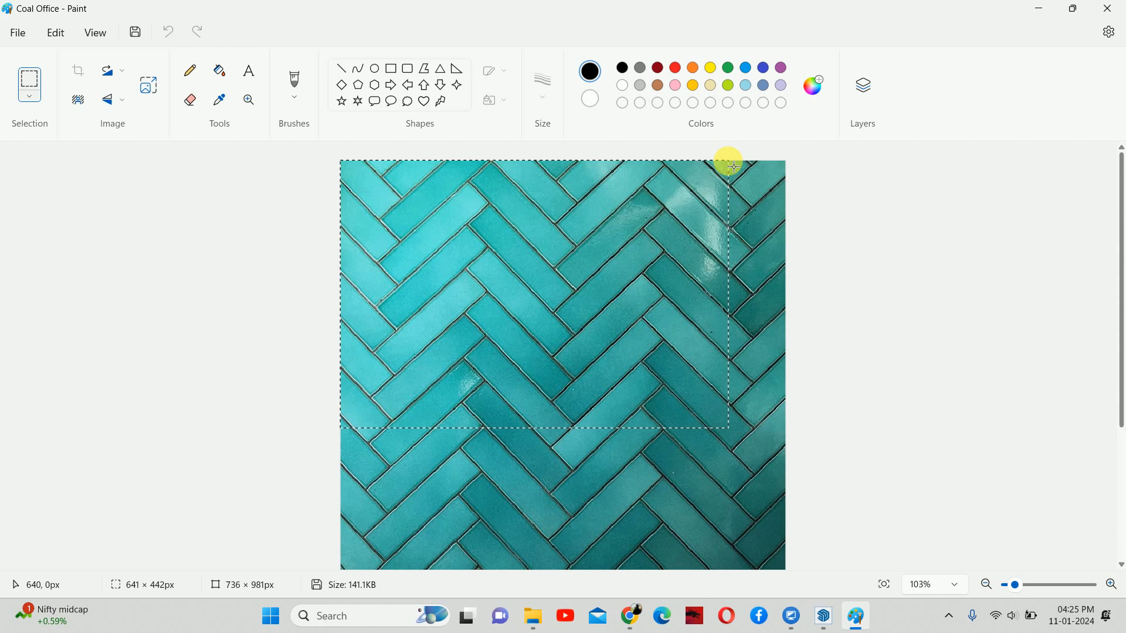
left_click_drag(733, 166, 709, 165)
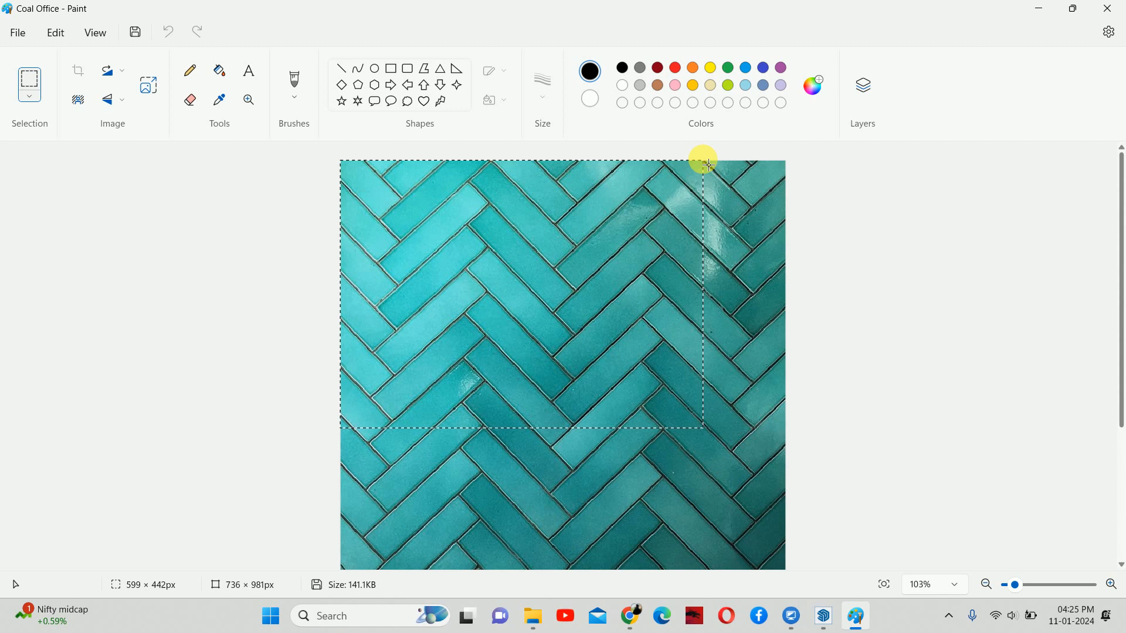
left_click(824, 292)
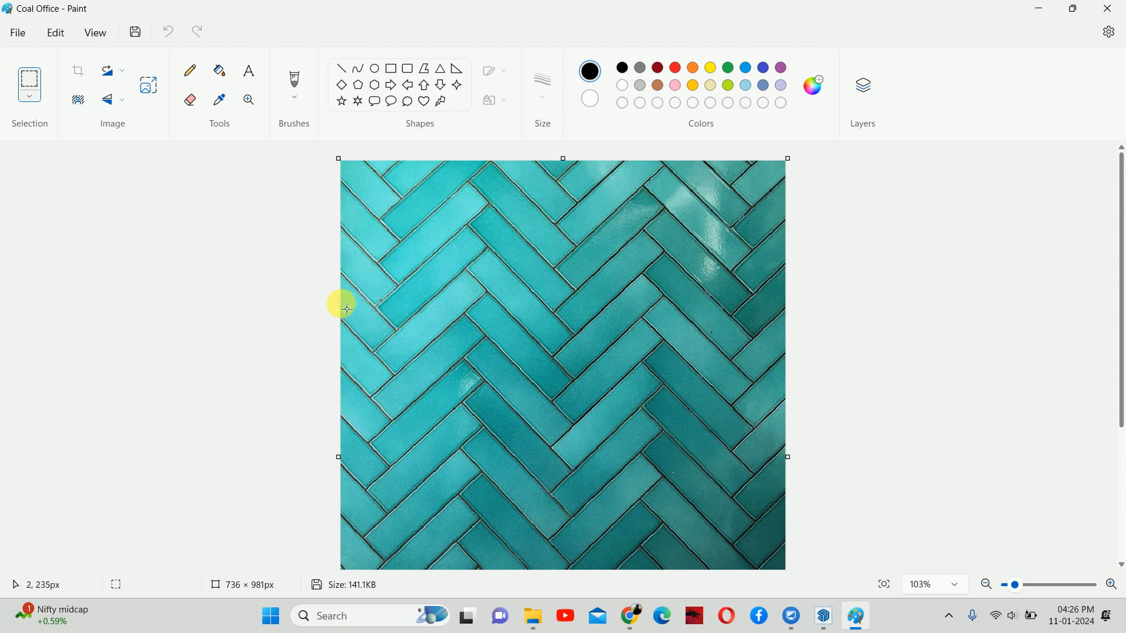
left_click_drag(340, 320, 669, 316)
left_click(797, 384)
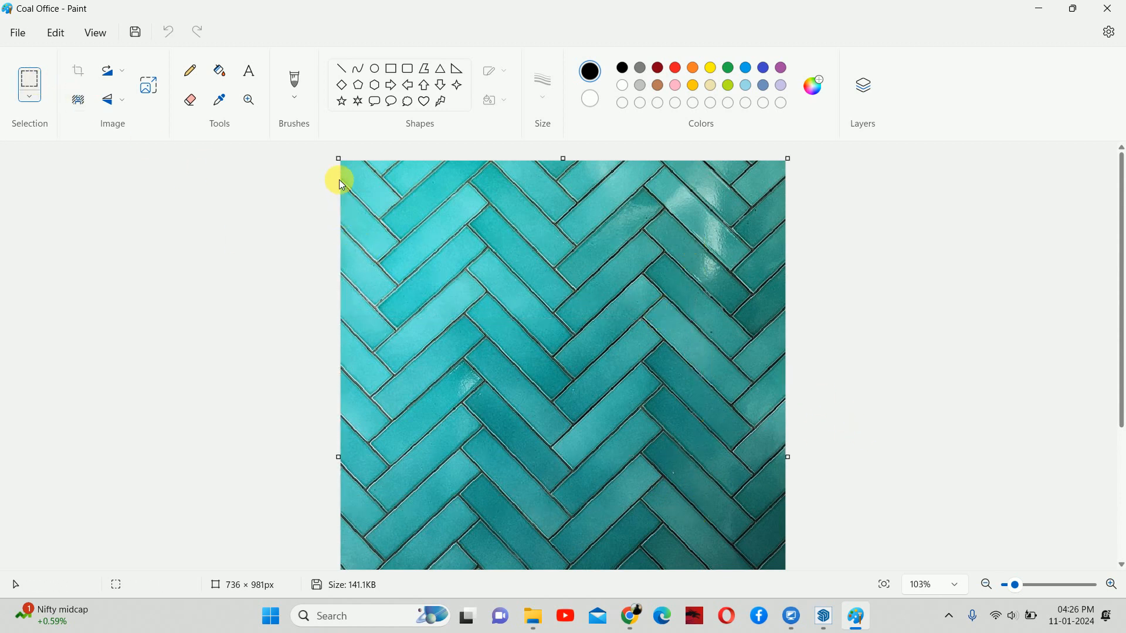
Select an area of about 599 × 350 px from the image's upper-left corner and crop the image to it.
left_click_drag(341, 161, 705, 371)
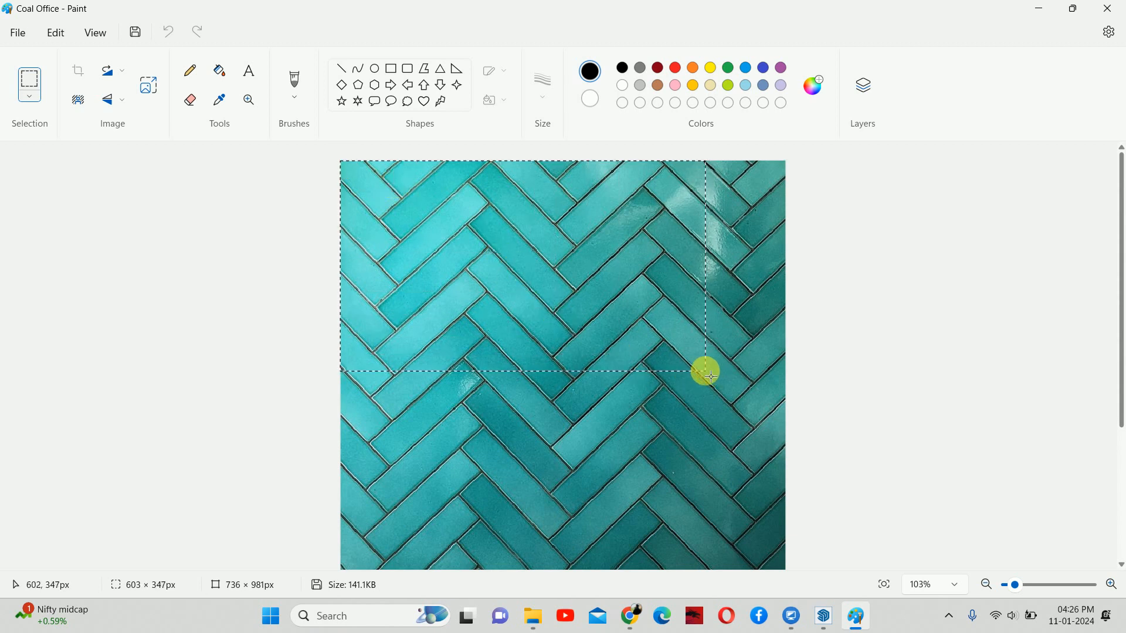
left_click_drag(705, 372, 703, 374)
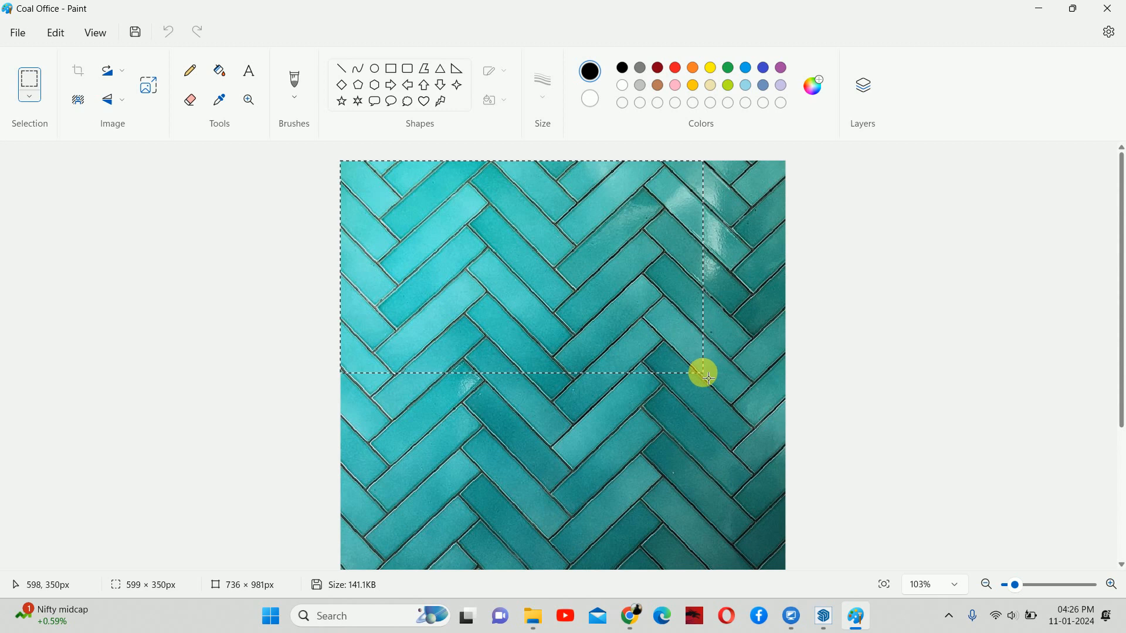
left_click_drag(703, 373, 704, 373)
left_click(80, 72)
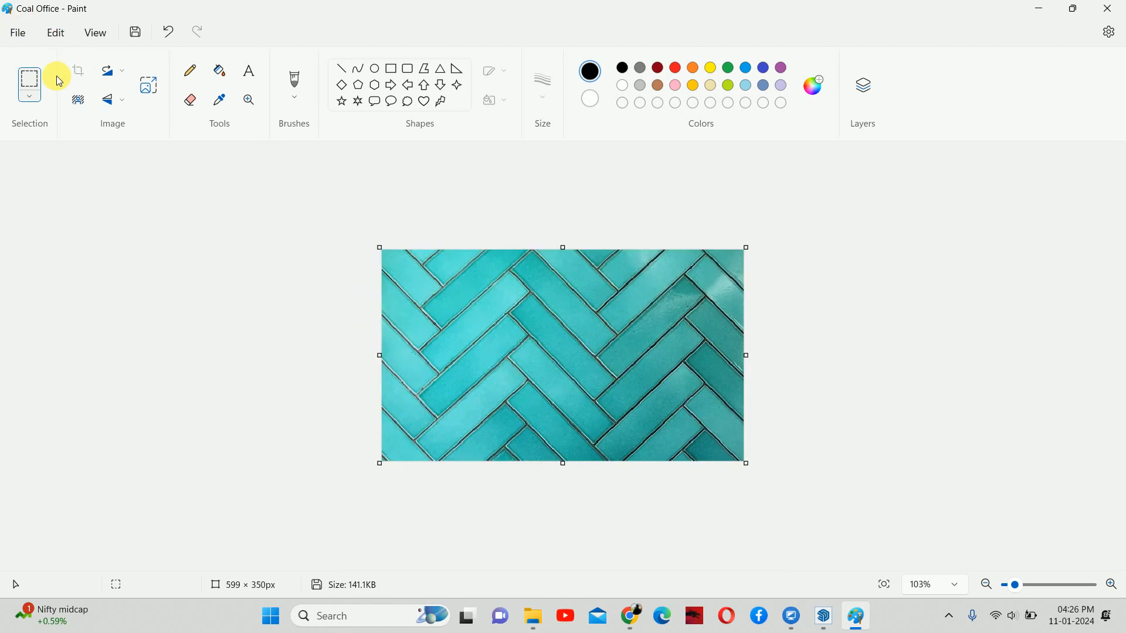
scroll(420, 284, "down", 5, "ctrl")
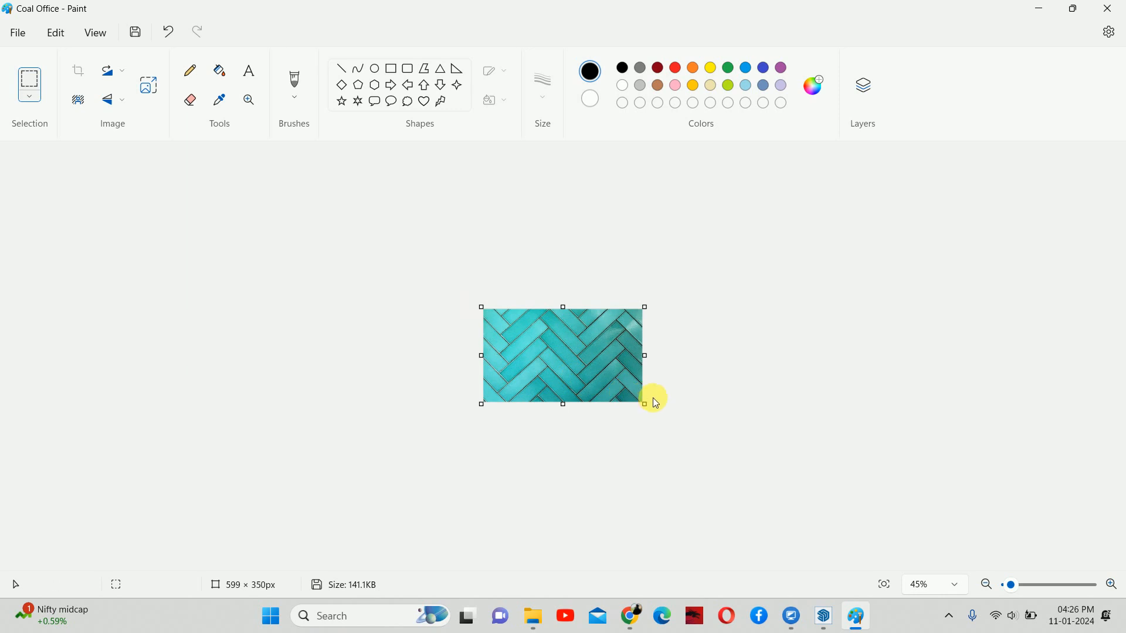
scroll(648, 404, "up", 2, "ctrl")
left_click_drag(683, 432, 976, 607)
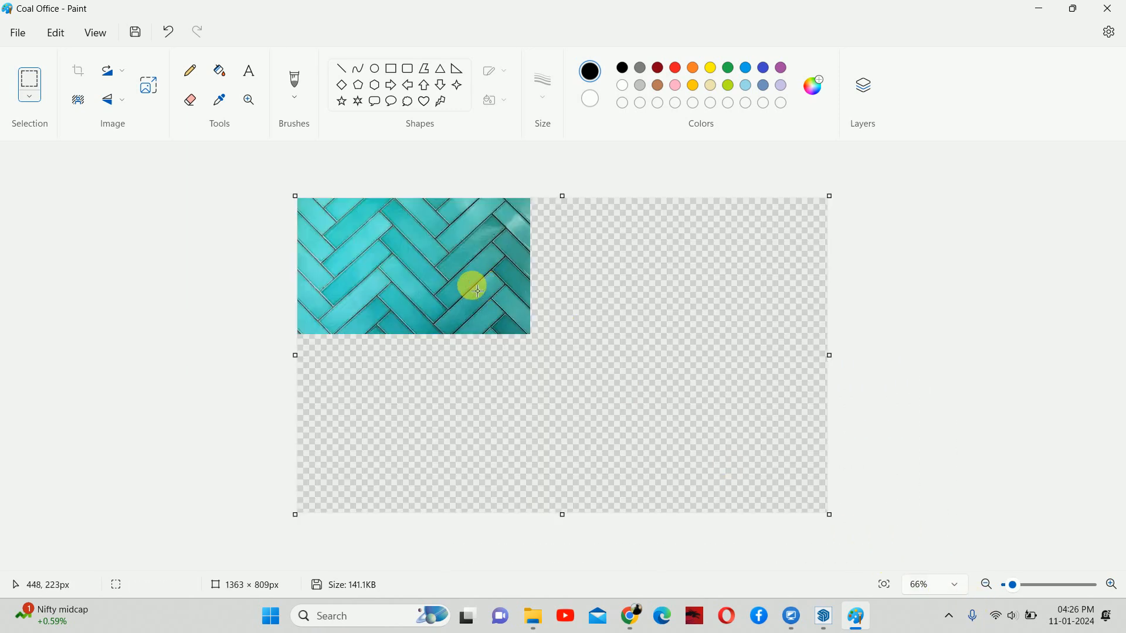
key("ctrl+z")
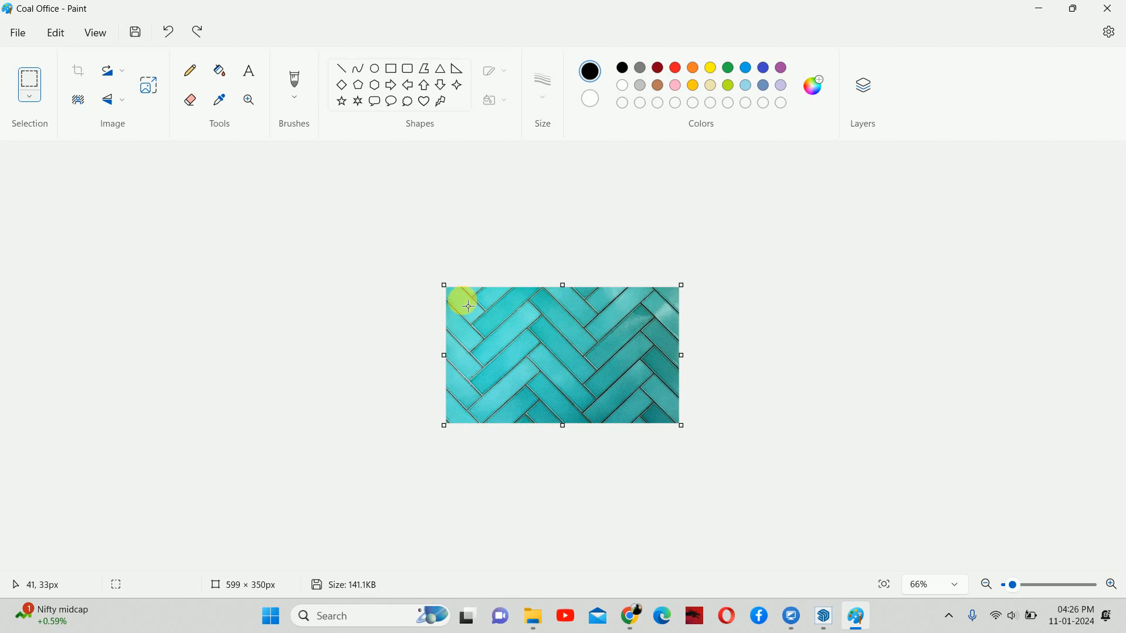
key("ctrl+a")
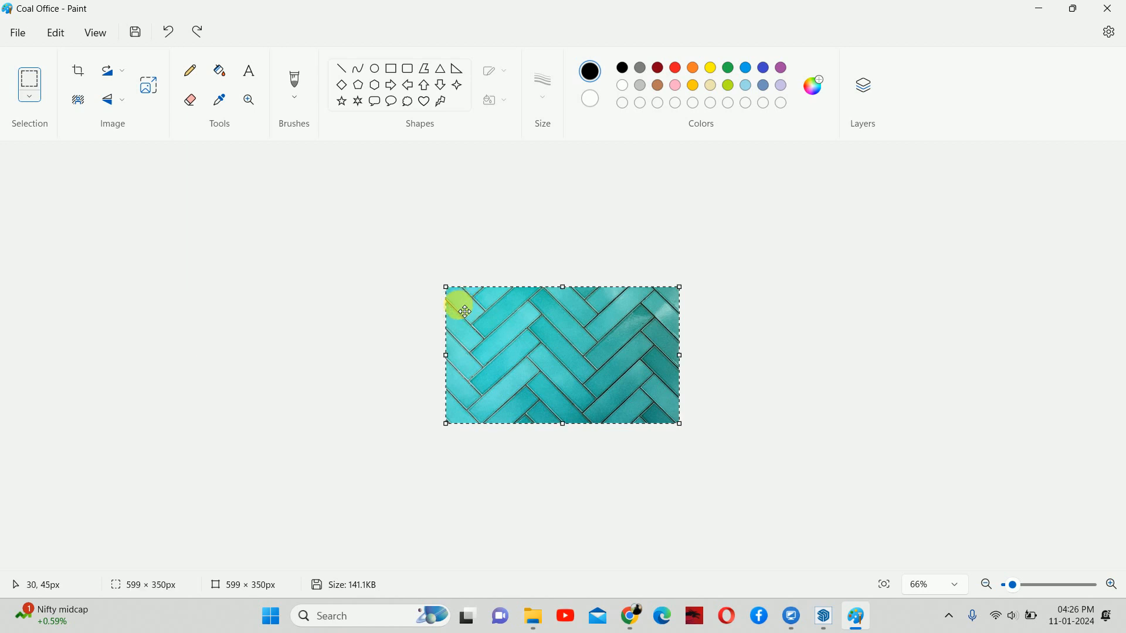
left_click_drag(680, 424, 1018, 607)
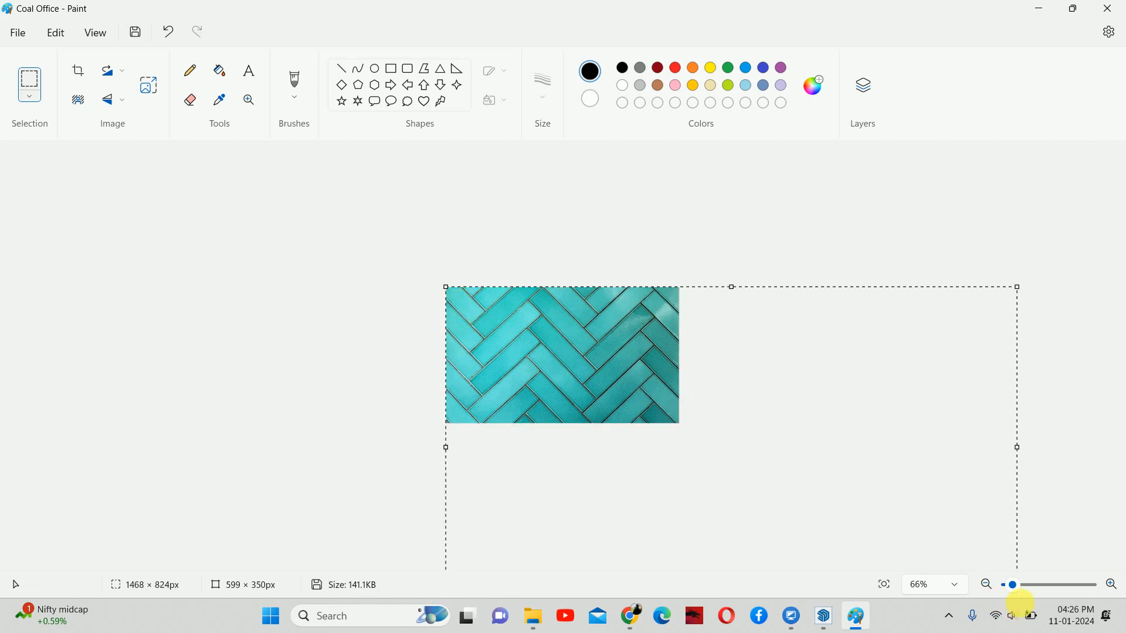
key("ctrl+z")
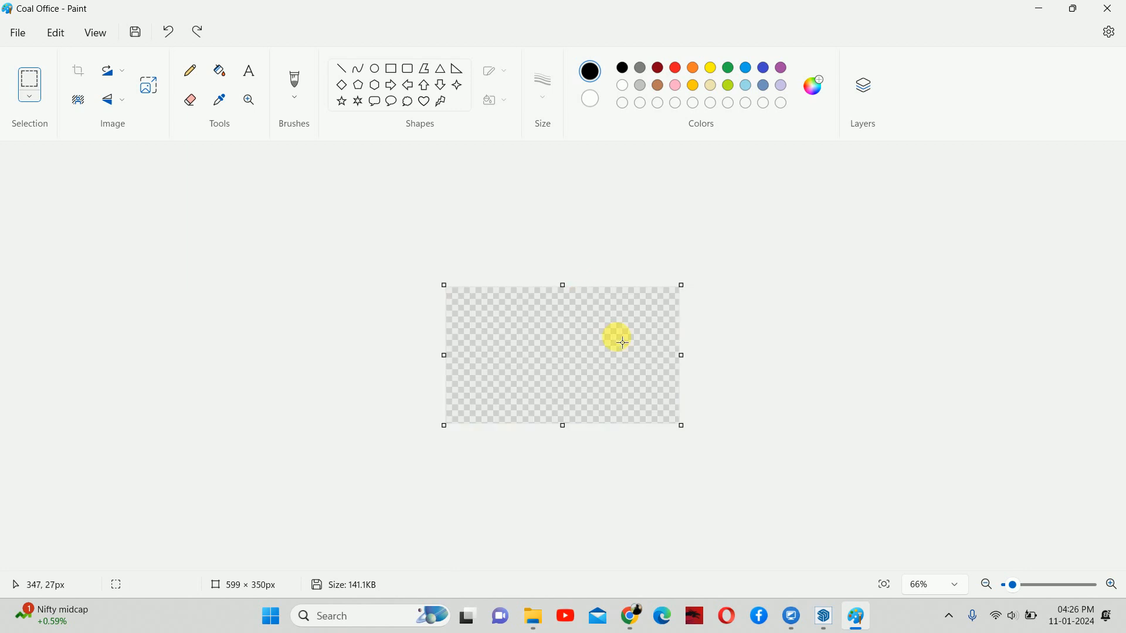
key("ctrl+z")
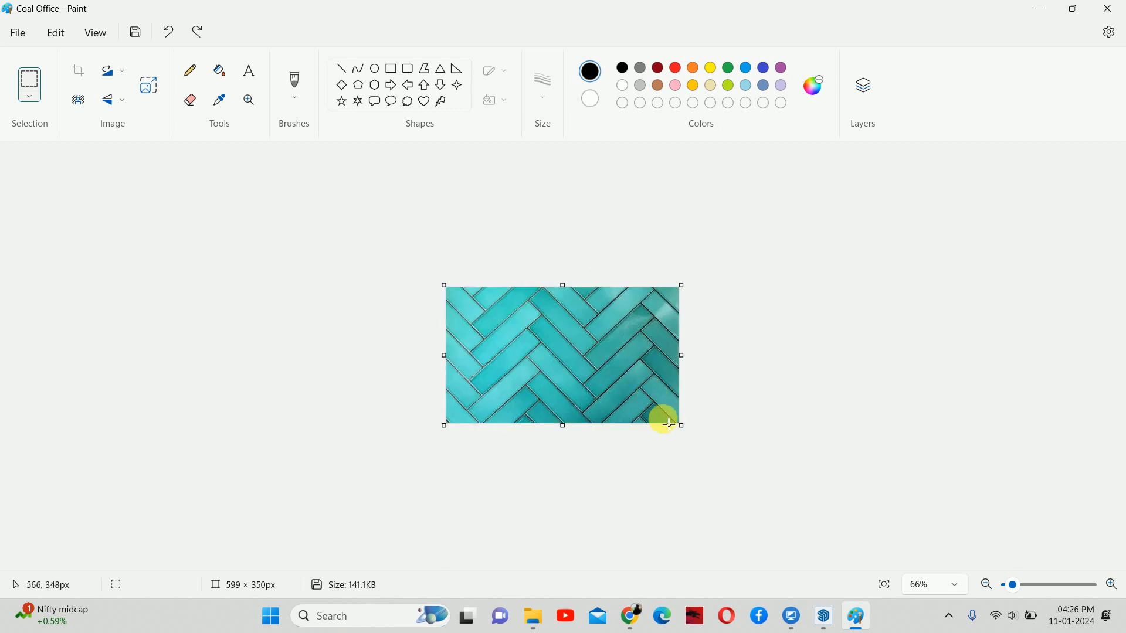
Copy the whole cropped tile image and enlarge the canvas to about 1477 × 783 px.
key("ctrl+a")
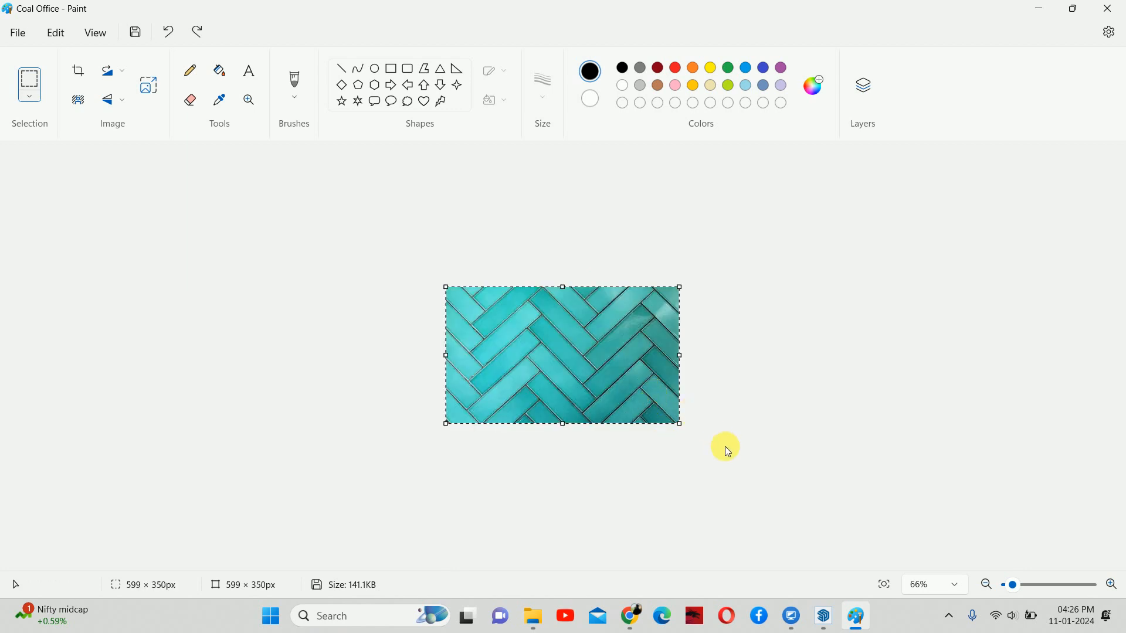
left_click(681, 424)
left_click_drag(693, 435, 1013, 587)
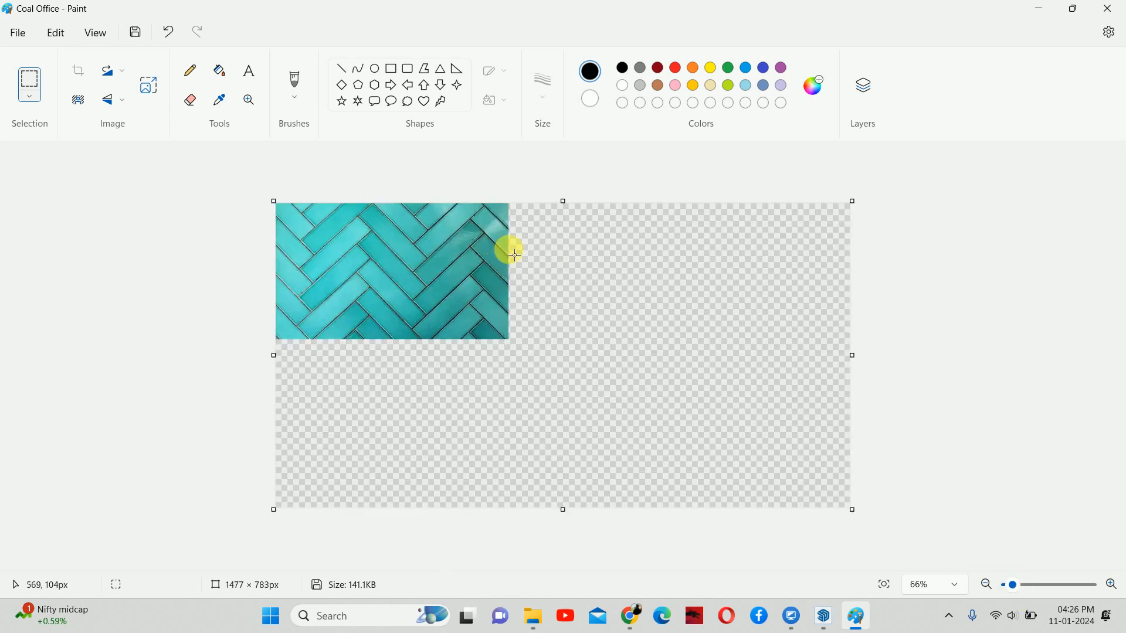
Paste the copied tile pattern flush against the original's right edge and flip the copy horizontally.
key("ctrl+v")
left_click_drag(390, 279, 628, 286)
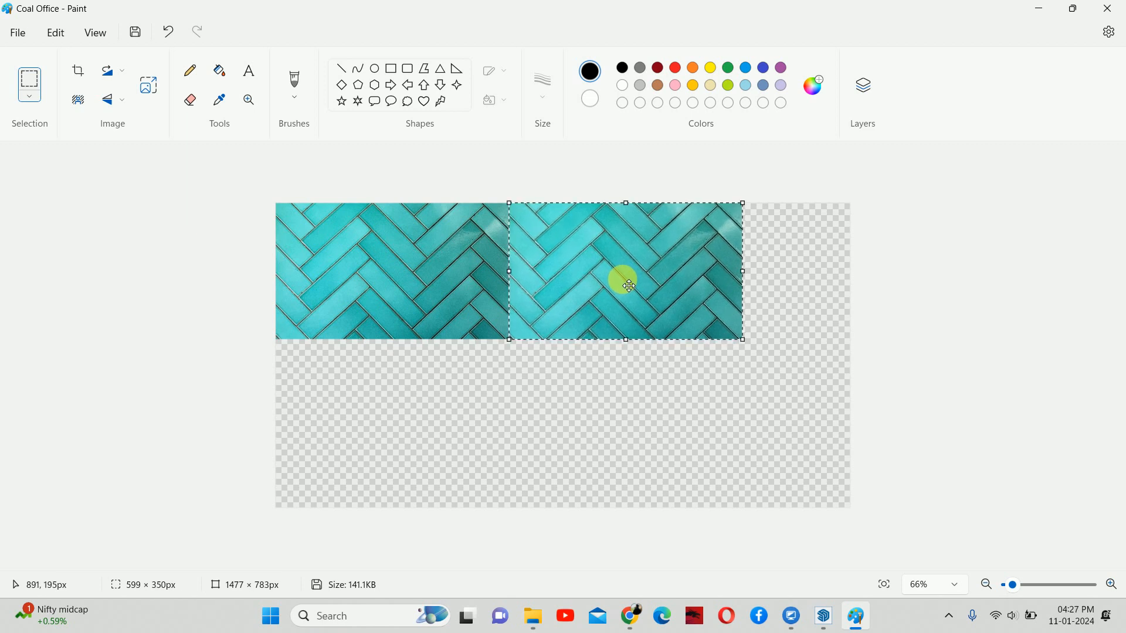
left_click(121, 104)
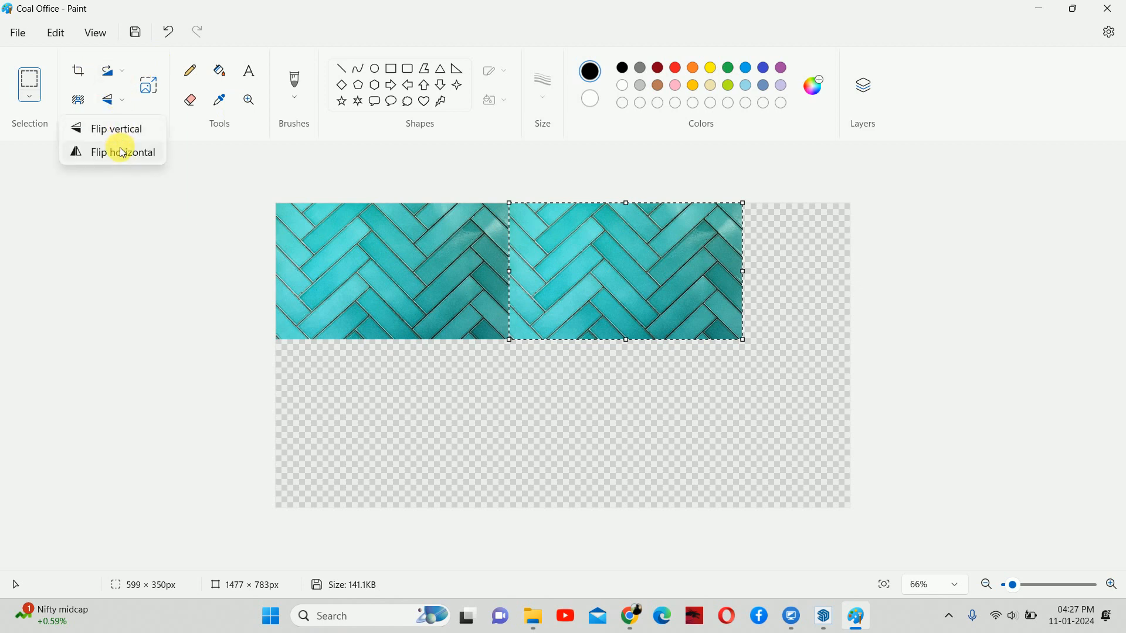
left_click(122, 153)
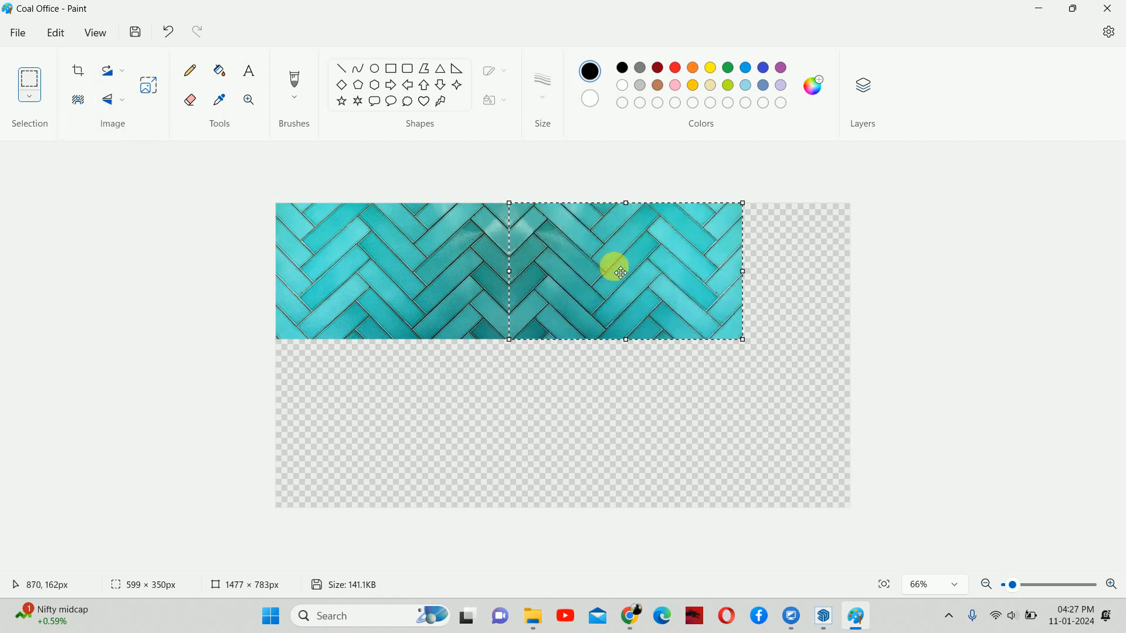
Flip the pasted copy vertically as well and nudge it against the original so the herringbone joints line up.
left_click(120, 97)
left_click(126, 119)
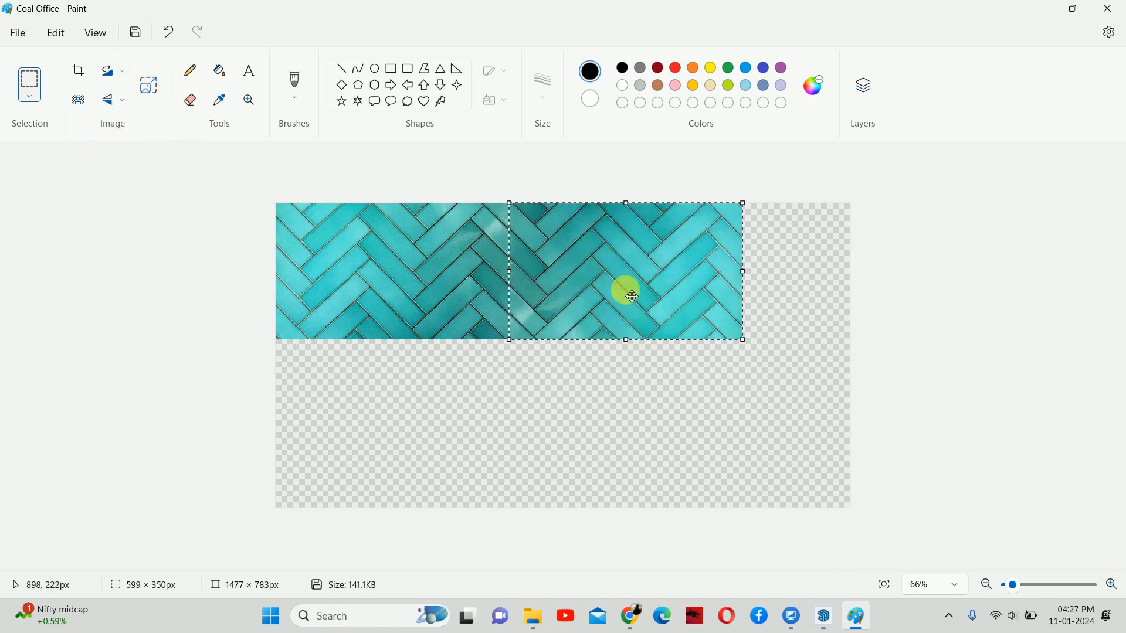
left_click_drag(628, 302, 630, 279)
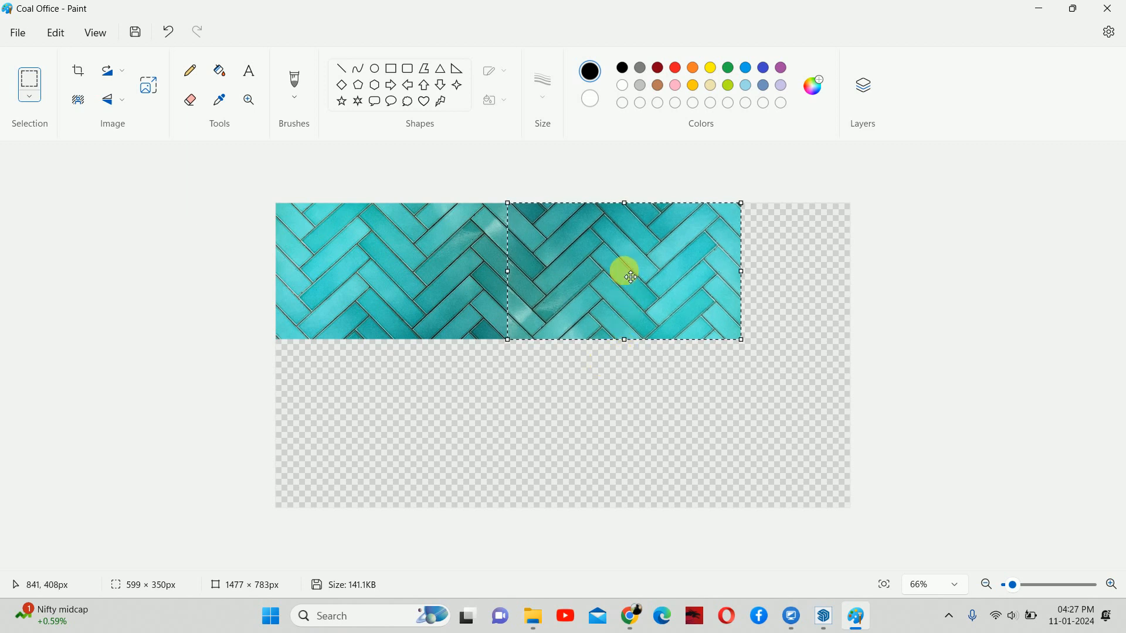
left_click(606, 365)
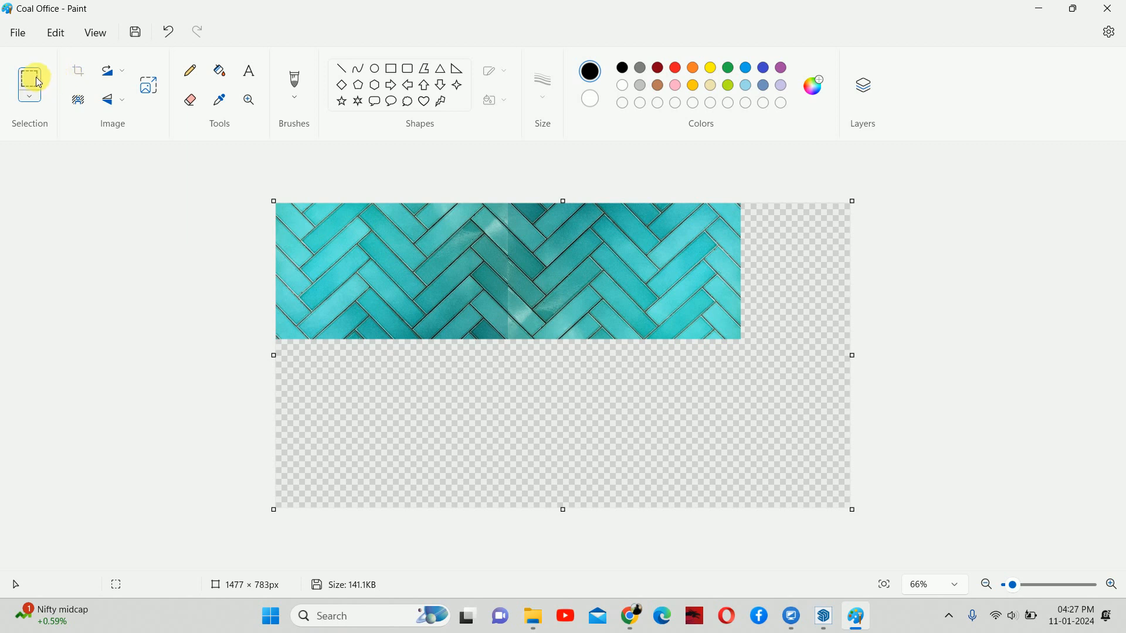
Copy the joined two-part tile strip and crop the canvas to it, at about 1195 × 350 px.
left_click_drag(744, 343, 271, 194)
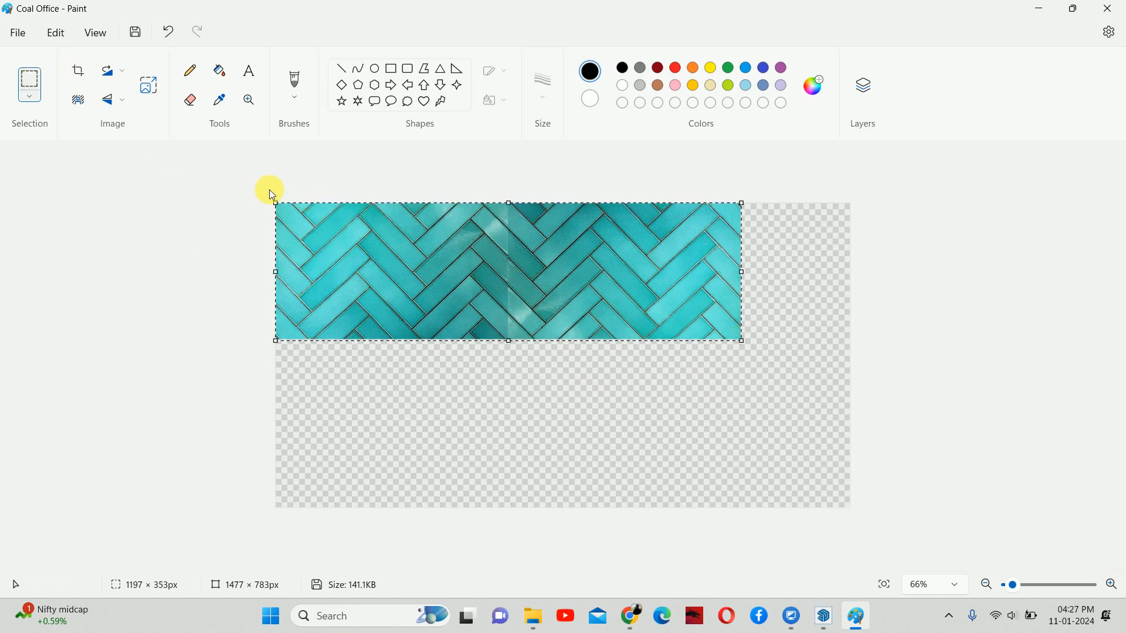
left_click(777, 373)
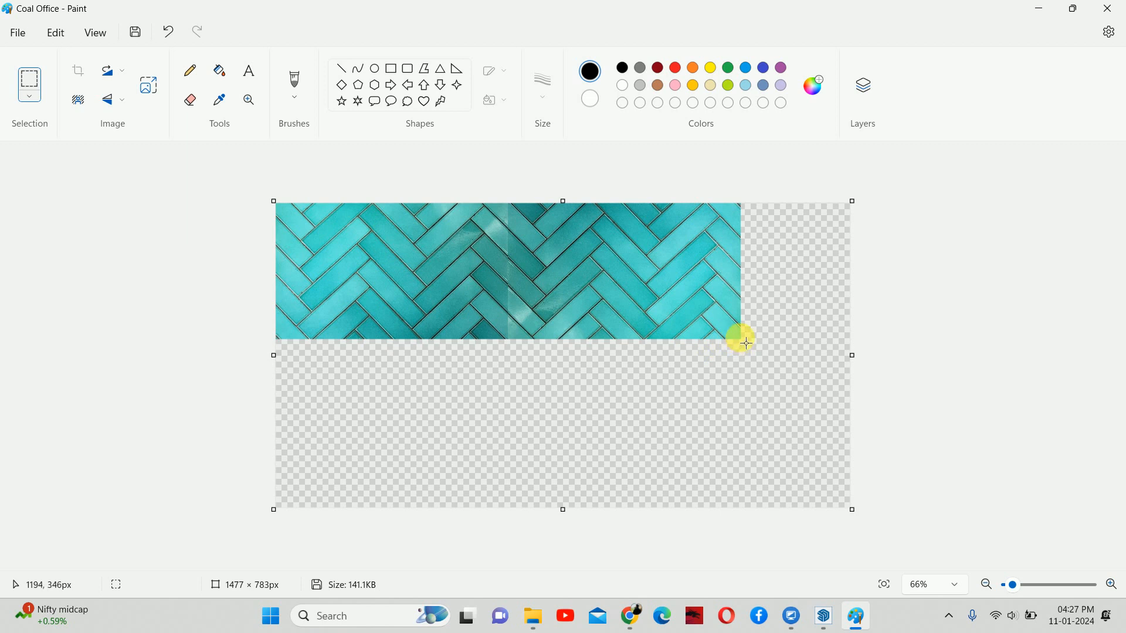
left_click_drag(747, 345, 257, 174)
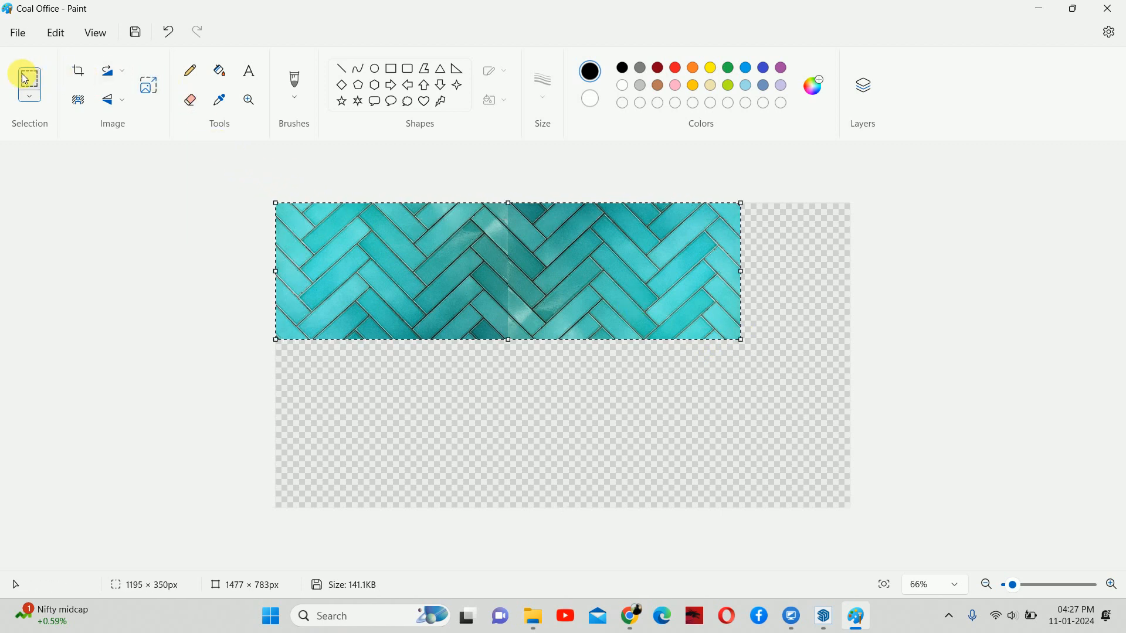
left_click(88, 76)
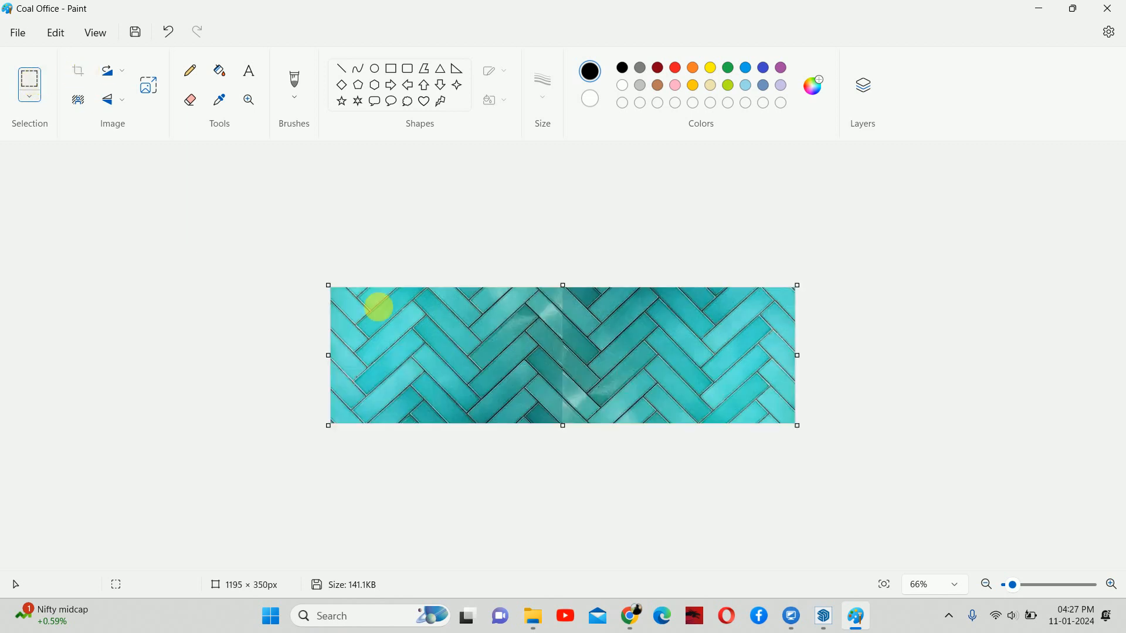
Extend the canvas downward below the tile strip to a height of about 1226 px.
scroll(566, 369, "down", 2, "ctrl")
left_click_drag(564, 410, 571, 601)
left_click_drag(567, 515, 572, 579)
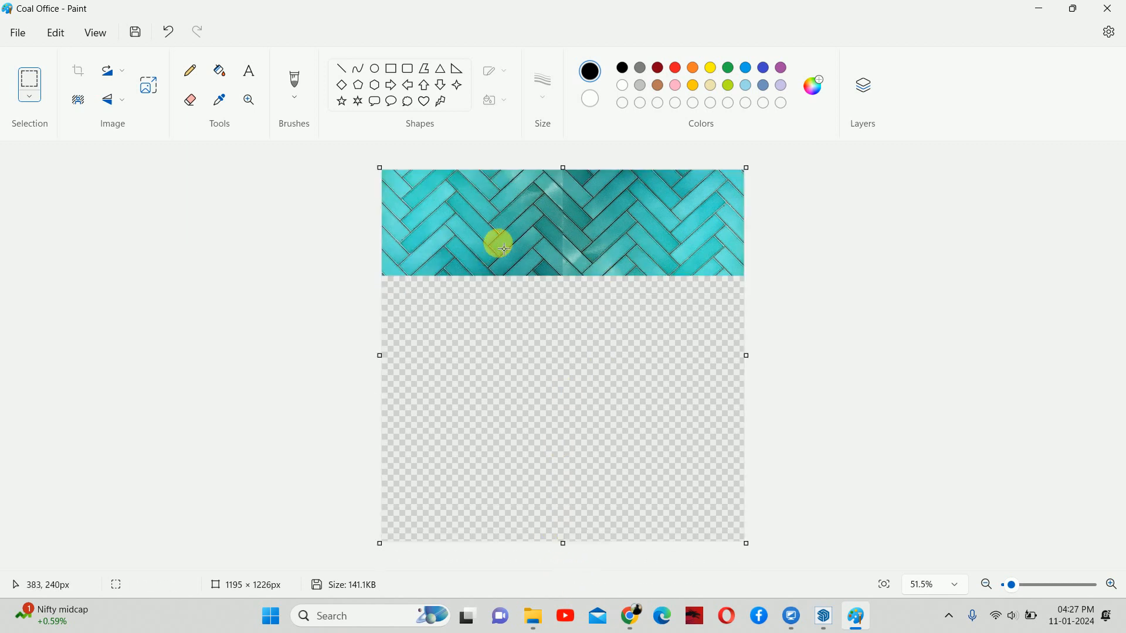
Paste the copied strip, place it just below the original strip, and flip it vertically.
key("ctrl+v")
left_click_drag(535, 258, 561, 322)
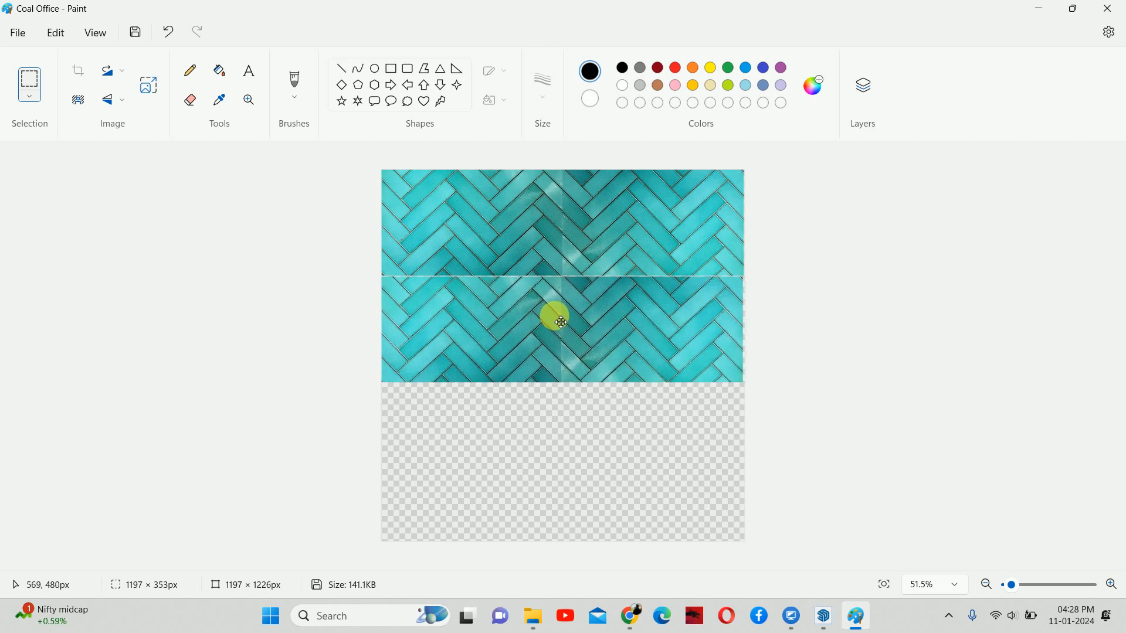
mouse_move(561, 322)
left_mouse_down()
mouse_move(562, 313)
mouse_move(564, 336)
left_mouse_up()
left_click(124, 101)
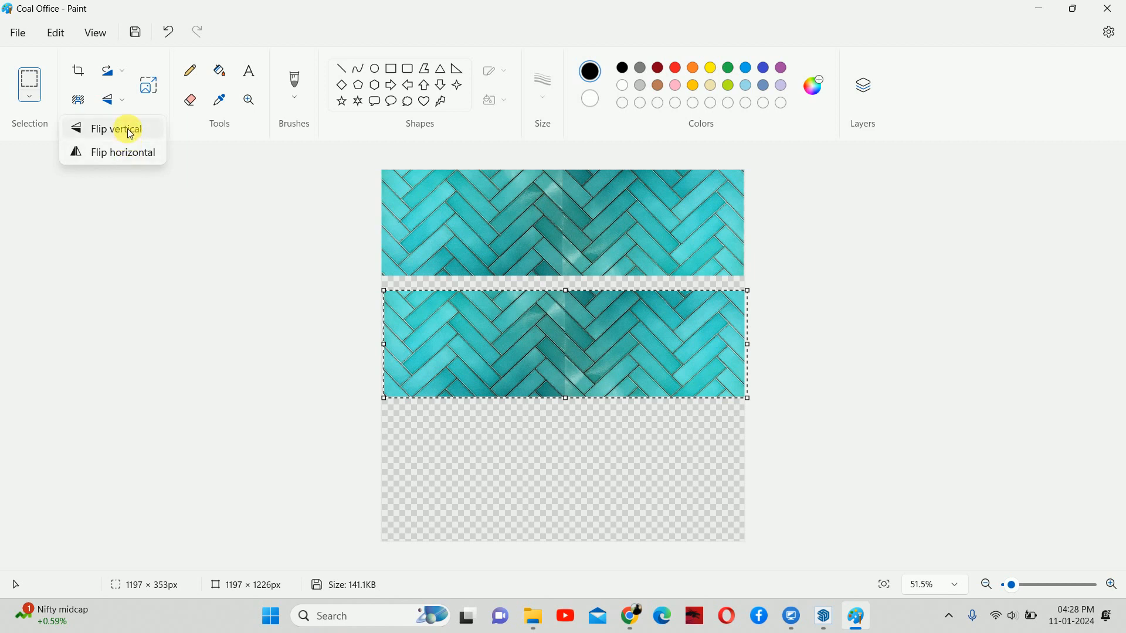
left_click(128, 129)
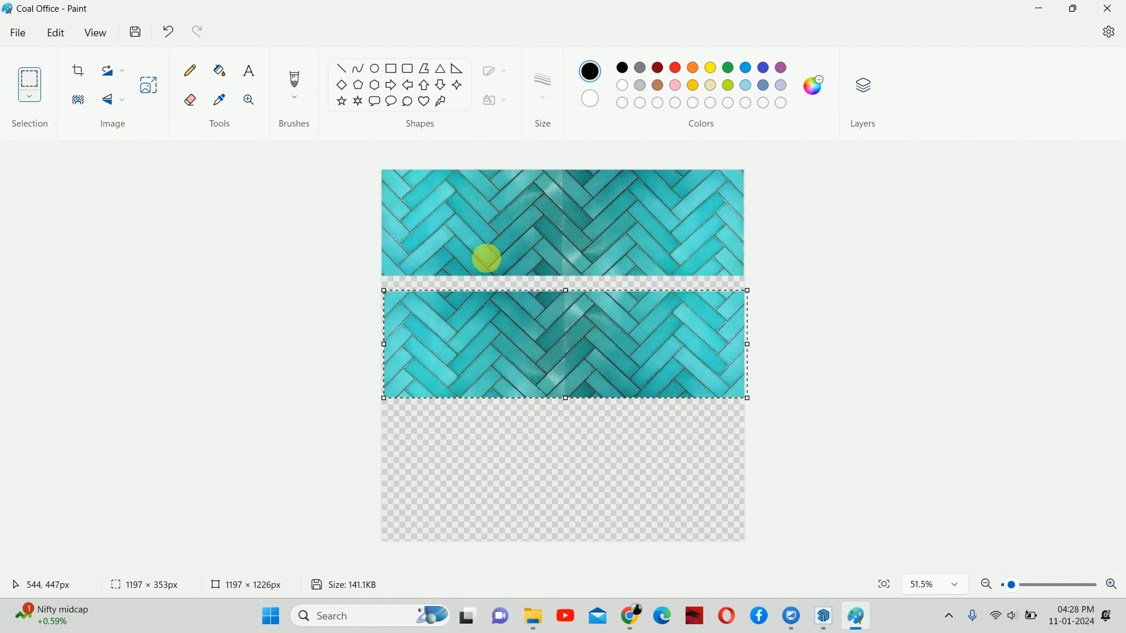
Try to fit the pasted strip against the original by flipping it horizontally and enlarging it to about 1261 × 393 px.
left_click(122, 98)
left_click(143, 151)
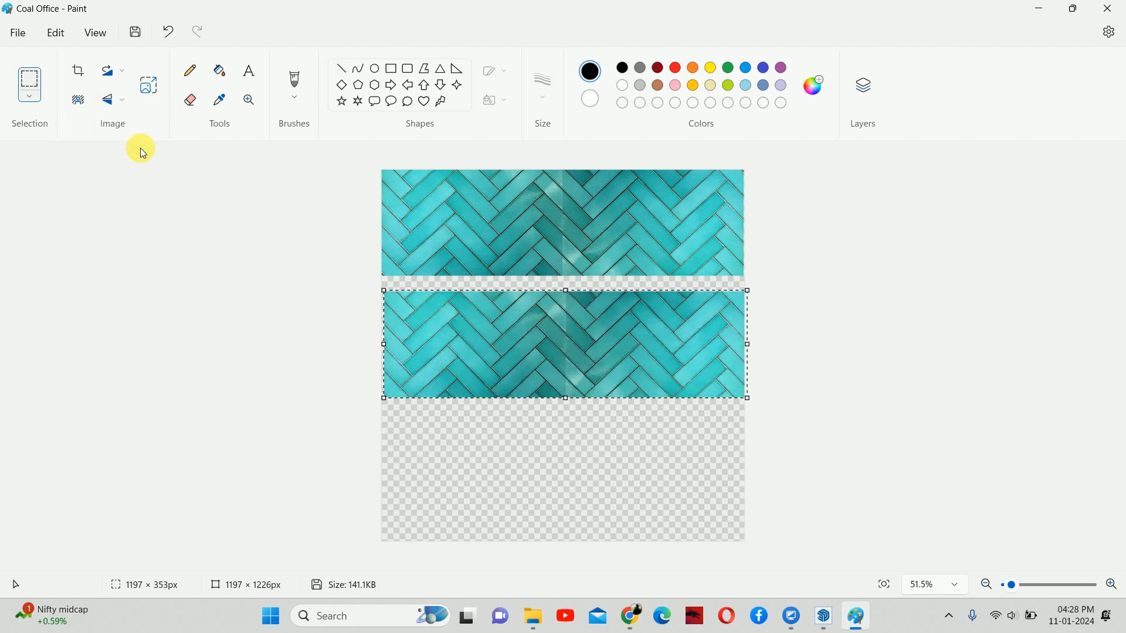
left_click_drag(553, 367, 553, 356)
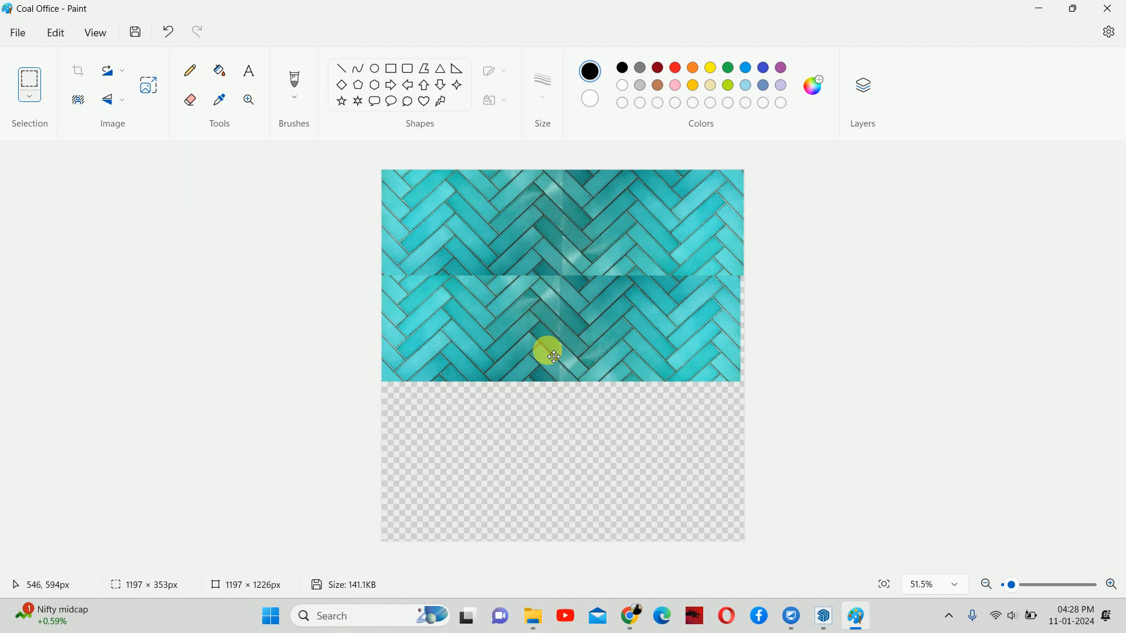
left_click_drag(555, 357, 551, 360)
left_click_drag(551, 358, 561, 336)
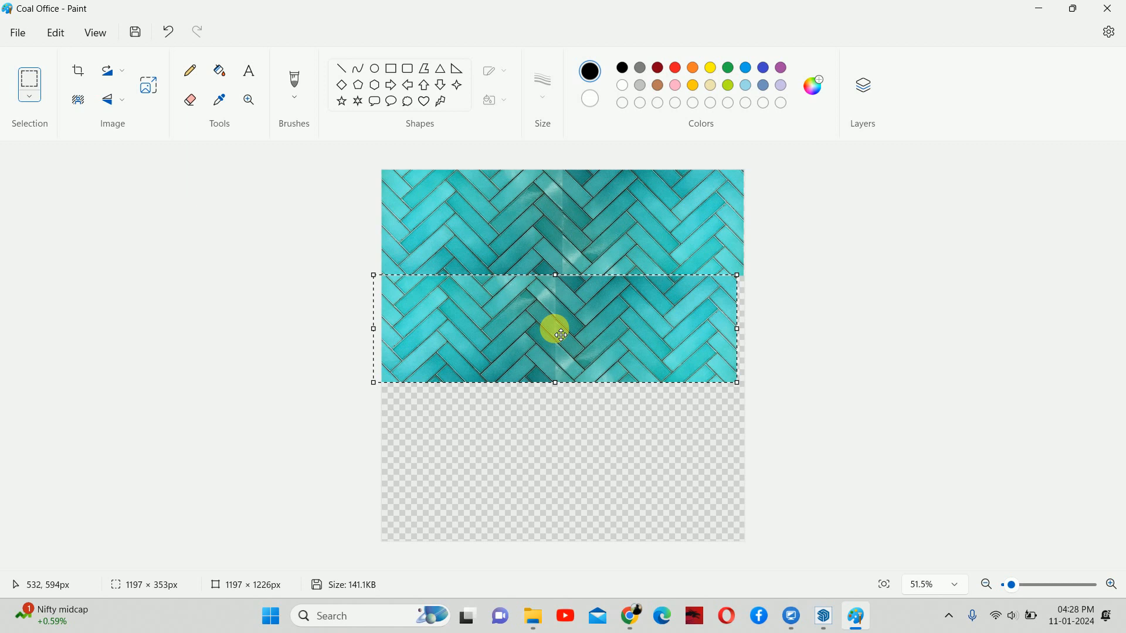
left_click_drag(561, 335, 561, 335)
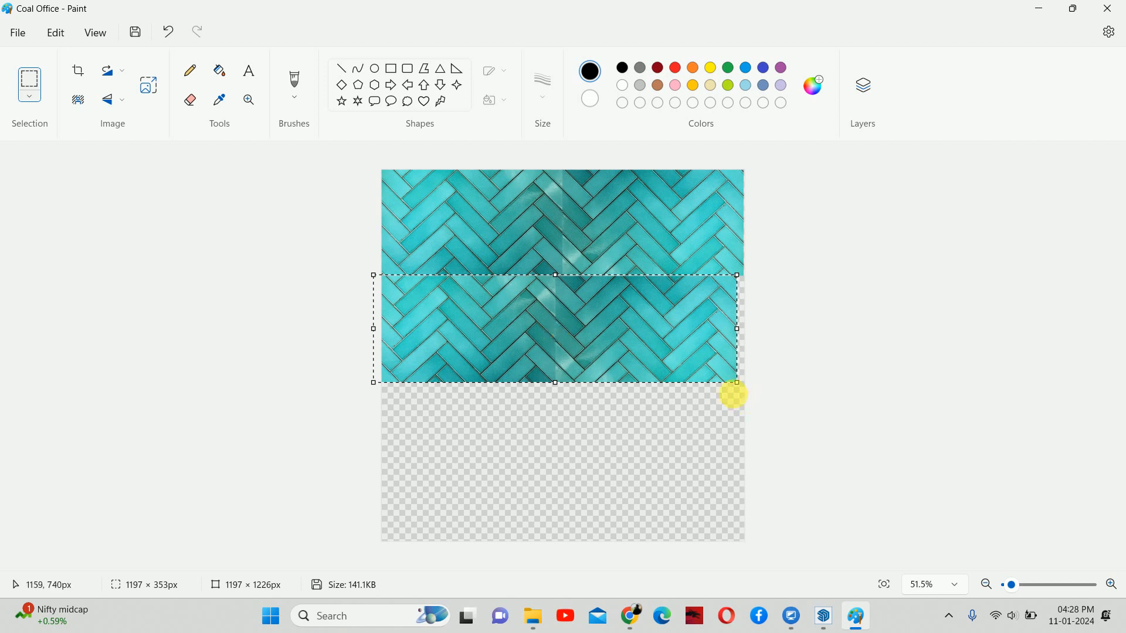
left_click_drag(739, 384, 758, 397)
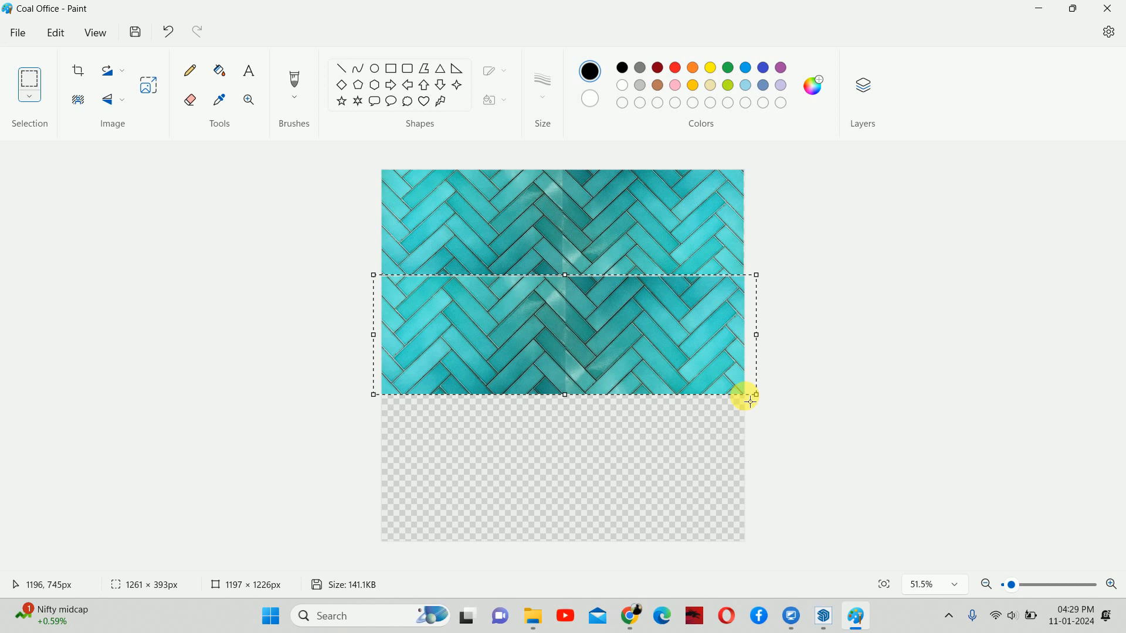
key("ctrl+z")
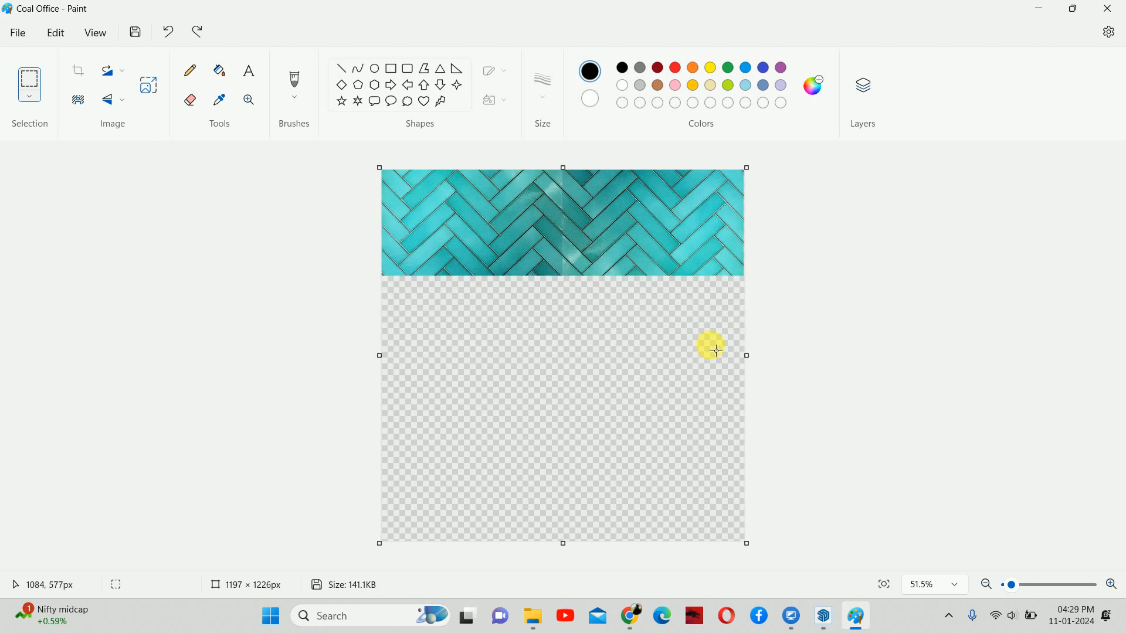
Try to fit a freshly pasted strip directly below the original by widening it to about 1212 × 353 px.
key("ctrl+v")
left_click_drag(583, 272, 575, 351)
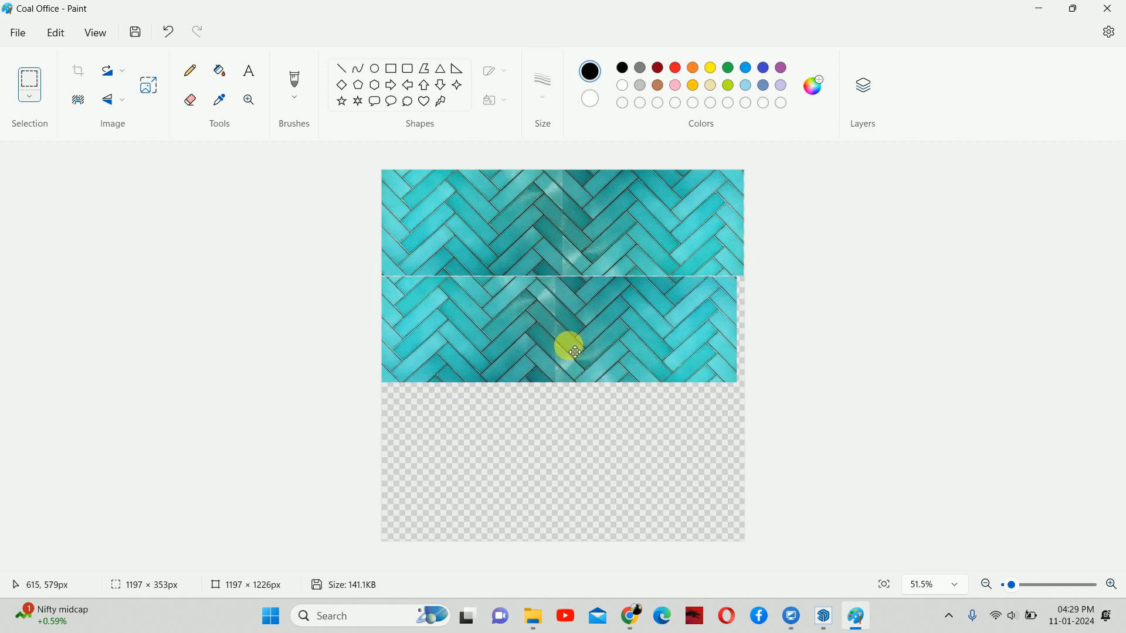
left_click_drag(575, 352, 571, 348)
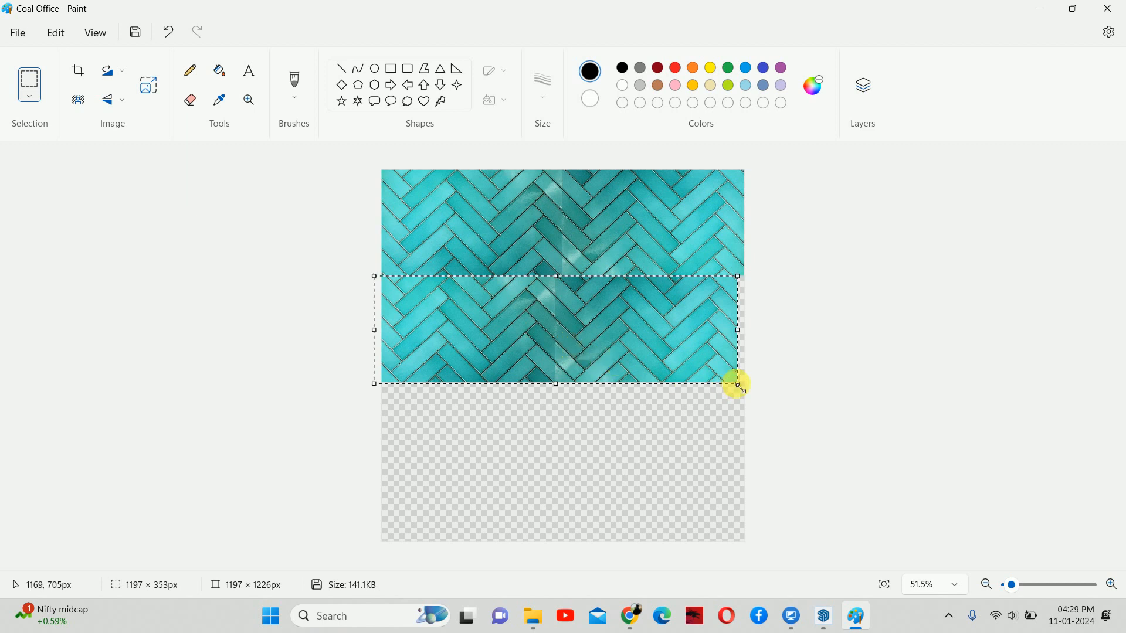
left_click_drag(738, 332, 743, 331)
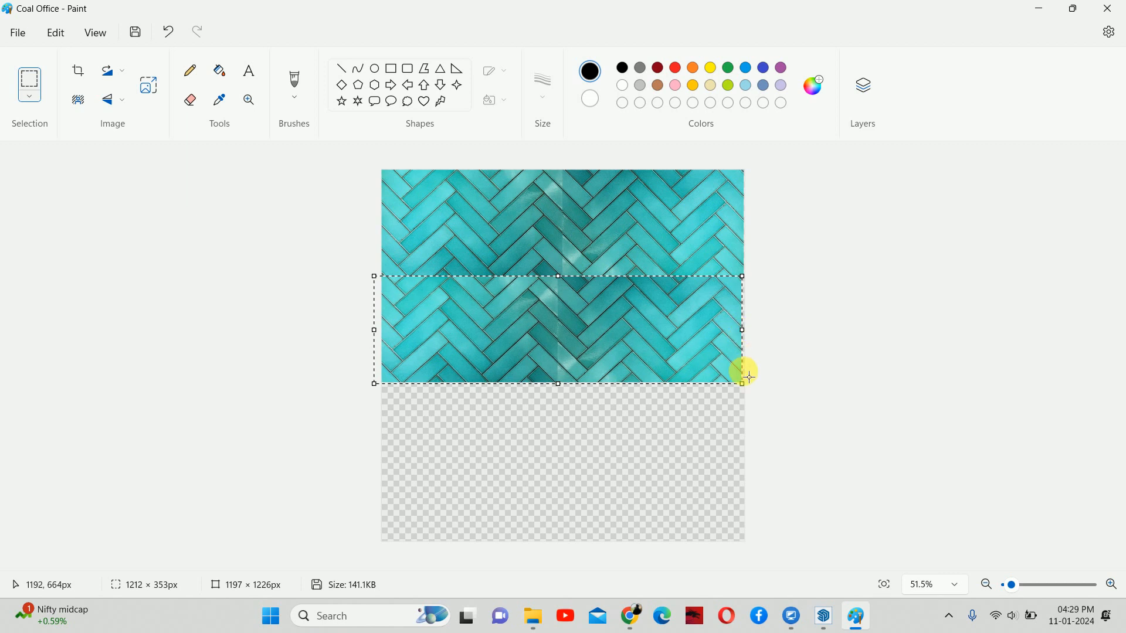
key("ctrl+z")
Try to match a new strip copy to the original's lower edge by repeatedly repositioning and scaling it to about 1225 × 393 px.
key("ctrl+v")
left_click_drag(536, 224, 530, 335)
left_click_drag(741, 387, 742, 389)
left_click_drag(521, 328, 520, 326)
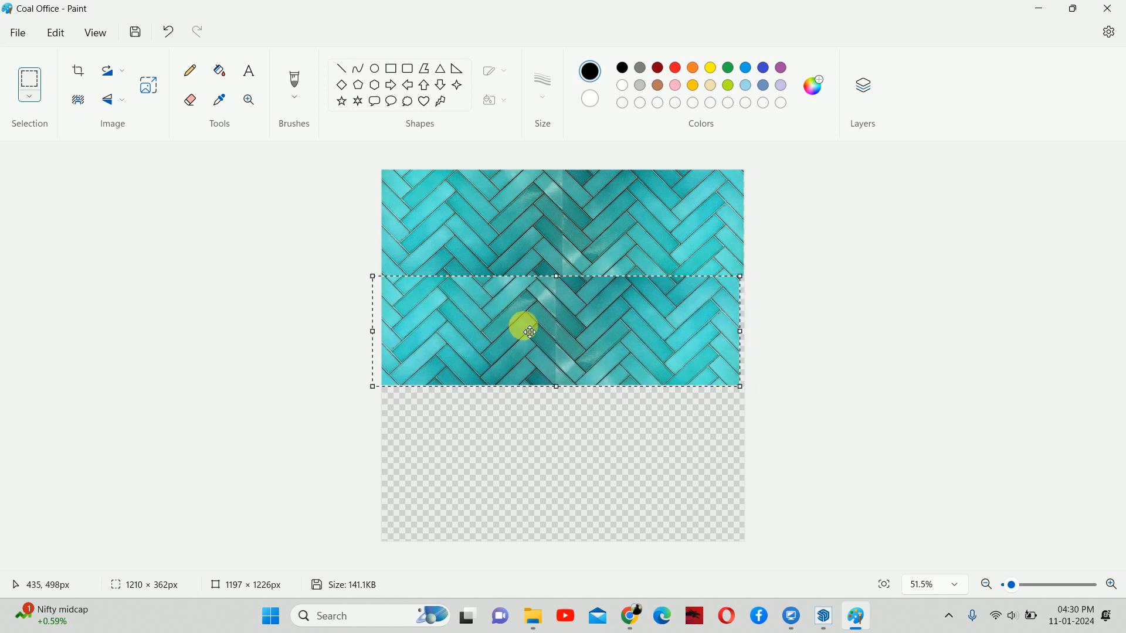
left_click_drag(739, 388, 744, 395)
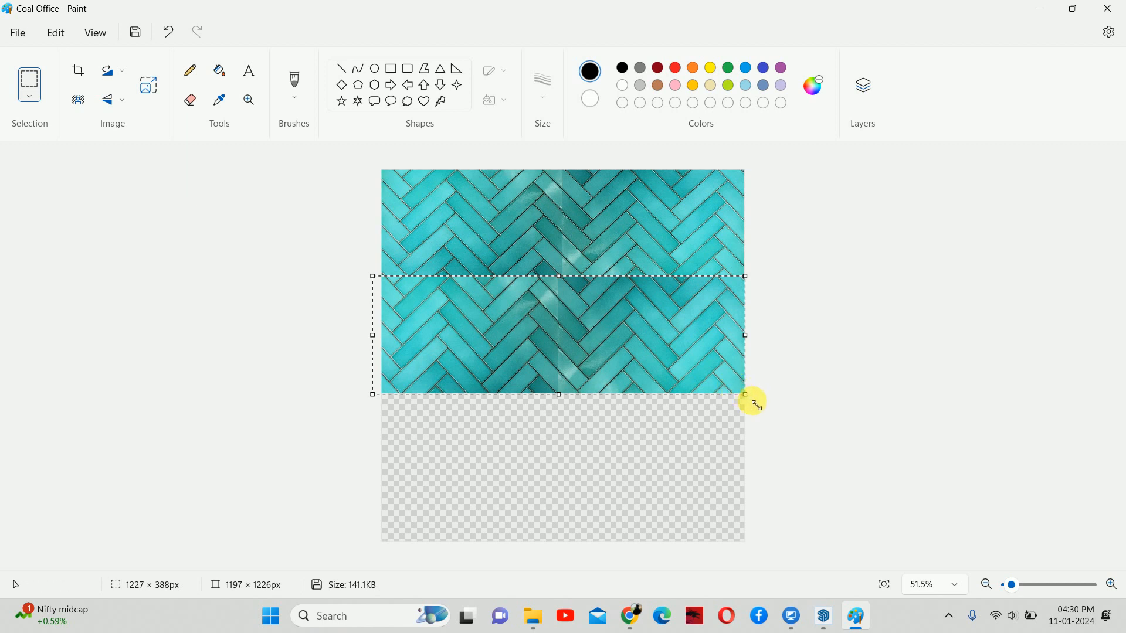
left_click_drag(744, 396, 745, 395)
left_click_drag(611, 347, 618, 352)
left_click_drag(745, 398, 749, 399)
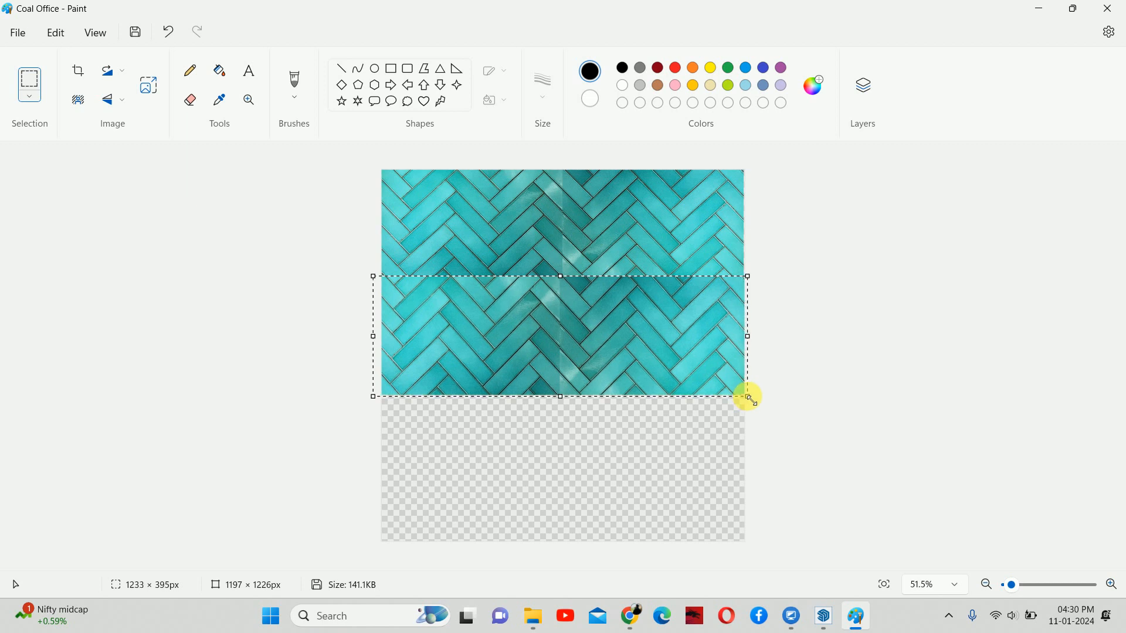
left_click_drag(749, 398, 746, 397)
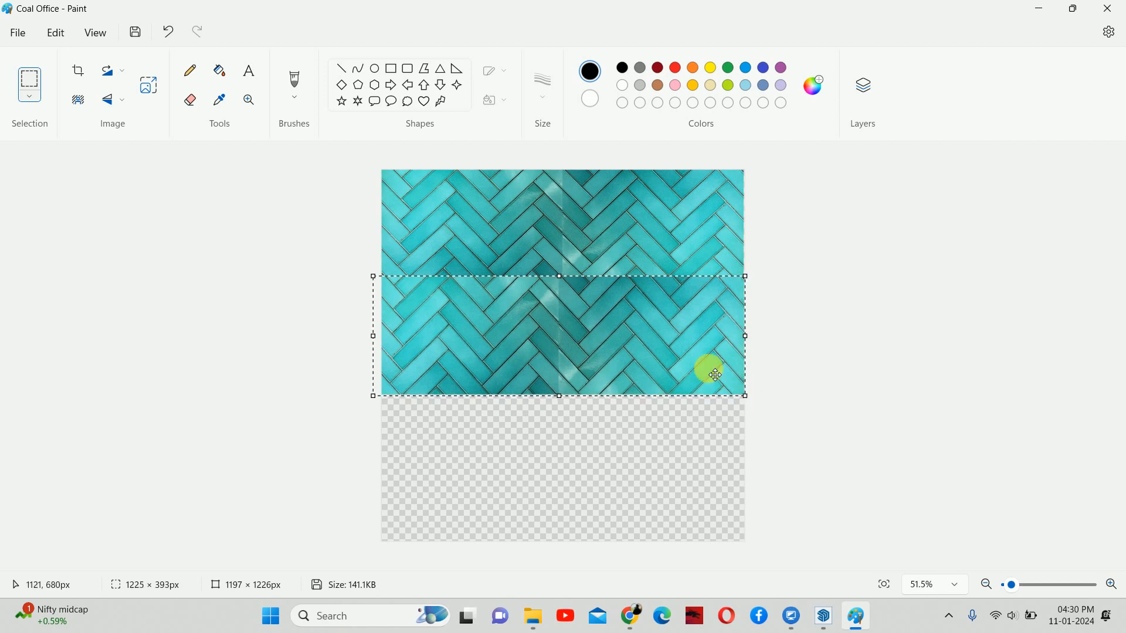
left_click(792, 346)
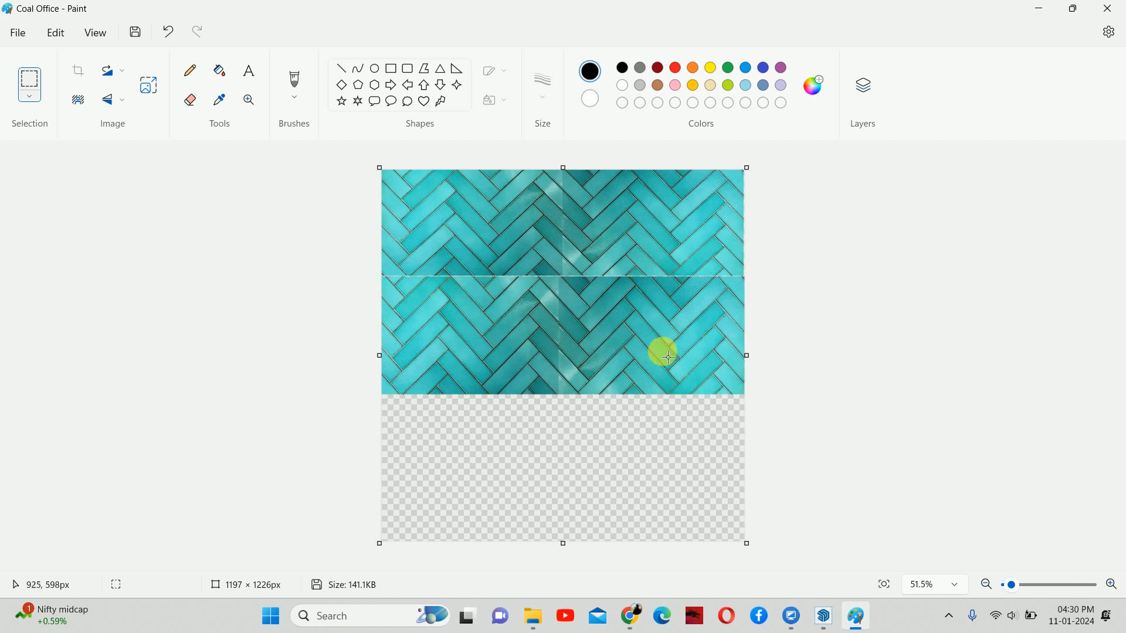
key("ctrl+z")
Paste the strip again directly below the original and enlarge it to about 1283 × 419 px.
key("ctrl+v")
left_click_drag(548, 259, 561, 338)
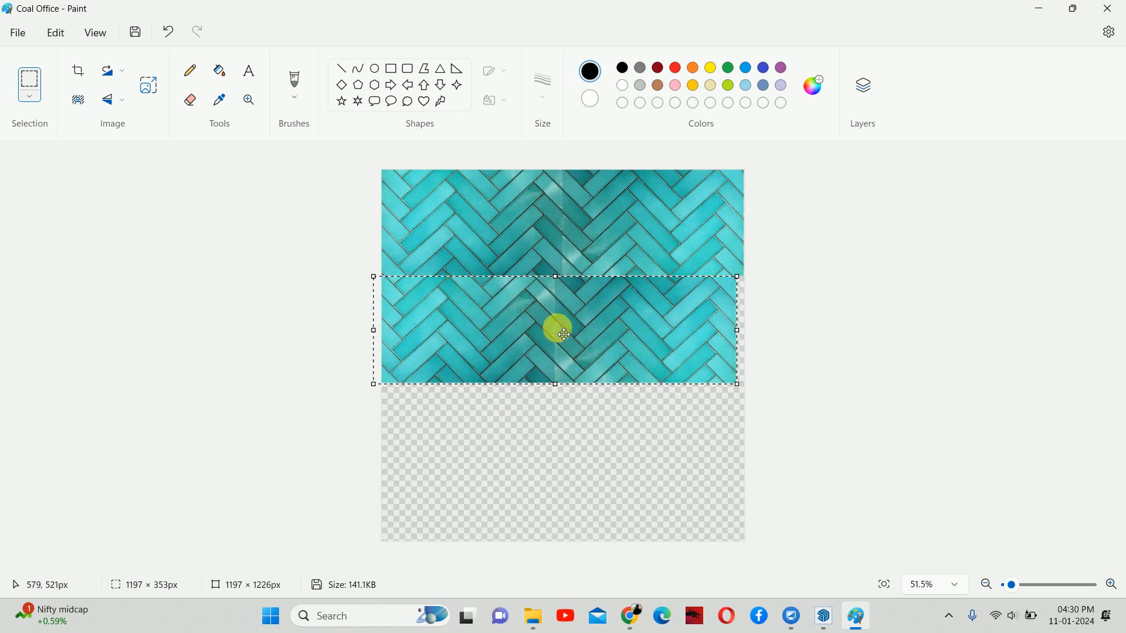
left_click_drag(741, 389, 753, 398)
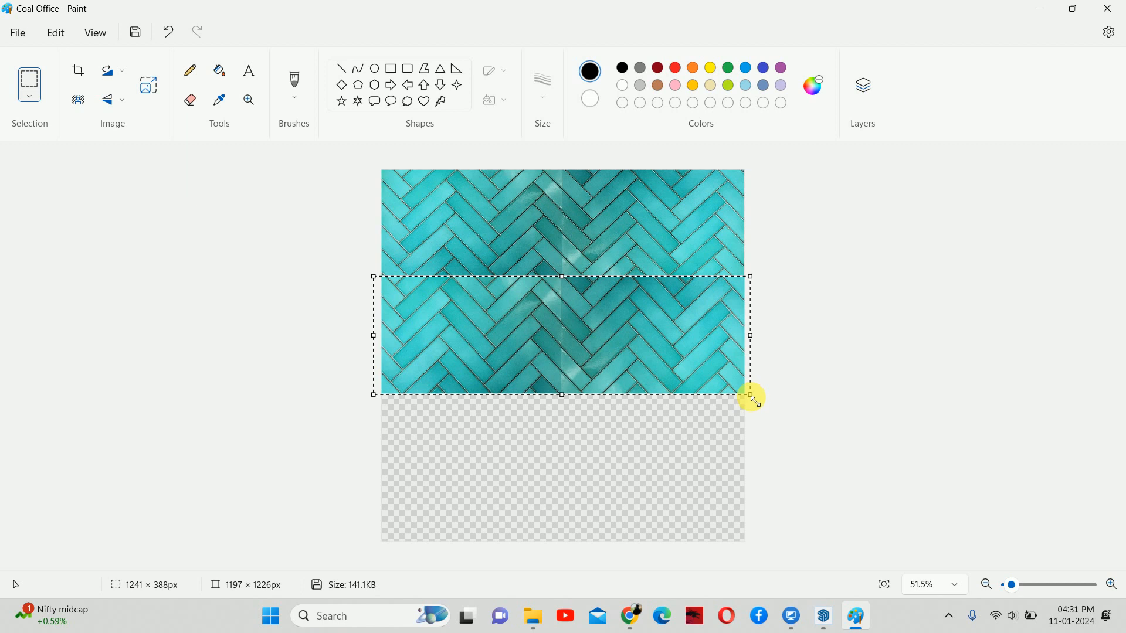
left_click_drag(562, 336, 568, 341)
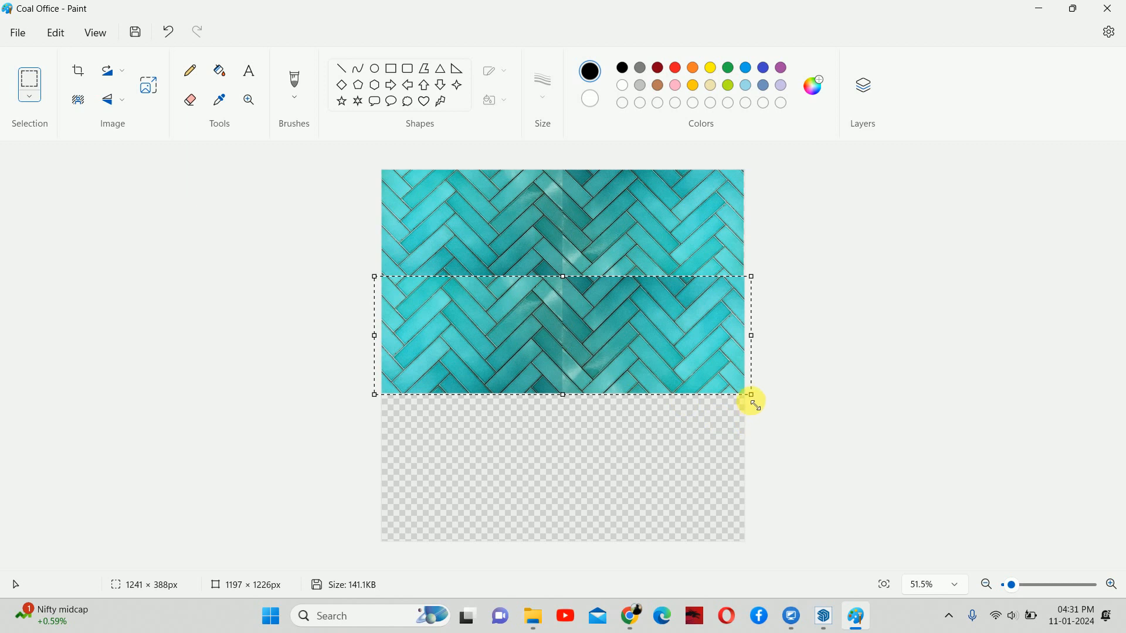
left_click_drag(751, 395, 755, 397)
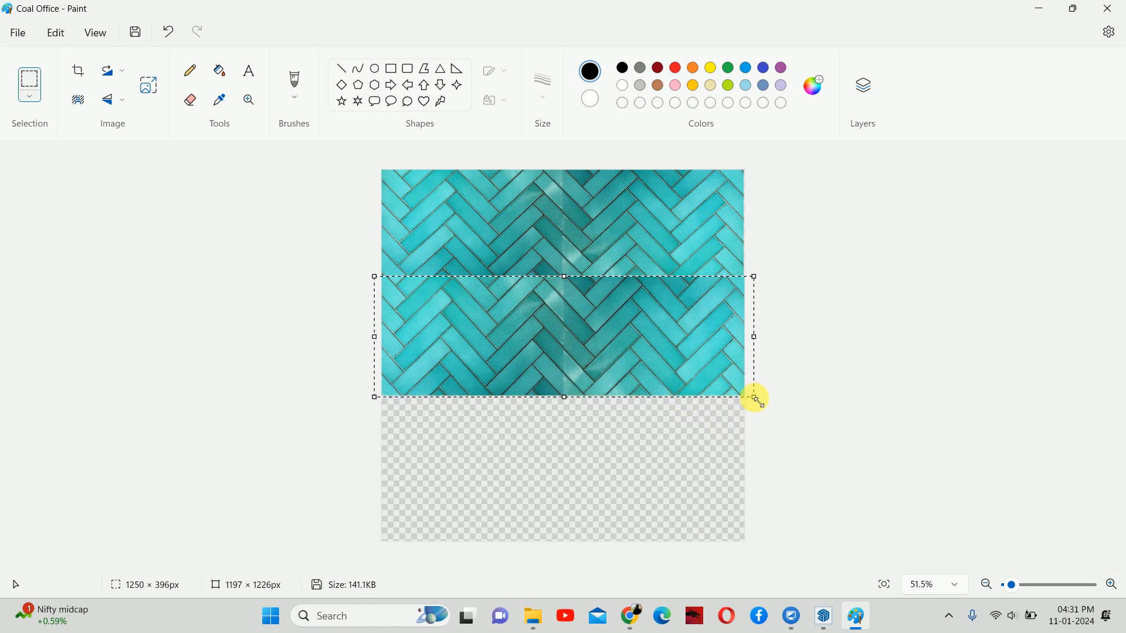
left_click_drag(754, 397, 764, 404)
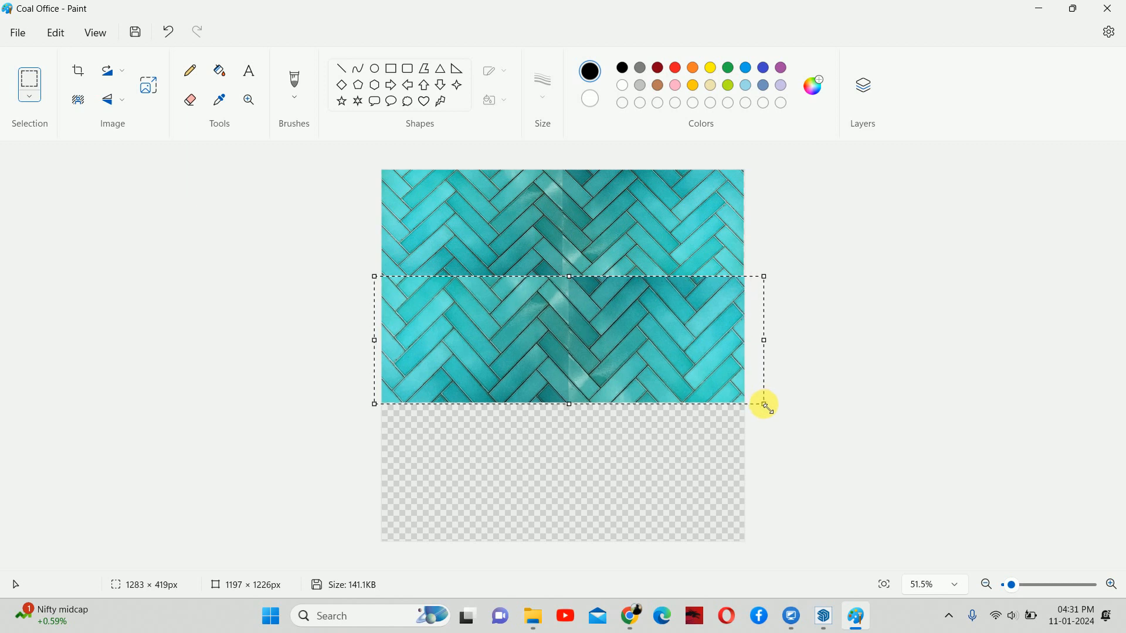
Overlap the pasted strip on the original's lower edge, resize it to about 1218 × 408 px, and align its centre seam with the original's.
left_click_drag(568, 341, 577, 327)
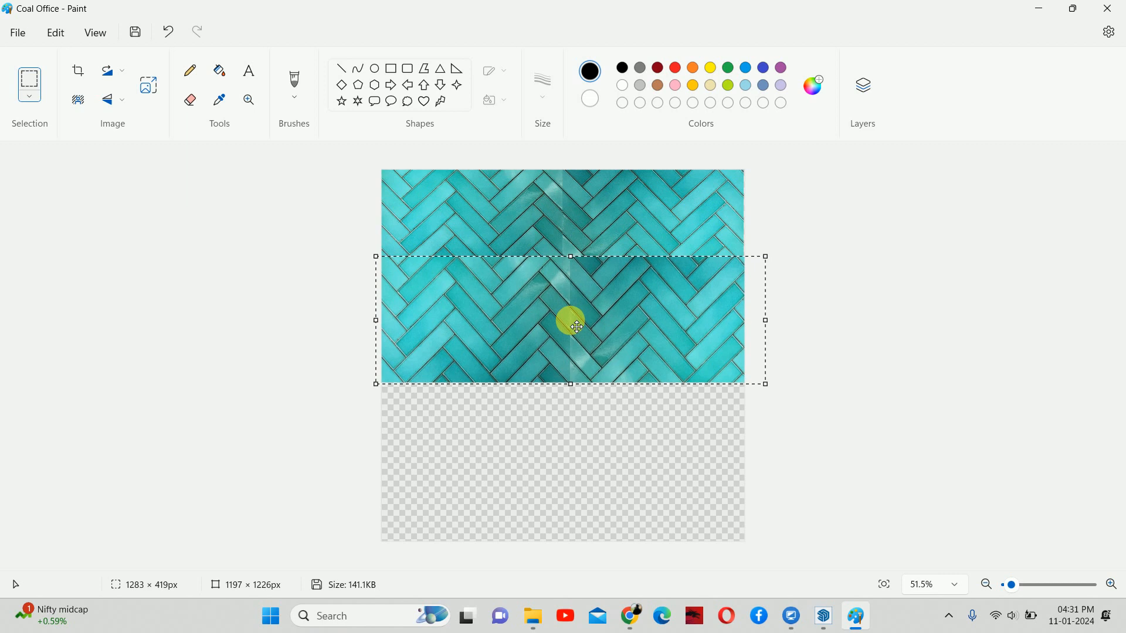
left_click_drag(764, 385, 749, 385)
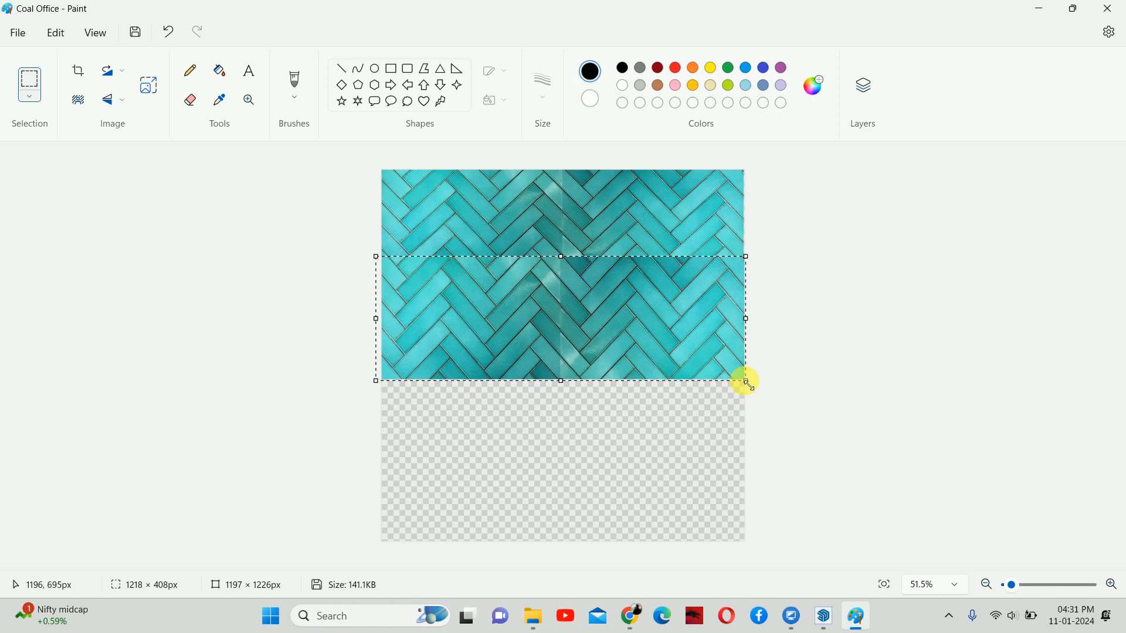
left_click_drag(566, 324, 569, 325)
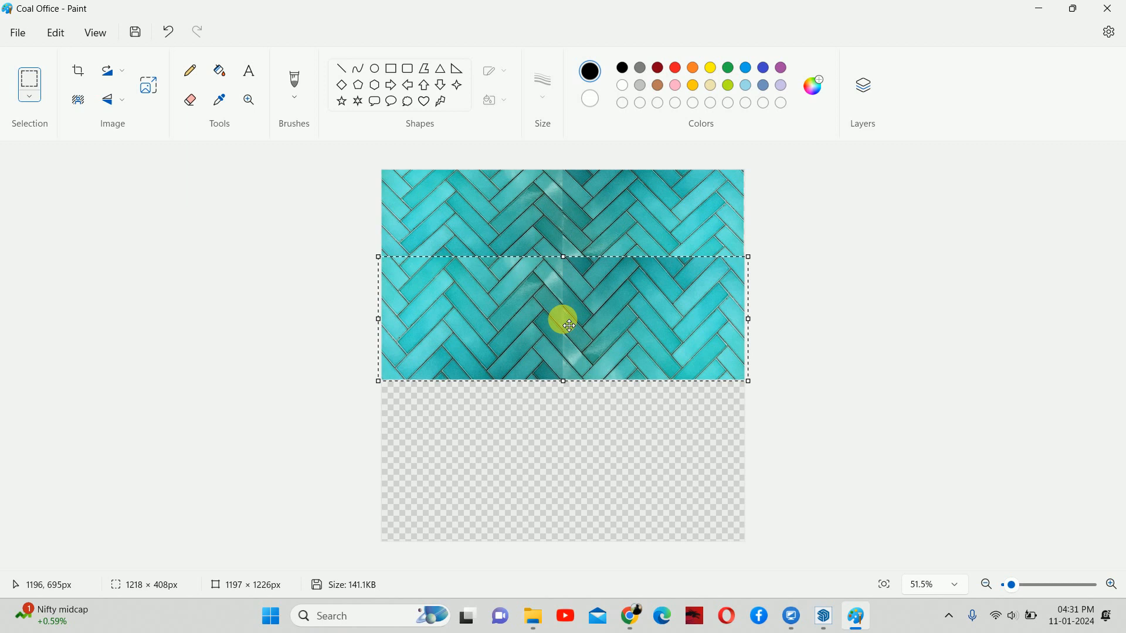
left_click(570, 414)
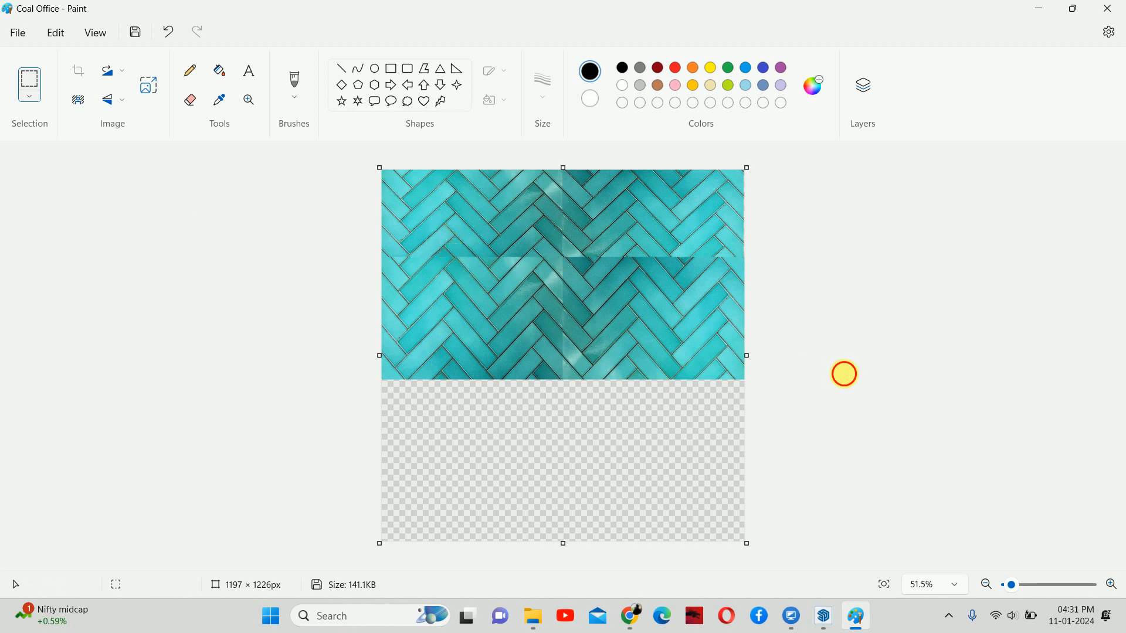
Try to add a third copy of the strip overlapping the lower part of the second one, with the joints lined up.
key("ctrl+v")
left_click_drag(543, 245, 538, 407)
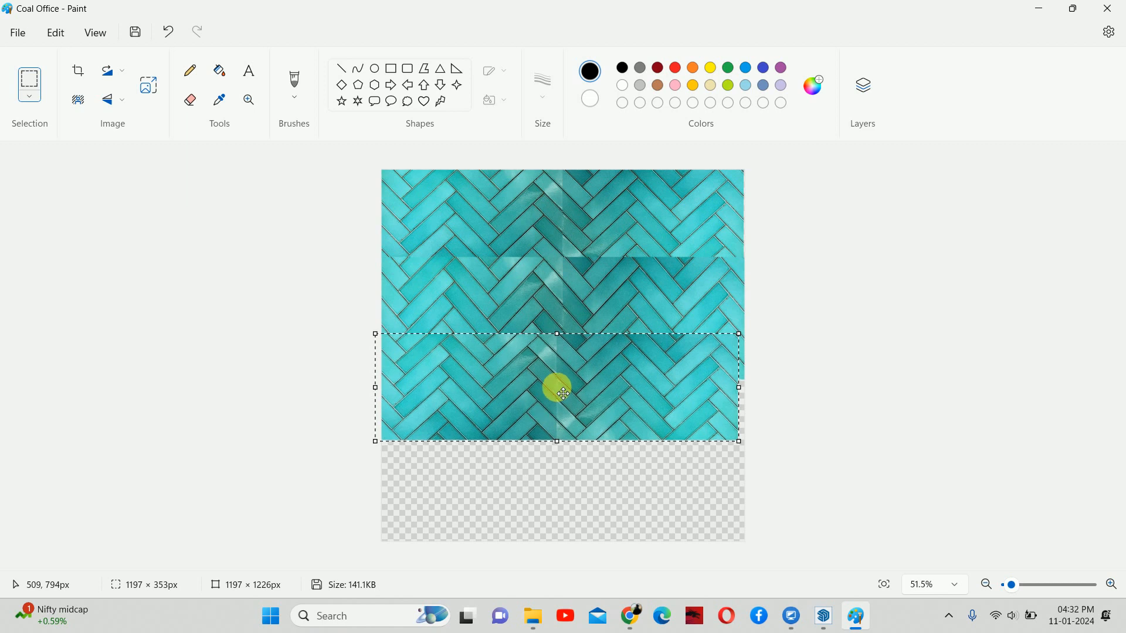
left_click_drag(563, 393, 565, 393)
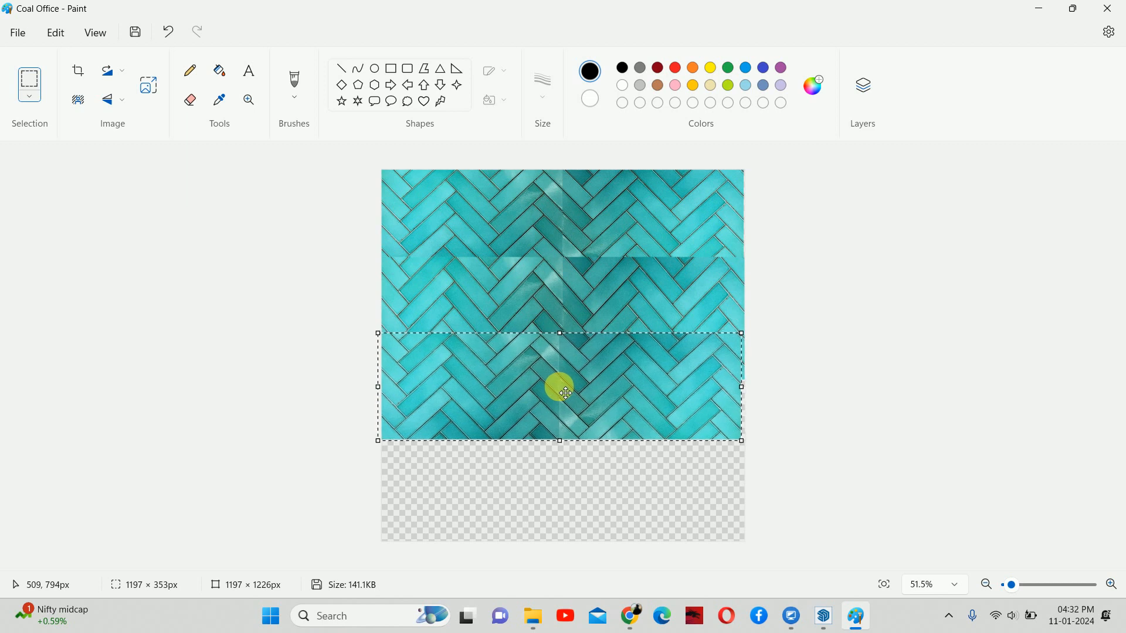
left_click_drag(566, 393, 564, 391)
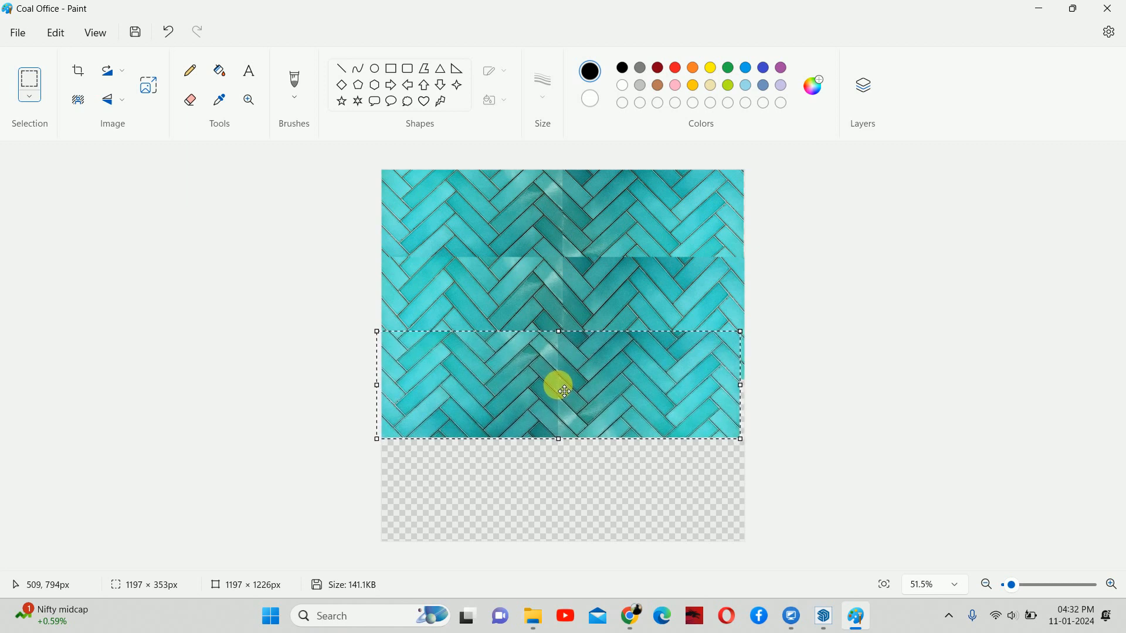
left_click(828, 344)
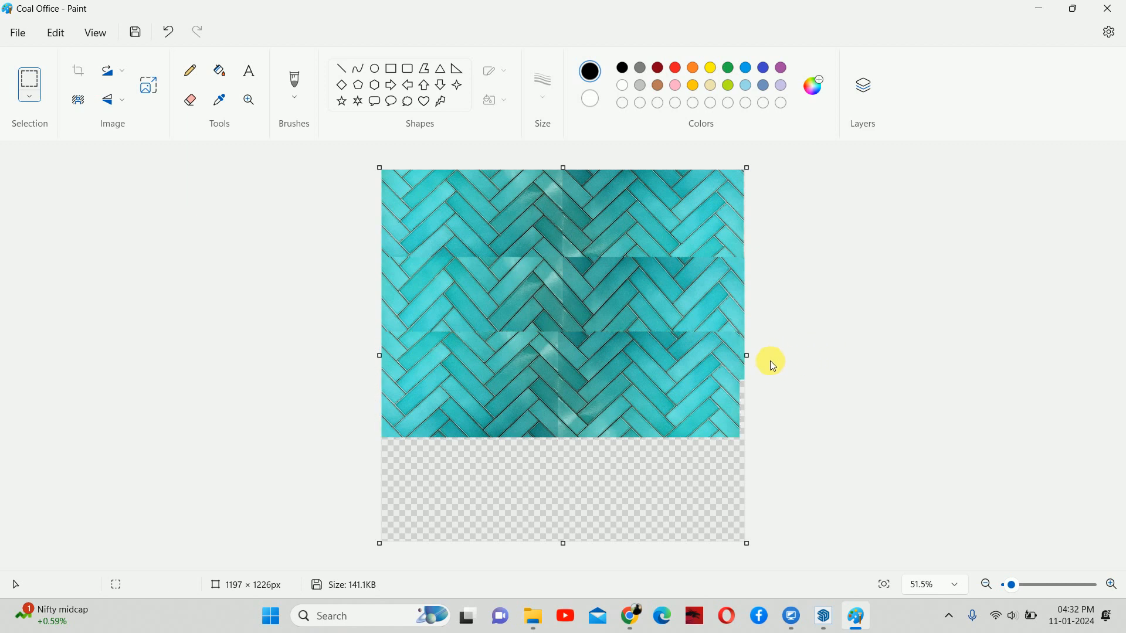
Try a fourth strip copy near the canvas's lower edge, and undo both the third and fourth strips.
key("ctrl+v")
left_click_drag(487, 227, 486, 472)
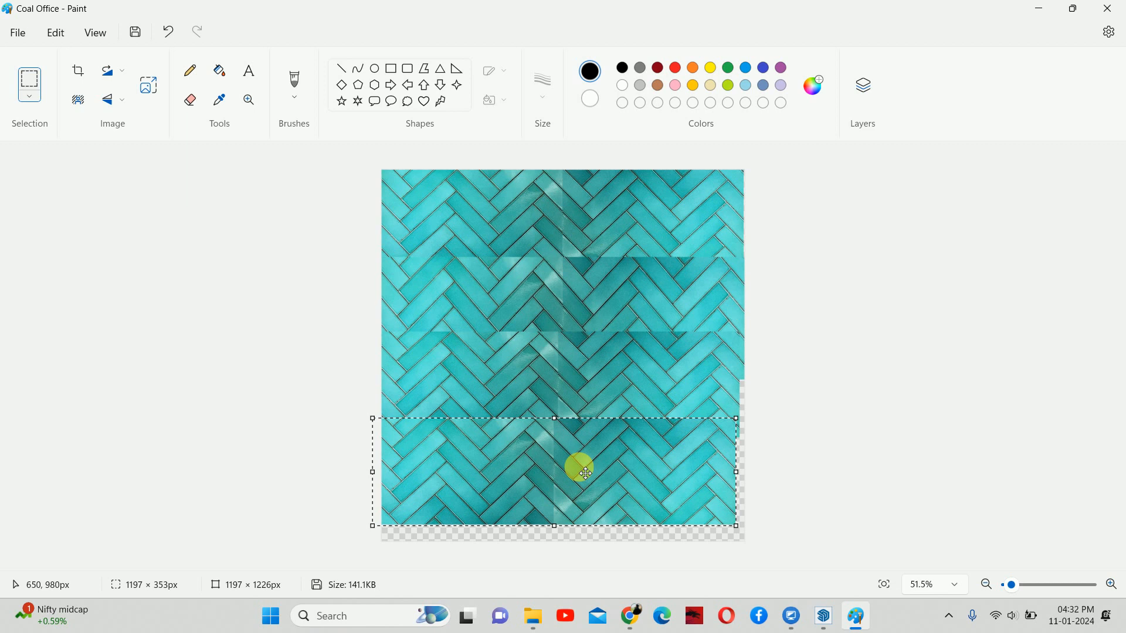
key("ctrl+z")
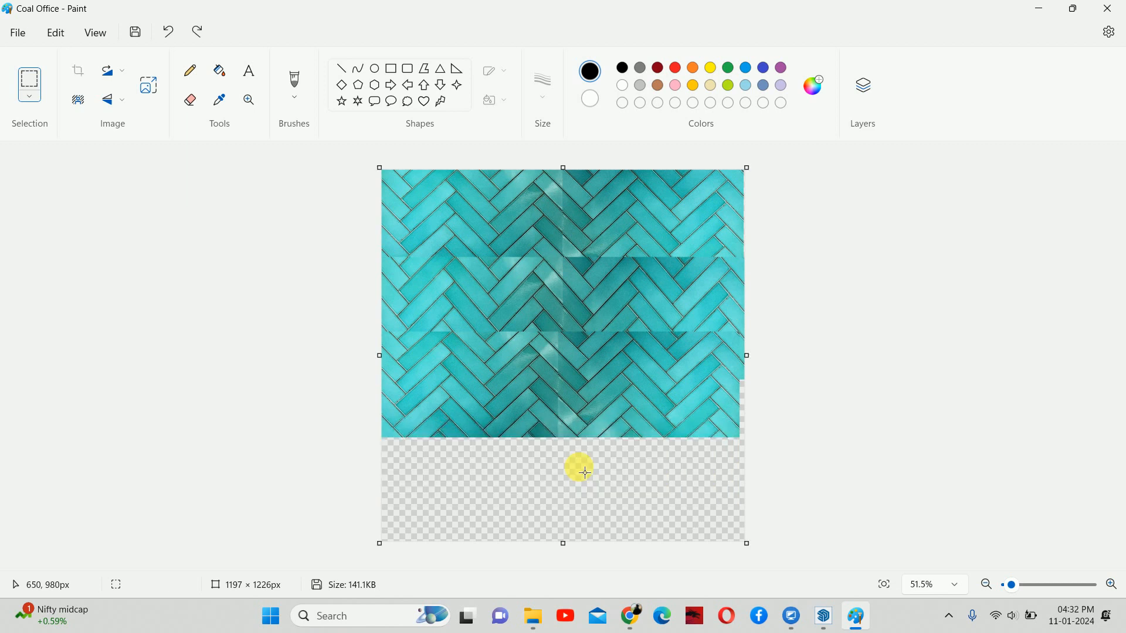
key("ctrl+z")
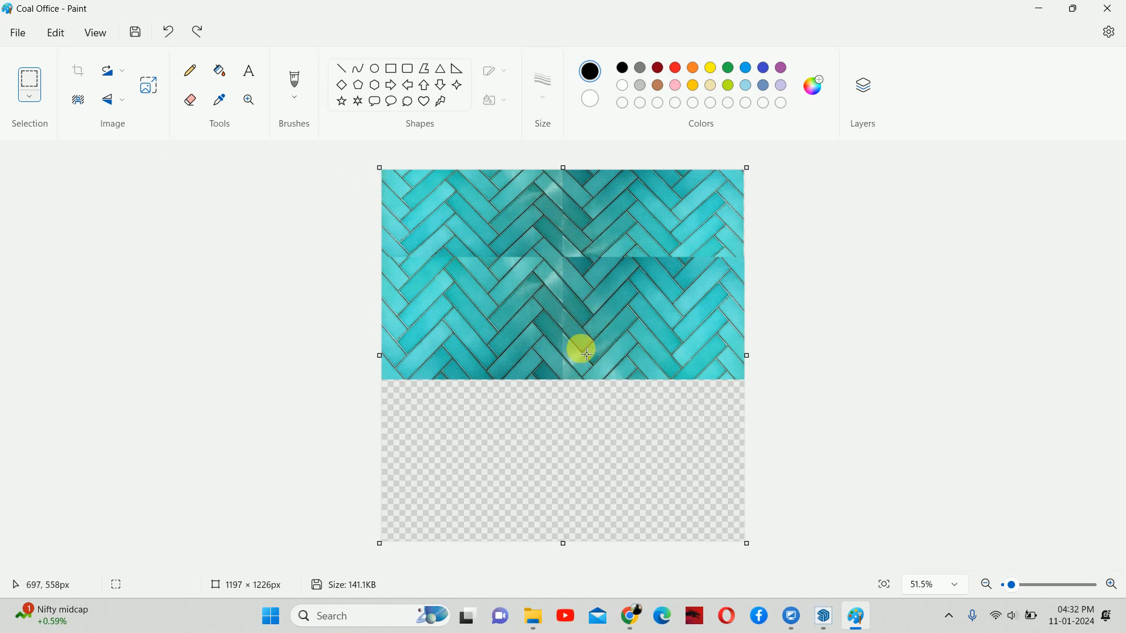
Duplicate the pattern's left half, about 595 × 686 px, over the right half and flip the copy horizontally.
left_click_drag(567, 382, 322, 168)
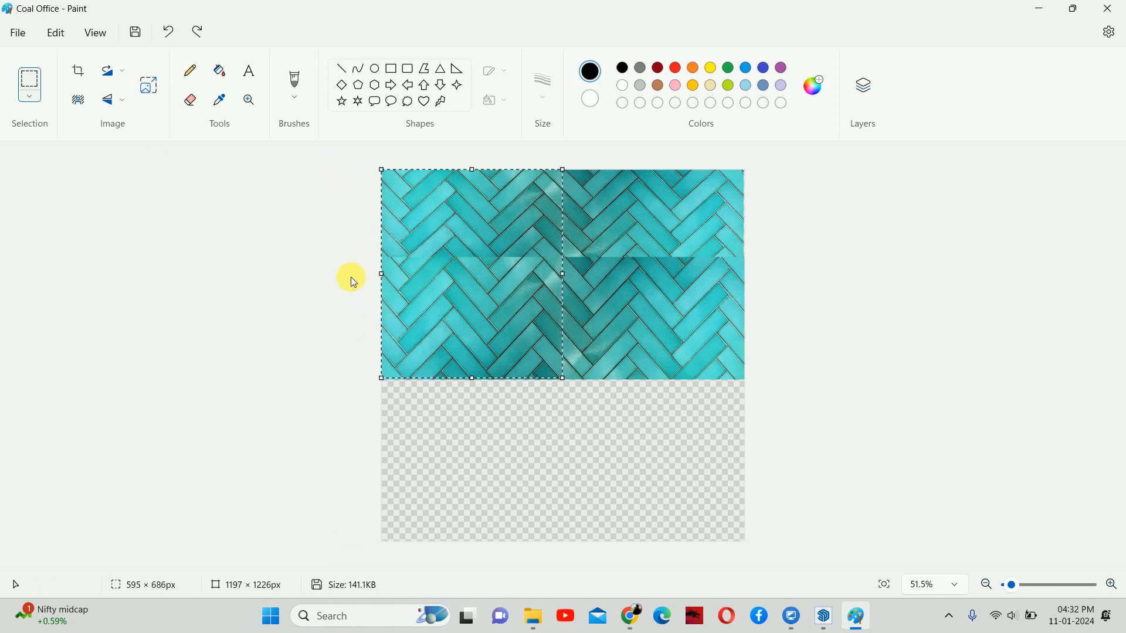
left_click_drag(440, 279, 446, 442)
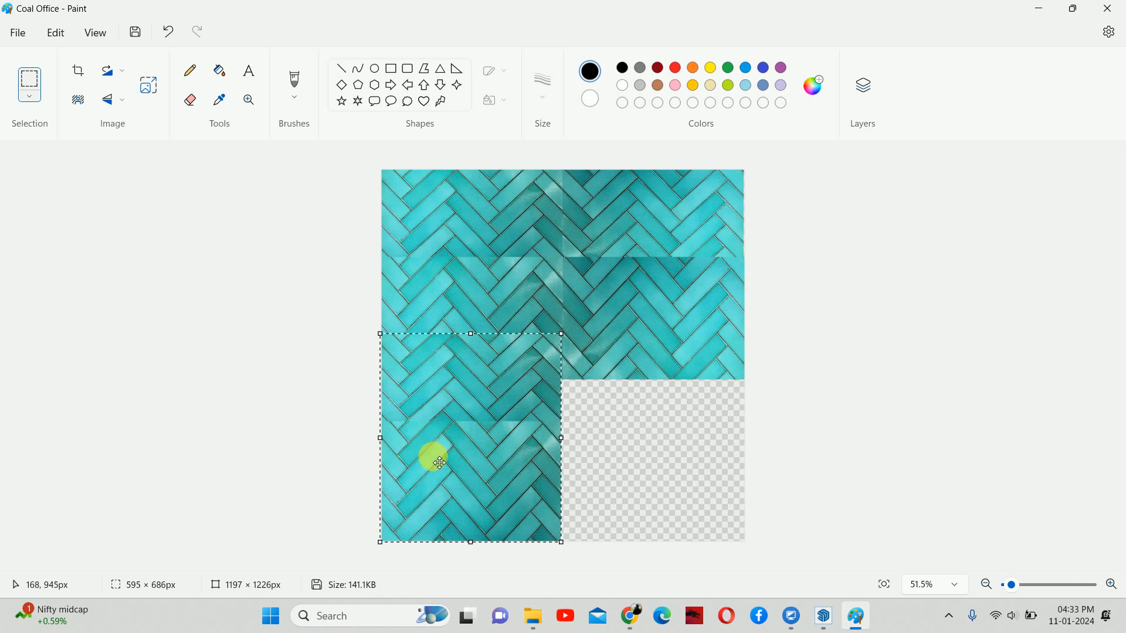
left_click_drag(439, 462, 656, 279)
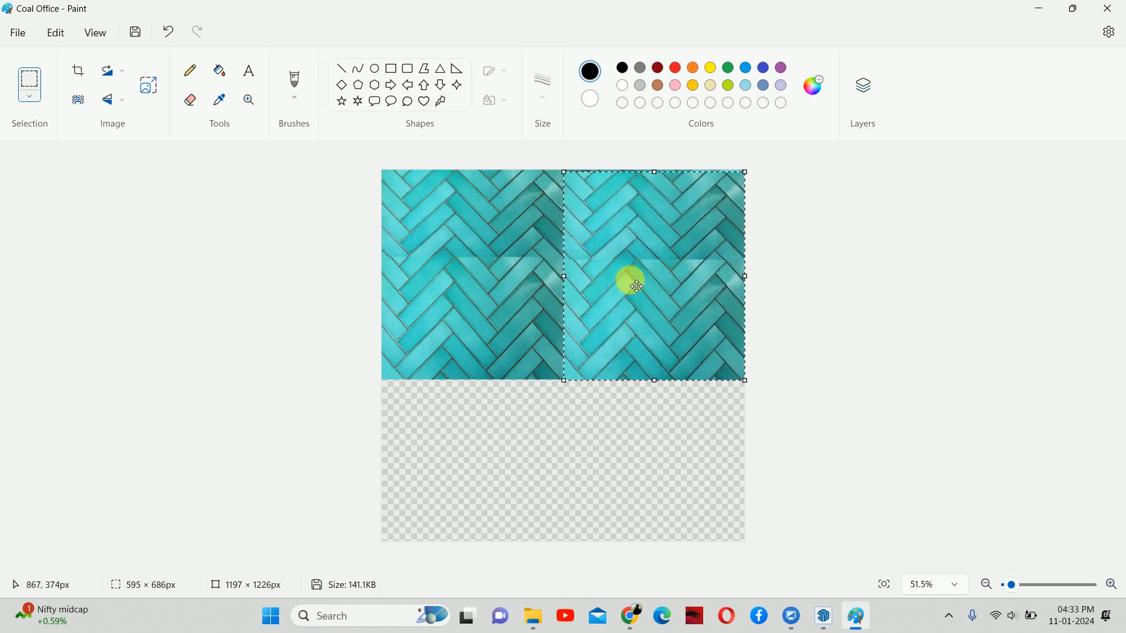
left_click(126, 108)
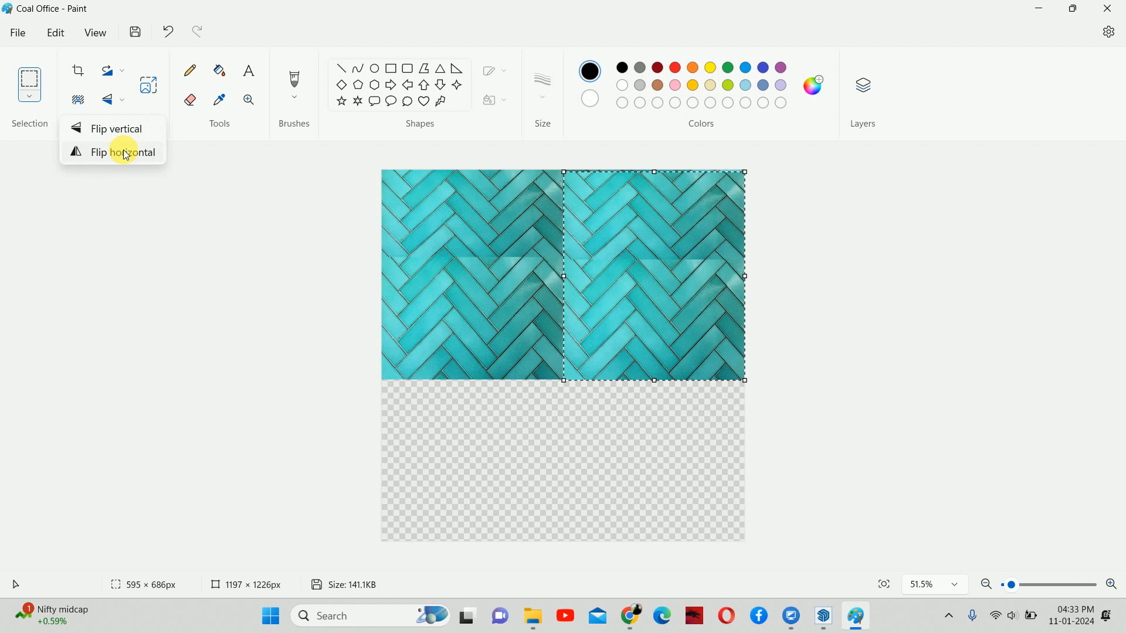
left_click(126, 153)
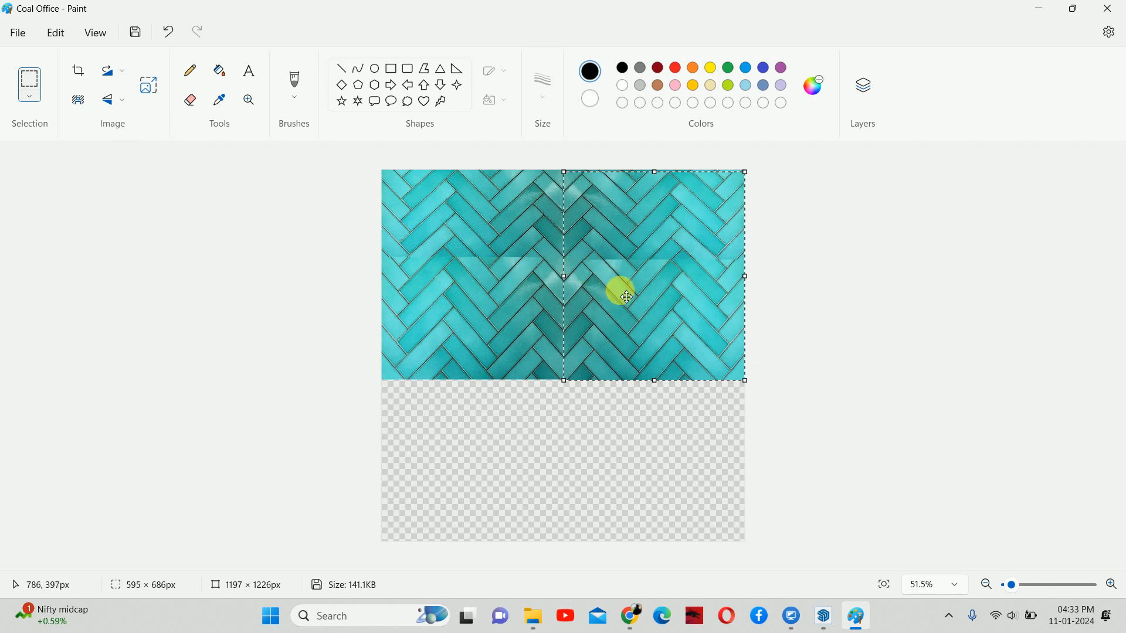
Try flipping the pattern's right-half copy vertically and shifting it so its joints line up with the left half.
left_click(113, 102)
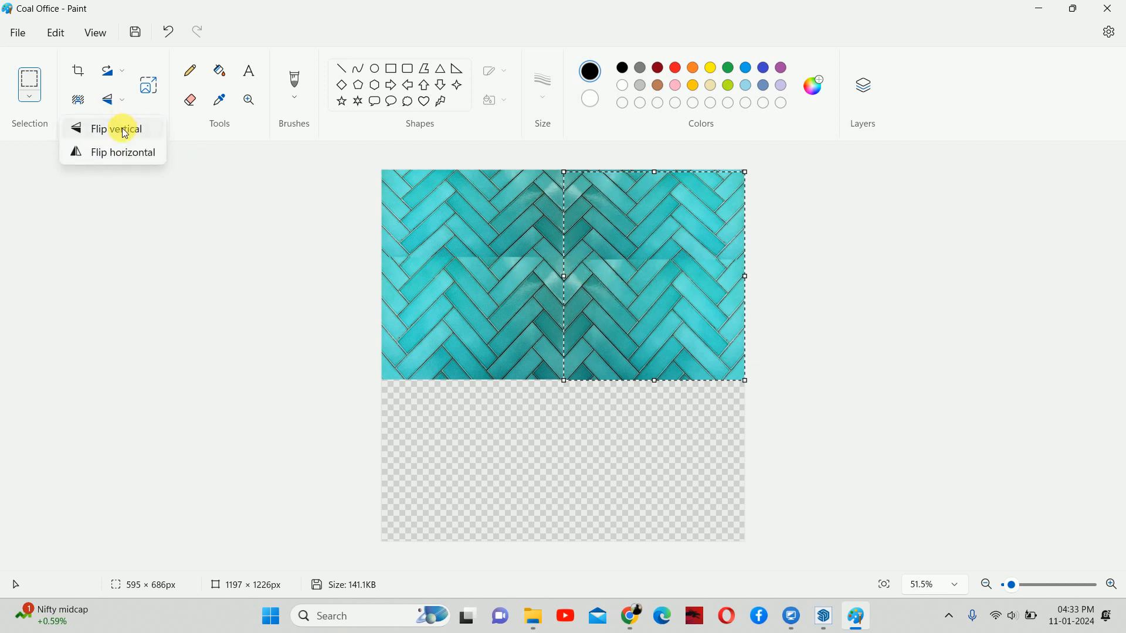
left_click(125, 131)
mouse_move(605, 247)
left_mouse_down()
mouse_move(608, 258)
mouse_move(611, 249)
left_mouse_up()
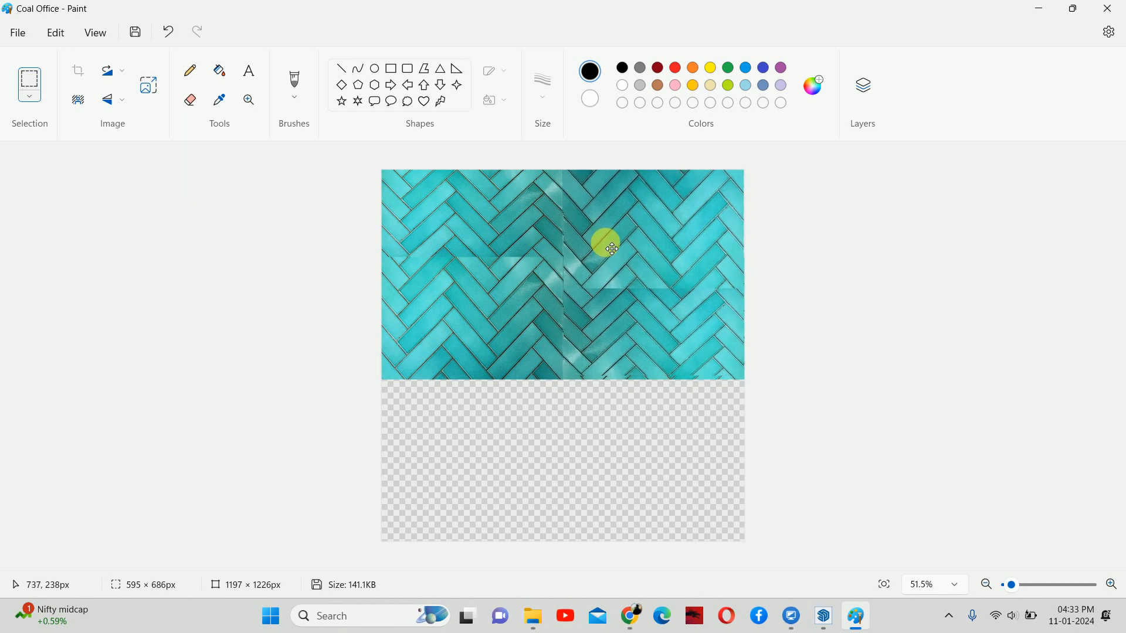
left_click_drag(611, 249, 610, 247)
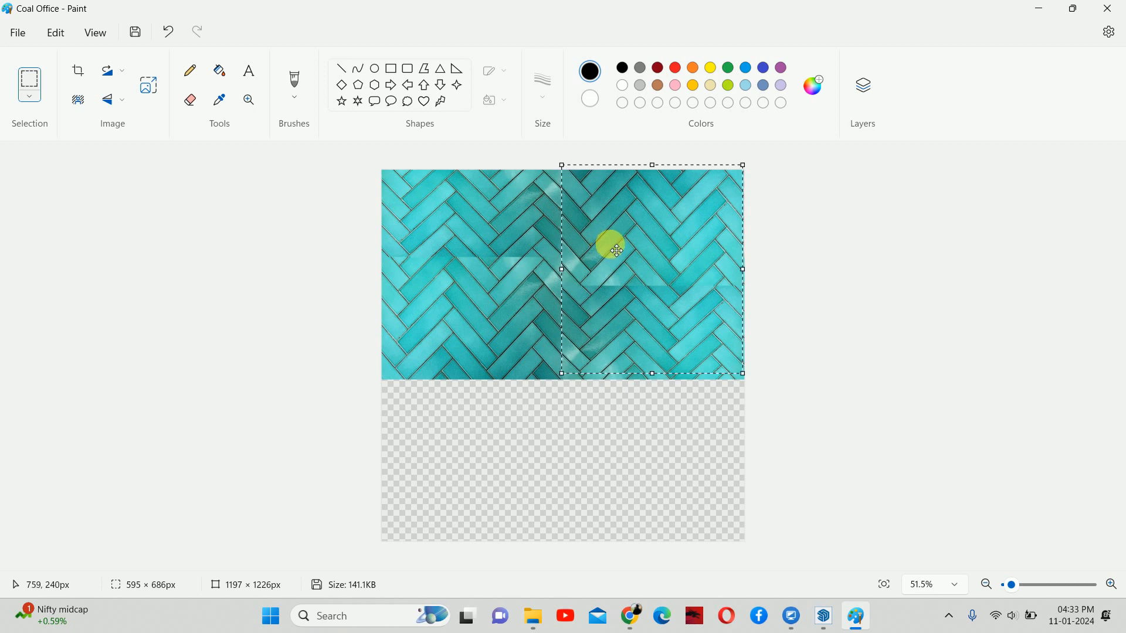
Undo the duplicated and mirrored pattern pieces back to the single cropped tile strip.
key("ctrl+z")
key("ctrl+z")
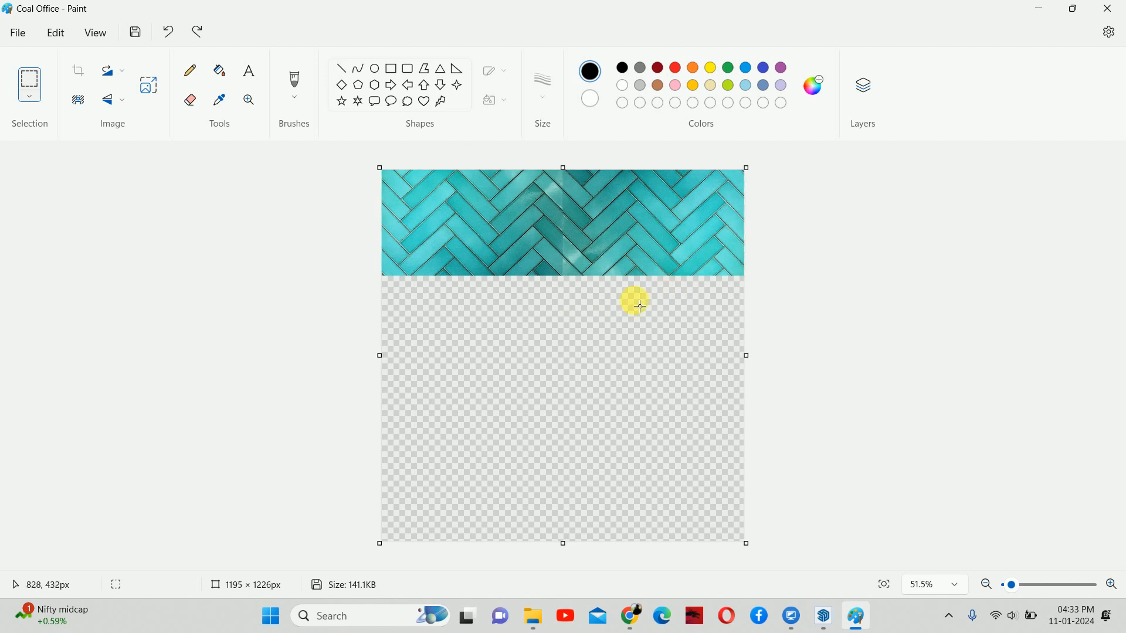
key("ctrl+z")
key("ctrl+z")
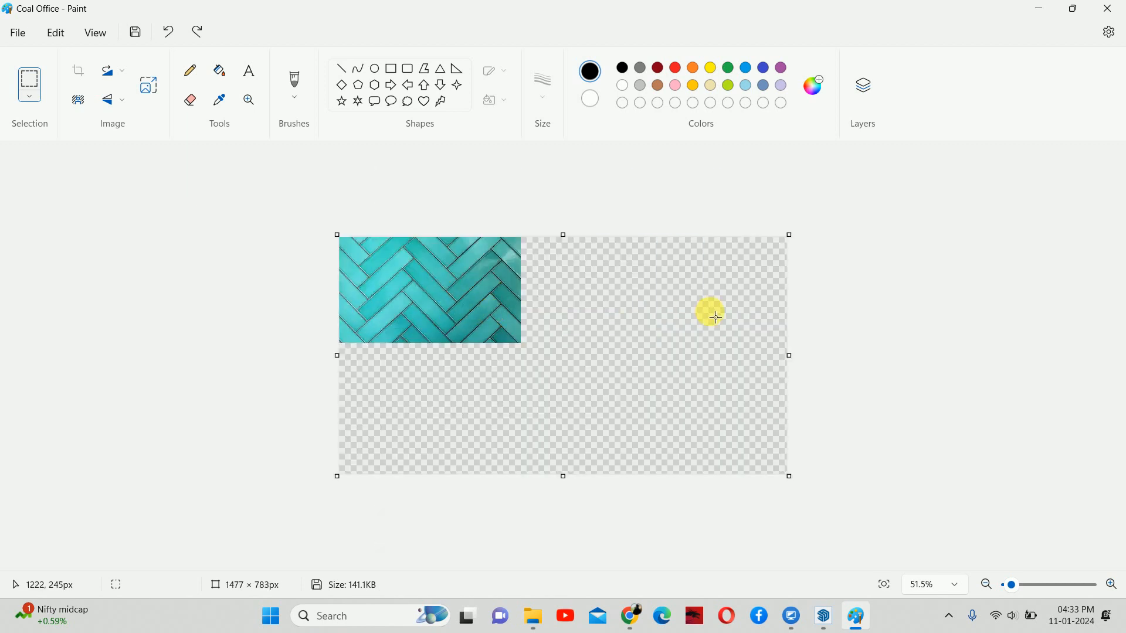
key("ctrl+z")
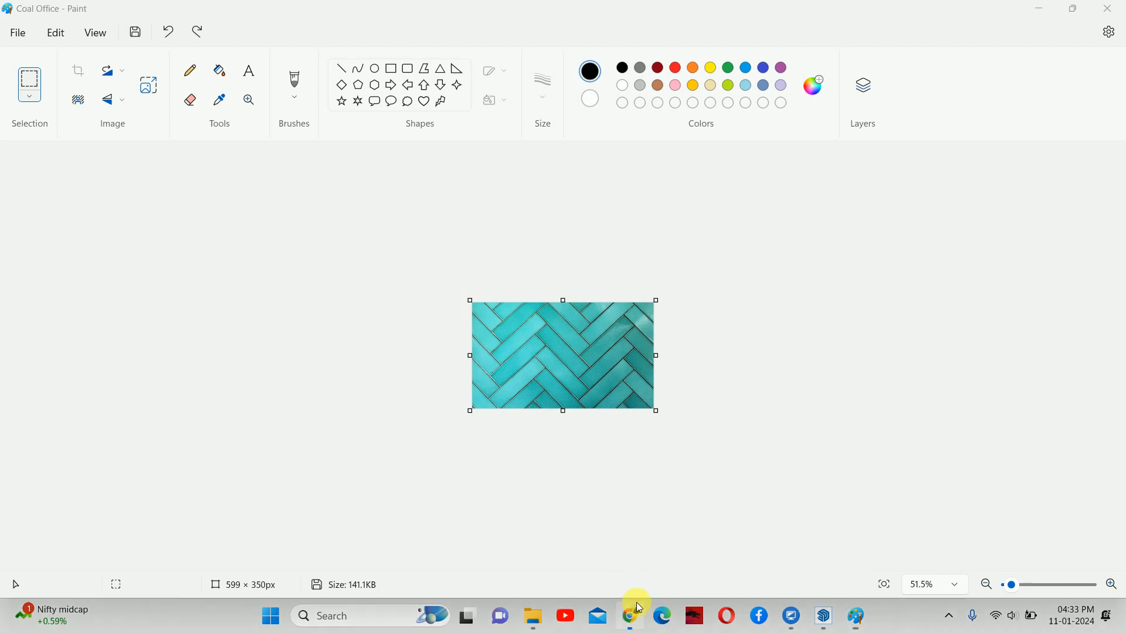
Switch to Pinterest in Chrome, run a visual search on the Ivy Hill Newport Teal tile pin and open the Cavallo Fiji 3x18 tile result.
left_click(630, 616)
left_click(73, 14)
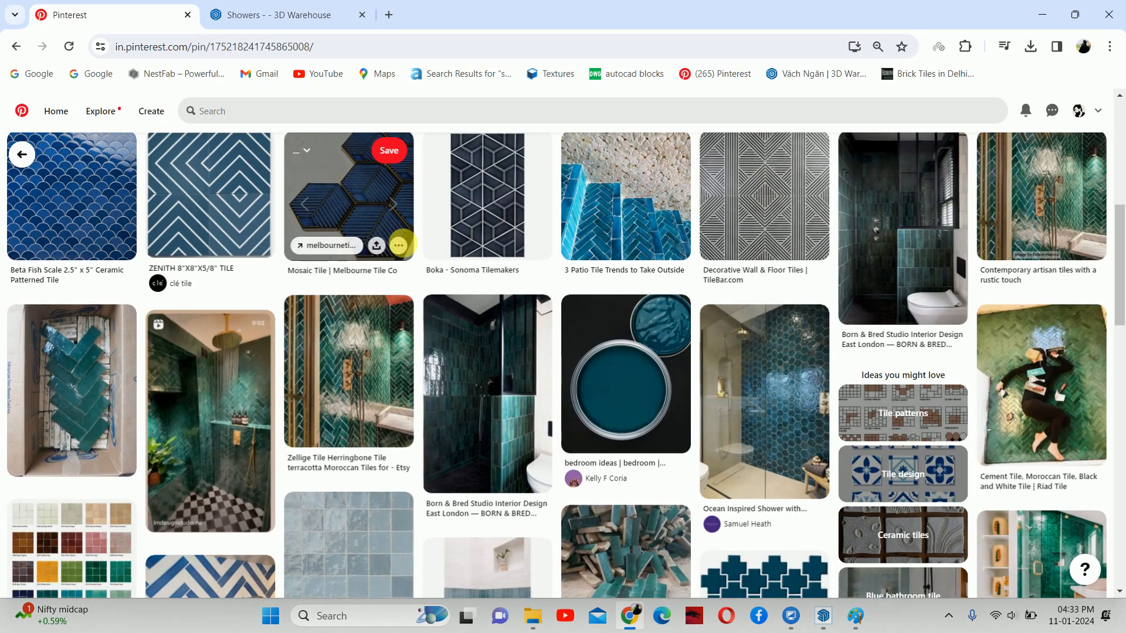
left_click(401, 243)
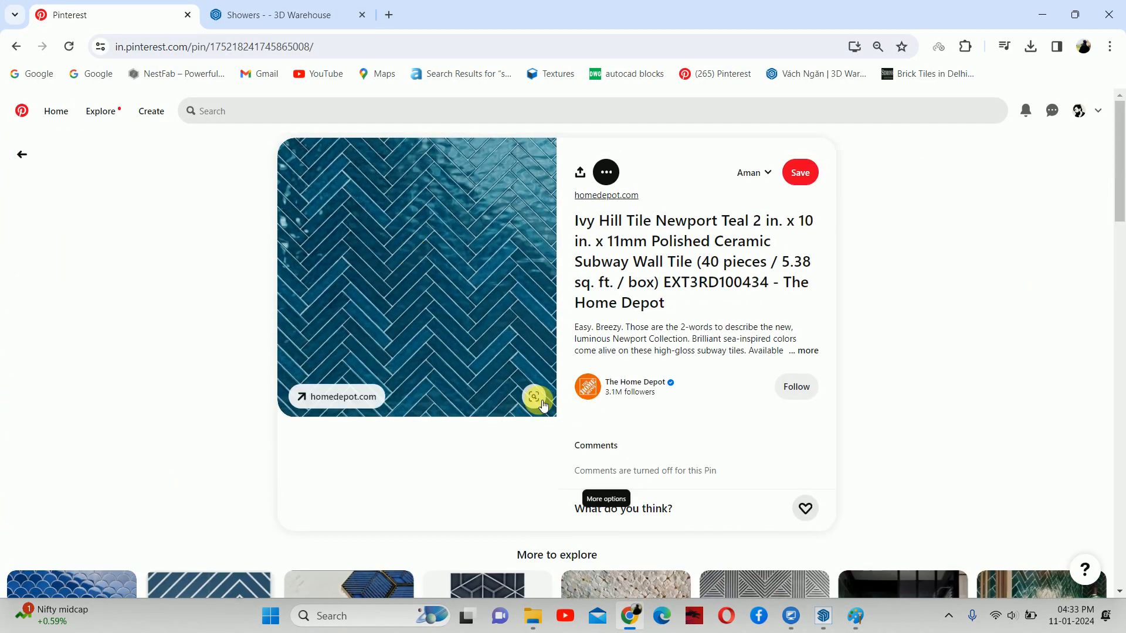
left_click(534, 397)
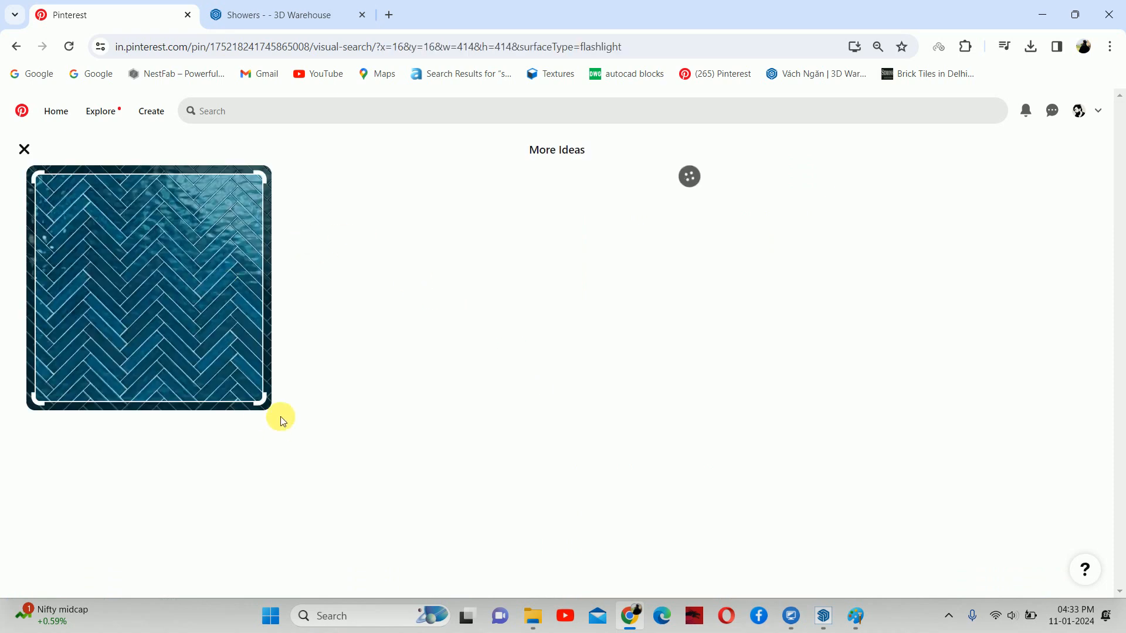
scroll(721, 319, "down", 4)
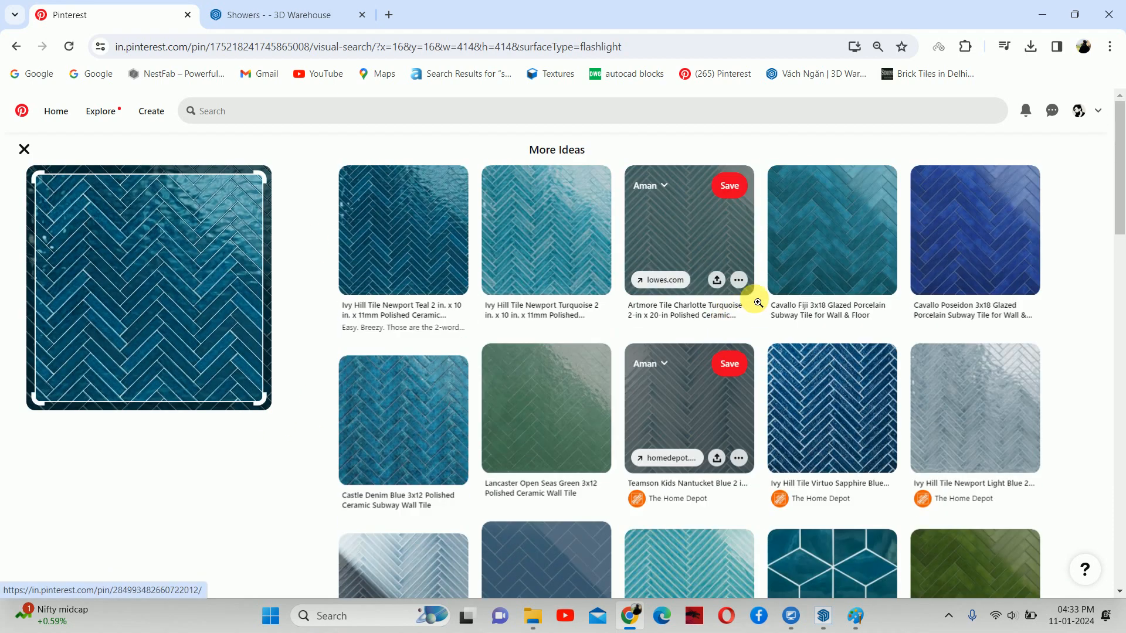
left_click(751, 293)
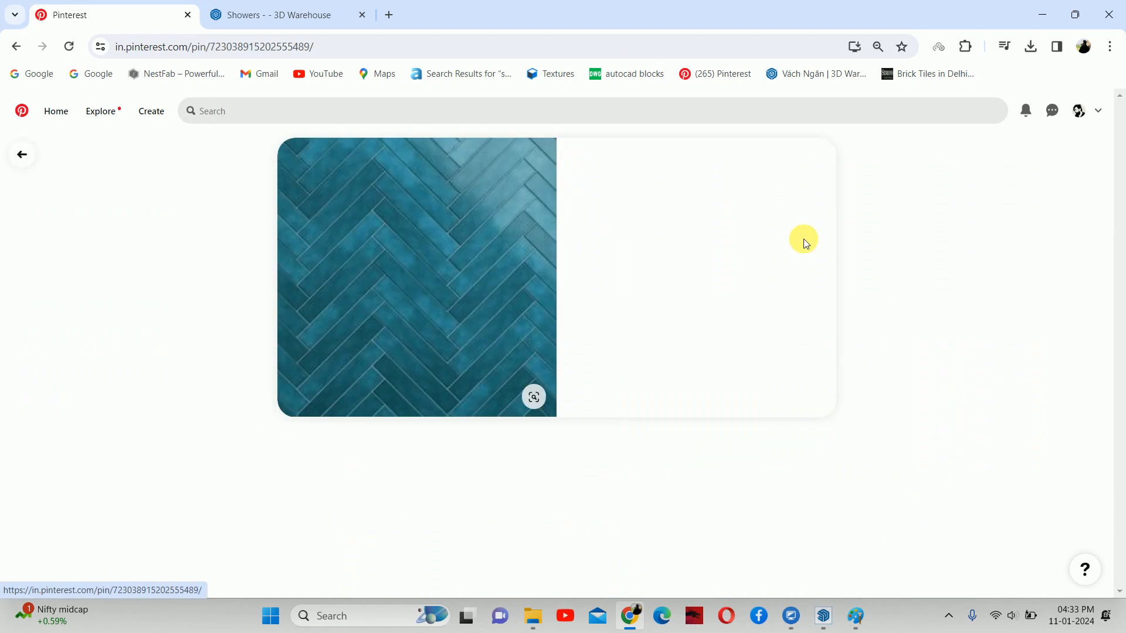
Download the image of the Cavallo Fiji 3x18 Glazed Porcelain Subway Tile pin.
left_click(606, 171)
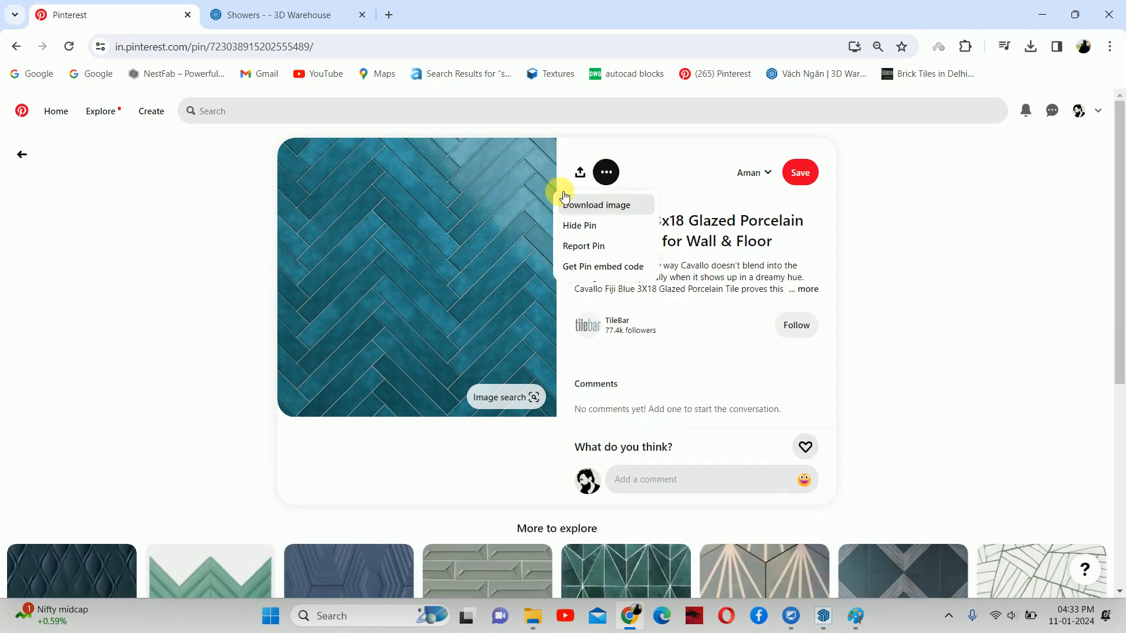
left_click(580, 206)
scroll(456, 276, "down", 3)
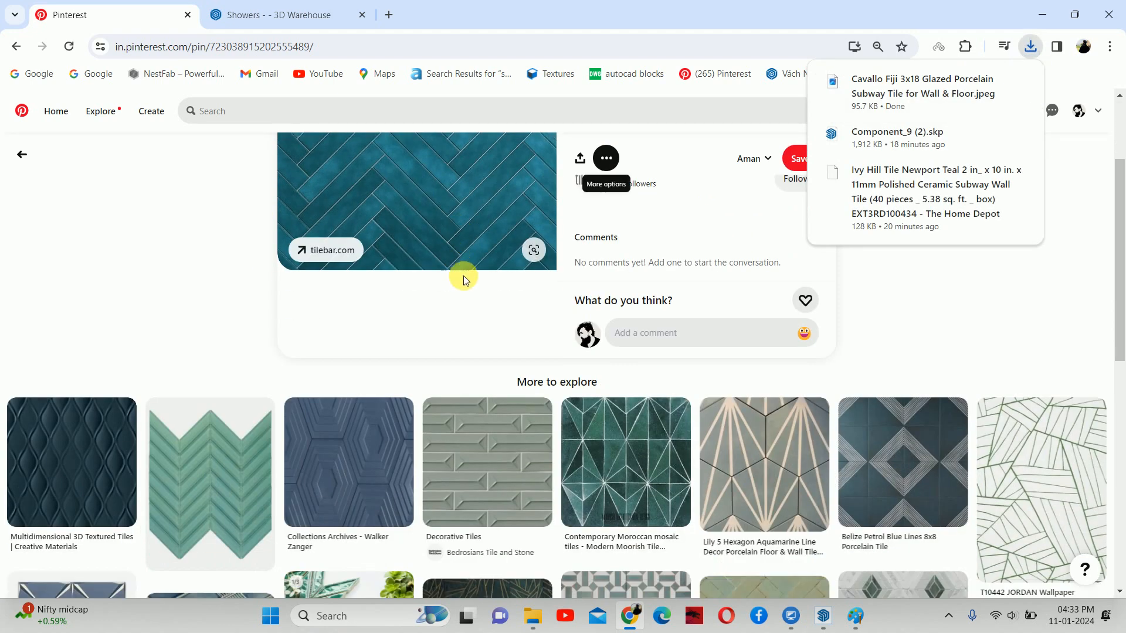
Close the Coal Office image in Paint without saving and return to the Washroom 2 model in SketchUp.
left_click(1042, 15)
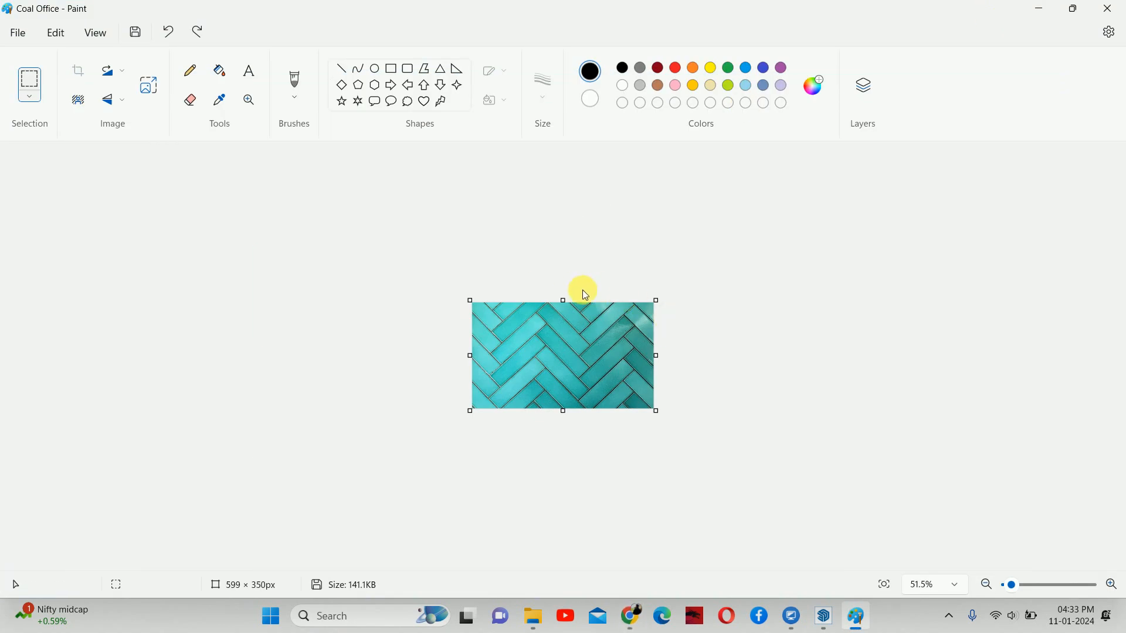
left_click(1108, 9)
left_click(567, 367)
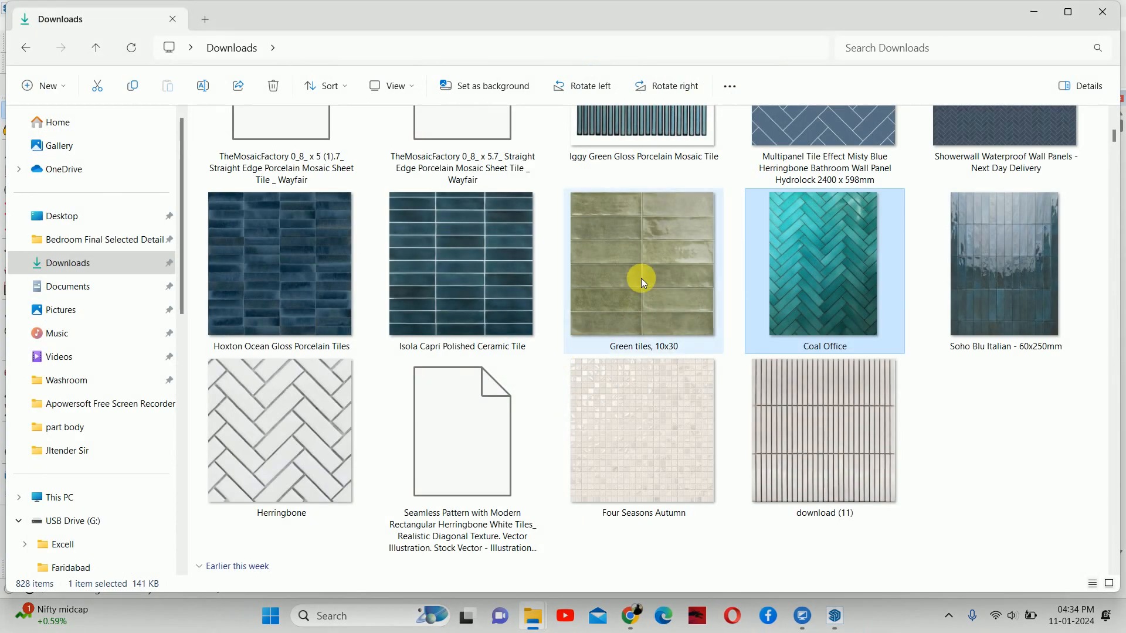
left_click(1035, 16)
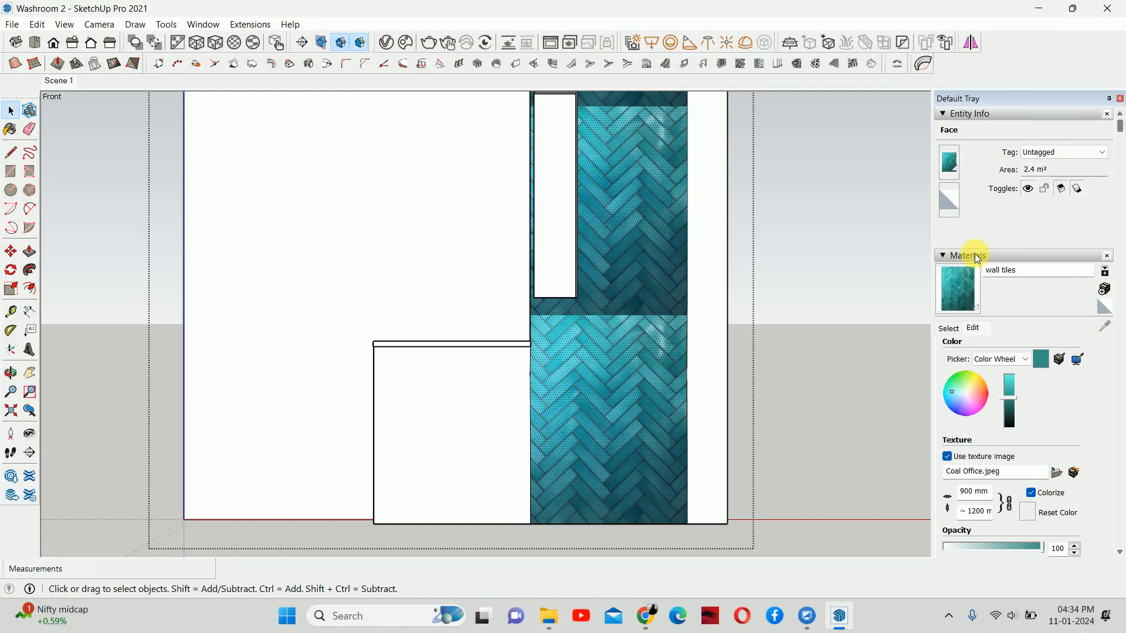
In the V-Ray Asset Editor, replace the wall tiles material's diffuse bitmap with the Cavallo Fiji 3x18 tile image from Downloads.
left_click(386, 43)
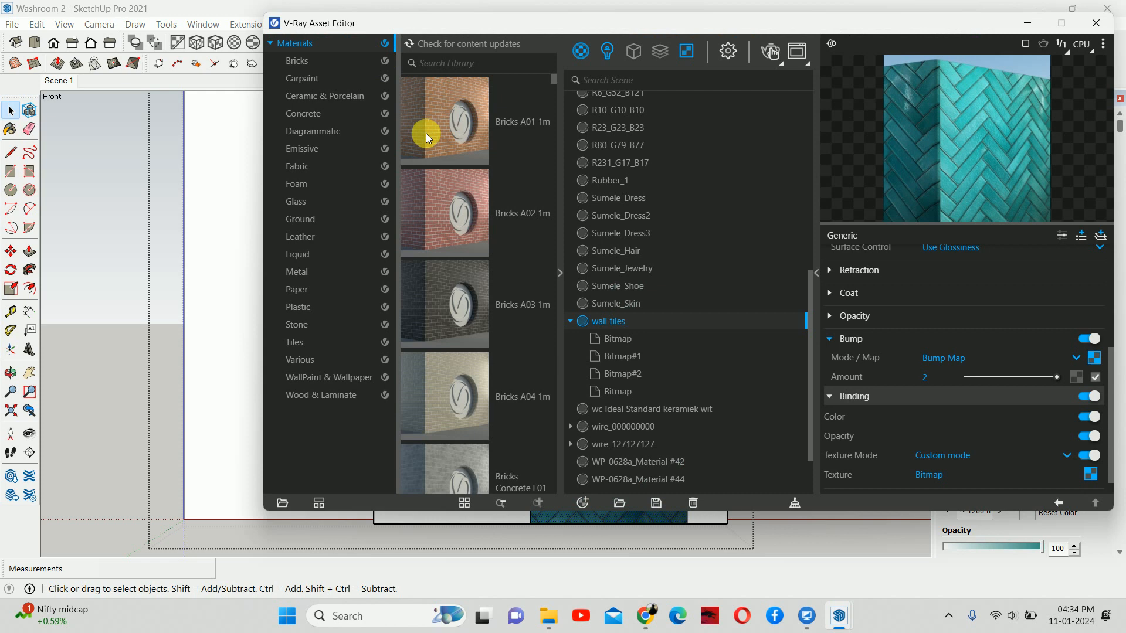
scroll(944, 339, "up", 3)
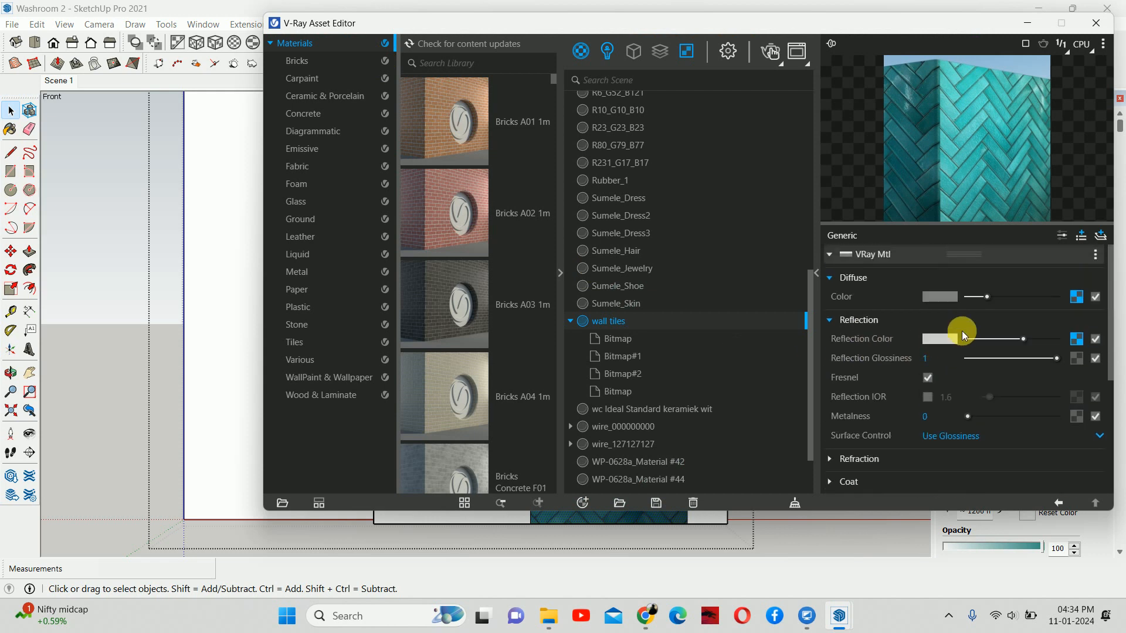
left_click(1069, 299)
left_click(1104, 283)
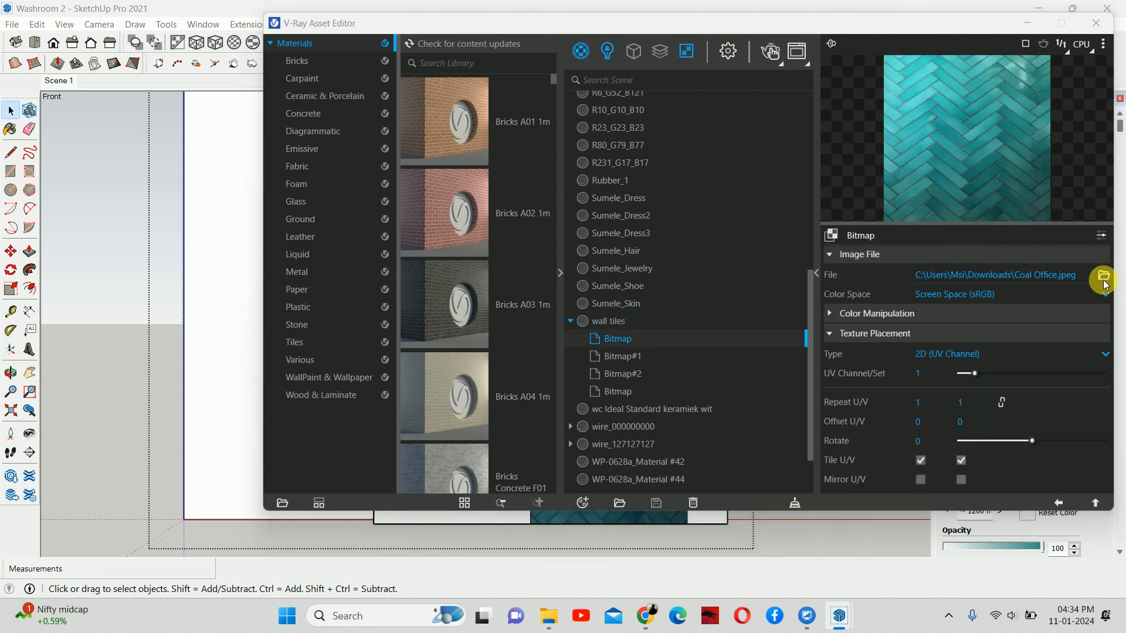
left_click(466, 183)
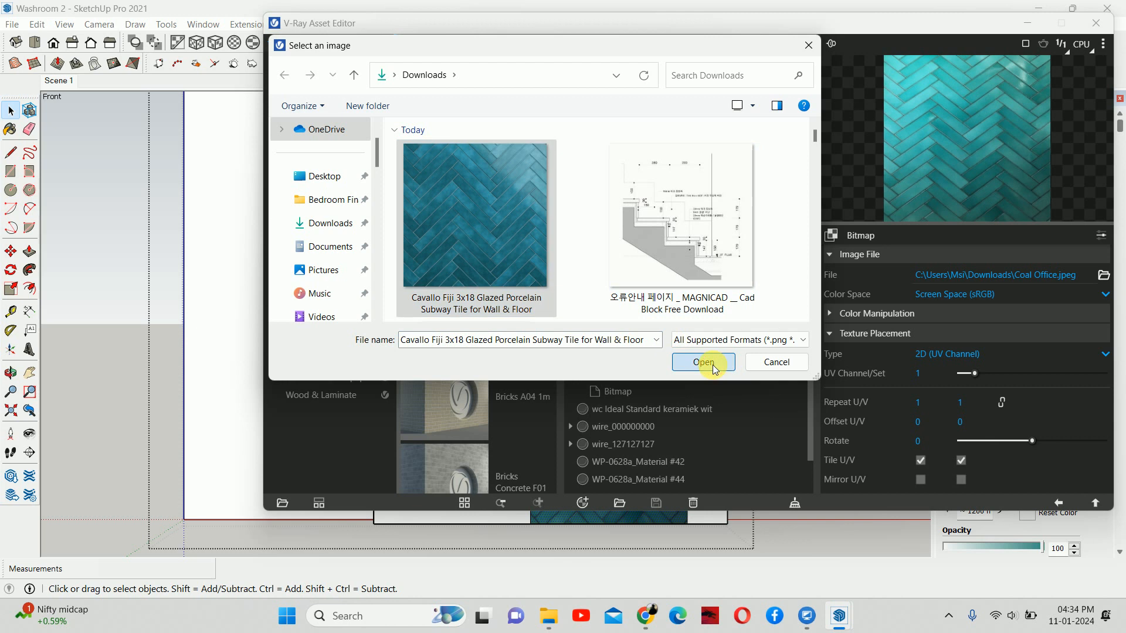
left_click(704, 362)
left_click(1058, 503)
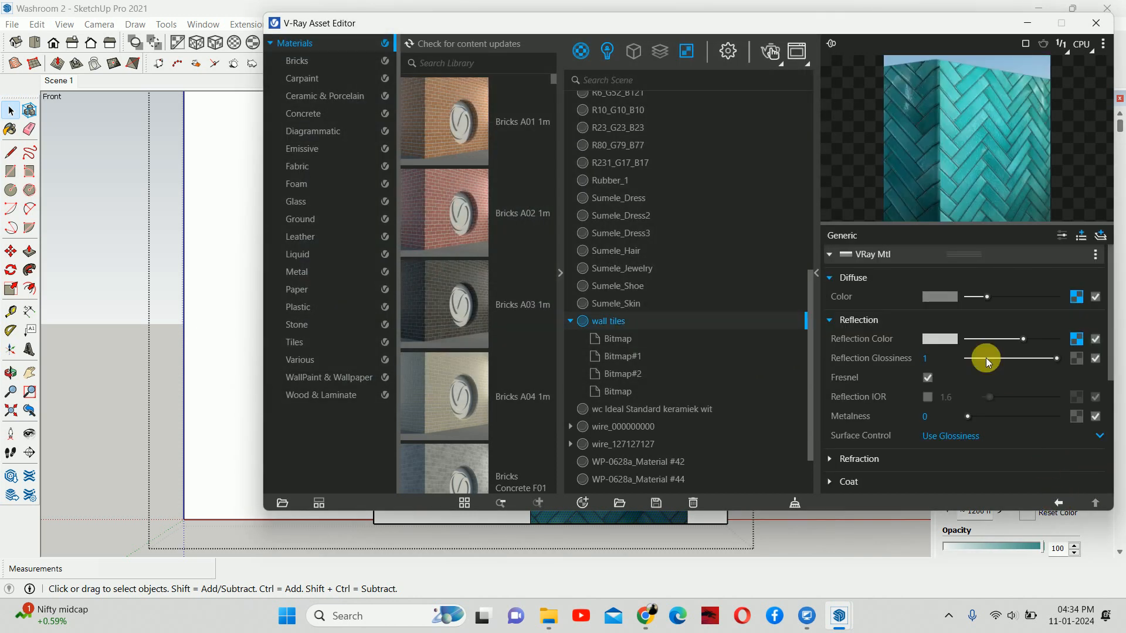
Replace the wall tiles material's reflection color bitmap with the Cavallo Fiji 3x18 tile image.
left_click(1077, 340)
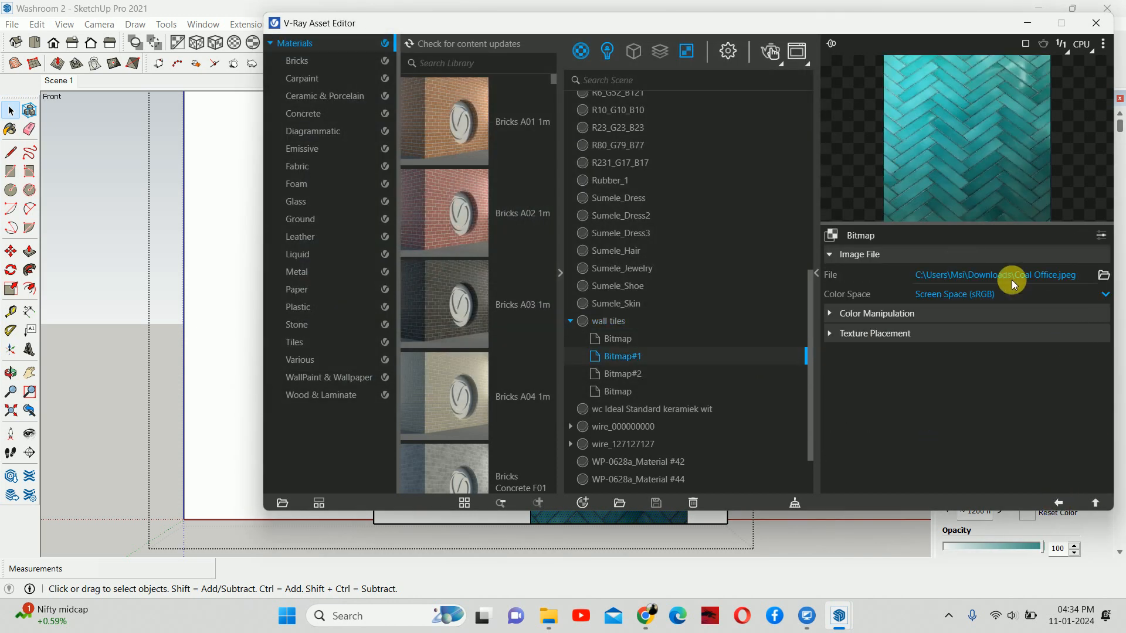
left_click(1101, 276)
left_click(478, 176)
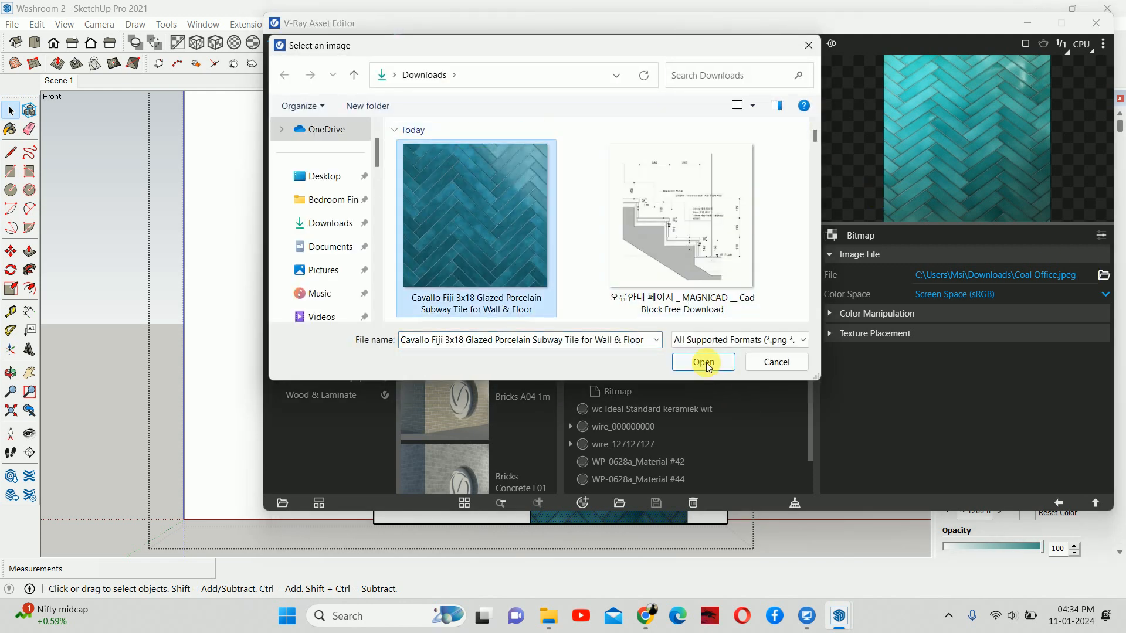
left_click(704, 362)
left_click(1062, 503)
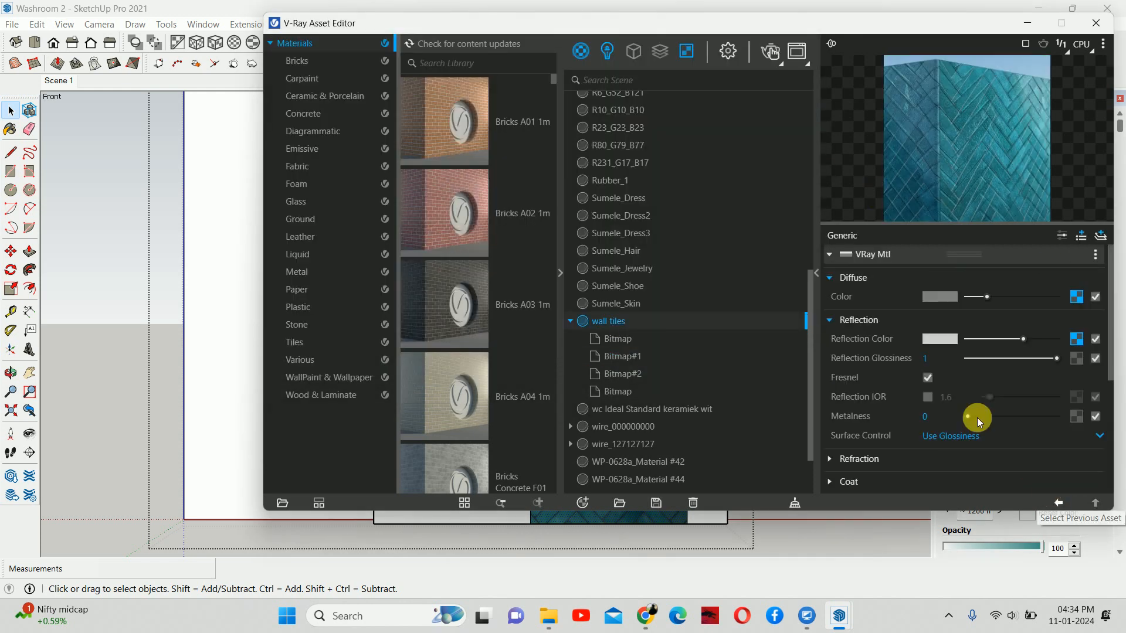
Replace the wall tiles material's bump map bitmap with the Cavallo Fiji 3x18 tile image.
scroll(896, 385, "down", 3)
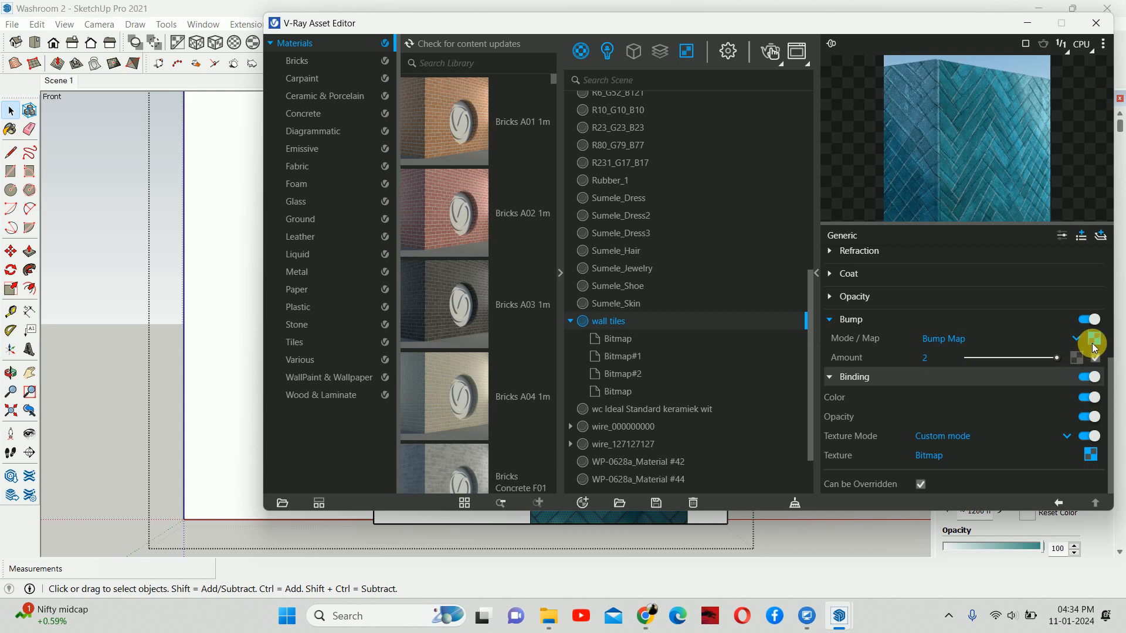
left_click(1091, 343)
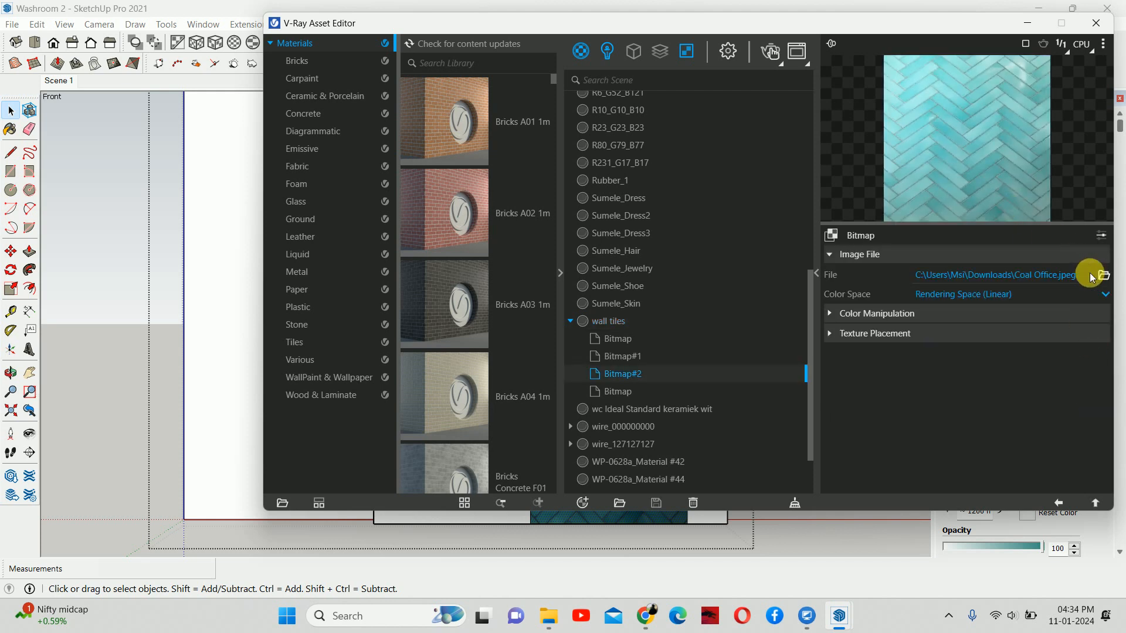
left_click(1093, 277)
left_click(455, 161)
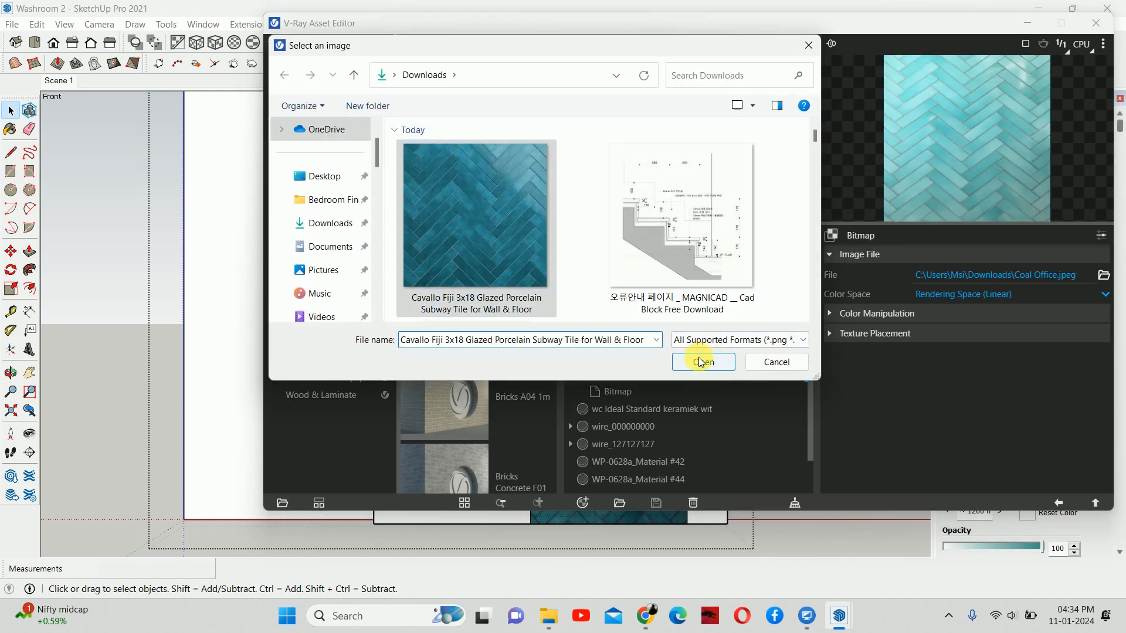
left_click(701, 362)
left_click(1057, 498)
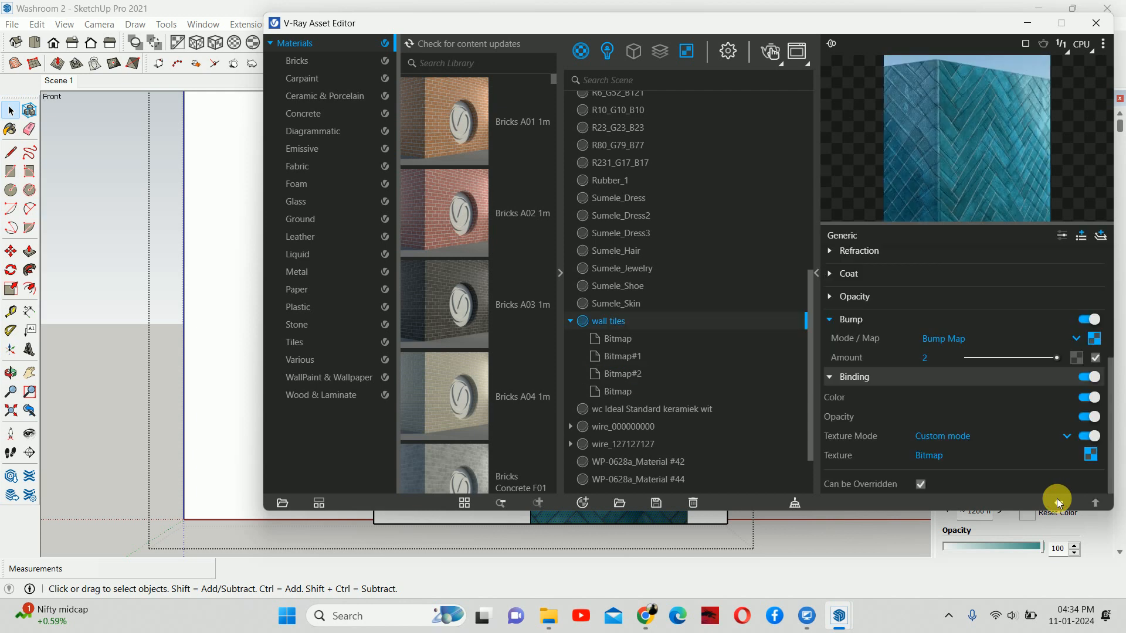
Replace the wall tiles material's binding texture bitmap with the Cavallo Fiji 3x18 tile image and close the V-Ray Asset Editor.
left_click(1086, 453)
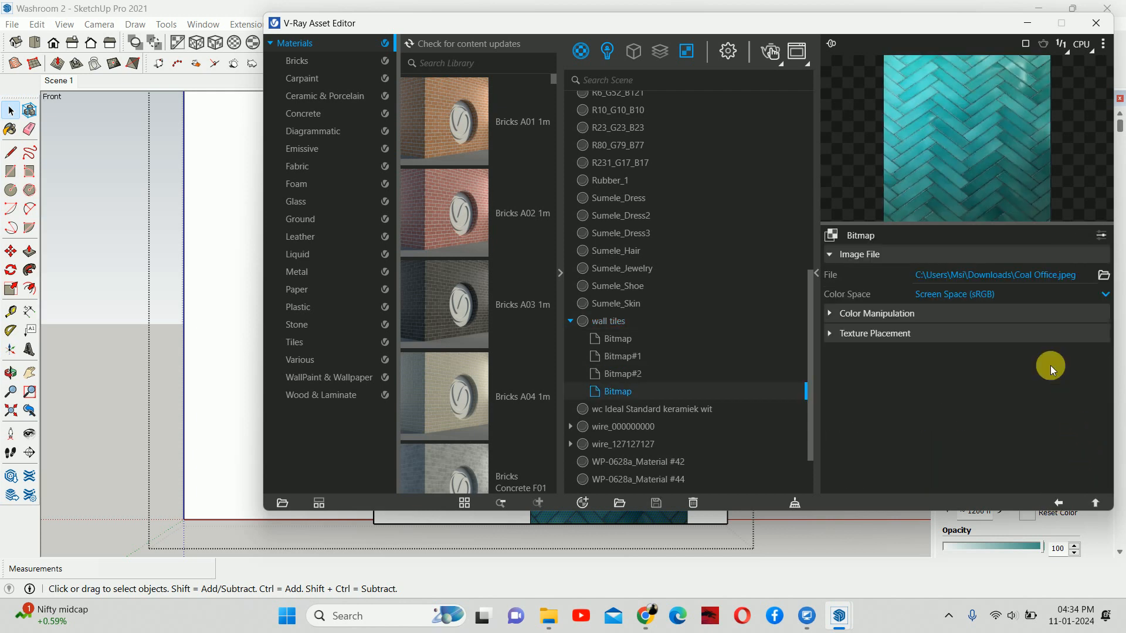
left_click(1099, 280)
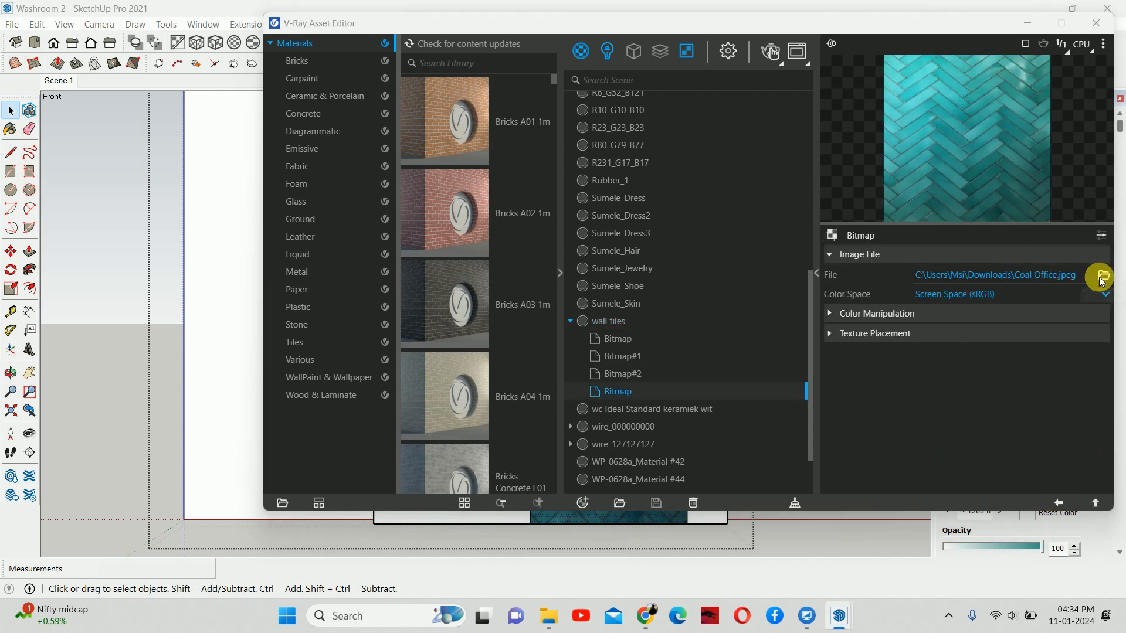
left_click(465, 176)
left_click(707, 359)
left_click(1057, 505)
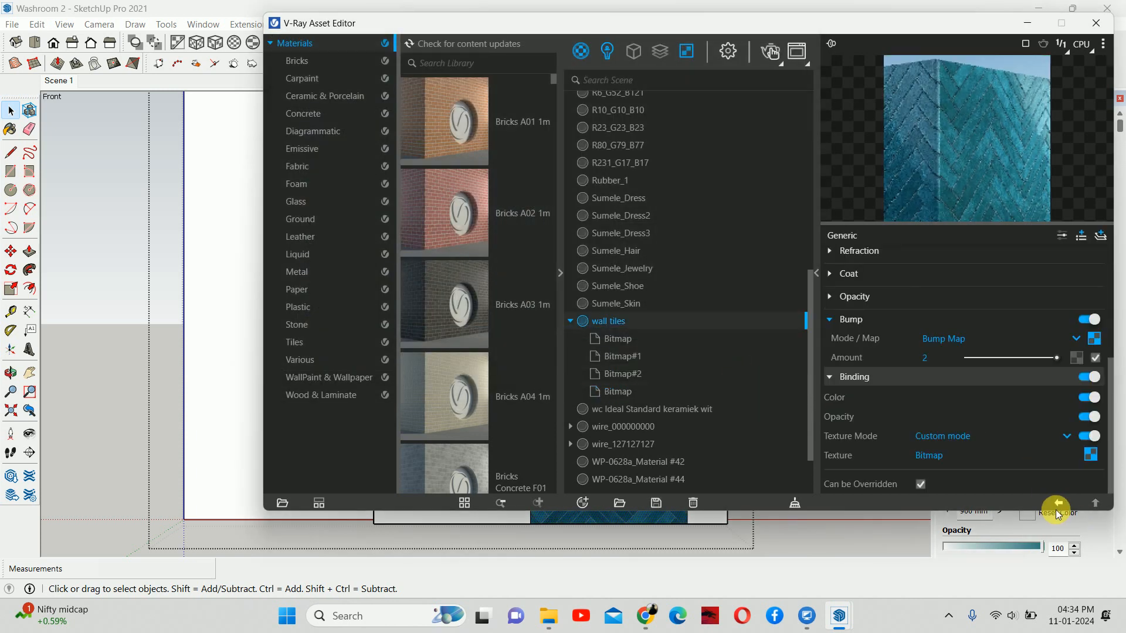
left_click(1096, 23)
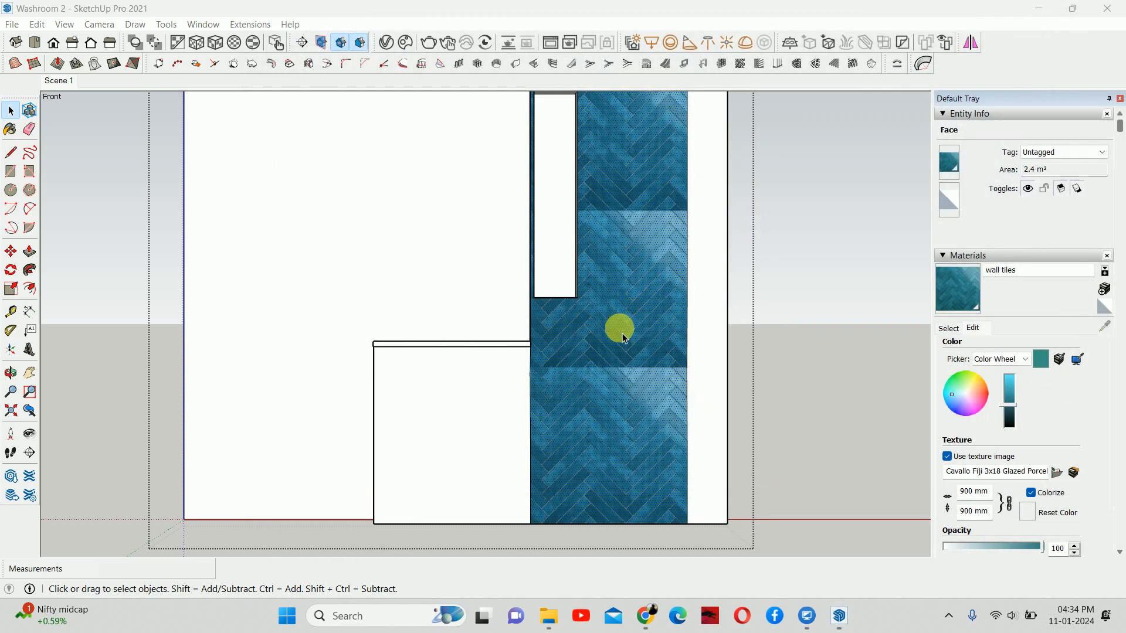
triple_click(601, 416)
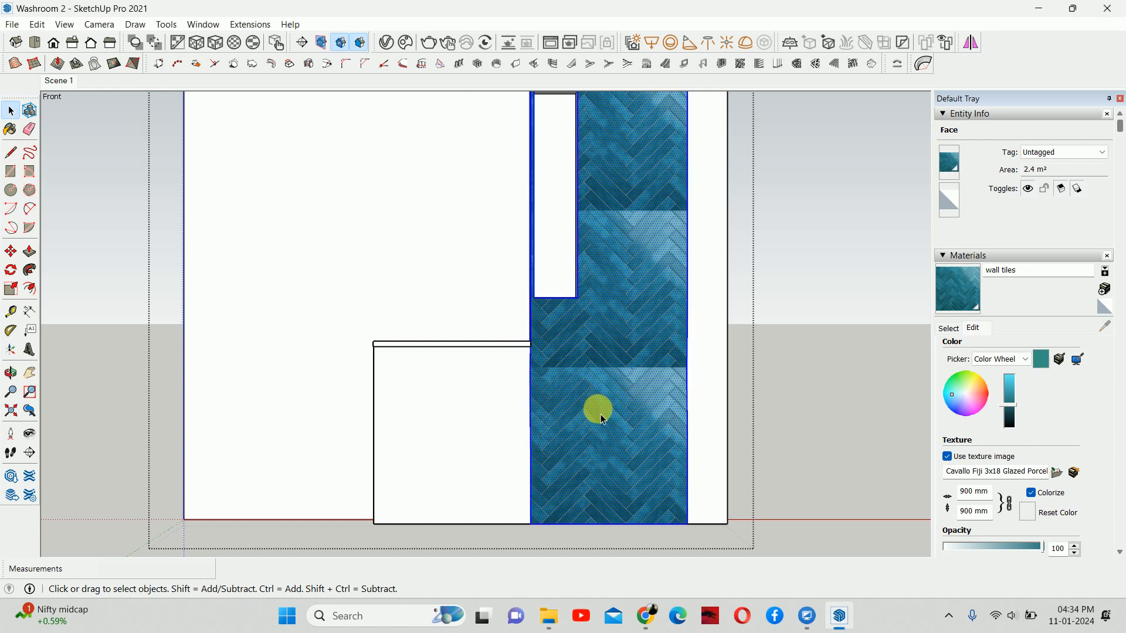
right_click(603, 433)
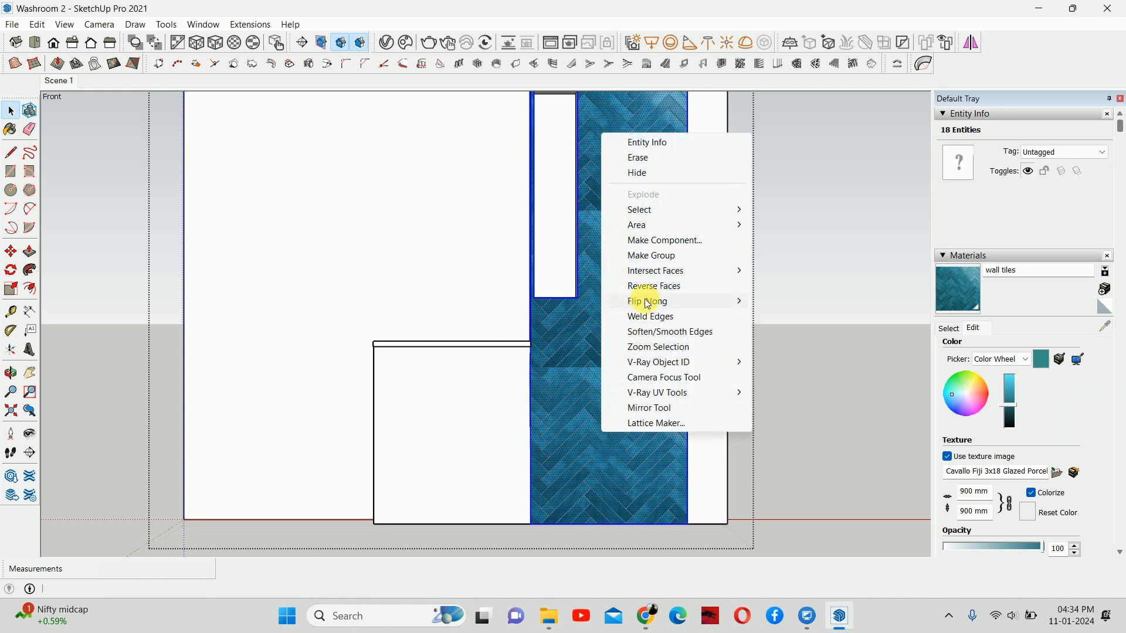
left_click(811, 440)
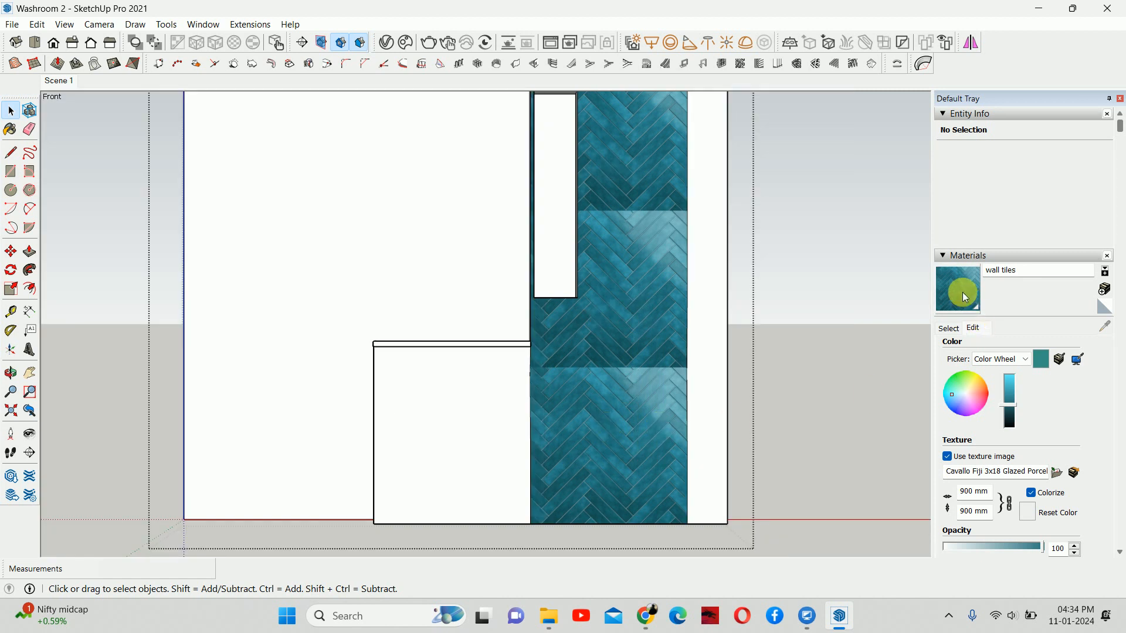
Repaint the shower wall with the wall tiles material and position its texture with the origin pin at the wall's lower-left corner.
left_click(966, 296)
left_click(566, 433)
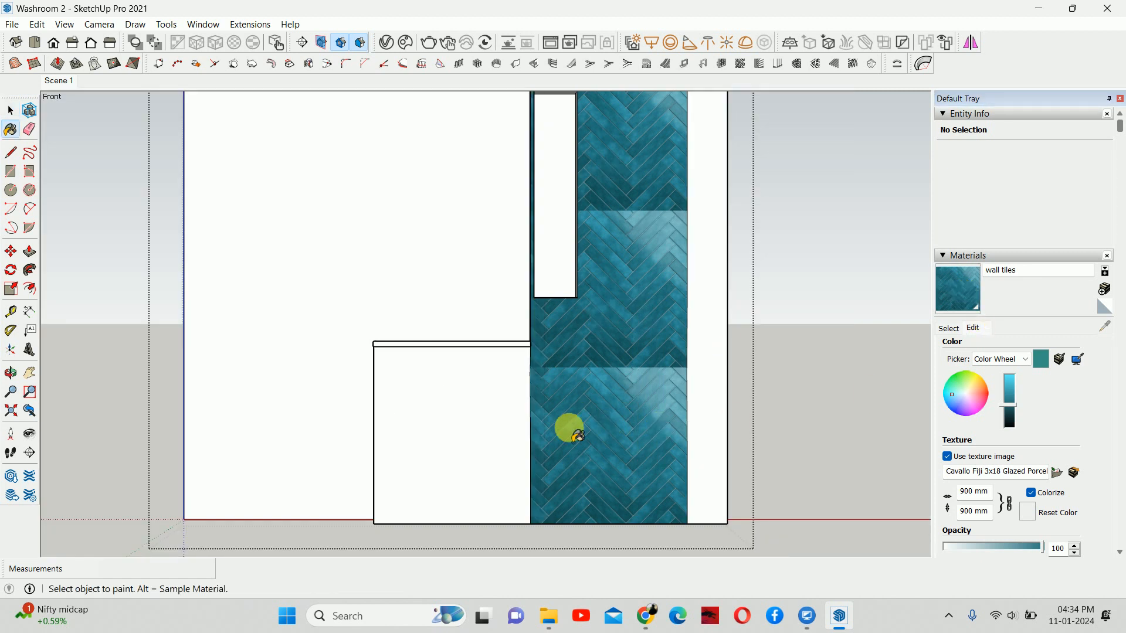
right_click(566, 434)
mouse_move(653, 329)
left_click(740, 329)
left_click_drag(518, 526, 552, 522)
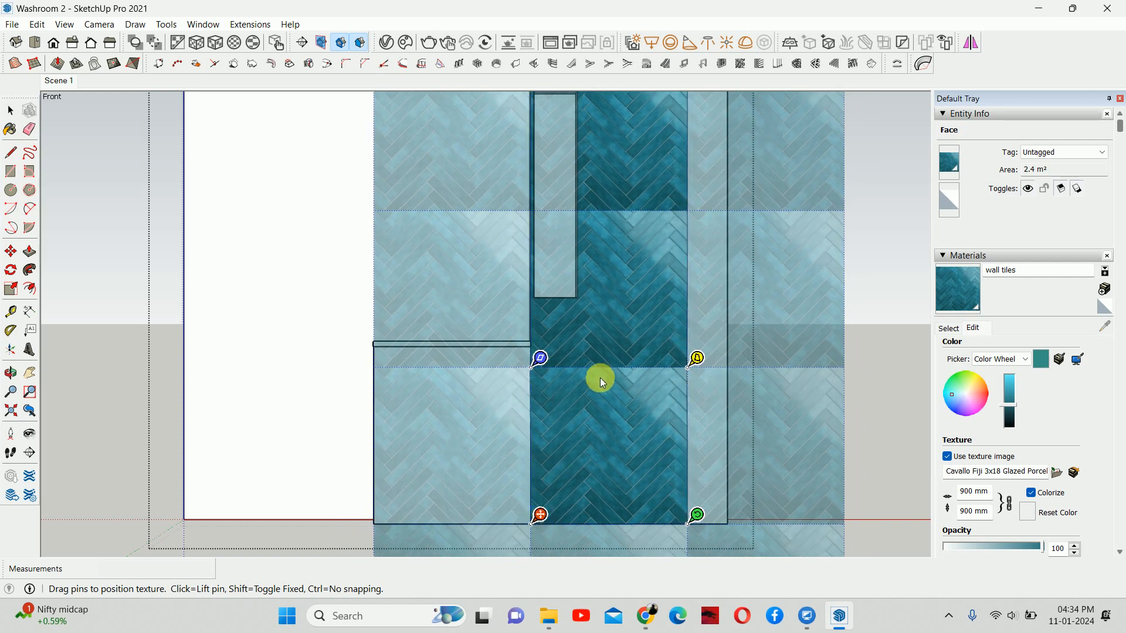
scroll(606, 377, "up", 2)
right_click(618, 374)
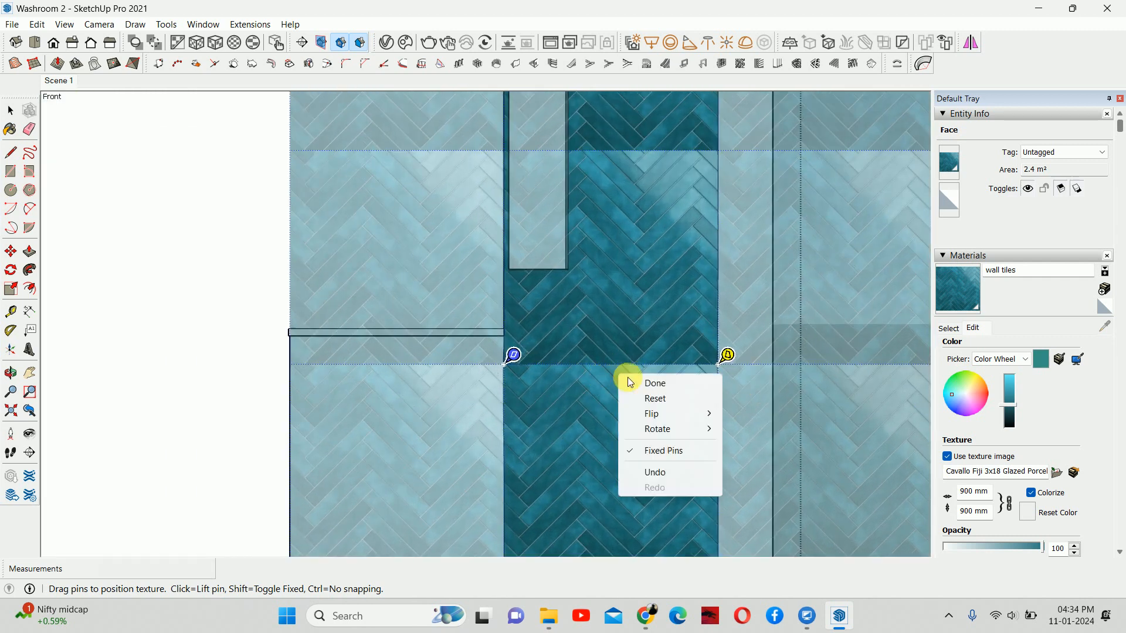
left_click(666, 388)
key("Escape")
Draw a horizontal line about 899 mm long across the shower wall along the lower texture seam and check the face split.
scroll(734, 407, "down", 1)
middle_click_drag(619, 361, 483, 295, "shift")
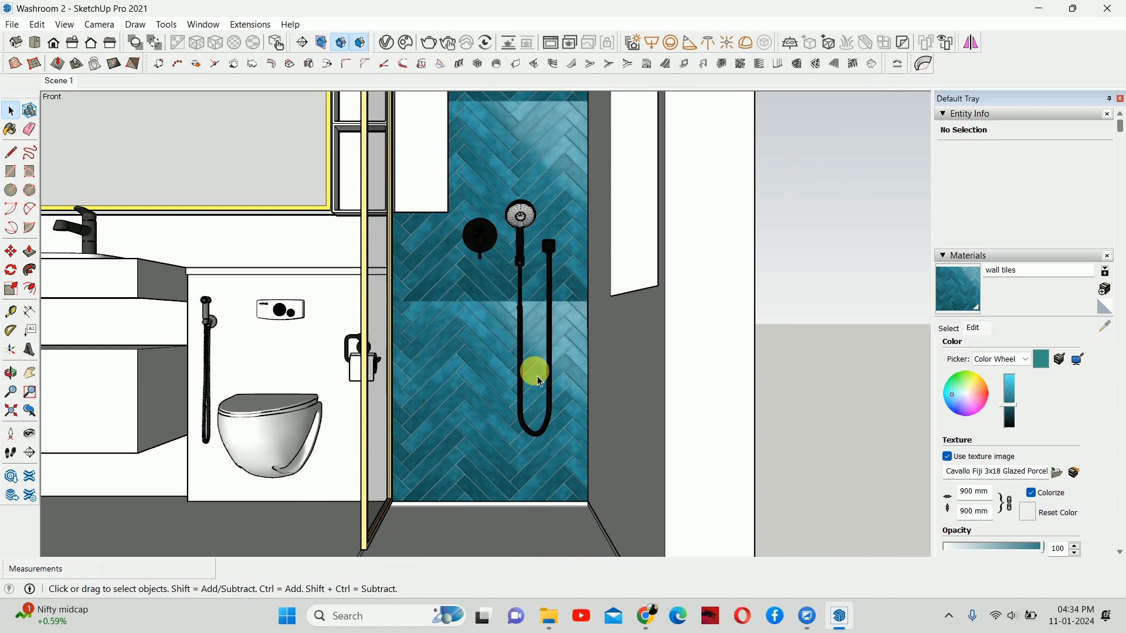
scroll(448, 320, "up", 4)
key("l")
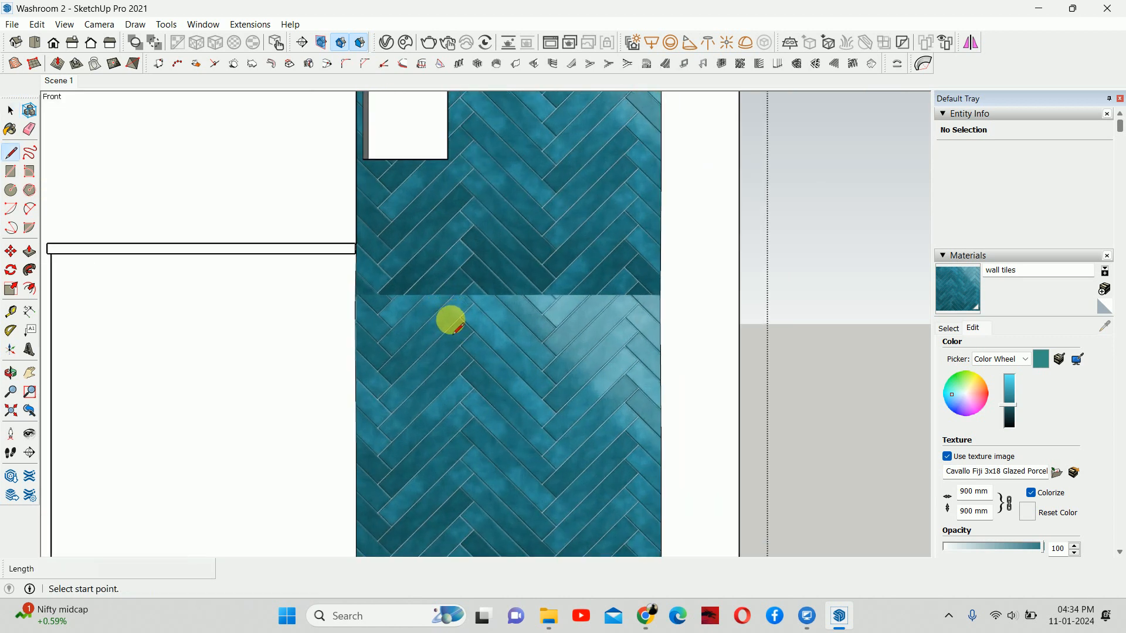
left_click(355, 294)
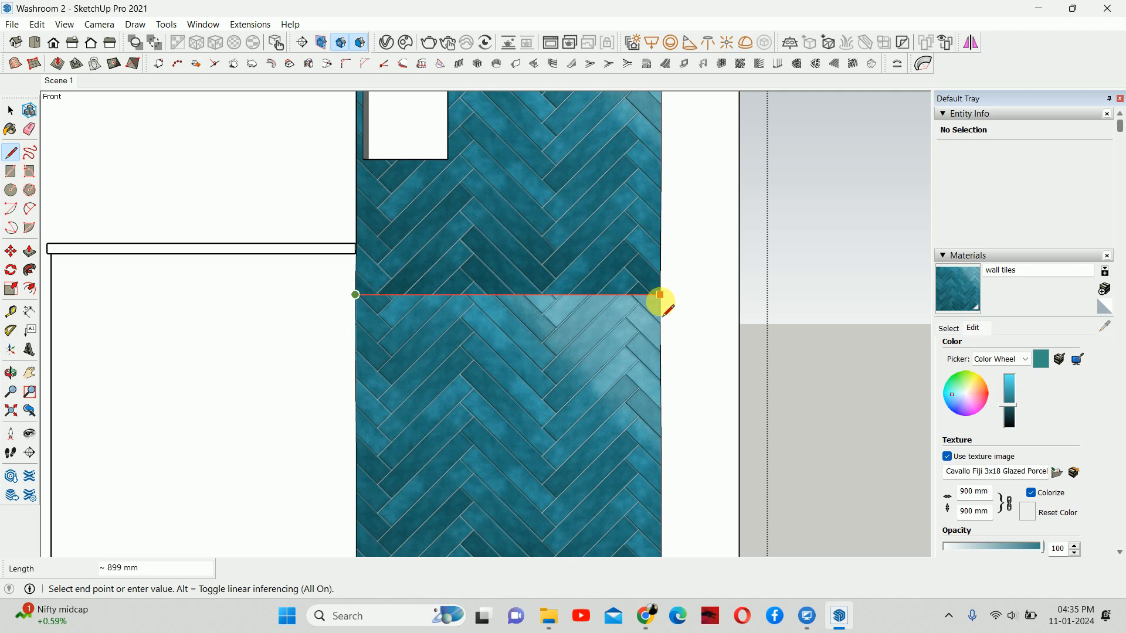
left_click(655, 295)
key("space")
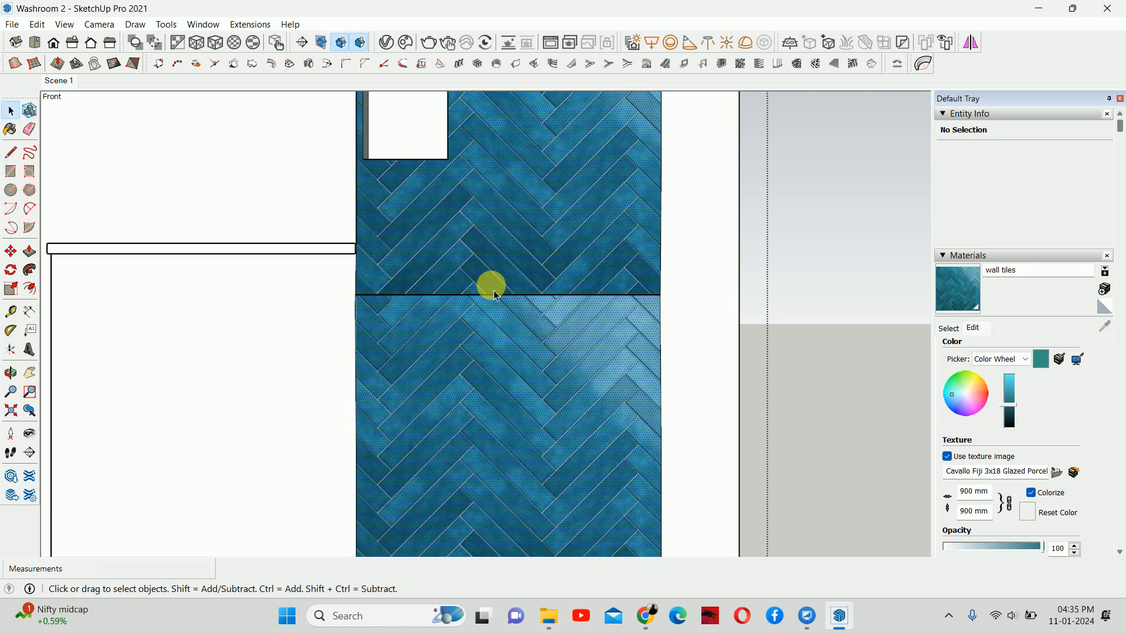
left_click(494, 303)
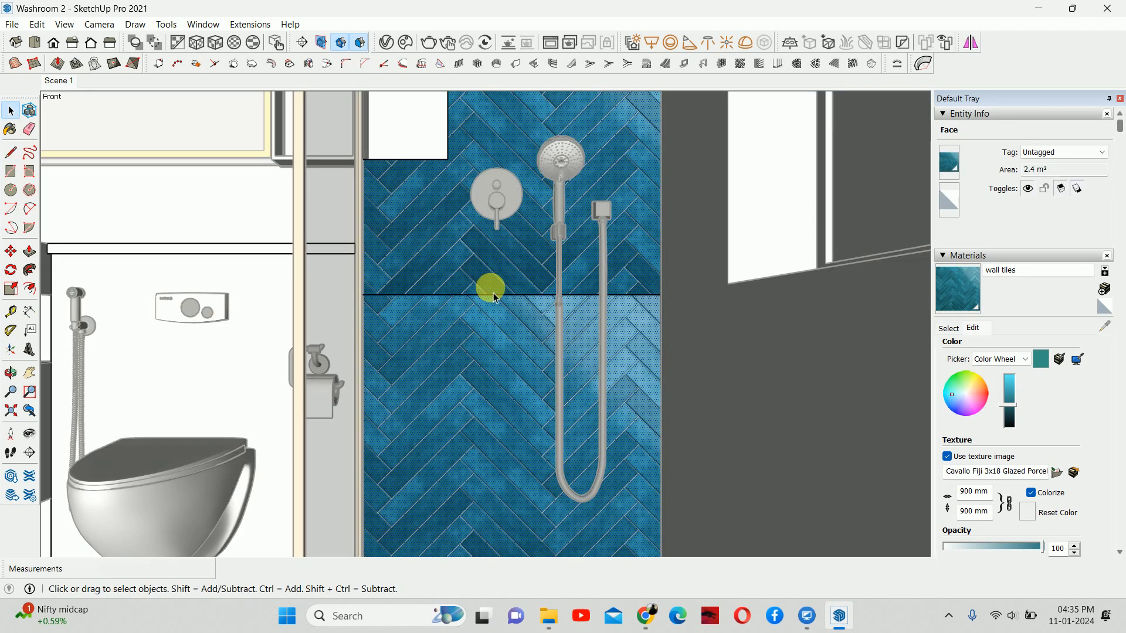
scroll(487, 311, "down", 2)
middle_click_drag(502, 363, 452, 408)
scroll(478, 284, "up", 1)
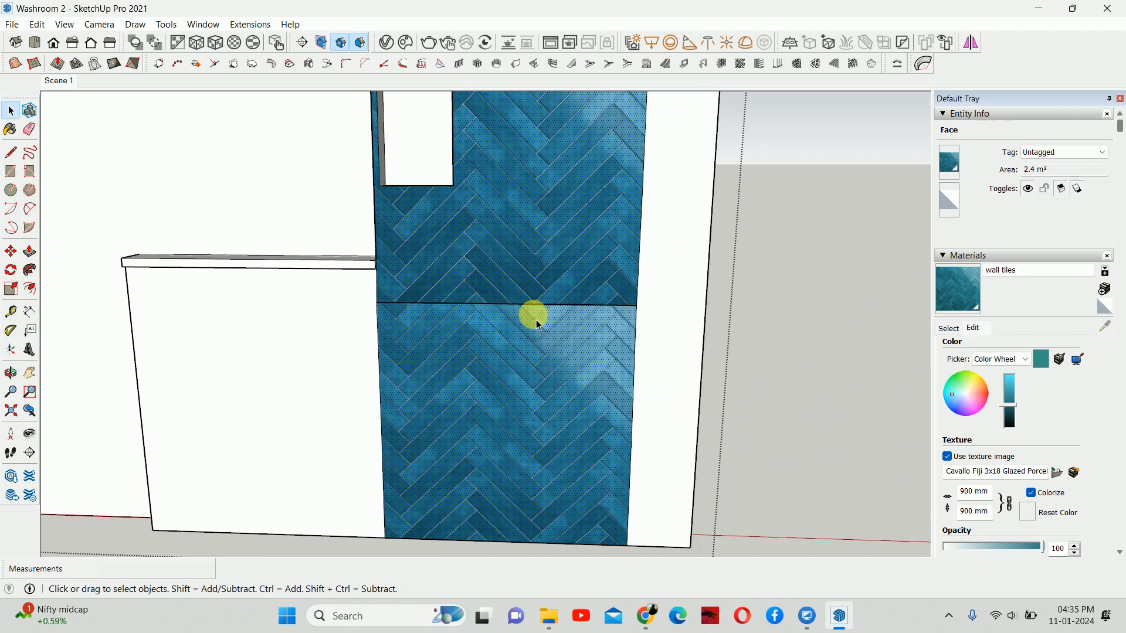
key("l")
middle_click_drag(370, 284, 482, 153)
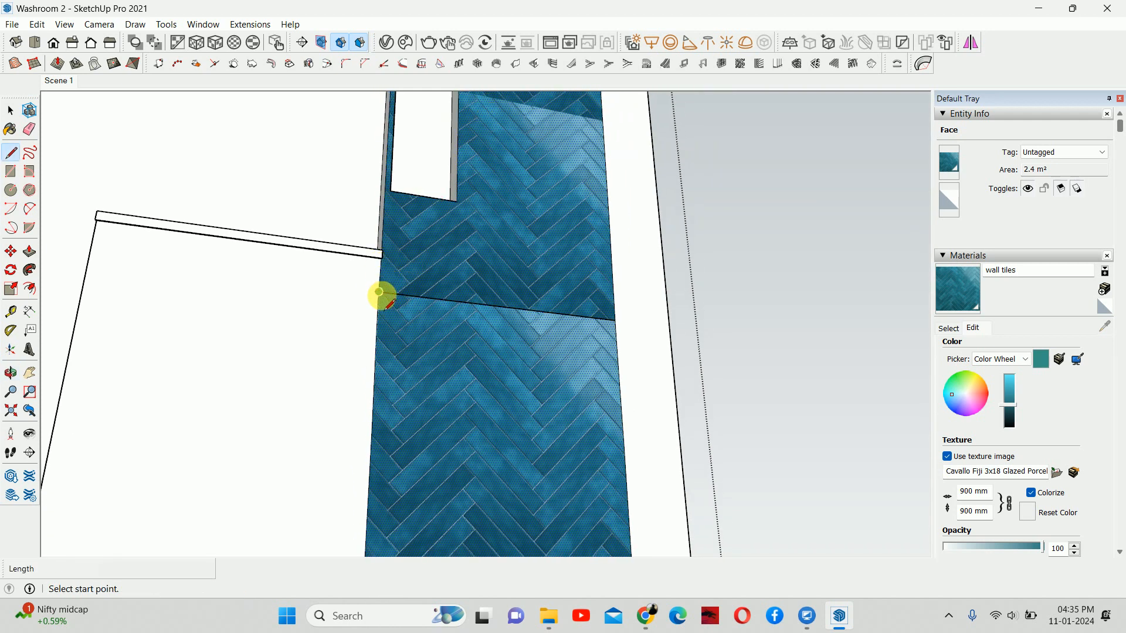
key("r")
left_click(379, 291)
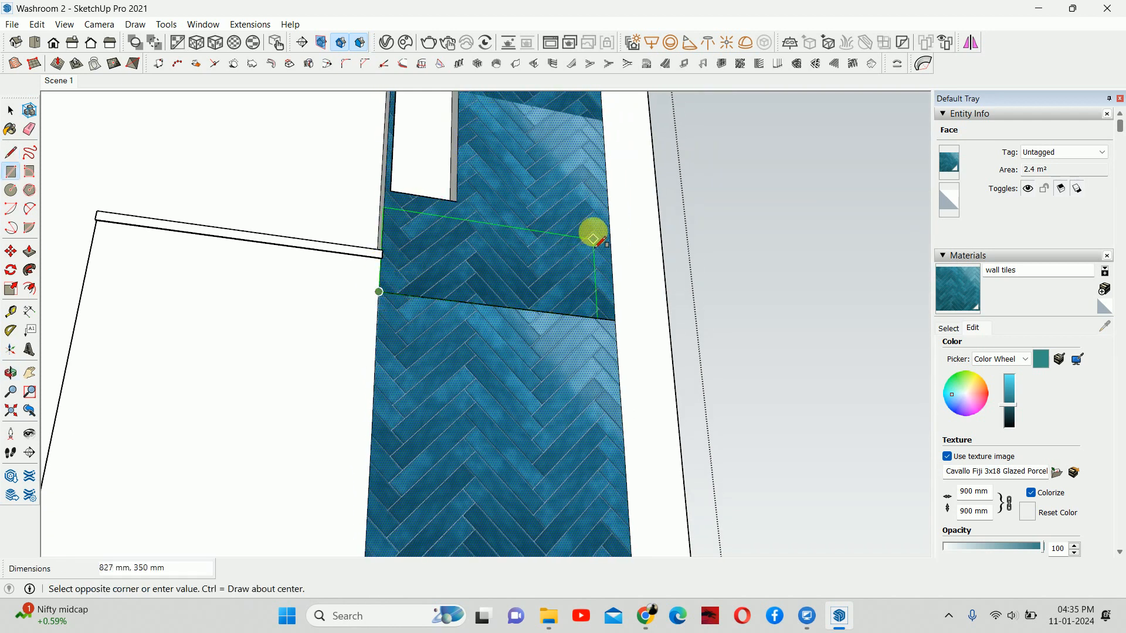
key("space")
Extend the seam line about 233 mm from the tiled face's right edge to the outer wall edge to split the tiled face.
key("l")
left_click(615, 321)
left_click(670, 324)
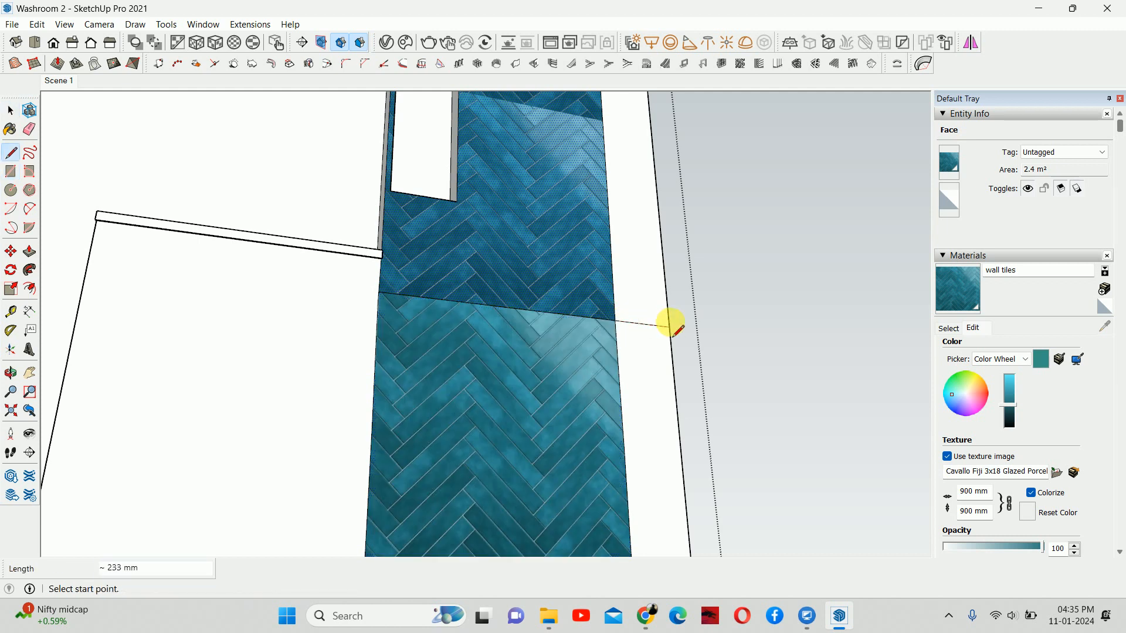
key("space")
Position the upper tiled face's texture by moving its origin pin up to the left end of the seam line.
middle_click_drag(603, 326, 470, 447)
scroll(477, 284, "up", 3)
right_click(463, 287)
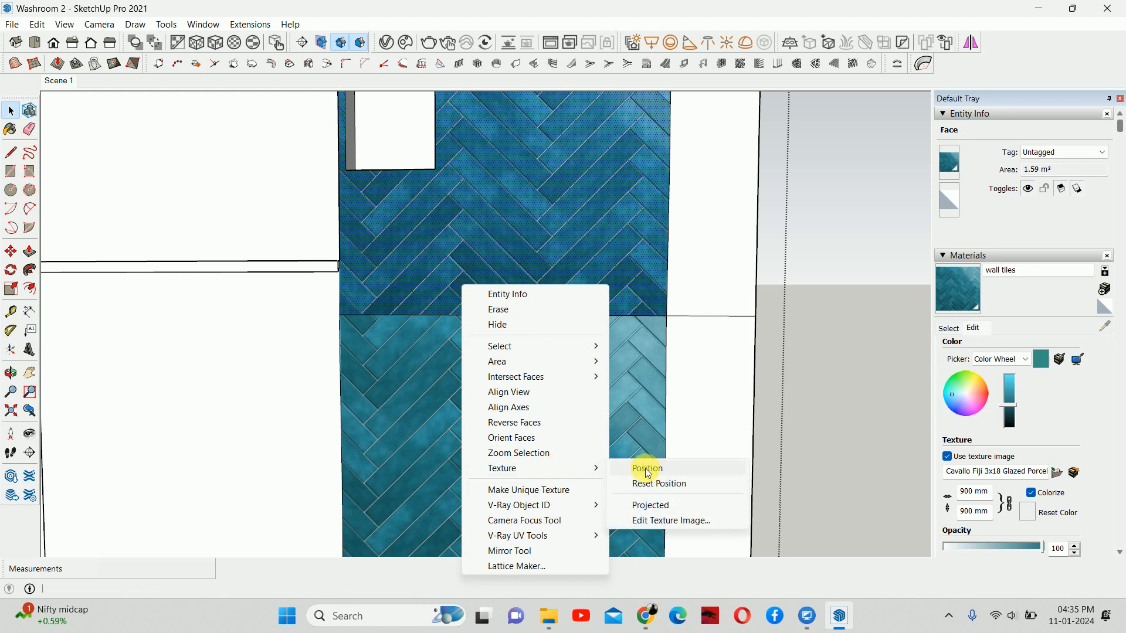
left_click(647, 468)
scroll(381, 311, "down", 5)
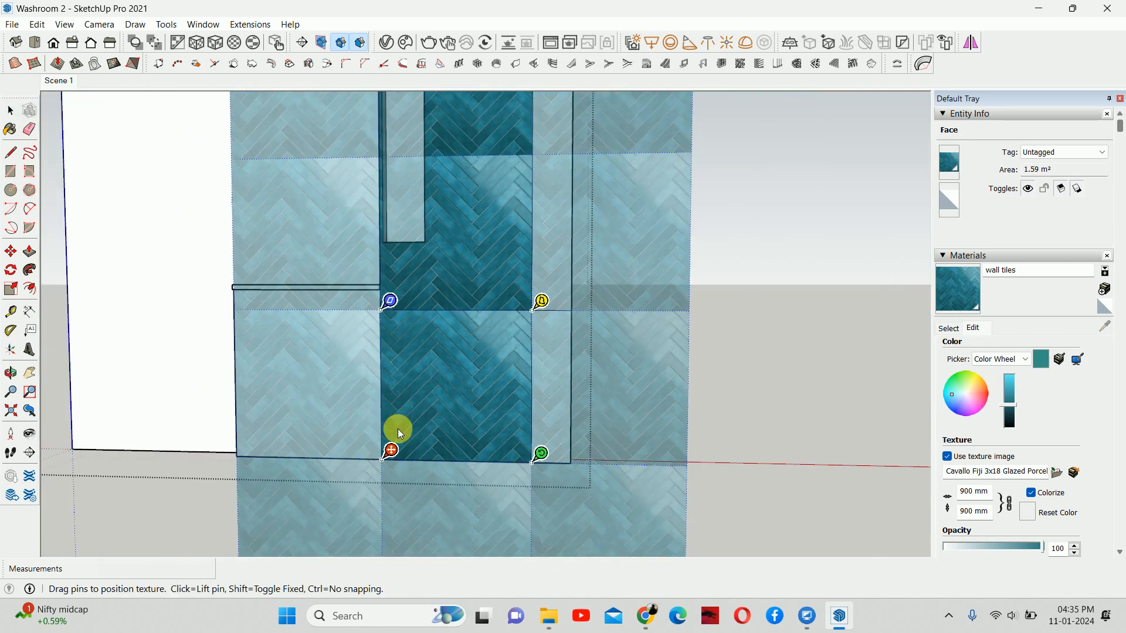
left_click_drag(392, 435, 398, 292)
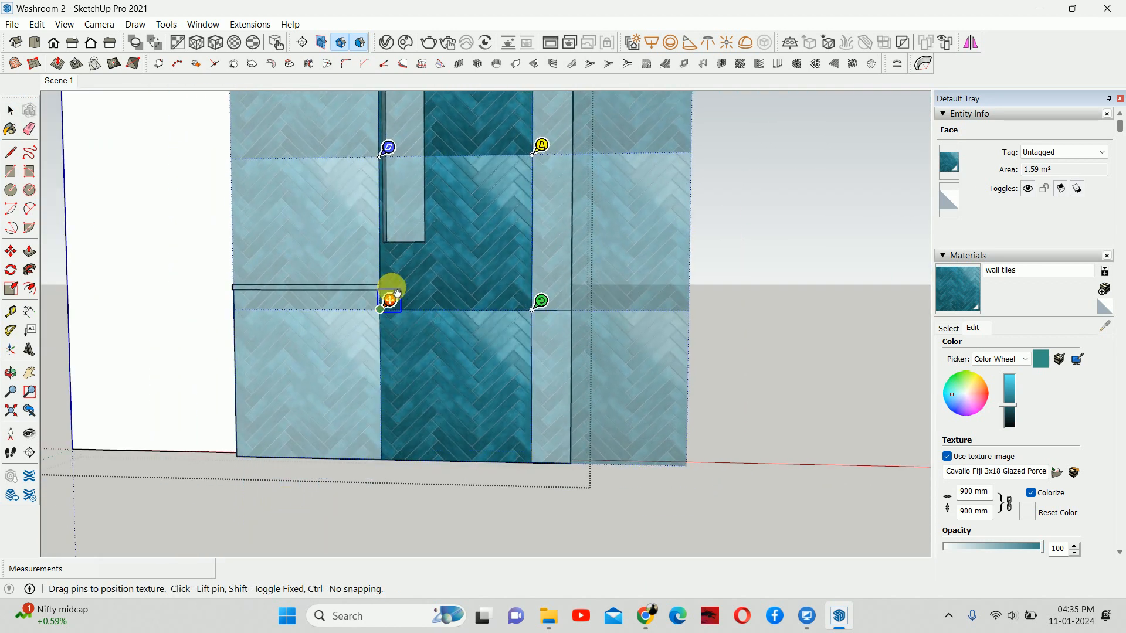
left_click(428, 300)
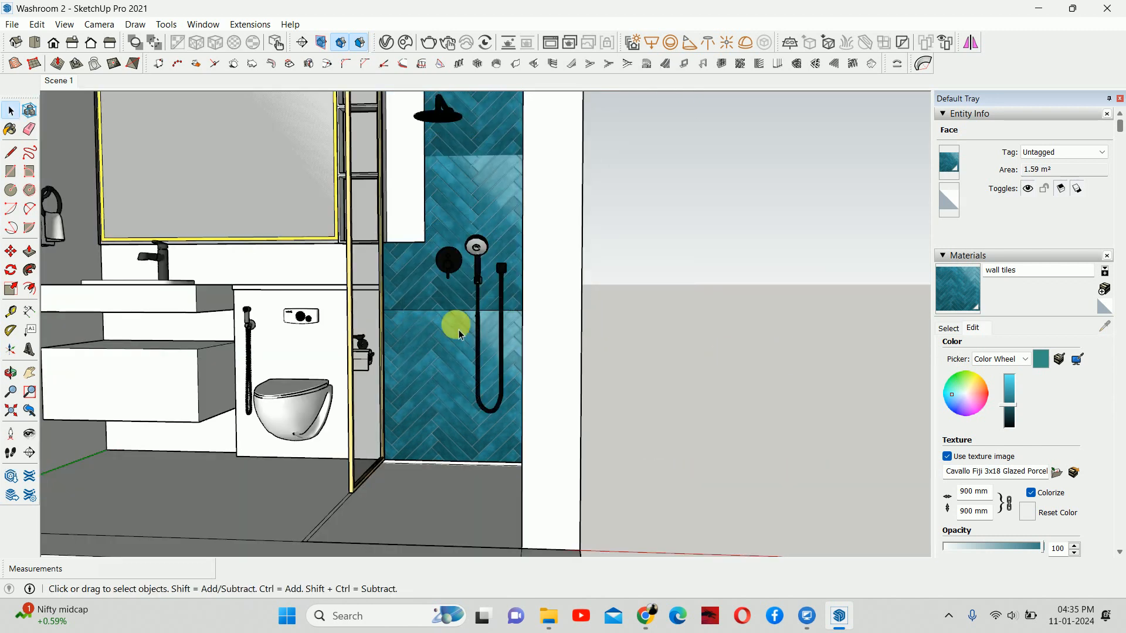
Shift the upper tiled face's texture slightly downward to align its herringbone joints with the section below the seam.
scroll(422, 317, "up", 4)
scroll(437, 325, "up", 6)
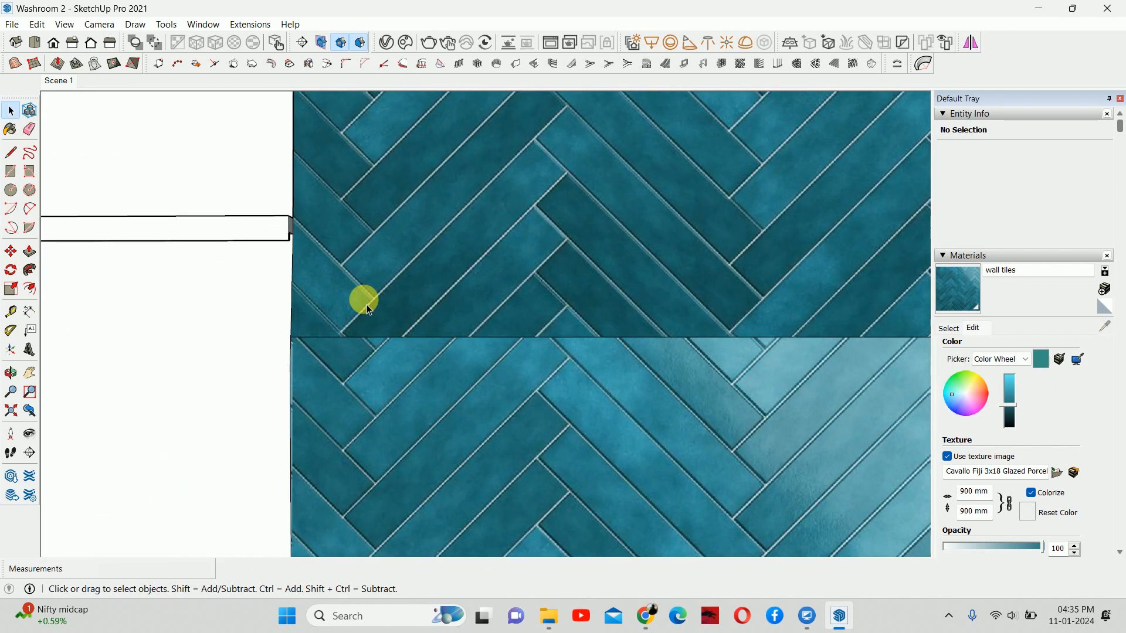
scroll(372, 306, "up", 1)
right_click(382, 299)
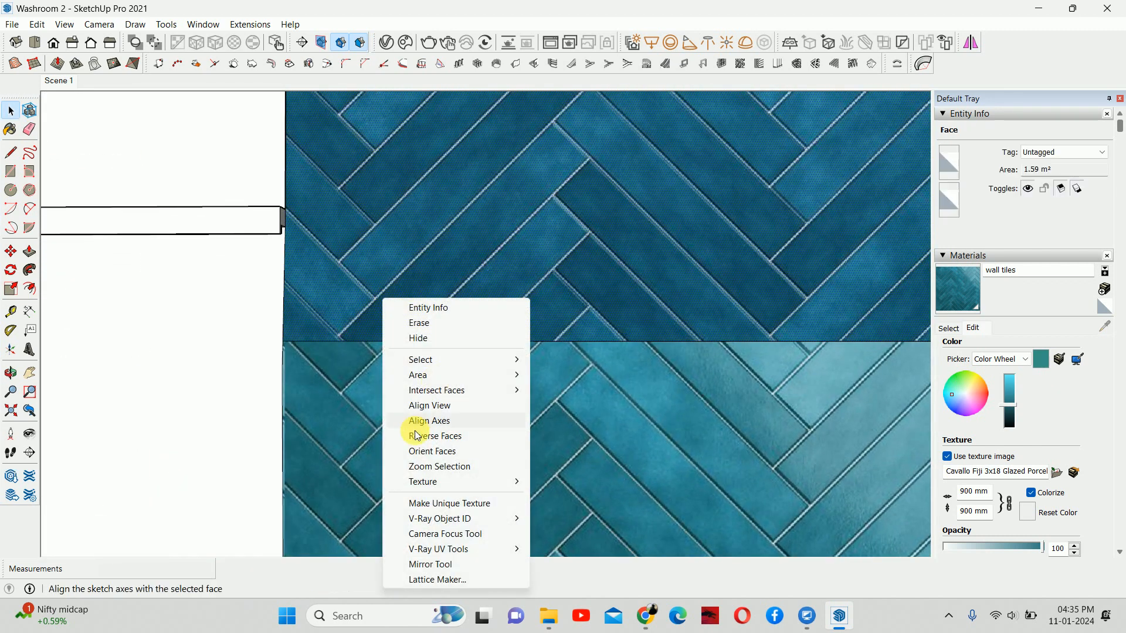
mouse_move(463, 481)
left_click(566, 481)
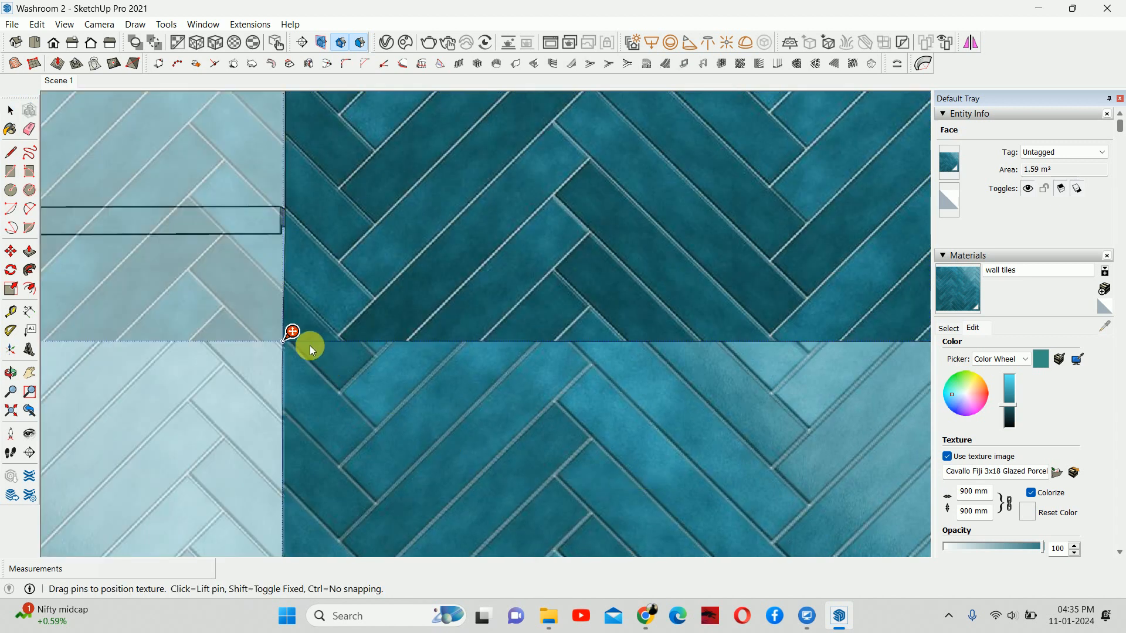
left_click_drag(293, 333, 297, 383)
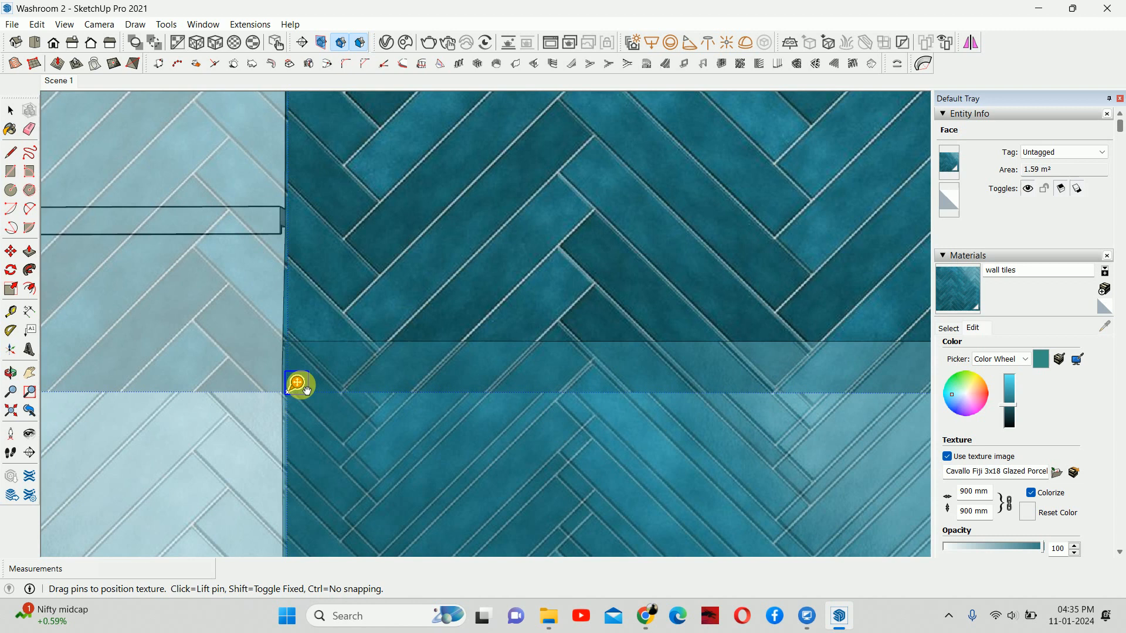
right_click(377, 282)
left_click(404, 276)
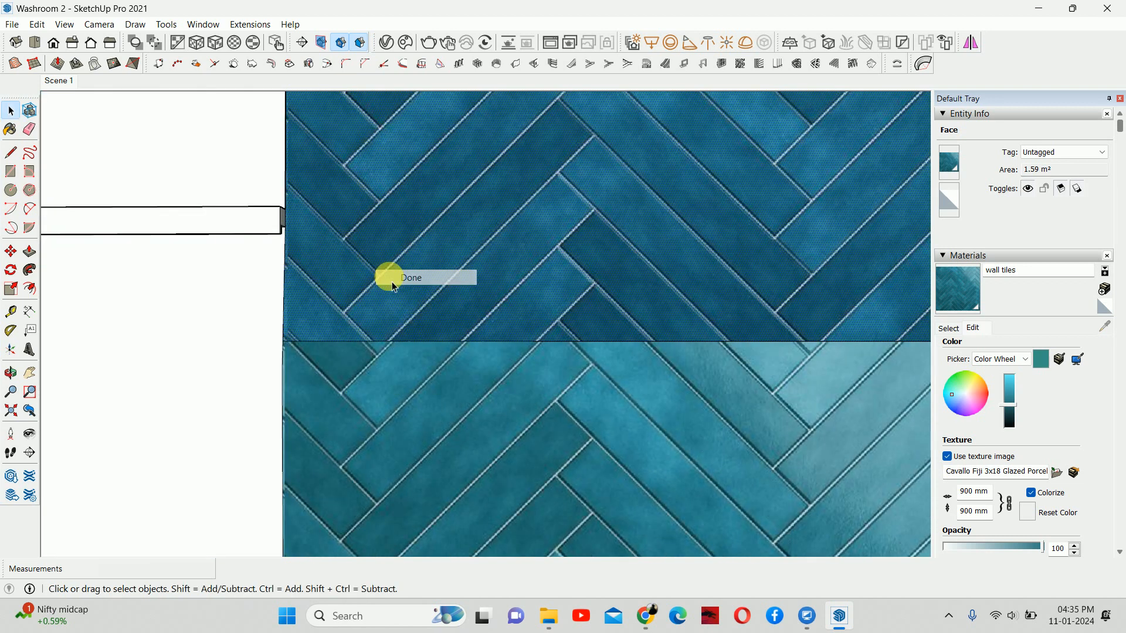
Draw a horizontal line along the next texture seam from the tiled wall's right edge to the niche.
scroll(368, 312, "down", 6)
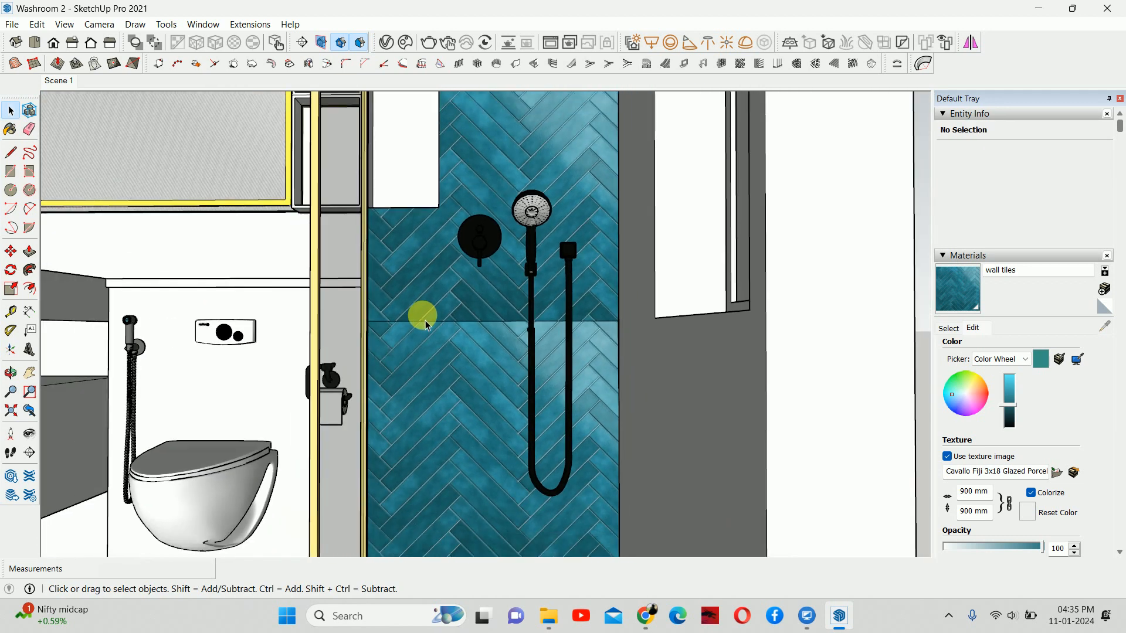
scroll(543, 287, "down", 2)
middle_click_drag(520, 276, 502, 329)
scroll(494, 352, "up", 1)
scroll(495, 351, "up", 5)
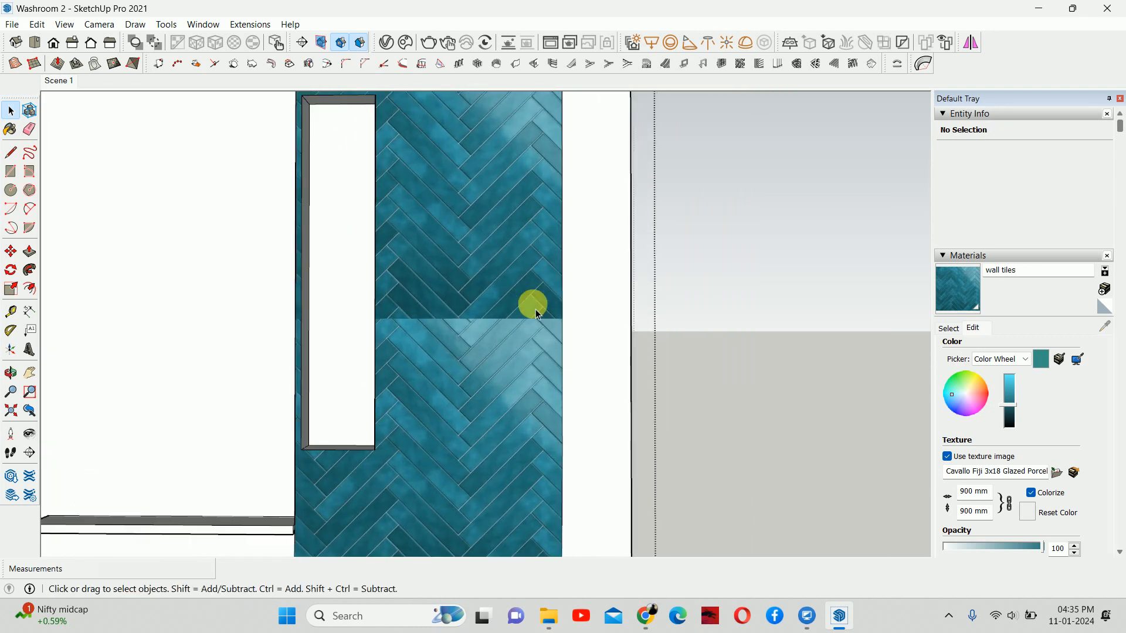
key("l")
left_click(565, 321)
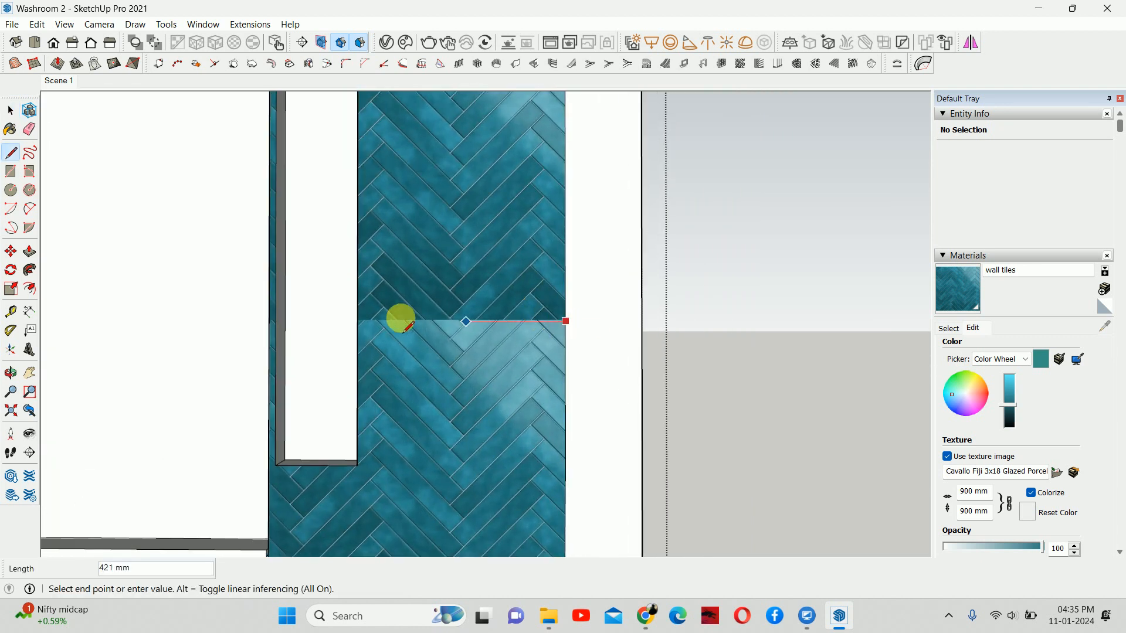
left_click(354, 317)
key("space")
scroll(460, 321, "up", 1)
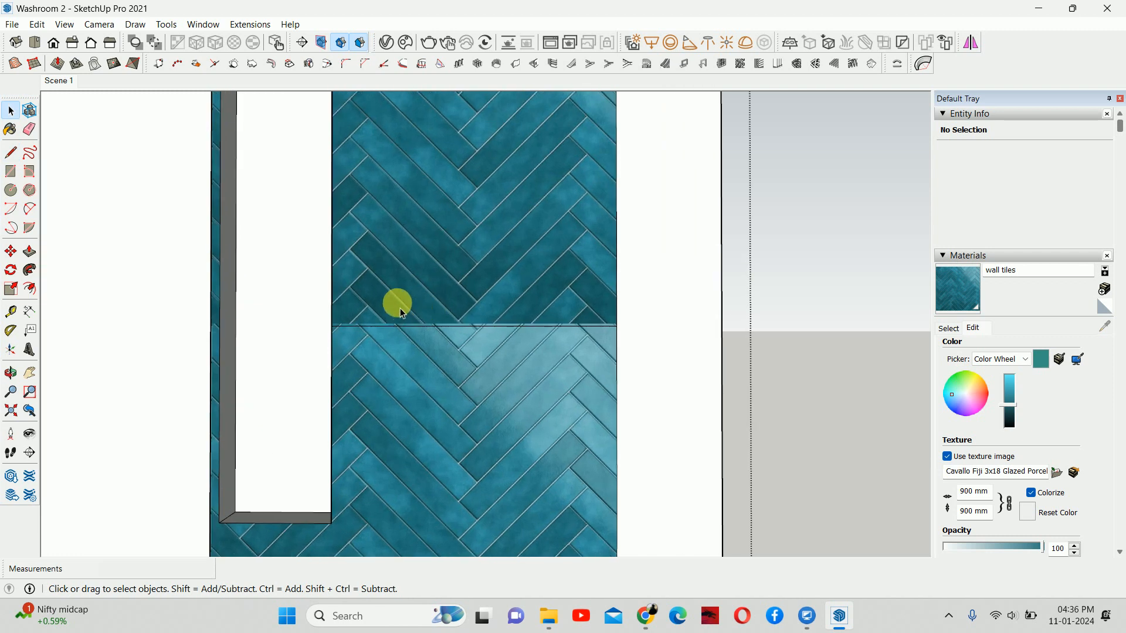
Extend the upper seam line across the niche opening to the tiled wall's left edge.
right_click(397, 307)
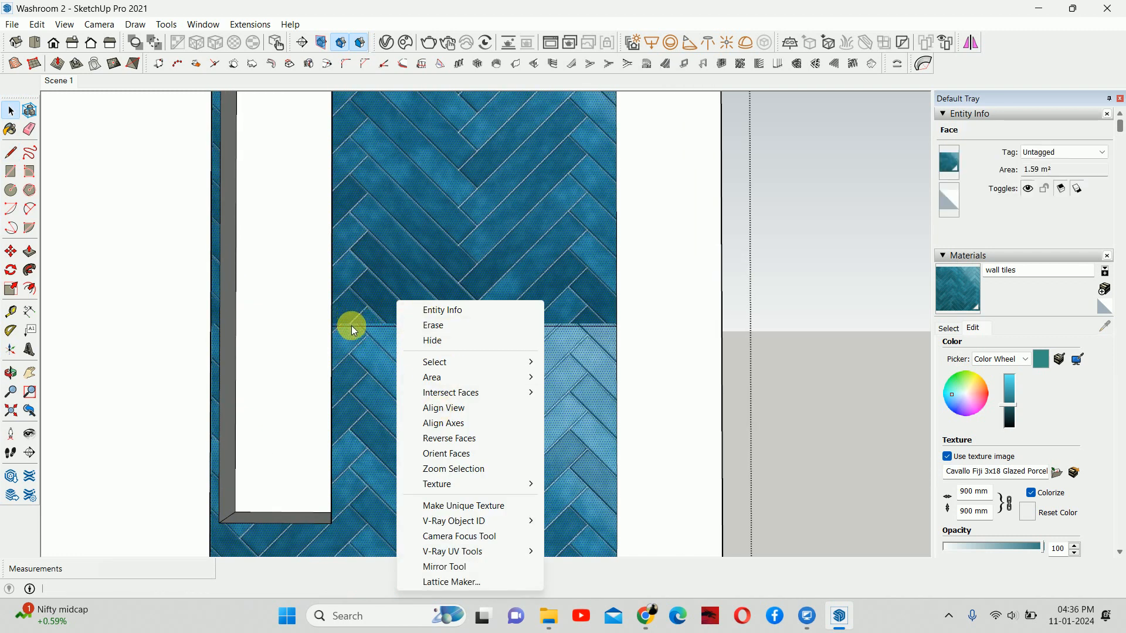
left_click(222, 326)
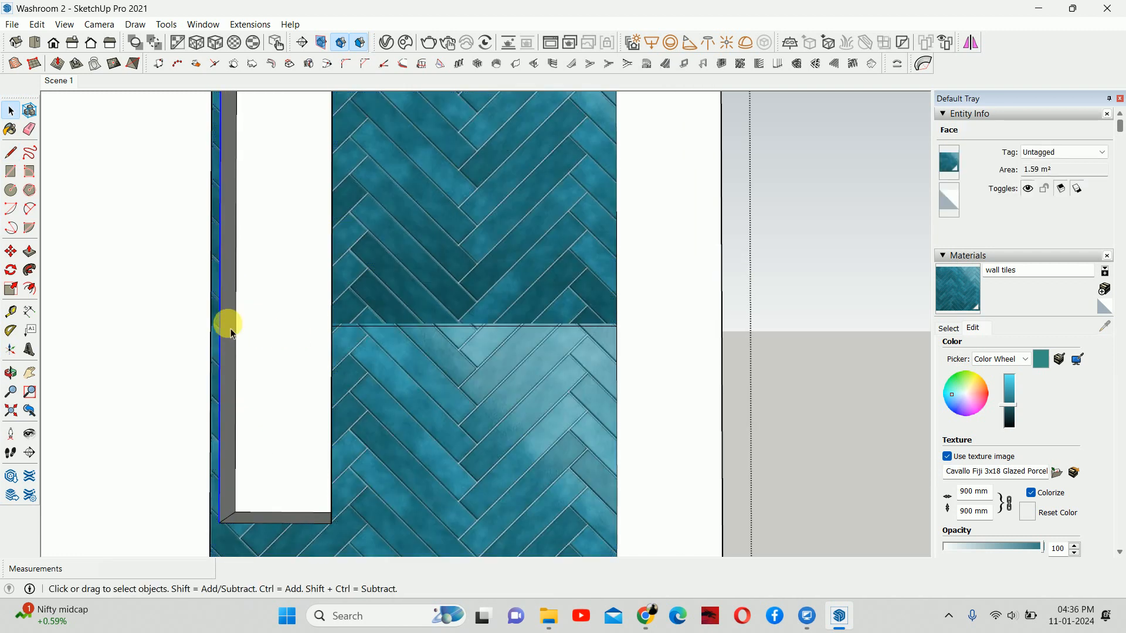
key("l")
left_click(332, 326)
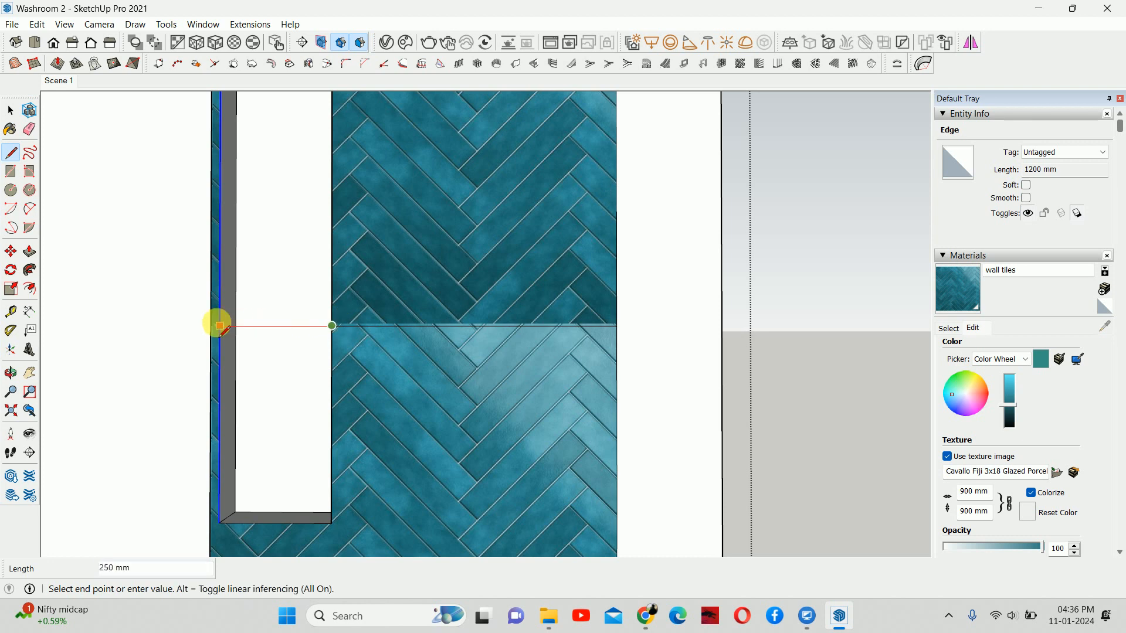
left_click(211, 326)
key("space")
Delete the two new faces covering the niche opening and the line segment crossing it.
left_click(261, 361)
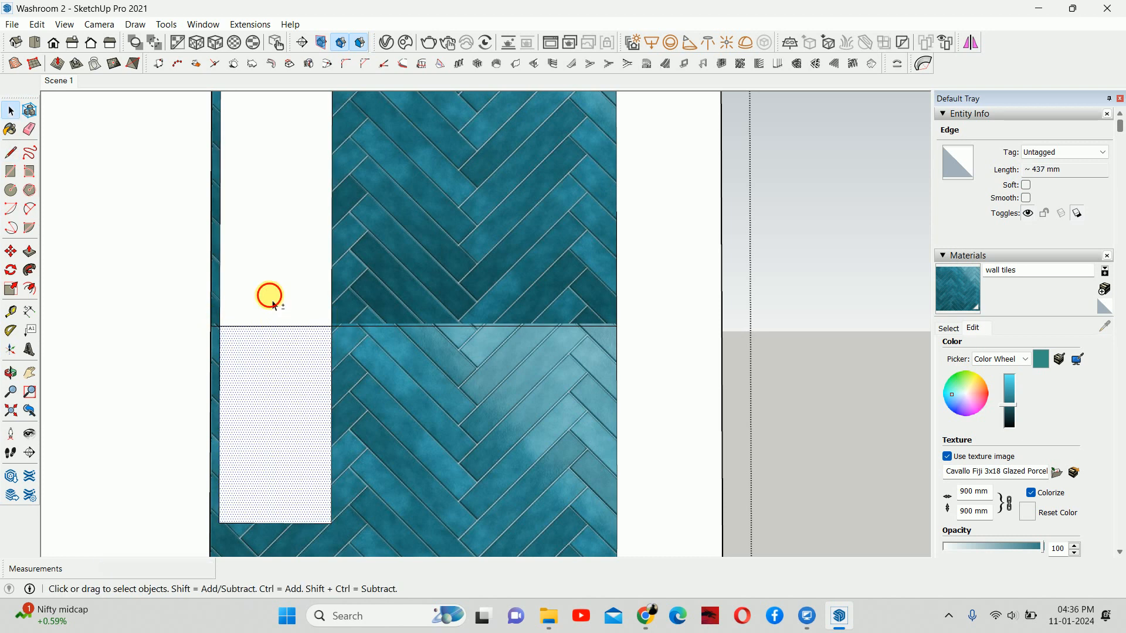
key("Delete")
left_click(299, 334)
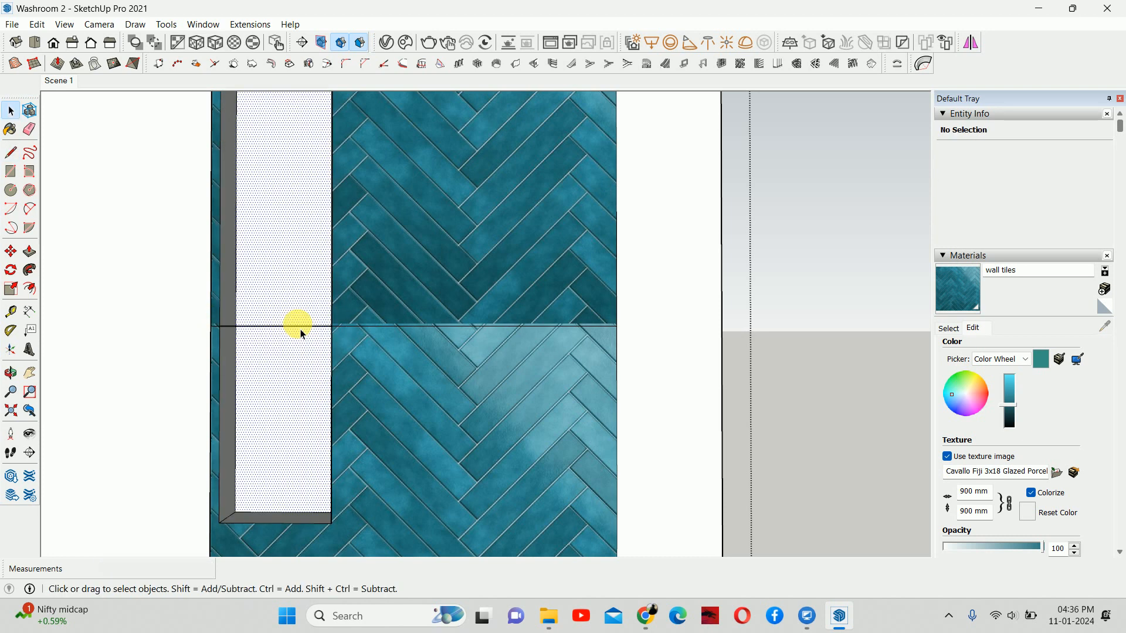
left_click(302, 326)
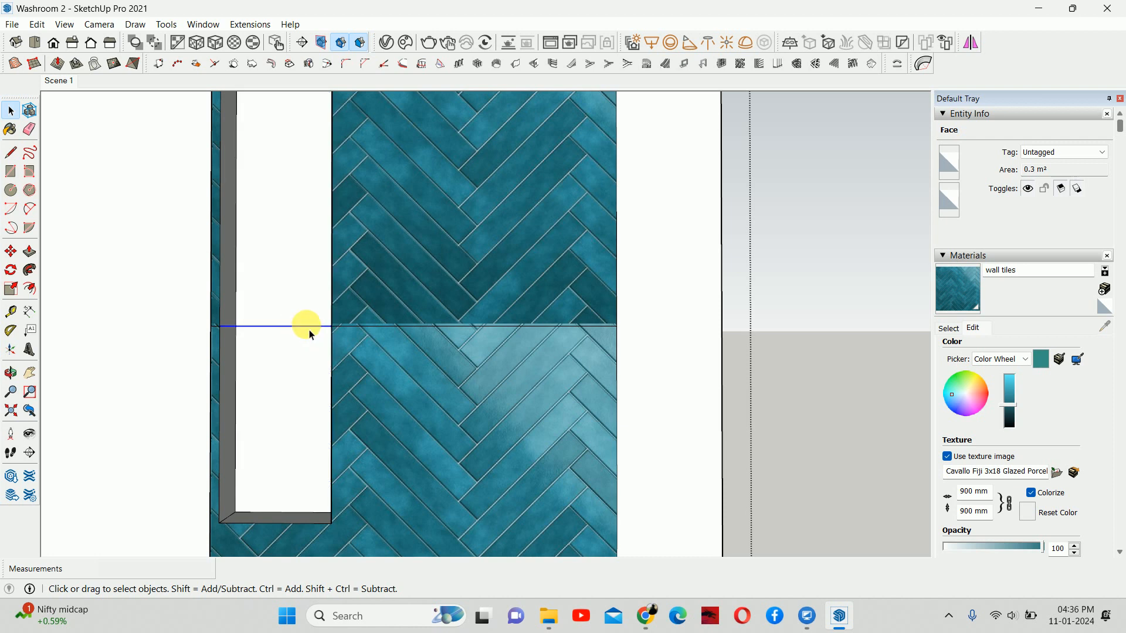
Try shifting the upper tiled face's texture slightly right and down to match the herringbone joints below the seam.
left_click(411, 358)
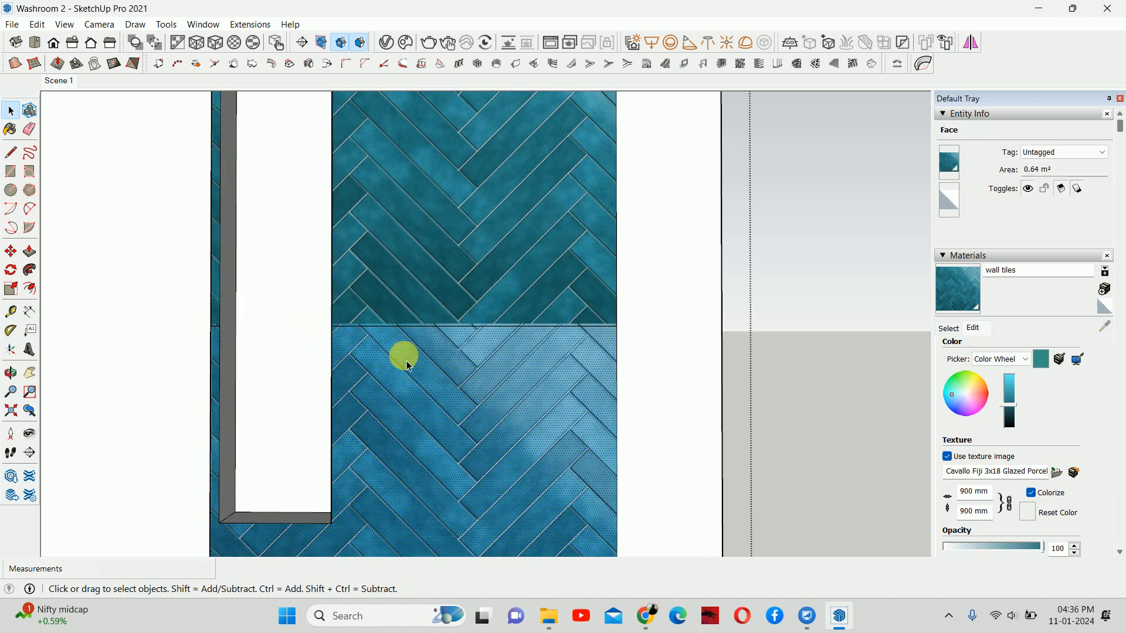
right_click(382, 284)
mouse_move(457, 470)
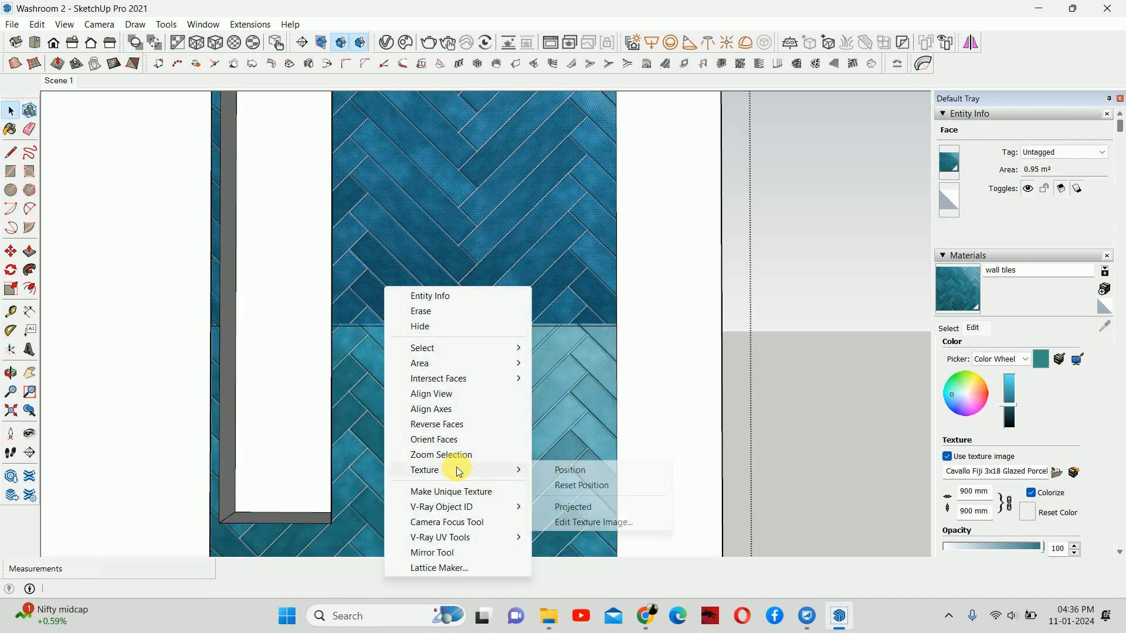
left_click(554, 468)
scroll(296, 284, "up", 2)
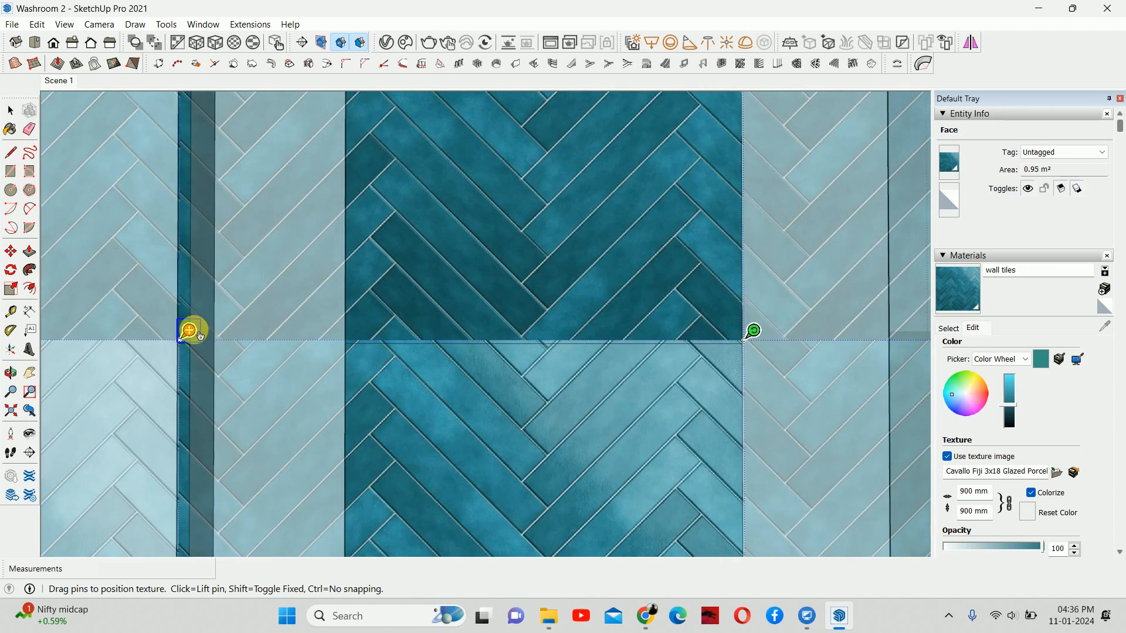
left_click_drag(192, 330, 208, 337)
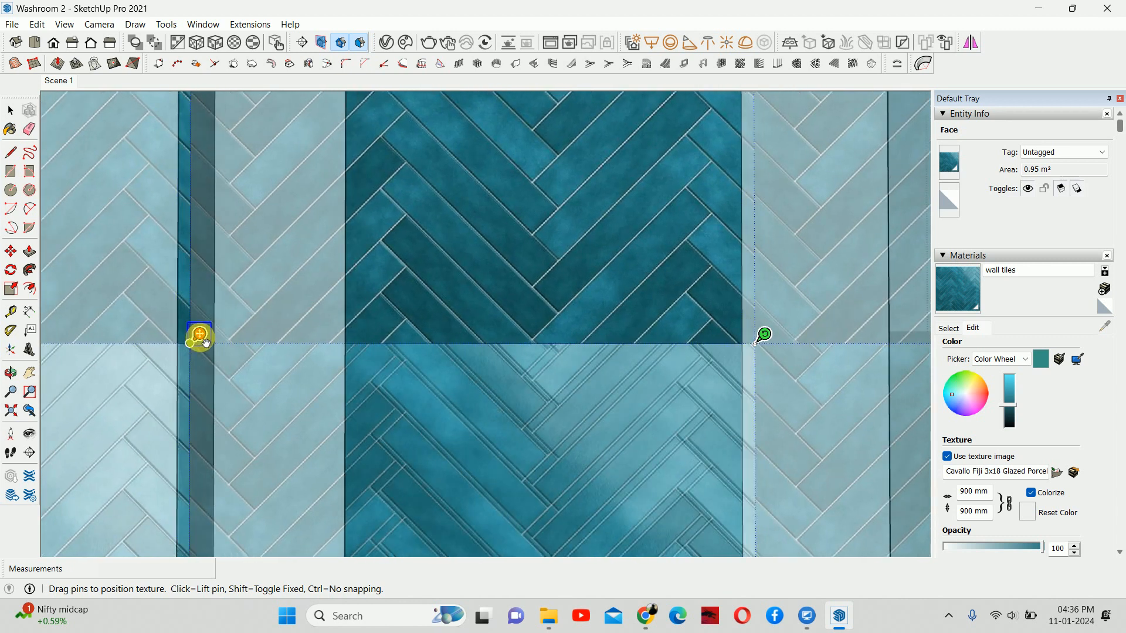
right_click(189, 304)
left_click(218, 311)
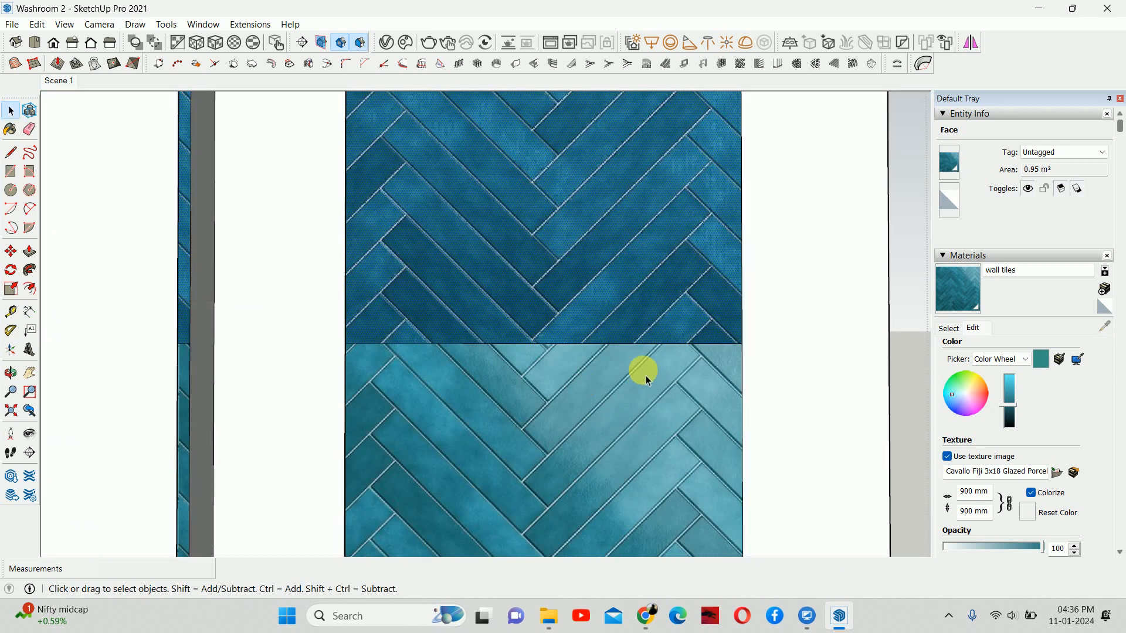
Try moving the upper face's texture back to the left along the seam.
right_click(408, 317)
mouse_move(445, 489)
left_click(590, 489)
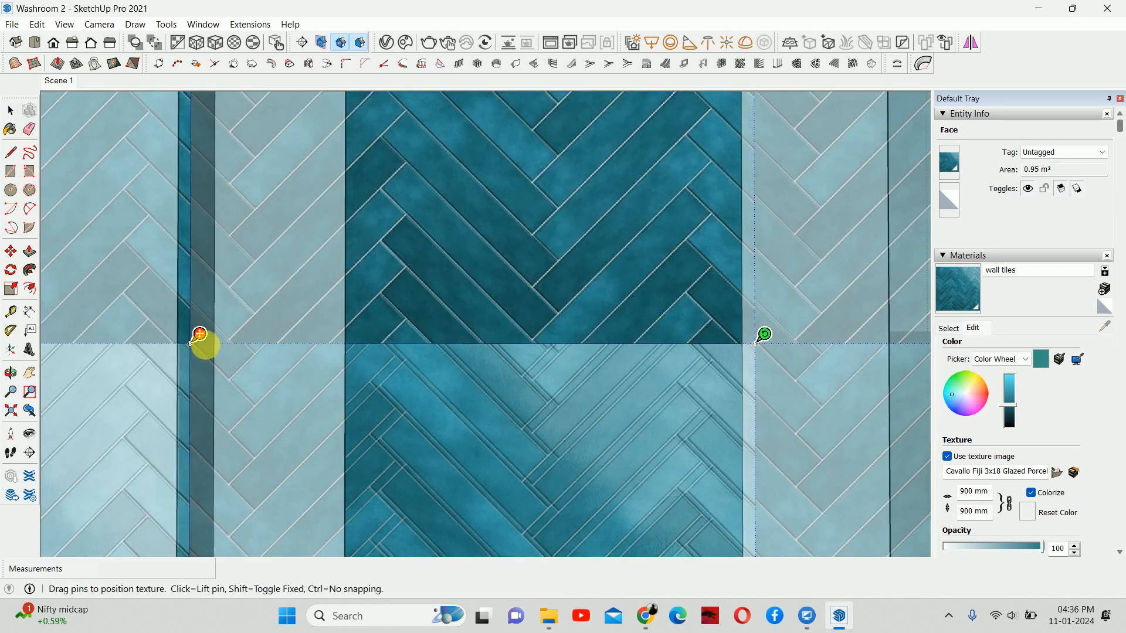
left_click_drag(199, 344, 180, 345)
right_click(180, 304)
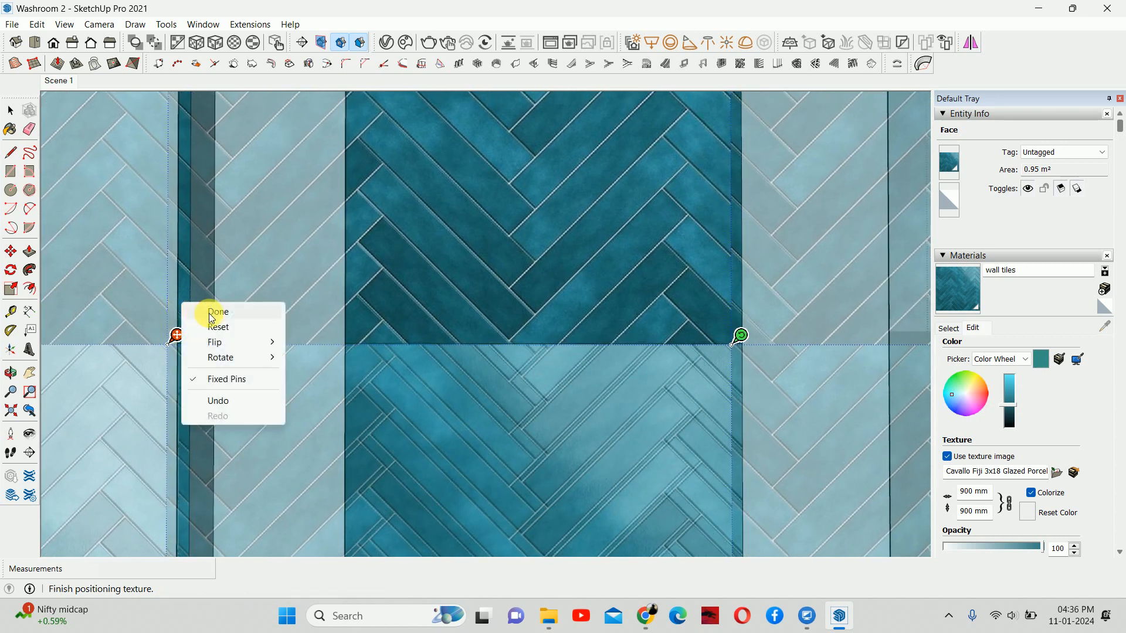
left_click(207, 312)
scroll(623, 357, "down", 2)
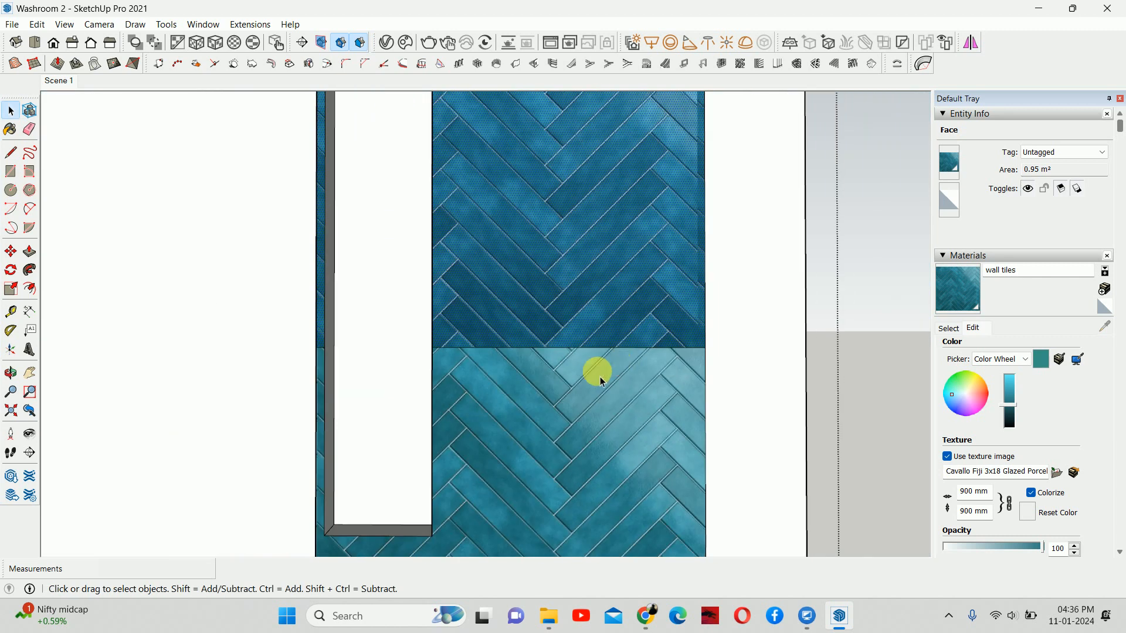
Sample the wall tiles material from the face below the seam and repaint the upper tiled face with it.
key("b")
key("alt")
left_click(503, 392, "alt")
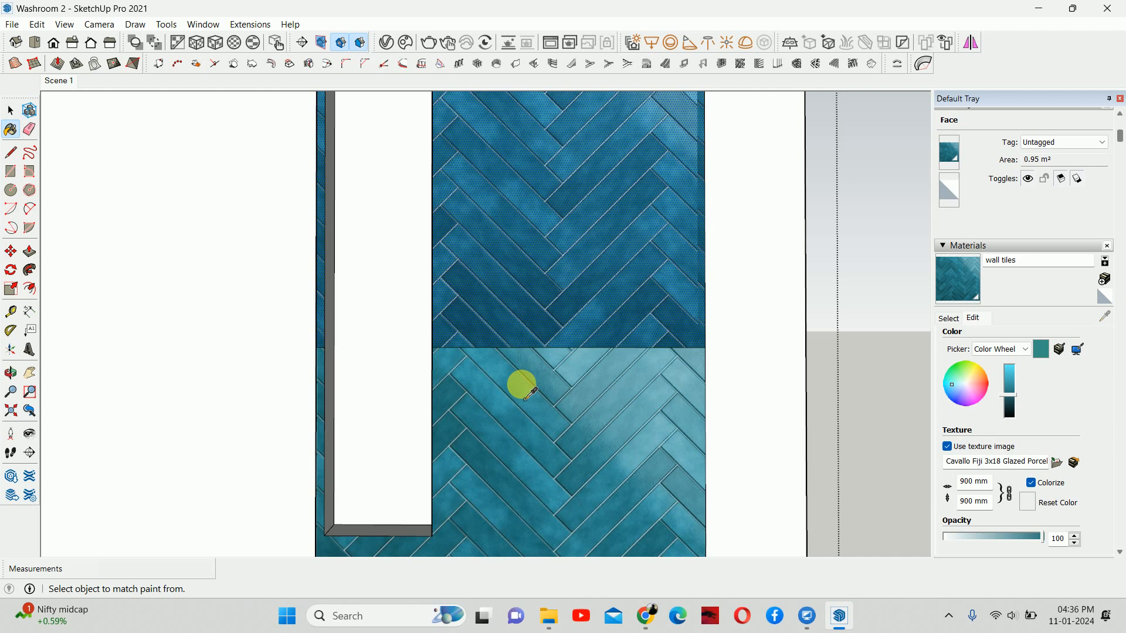
left_click(520, 291)
key("space")
right_click(499, 303)
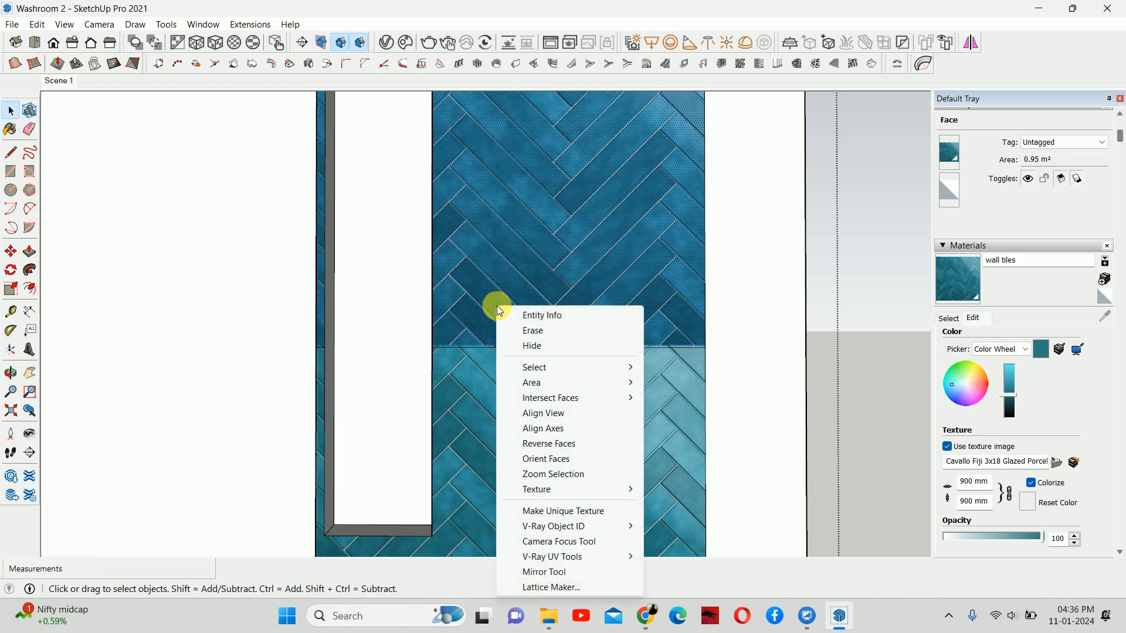
left_click(574, 512)
Shift the repainted upper face's texture slightly right along the seam so its herringbone joints meet the tiles below.
middle_click_drag(483, 317, 544, 400)
scroll(542, 395, "up", 1)
right_click(421, 254)
mouse_move(493, 437)
left_click(604, 438)
left_click_drag(240, 302, 253, 306)
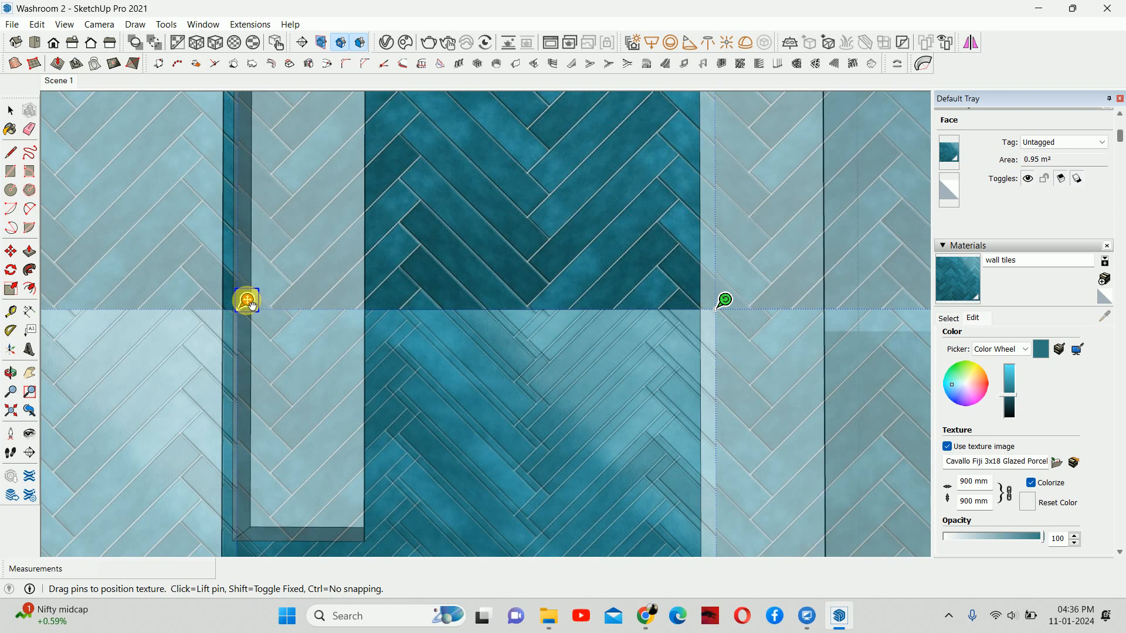
right_click(441, 257)
left_click(459, 260)
Enlarge the wall tiles texture, trying 1200 mm before setting its width and height to 1000 mm.
scroll(485, 294, "down", 8)
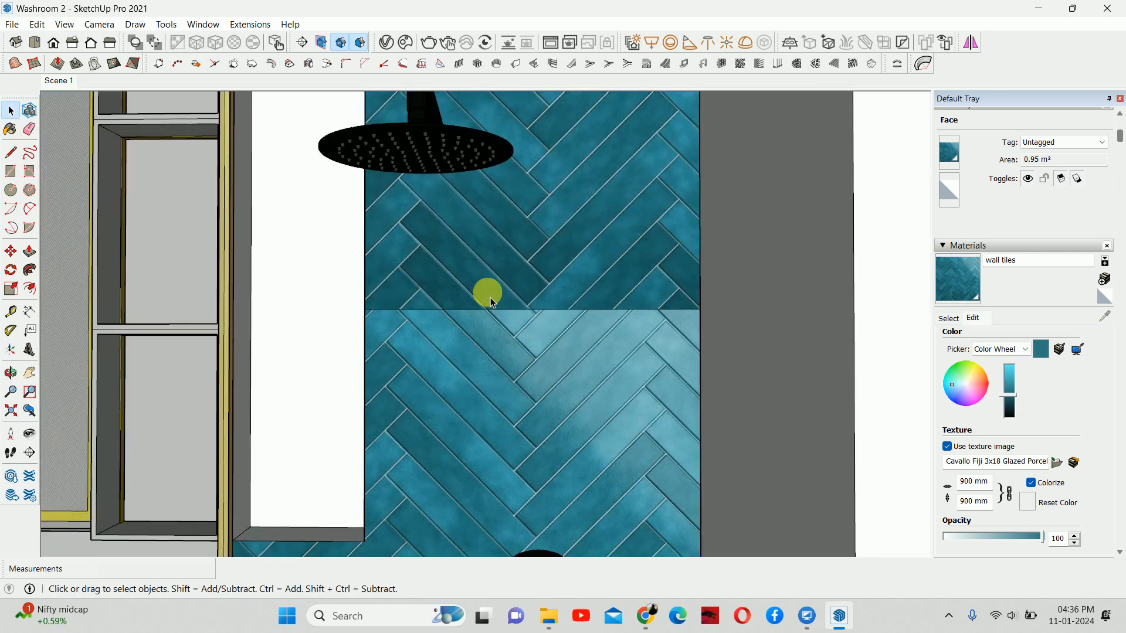
scroll(502, 299, "down", 3)
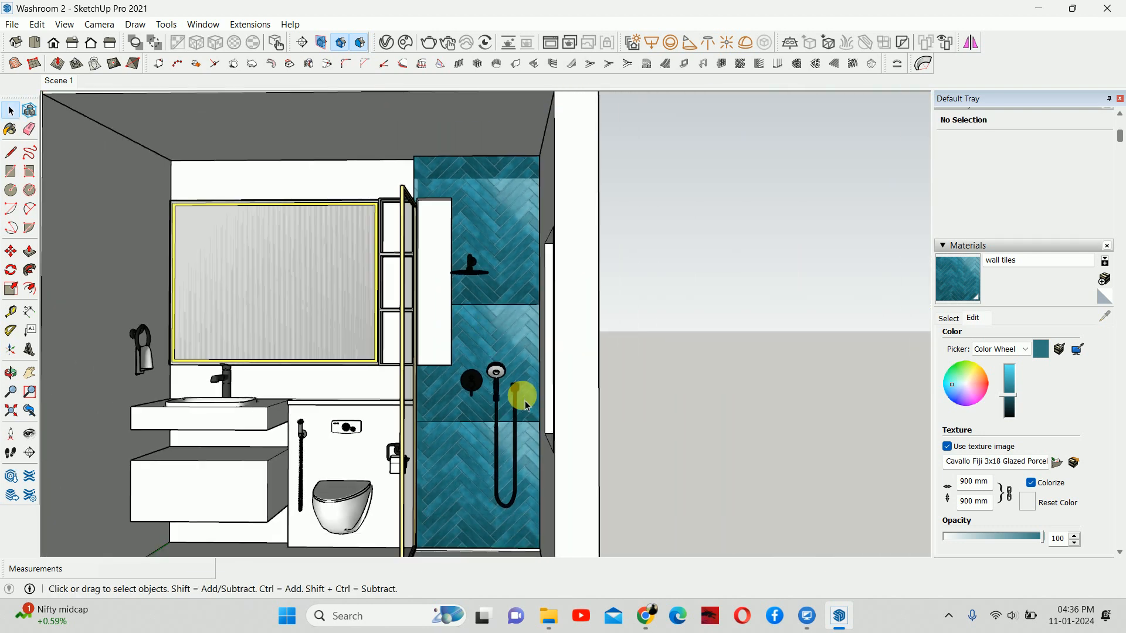
scroll(519, 394, "up", 2)
mouse_move(511, 469)
middle_mouse_down("shift")
mouse_move(509, 276)
mouse_move(480, 341)
mouse_move(485, 387)
middle_mouse_up("shift")
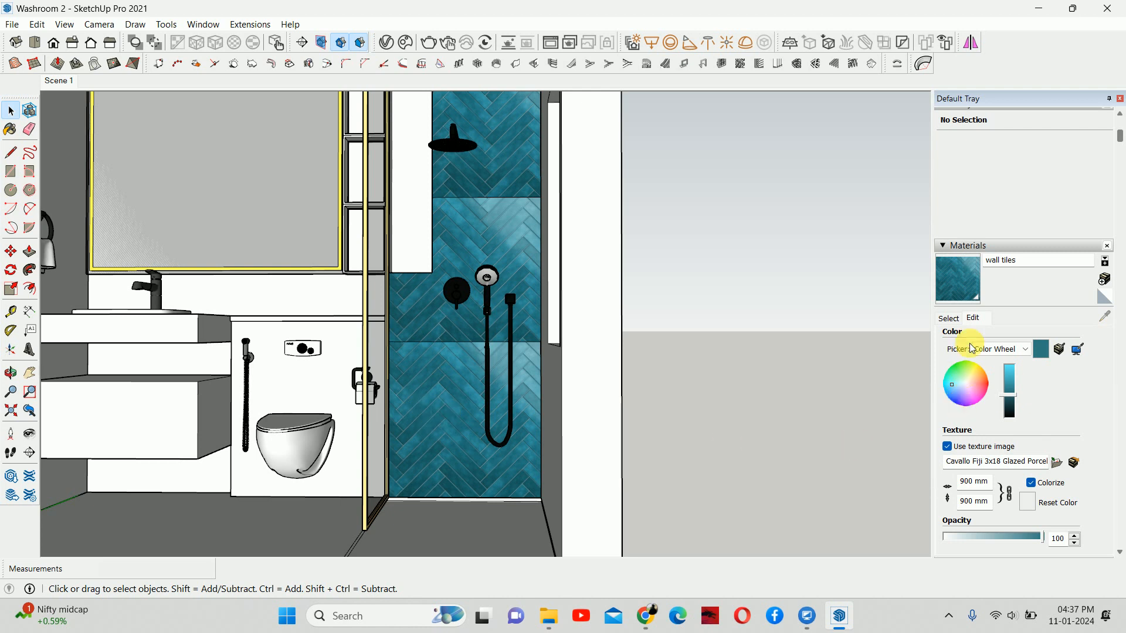
scroll(968, 469, "down", 2)
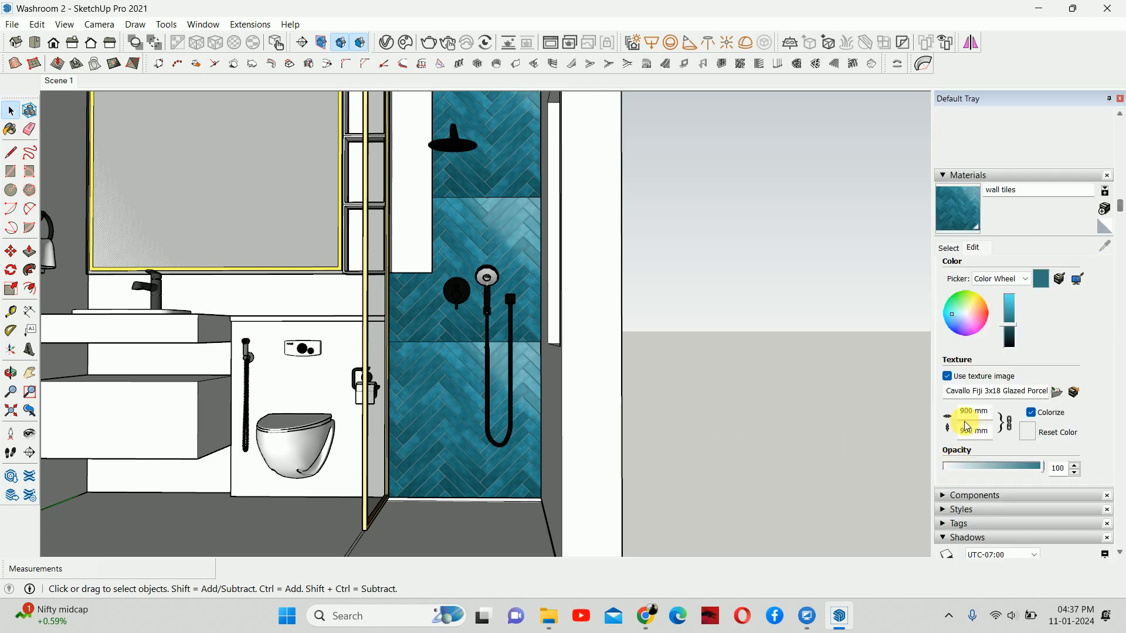
left_click(968, 412)
type("1200")
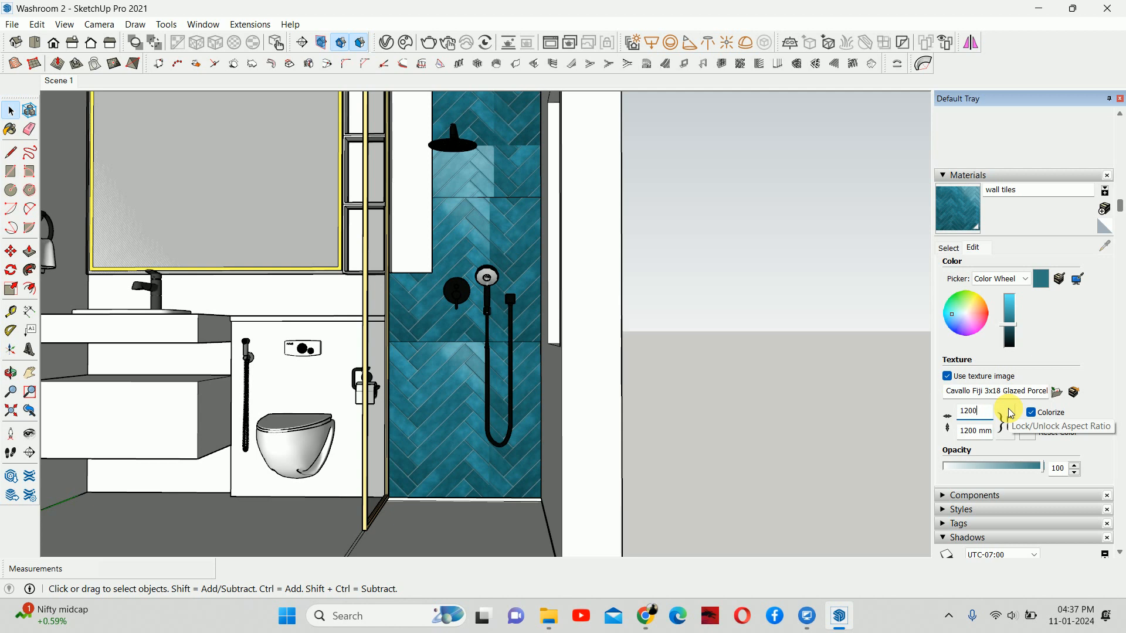
key("BackSpace")
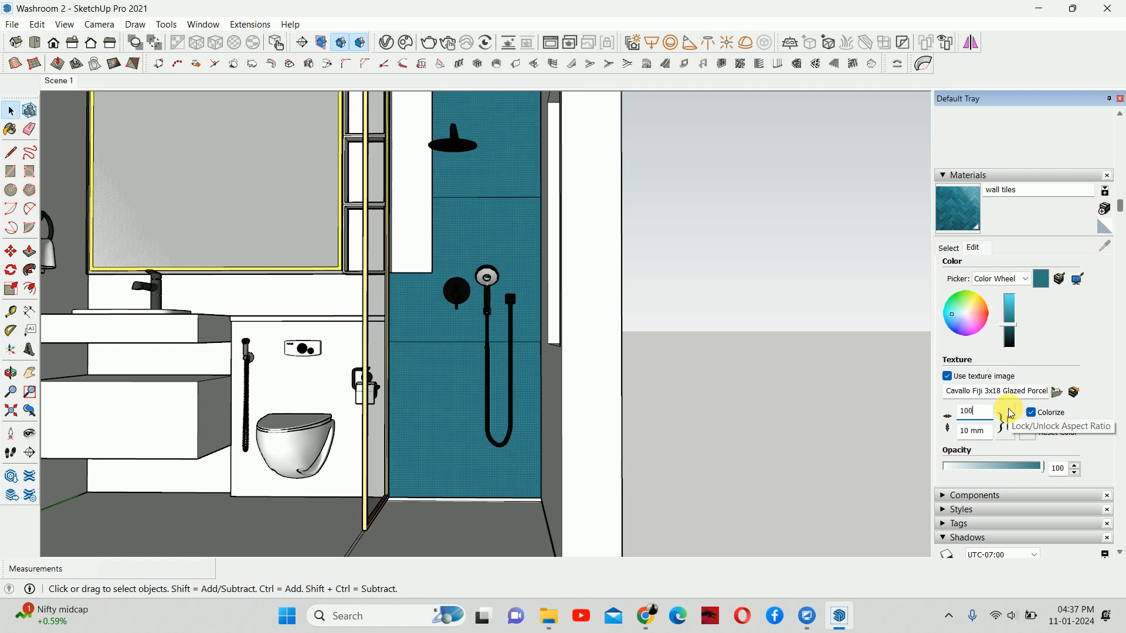
key("BackSpace")
key("BackSpace")
type("000")
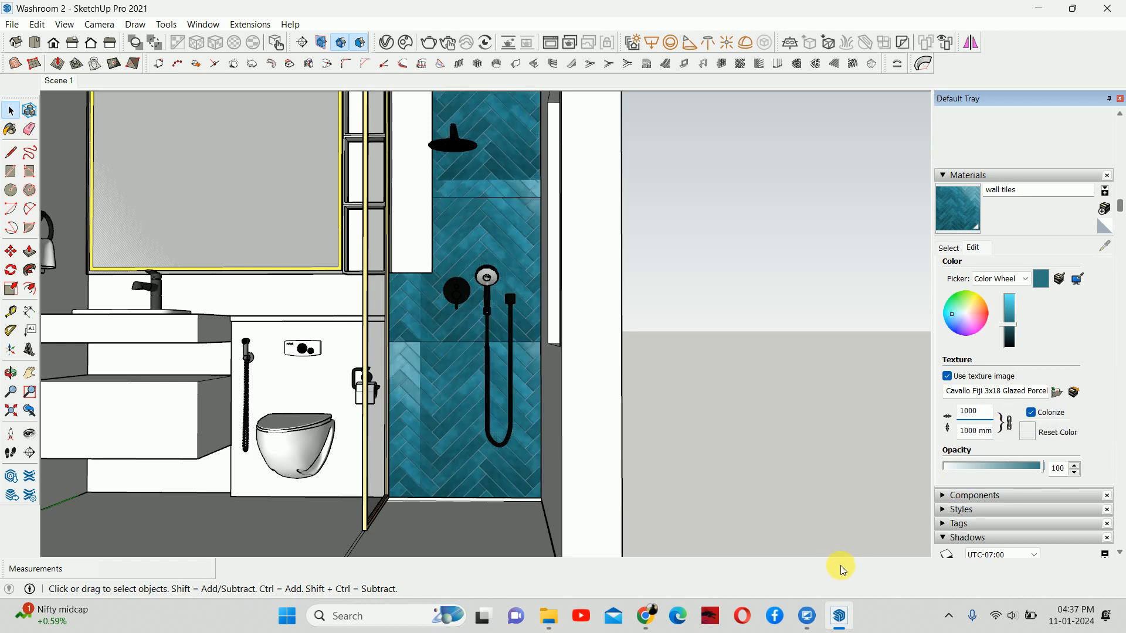
Position the lowest tiled face's texture so that a repeat starts at the face's lower-left corner.
double_click(500, 472)
right_click(495, 462)
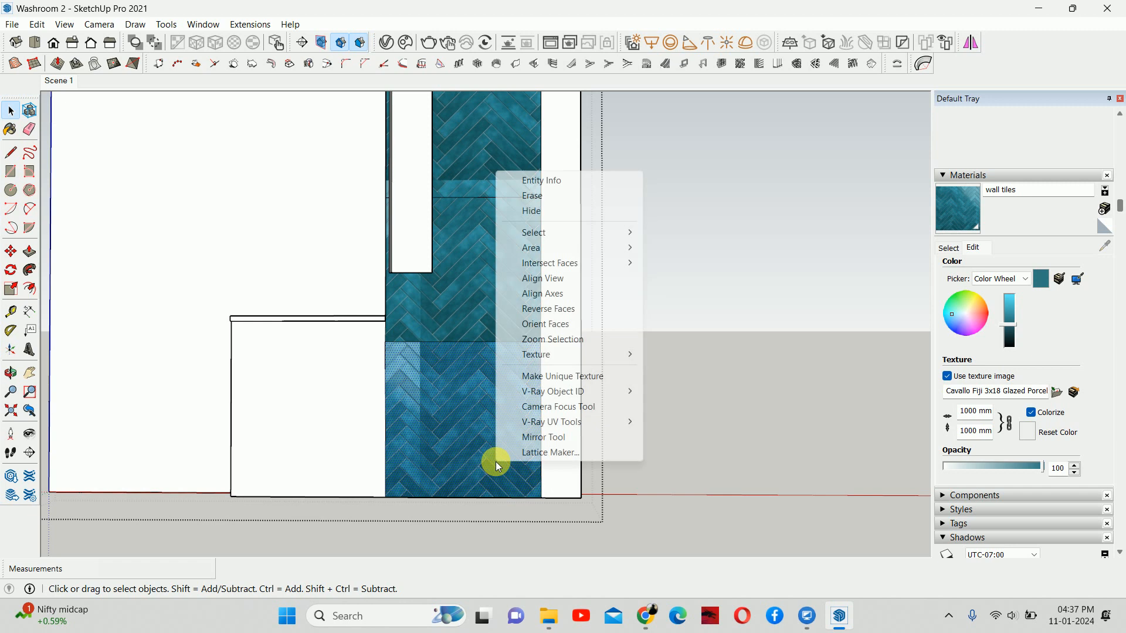
mouse_move(548, 352)
left_click(649, 354)
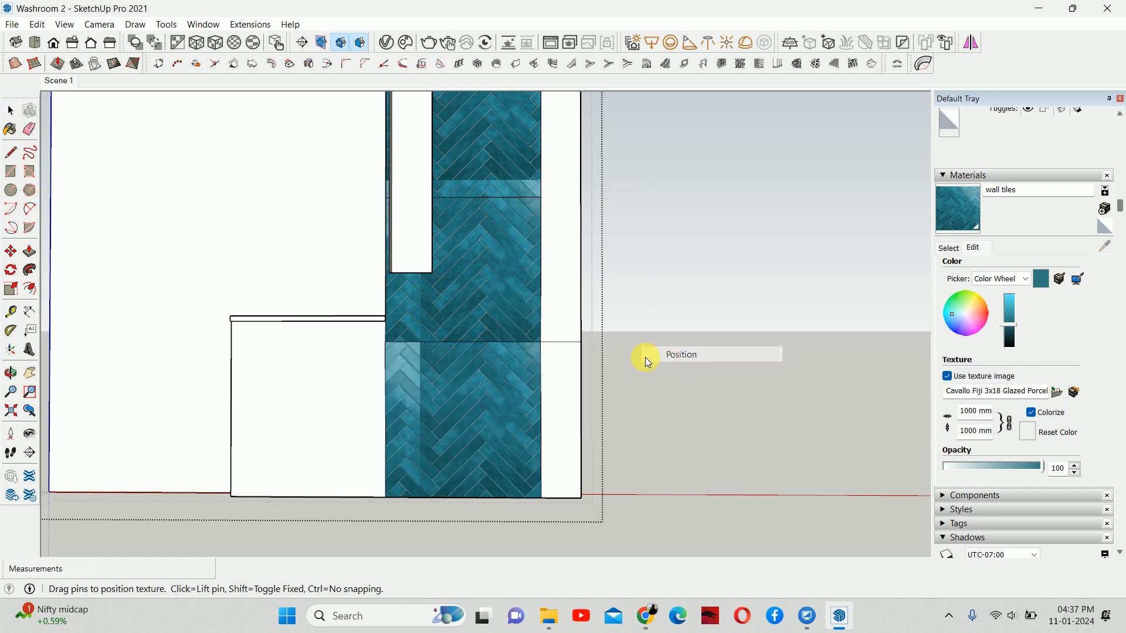
left_click_drag(427, 498, 395, 503)
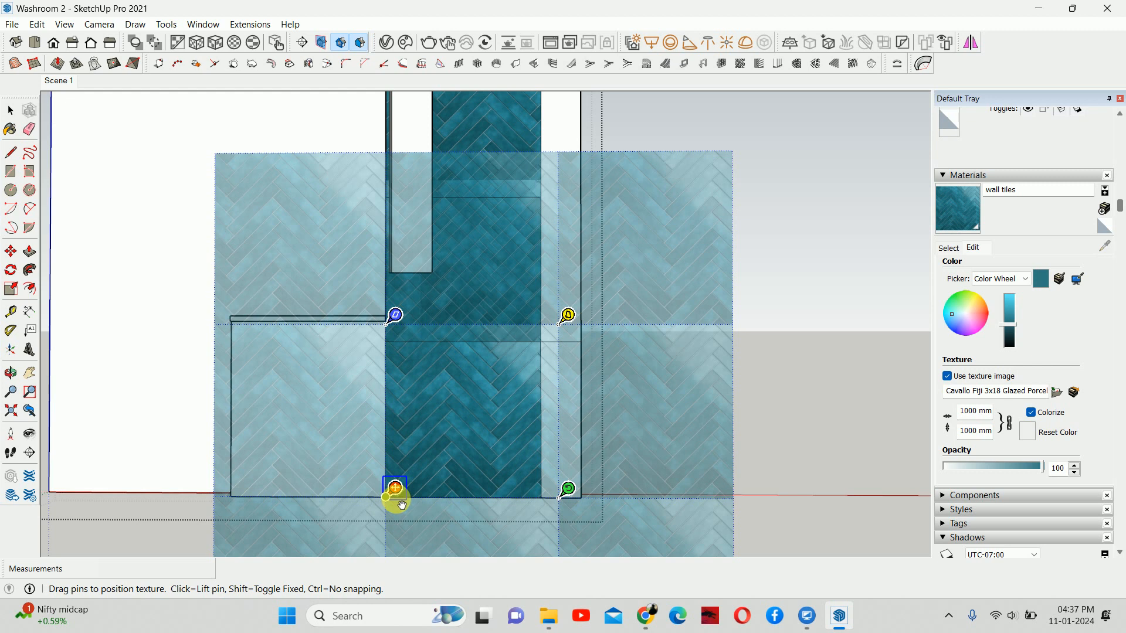
right_click(448, 440)
left_click(488, 447)
left_click(700, 428)
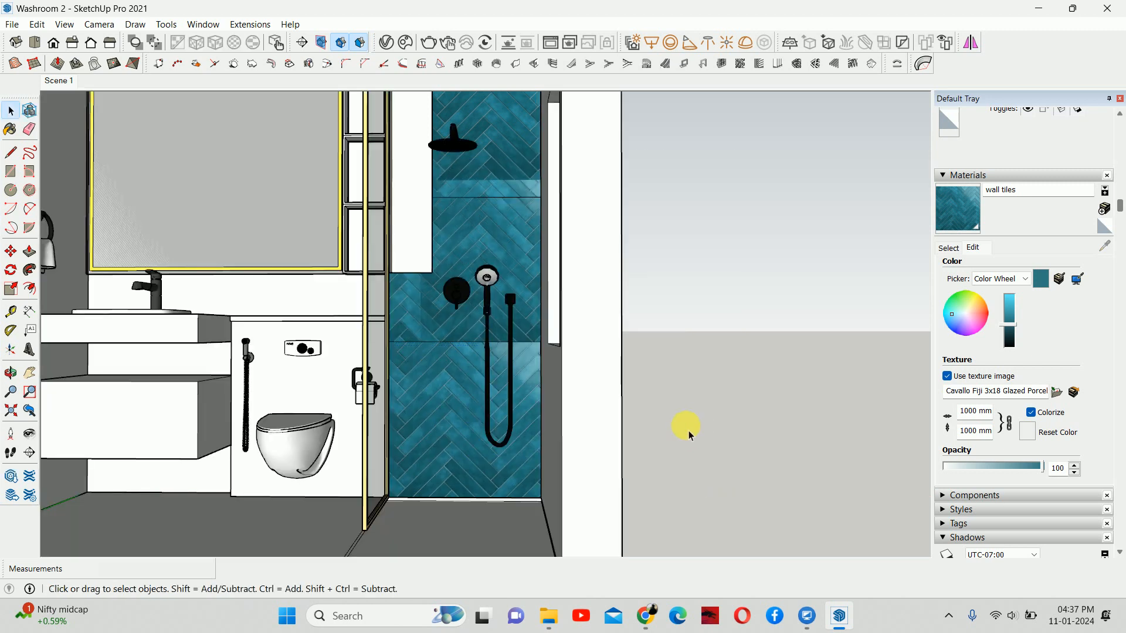
Switch to Pinterest in Chrome, open a teal herringbone tile pin among the related images, and download its image.
scroll(483, 427, "up", 2)
scroll(477, 416, "up", 1)
middle_click_drag(477, 409, 617, 581)
left_click(648, 617)
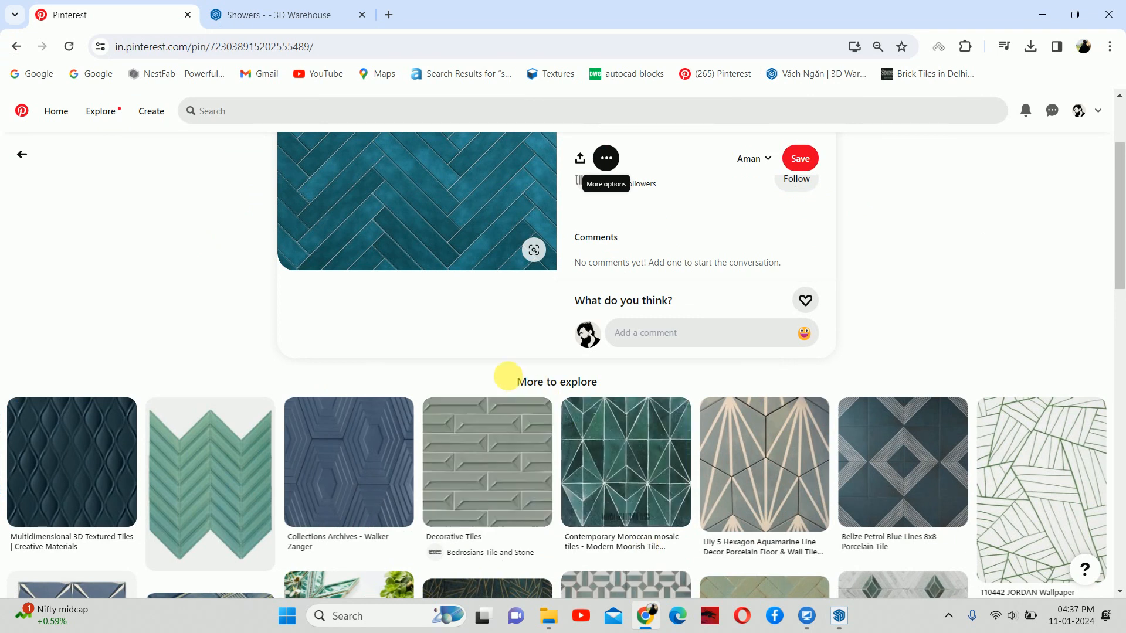
scroll(504, 375, "down", 5)
scroll(475, 353, "down", 1)
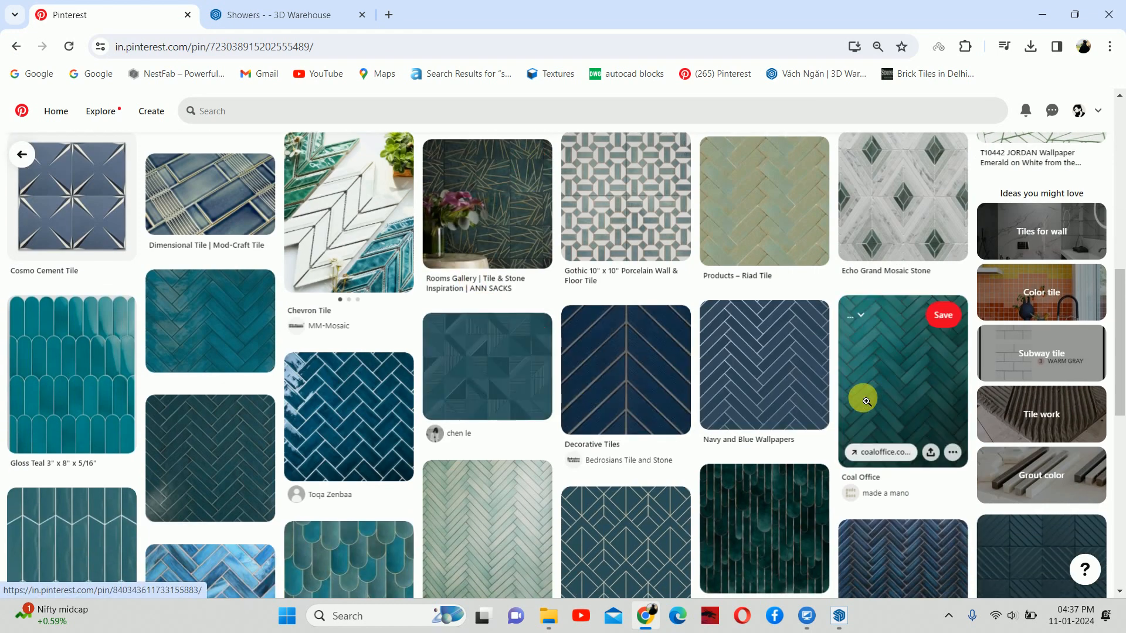
left_click(211, 332)
left_click(604, 172)
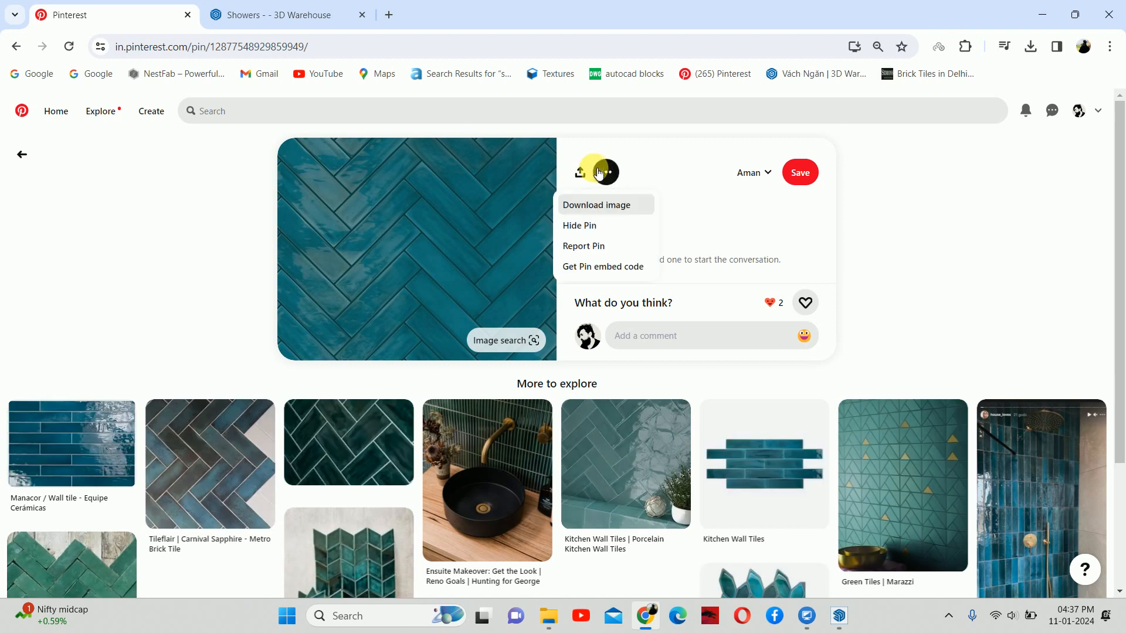
left_click(576, 207)
Return to SketchUp and load the download (12) image as the wall tiles material's diffuse bitmap in the V-Ray Asset Editor.
left_click(1046, 13)
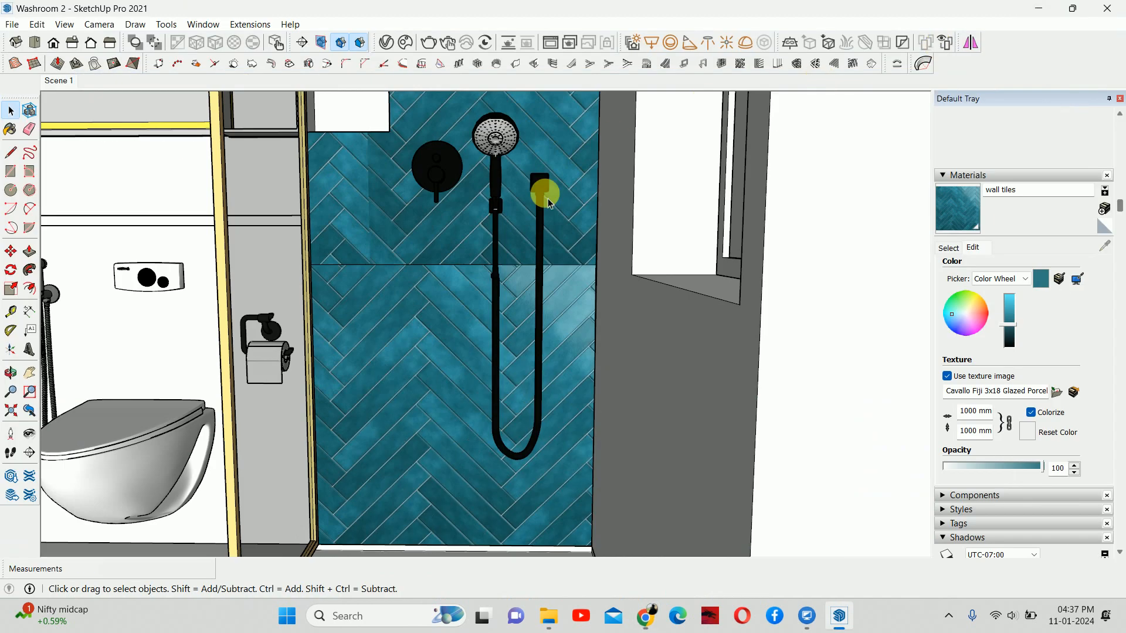
left_click(386, 43)
scroll(1063, 305, "up", 4)
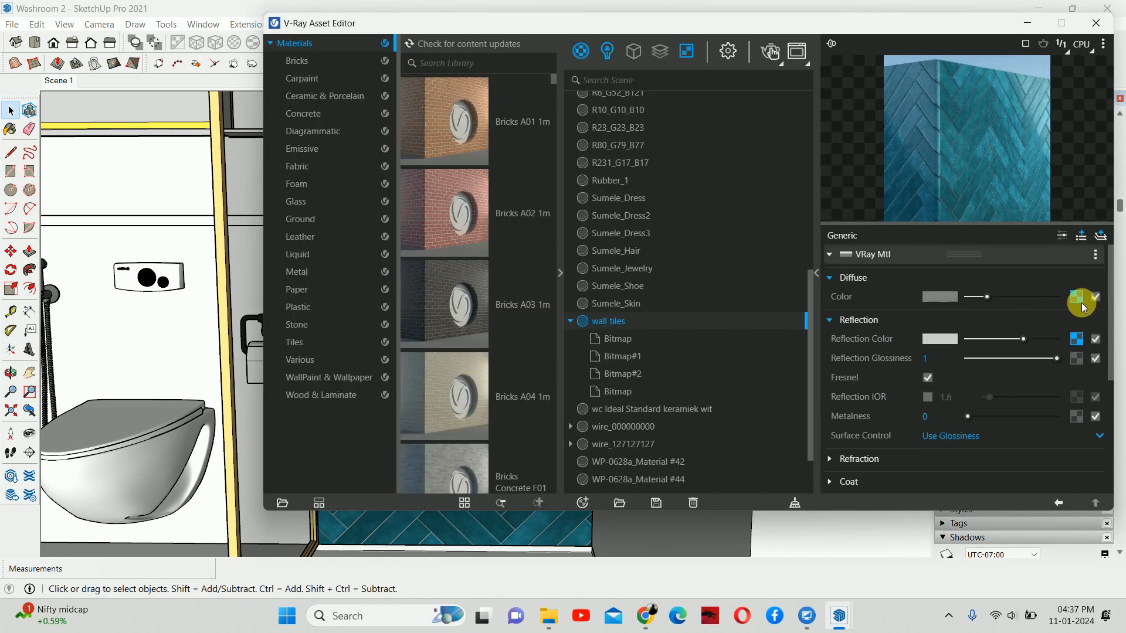
left_click(1077, 297)
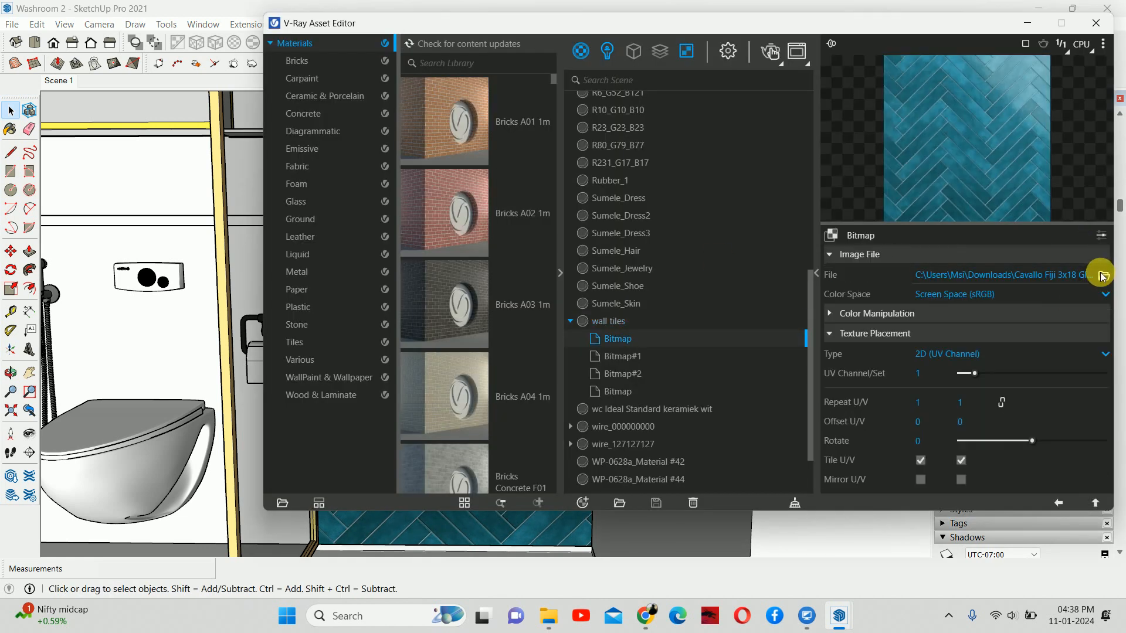
left_click(470, 196)
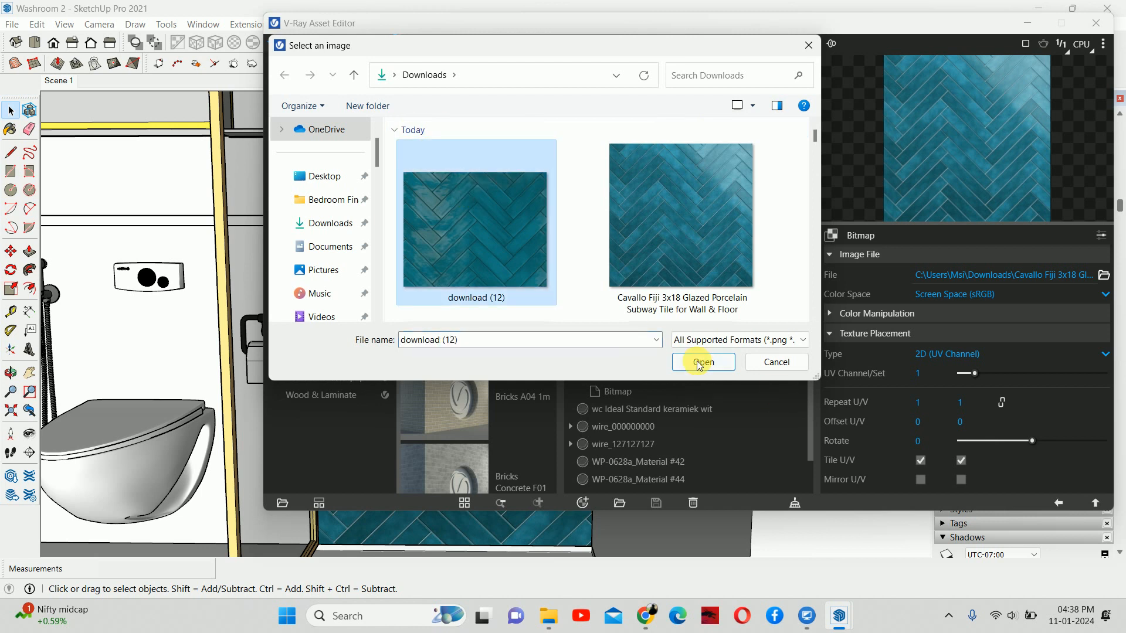
left_click(702, 430)
left_click(1052, 497)
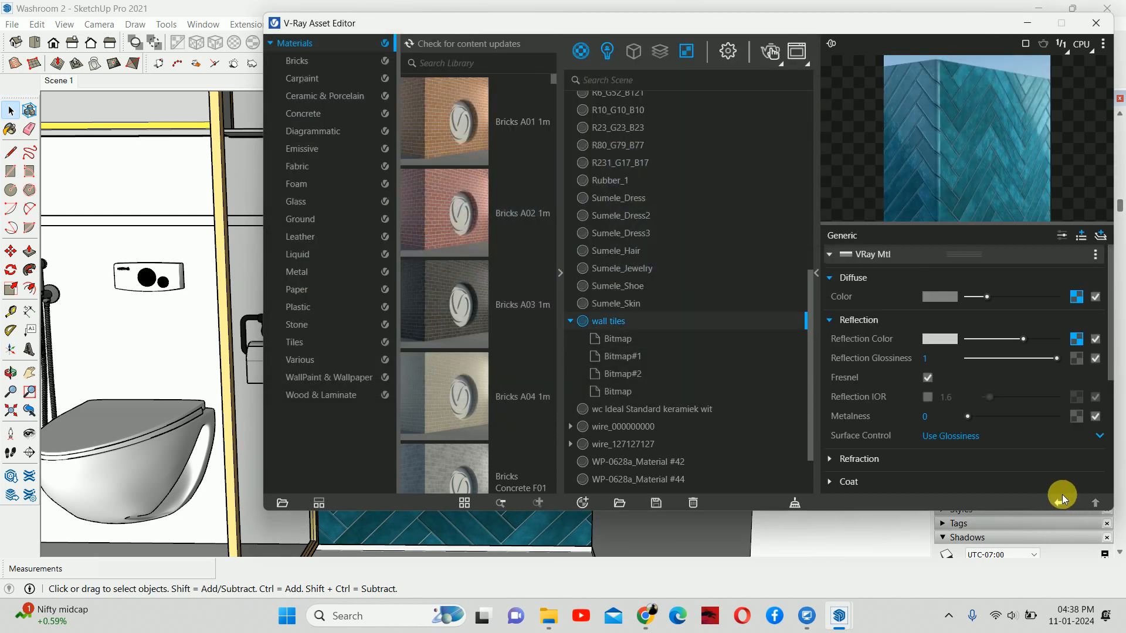
Replace the wall tiles material's reflection colour bitmap with the download (12) image.
left_click(1075, 339)
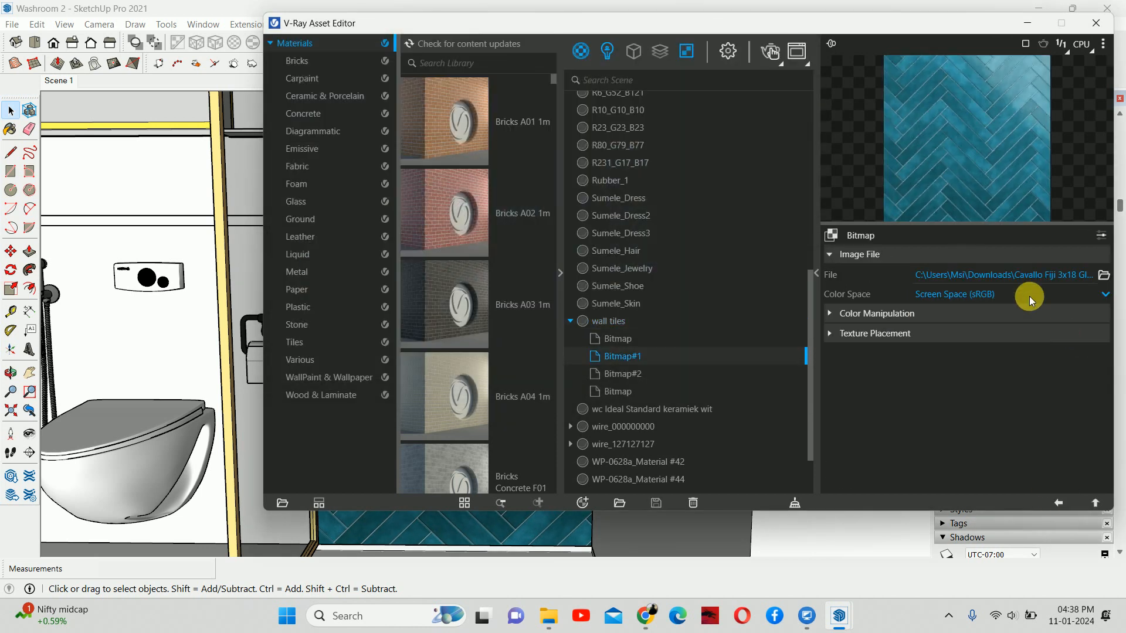
left_click(1102, 274)
left_click(440, 157)
left_click(712, 369)
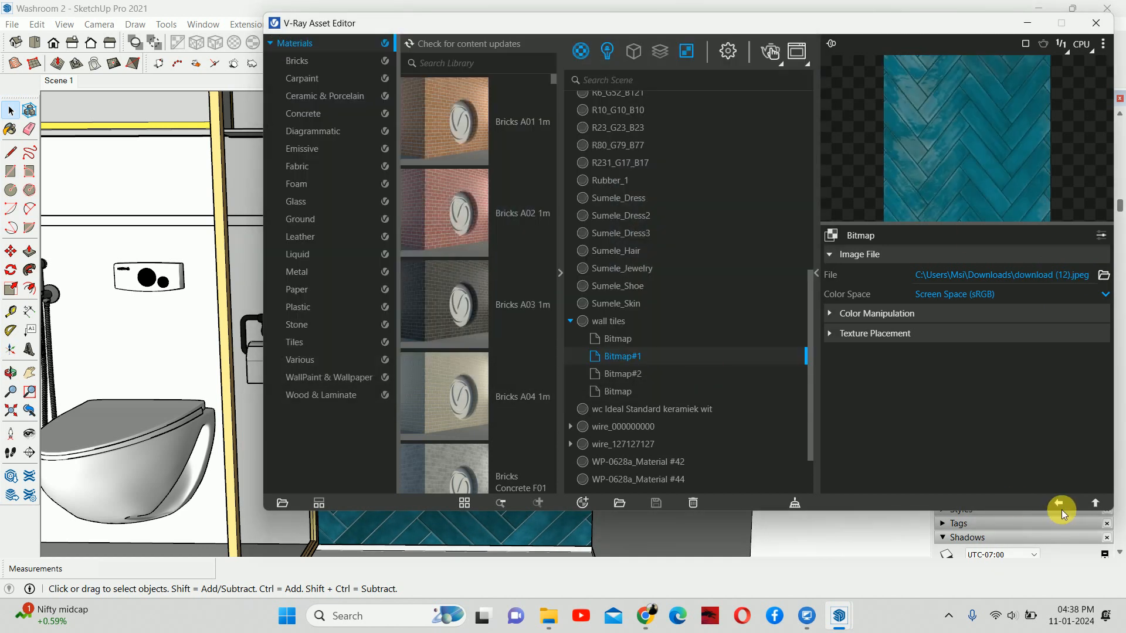
left_click(1058, 502)
Replace the wall tiles material's bump map bitmap with the download (12) image.
scroll(874, 352, "down", 5)
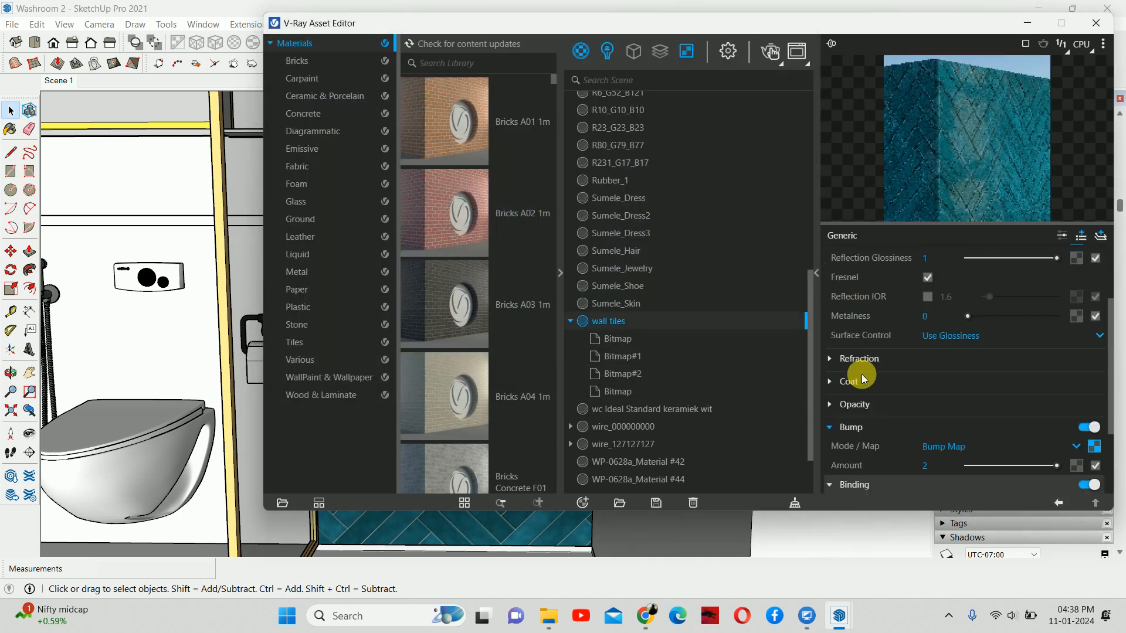
left_click(1093, 401)
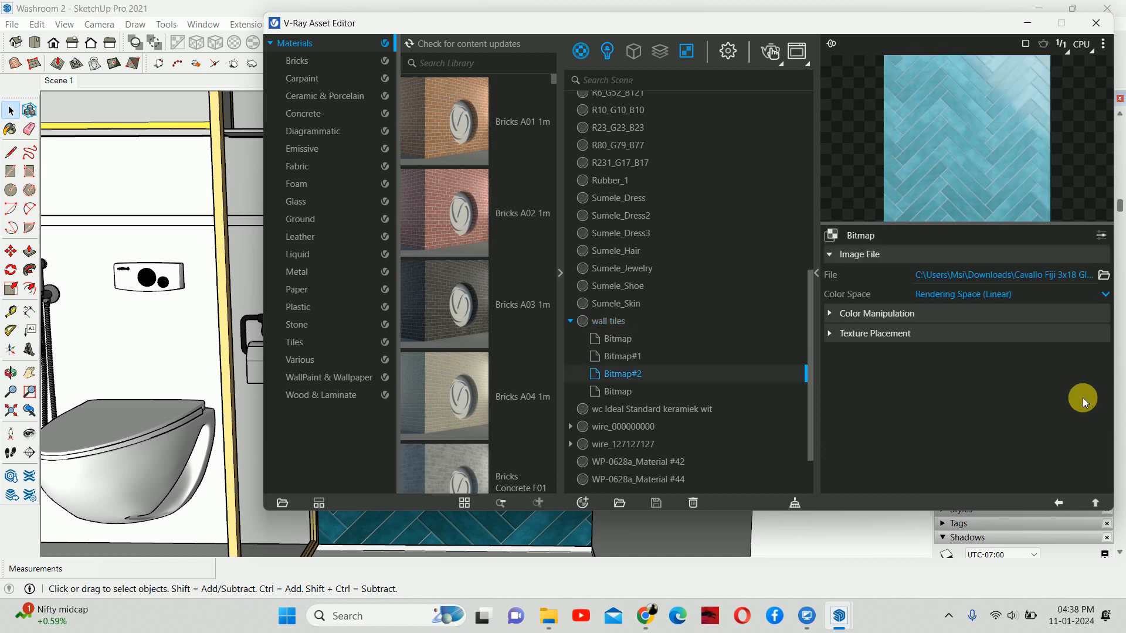
left_click(1095, 278)
left_click(475, 228)
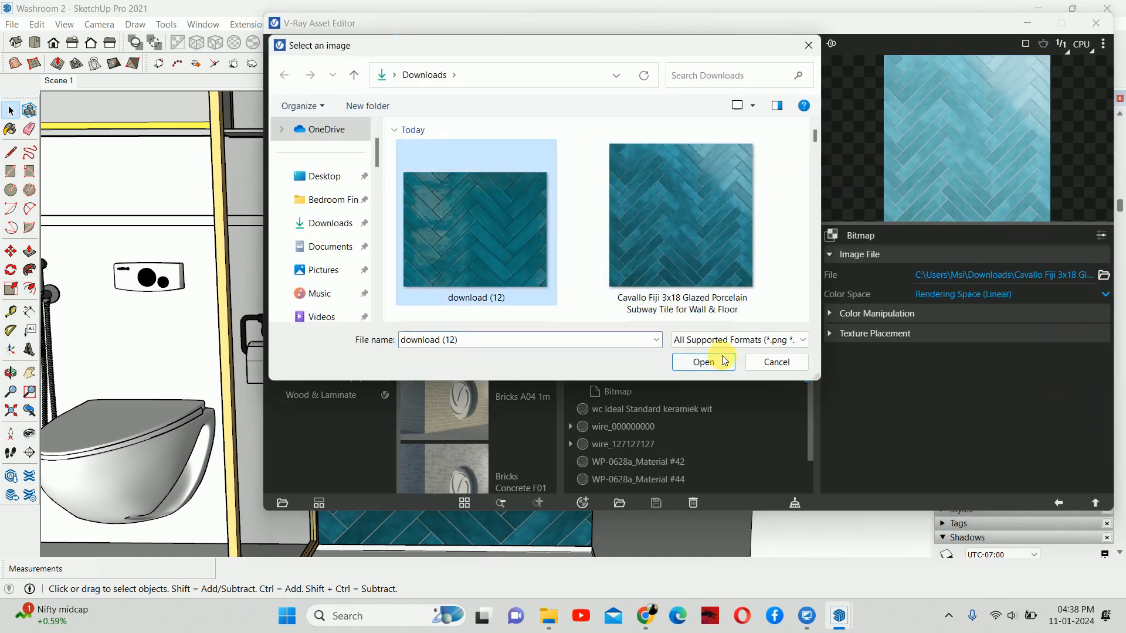
left_click(711, 365)
left_click(1060, 501)
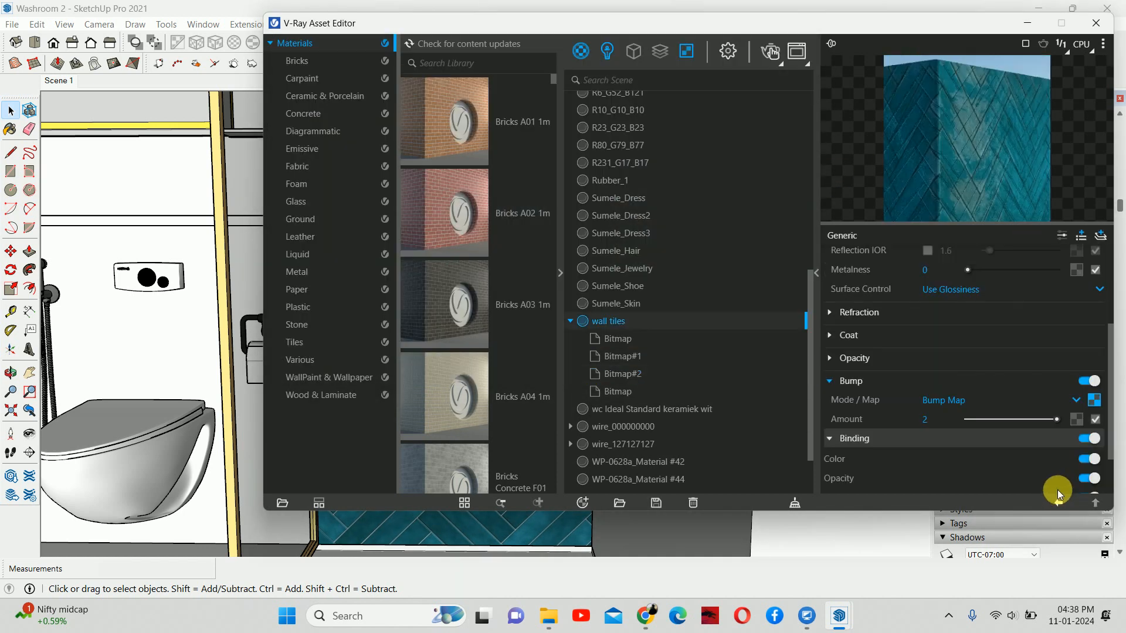
Replace the wall tiles material's custom binding texture bitmap with the download (12) image and close the V-Ray Asset Editor.
scroll(938, 387, "down", 1)
left_click(1094, 368)
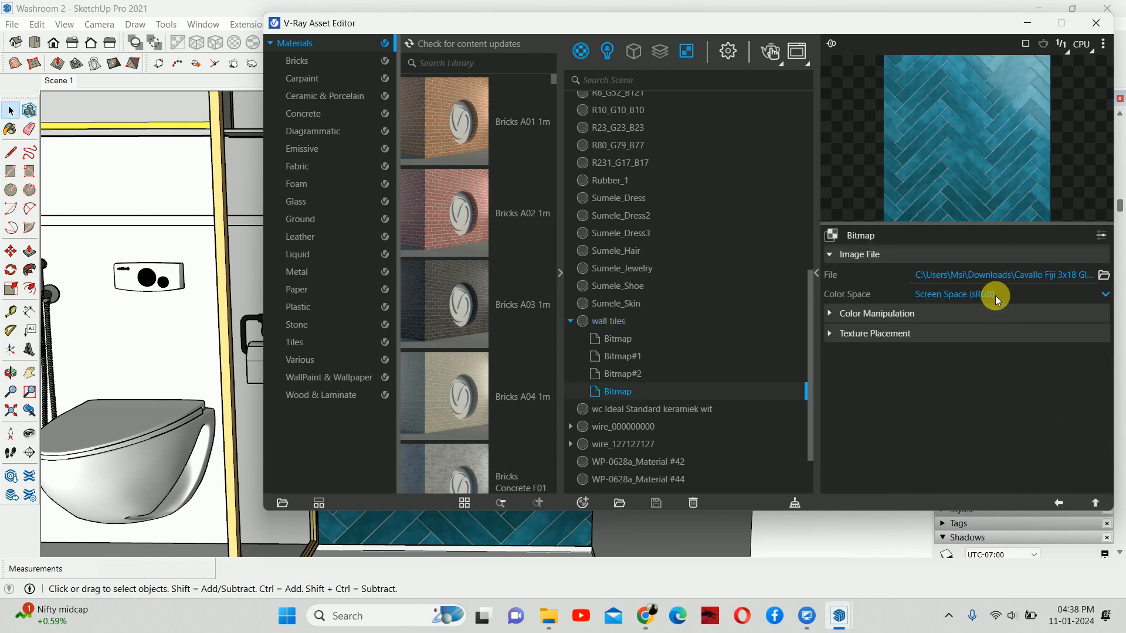
left_click(1100, 276)
left_click(502, 163)
left_click(704, 361)
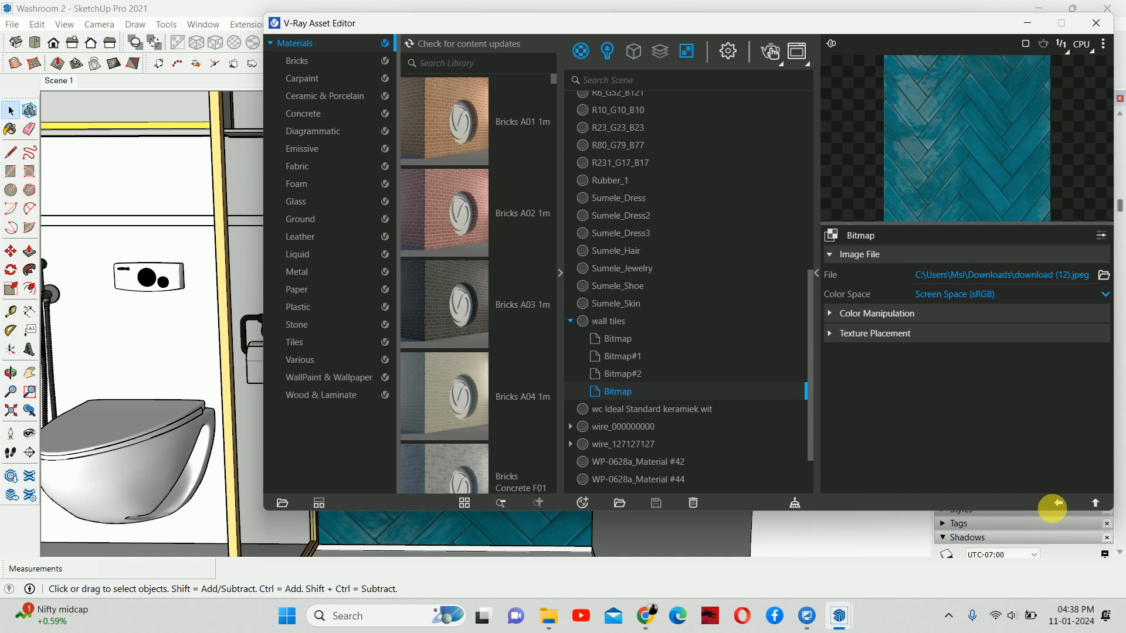
left_click(1059, 503)
left_click(1096, 23)
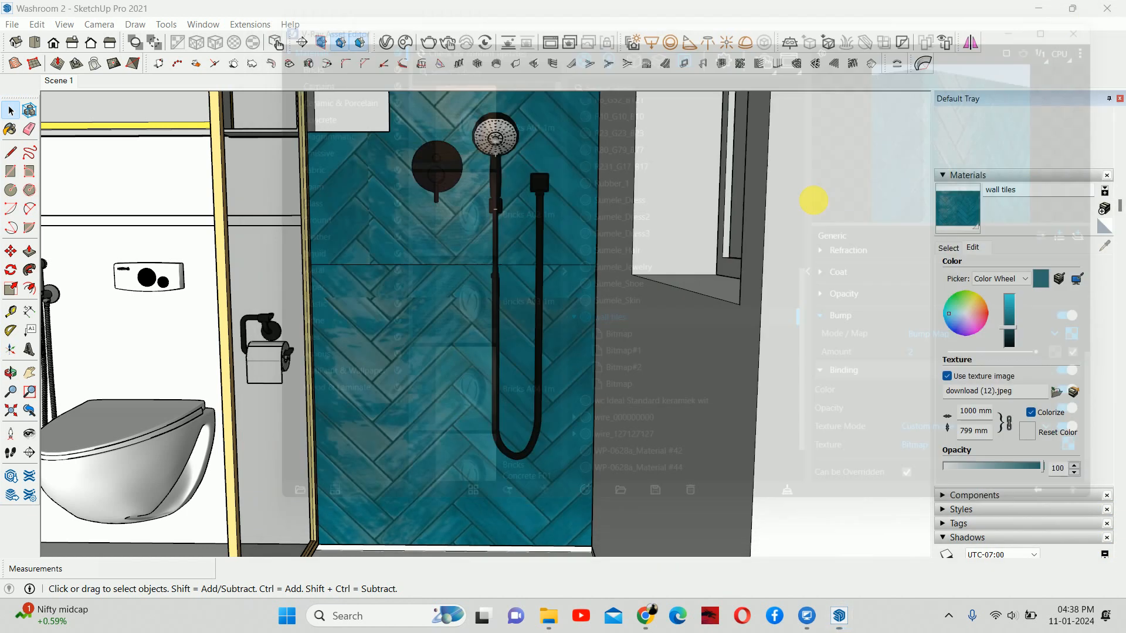
Erase the horizontal edges dividing the tiled shower back wall.
scroll(514, 338, "down", 3)
middle_click_drag(463, 319, 522, 452)
key("e")
left_click(535, 431)
left_click(536, 244)
mouse_move(536, 245)
middle_mouse_down()
mouse_move(518, 276)
mouse_move(531, 408)
mouse_move(538, 251)
middle_mouse_up()
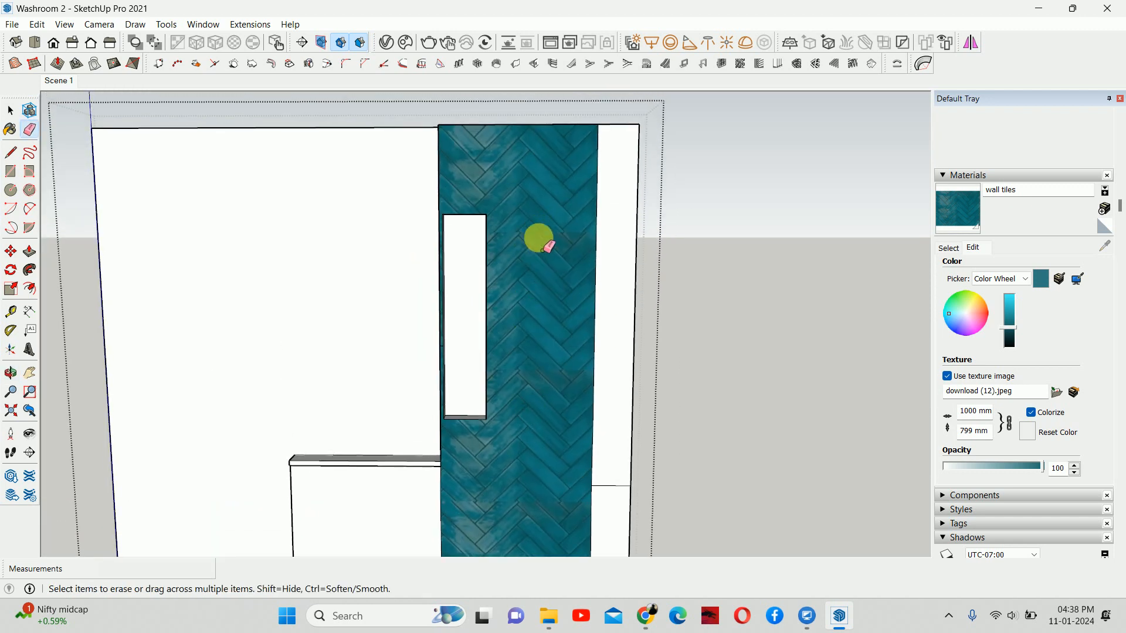
scroll(440, 352, "up", 6)
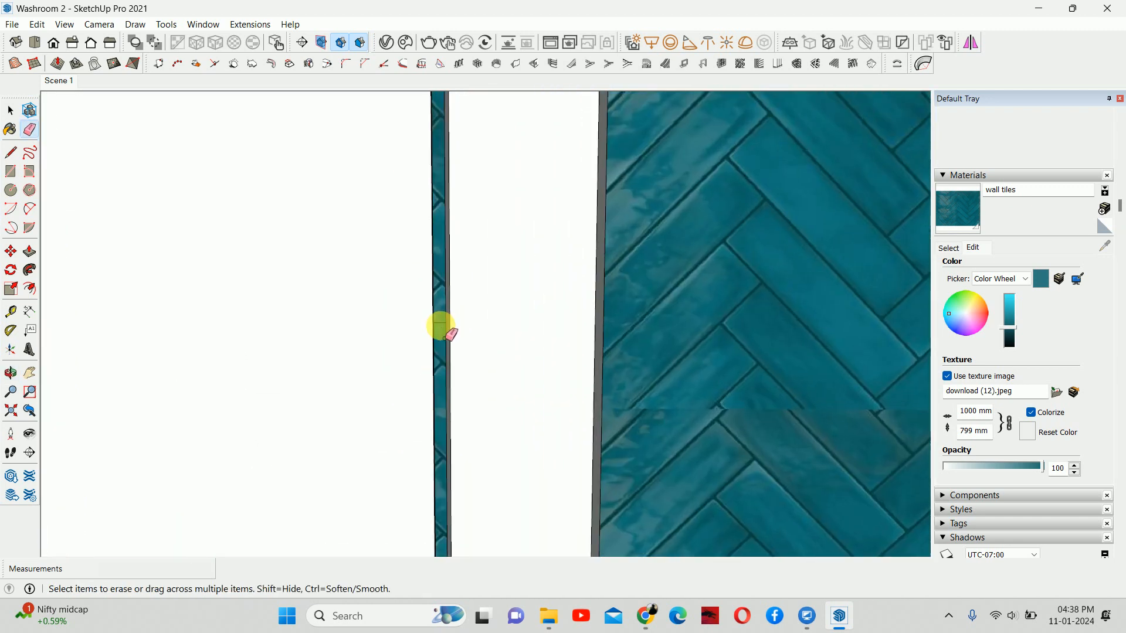
key("space")
scroll(497, 297, "down", 5)
mouse_move(556, 427)
middle_mouse_down()
mouse_move(533, 238)
mouse_move(522, 419)
middle_mouse_up()
scroll(522, 417, "down", 1)
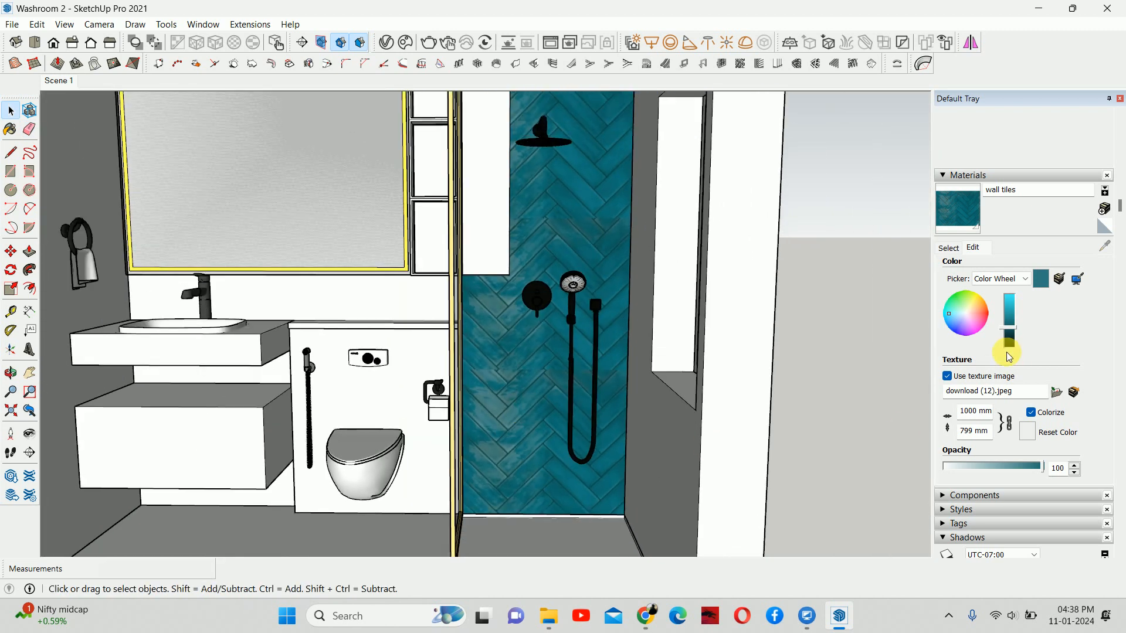
Set the wall tiles texture width to 900 mm.
left_click(974, 411)
type("9")
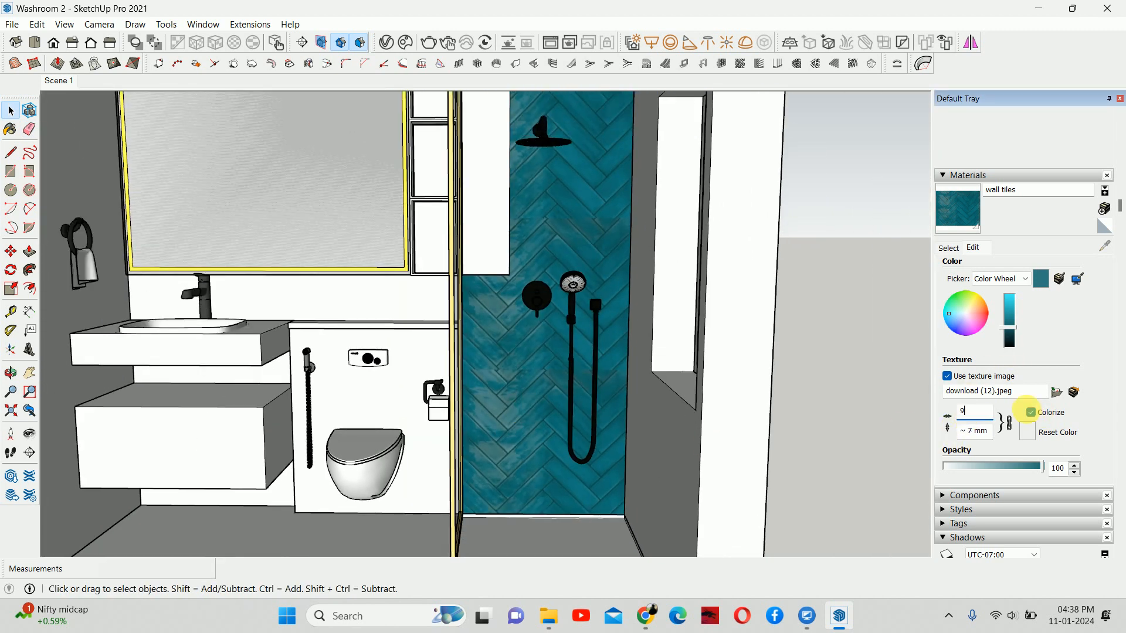
type("00")
Position the texture on the shower back wall so that a repeat starts at the face's lower-left corner.
middle_click_drag(557, 443, 527, 465)
scroll(527, 465, "up", 5)
right_click(528, 465)
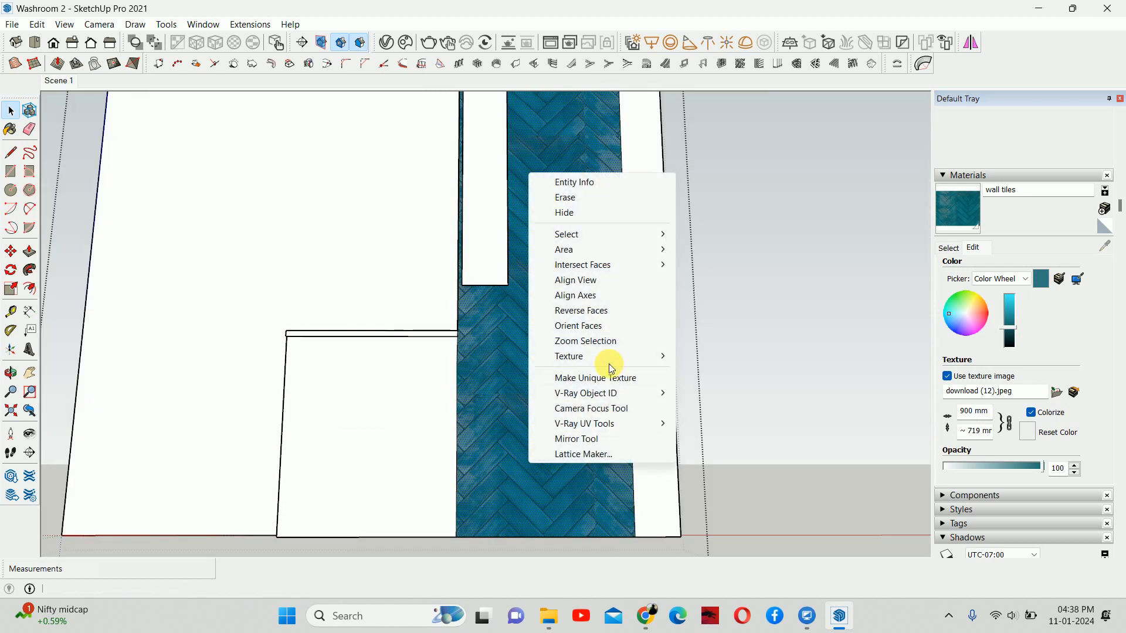
mouse_move(604, 358)
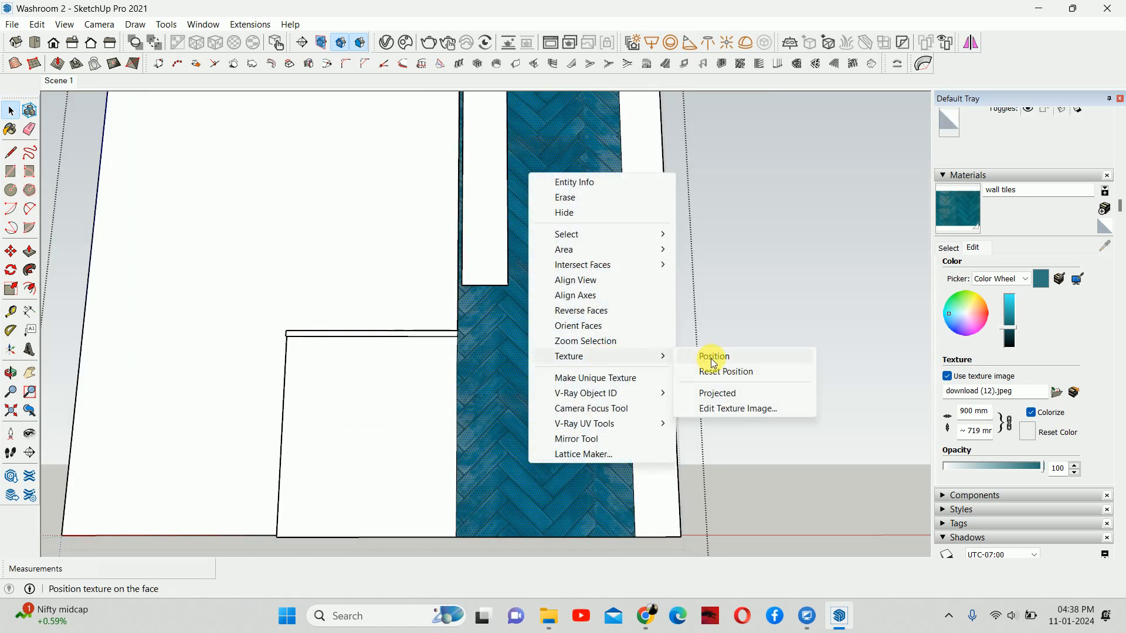
right_click(512, 447)
mouse_move(545, 327)
left_click(694, 330)
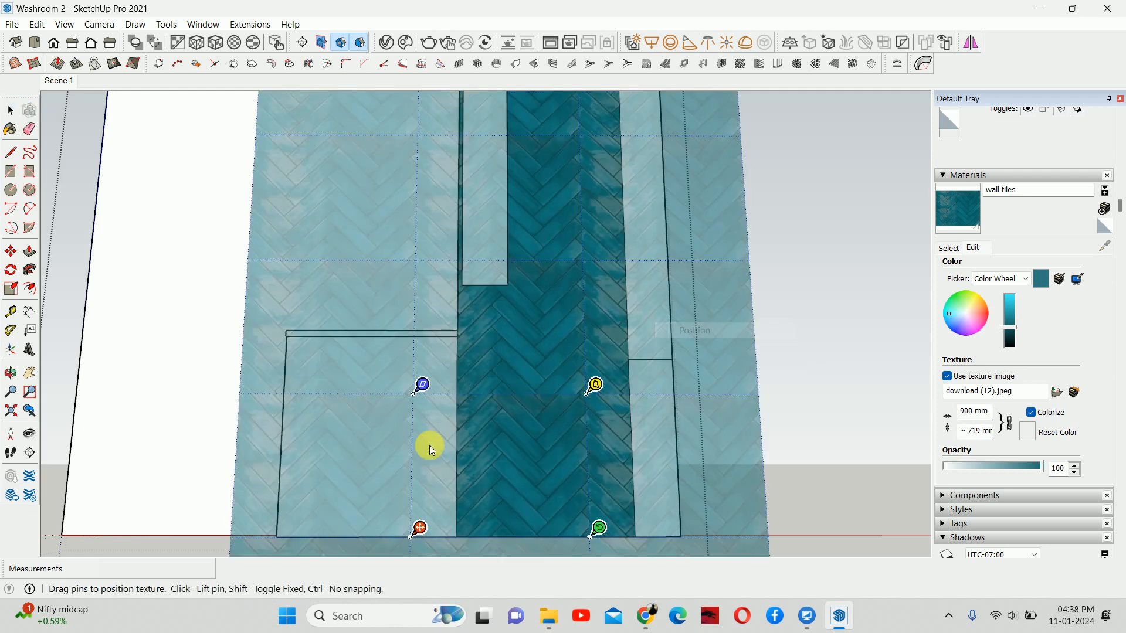
left_click_drag(418, 528, 466, 530)
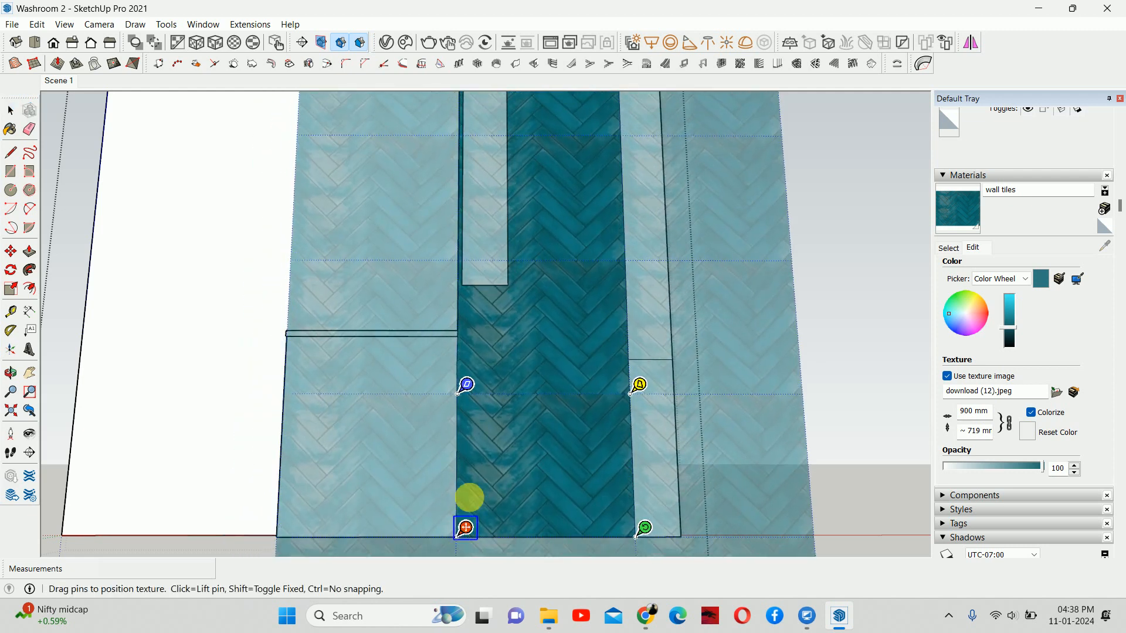
right_click(486, 443)
left_click(527, 448)
key("Escape")
Paint the back and side faces inside the shower wall niche with the wall tiles material.
middle_click_drag(536, 411, 515, 354)
scroll(572, 291, "up", 3)
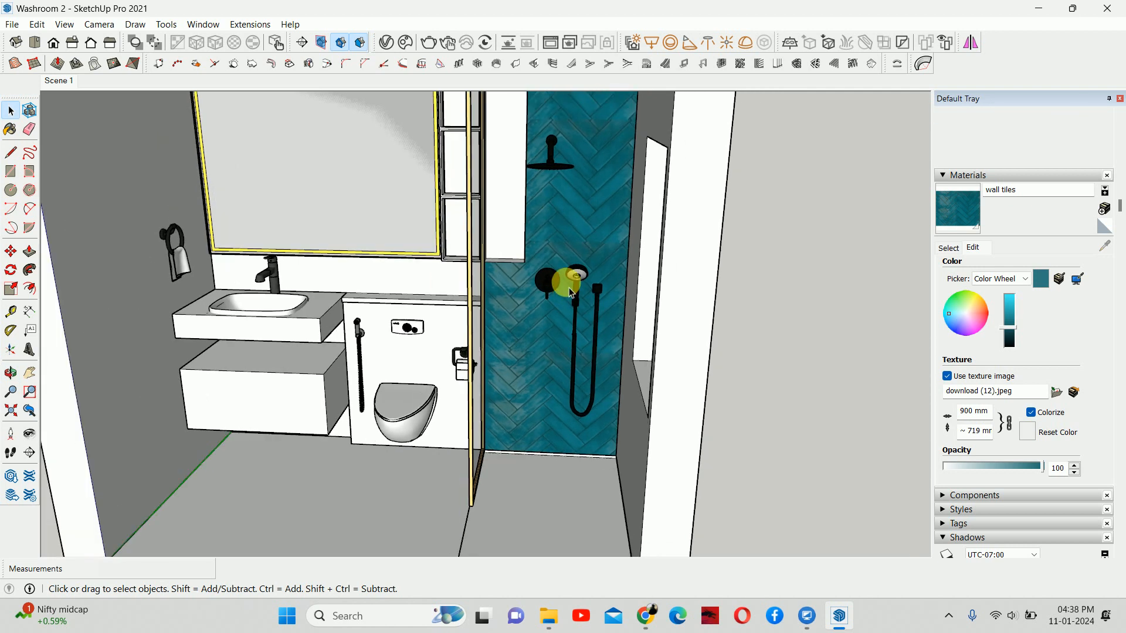
scroll(572, 291, "down", 5)
middle_click_drag(557, 281, 582, 367)
left_click(950, 249)
scroll(567, 364, "up", 6)
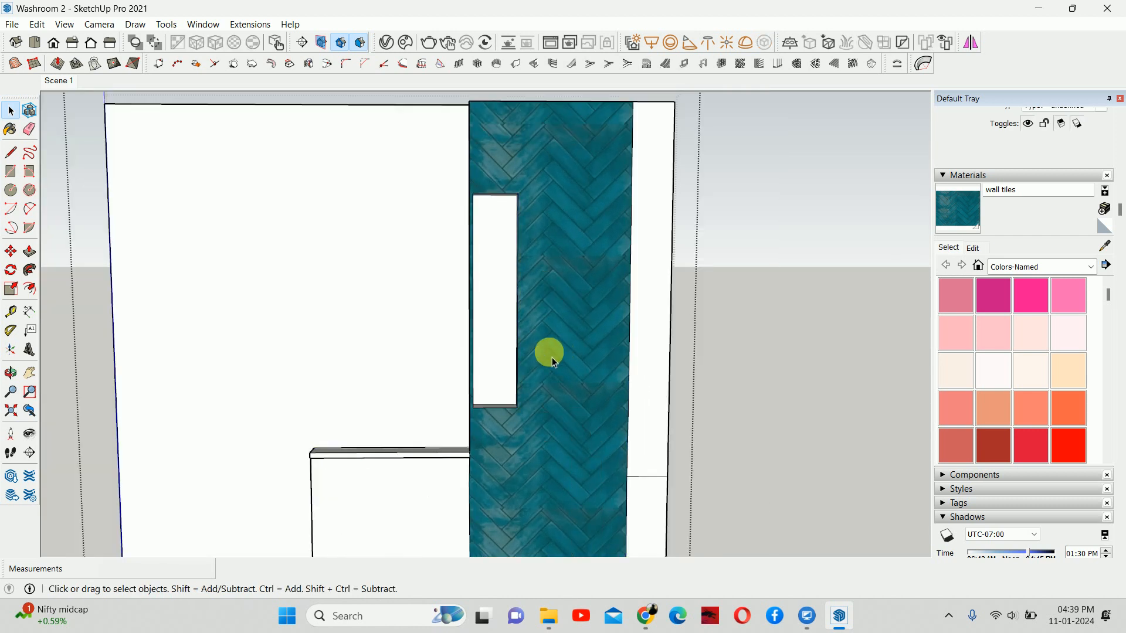
middle_click_drag(551, 357, 727, 387)
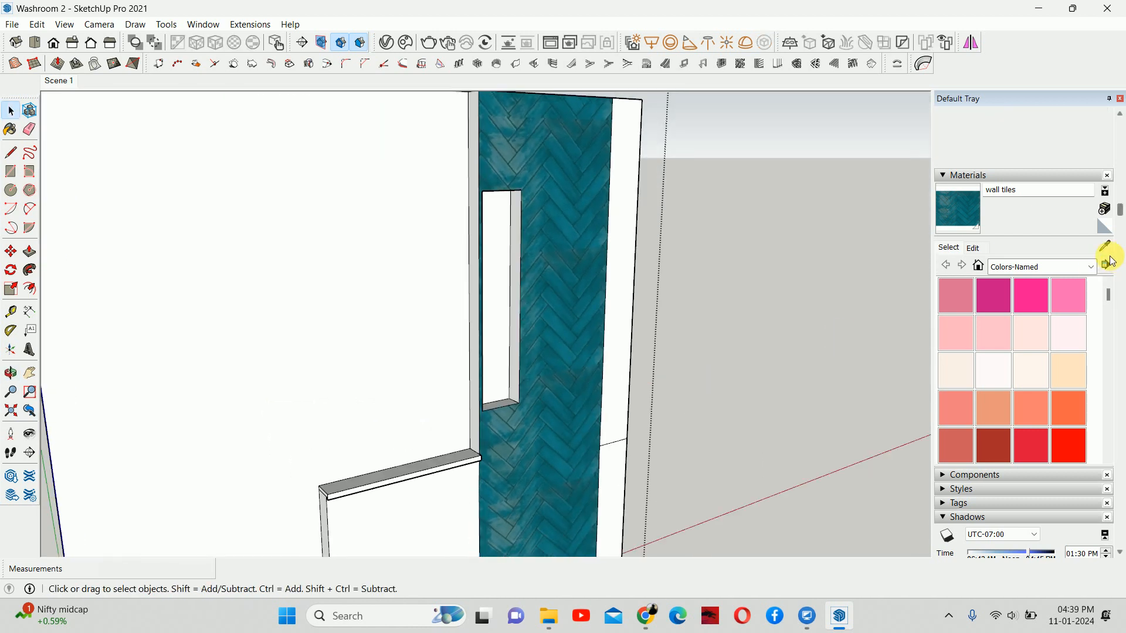
left_click(955, 216)
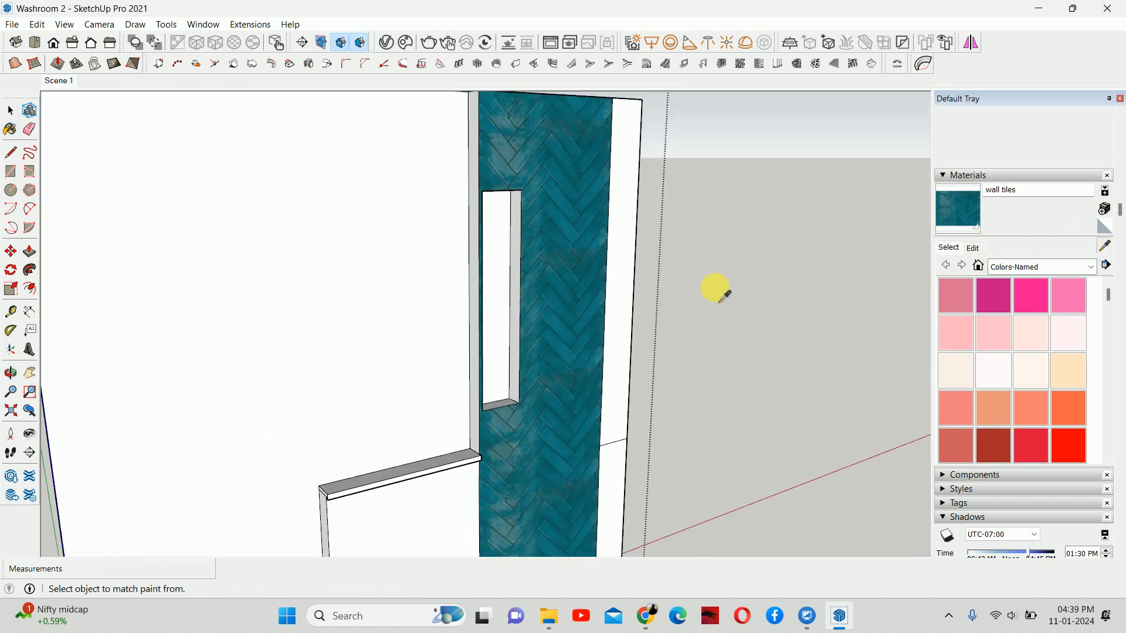
scroll(519, 359, "up", 2)
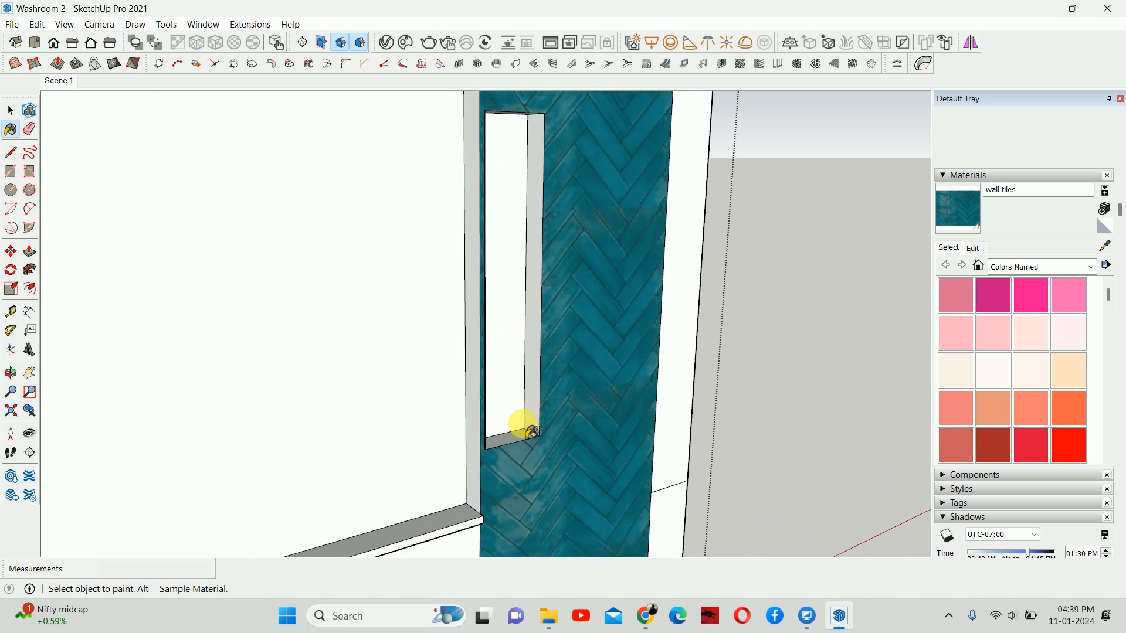
left_click(532, 406)
left_click(515, 377)
mouse_move(522, 219)
middle_mouse_down()
mouse_move(515, 360)
mouse_move(155, 206)
mouse_move(473, 290)
middle_mouse_up()
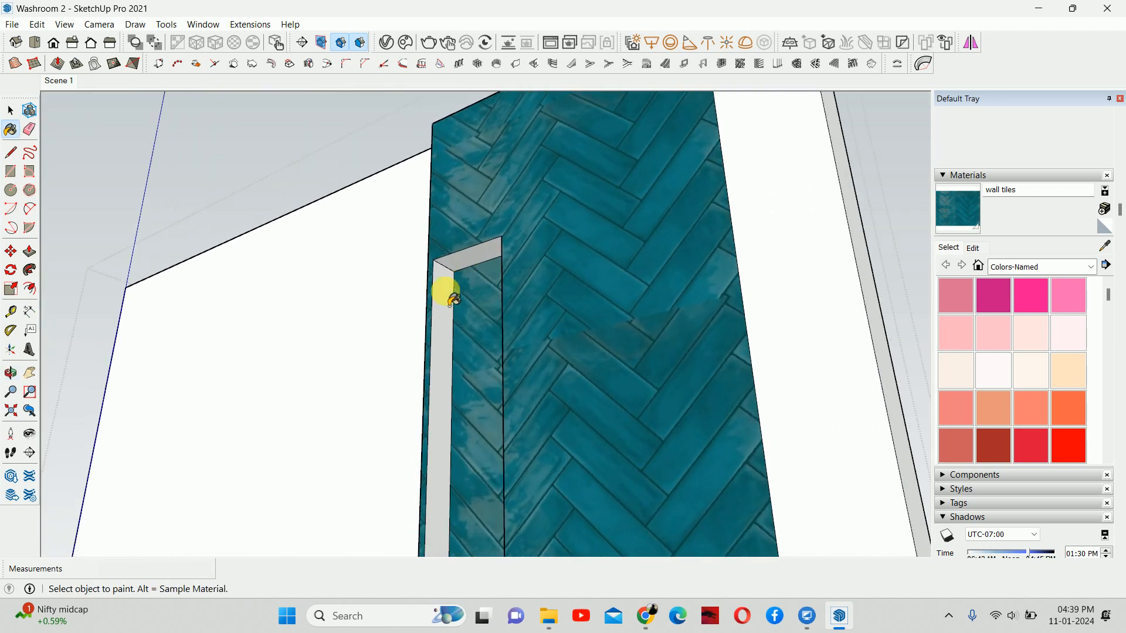
left_click(452, 301)
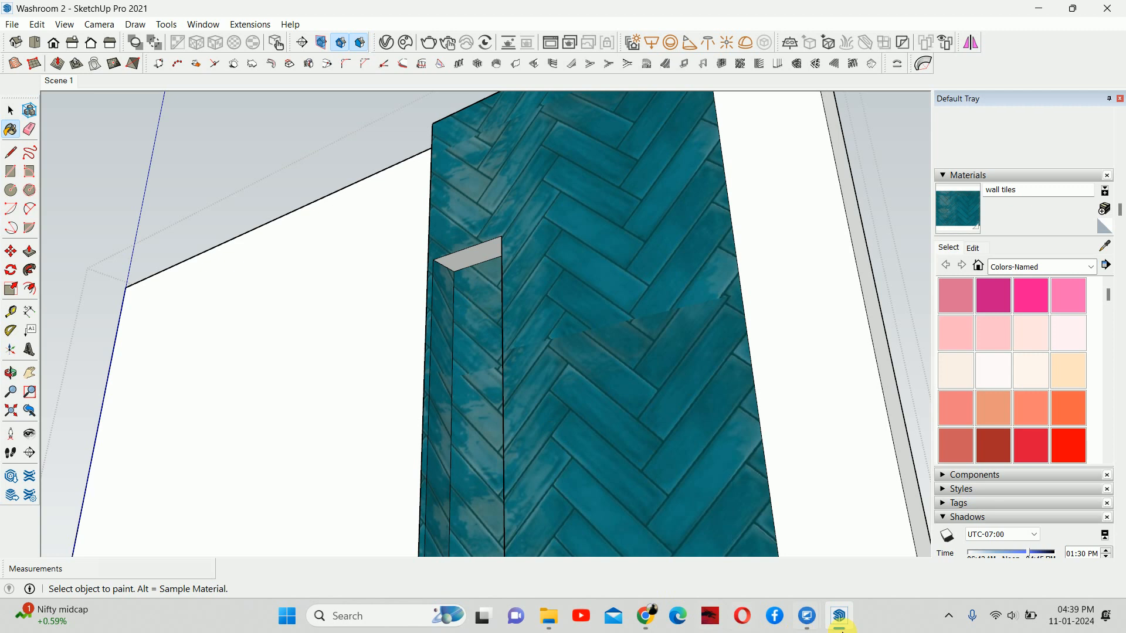
Switch to the UltraViewer remote session, check the living room render in the V-Ray Frame Buffer, and return to SketchUp.
mouse_move(805, 620)
left_click(849, 547)
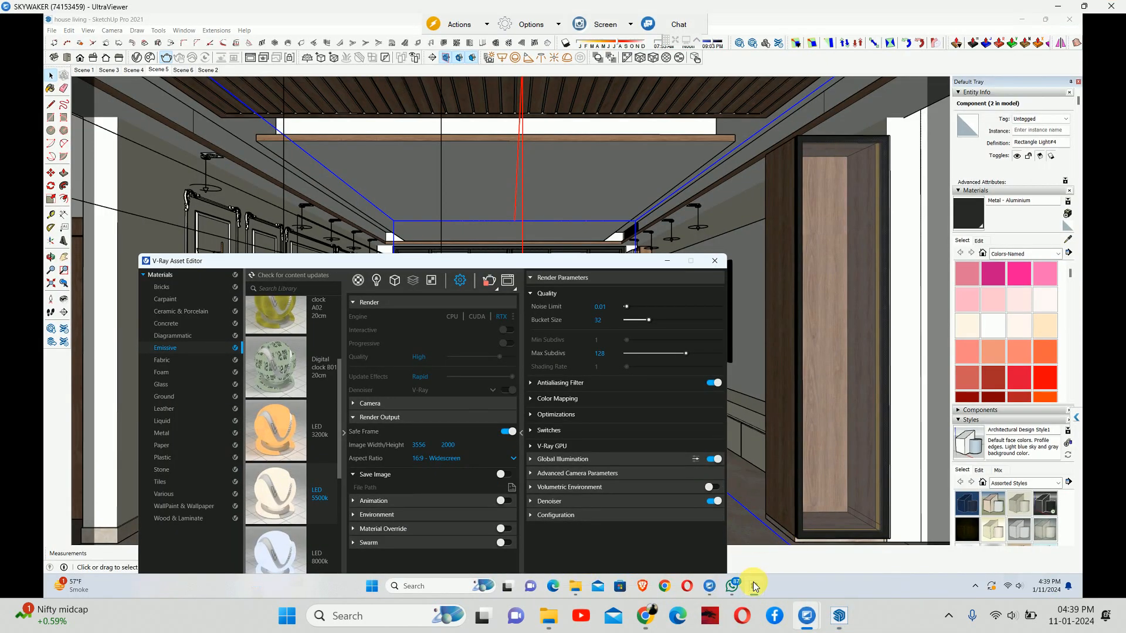
mouse_move(754, 587)
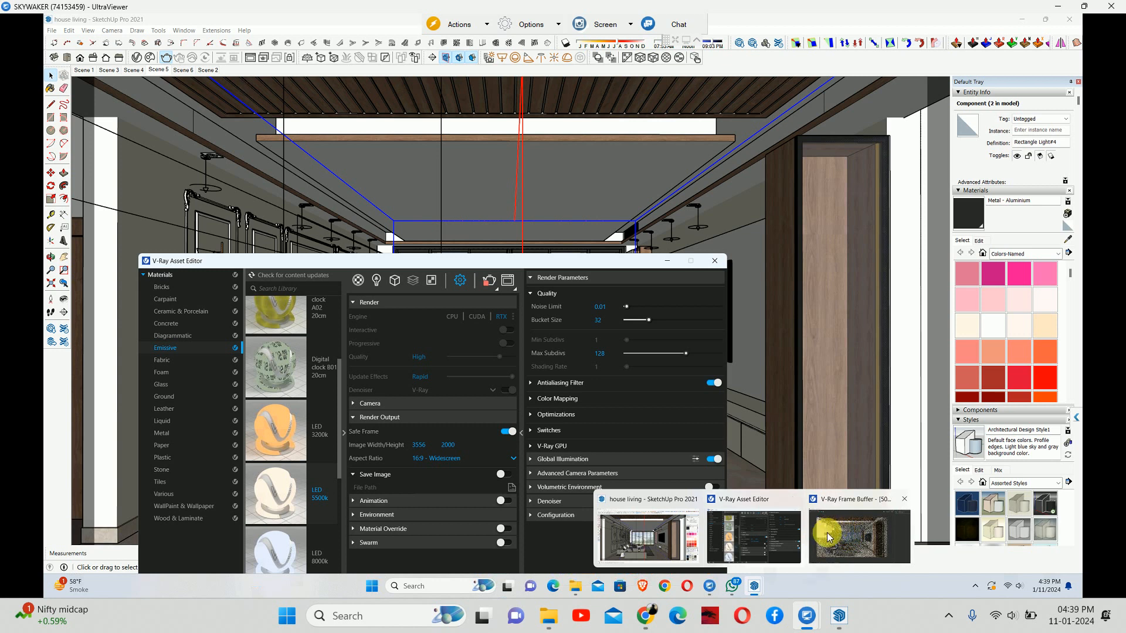
mouse_move(807, 616)
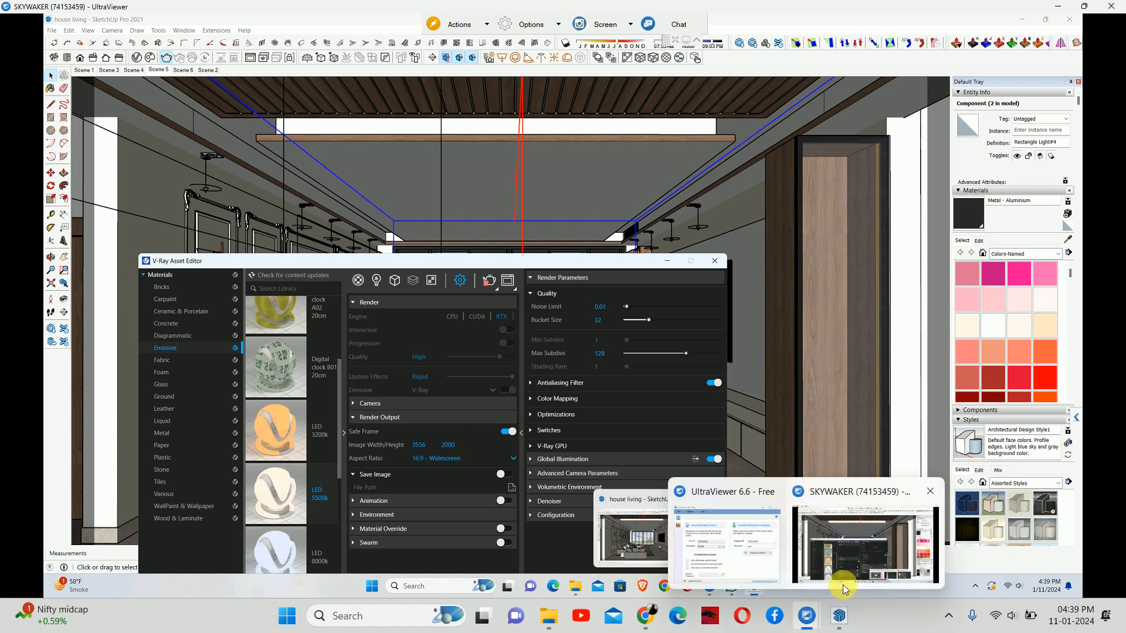
left_click(839, 542)
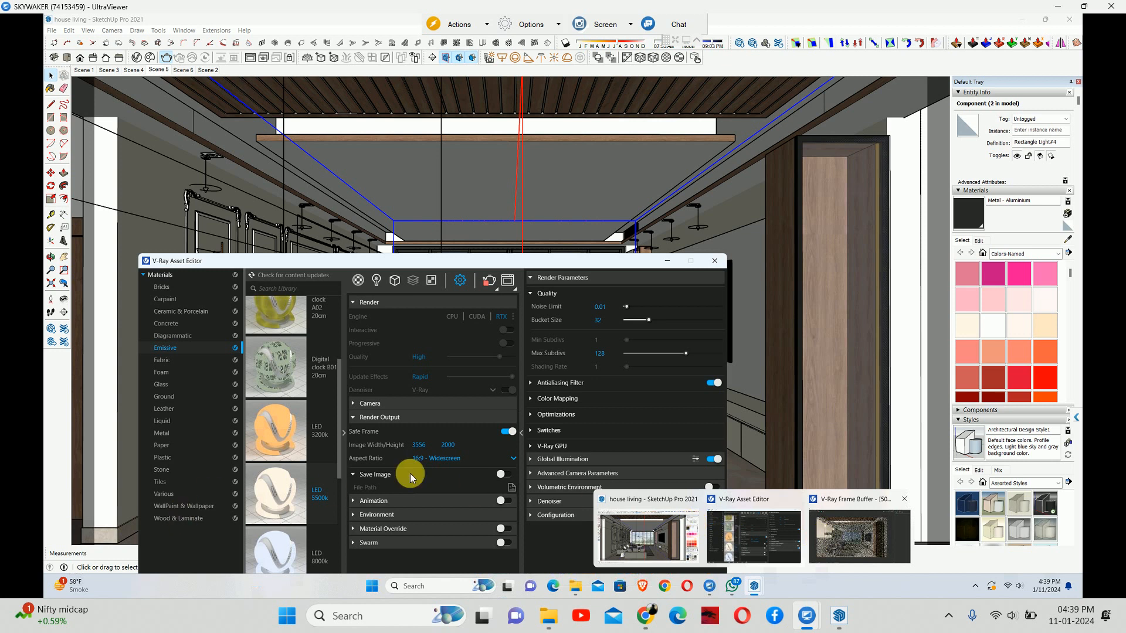
left_click(847, 536)
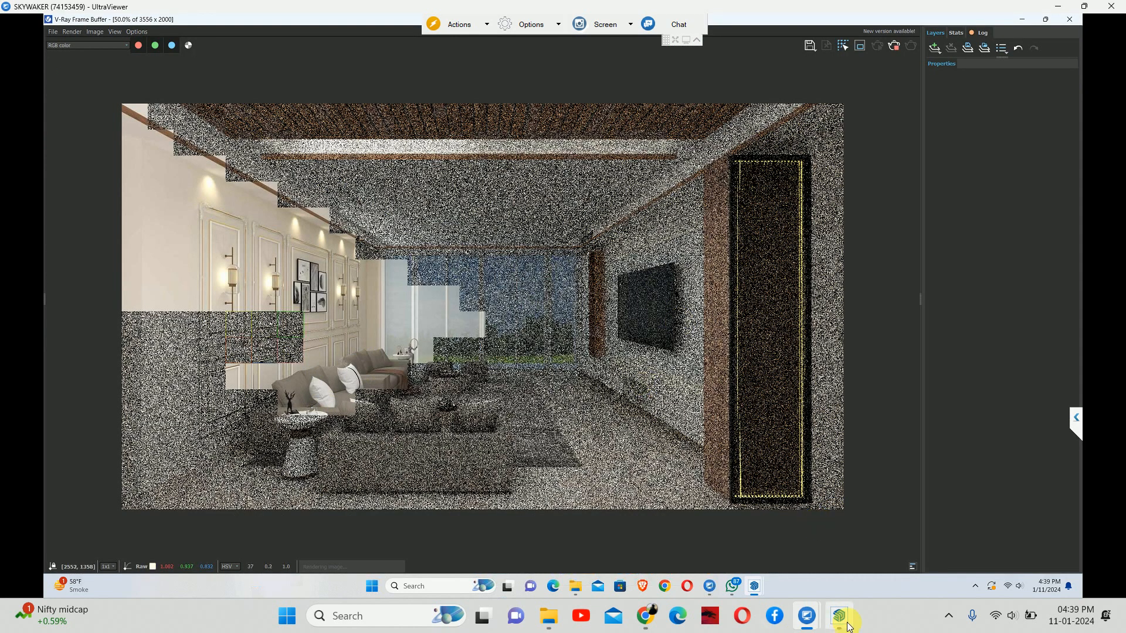
left_click(807, 620)
left_click(1058, 7)
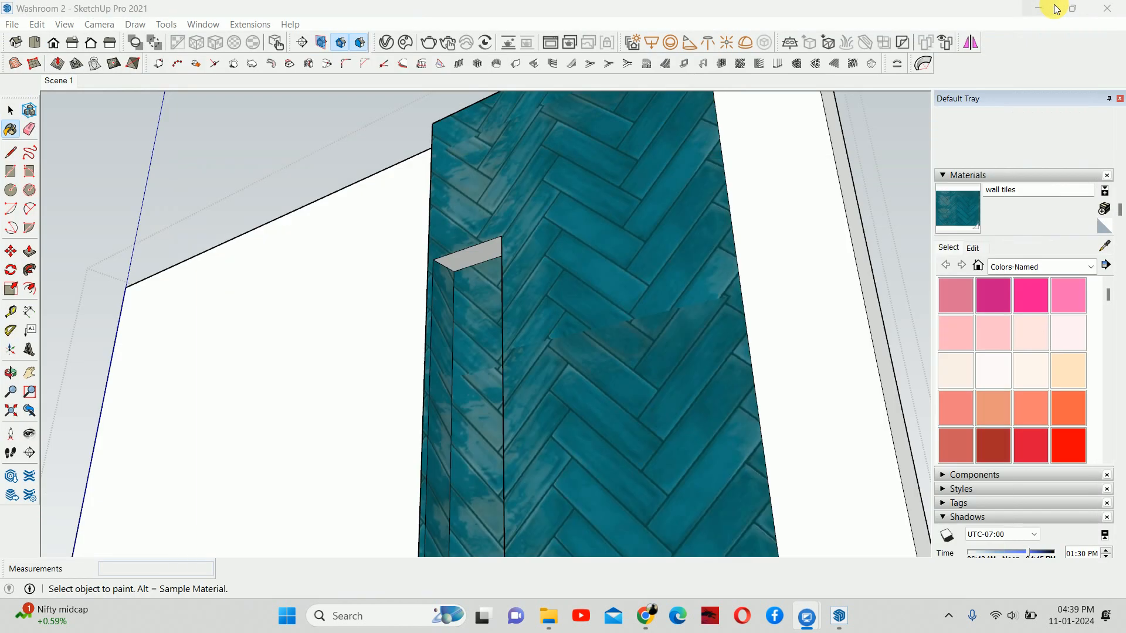
Paint the top inner face of the shower wall niche with the wall tiles material.
scroll(553, 269, "up", 10)
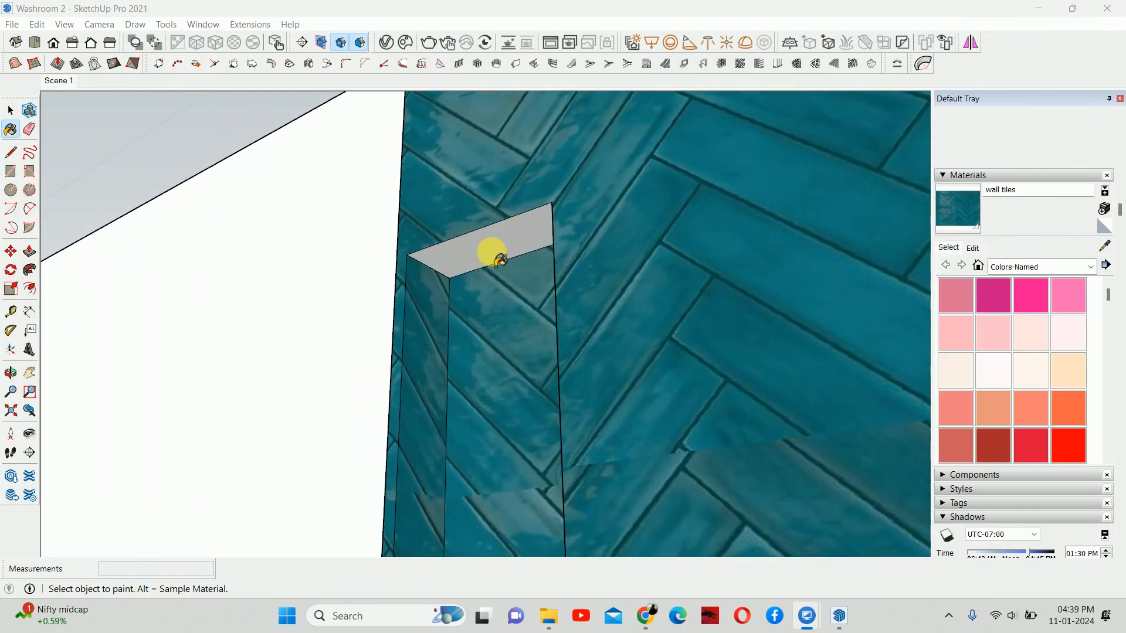
left_click(493, 235)
scroll(490, 240, "down", 3)
mouse_move(528, 281)
middle_mouse_down()
mouse_move(618, 322)
mouse_move(632, 361)
middle_mouse_up()
key("space")
scroll(634, 364, "down", 10)
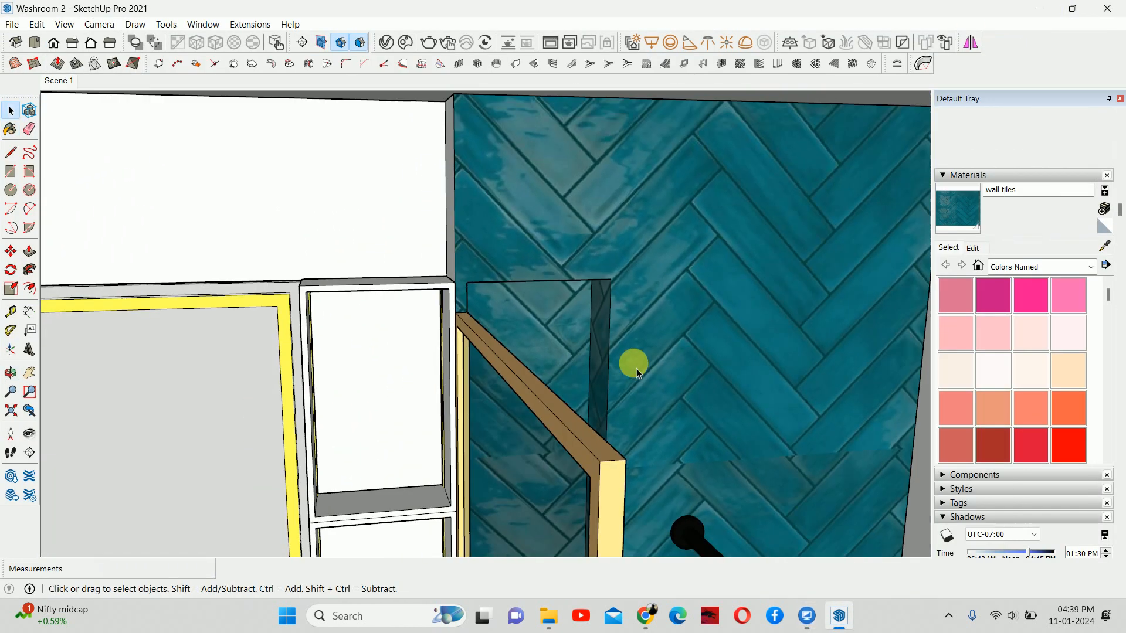
Paint the shower's side wall and the reveal faces of its window opening with the wall tiles material.
middle_click_drag(706, 394, 503, 195)
scroll(621, 226, "up", 6)
left_click(965, 216)
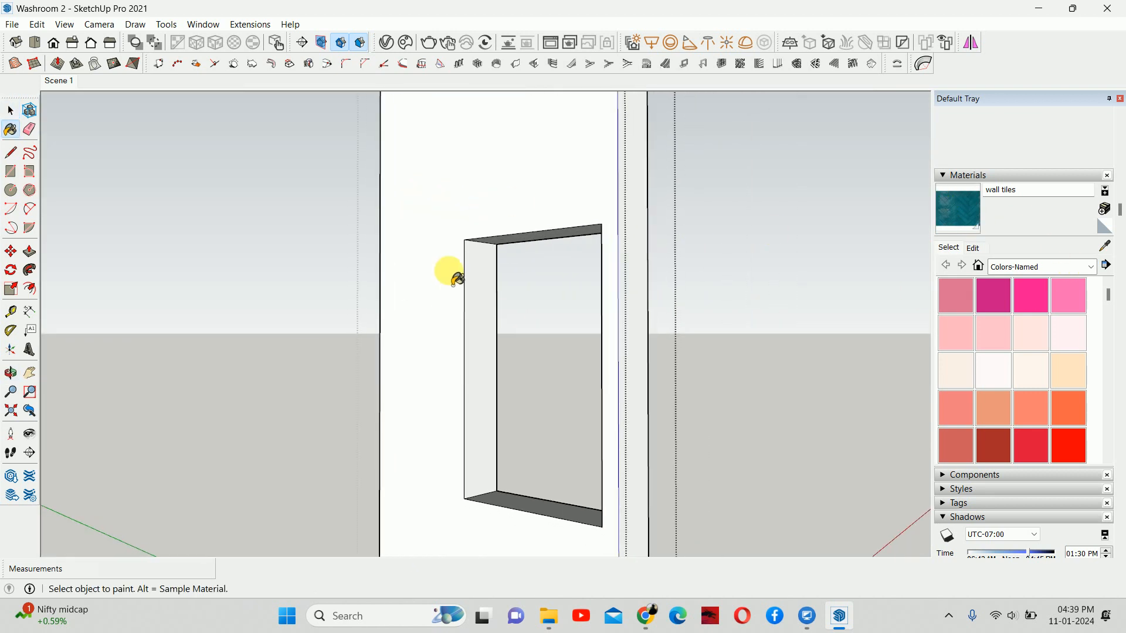
left_click(450, 273)
mouse_move(452, 272)
middle_mouse_down()
mouse_move(465, 304)
mouse_move(438, 342)
mouse_move(451, 410)
mouse_move(477, 403)
mouse_move(645, 227)
mouse_move(570, 233)
mouse_move(810, 440)
mouse_move(537, 328)
mouse_move(493, 337)
mouse_move(587, 363)
middle_mouse_up()
left_click(444, 420)
left_click(571, 233)
left_click(536, 328)
key("space")
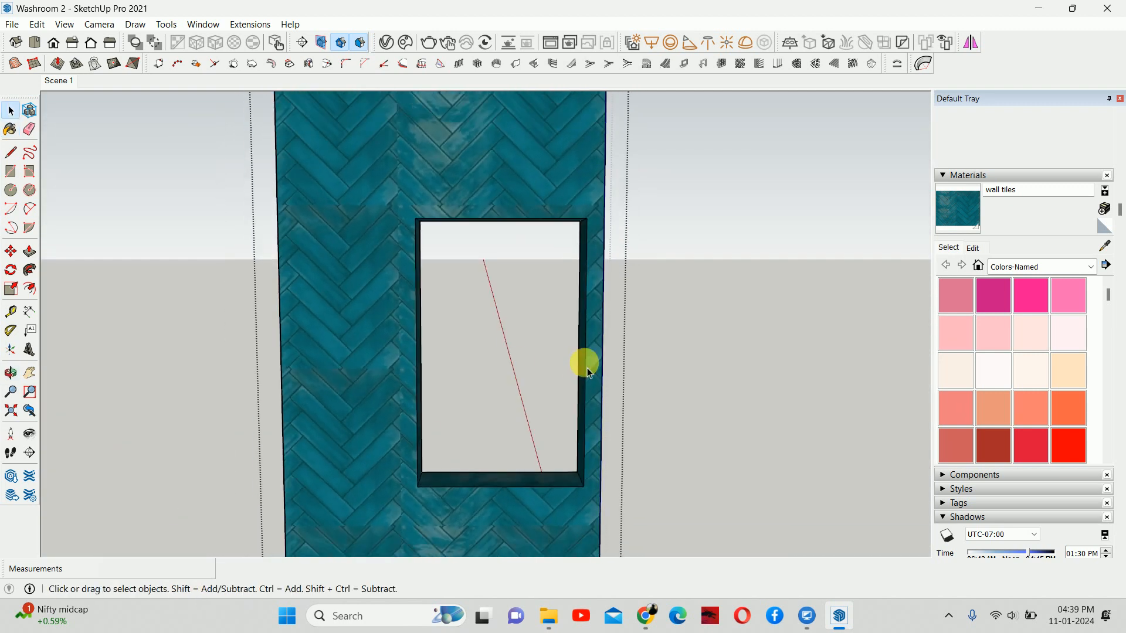
key("Escape")
Paint the thin white strip along the base of the shower's back wall with the wall tiles material.
left_click(10, 410)
middle_click_drag(641, 353, 575, 445)
key("space")
scroll(550, 448, "up", 6)
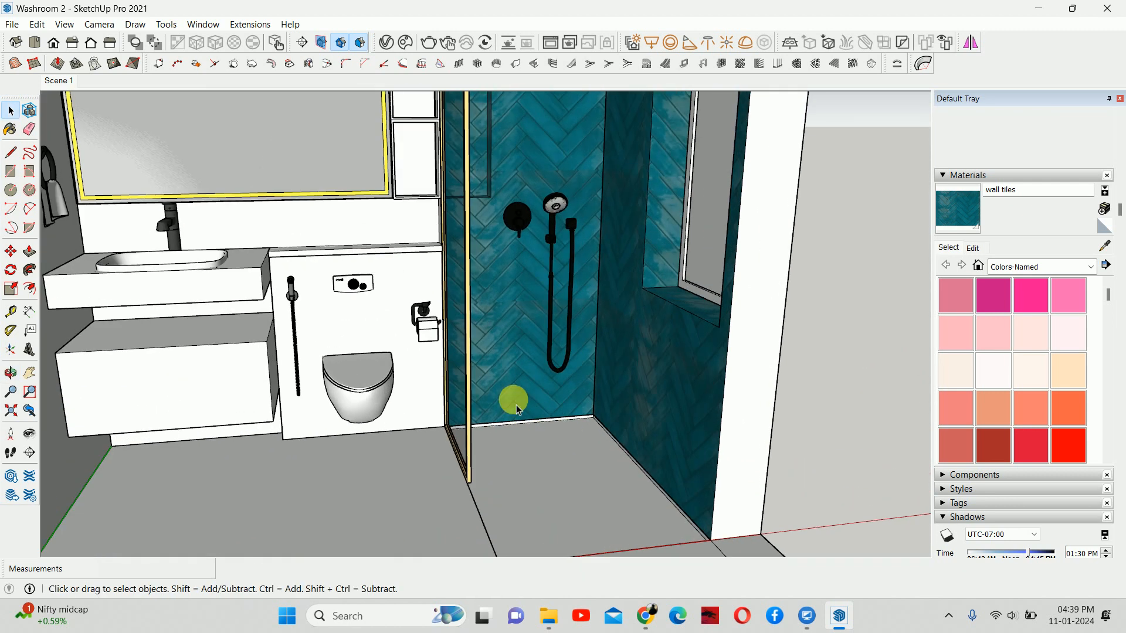
scroll(519, 450, "down", 5)
scroll(523, 448, "up", 10)
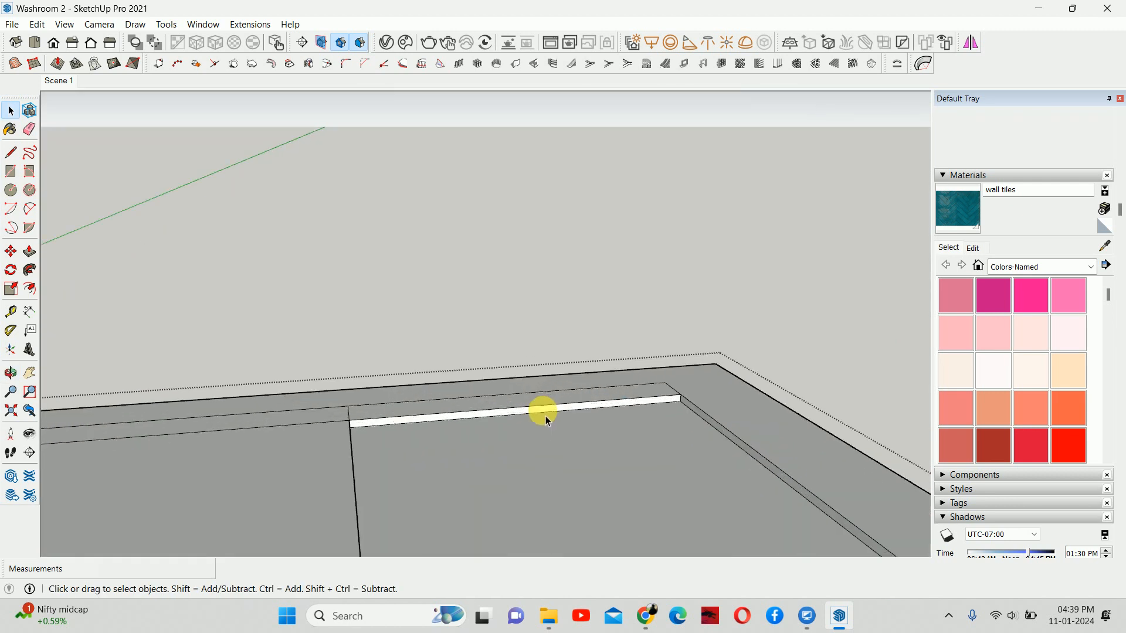
left_click(947, 215)
scroll(648, 404, "up", 2)
left_click(645, 396)
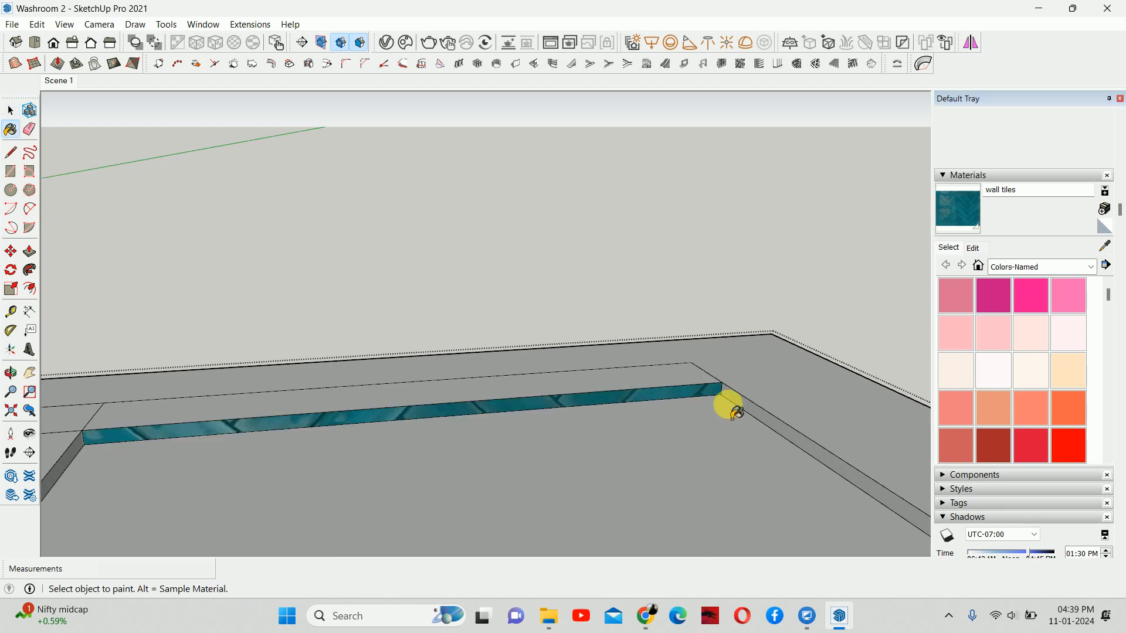
Paint the shower's recessed floor and its remaining edge strips with the wall tiles material, and restore the Scene 1 view.
left_click(734, 403)
left_click(593, 459)
mouse_move(593, 459)
middle_mouse_down()
mouse_move(314, 468)
mouse_move(158, 402)
mouse_move(8, 437)
mouse_move(819, 337)
mouse_move(495, 373)
mouse_move(683, 332)
middle_mouse_up()
left_click(650, 354)
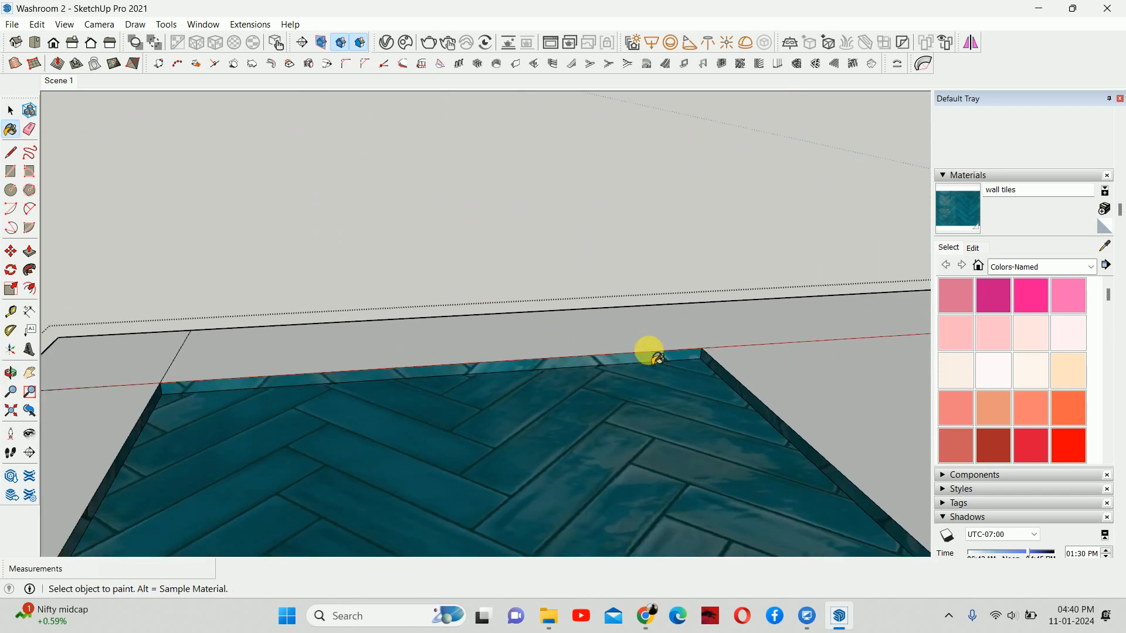
key("space")
middle_click_drag(576, 346, 496, 297)
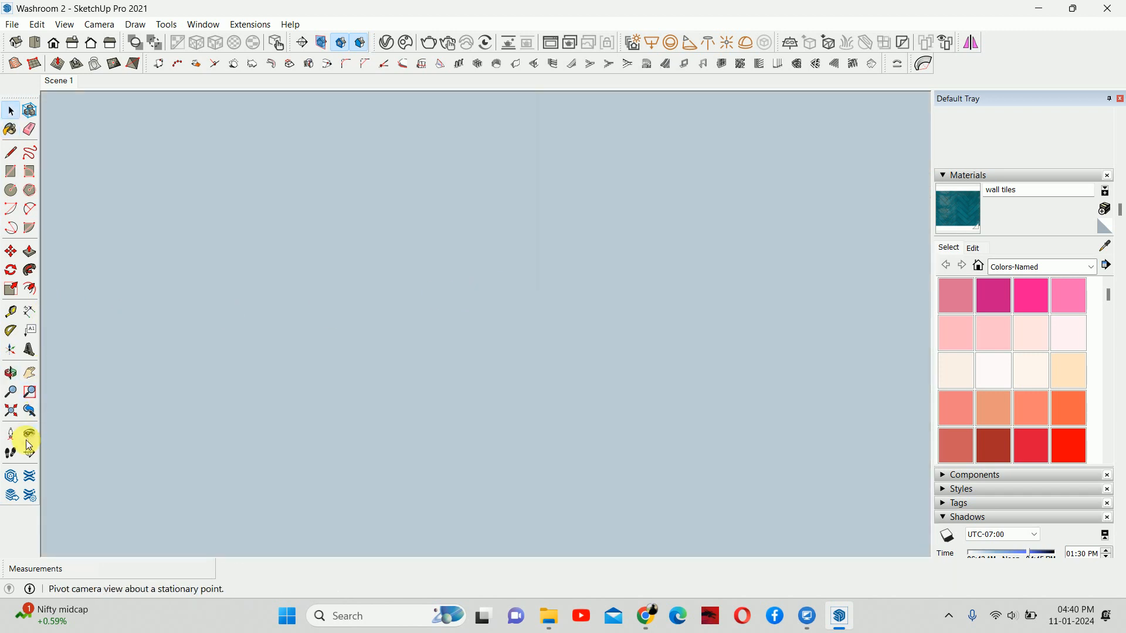
left_click(60, 81)
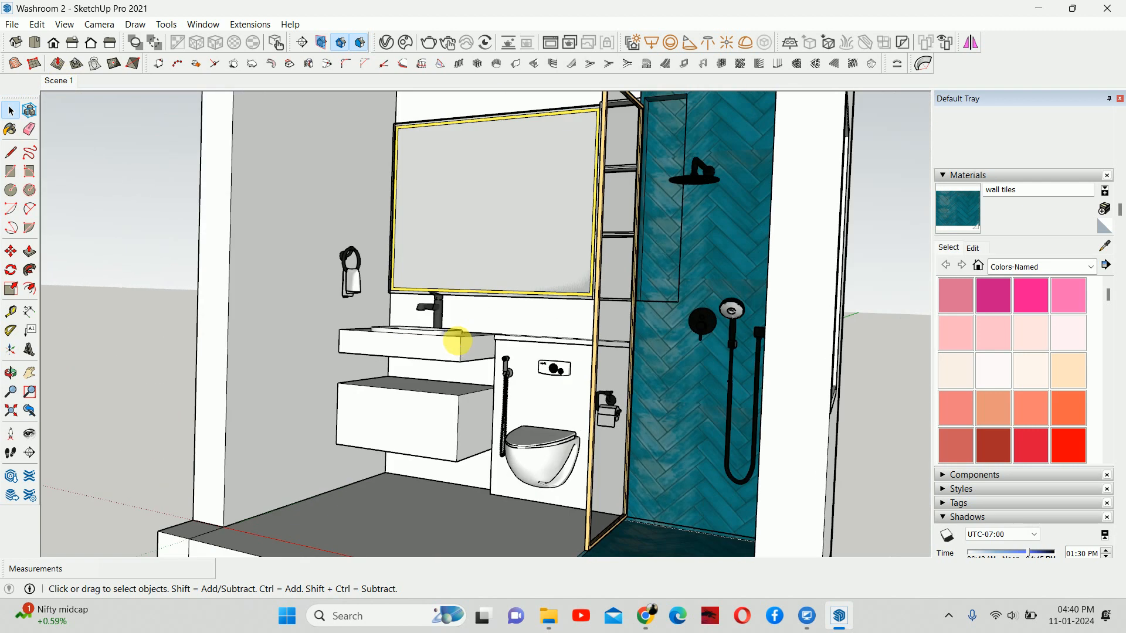
Hide the washroom's end wall on the basin side.
middle_click_drag(458, 341, 573, 323)
key("f")
scroll(671, 327, "down", 3)
middle_click_drag(536, 357, 545, 284)
right_click(545, 281)
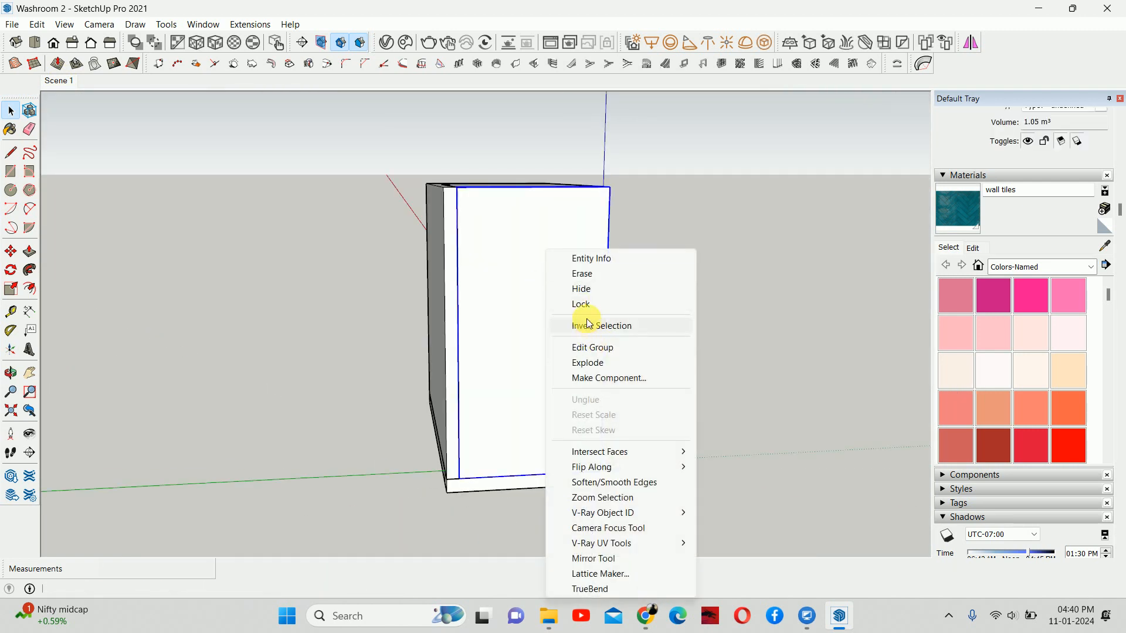
left_click(584, 290)
Unhide all hidden objects, and hide only the end wall that blocks the view into the washroom.
left_click(27, 28)
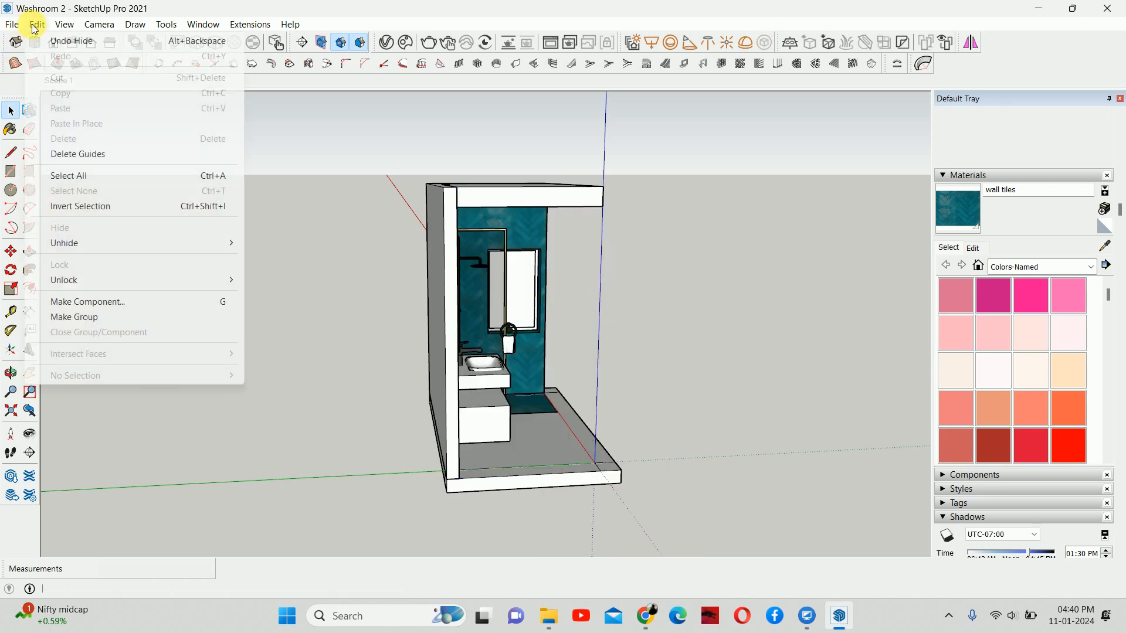
mouse_move(71, 244)
left_click(280, 260)
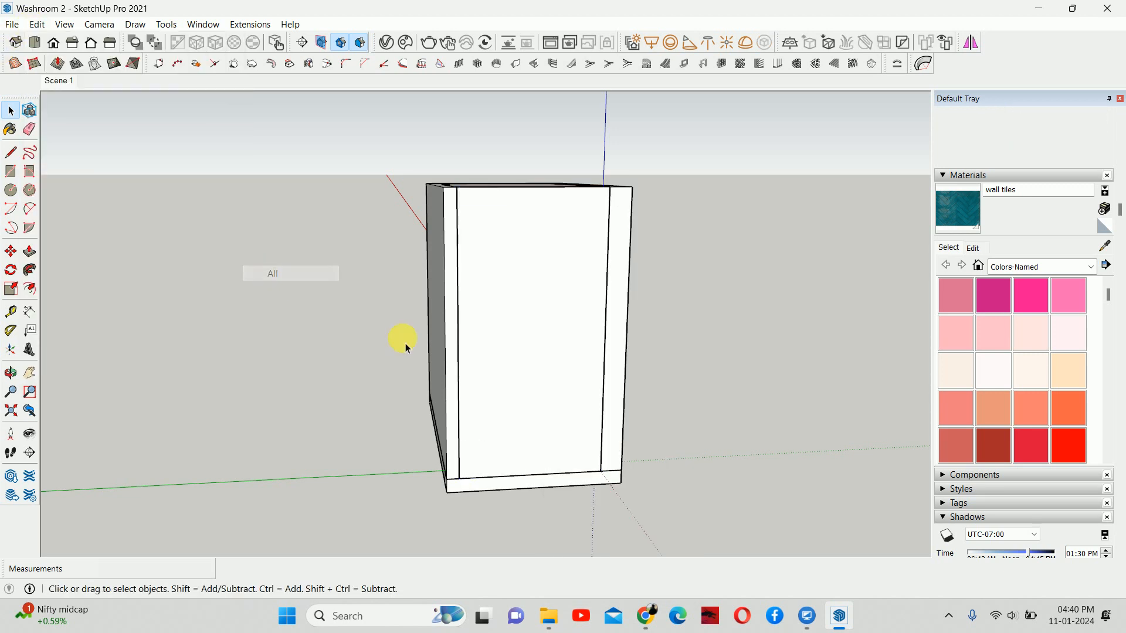
right_click(512, 329)
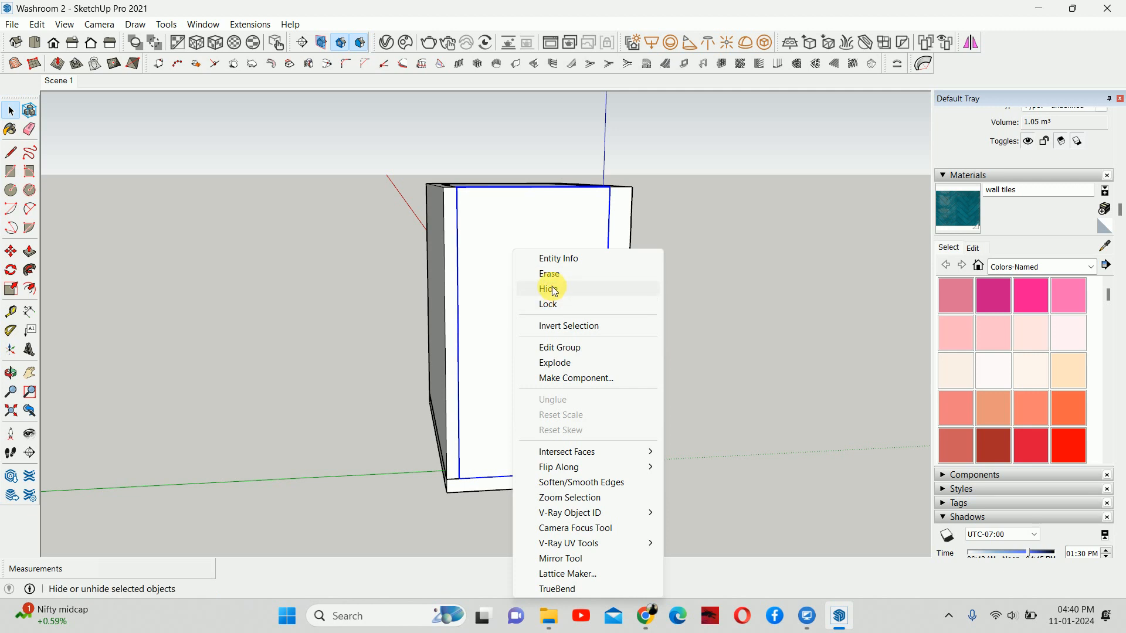
left_click(551, 287)
Edit the side wall group opposite the basin, paint its shower section with the wall tiles material, and leave the group.
scroll(566, 266, "up", 4)
middle_click_drag(567, 265, 578, 161)
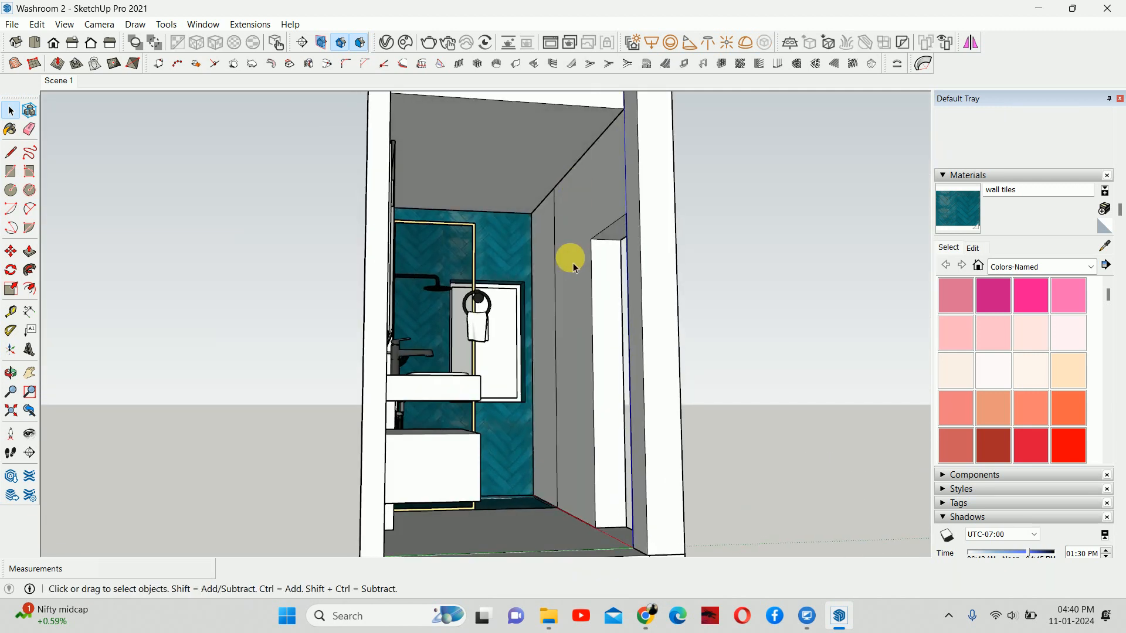
double_click(573, 262)
middle_click_drag(497, 324, 844, 375)
left_click(958, 214)
left_click(467, 359)
key("space")
key("Escape")
middle_click_drag(375, 326, 251, 360)
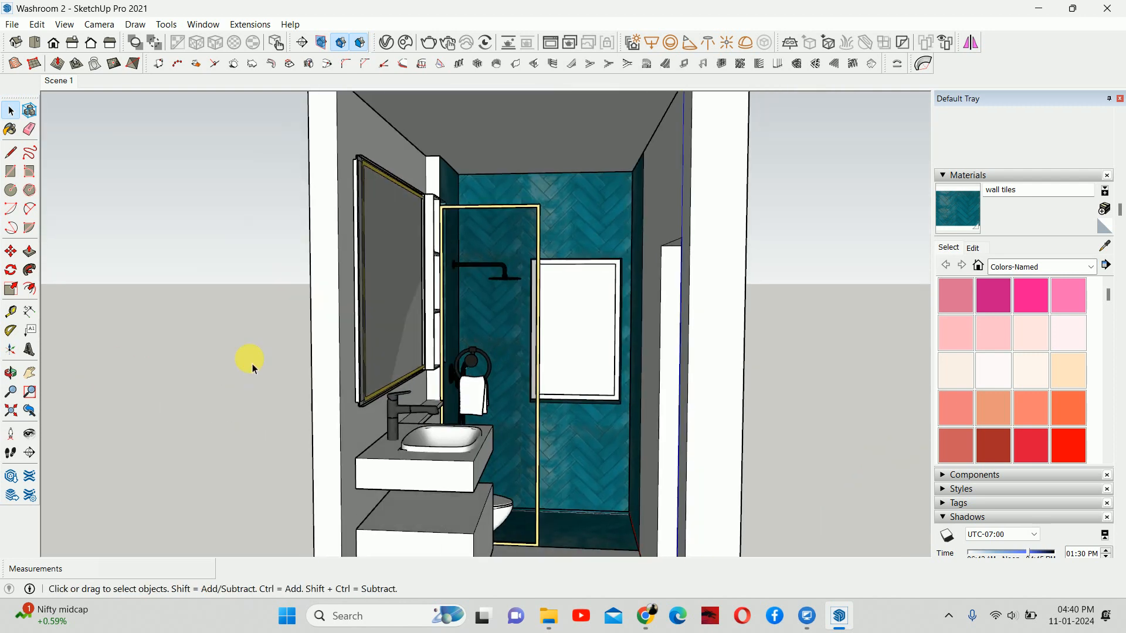
Inspect the tiled shower area and the wall tiles material in the V-Ray Asset Editor, and close the editor.
scroll(648, 378, "up", 4)
middle_click_drag(649, 377, 583, 382)
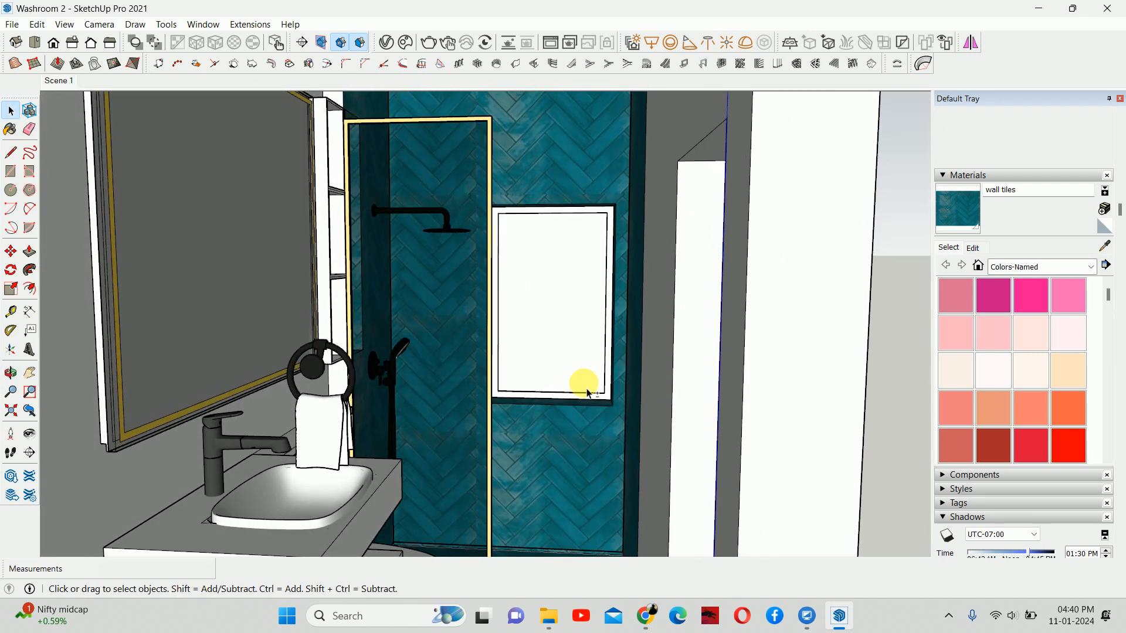
scroll(606, 276, "down", 4)
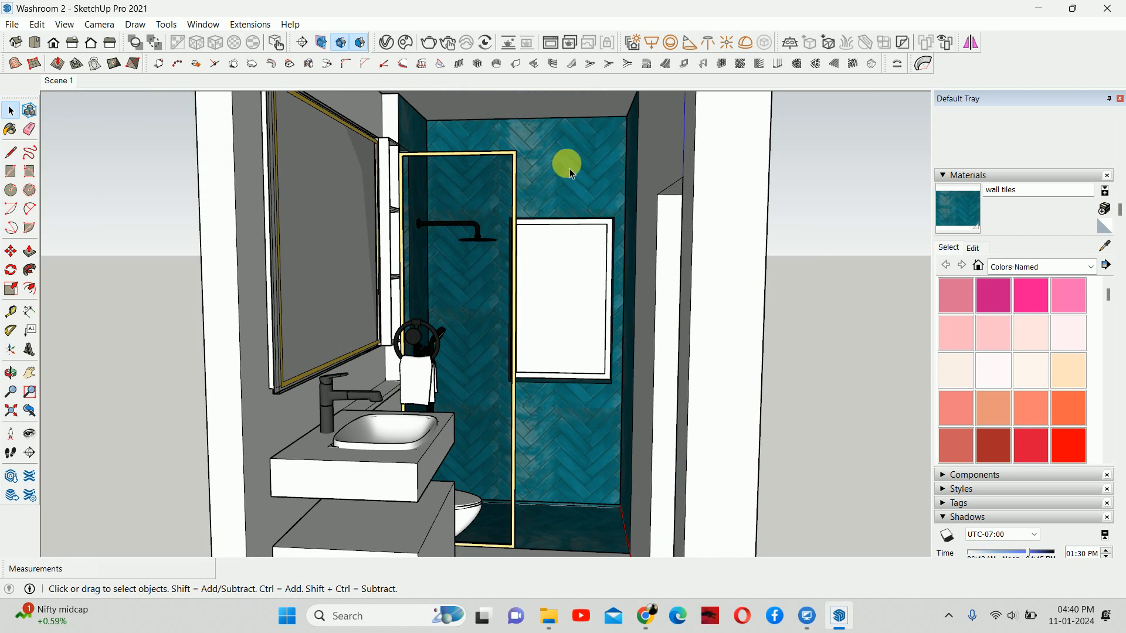
left_click(386, 42)
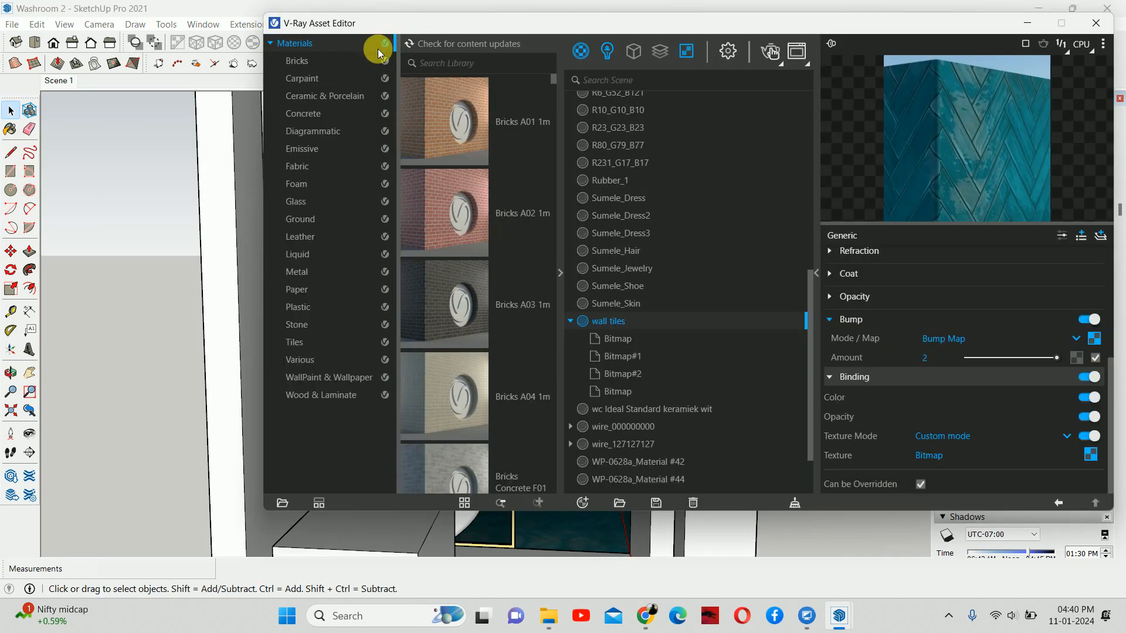
left_click(1096, 23)
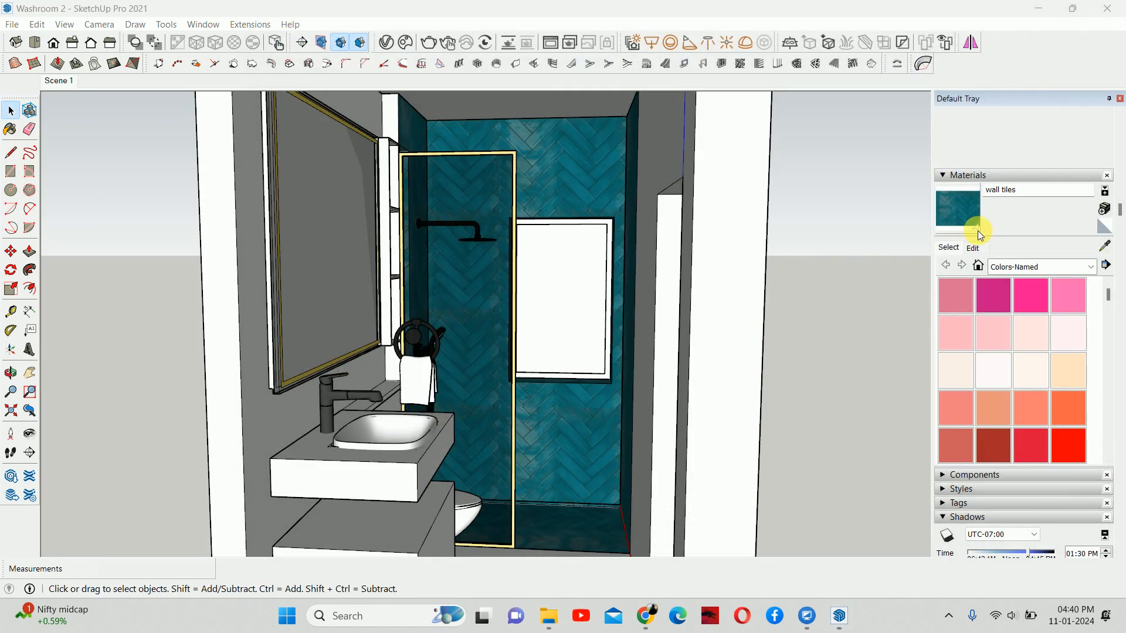
Try lighter and darker shades on the wall tiles material and reset its color.
left_click(973, 247)
left_click(1009, 320)
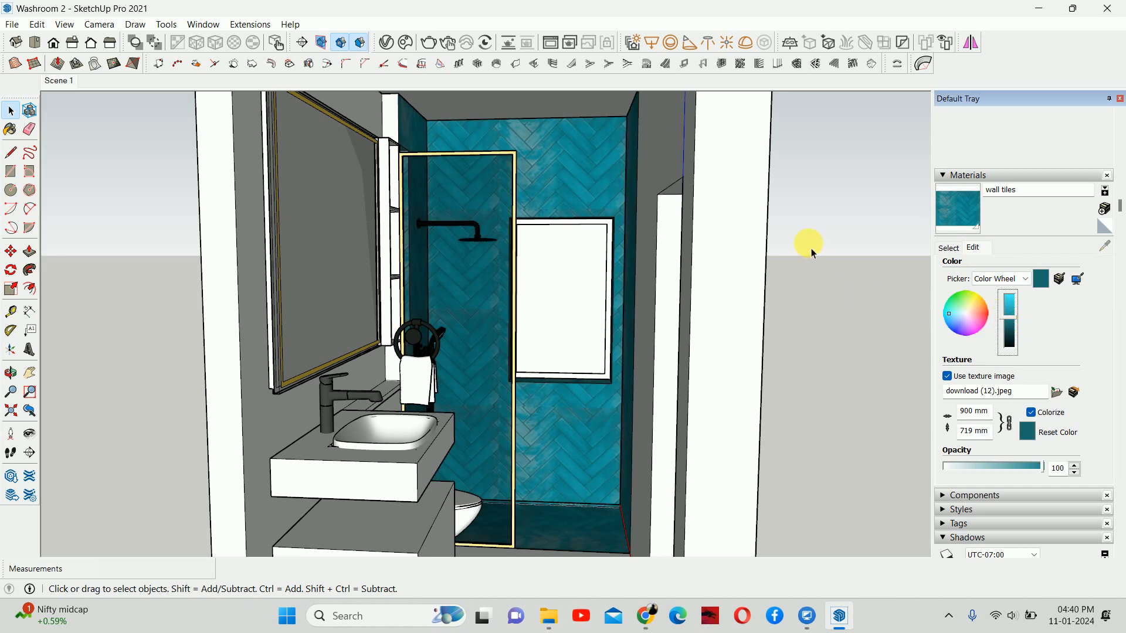
left_click(1008, 312)
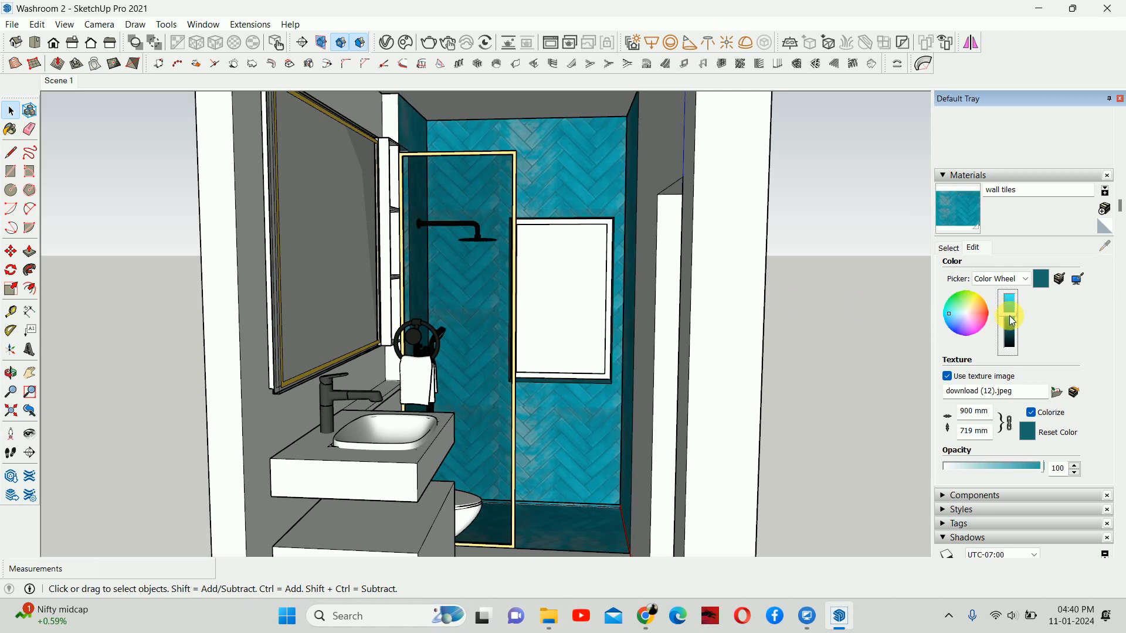
left_click_drag(1011, 321, 1011, 343)
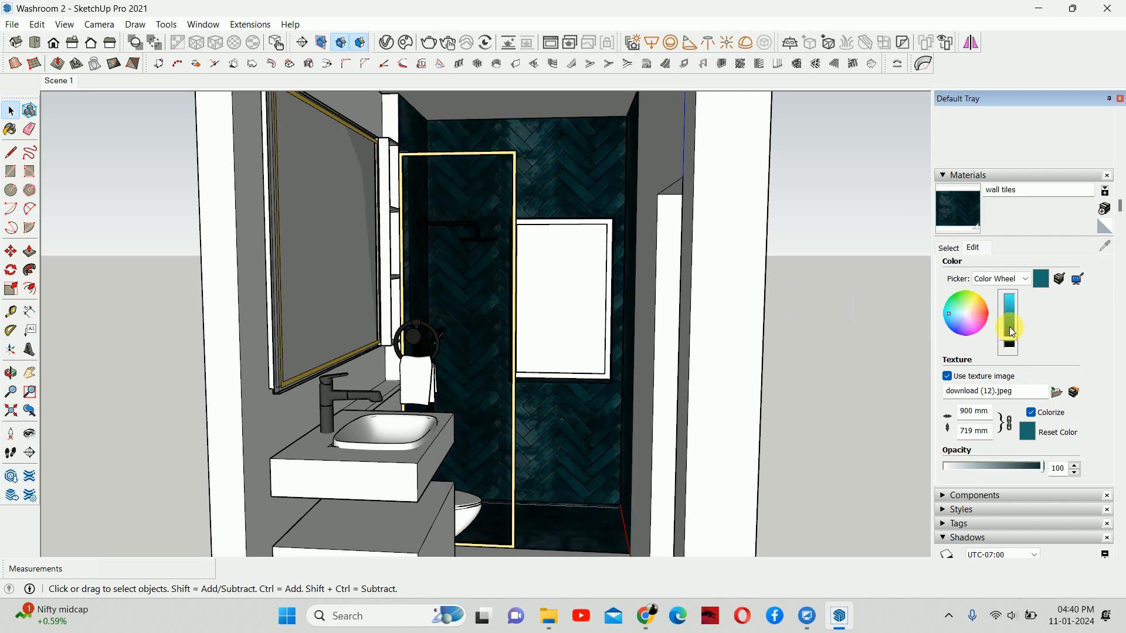
left_click(1011, 333)
left_click(1032, 433)
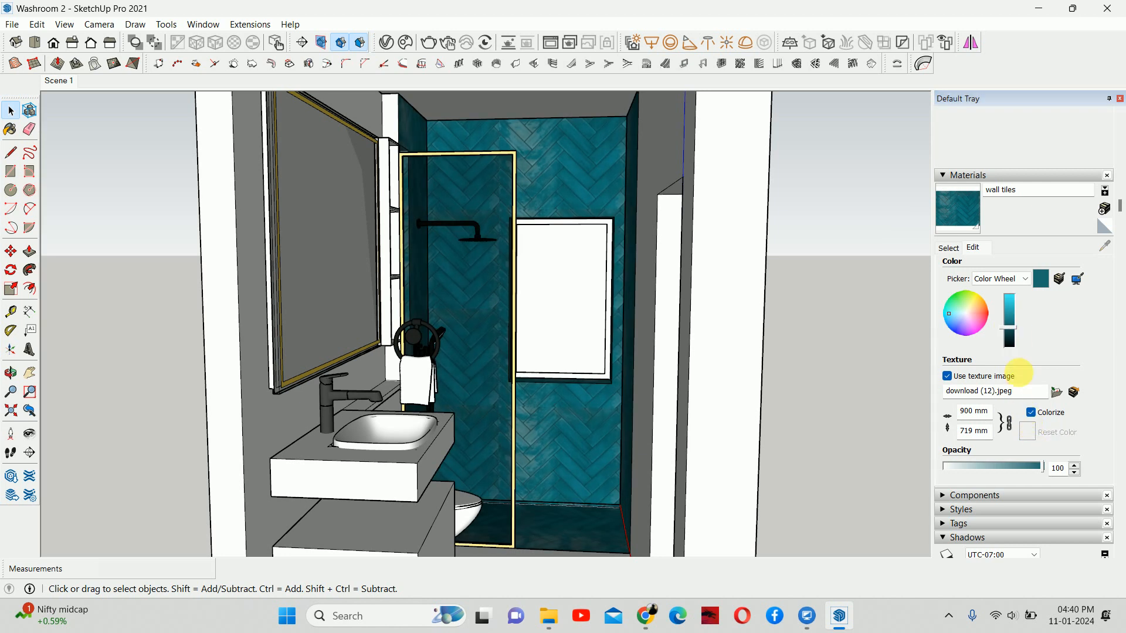
Brighten the teal color of the wall tiles material slightly.
left_click(1007, 325)
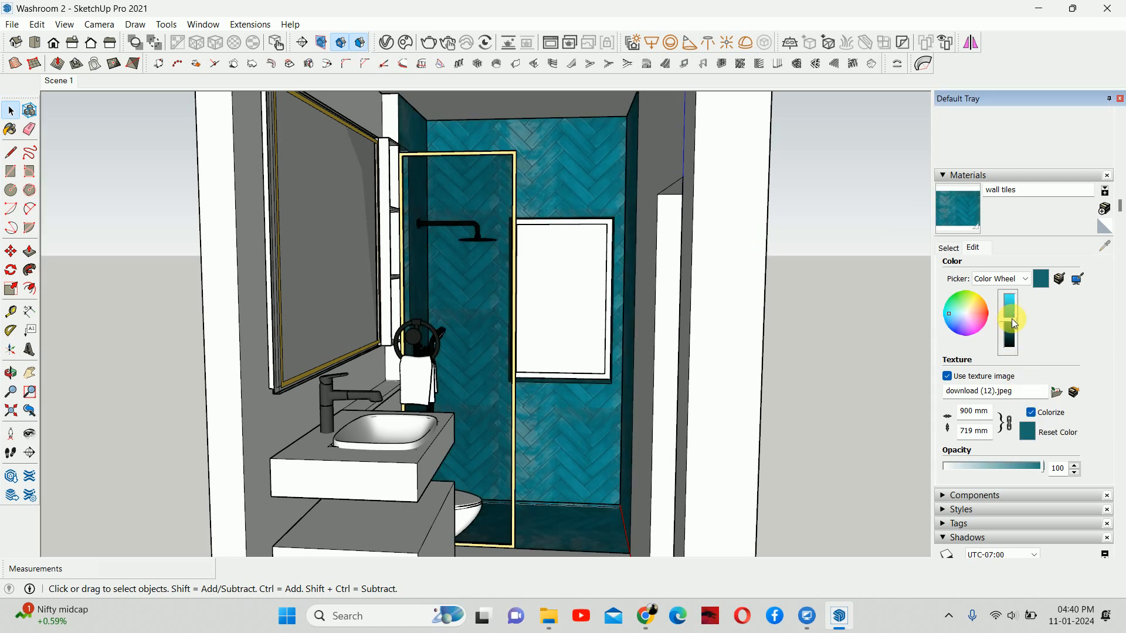
left_click(1008, 316)
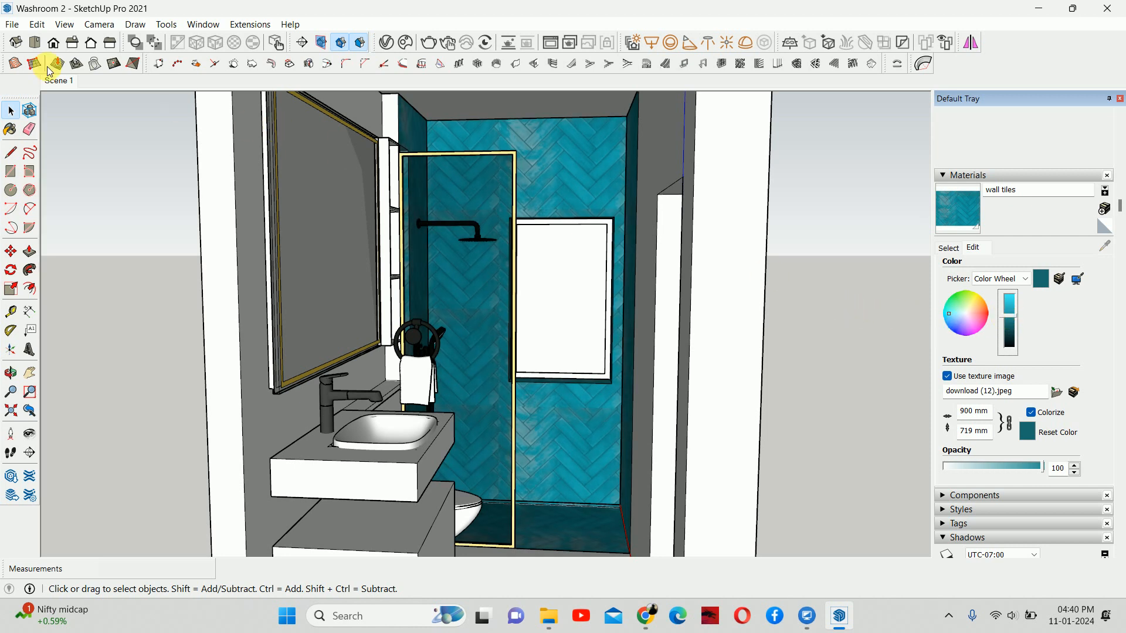
left_click(843, 355)
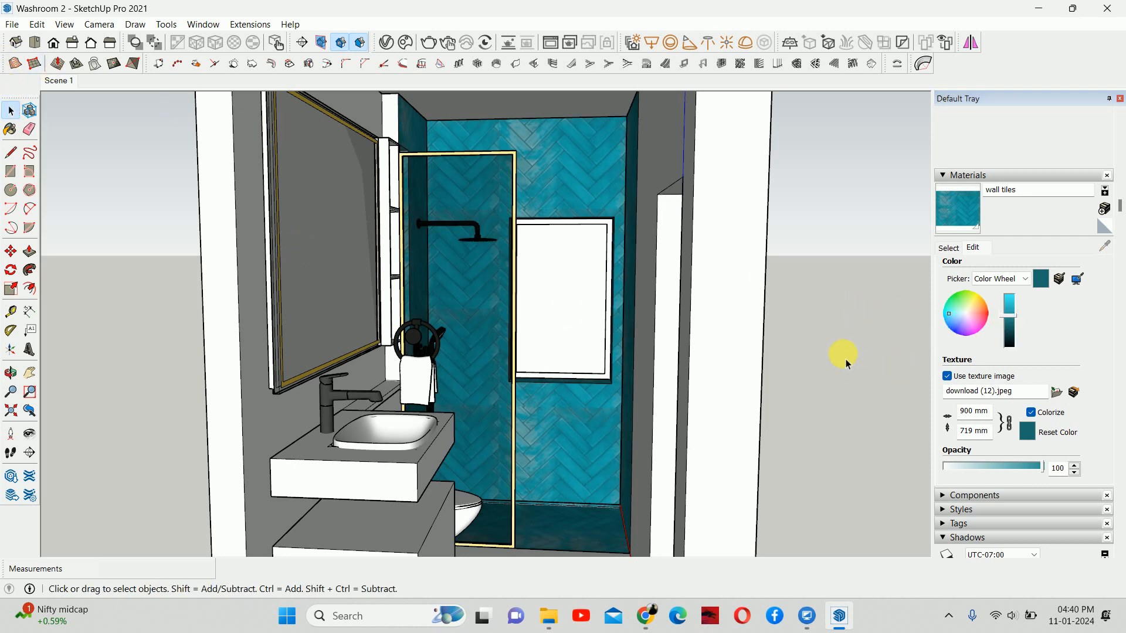
Hide the washroom's outer front wall to expose the vanity, toilet and shower wall from the front.
scroll(715, 313, "down", 1)
scroll(467, 328, "up", 4)
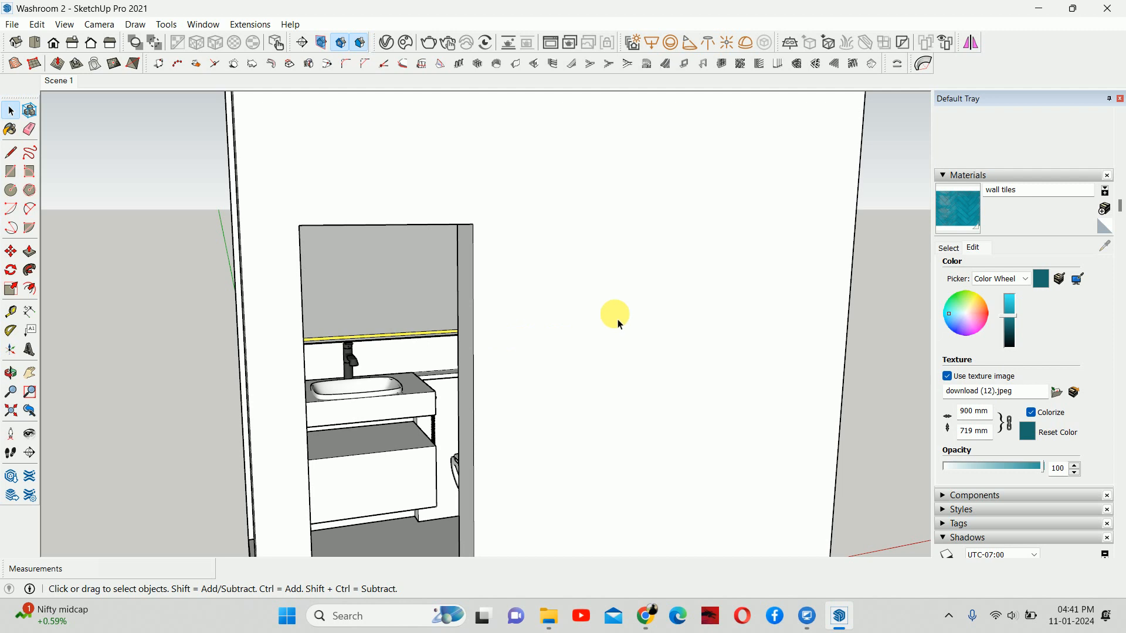
right_click(614, 314)
left_click(651, 288)
middle_click_drag(649, 294, 451, 195)
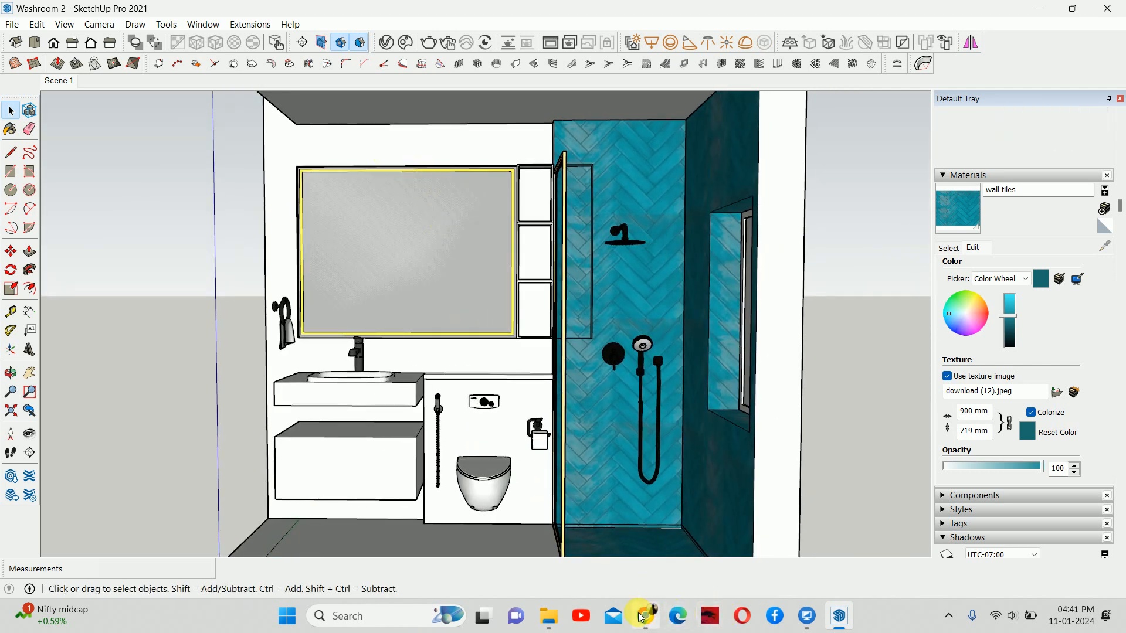
Switch to the Downloads folder in File Explorer and preview the light tile images, including download (11), Four Seasons Autumn and Herringbone.
mouse_move(565, 617)
left_click(599, 535)
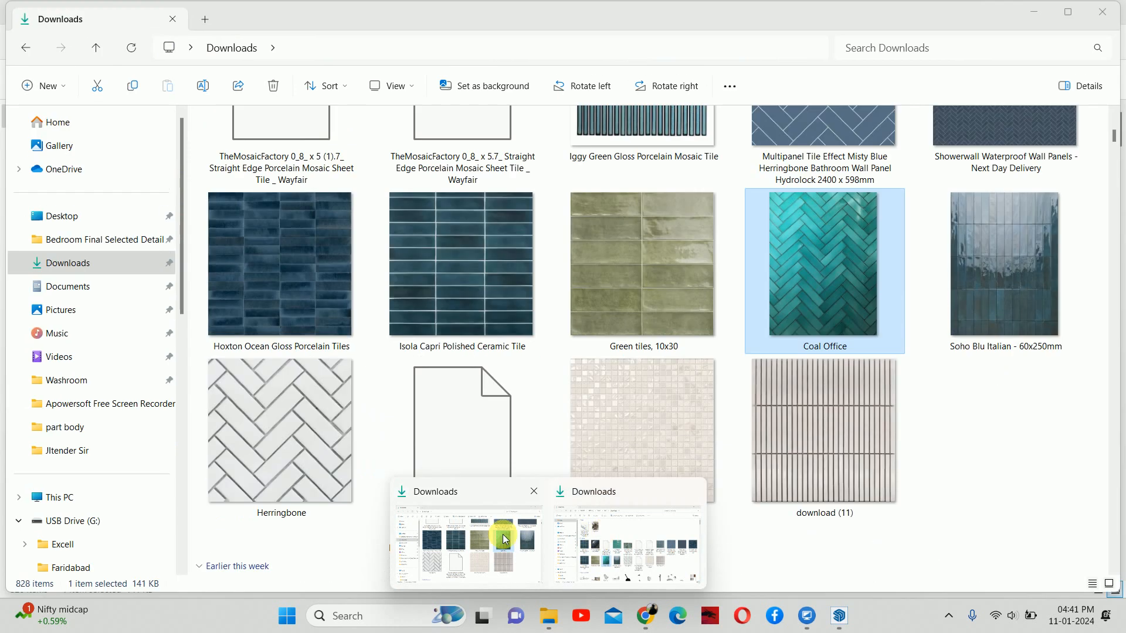
double_click(816, 442)
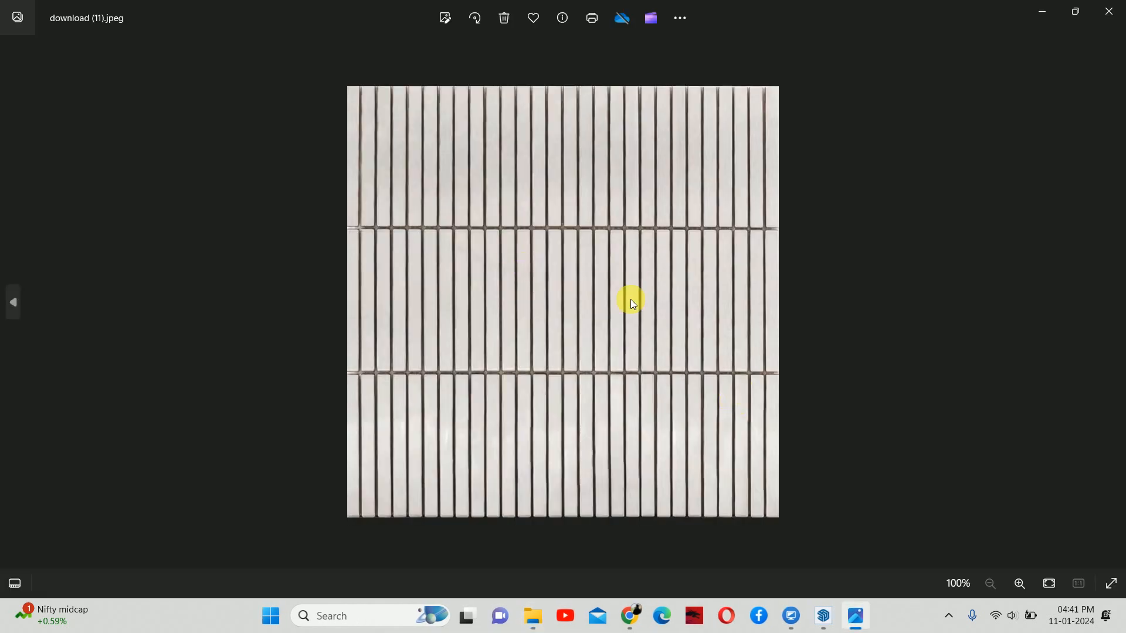
key("Right")
key("Right")
key("Left")
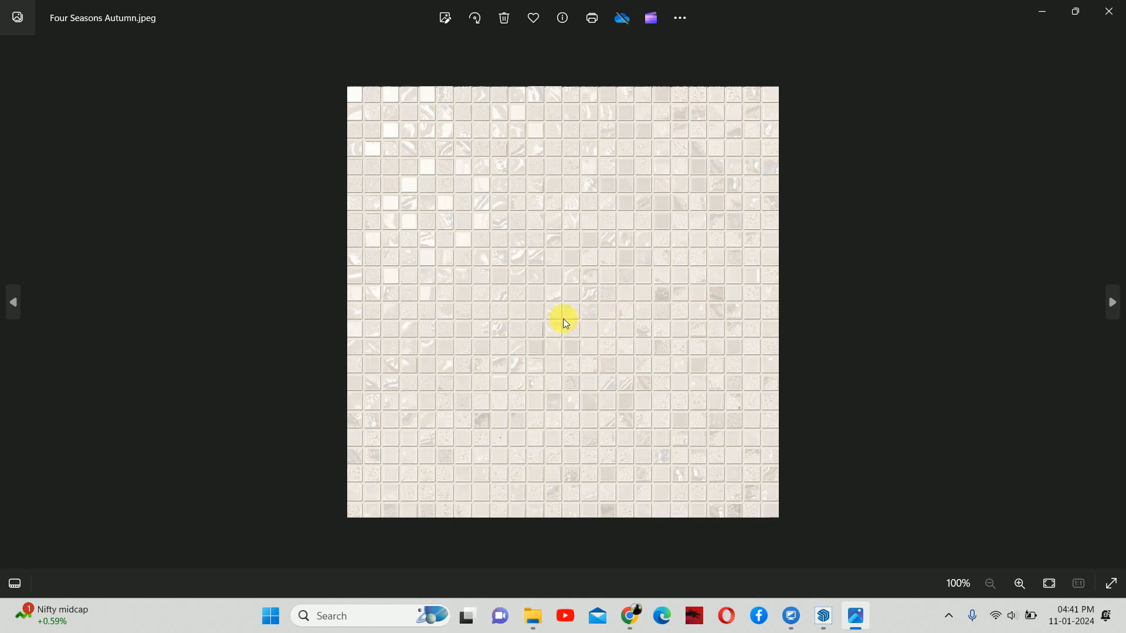
key("Right")
key("Right")
key("Left")
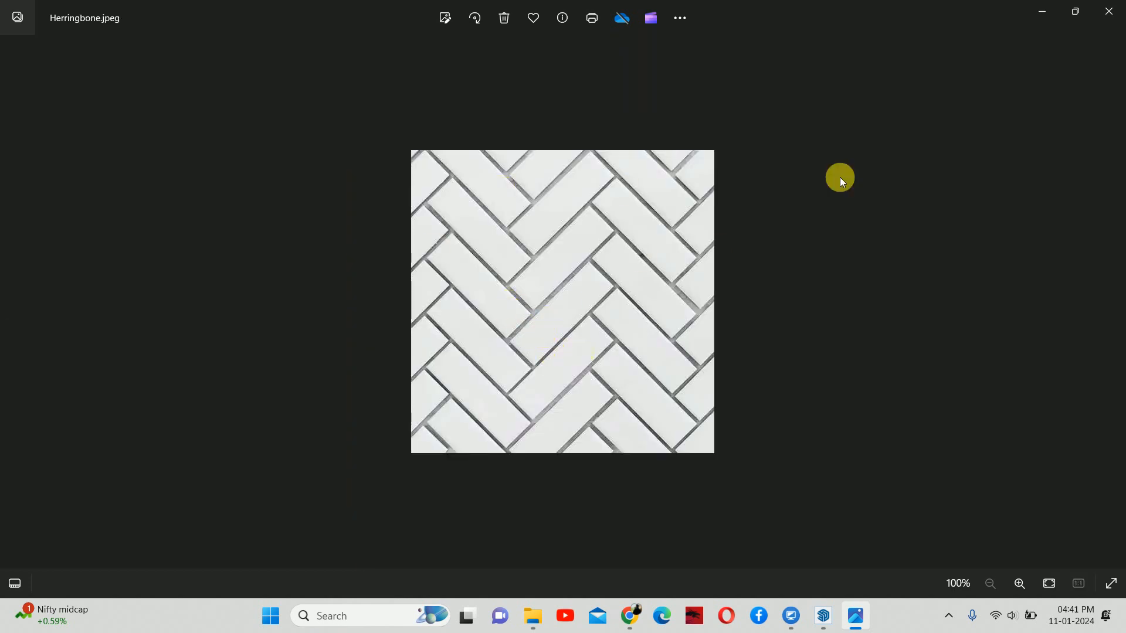
left_click(1116, 10)
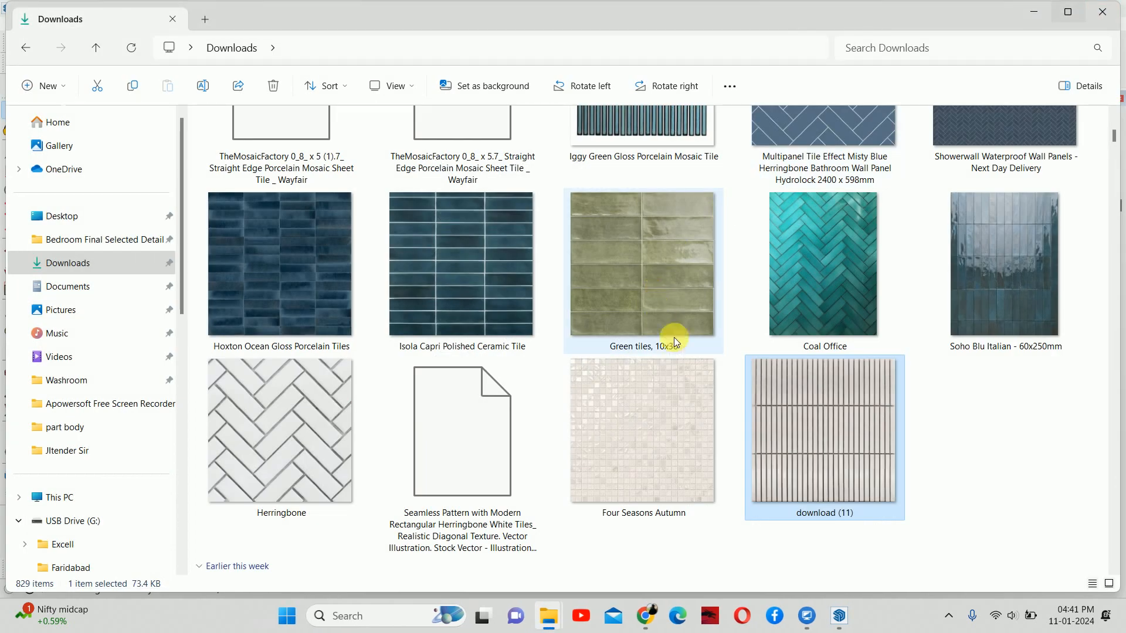
Open the Herringbone tile image from the Downloads folder in Paint.
scroll(723, 365, "up", 5)
left_click(256, 478)
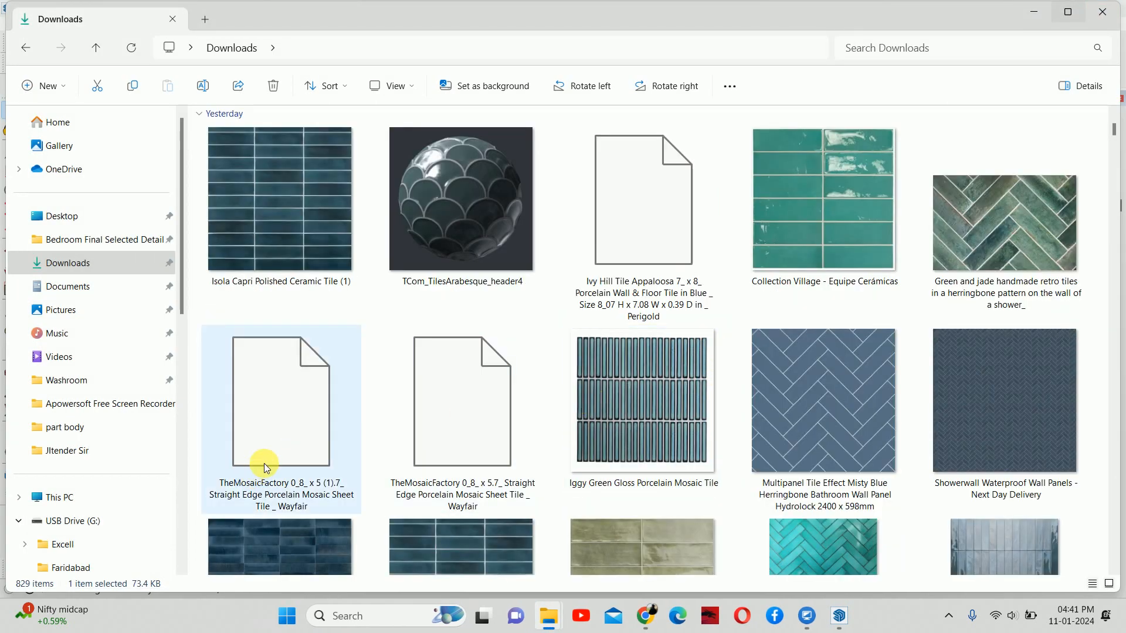
scroll(265, 466, "down", 3)
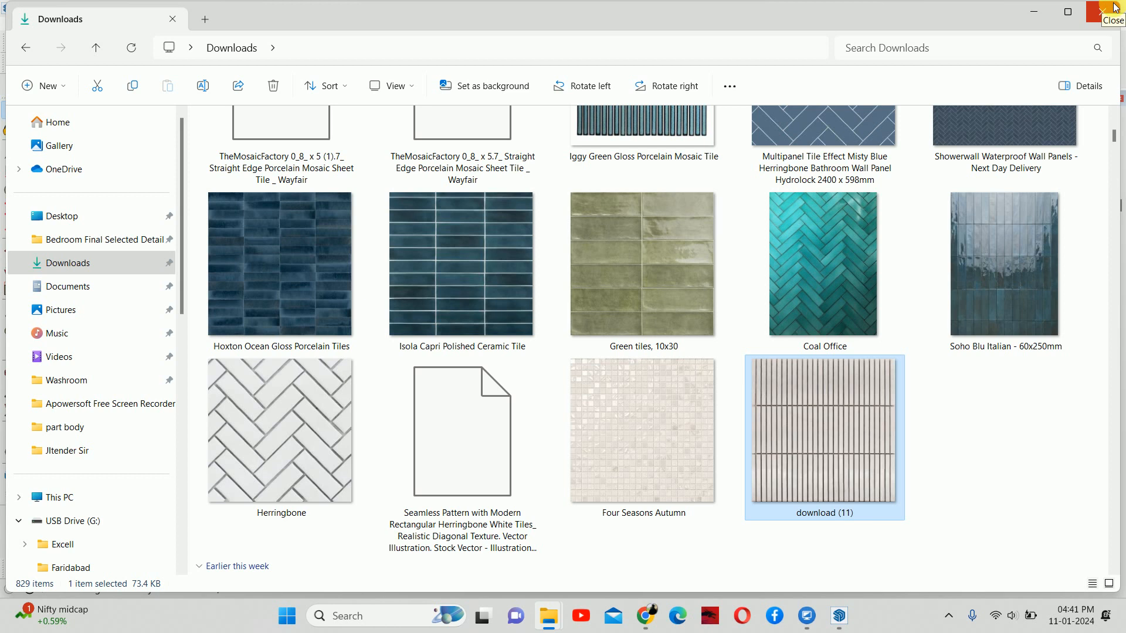
right_click(316, 379)
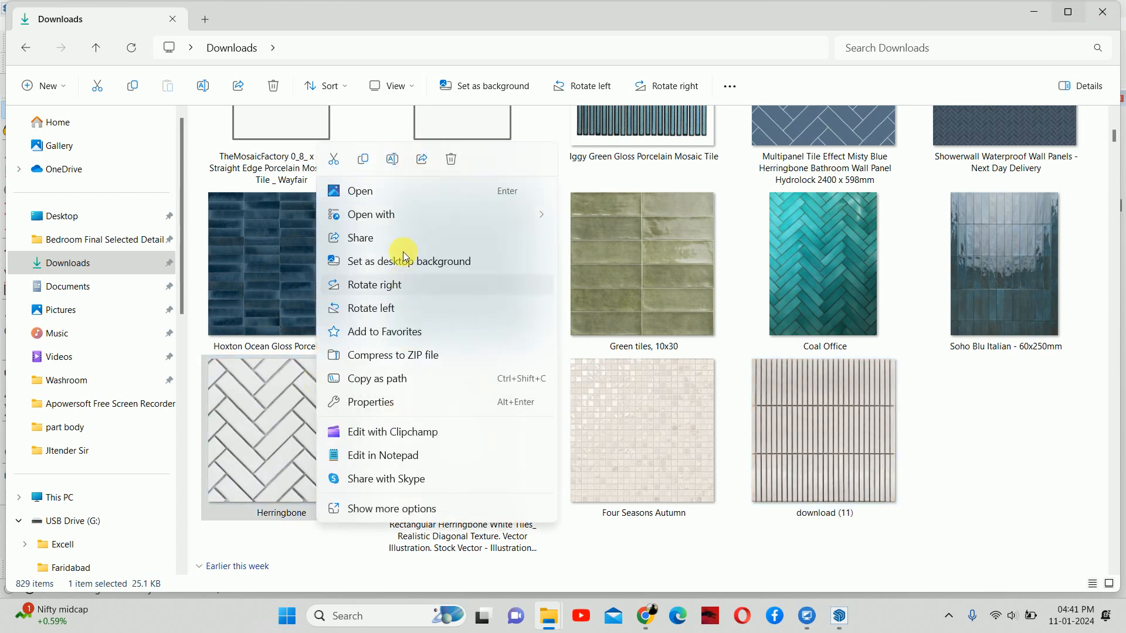
mouse_move(398, 218)
left_click(599, 219)
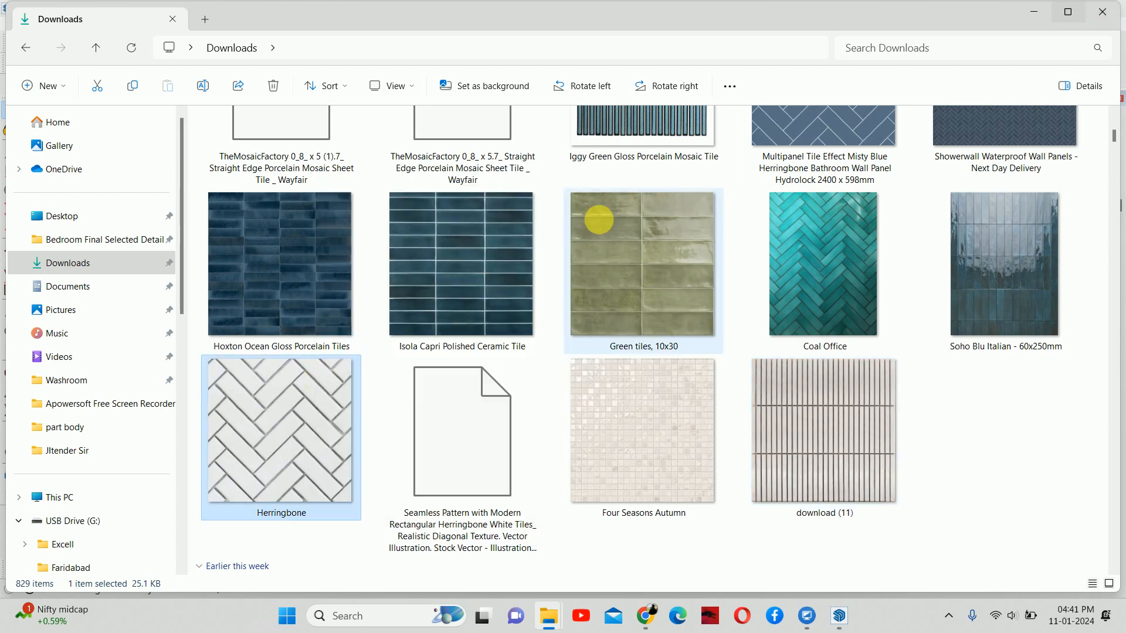
Try enlarging the canvas around the herringbone tile to about 1768 × 1095 px and undo it.
scroll(507, 270, "down", 3, "ctrl")
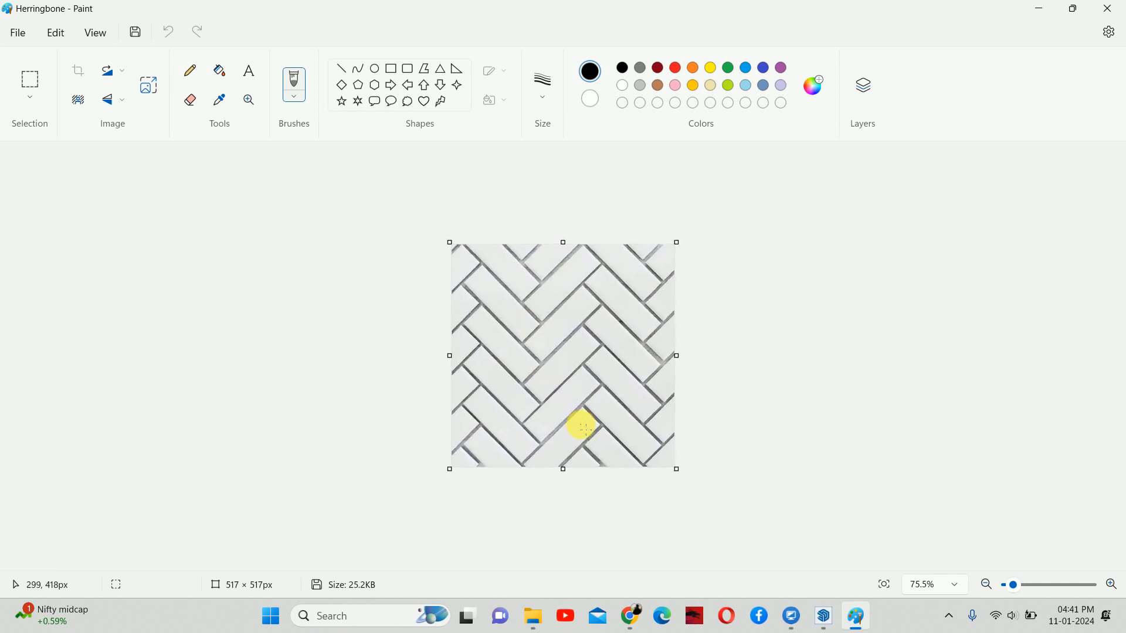
scroll(582, 426, "down", 2, "ctrl")
left_click_drag(638, 430, 909, 566)
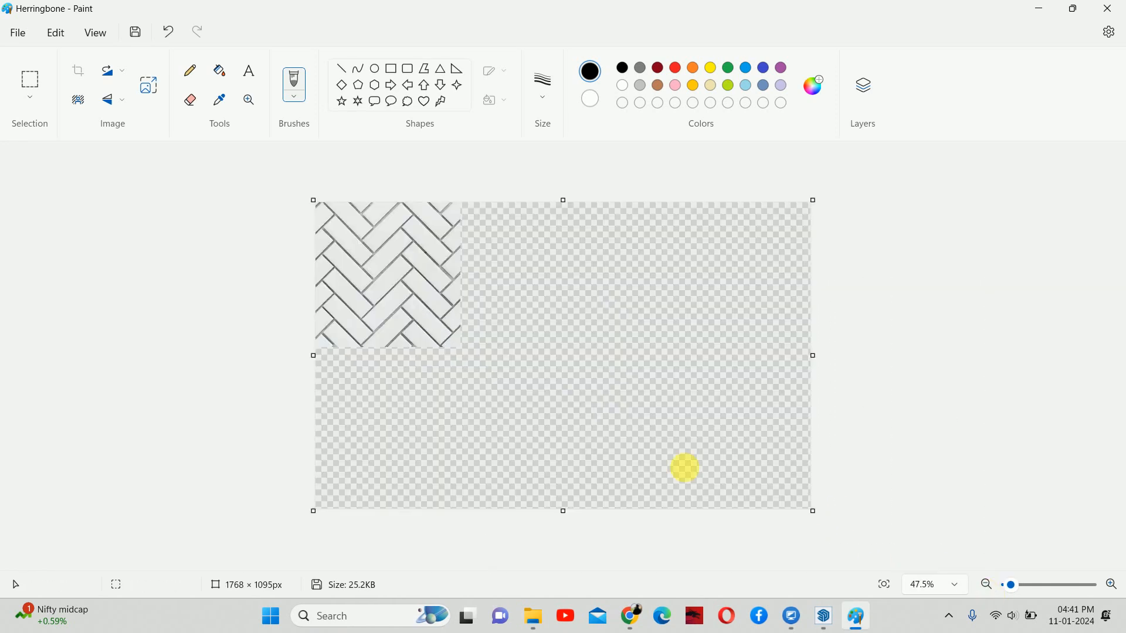
key("ctrl+z")
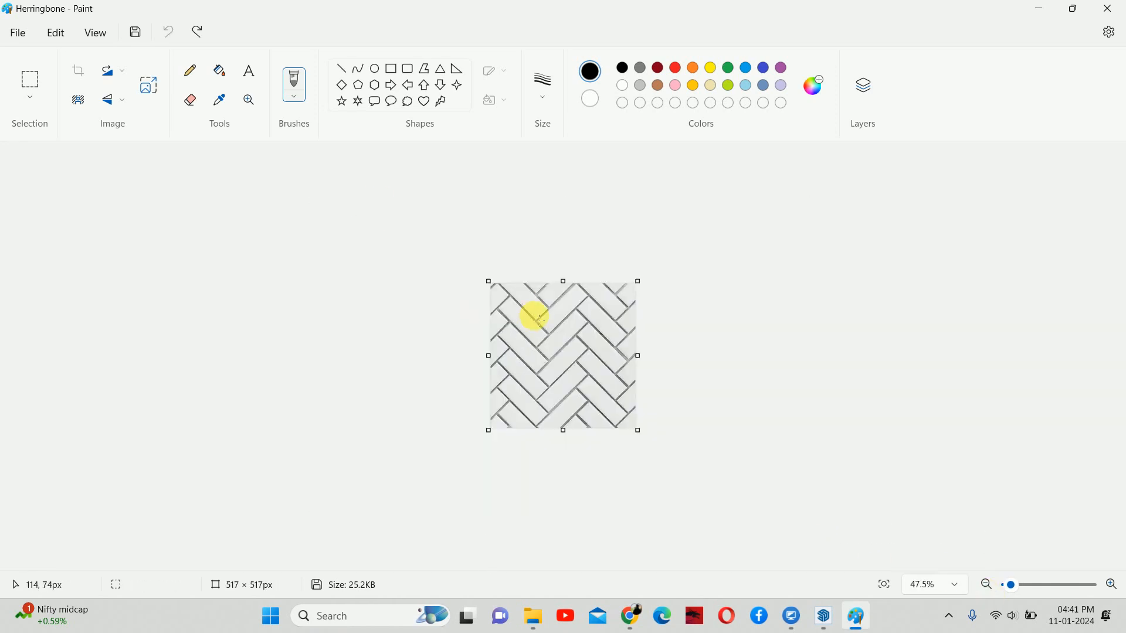
Copy the whole herringbone image and enlarge the canvas to about 1502 × 1019 px.
key("ctrl+a")
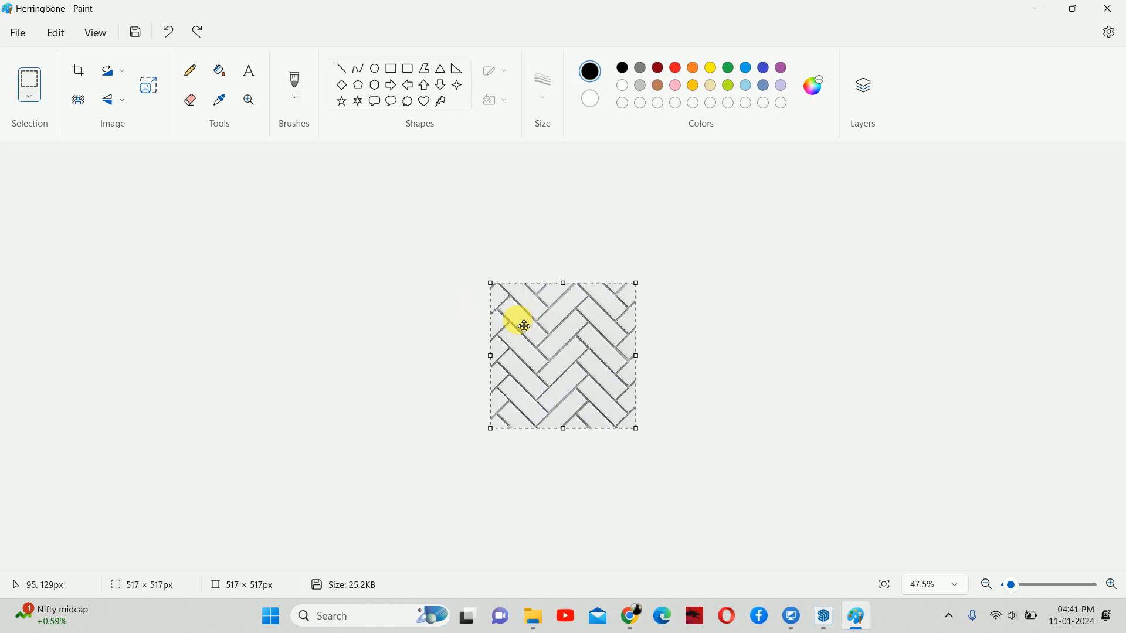
left_click_drag(757, 499, 964, 577)
key("ctrl+z")
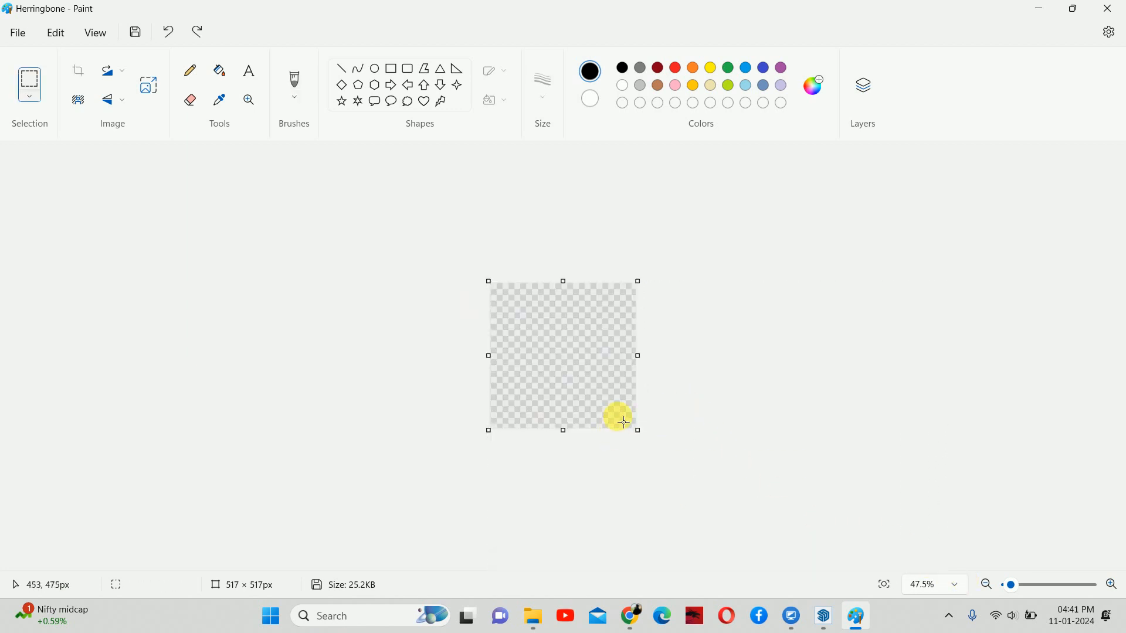
key("ctrl+z")
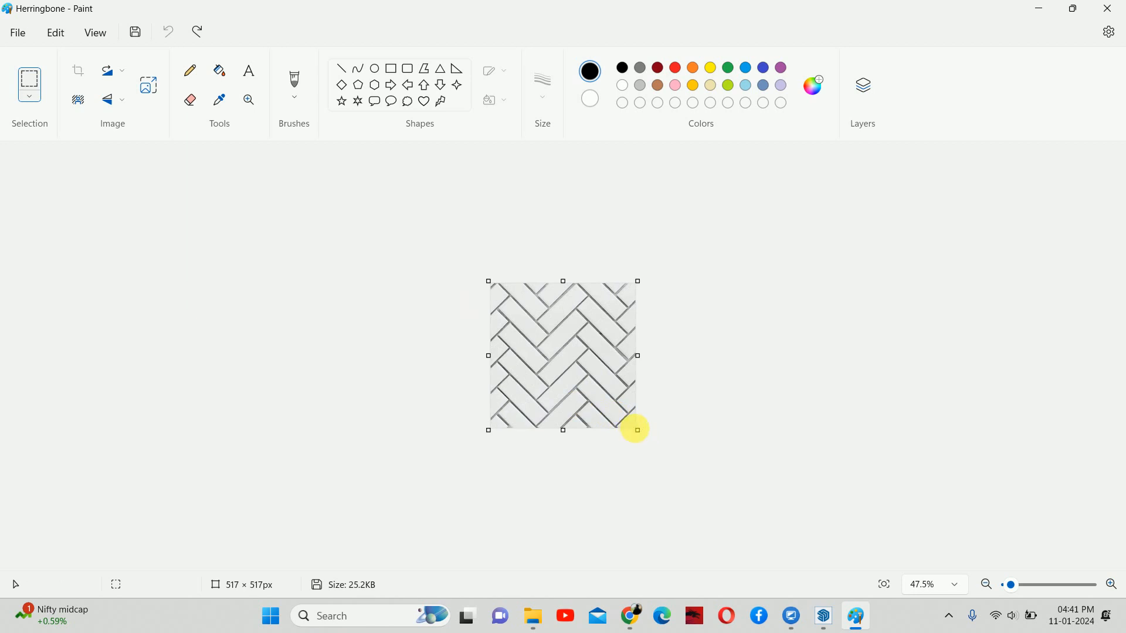
key("ctrl+y")
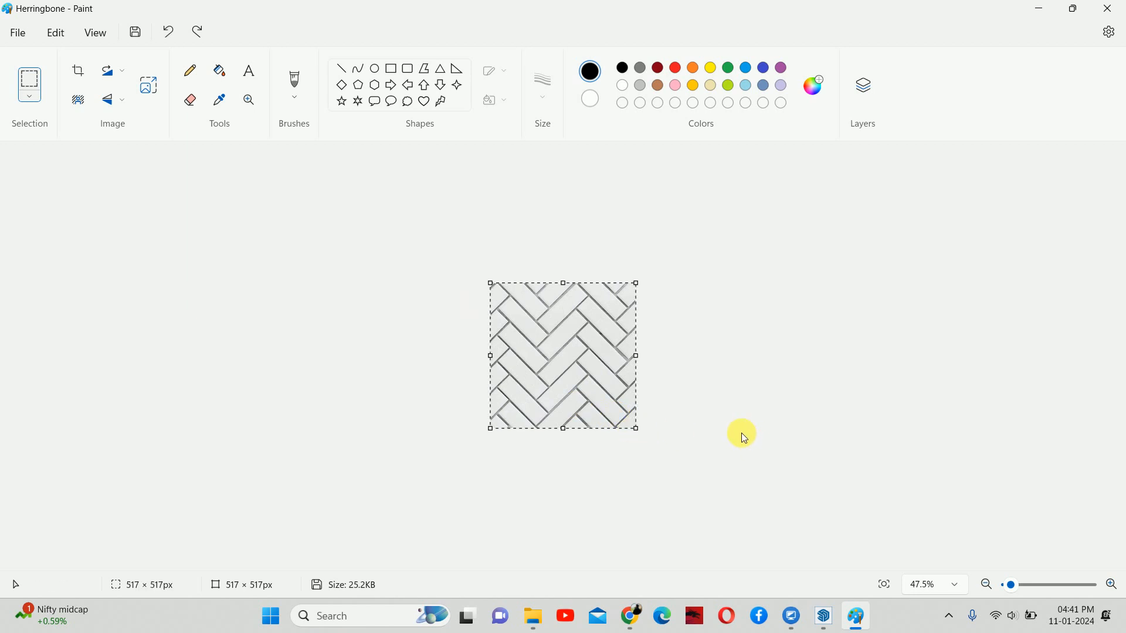
key("ctrl+z")
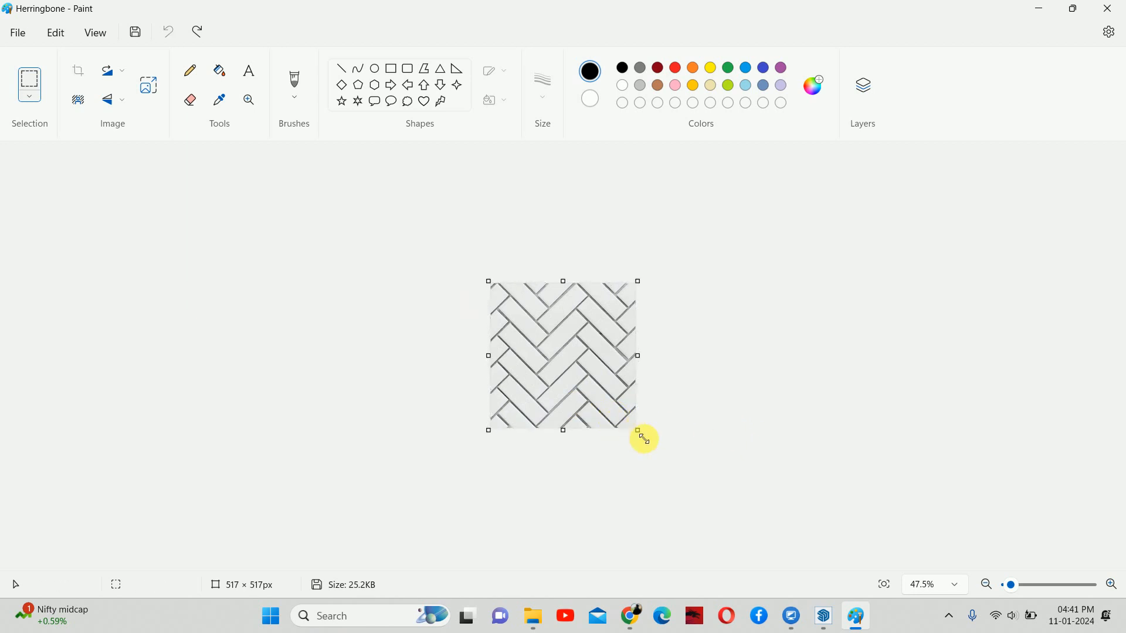
left_click_drag(644, 439, 917, 576)
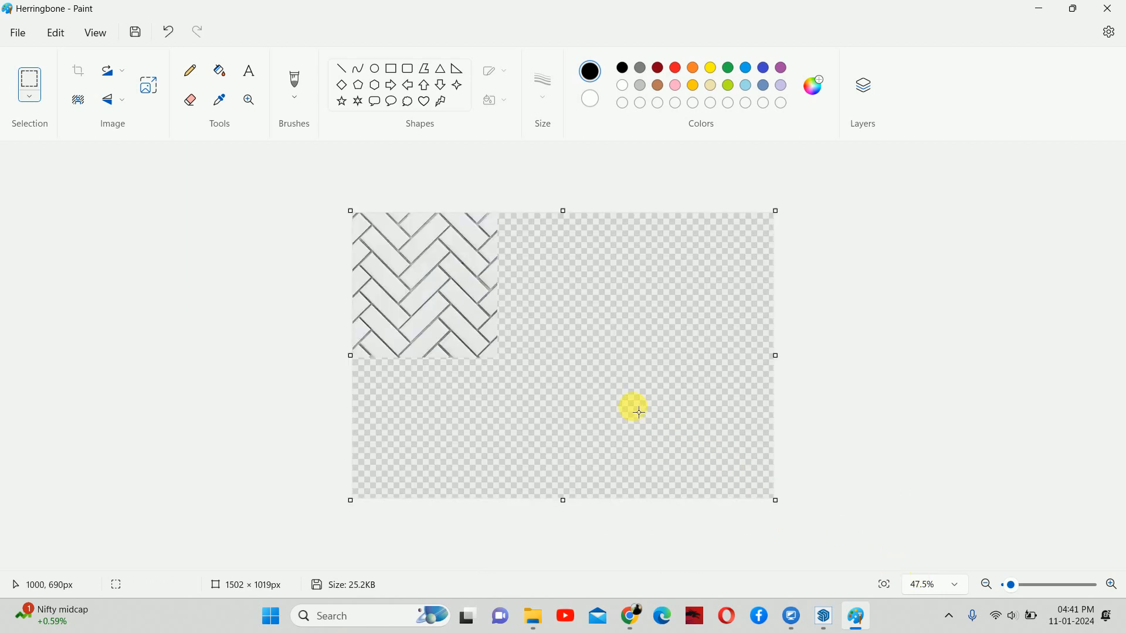
Place a copy of the herringbone tile directly right of the original, shifted slightly down so the grout lines continue.
left_click_drag(469, 300, 614, 314)
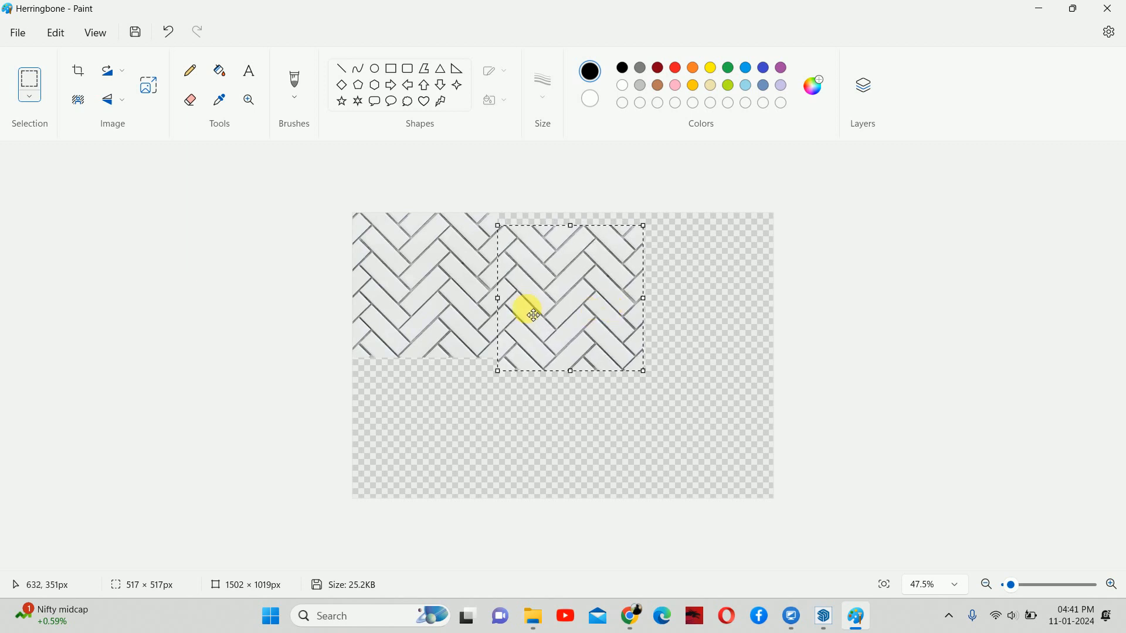
scroll(533, 315, "up", 5, "ctrl")
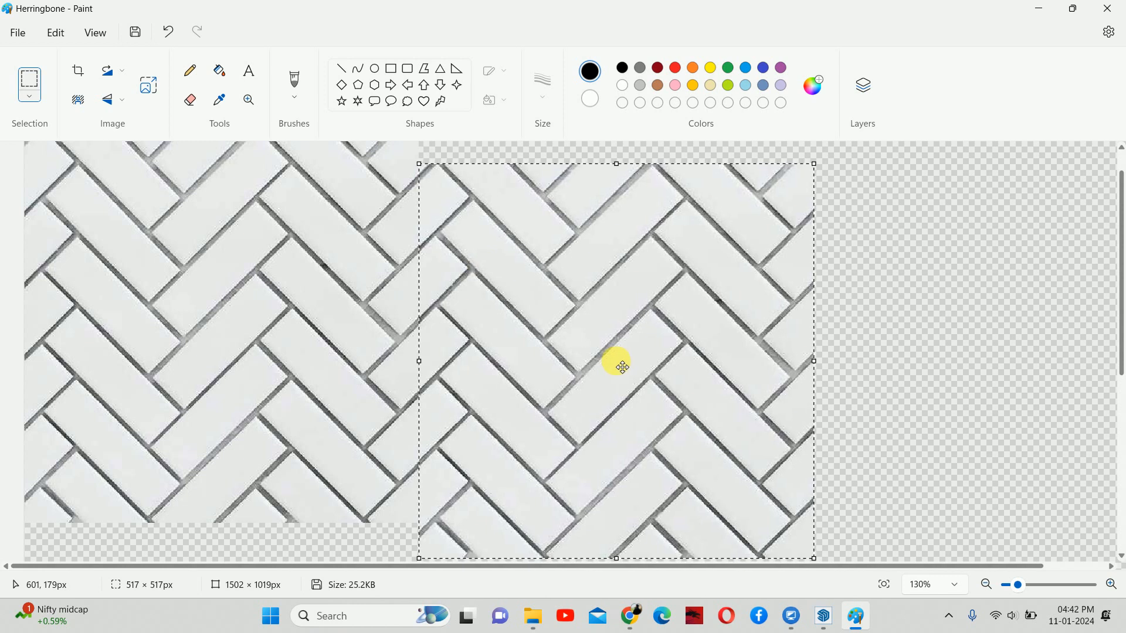
left_click_drag(622, 367, 622, 368)
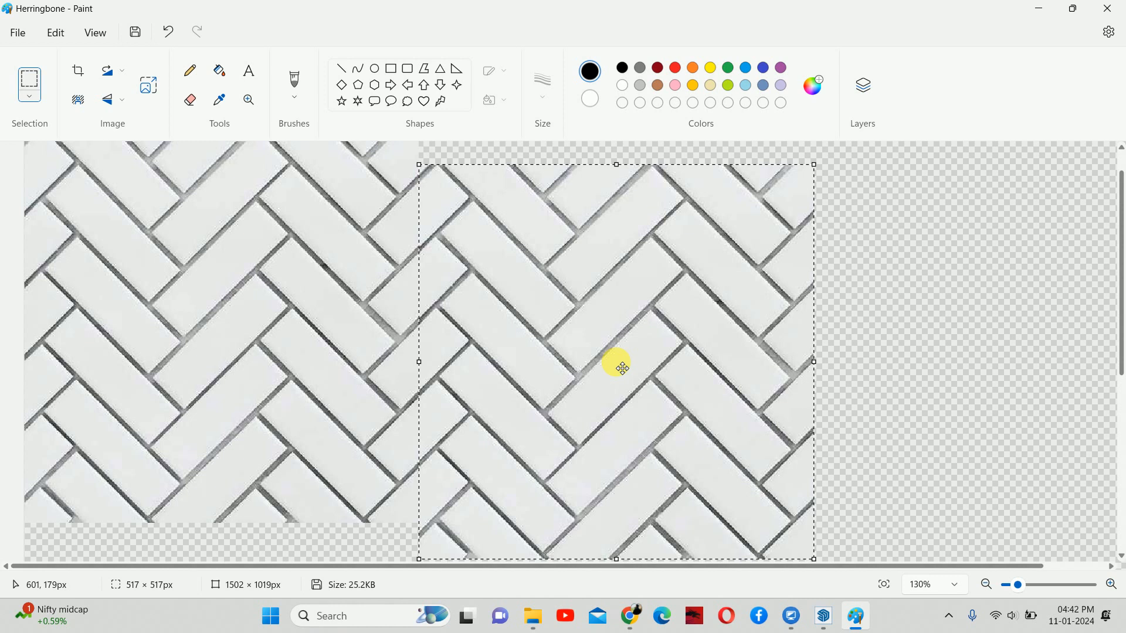
scroll(593, 363, "down", 3, "ctrl")
left_click(895, 344)
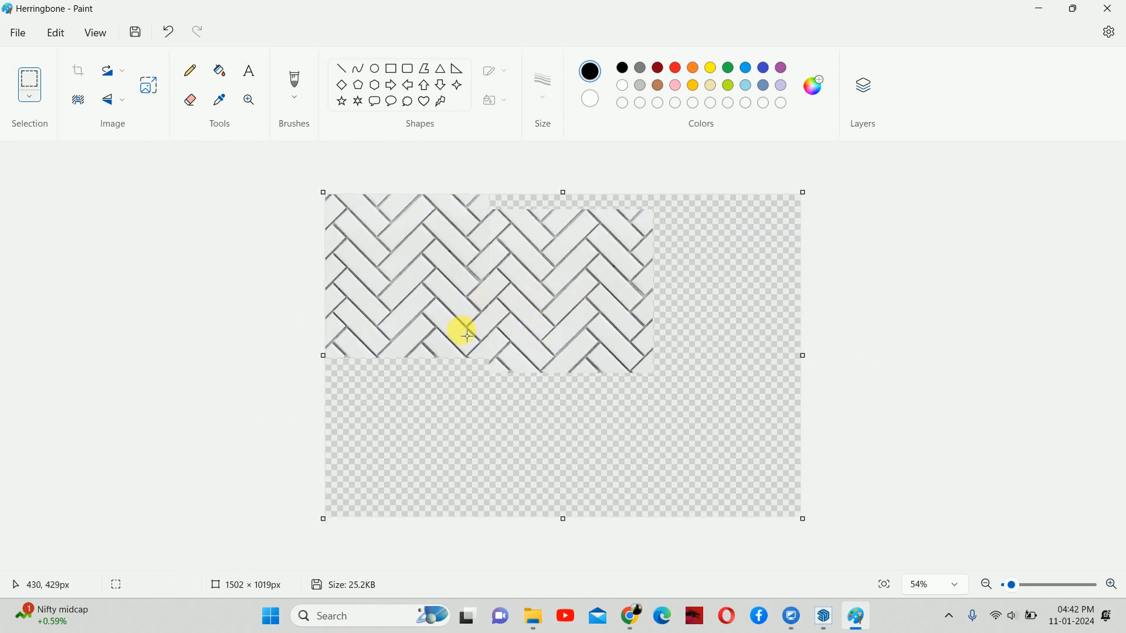
Paste a further herringbone copy right of the second one and nudge it until the grout lines match.
key("ctrl+v")
left_click_drag(372, 281, 705, 316)
scroll(680, 234, "up", 5, "ctrl")
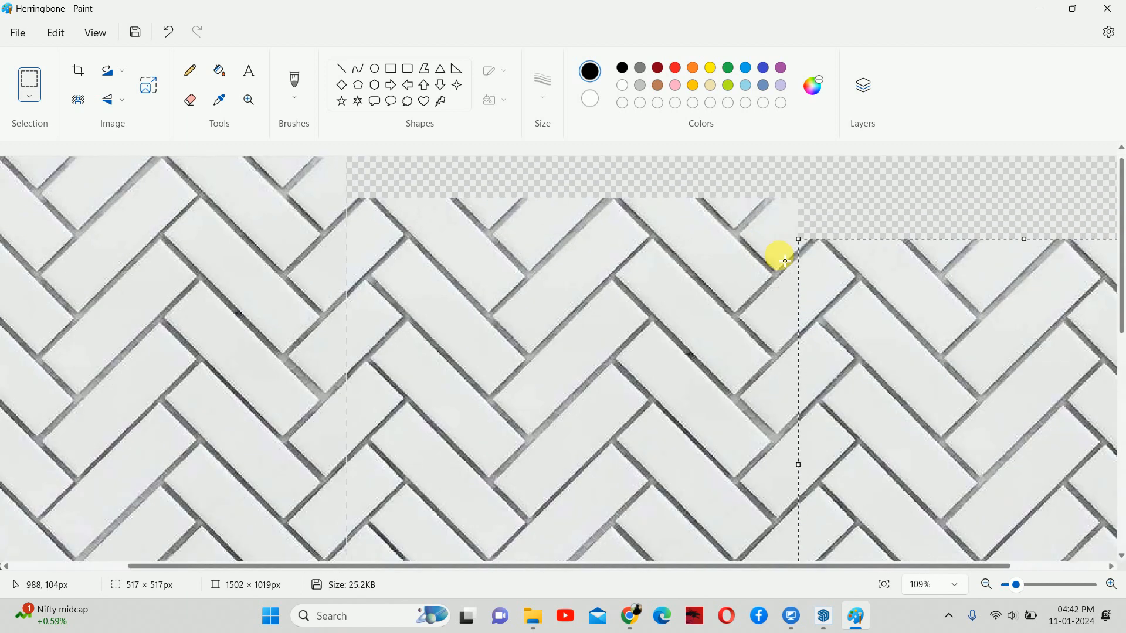
key("Up")
key("Left")
key("Up")
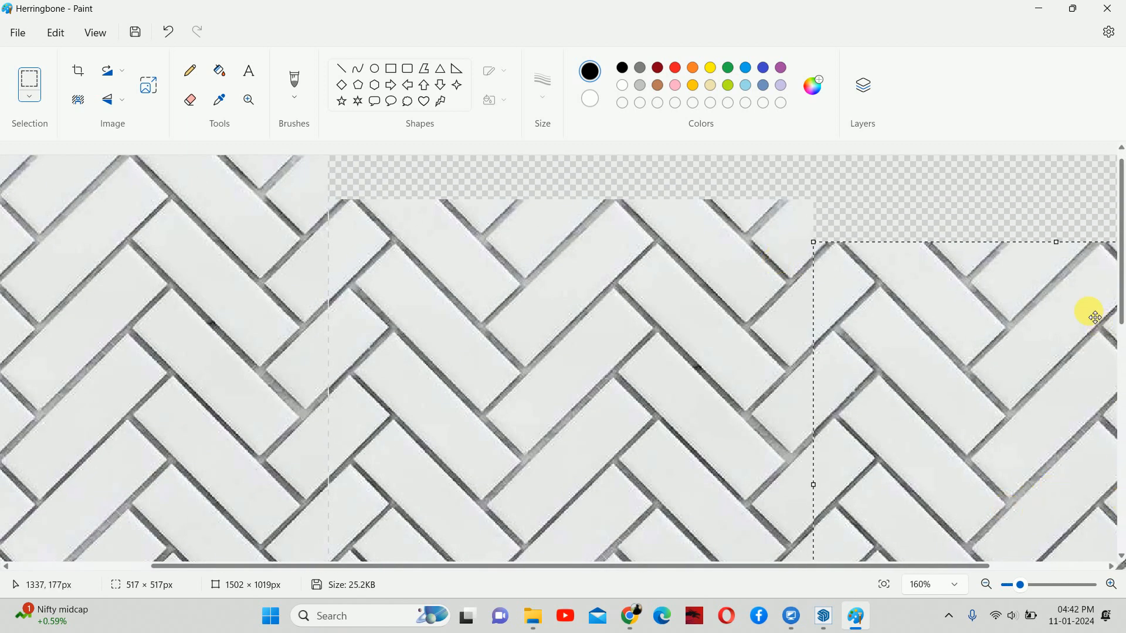
scroll(711, 254, "down", 5, "ctrl")
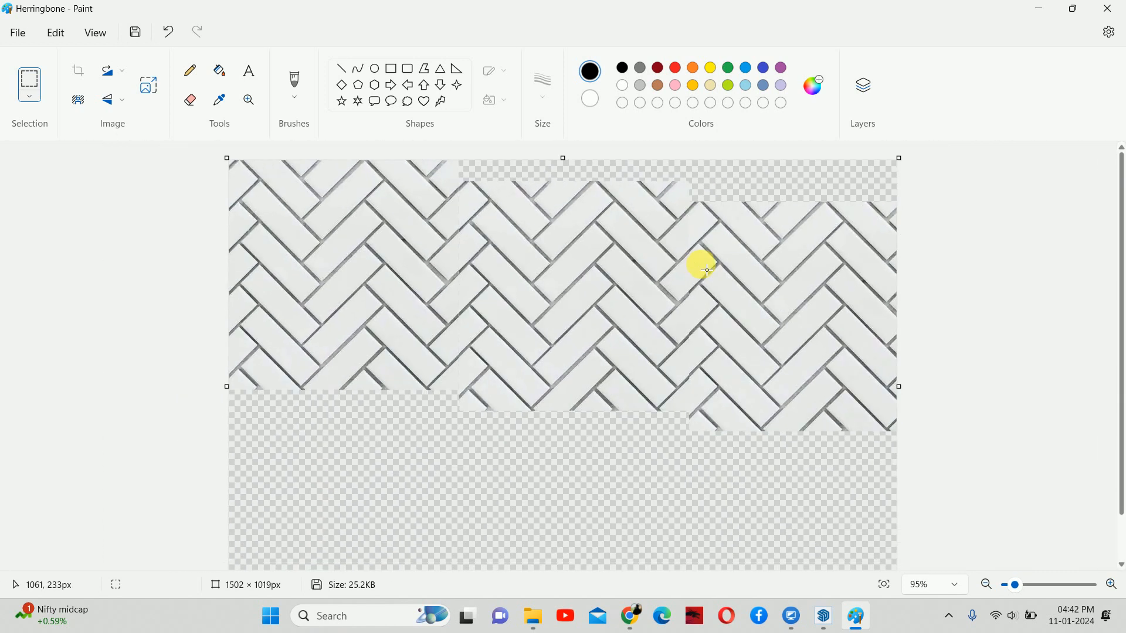
Try placing another herringbone copy below the middle tile, and undo the placement.
key("ctrl+v")
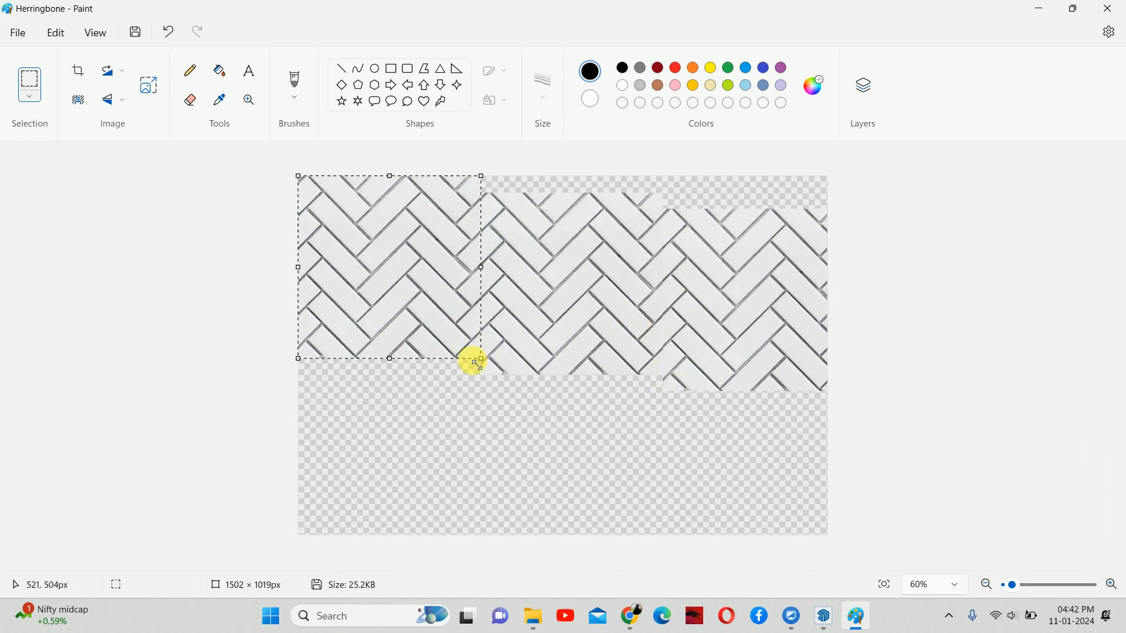
left_click_drag(403, 278, 507, 478)
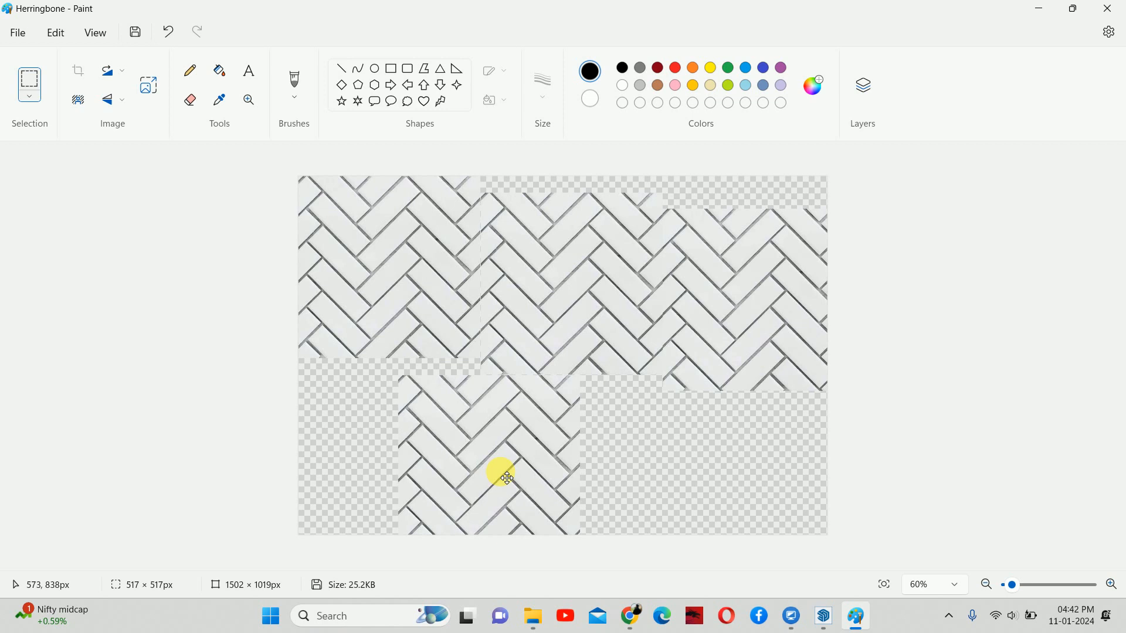
left_click_drag(508, 478, 573, 478)
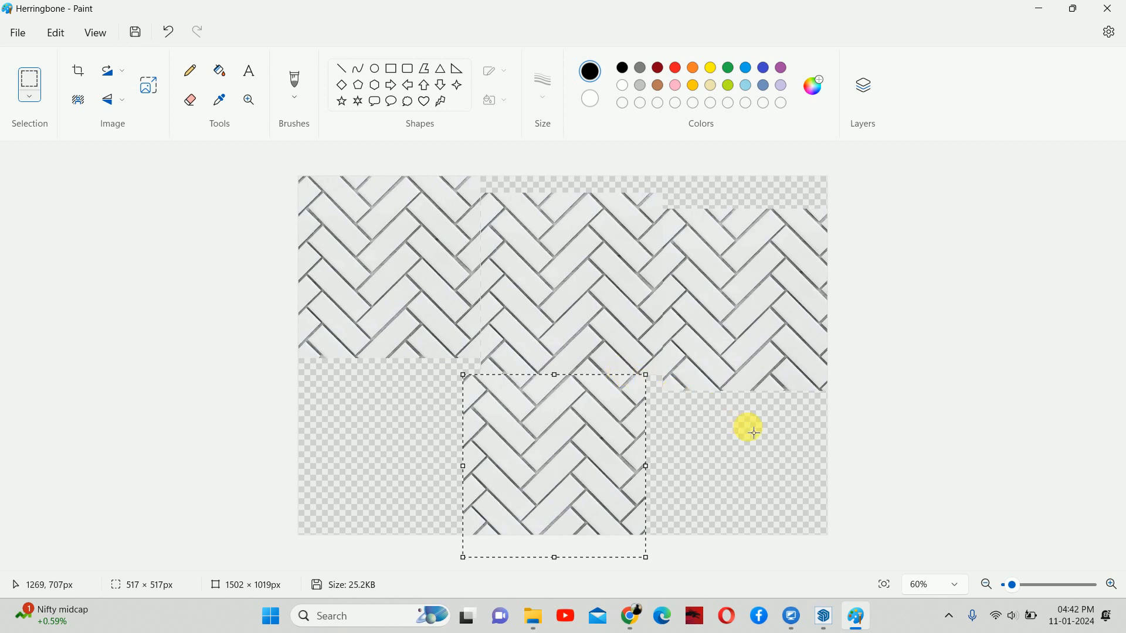
key("ctrl+z")
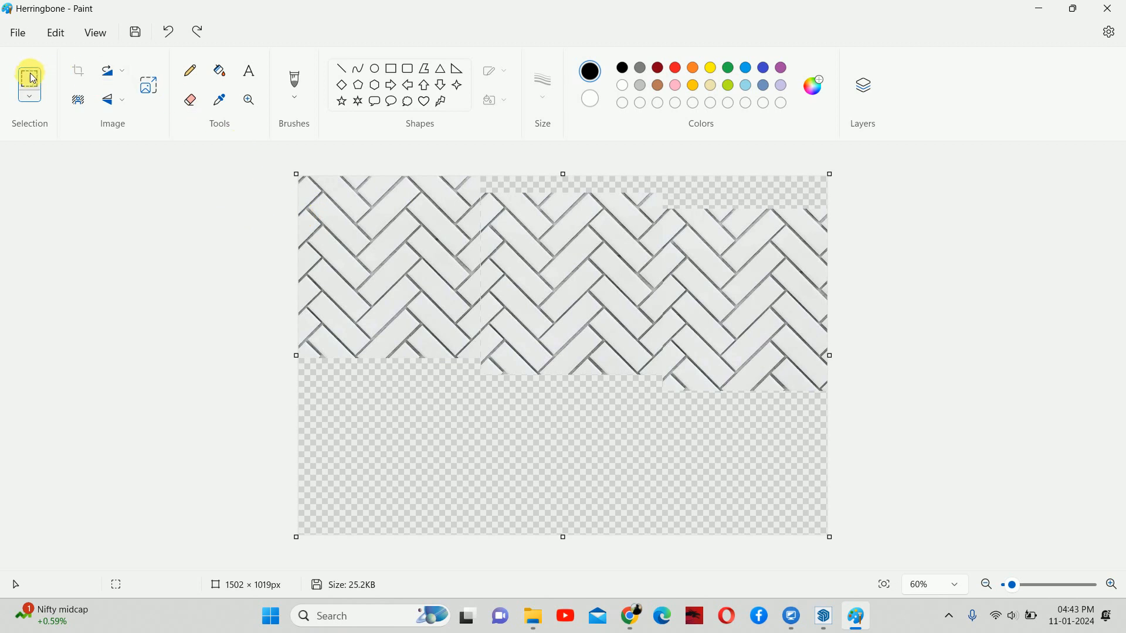
Copy a band of about 1502 × 396 px across the three joined tiles and place the copy directly below them.
left_click_drag(299, 215, 843, 360)
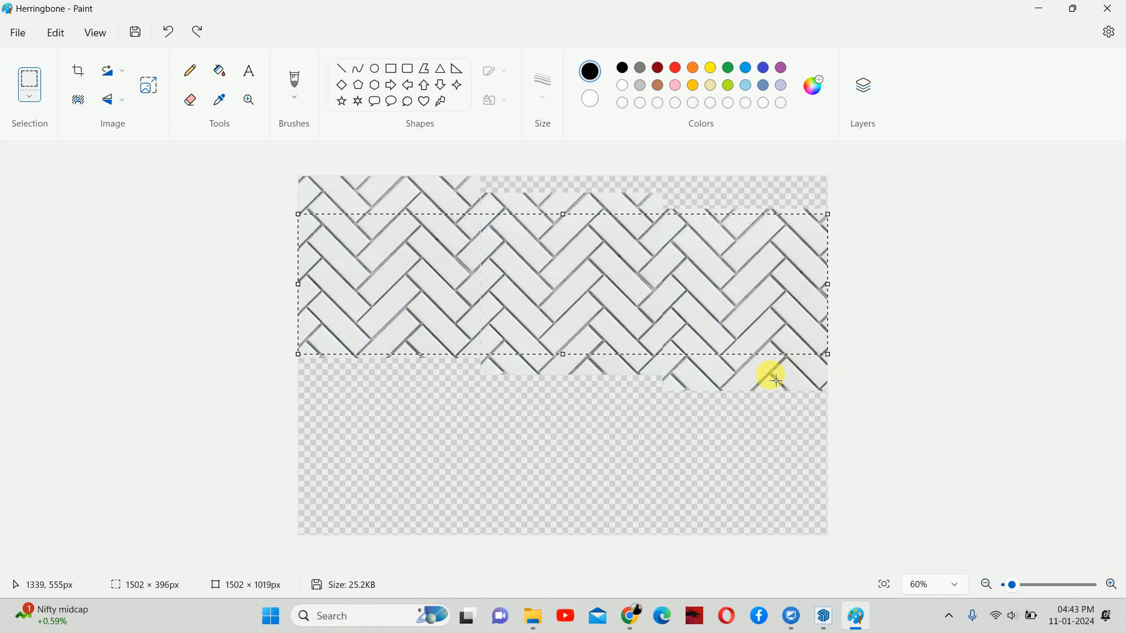
key("ctrl+c")
key("ctrl+v")
left_click_drag(611, 322, 583, 478)
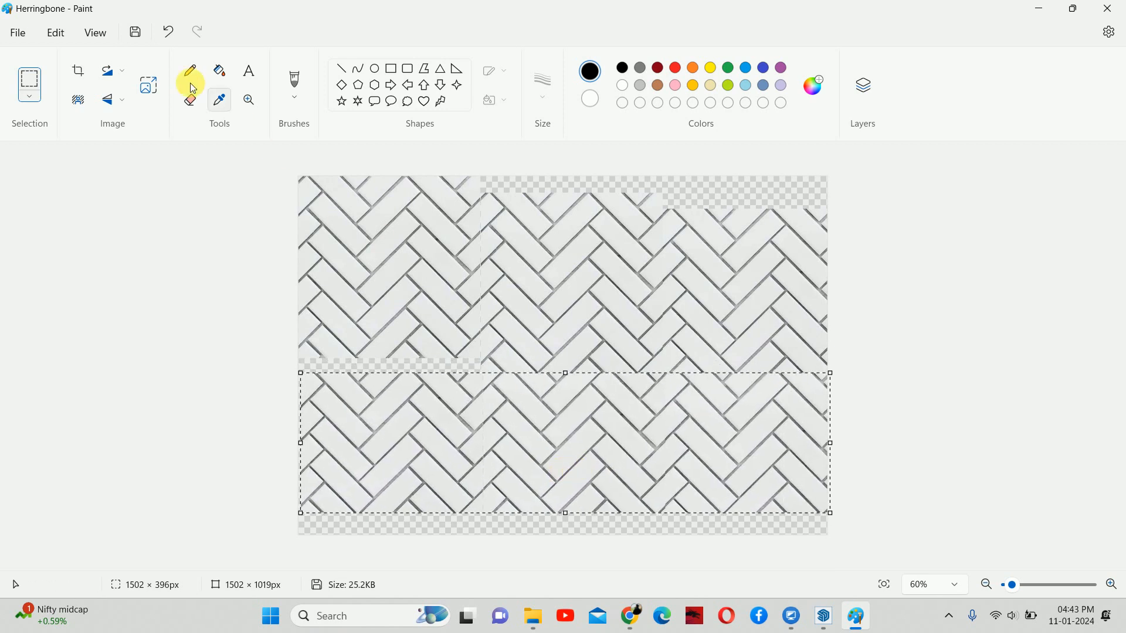
Flip the pasted band horizontally and vertically, and shift it against the upper rows so the grout lines continue.
left_click(121, 101)
left_click(116, 155)
left_click(124, 105)
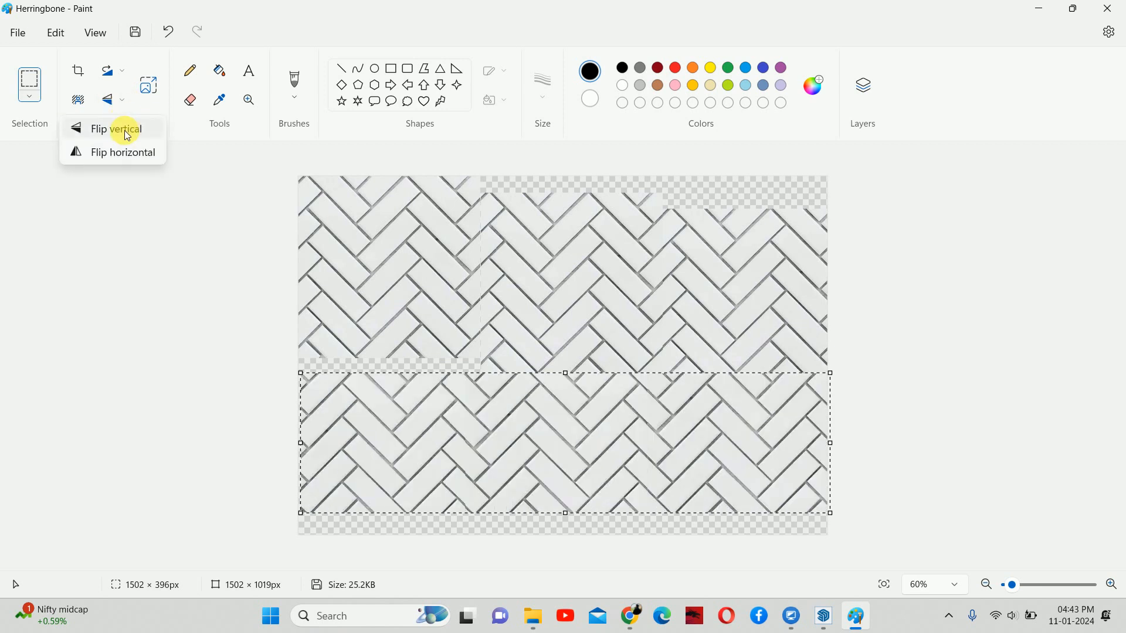
left_click(126, 130)
mouse_move(550, 442)
left_mouse_down()
mouse_move(559, 428)
mouse_move(570, 432)
left_mouse_up()
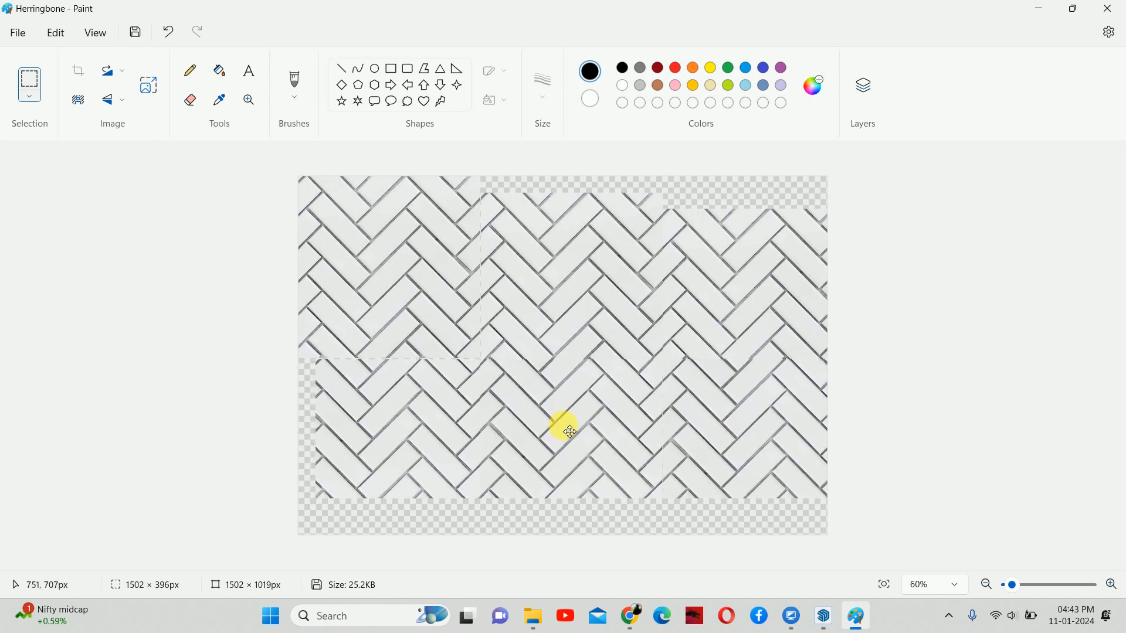
left_click_drag(570, 433, 570, 431)
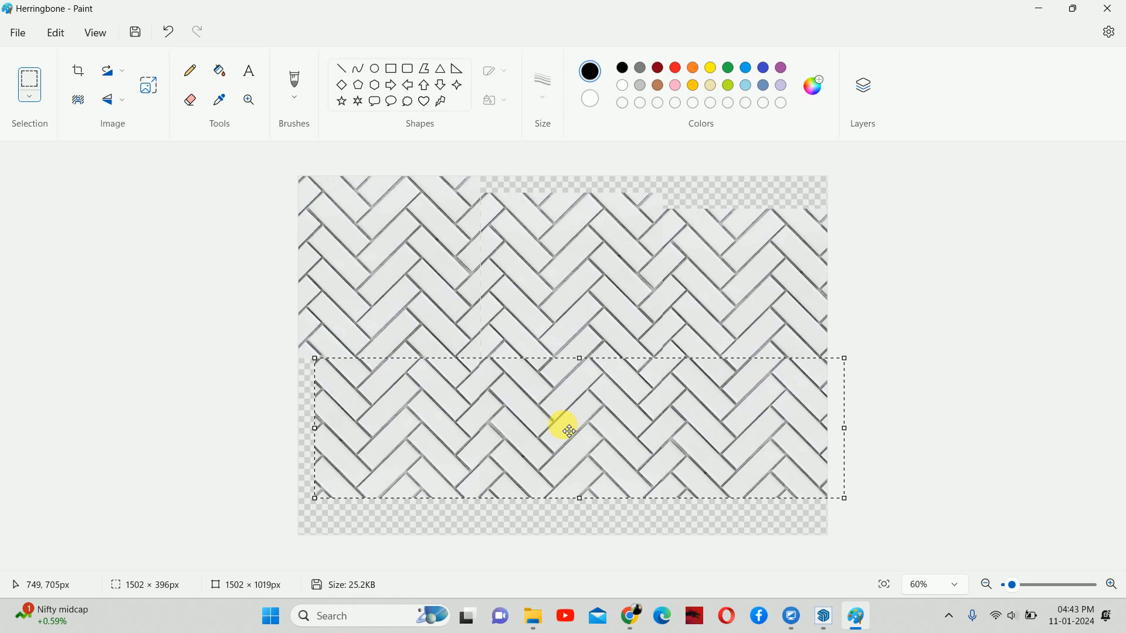
left_click(882, 437)
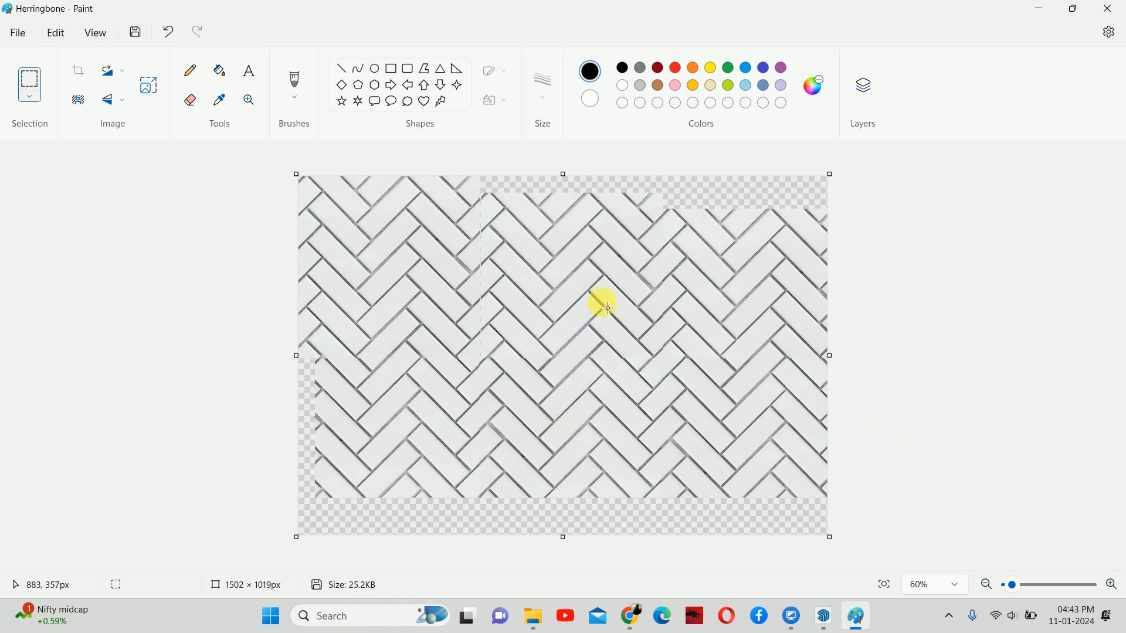
Crop the image to the fully tiled herringbone area, about 1440 × 780 px, leaving out the transparent gaps.
scroll(618, 308, "down", 2, "ctrl")
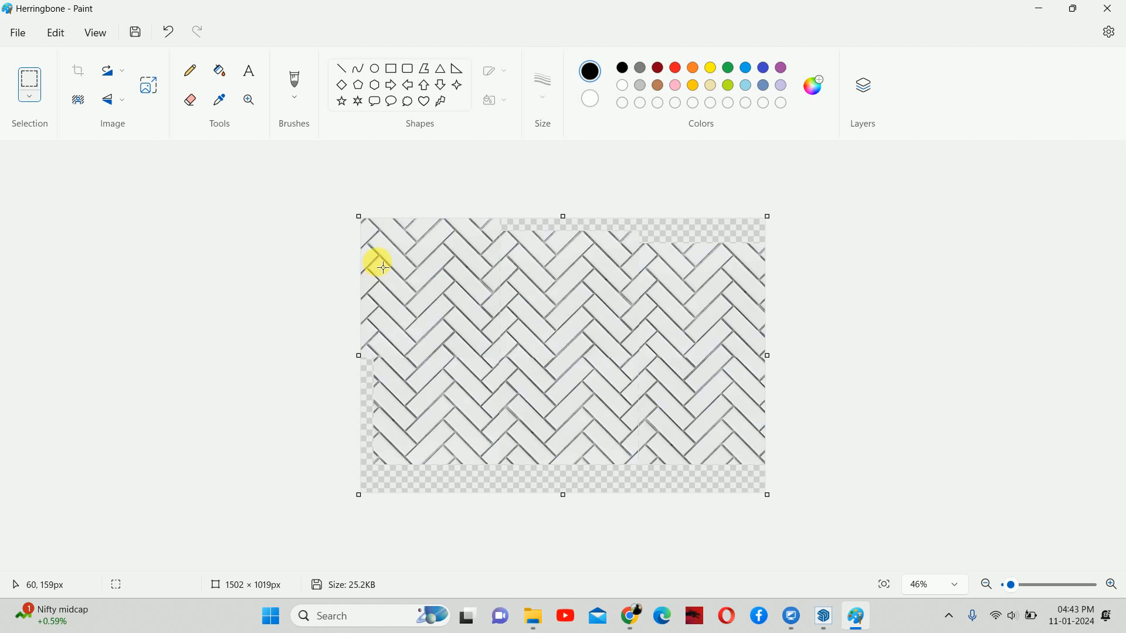
left_click_drag(384, 261, 773, 471)
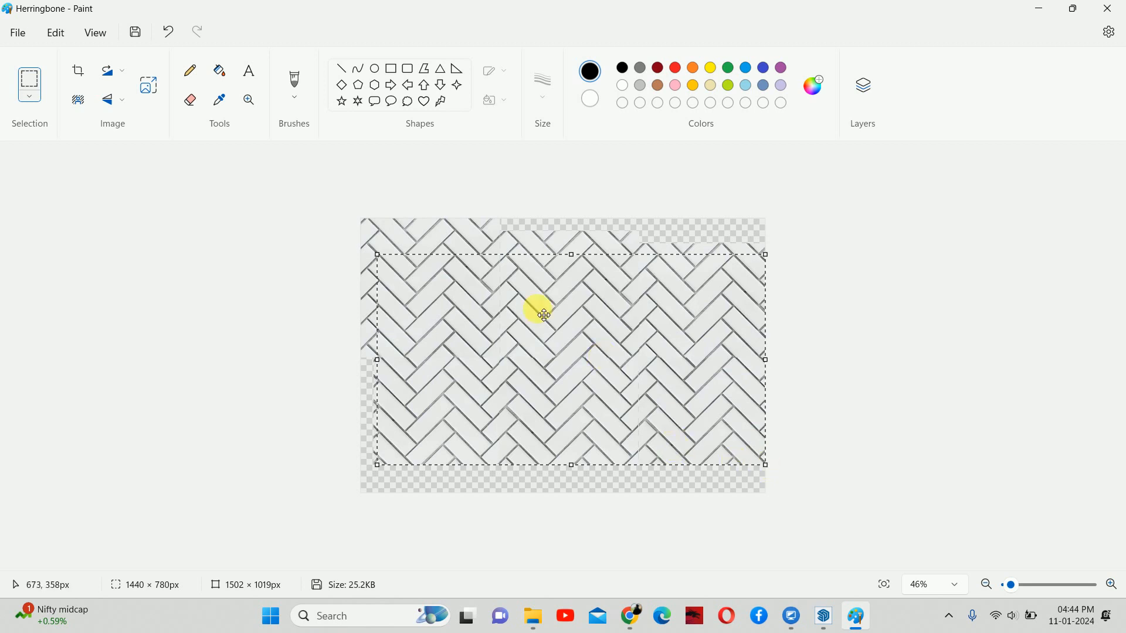
left_click(79, 71)
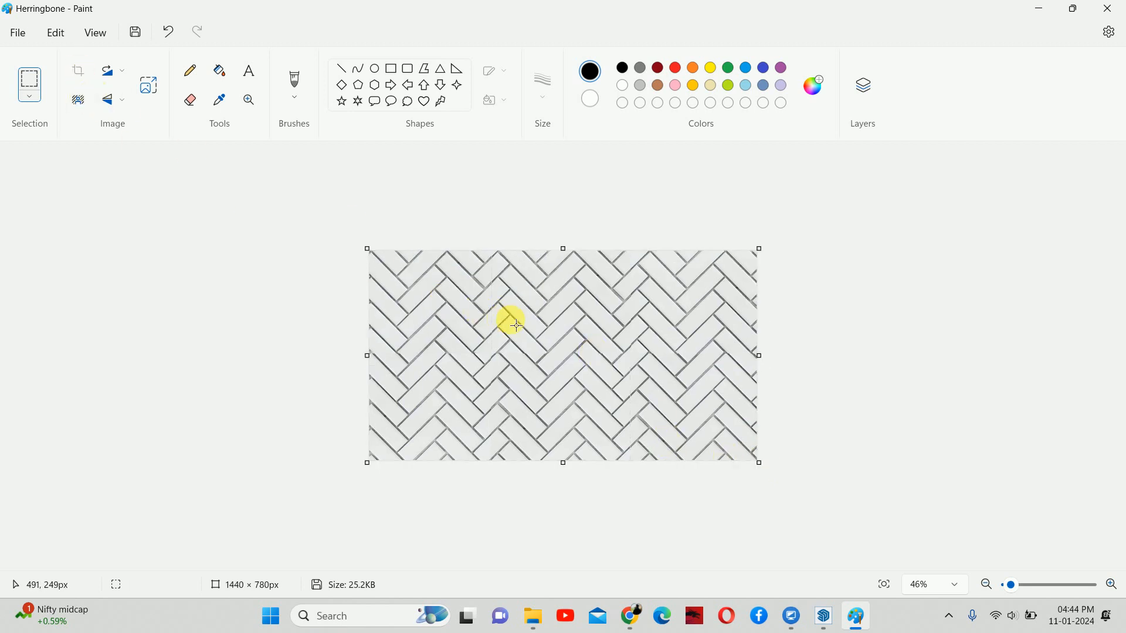
Enlarge the canvas around the cropped herringbone to about 3735 × 2206 px.
scroll(504, 328, "down", 3, "ctrl")
scroll(504, 328, "down", 1, "ctrl")
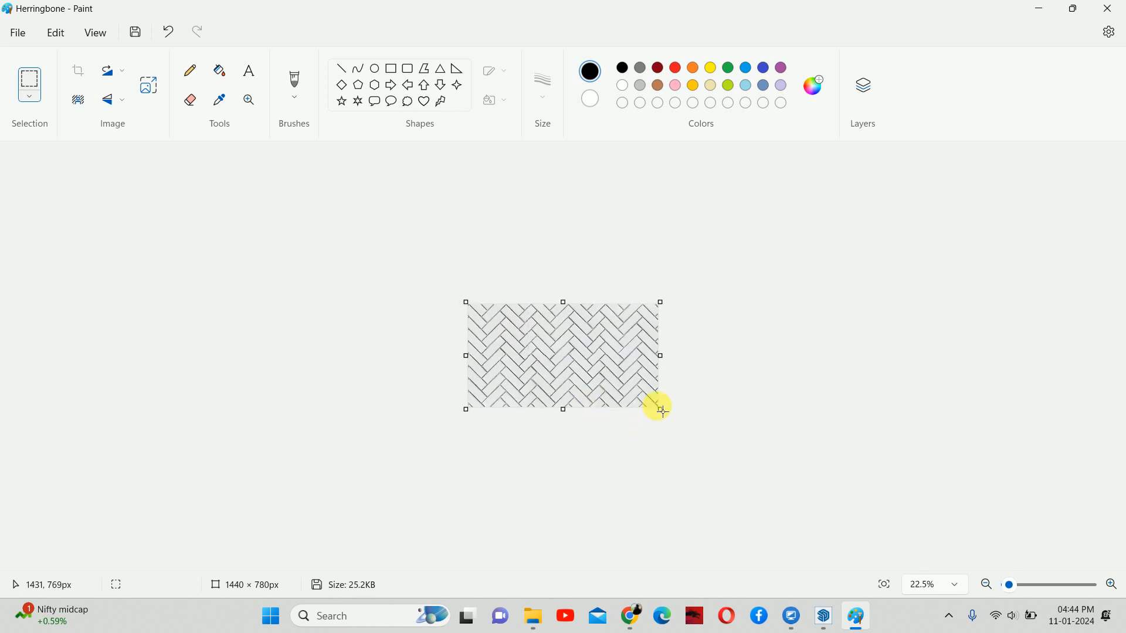
left_click_drag(660, 412, 969, 601)
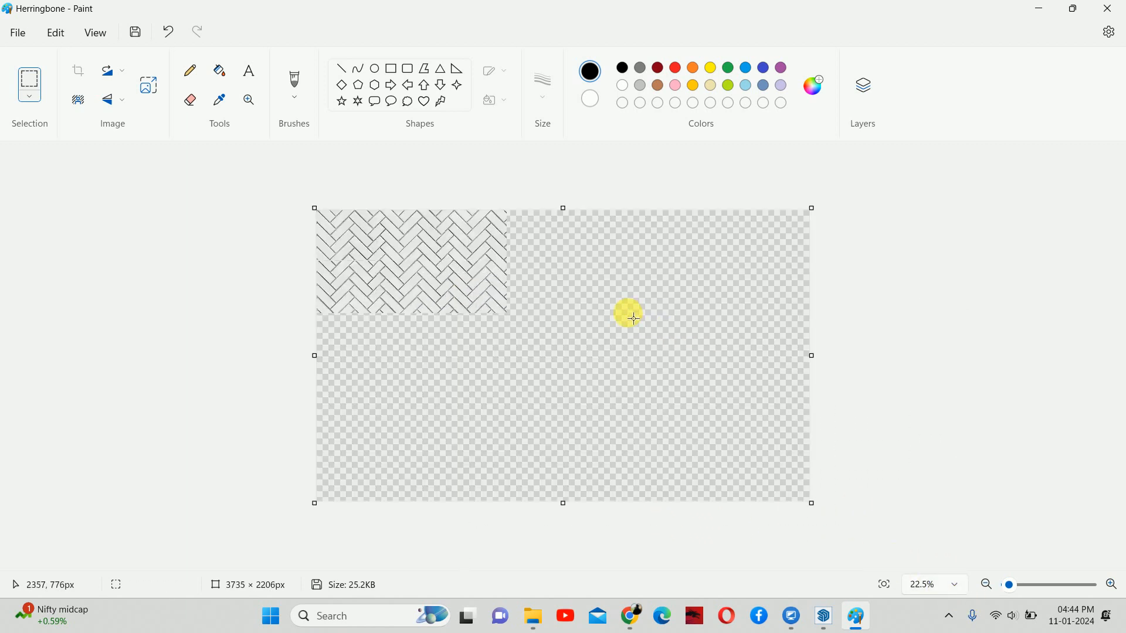
Paste a copy of the 1440 × 780 px herringbone image and place it just right of the original.
key("ctrl+v")
mouse_move(403, 234)
left_mouse_down()
mouse_move(611, 309)
mouse_move(593, 231)
mouse_move(606, 246)
left_mouse_up()
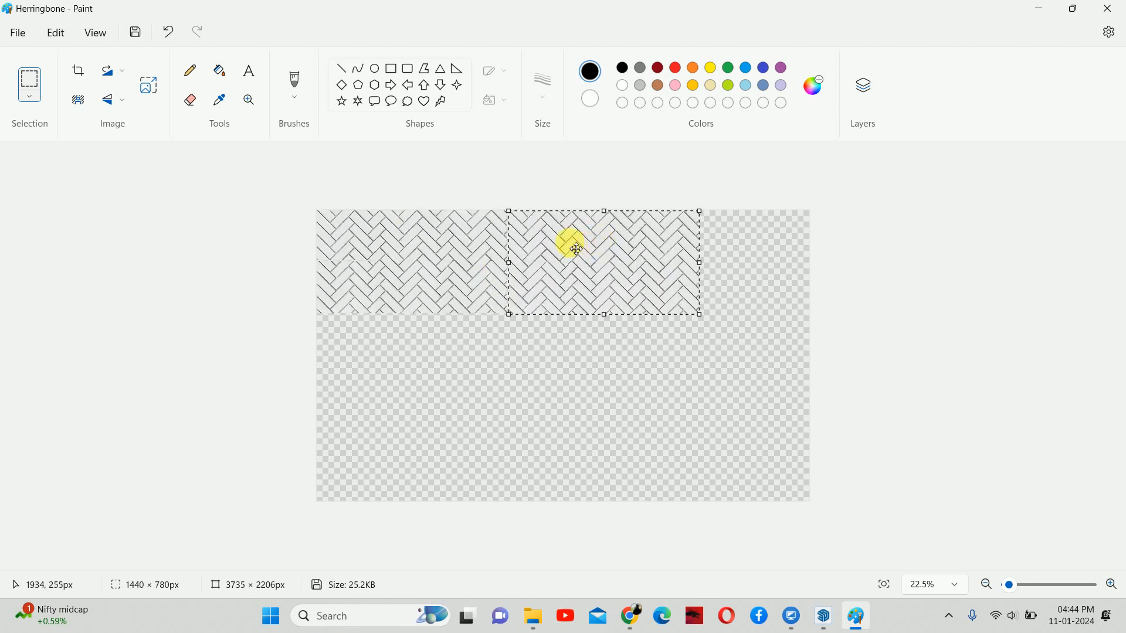
scroll(570, 233, "up", 2, "ctrl")
scroll(570, 233, "up", 4, "ctrl")
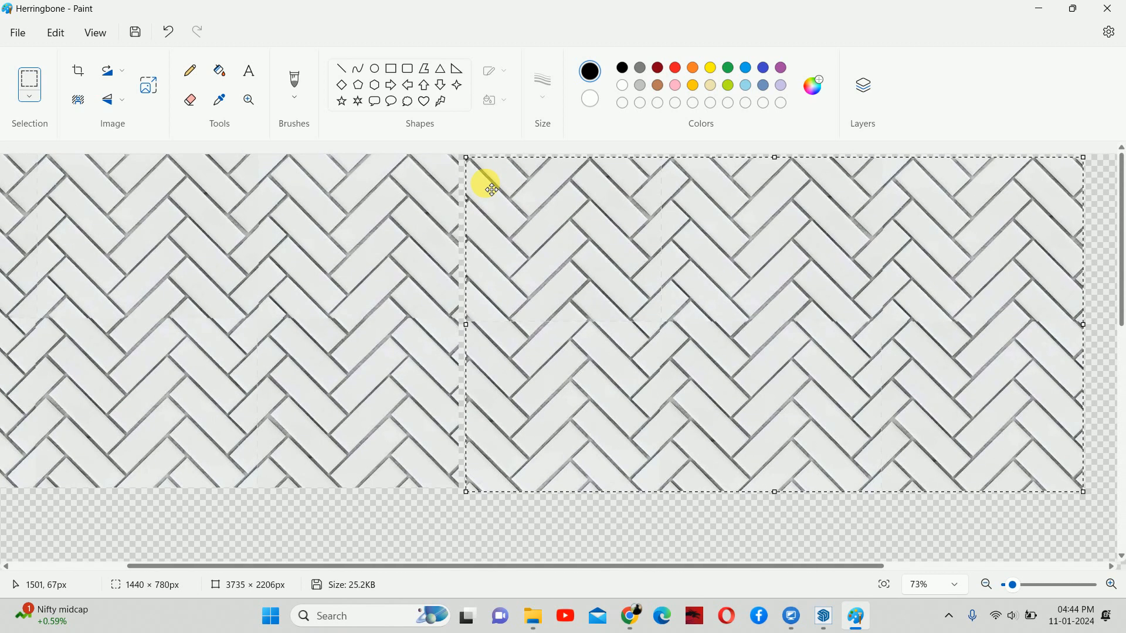
scroll(503, 196, "up", 1, "ctrl")
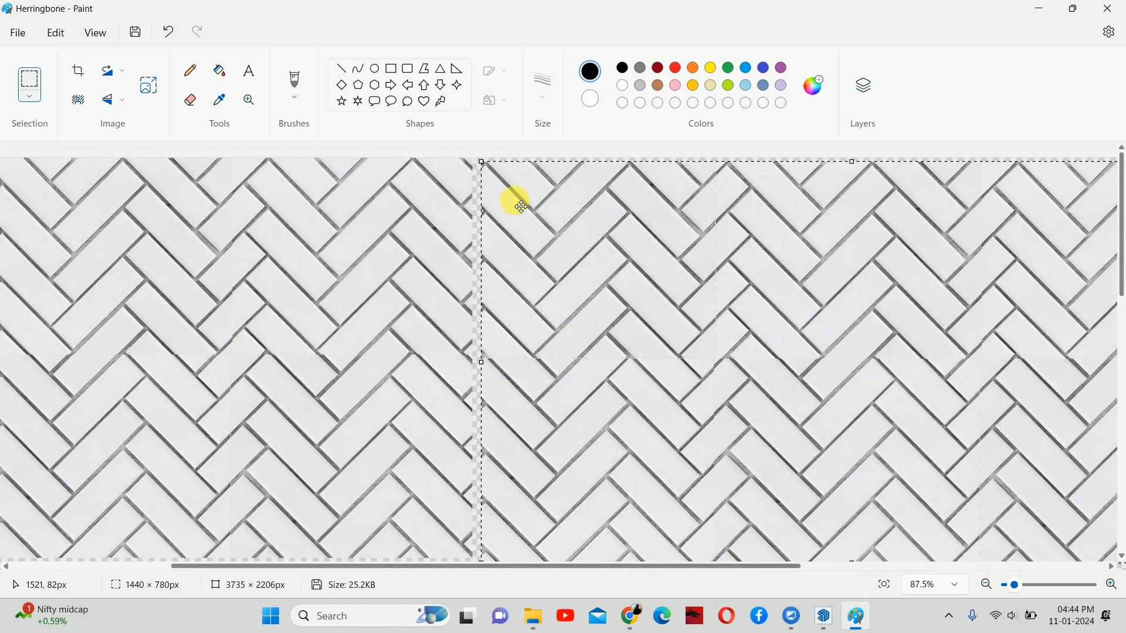
scroll(519, 210, "down", 2, "ctrl")
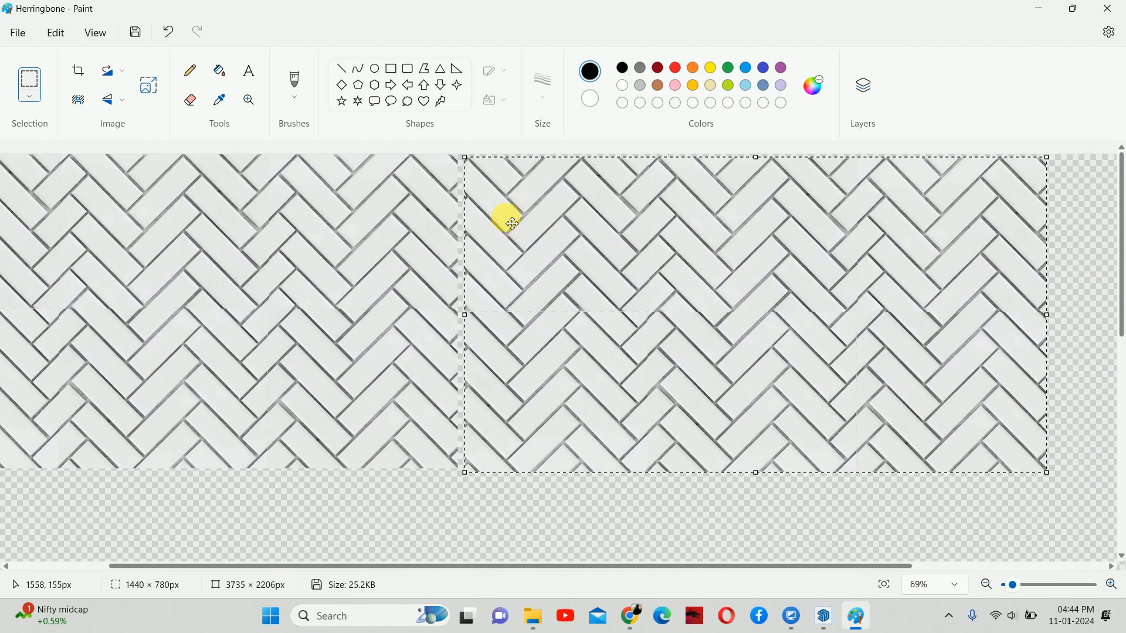
left_click_drag(763, 322, 755, 329)
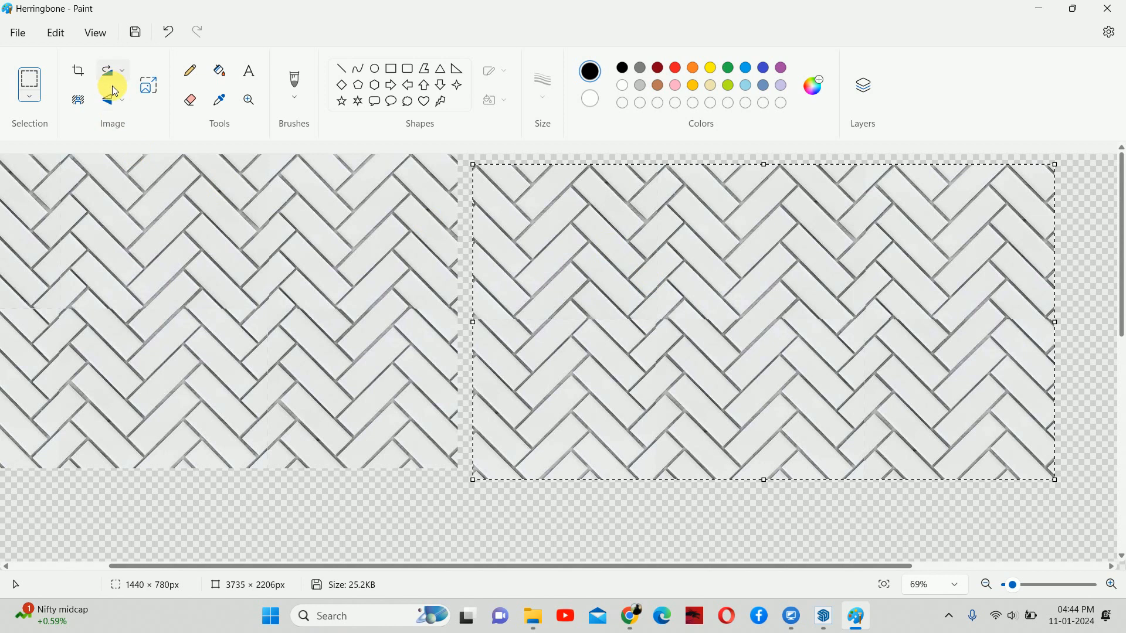
Try matching the pasted copy to the original with a vertical flip, and flip it back.
left_click(123, 101)
left_click(121, 128)
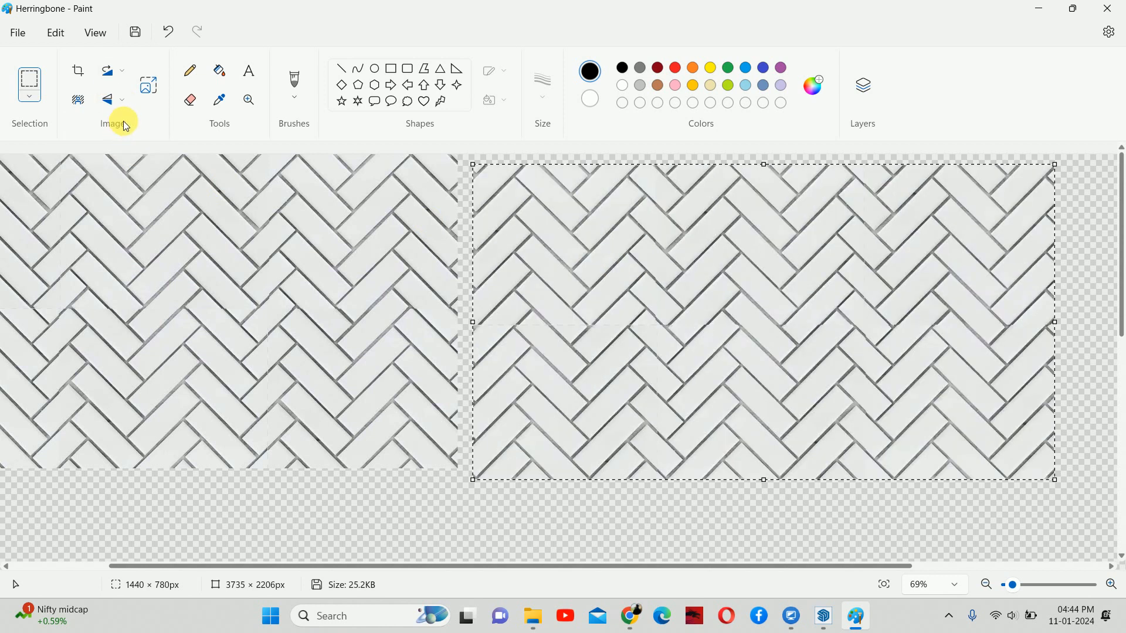
left_click(489, 355)
left_click_drag(487, 355, 494, 354)
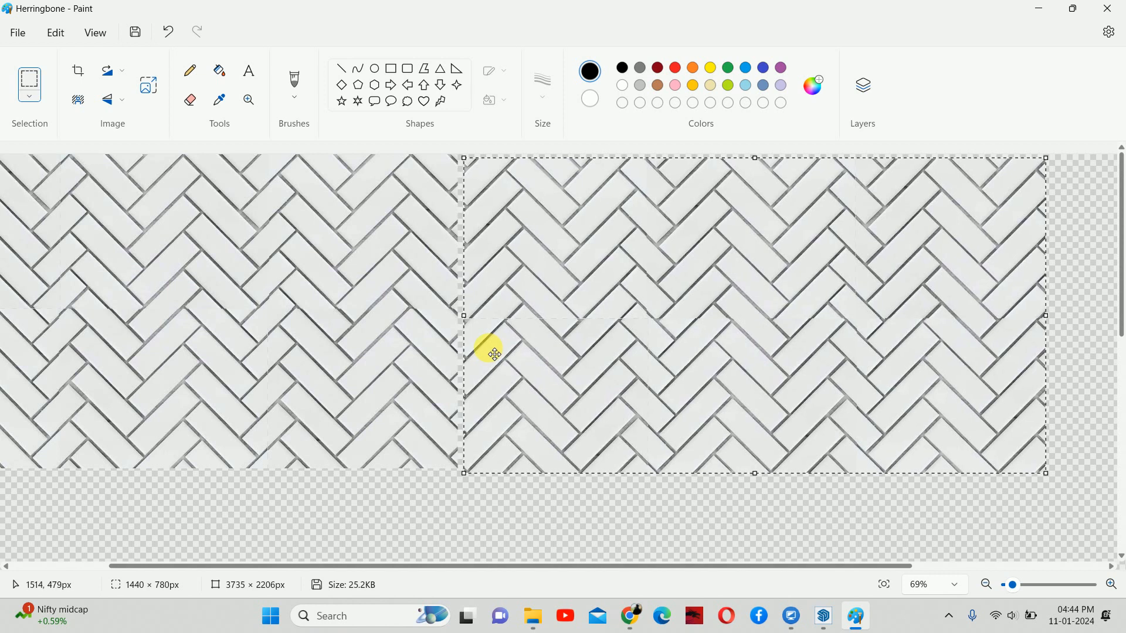
left_click_drag(760, 317, 758, 332)
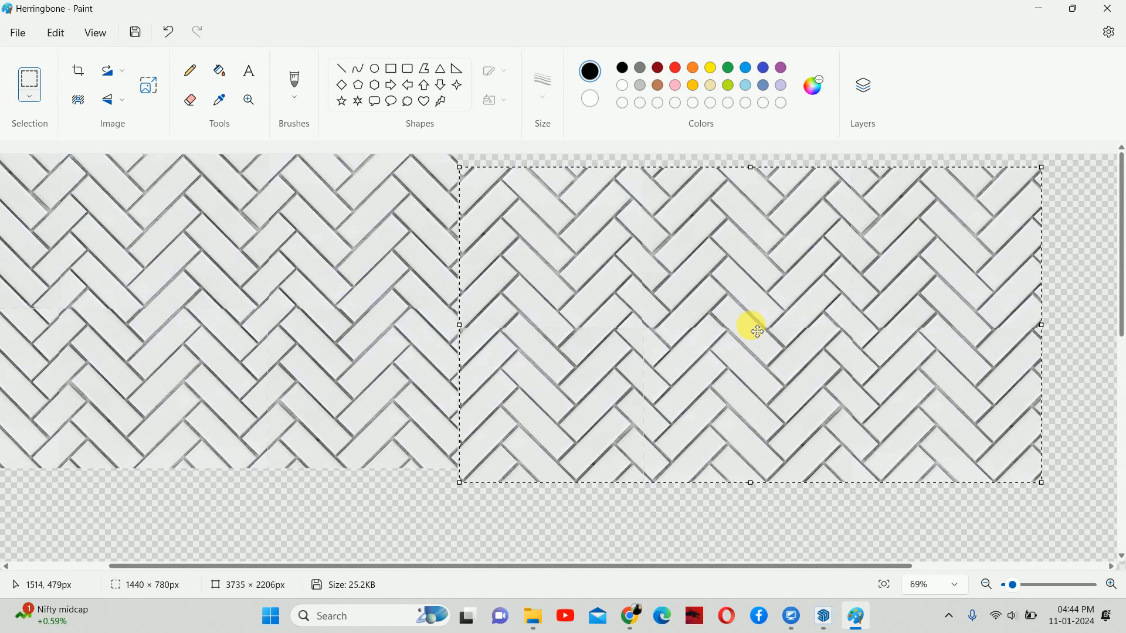
left_click_drag(757, 331, 757, 329)
left_click(122, 99)
left_click(125, 133)
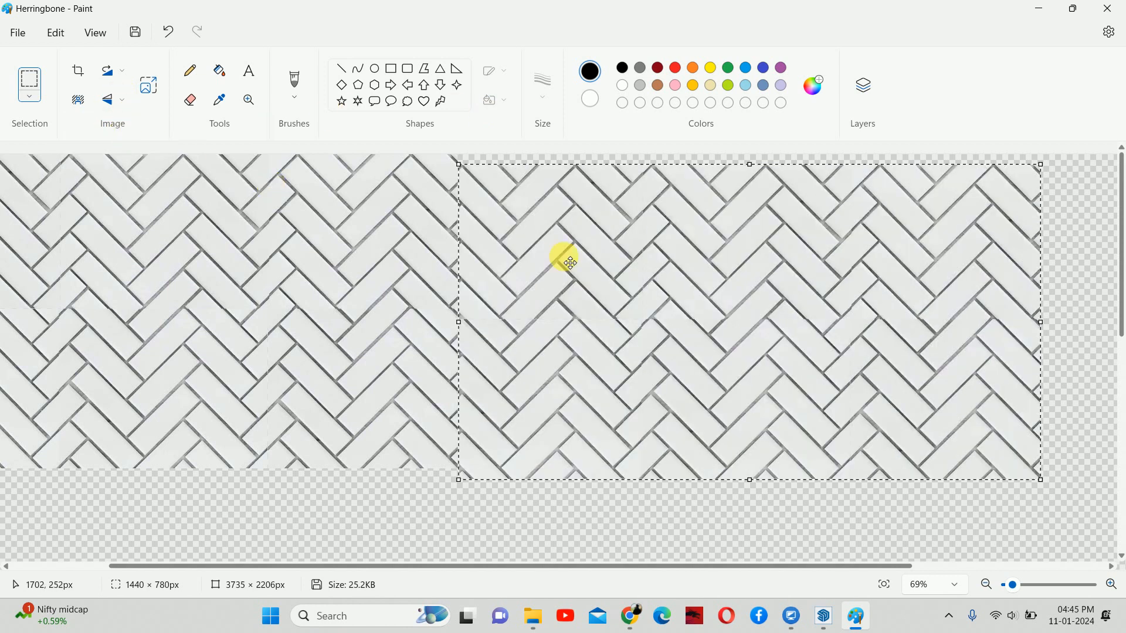
Flip the copy vertically again, try it in positions overlapping the original's right edge, and restore its orientation away from the original.
left_click(115, 101)
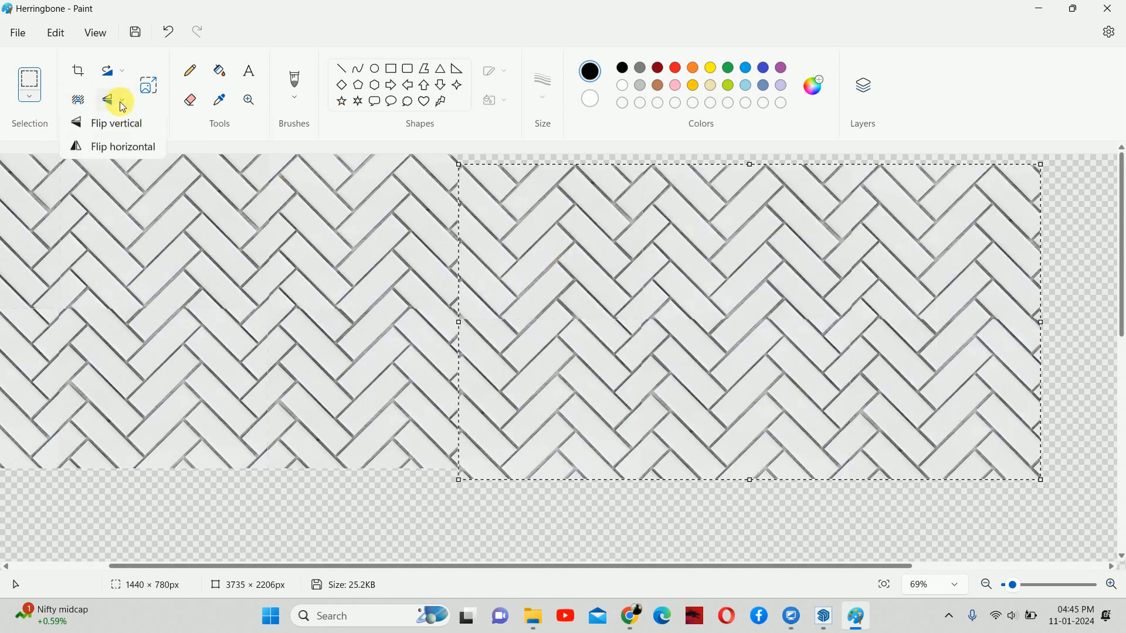
left_click(118, 130)
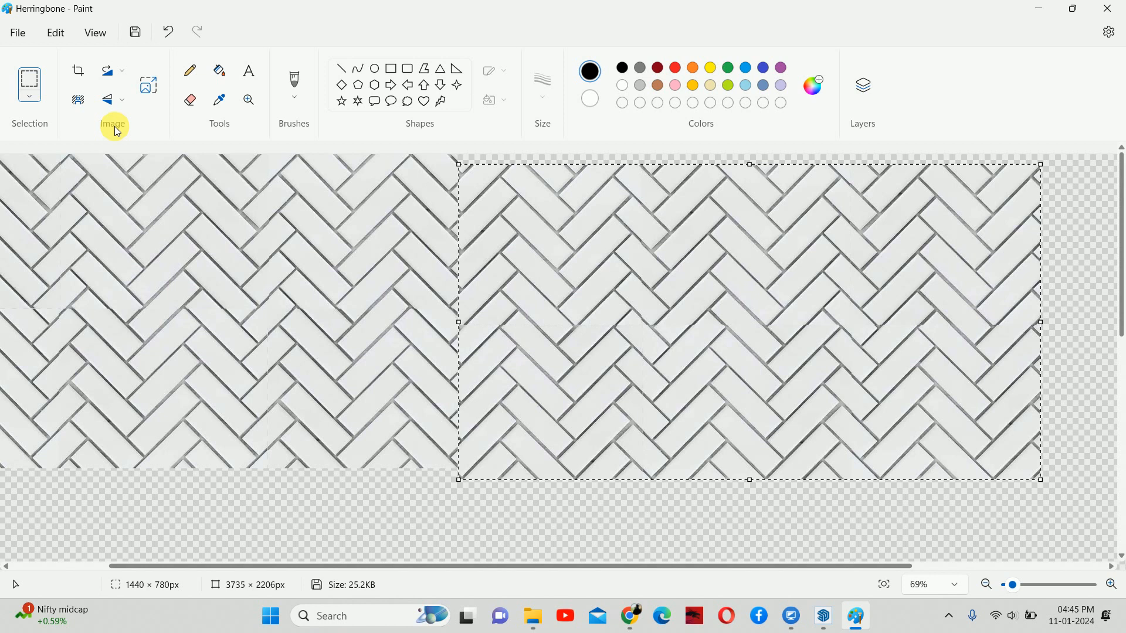
mouse_move(636, 326)
left_mouse_down()
mouse_move(643, 355)
mouse_move(652, 337)
mouse_move(640, 327)
left_mouse_up()
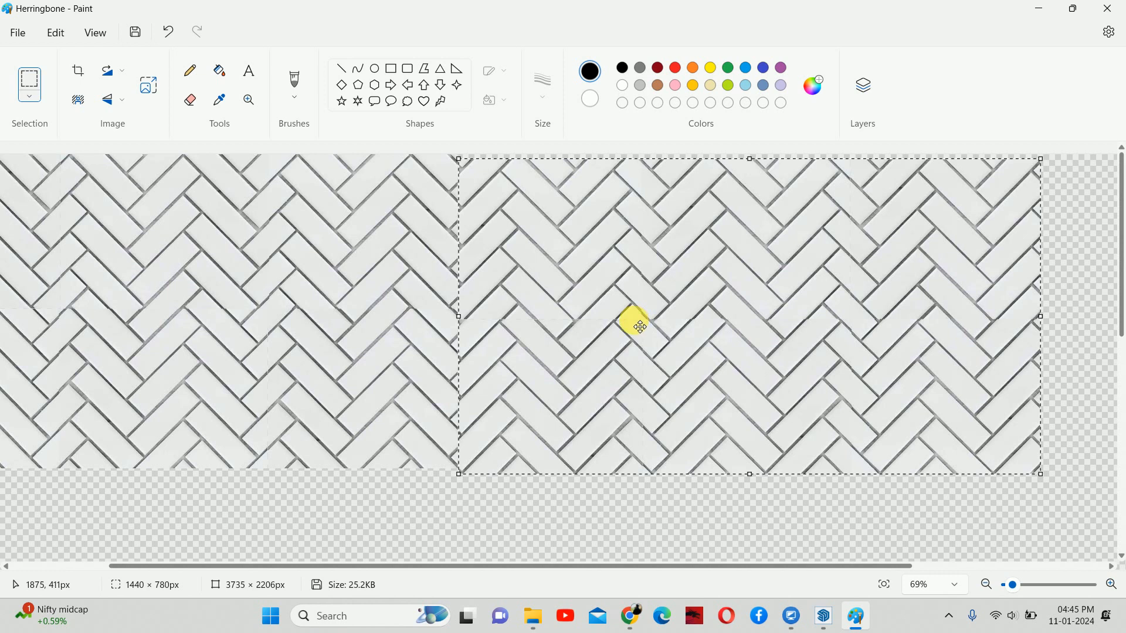
left_click_drag(640, 326, 617, 324)
left_click_drag(594, 320, 575, 325)
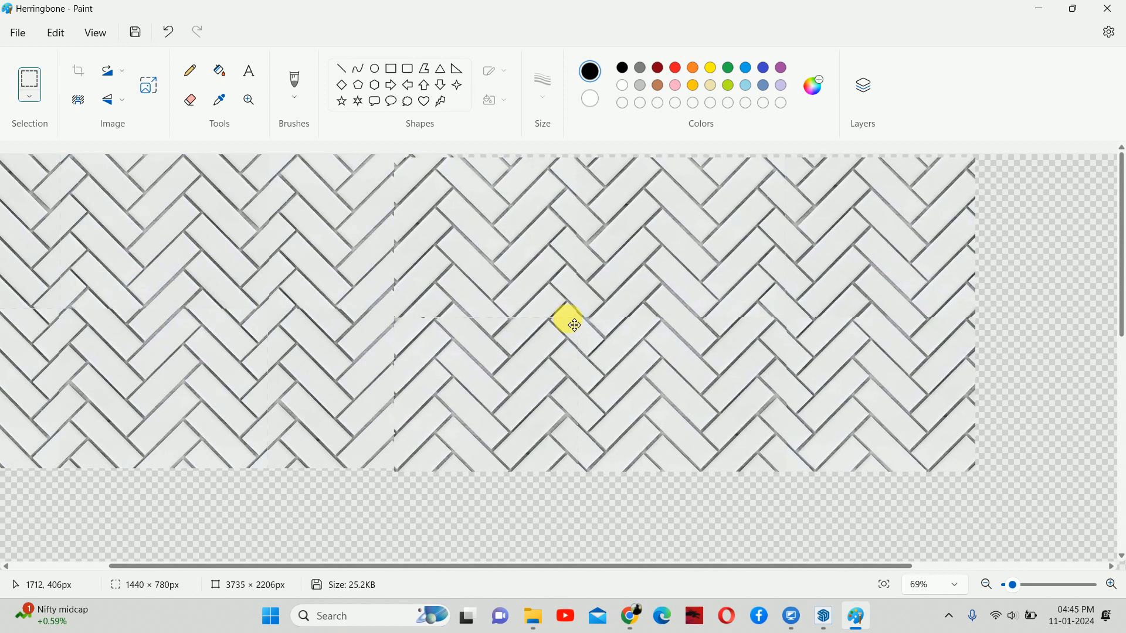
left_click_drag(585, 326, 689, 321)
left_click(120, 101)
left_click(134, 136)
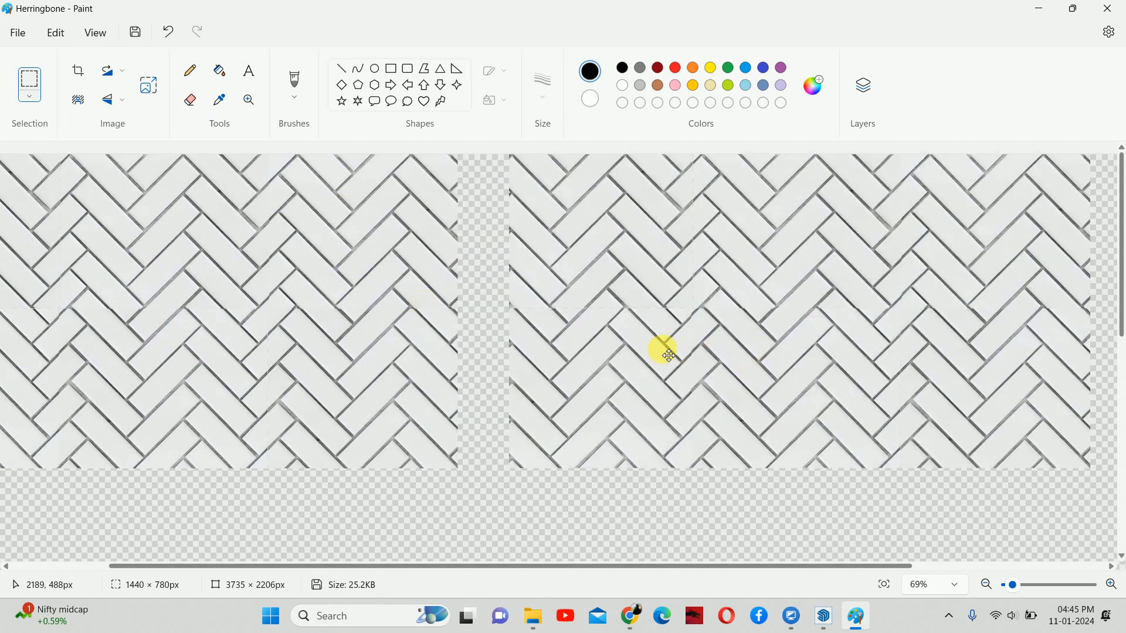
Move the copy over the original's right edge until the grout lines continue without a gap, and fix it in place.
left_click_drag(668, 355, 627, 348)
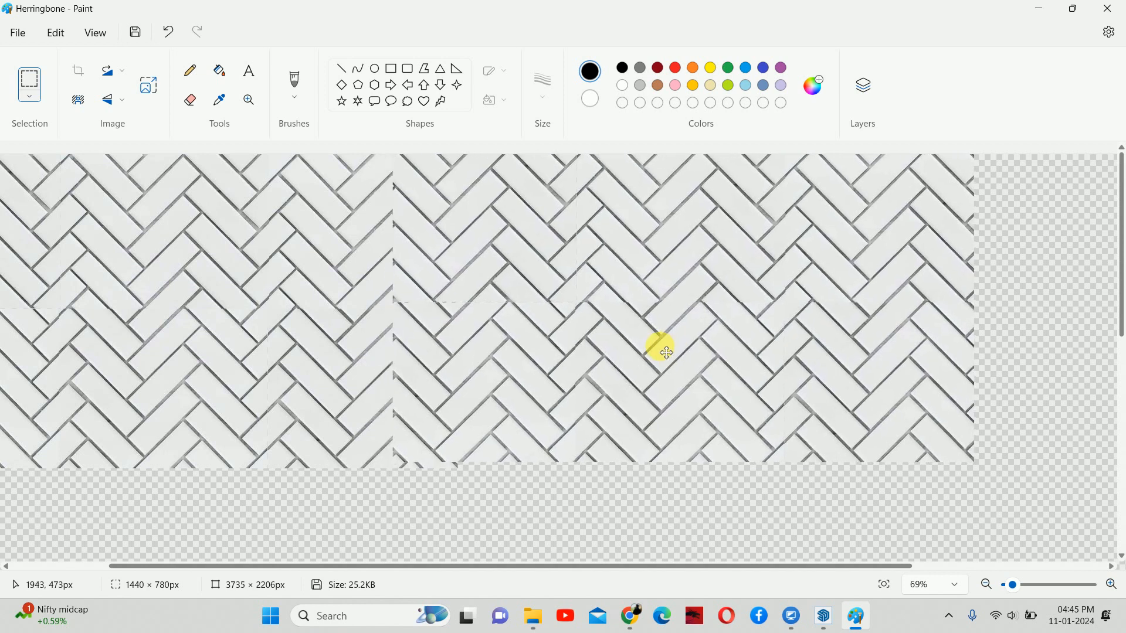
left_click_drag(672, 345, 683, 357)
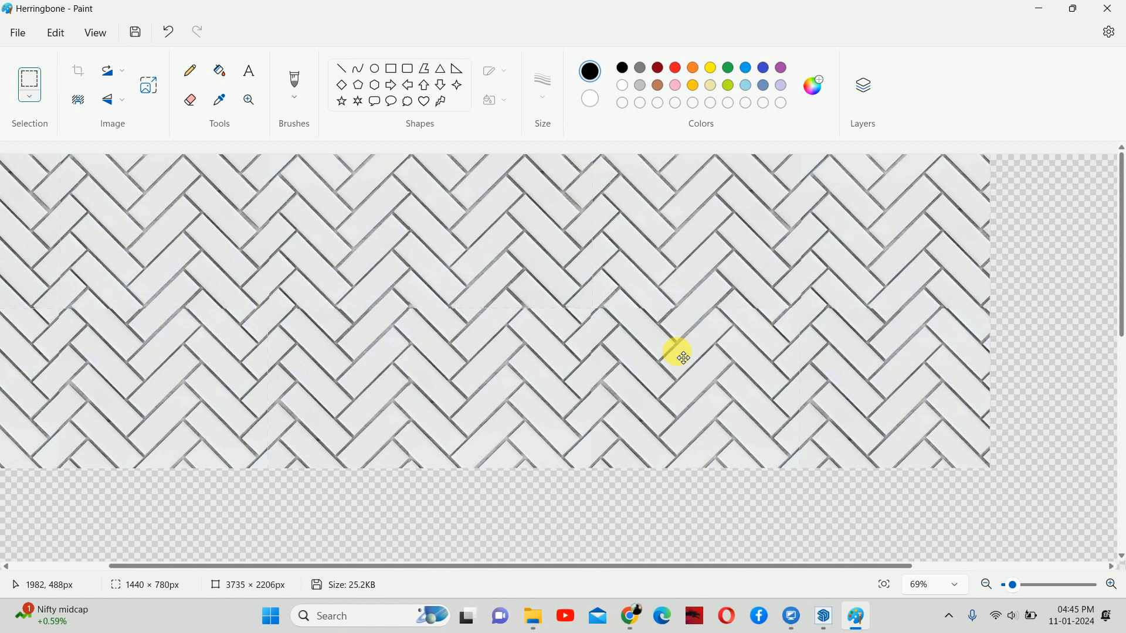
scroll(653, 316, "down", 5, "ctrl")
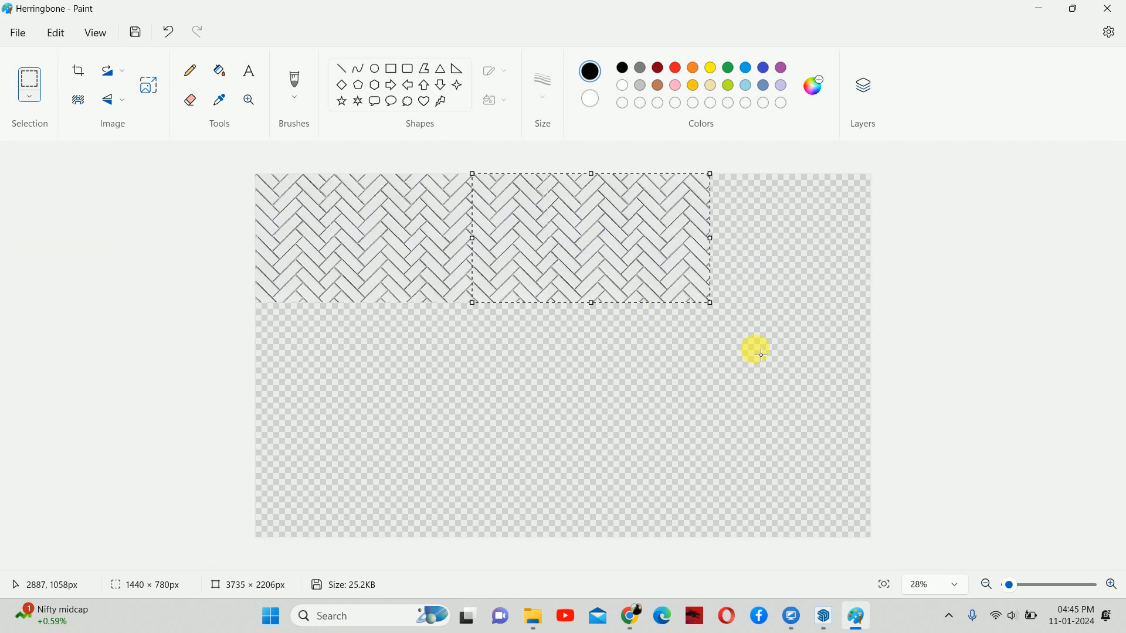
left_click(761, 355)
Crop the canvas to the joined two-copy herringbone strip, about 2755 × 787 px, and select the whole cropped image for copying.
scroll(430, 239, "up", 3, "ctrl")
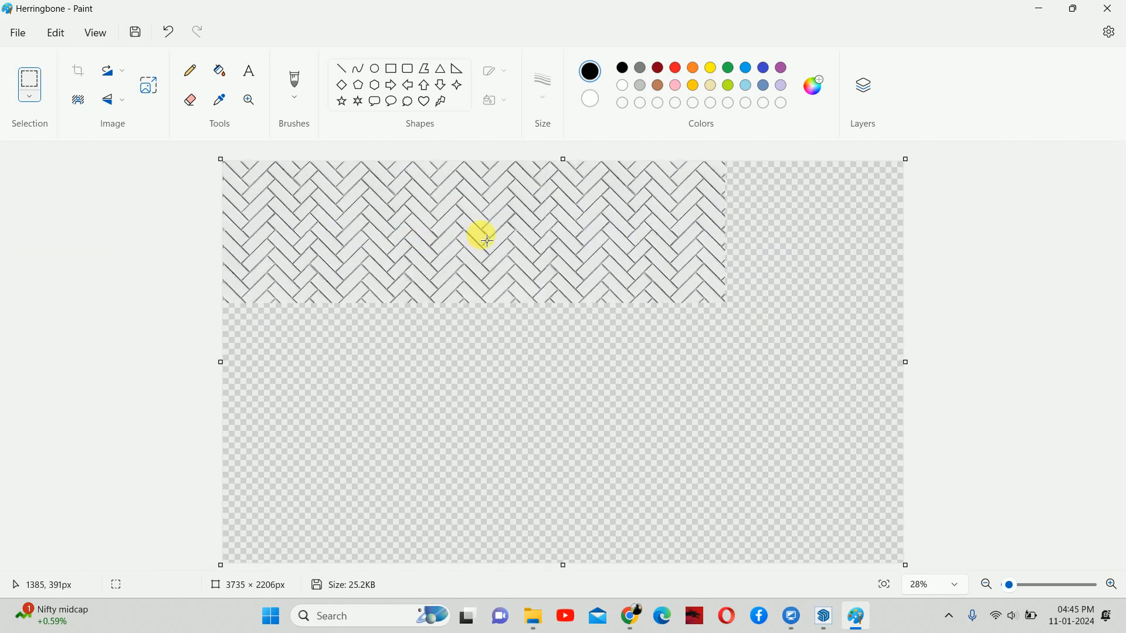
scroll(281, 206, "down", 3, "ctrl")
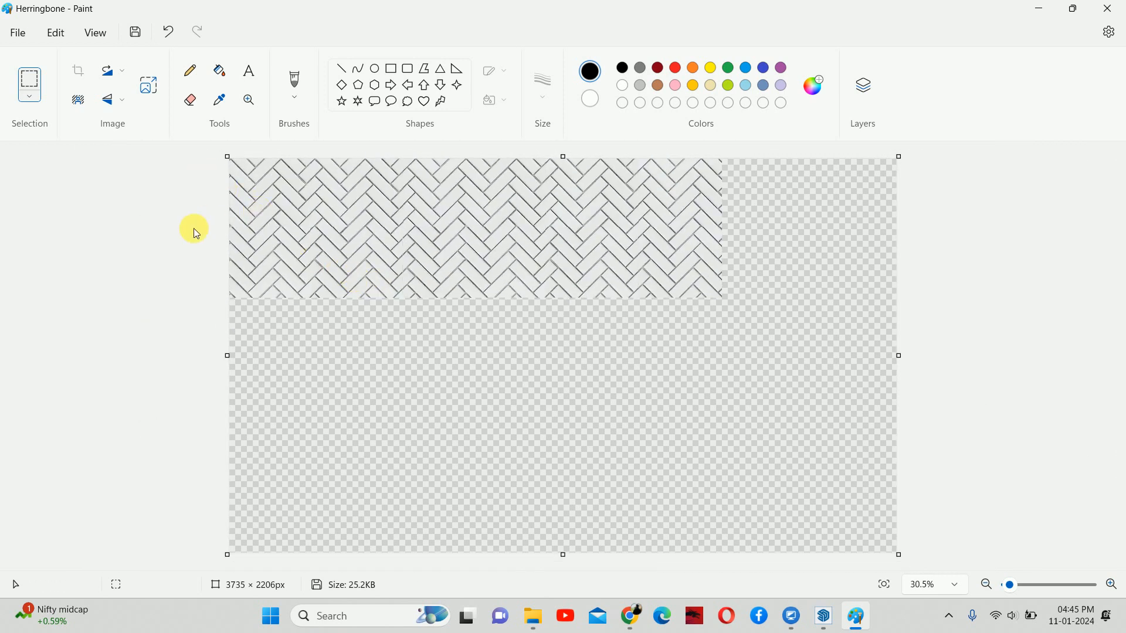
left_click(29, 83)
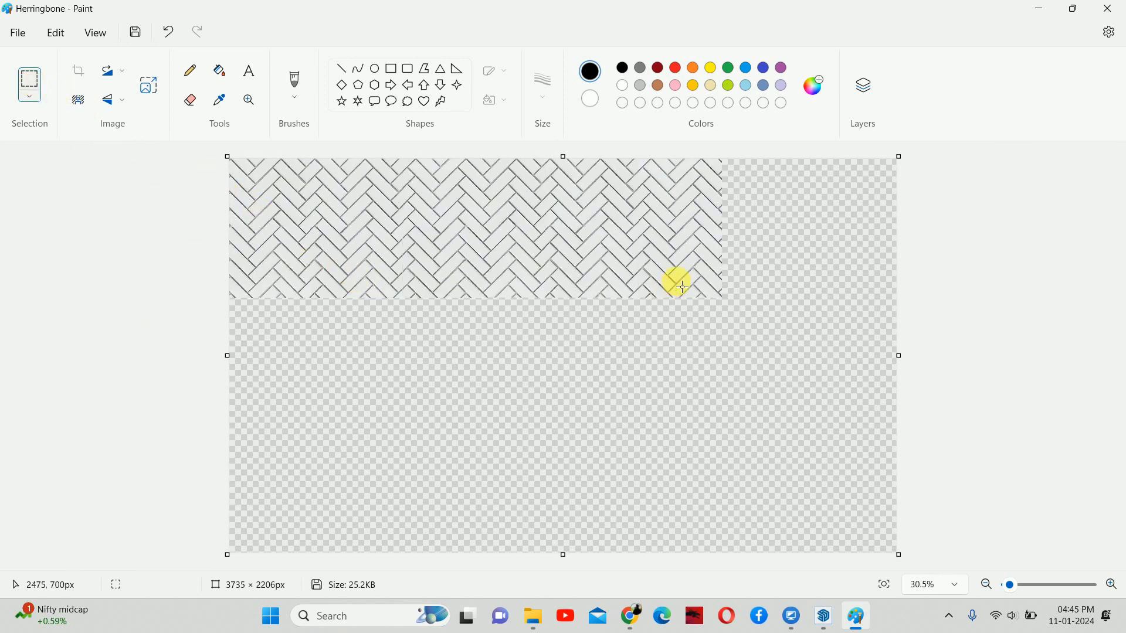
left_click_drag(727, 305, 158, 156)
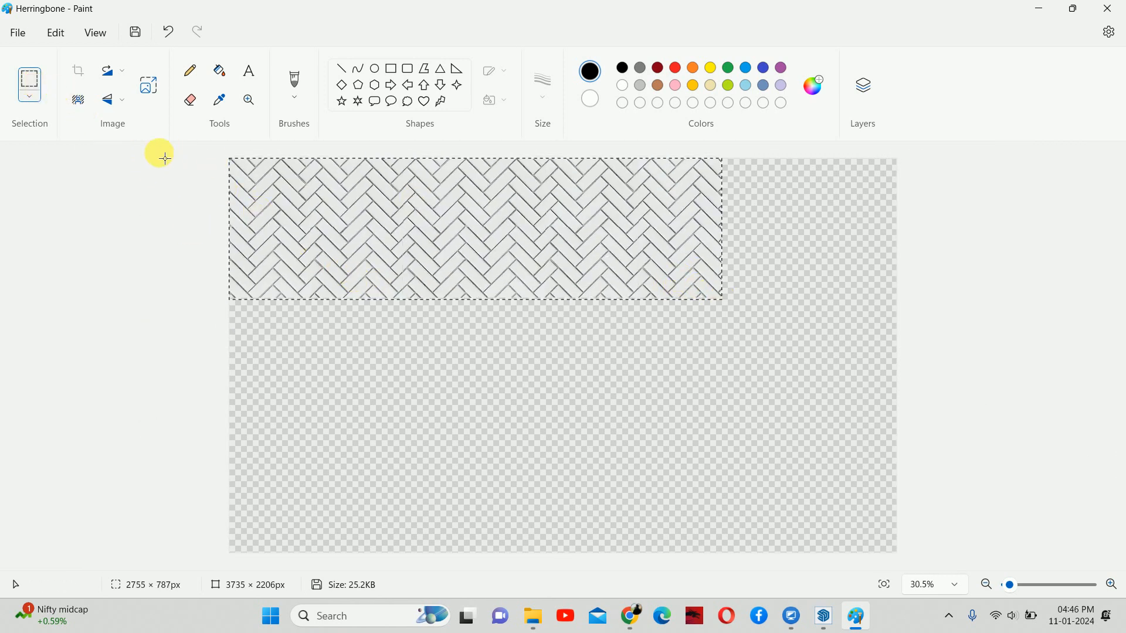
left_click(77, 75)
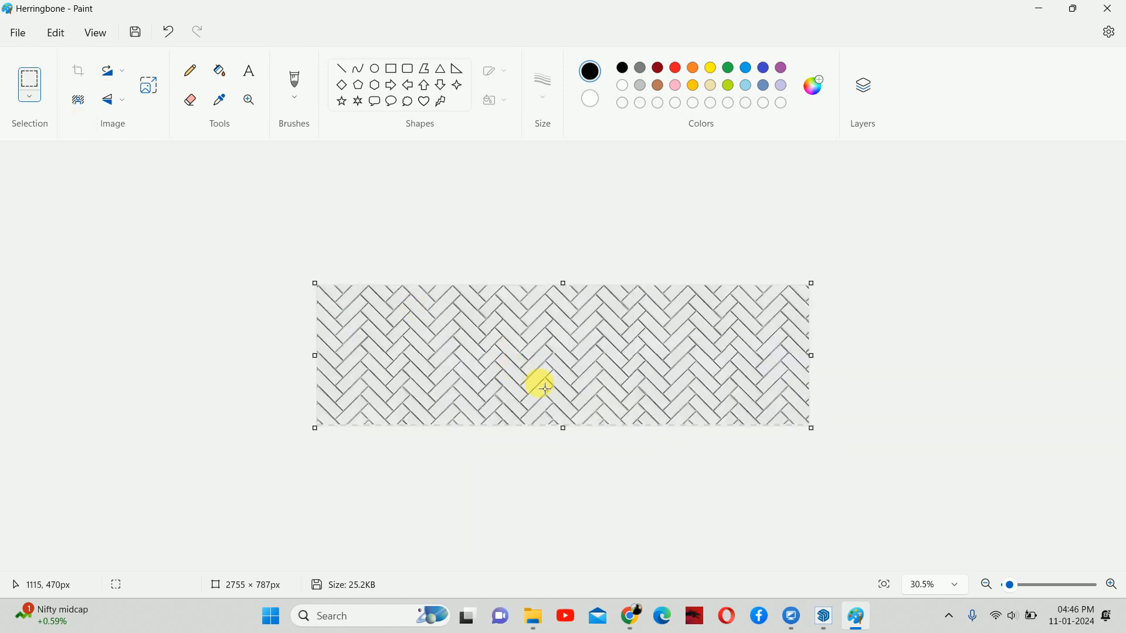
scroll(530, 294, "down", 3, "ctrl")
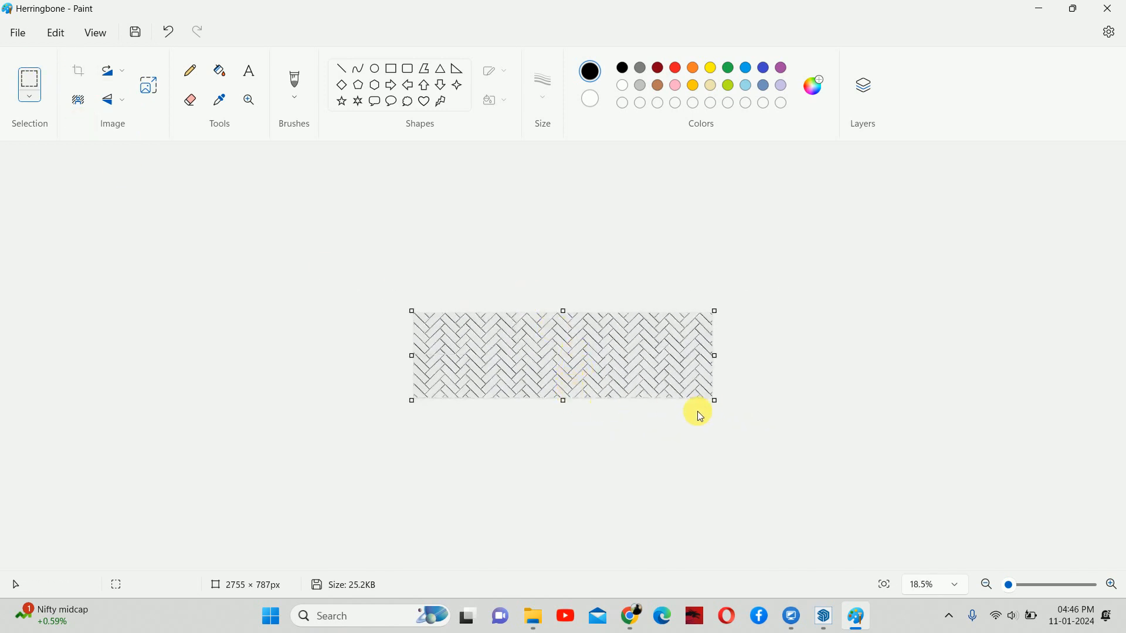
key("ctrl+a")
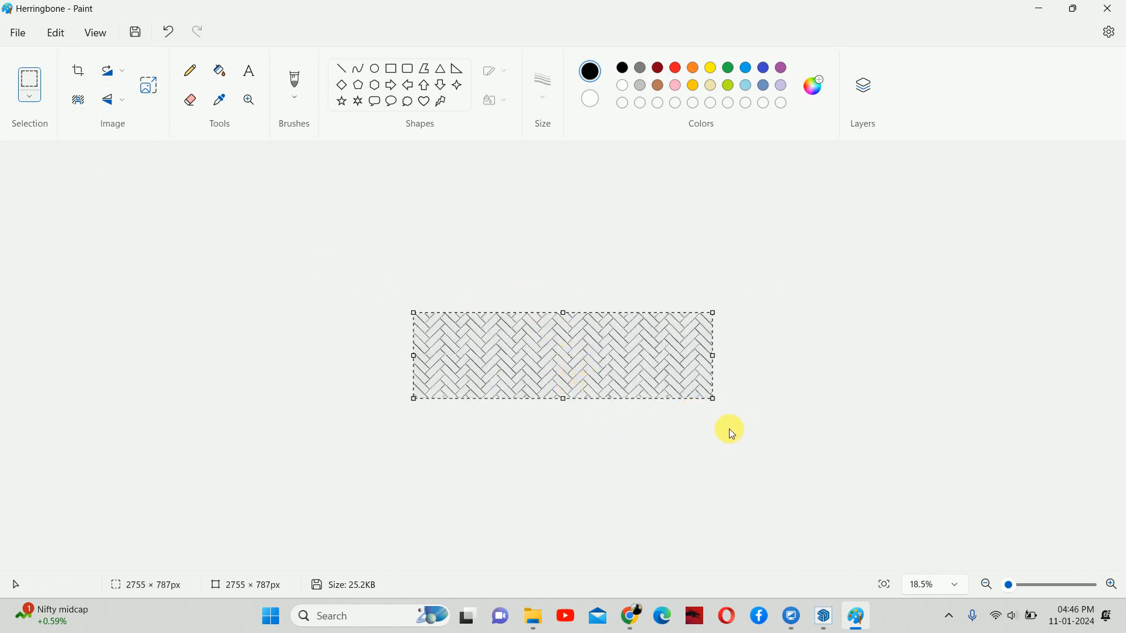
left_click_drag(728, 422, 712, 574)
key("ctrl+z")
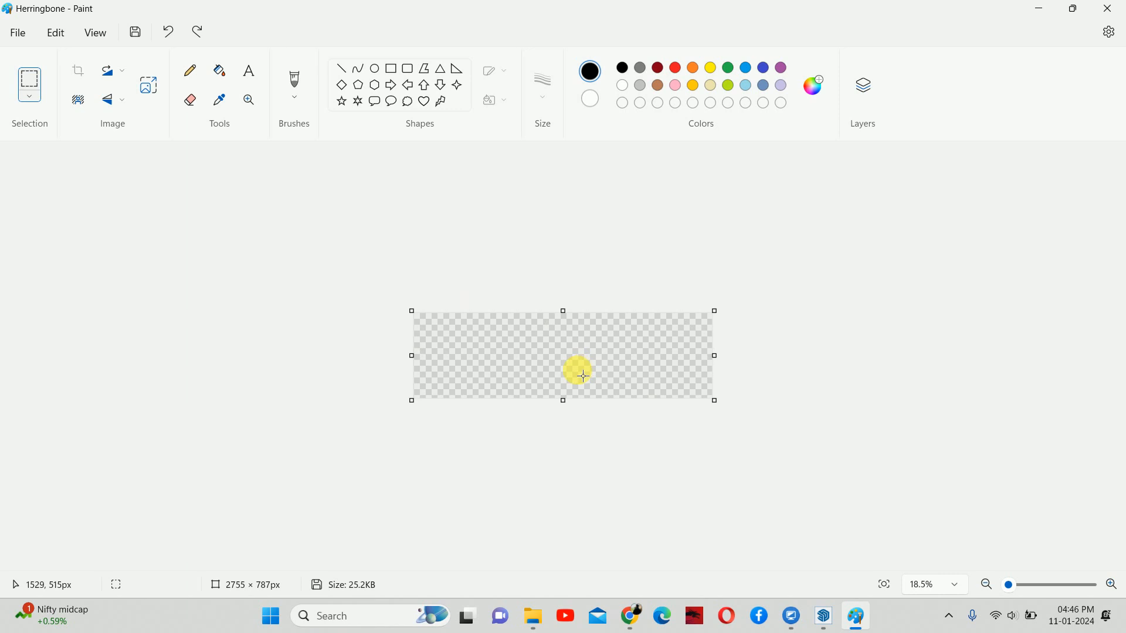
key("ctrl+y")
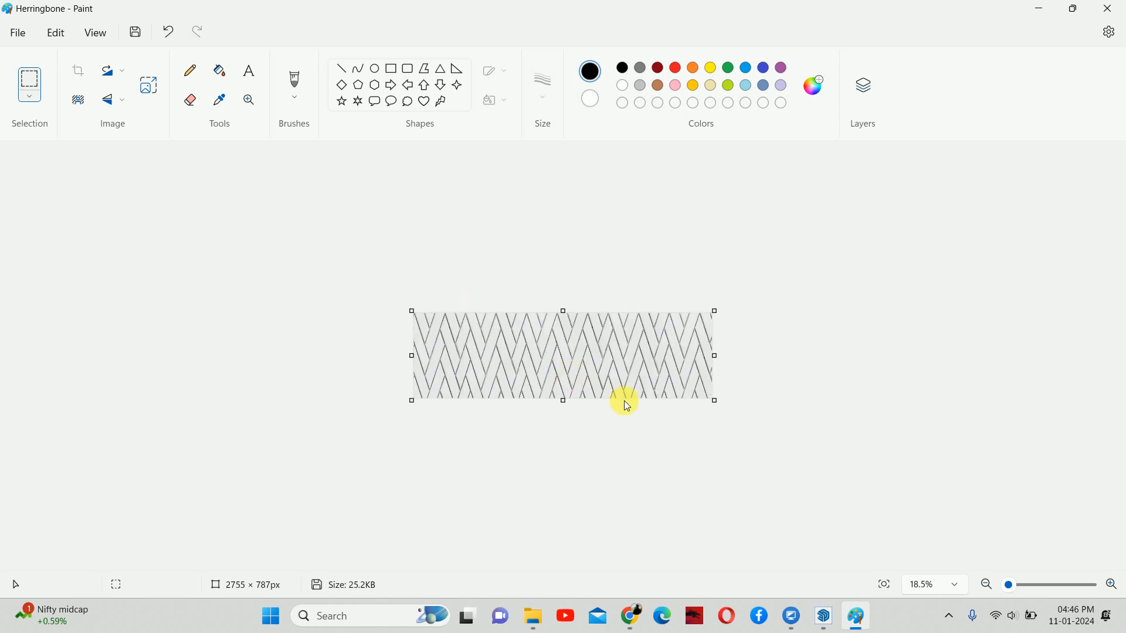
key("ctrl+z")
key("ctrl+z")
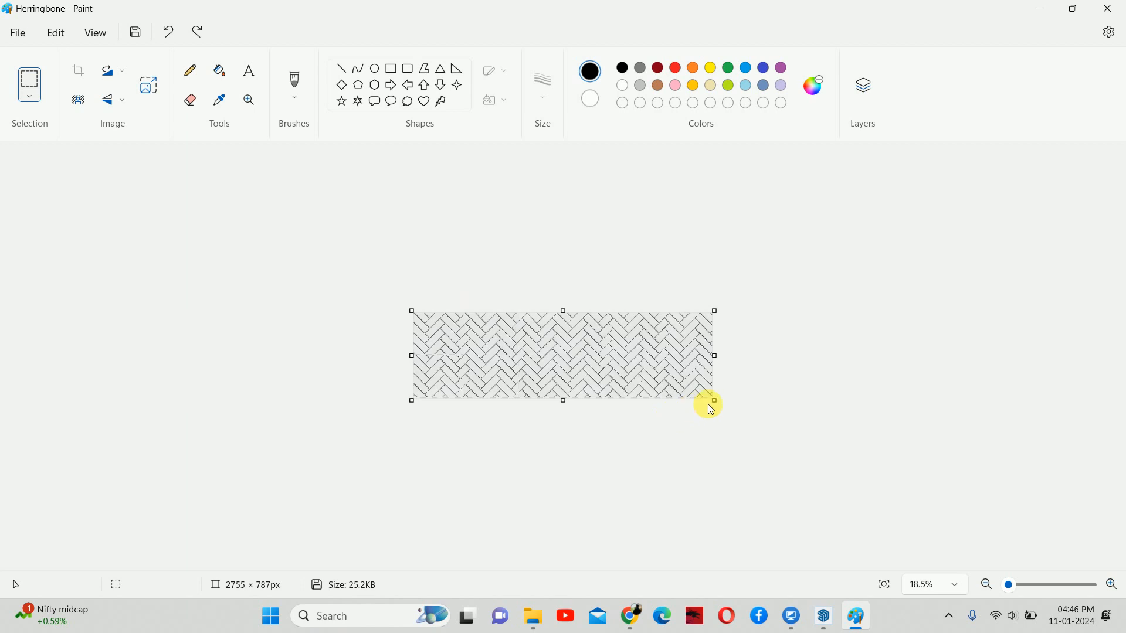
Extend the canvas downward to about 2759 × 1925 px and place a pasted copy of the strip below the original, slightly overlapping it.
left_click_drag(709, 405, 703, 403)
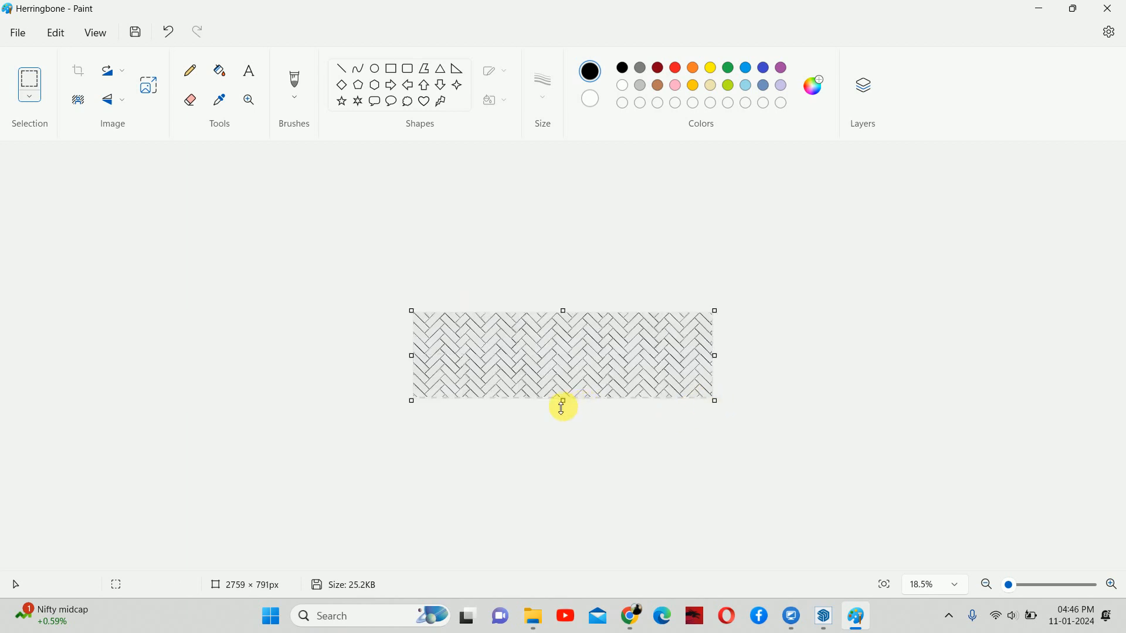
left_click_drag(570, 407, 576, 527)
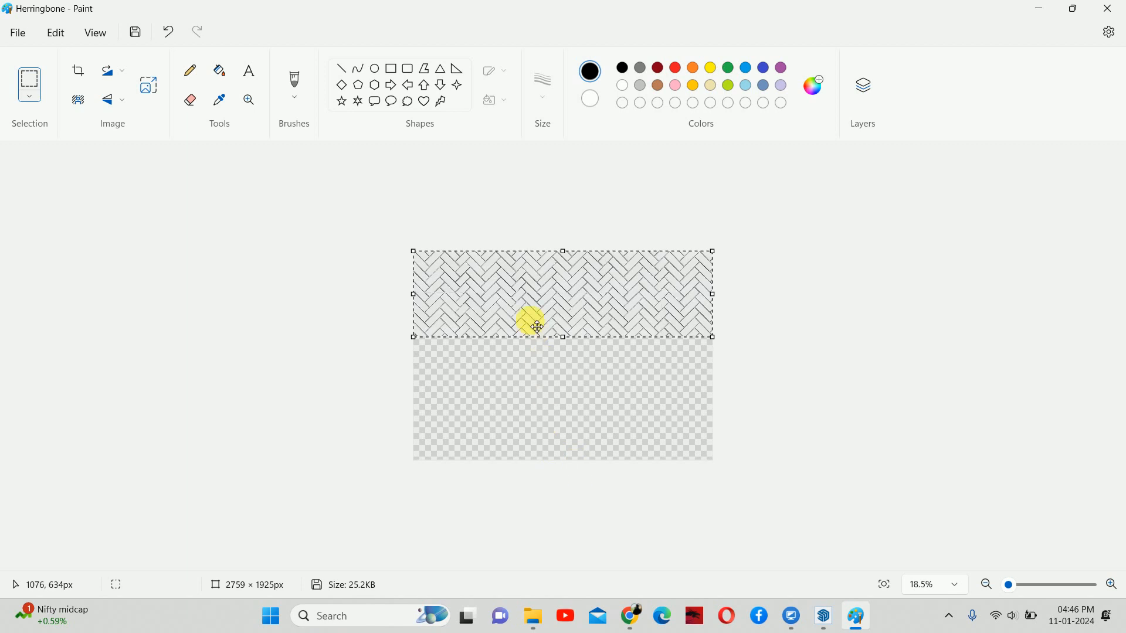
key("ctrl+v")
left_click_drag(533, 325, 534, 407)
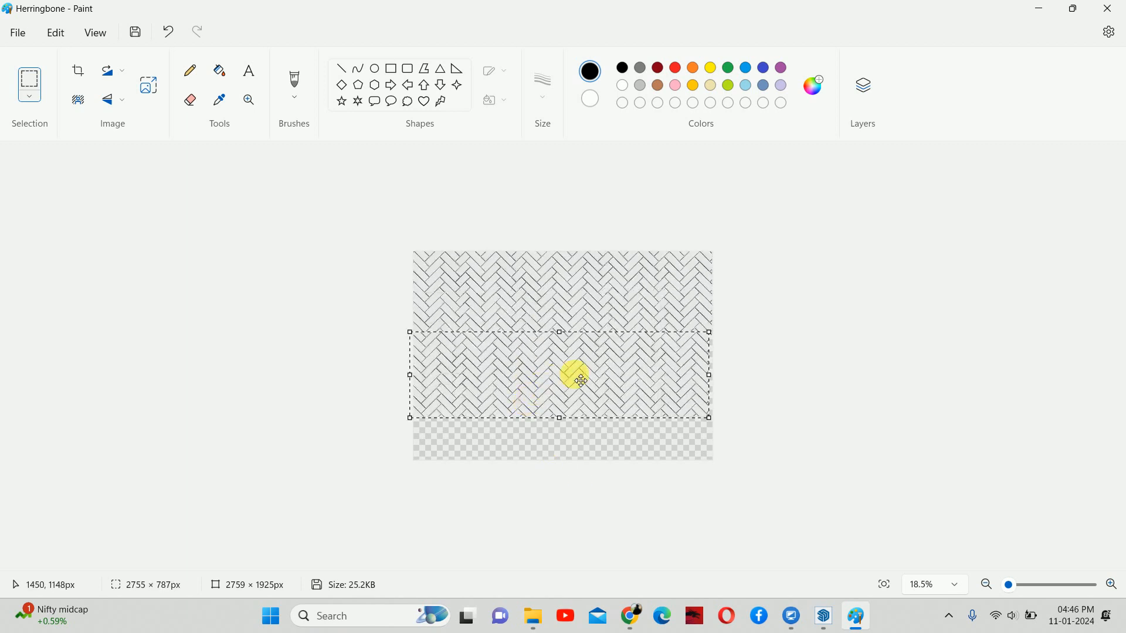
Align the lower strip with the upper one so the grout lines continue across the seam, and fix it in place.
scroll(550, 383, "up", 3, "ctrl")
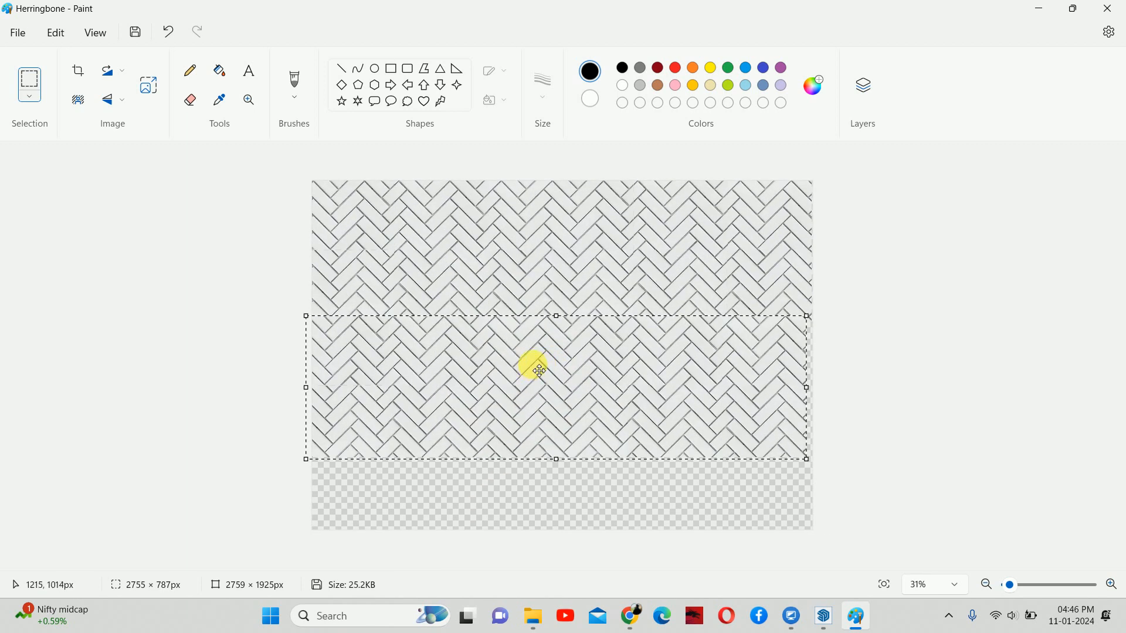
scroll(539, 370, "up", 2, "ctrl")
mouse_move(496, 377)
left_mouse_down()
mouse_move(485, 377)
mouse_move(513, 393)
mouse_move(514, 375)
mouse_move(500, 375)
mouse_move(502, 385)
left_mouse_up()
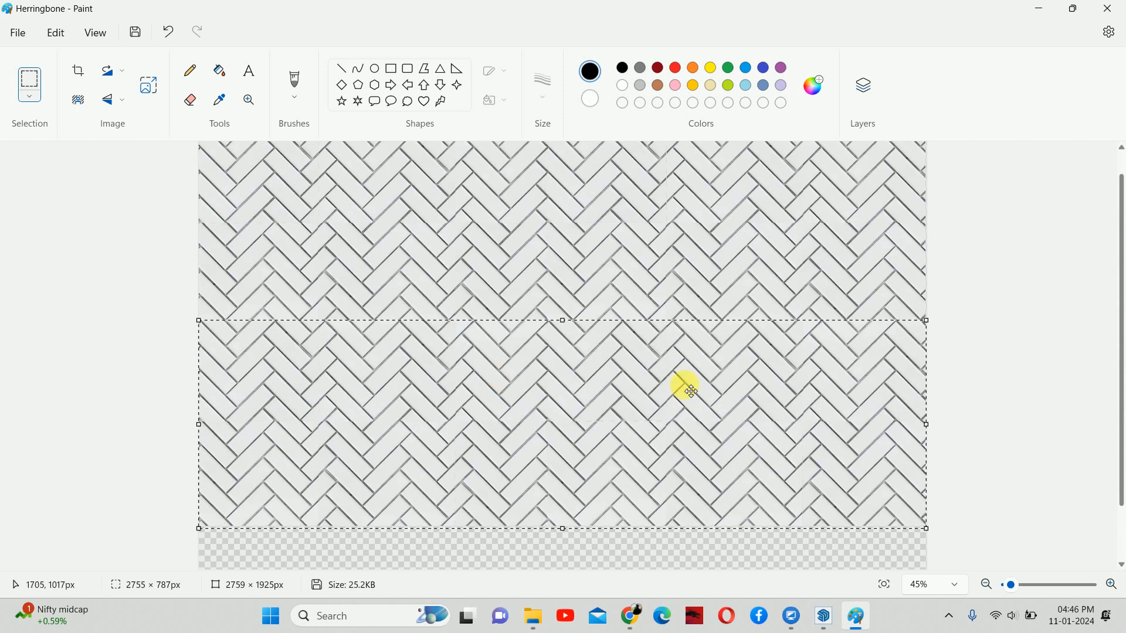
left_click(940, 352)
scroll(880, 372, "down", 2, "ctrl")
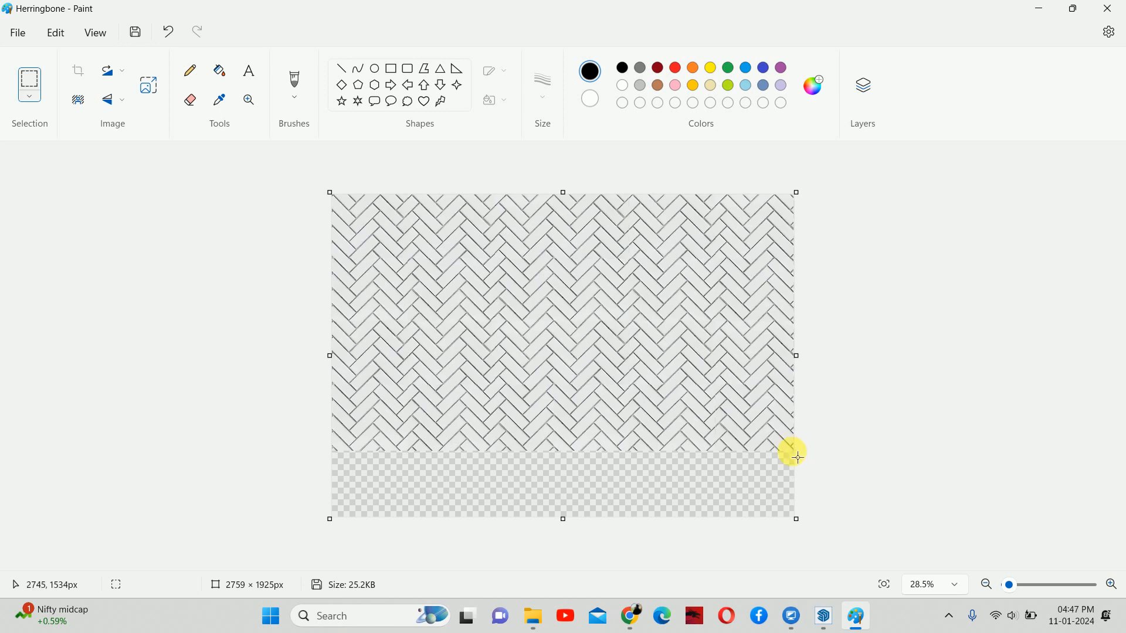
left_click_drag(795, 453, 327, 194)
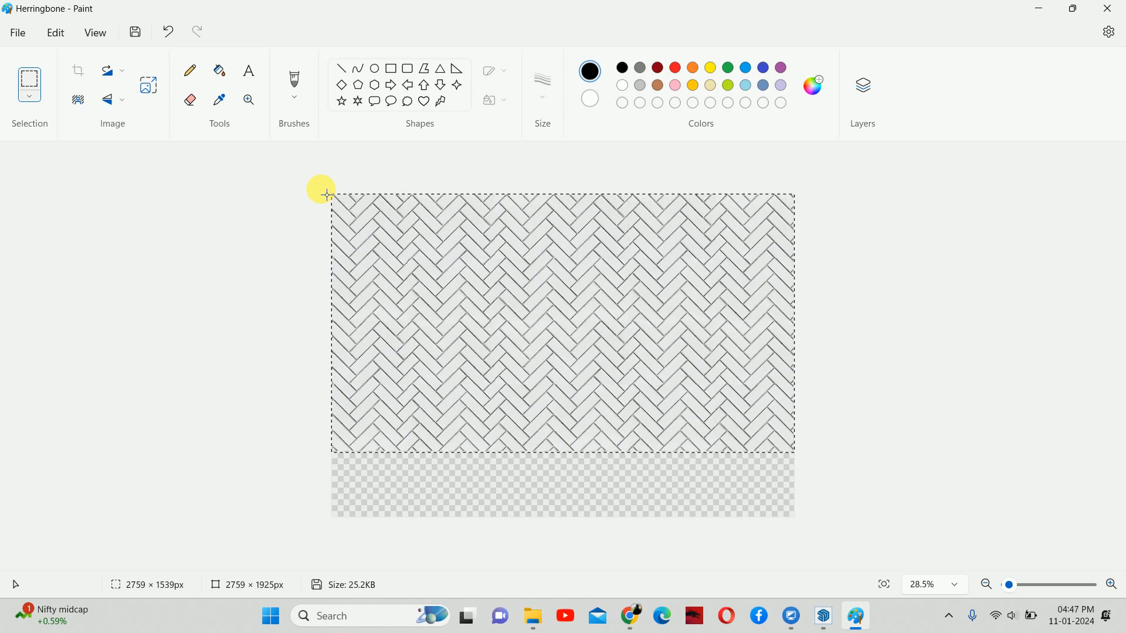
left_click(994, 513)
left_click(937, 421)
left_click(829, 467)
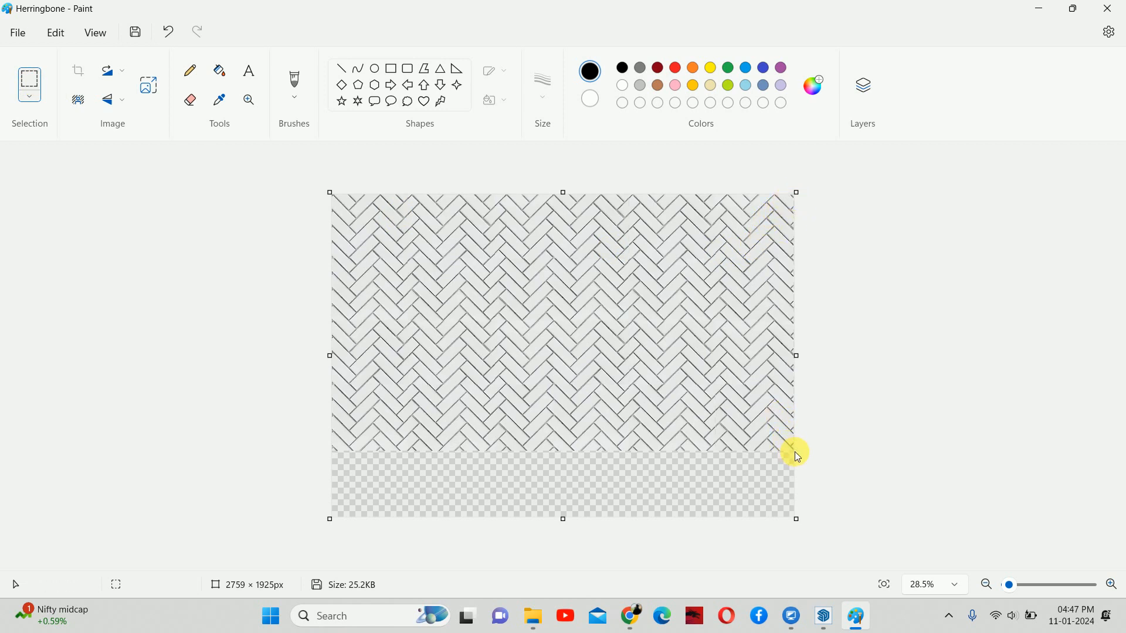
Crop the image to the tiled area, about 2750 × 1528 px, removing the empty canvas below the pattern.
left_click_drag(798, 455, 332, 195)
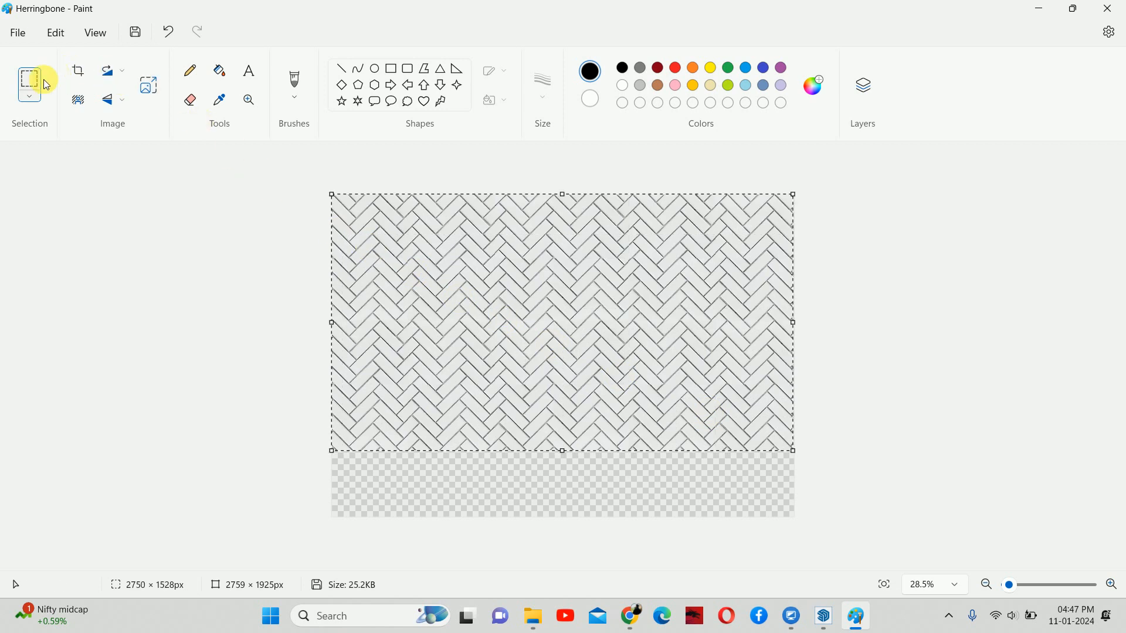
left_click(77, 71)
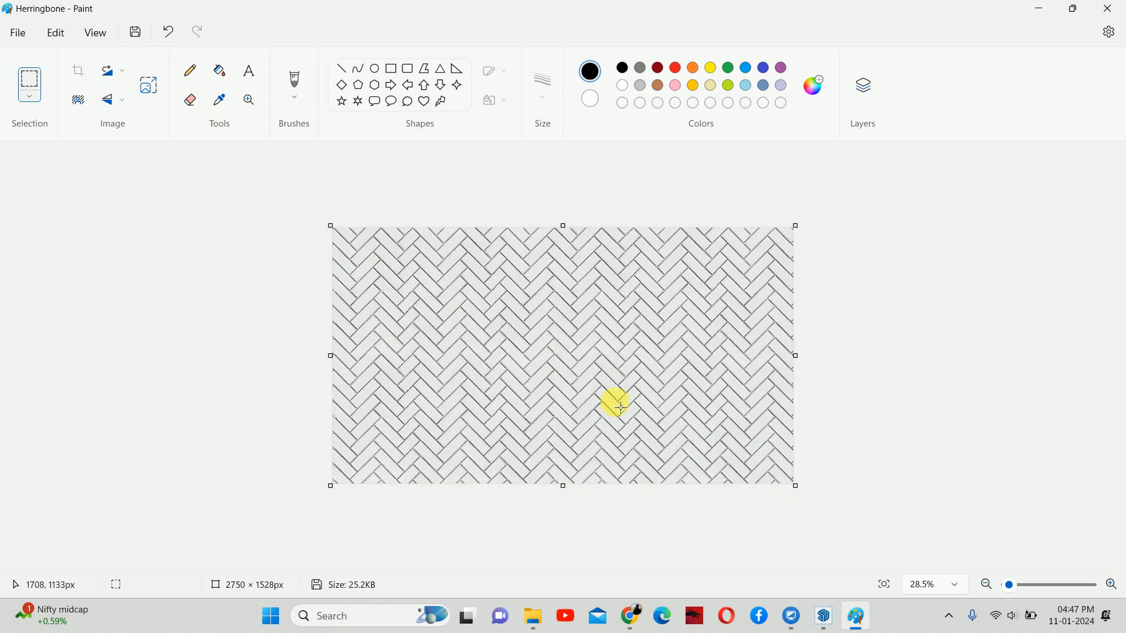
scroll(625, 426, "up", 4, "ctrl")
scroll(575, 364, "down", 2, "ctrl")
Save the enlarged tile image as a PNG named Herringbone1 in the Downloads folder.
left_click(18, 32)
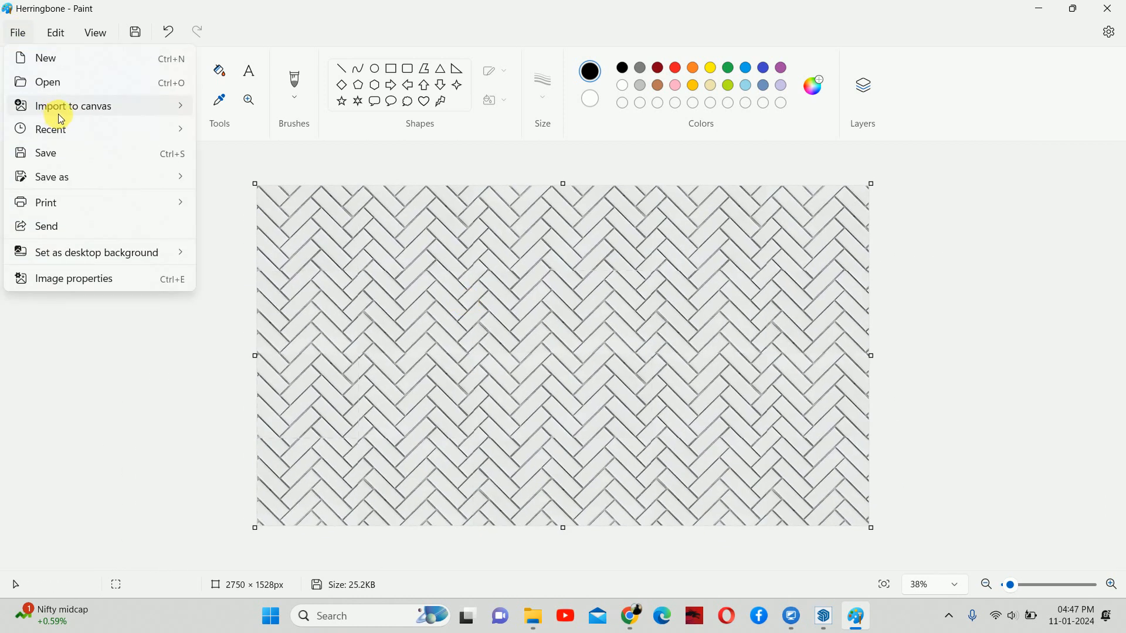
mouse_move(50, 176)
left_click(242, 186)
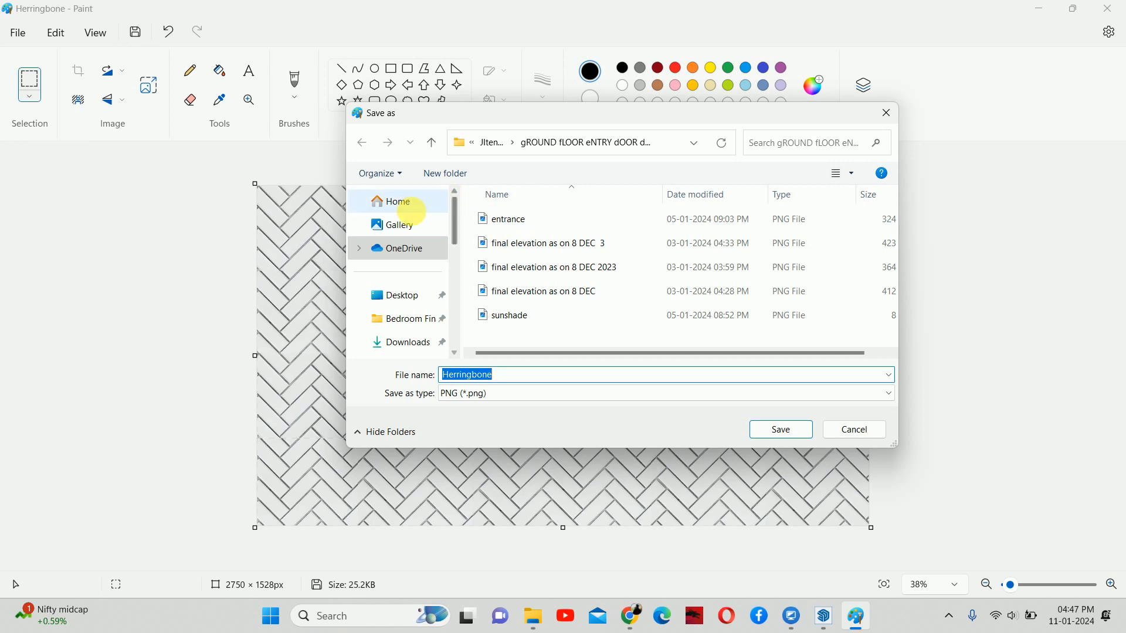
left_click(413, 210)
left_click(405, 343)
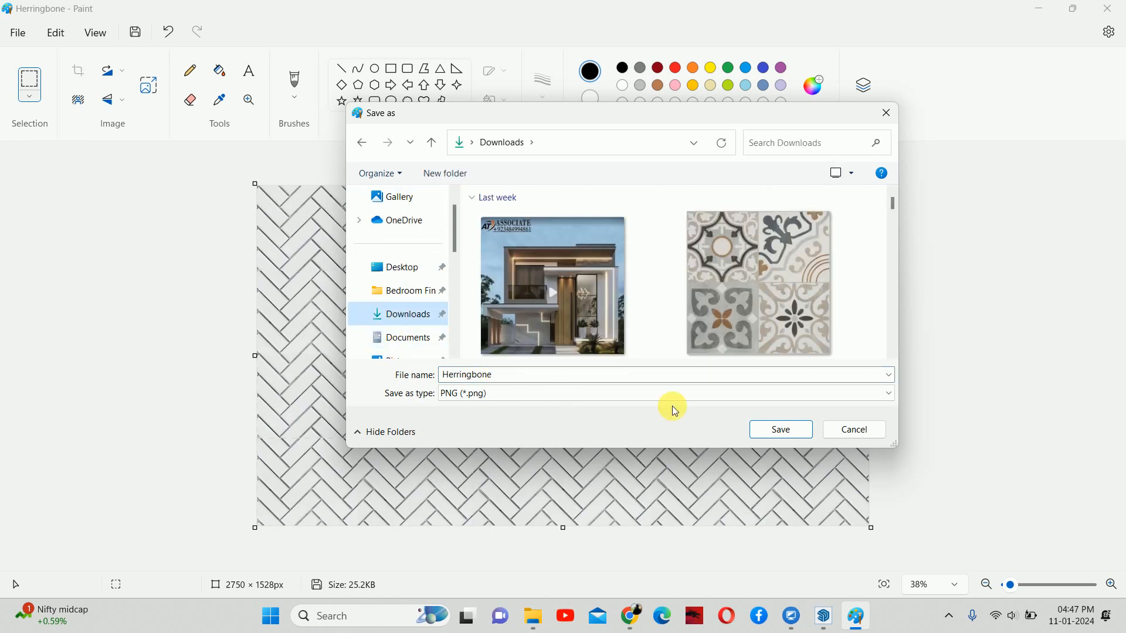
left_click(540, 375)
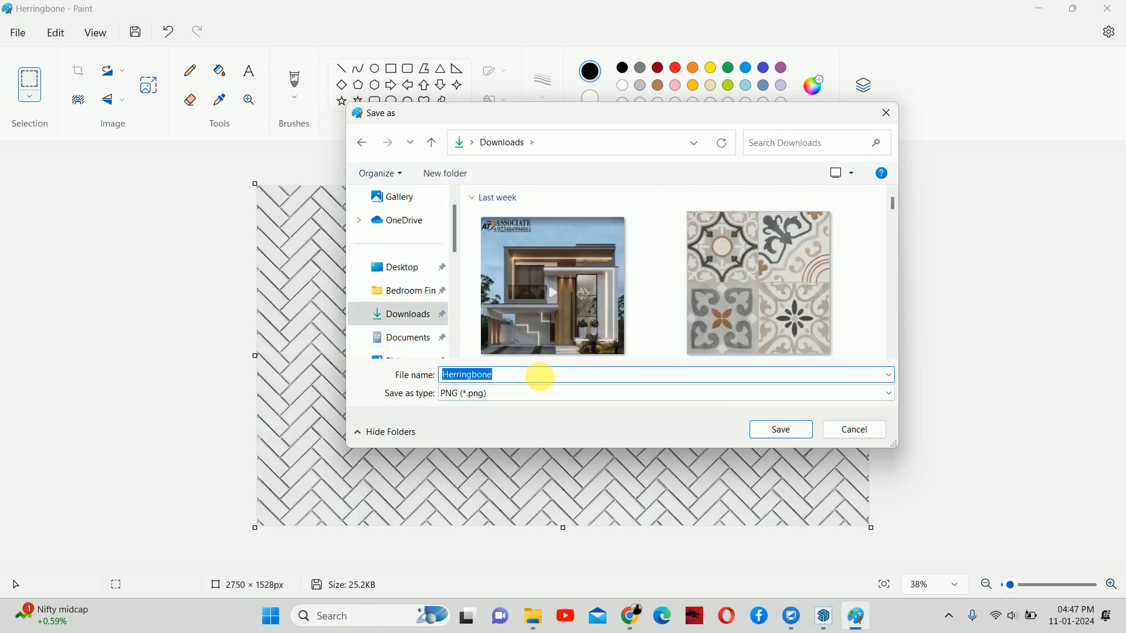
left_click(539, 376)
type("1")
left_click(777, 430)
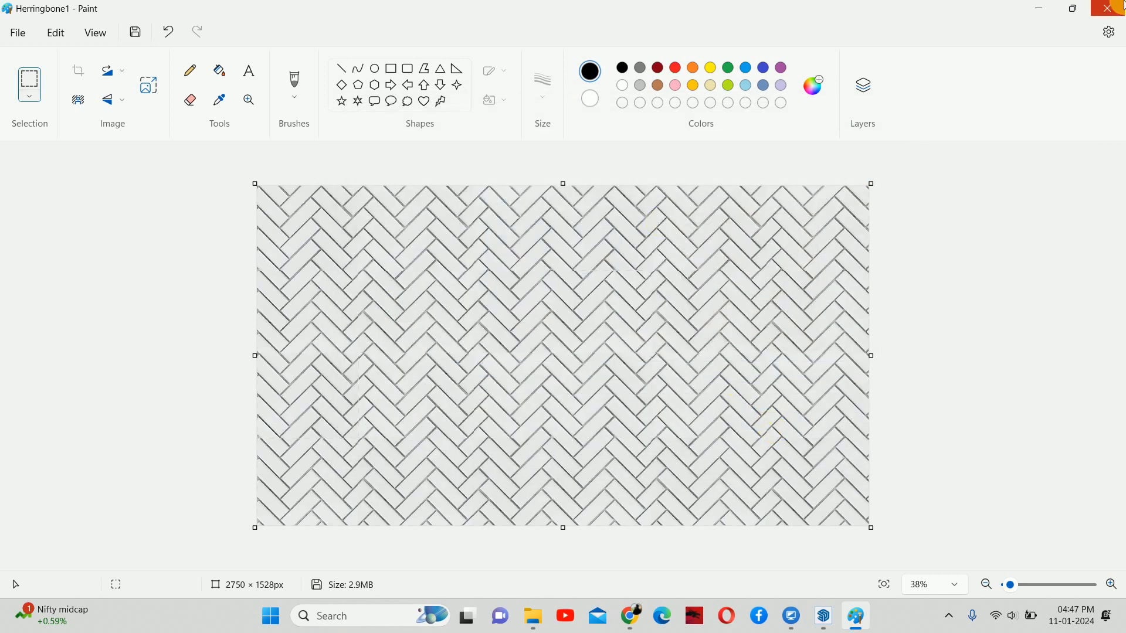
Close Paint and the Downloads window, return to SketchUp, and duplicate the wall tiles material in the V-Ray Asset Editor.
left_click(1109, 7)
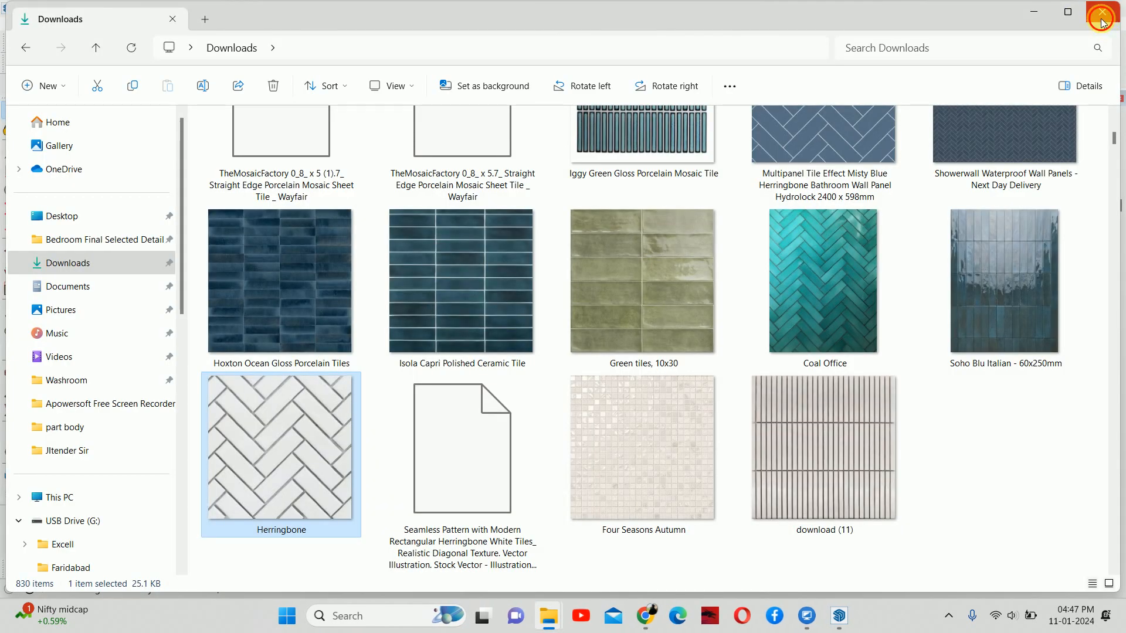
left_click(1102, 22)
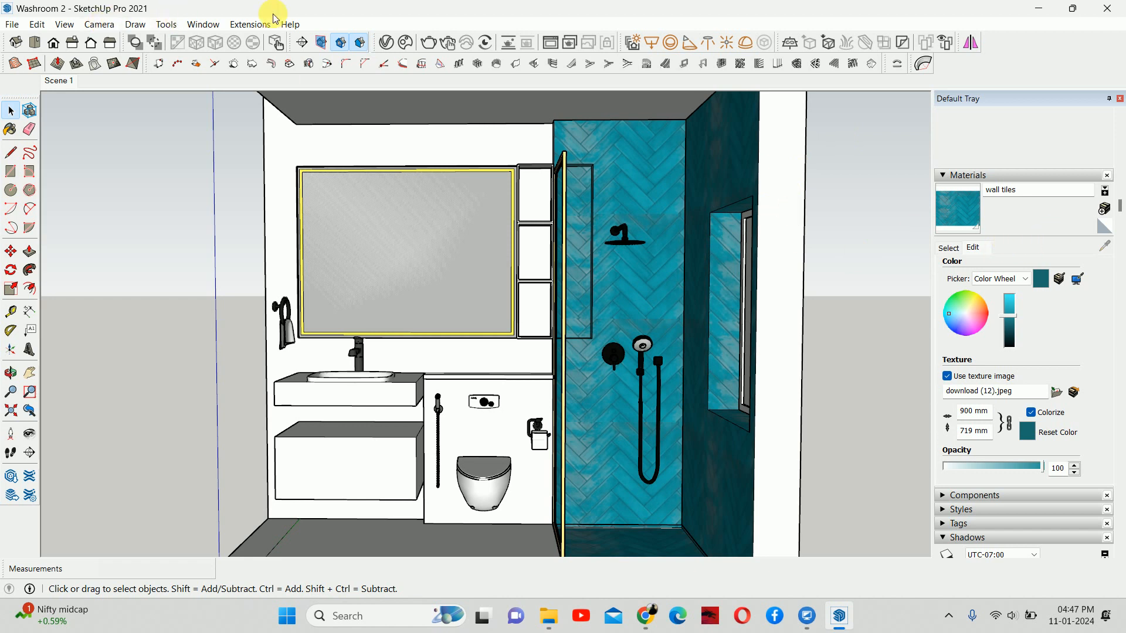
left_click(386, 42)
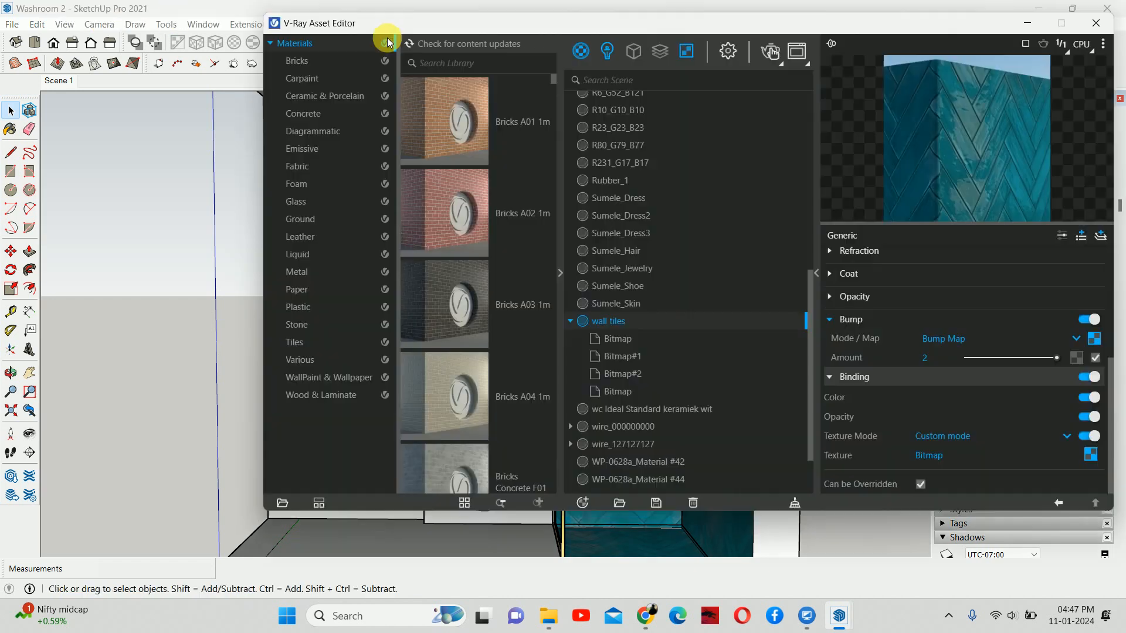
right_click(631, 318)
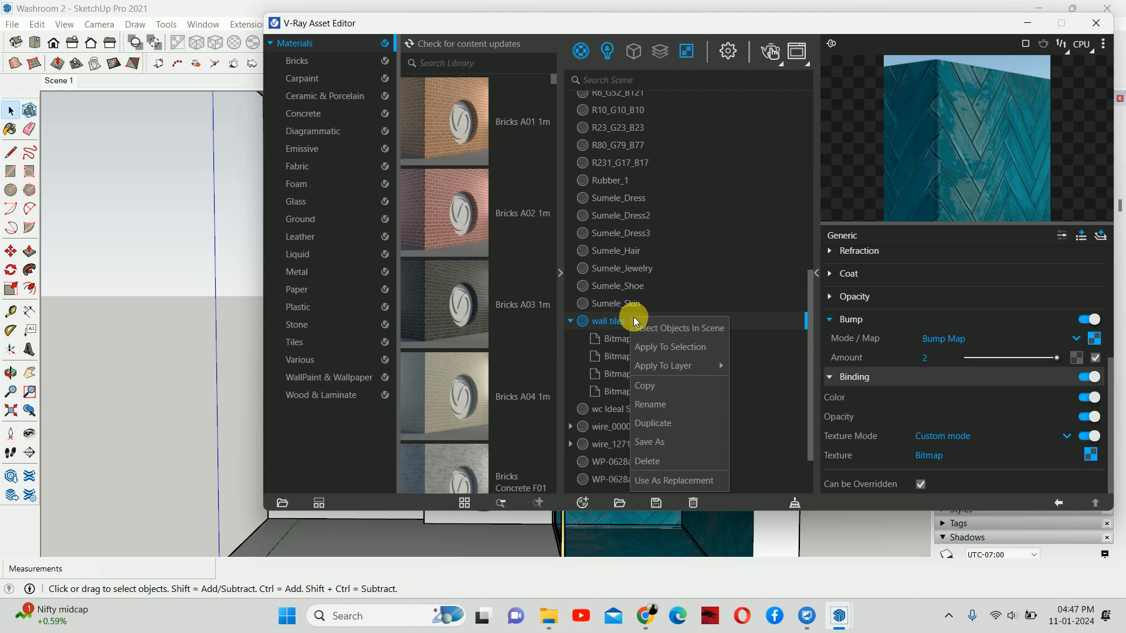
left_click(657, 420)
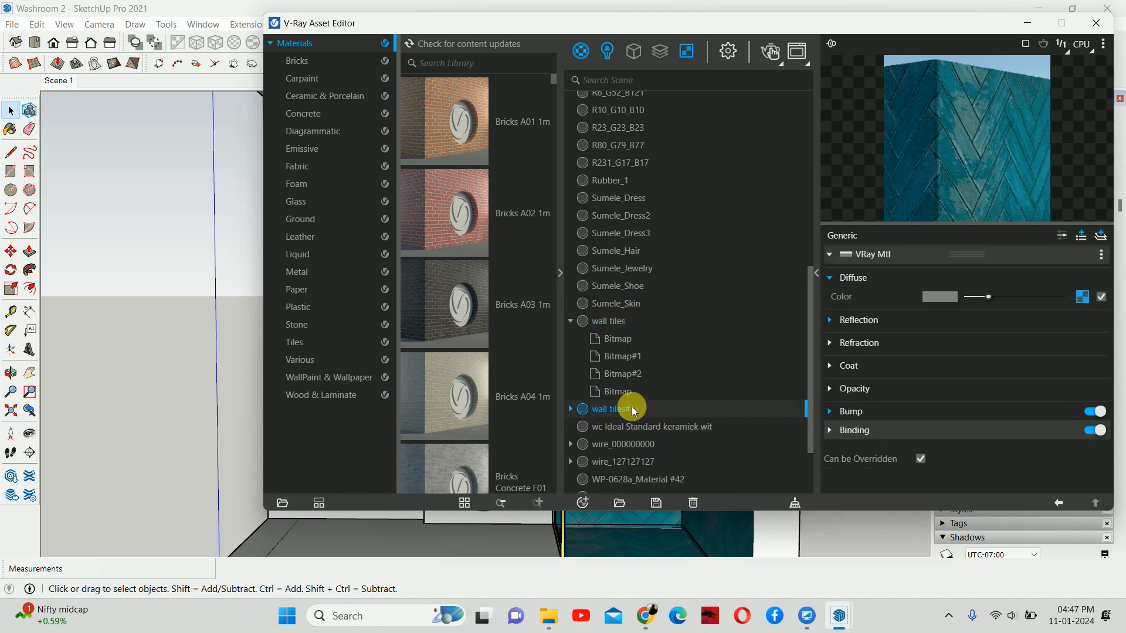
Replace the diffuse bitmap of the duplicated wall tiles material with the Herringbone1 image from Downloads.
left_click(1083, 298)
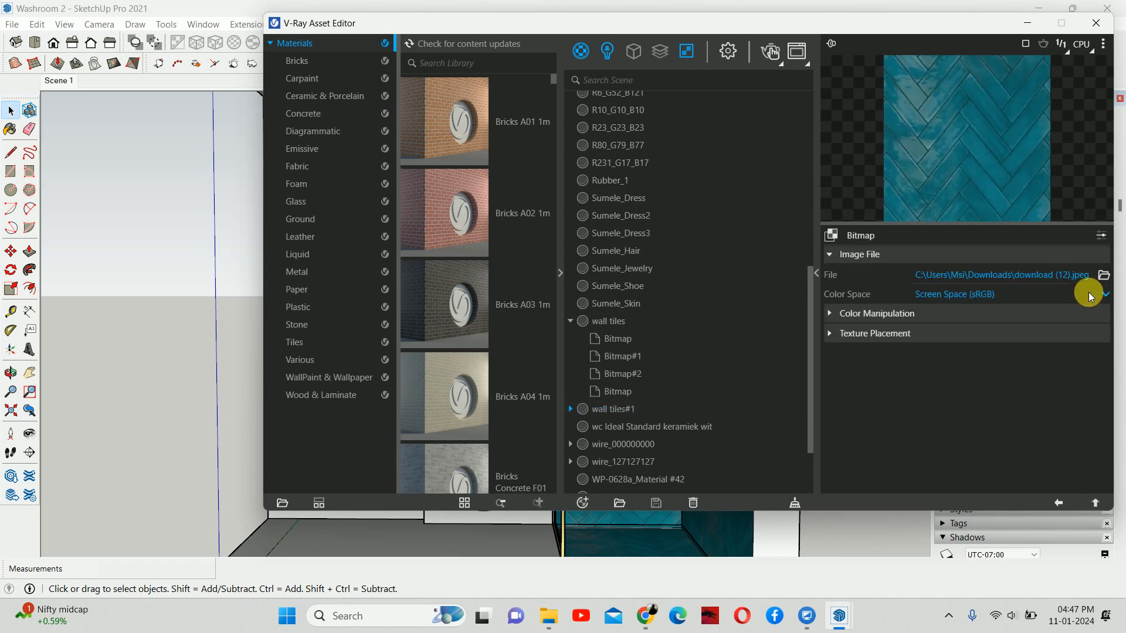
left_click(1104, 276)
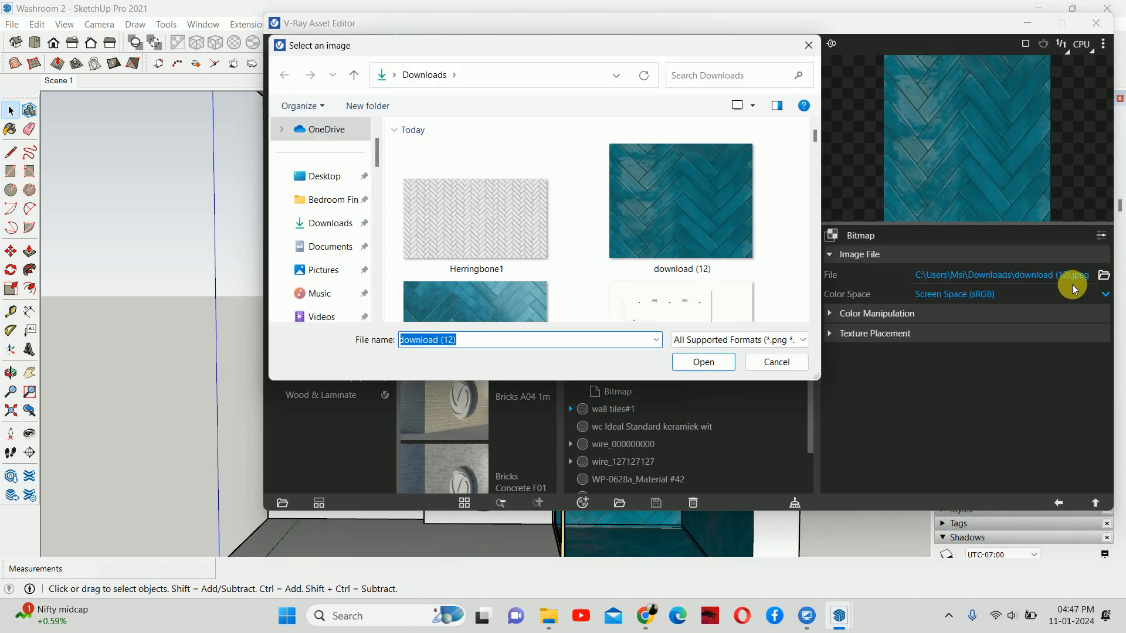
left_click(500, 226)
left_click(685, 360)
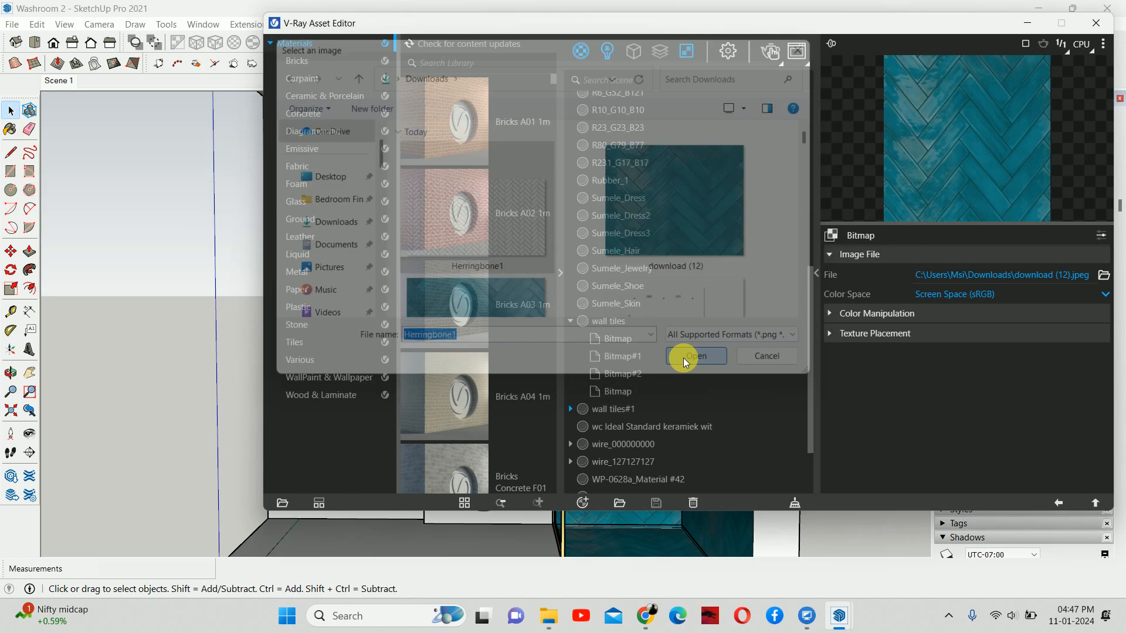
left_click(1058, 503)
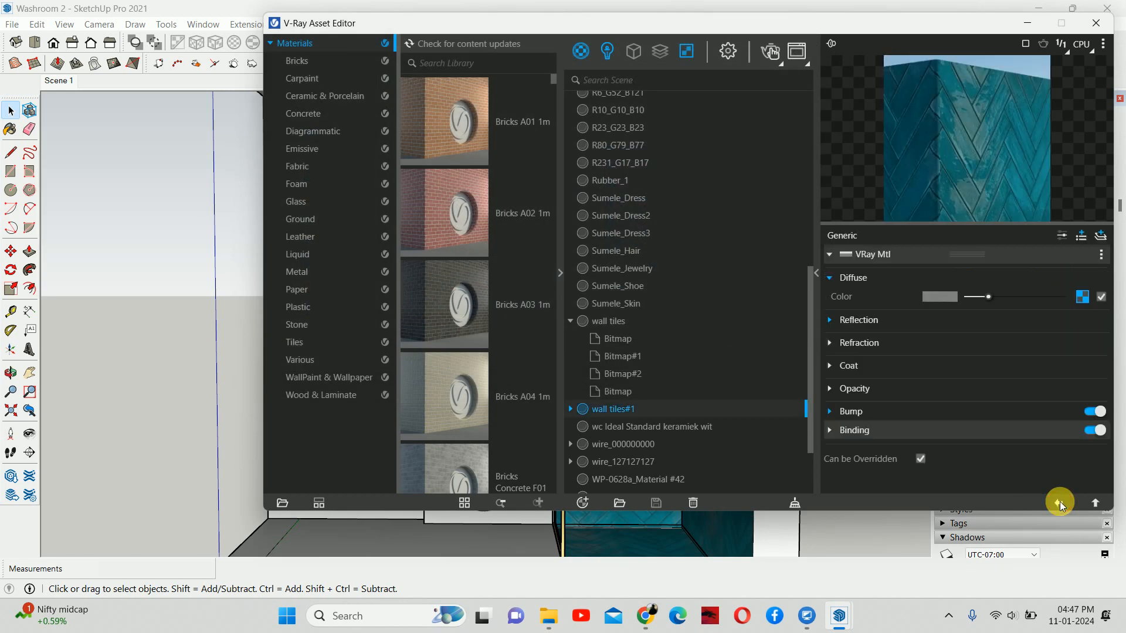
Replace the reflection color bitmap of the duplicated wall tiles material with the Herringbone1 image from Downloads.
left_click(856, 319)
left_click(1073, 339)
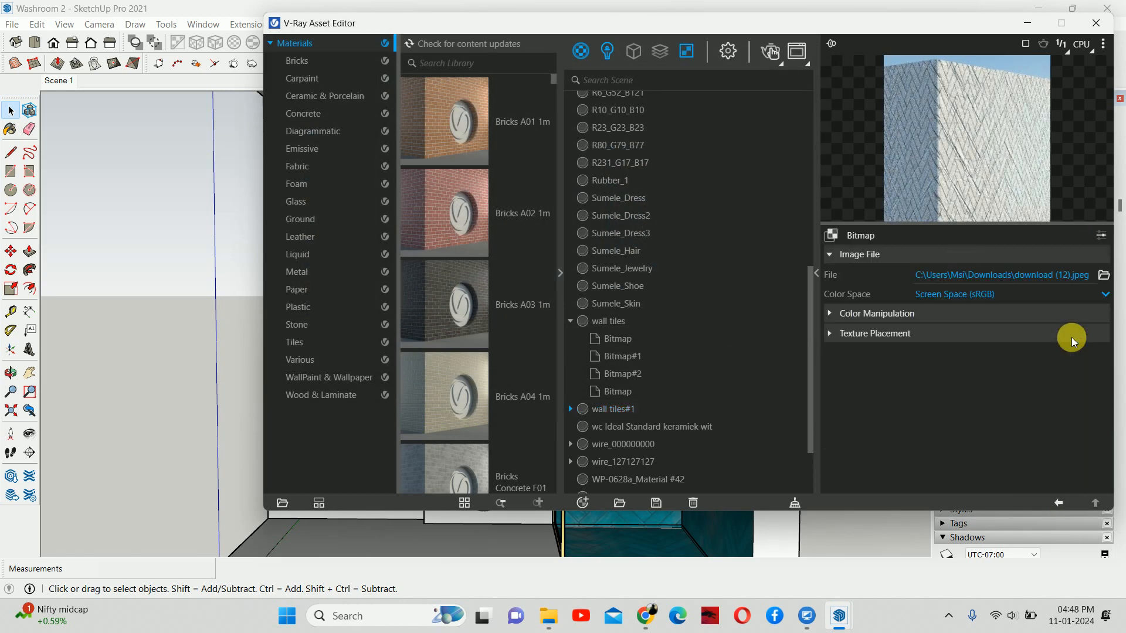
left_click(1098, 281)
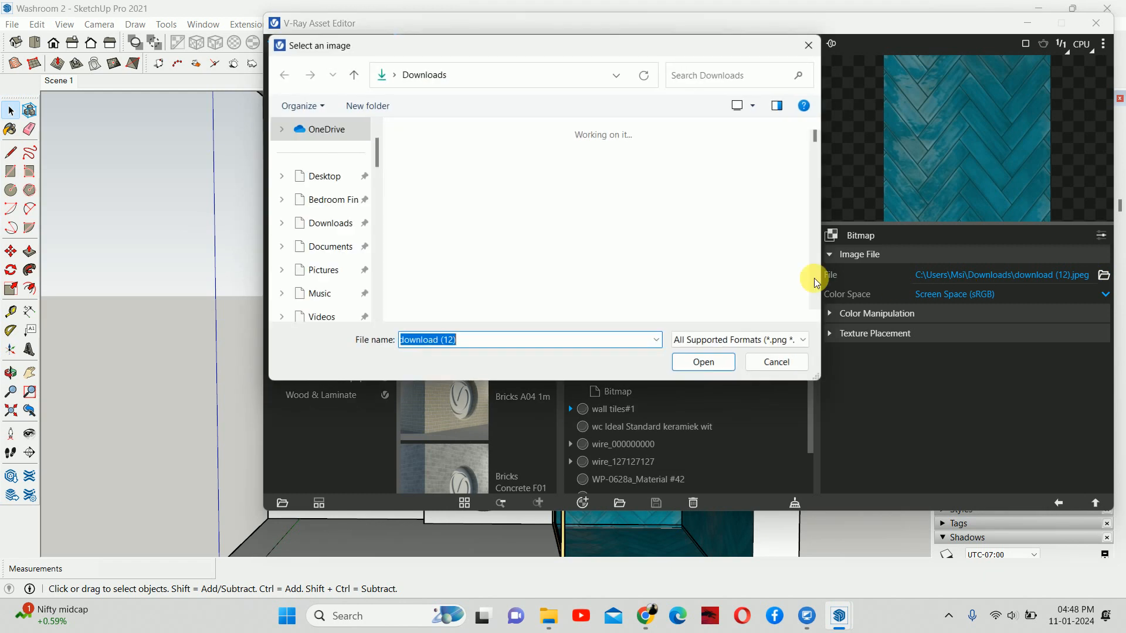
left_click(445, 173)
left_click(721, 358)
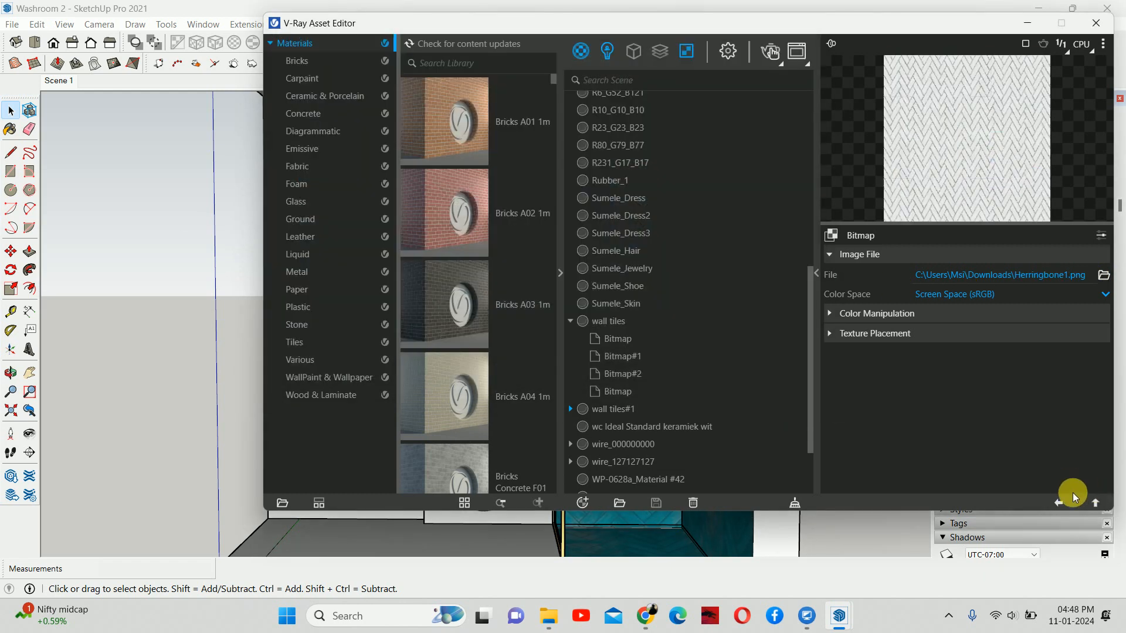
left_click(1055, 503)
Replace the bump map bitmap of the duplicated wall tiles material with the Herringbone1 image.
scroll(856, 384, "down", 2)
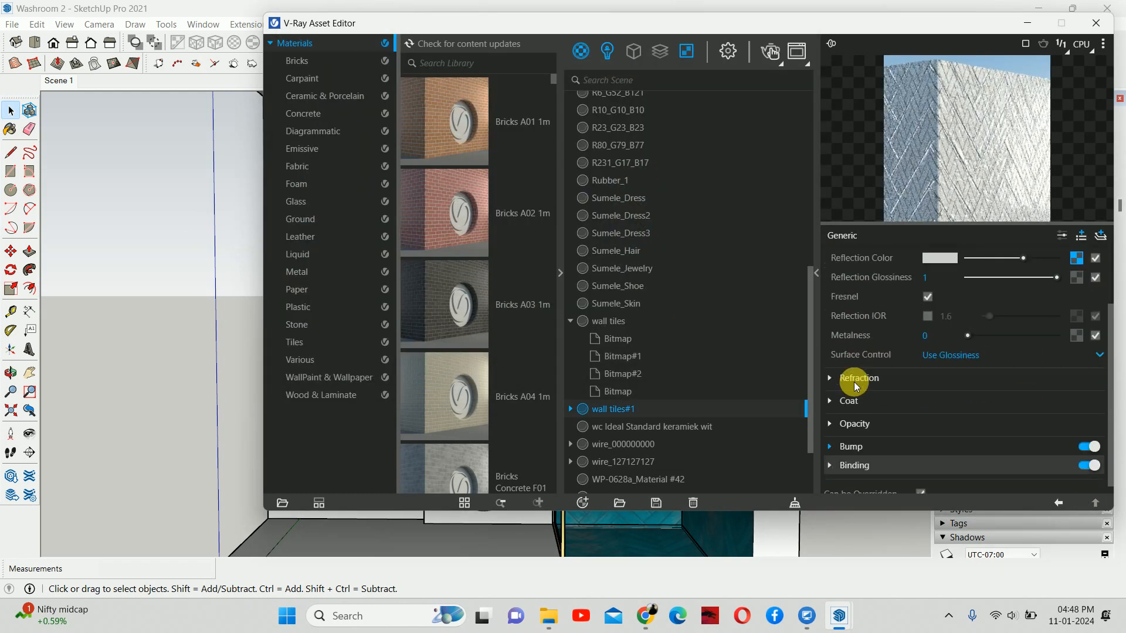
left_click(910, 441)
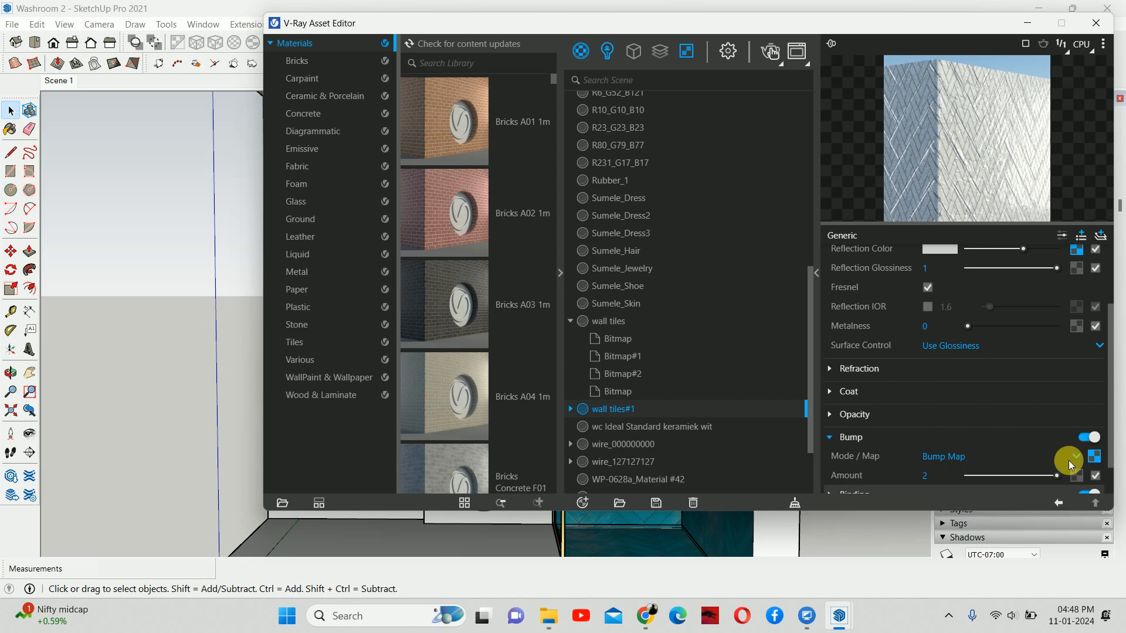
left_click(1094, 457)
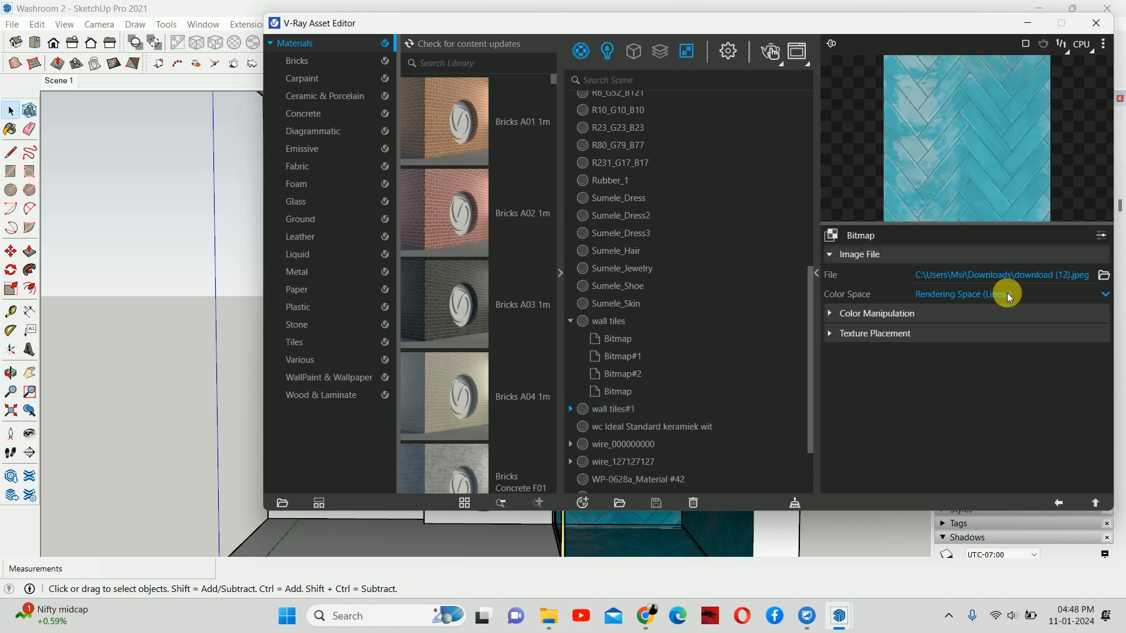
left_click(1097, 277)
left_click(460, 221)
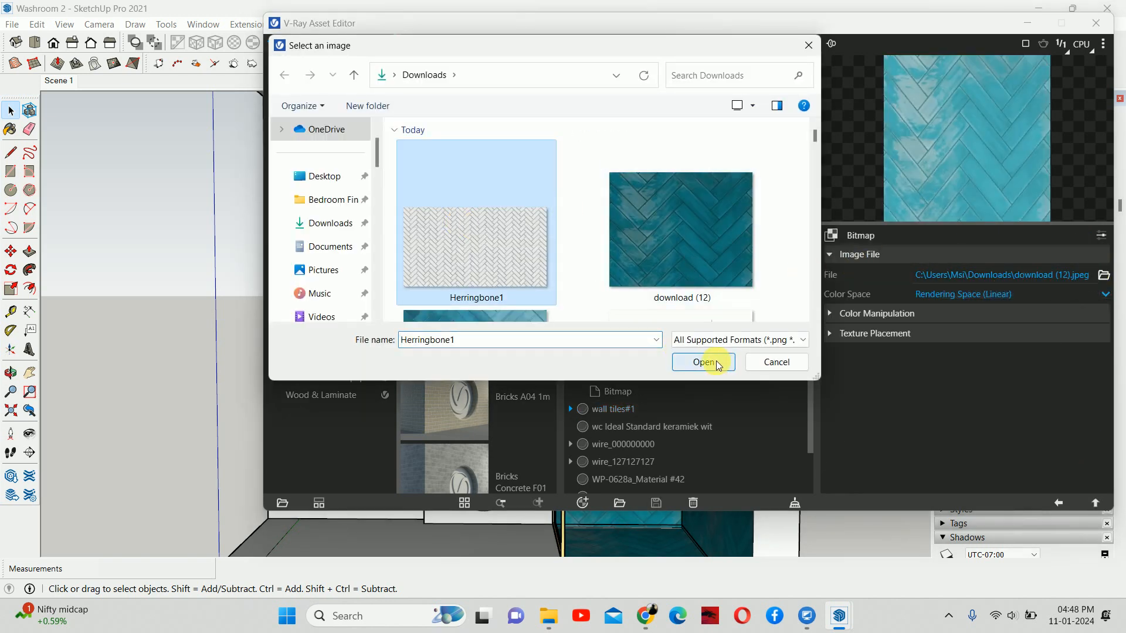
left_click(721, 362)
left_click(1054, 498)
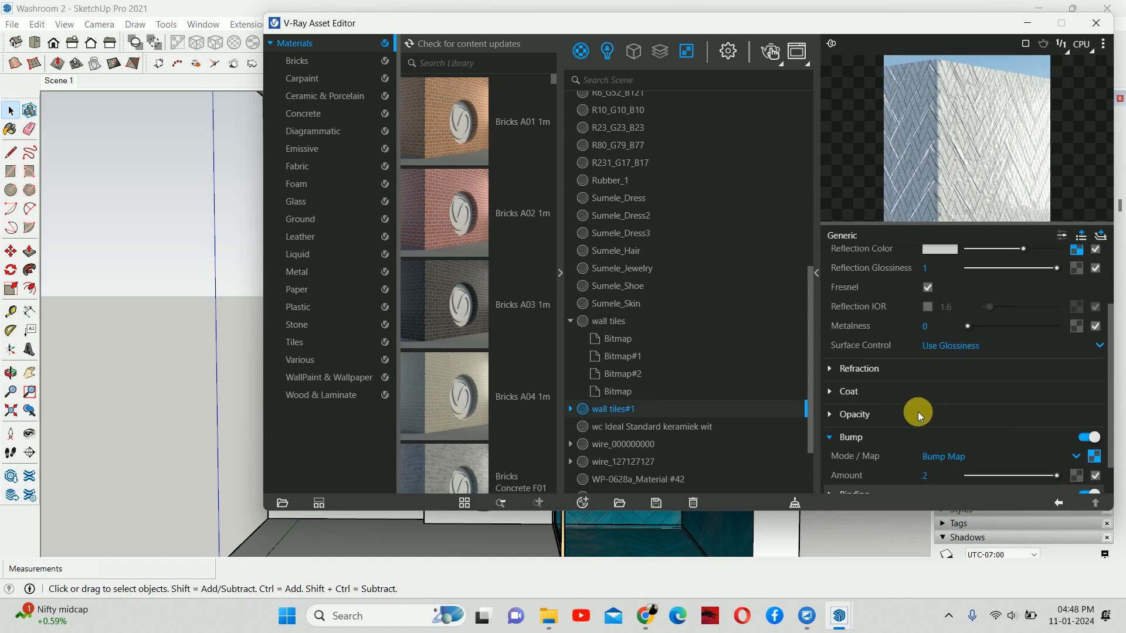
Replace the custom binding texture of the duplicated wall tiles material with the Herringbone1 image and close the V-Ray Asset Editor.
scroll(916, 405, "down", 1)
left_click(1040, 461)
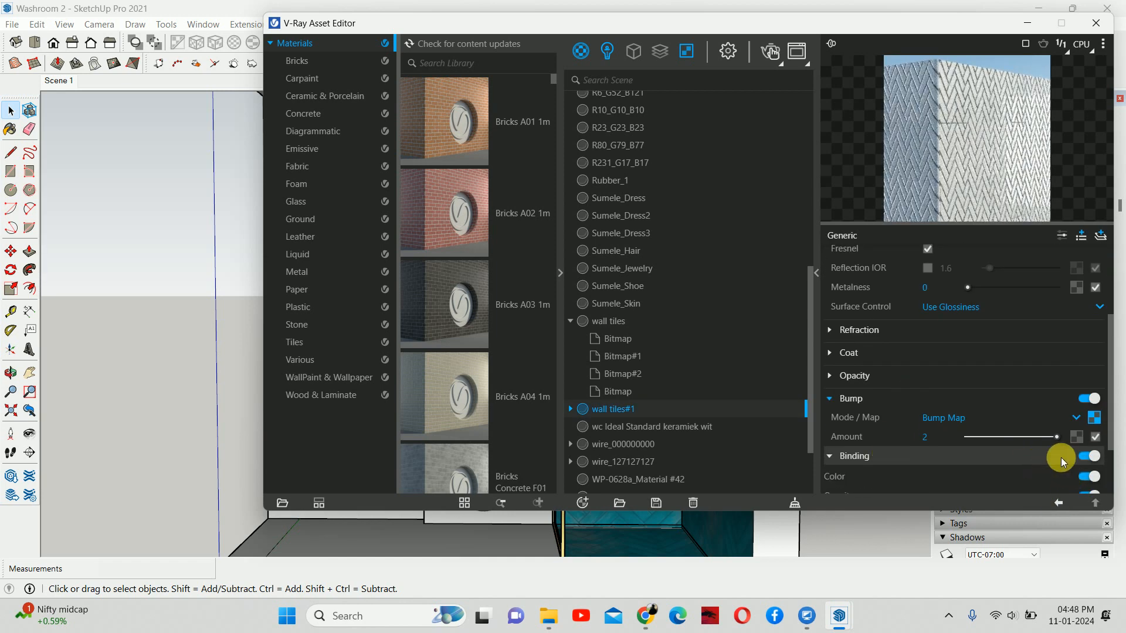
scroll(1058, 449, "down", 1)
left_click(1090, 453)
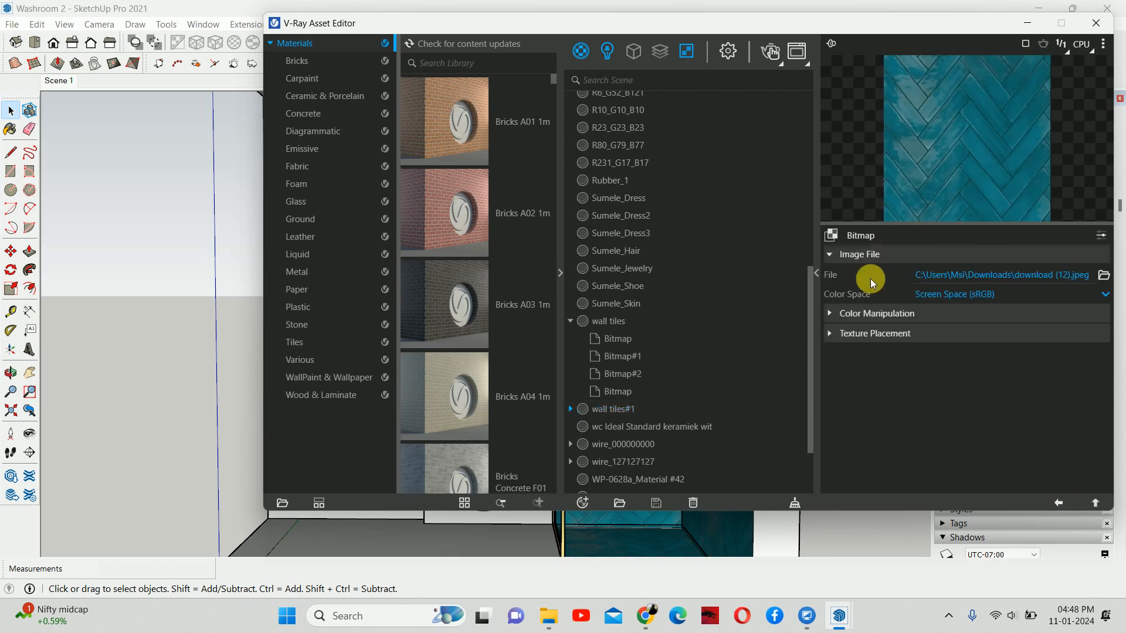
left_click(1102, 276)
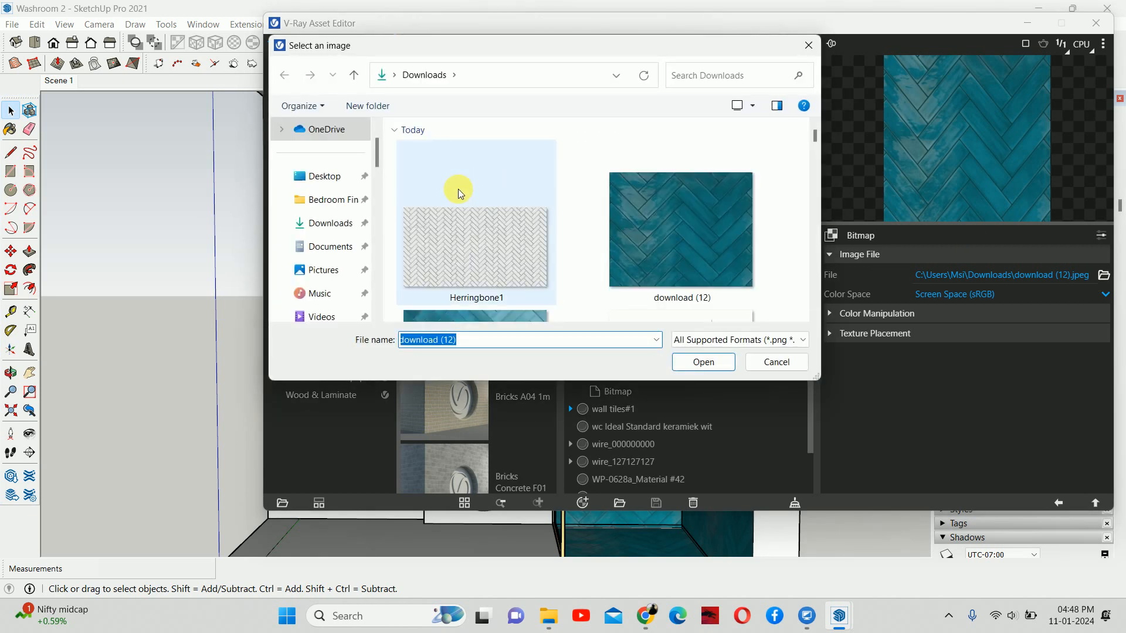
left_click(460, 194)
left_click(702, 360)
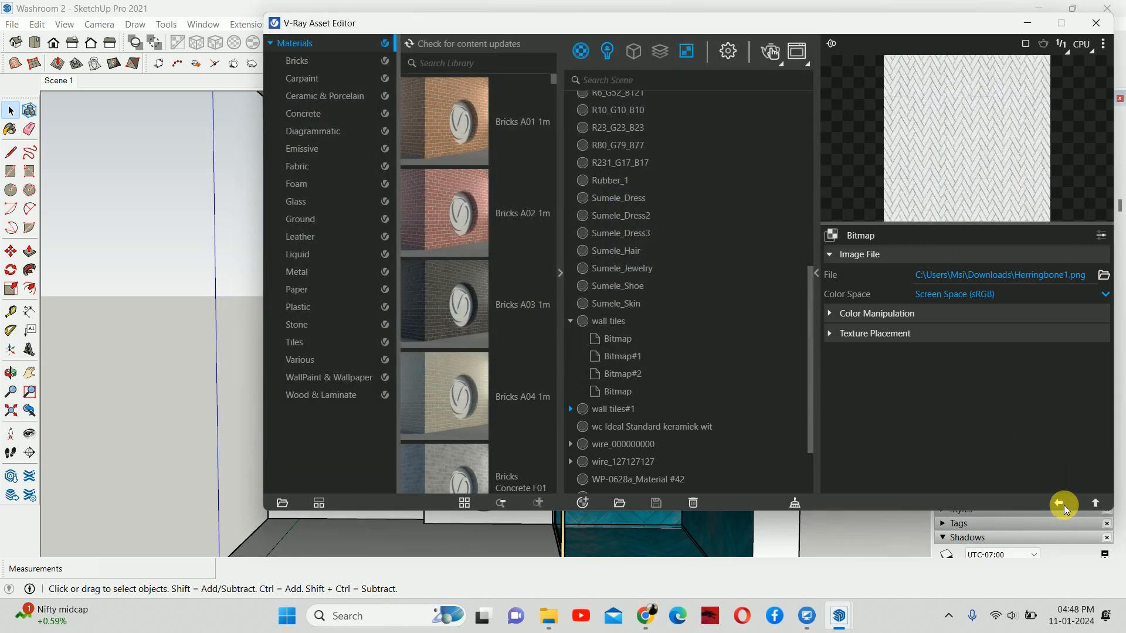
left_click(1058, 503)
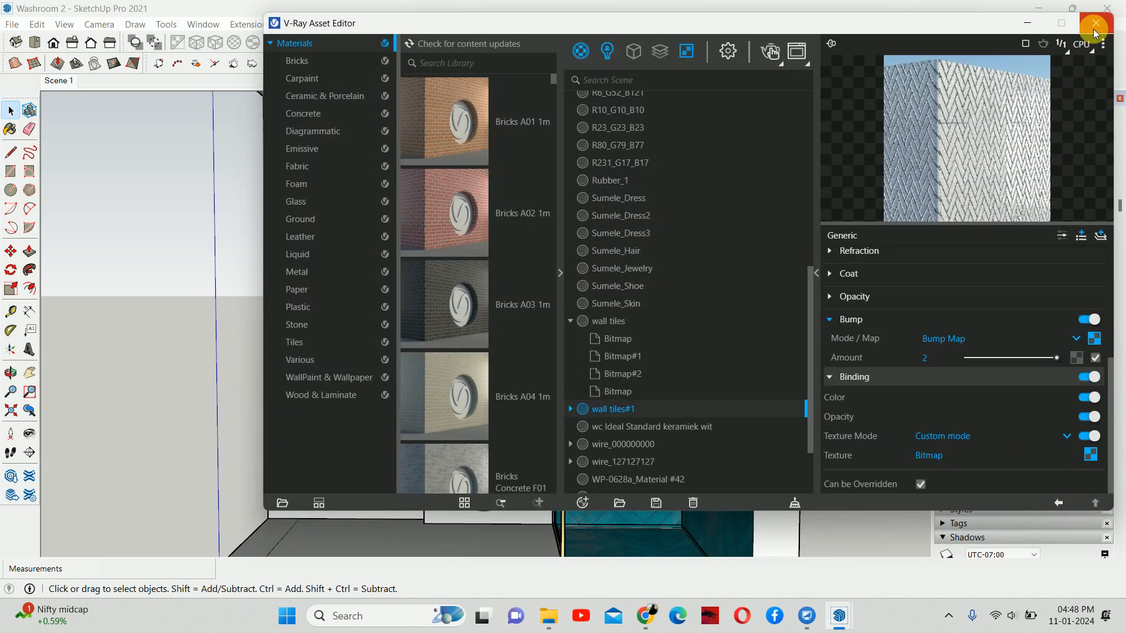
left_click(1094, 26)
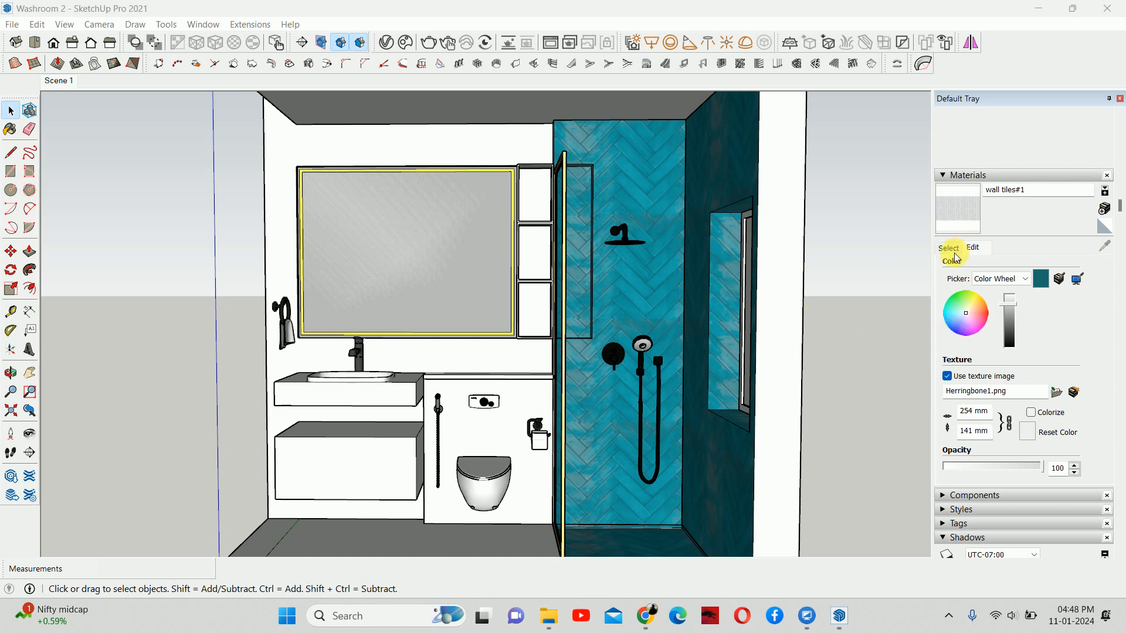
Set the wall tiles#1 texture width to 1800 mm and paint the main back wall face behind the vanity with it.
left_click(972, 411)
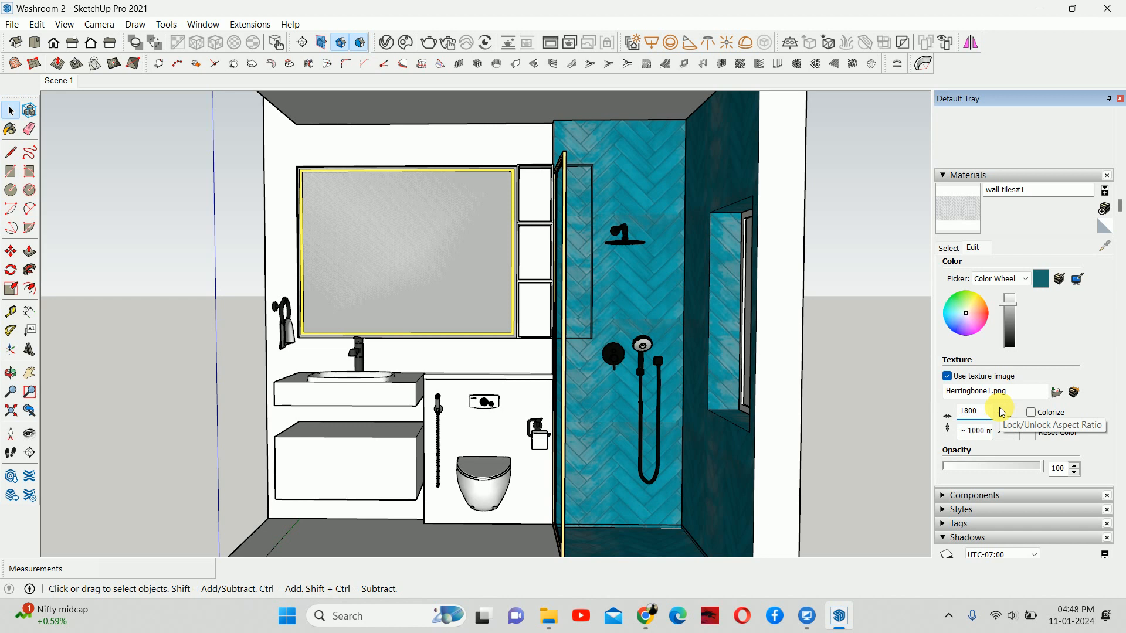
key("Return")
left_click(6, 115)
double_click(364, 150)
left_click(945, 217)
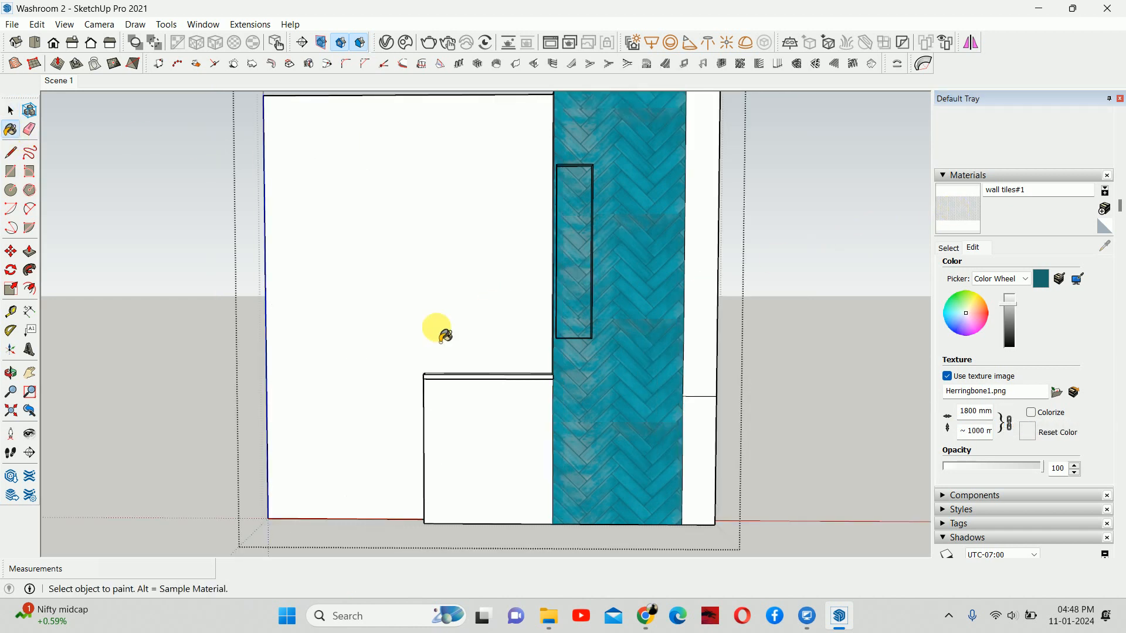
left_click(381, 340)
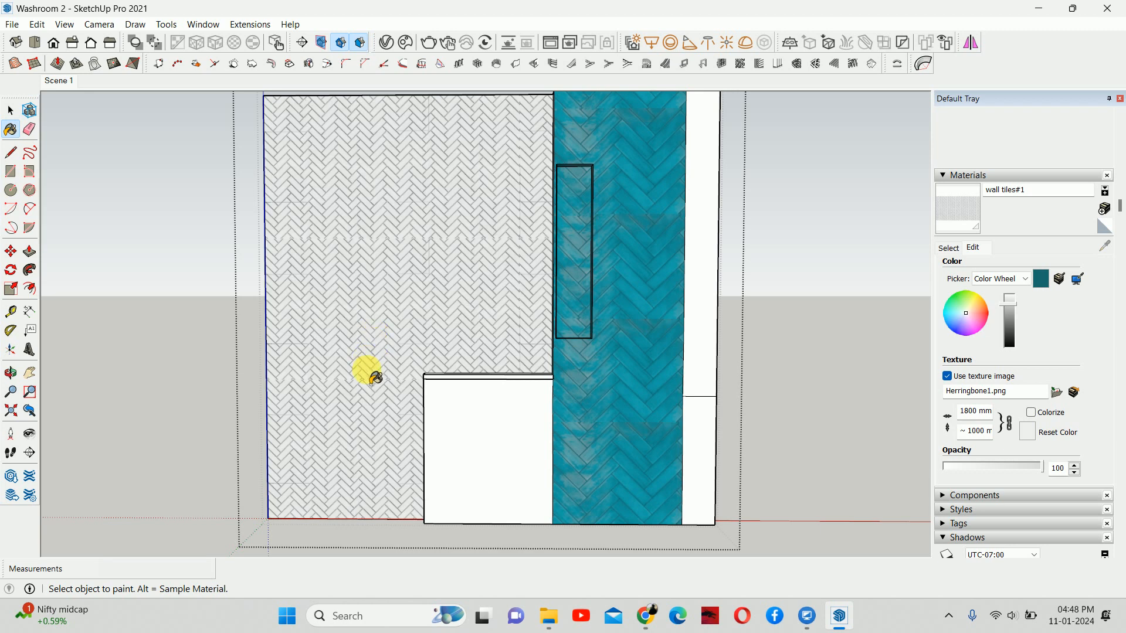
key("space")
Place a vertical guide 150 mm in from the outer edge of the herringbone wall to check the tile size.
scroll(295, 490, "up", 7)
middle_click_drag(331, 397, 344, 220, "shift")
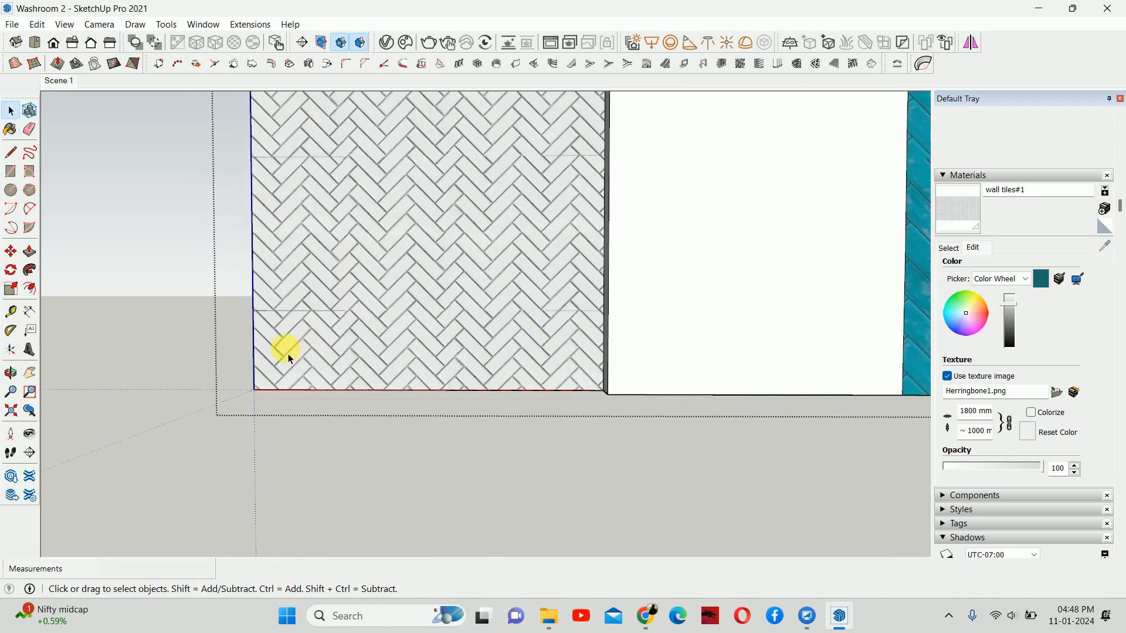
scroll(293, 355, "up", 2)
key("t")
left_click(242, 325)
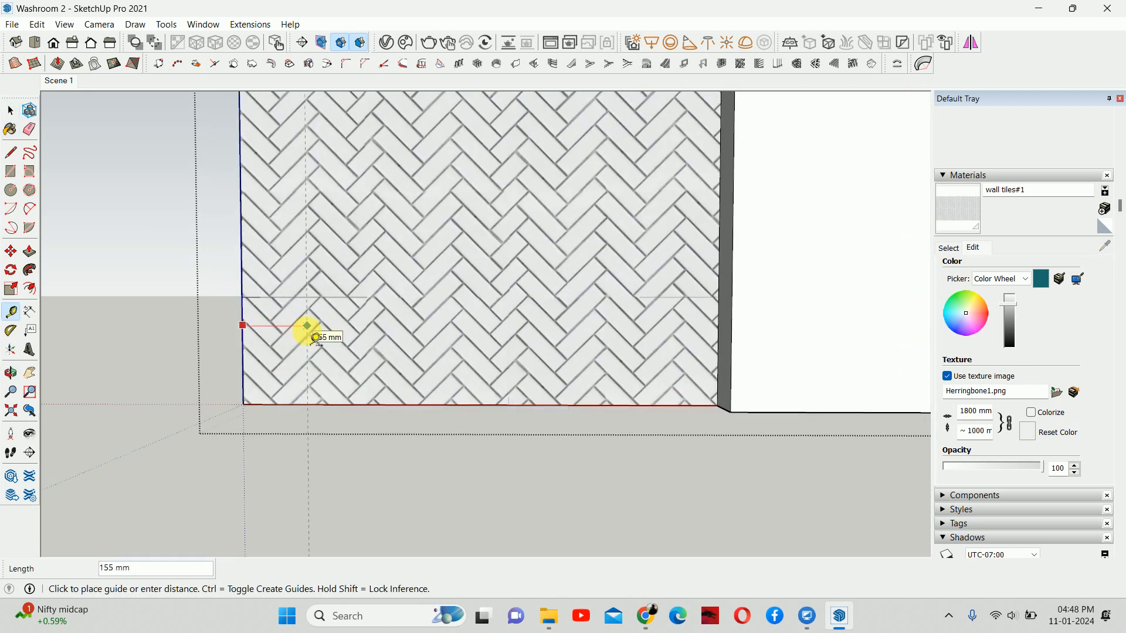
key("Return")
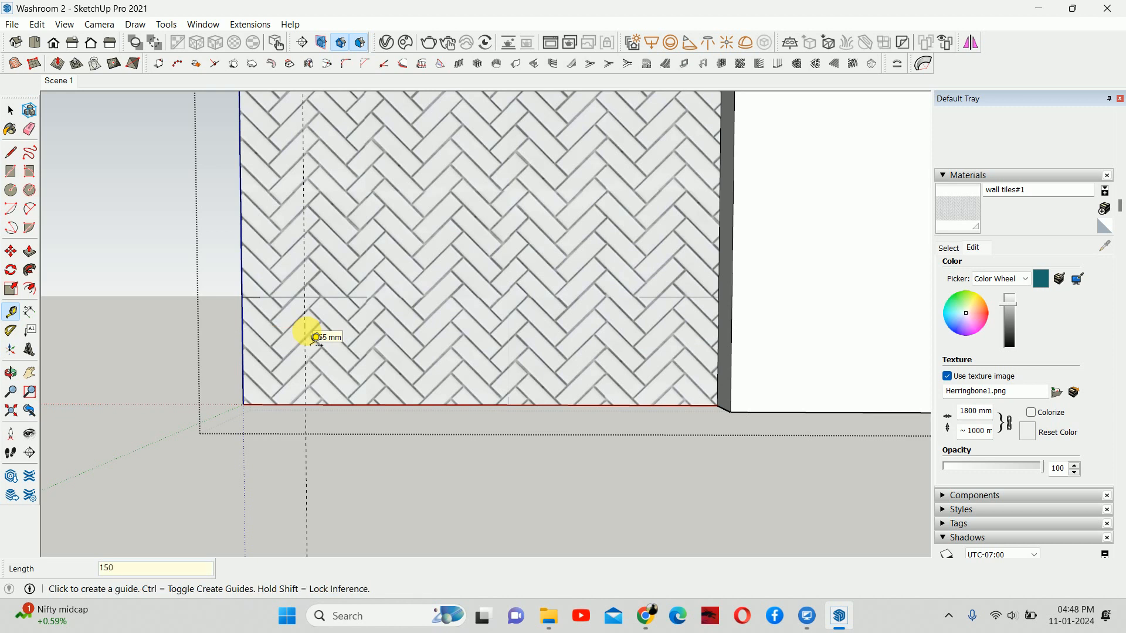
key("space")
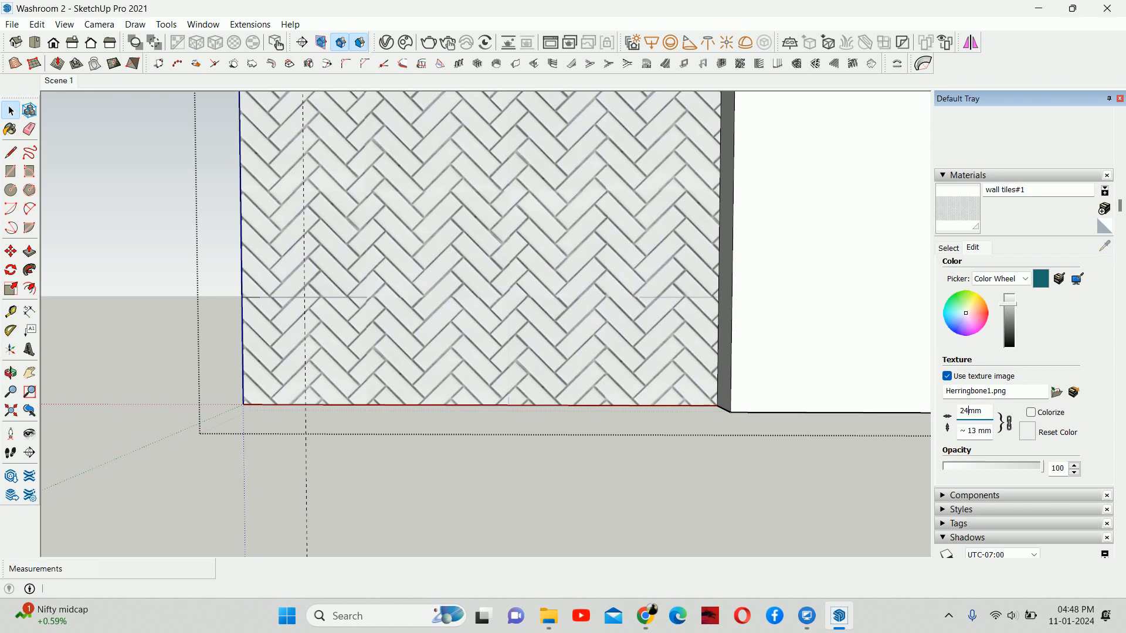
Set the wall tiles#1 texture width to 2400 mm and check the tile scale on the back wall.
key("Return")
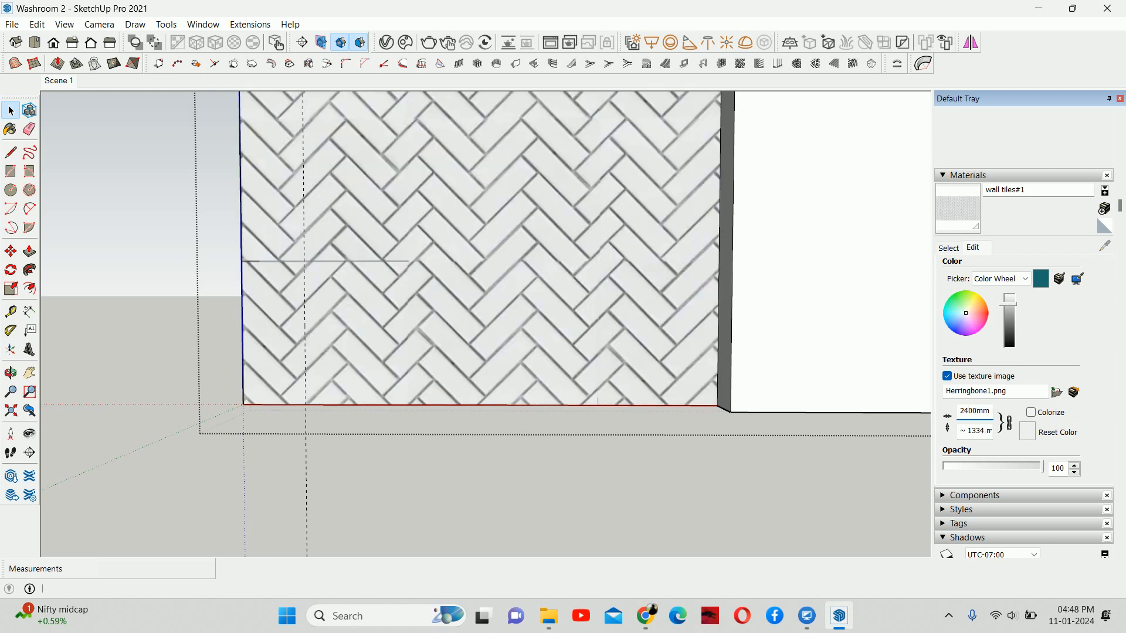
scroll(874, 417, "down", 6)
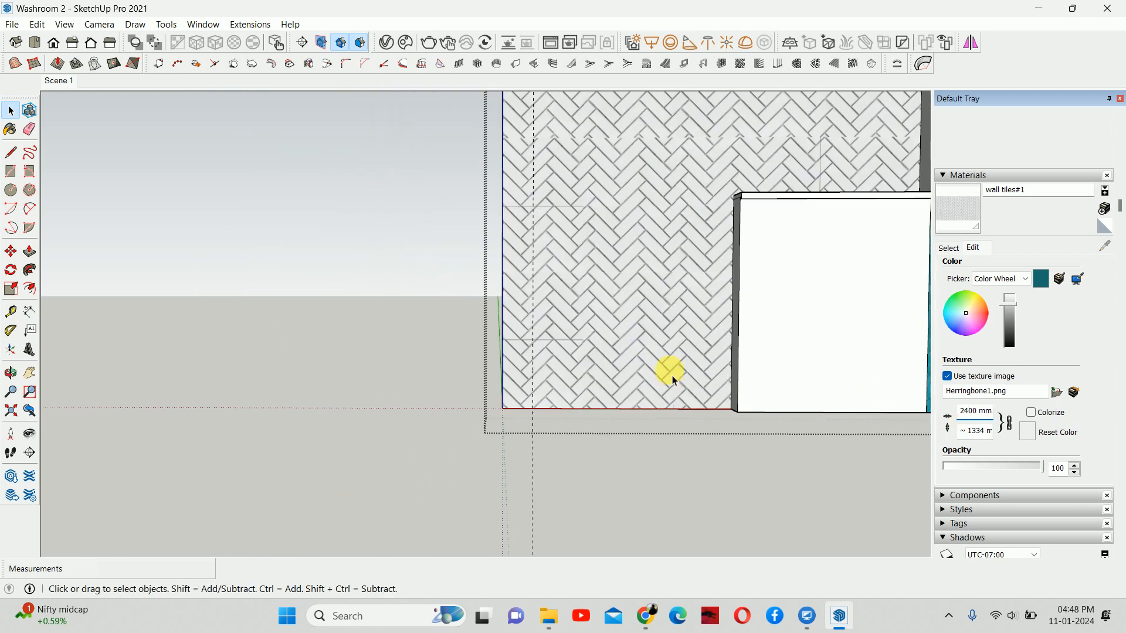
middle_click_drag(725, 254, 610, 319, "shift")
scroll(610, 319, "up", 2)
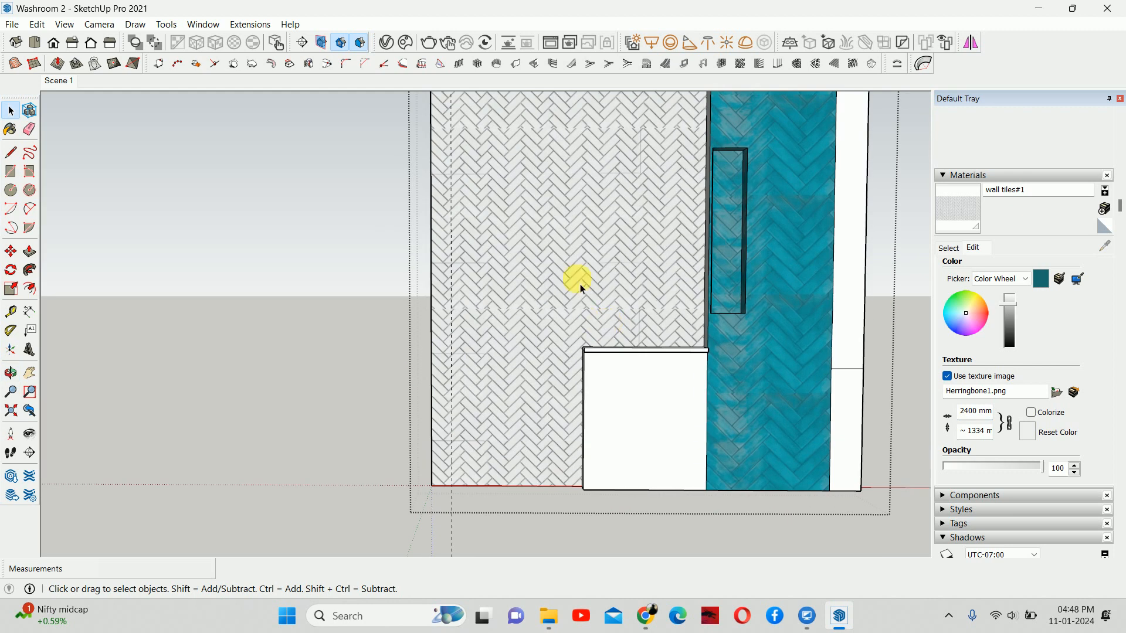
scroll(732, 159, "up", 1)
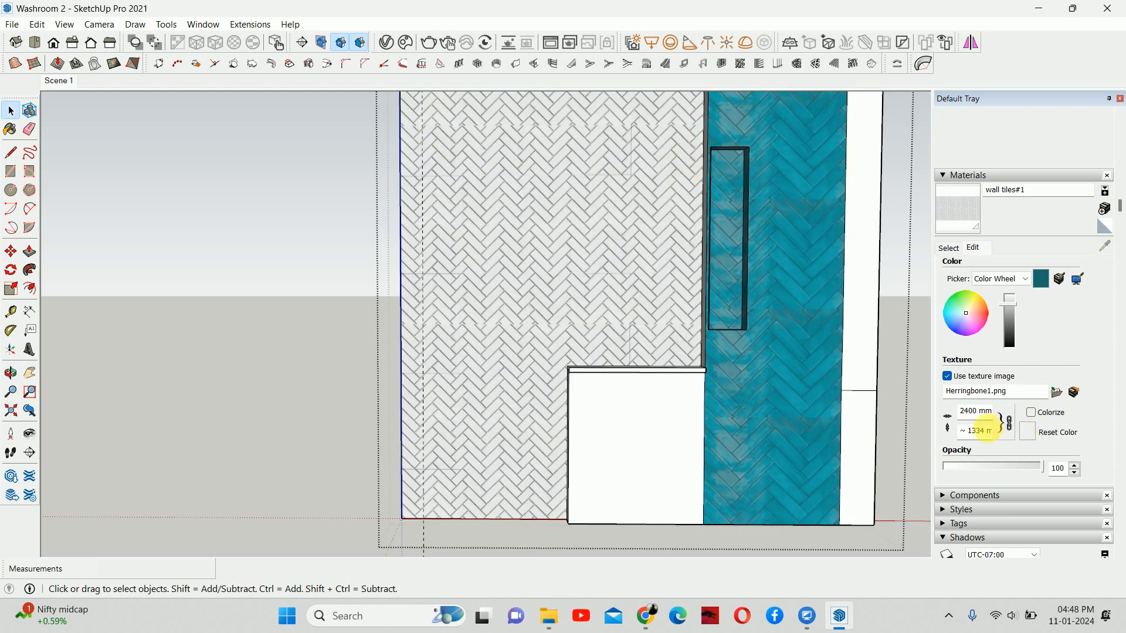
Set the wall tiles#1 texture height to 1800 mm with the aspect ratio locked, and leave the wall group.
left_click(970, 432)
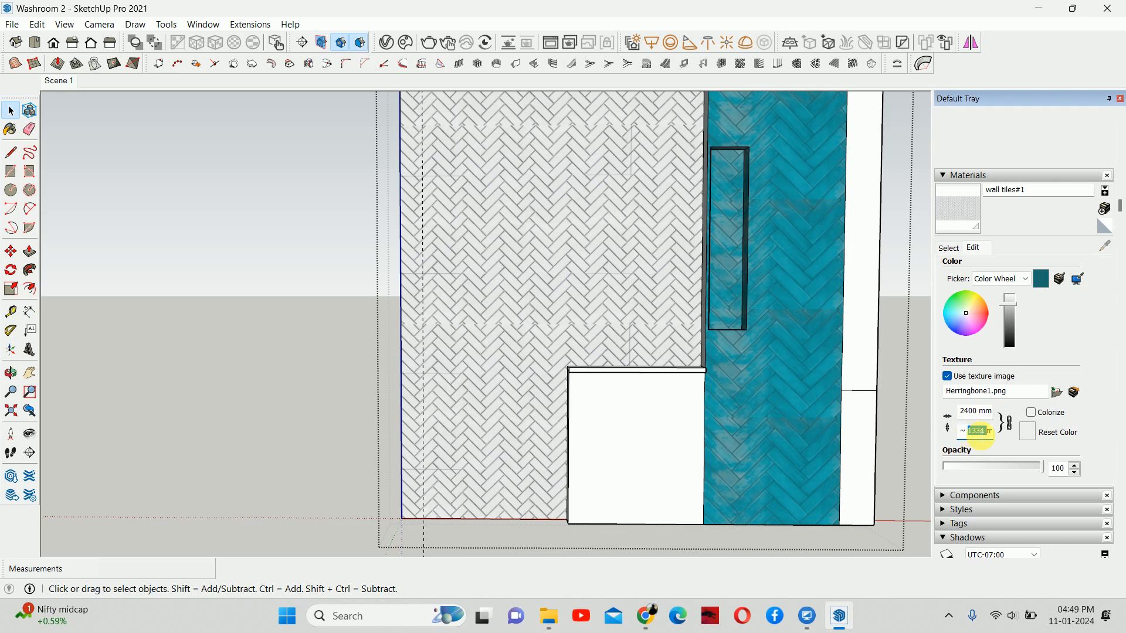
type("800mm")
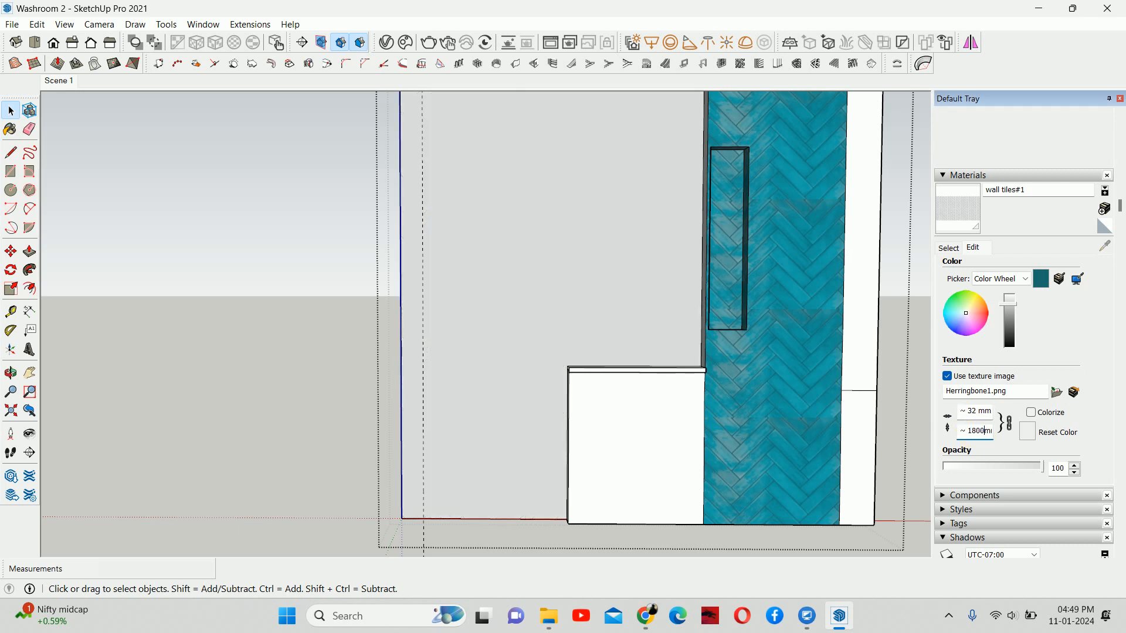
key("Return")
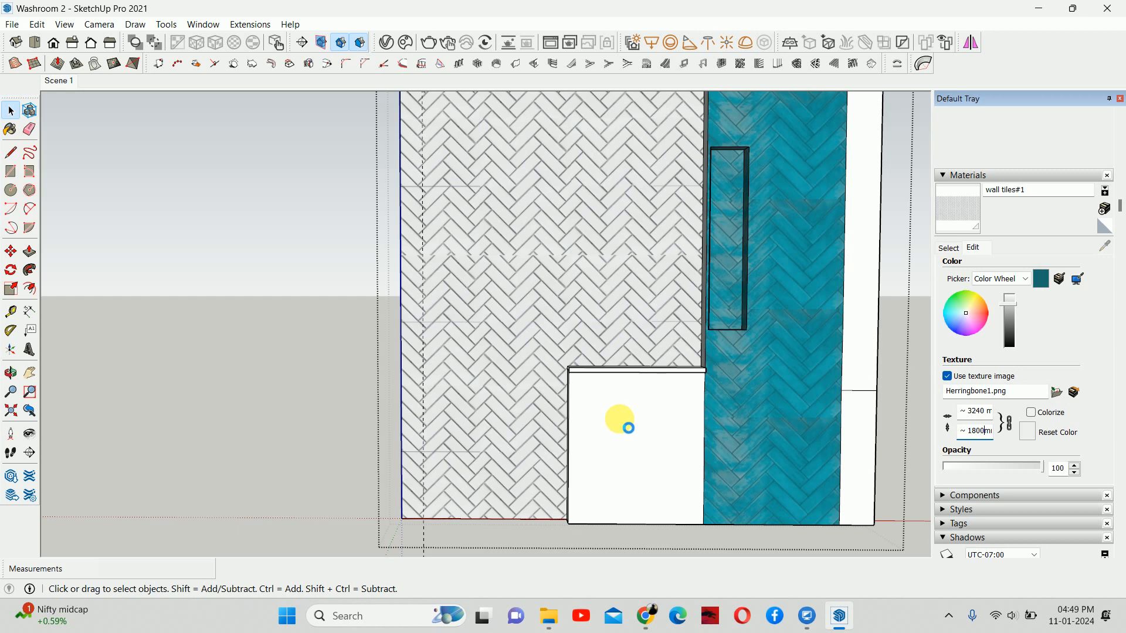
left_click(627, 428)
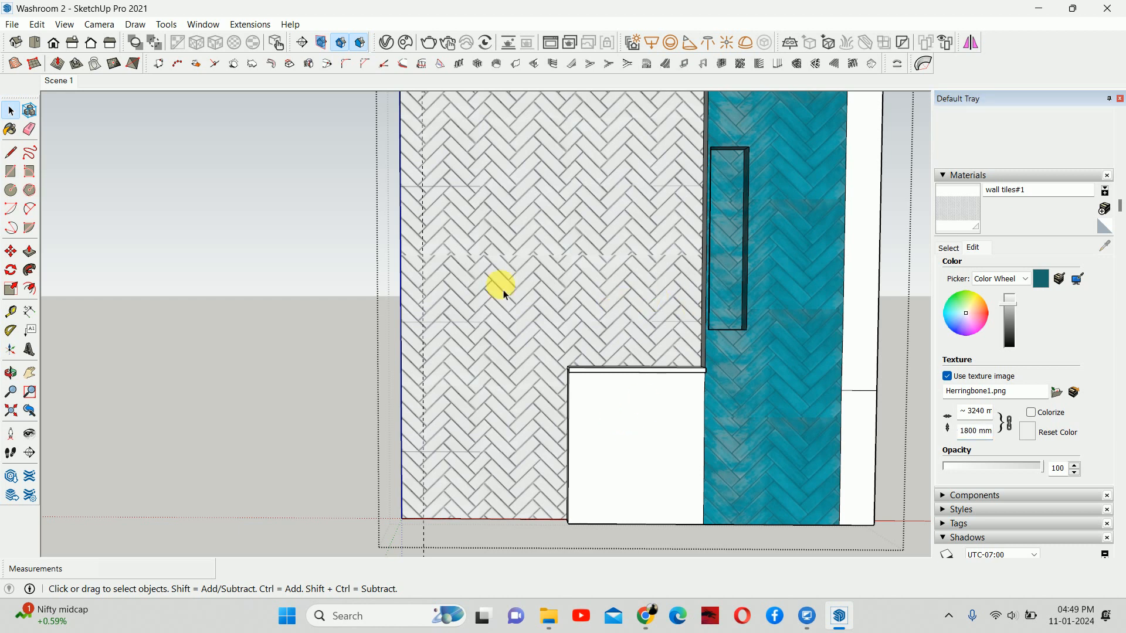
scroll(388, 309, "down", 2)
left_click(338, 306)
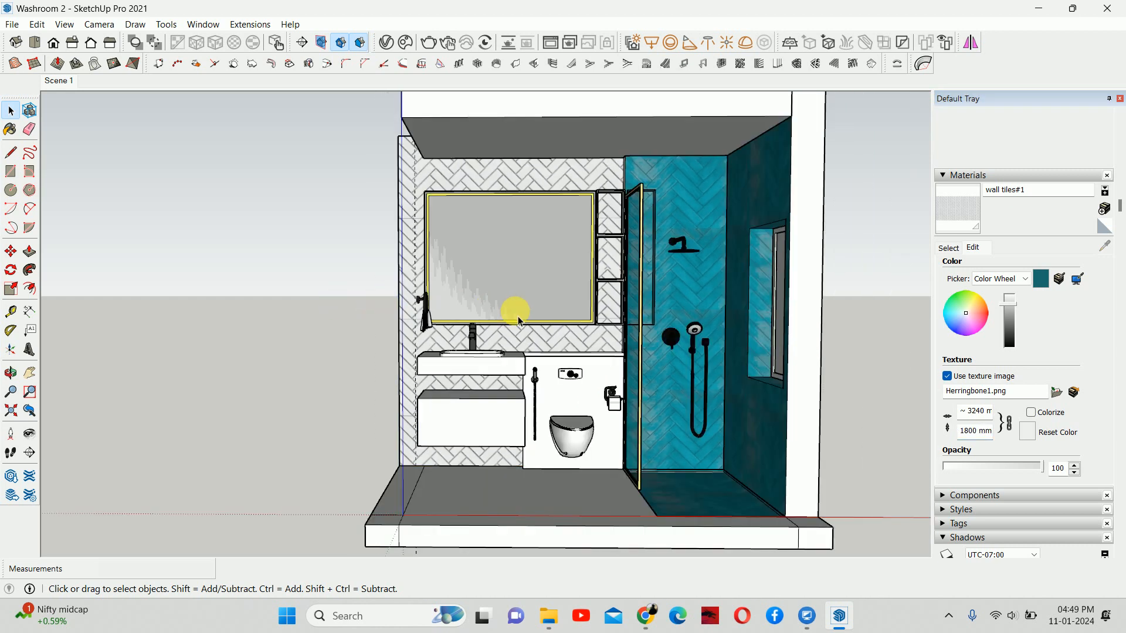
Paint the front and side of the low wall behind the toilet and the narrow wall return beside the shower with wall tiles#1.
scroll(563, 393, "up", 2)
scroll(570, 405, "up", 4)
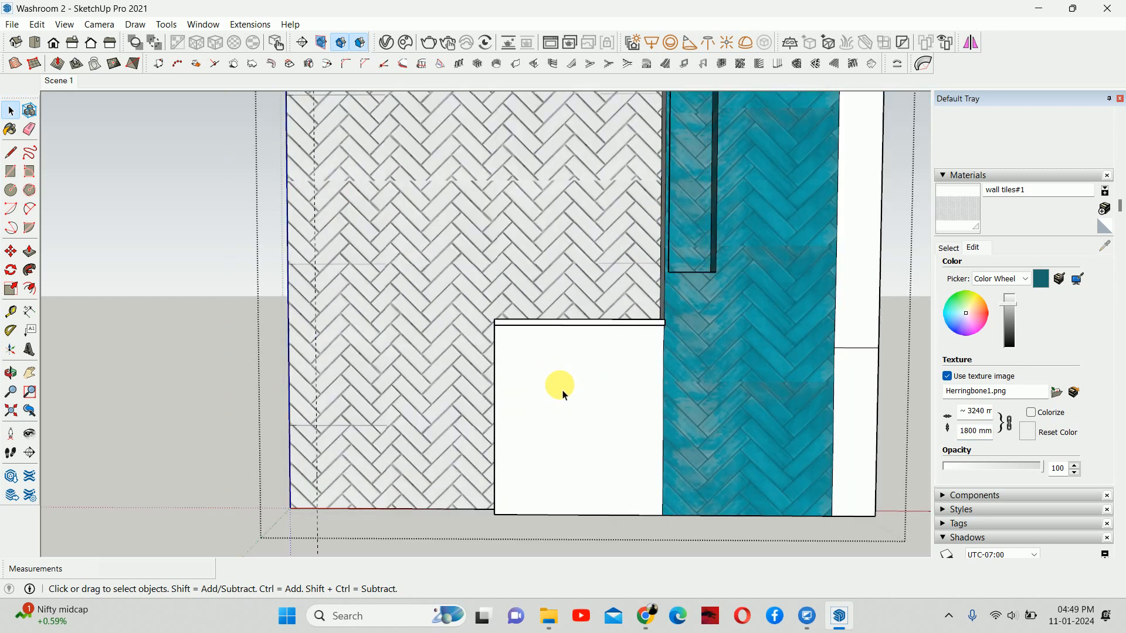
left_click(949, 248)
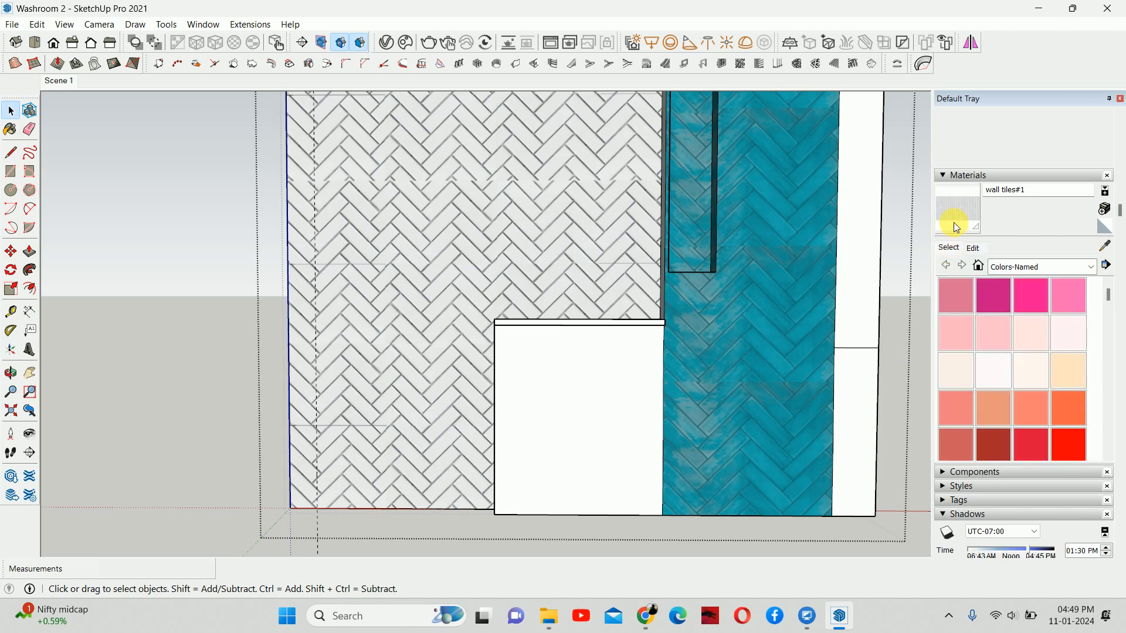
left_click(956, 226)
left_click(528, 401)
mouse_move(528, 394)
middle_mouse_down()
mouse_move(633, 445)
mouse_move(486, 394)
middle_mouse_up()
left_click(505, 384)
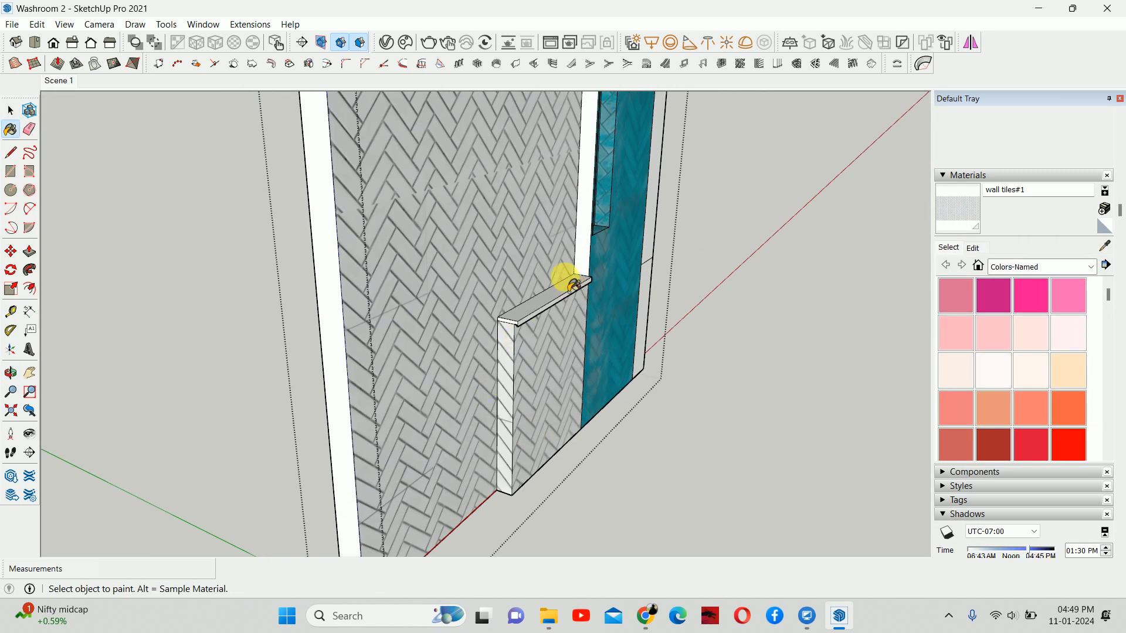
left_click(583, 249)
middle_click_drag(507, 323, 564, 315)
key("space")
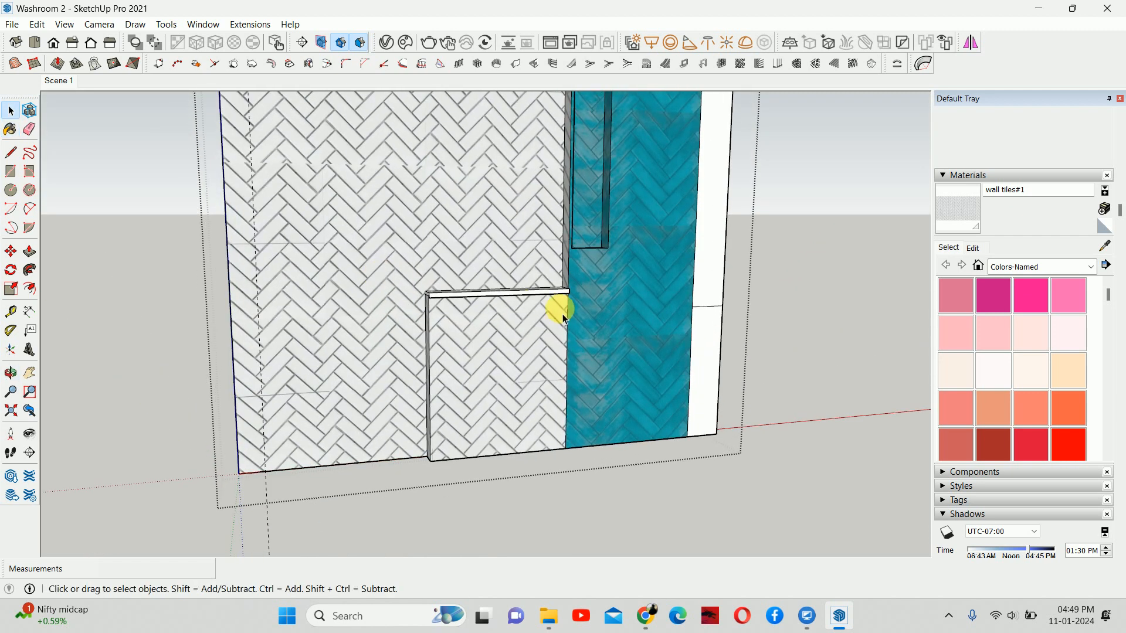
key("Escape")
middle_click_drag(433, 312, 316, 334)
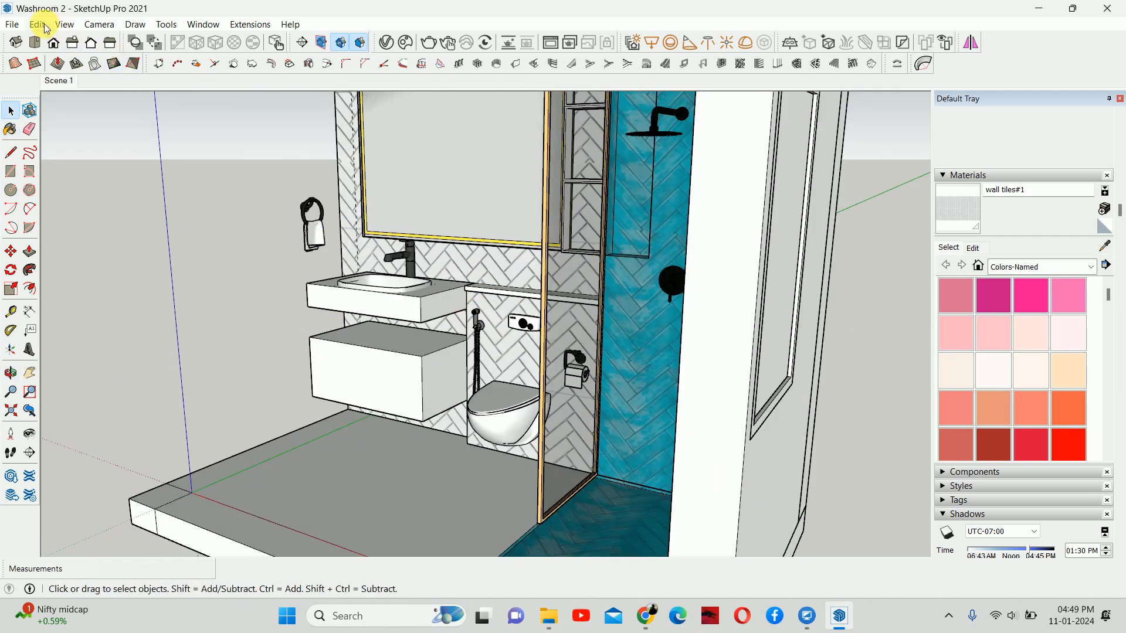
Unhide all hidden geometry and paint the inner face of the side wall beside the basin with wall tiles#1.
left_click(33, 28)
mouse_move(121, 242)
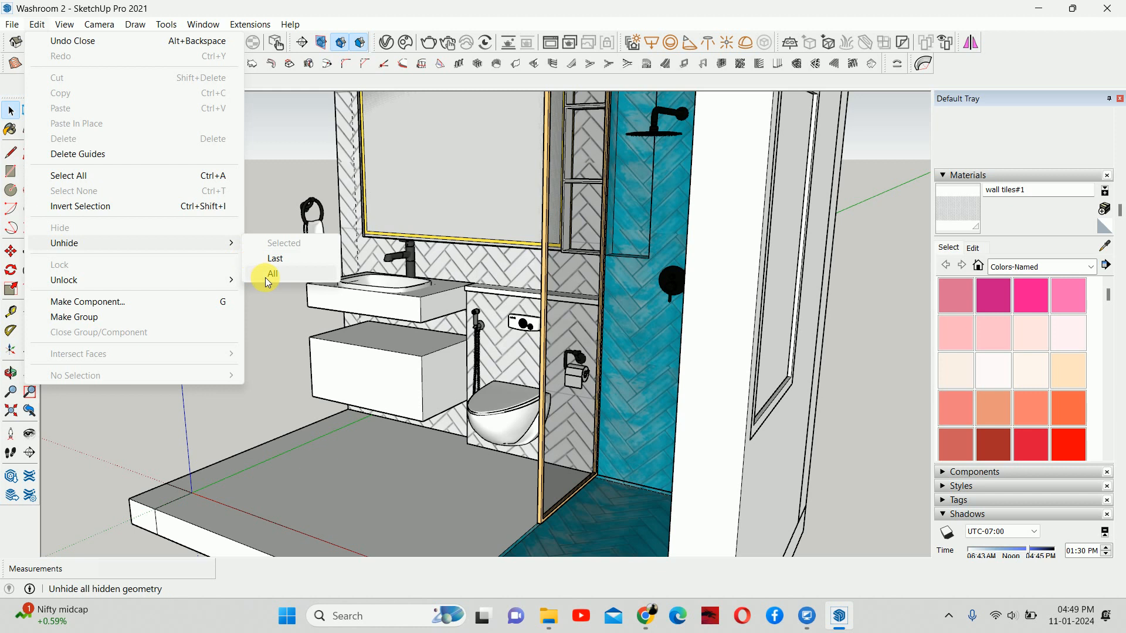
left_click(305, 279)
scroll(309, 287, "down", 2)
double_click(227, 239)
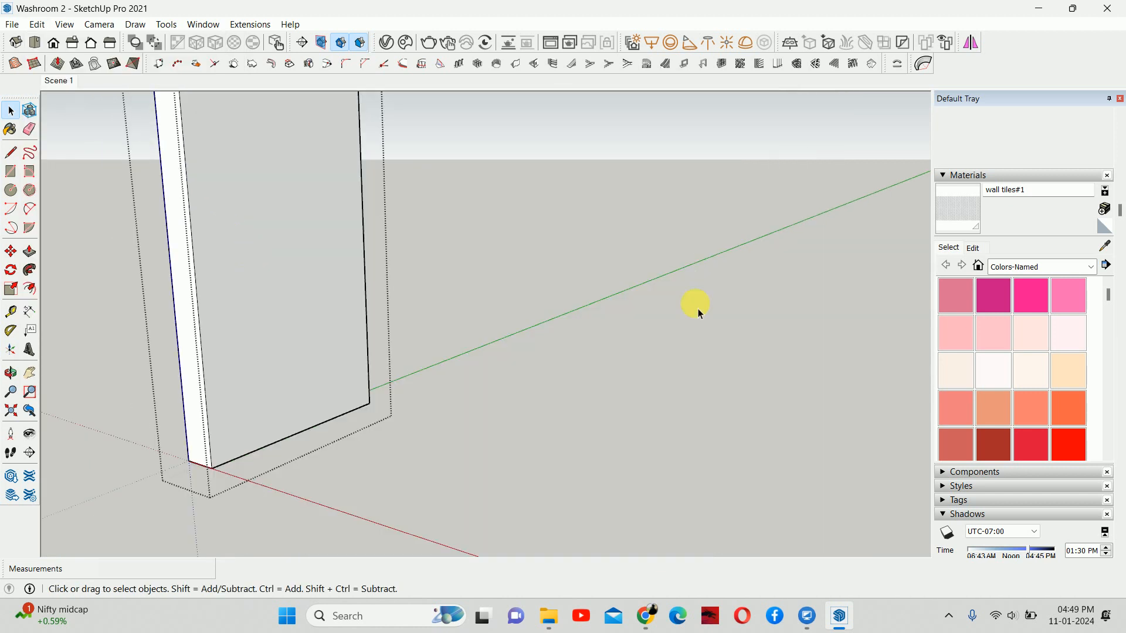
key("b")
left_click(262, 223)
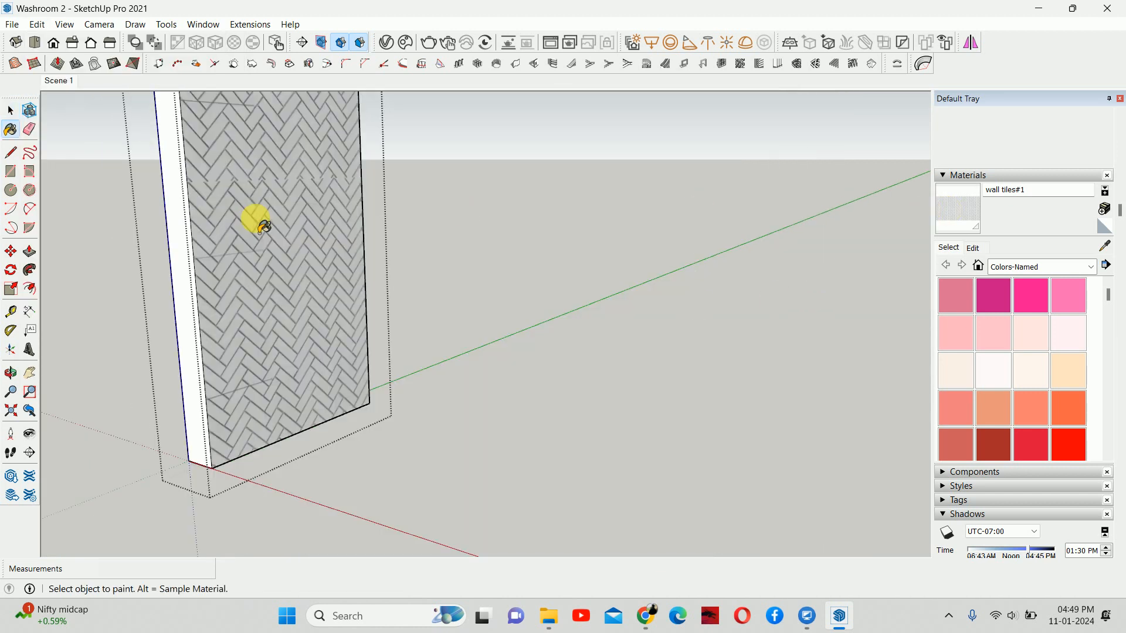
key("space")
key("Escape")
Paint the inner face of the doorway wall outside the teal shower strip with wall tiles#1 and leave the wall group.
middle_click_drag(245, 274, 482, 299)
double_click(481, 299)
middle_click_drag(592, 308, 408, 277)
scroll(407, 276, "down", 5)
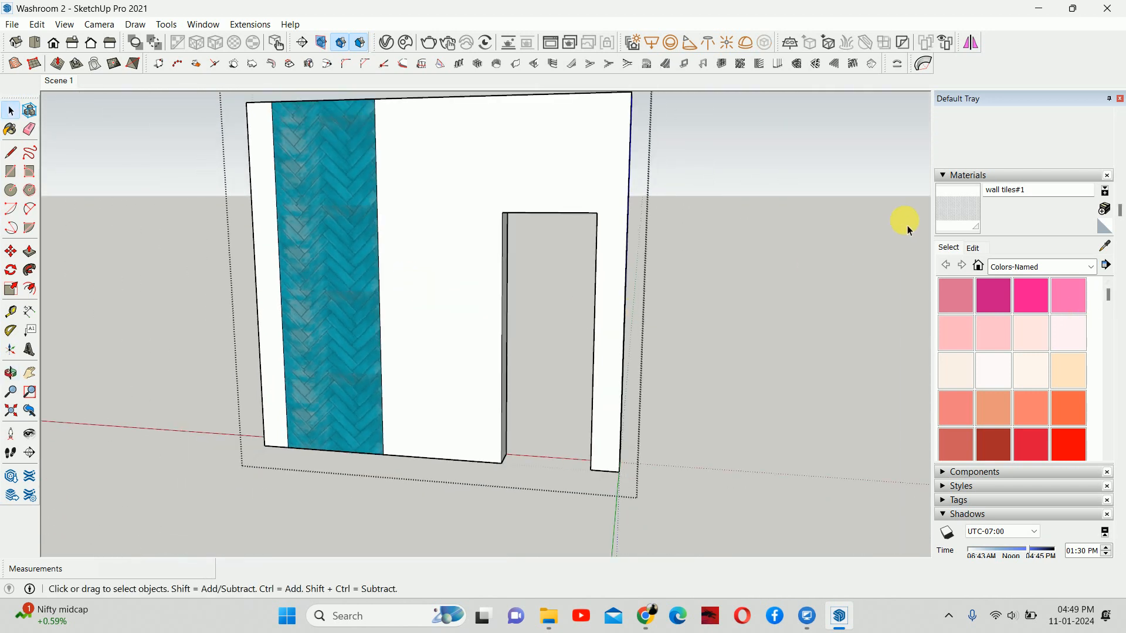
left_click(950, 205)
left_click(432, 213)
scroll(510, 244, "up", 6)
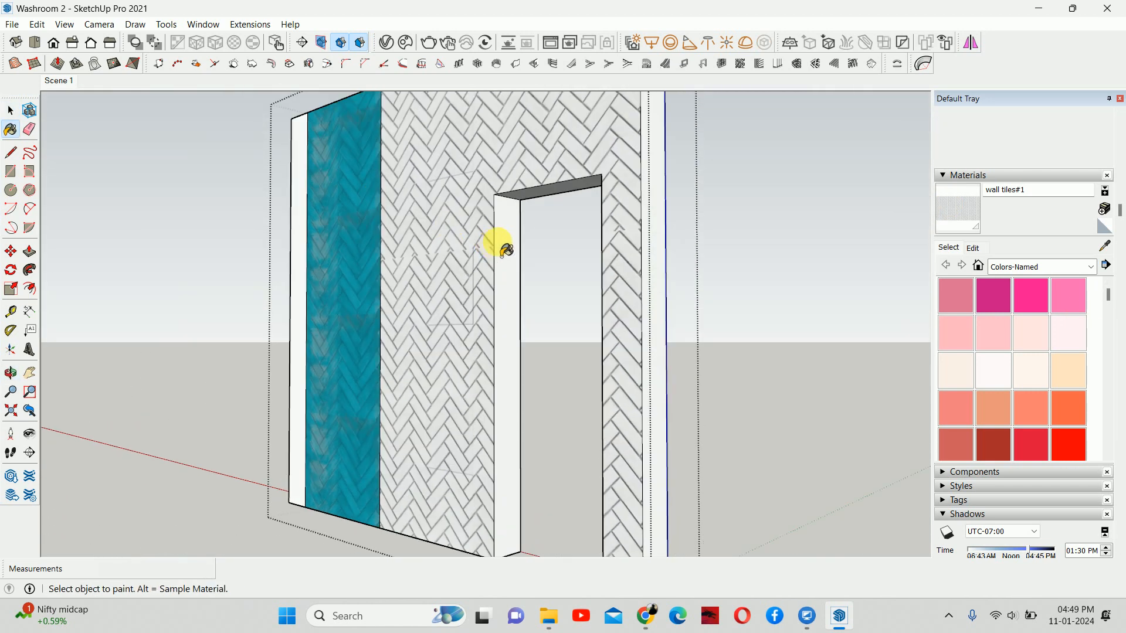
middle_click_drag(515, 226, 706, 241)
left_click(683, 222)
left_click(663, 206)
scroll(542, 282, "down", 5)
middle_click_drag(663, 208, 484, 299)
scroll(576, 269, "down", 2)
key("space")
key("Escape")
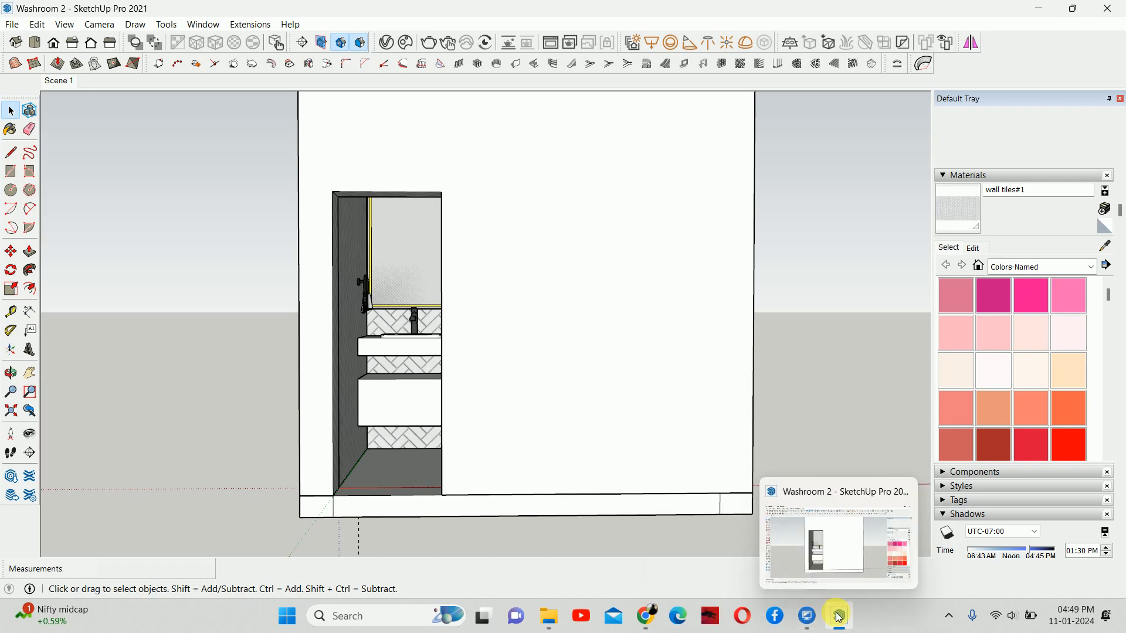
mouse_move(807, 625)
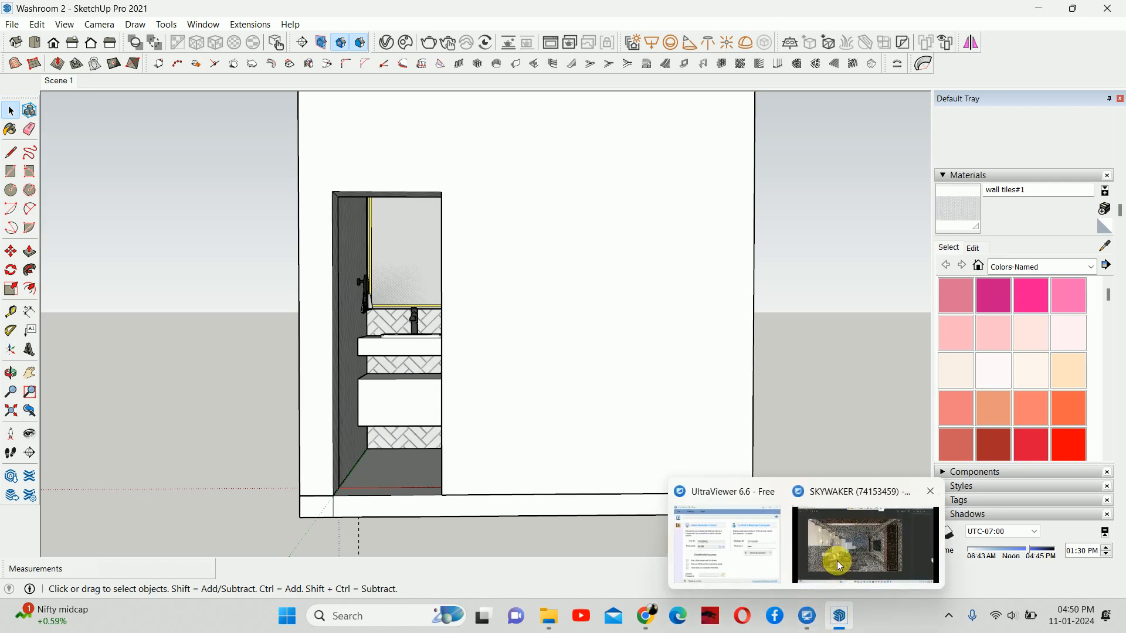
mouse_move(836, 561)
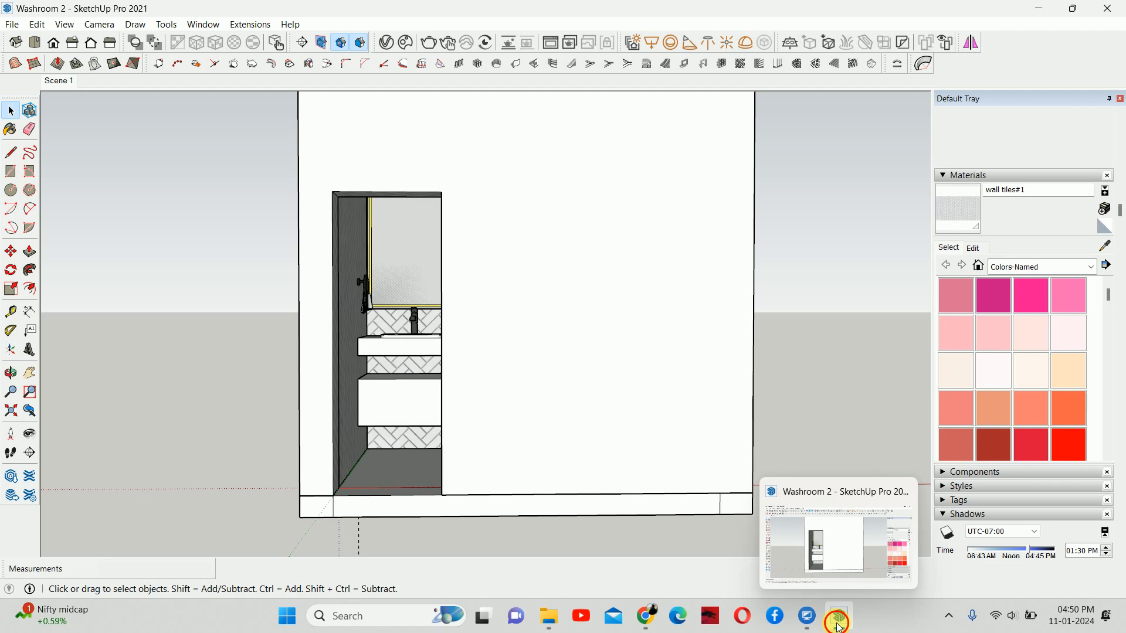
left_click(839, 615)
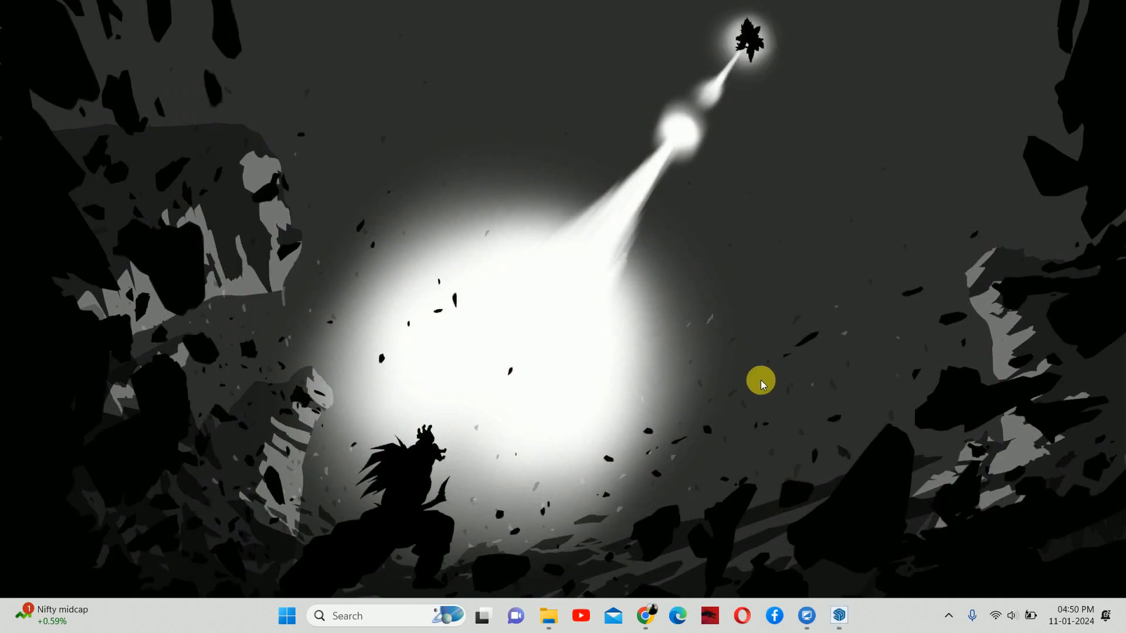
left_click(838, 616)
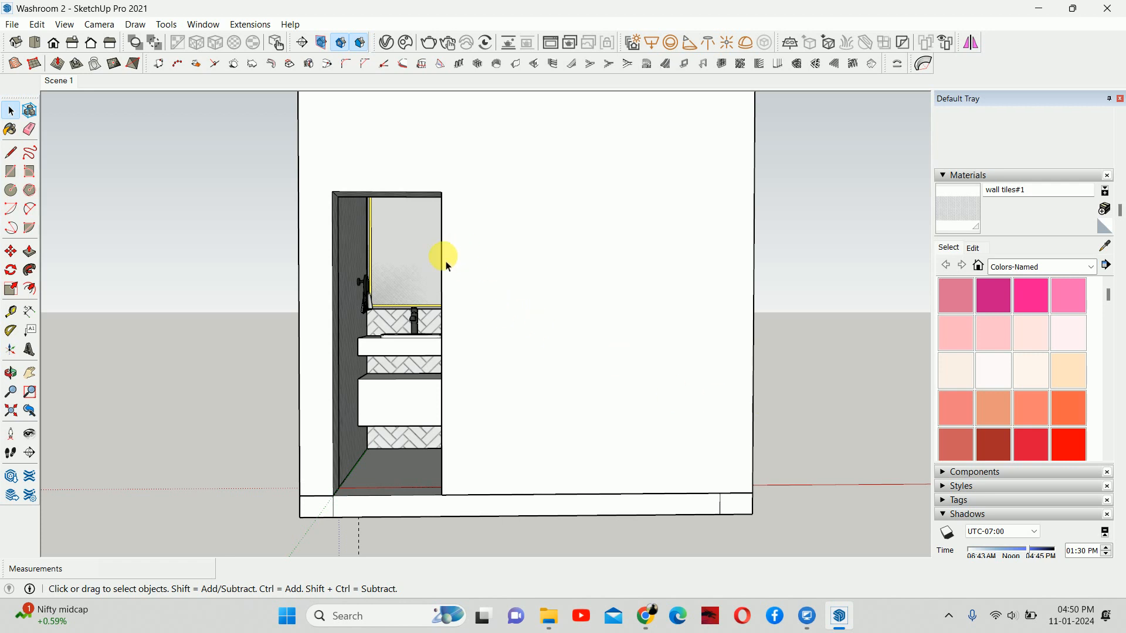
middle_click_drag(464, 303, 458, 330, "shift")
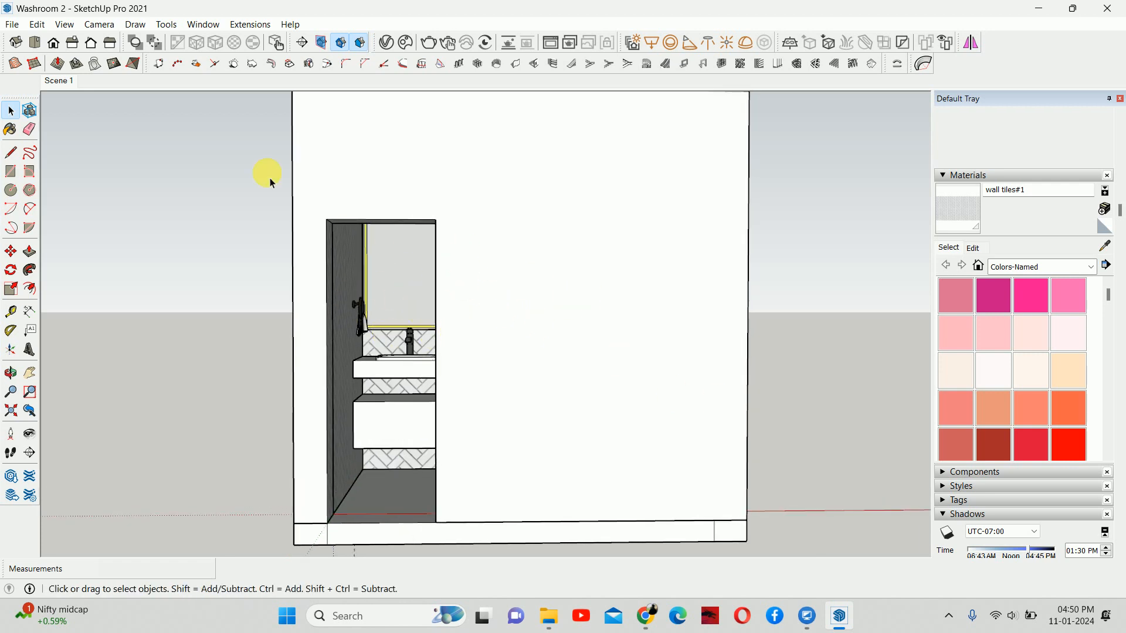
Switch to 3D Warehouse in Chrome and search for "door" among the models.
left_click(649, 619)
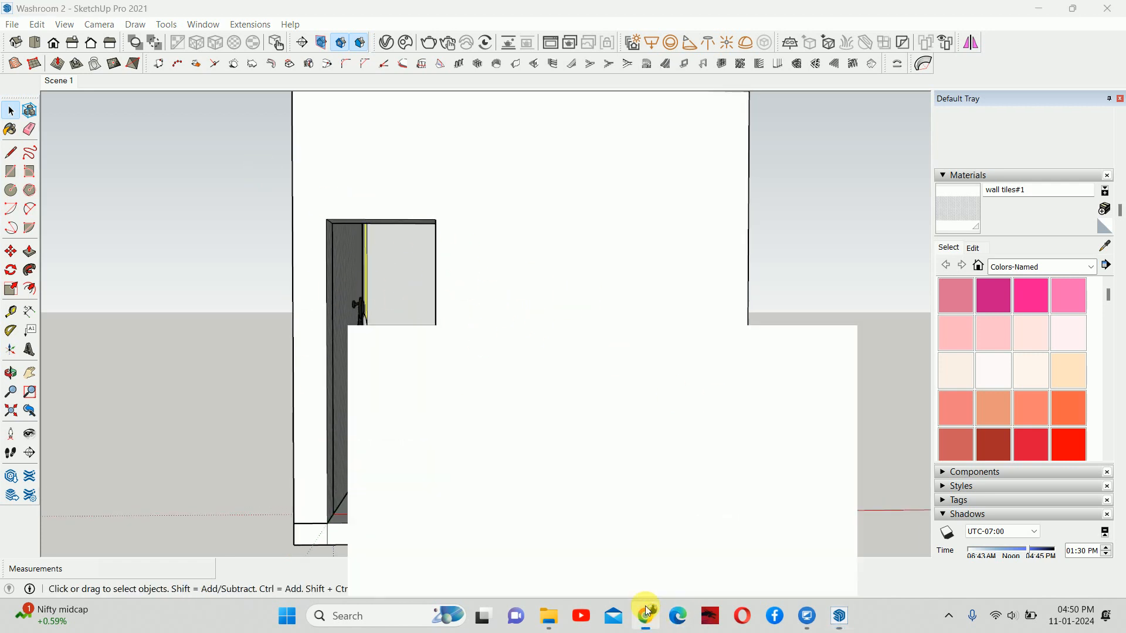
left_click(259, 14)
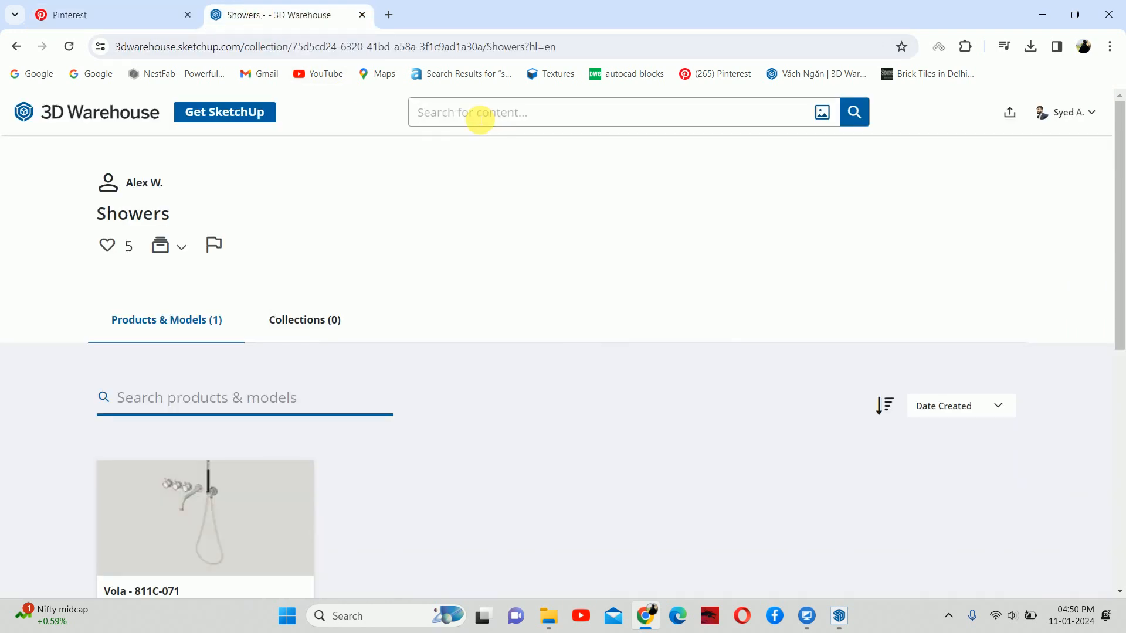
key("Return")
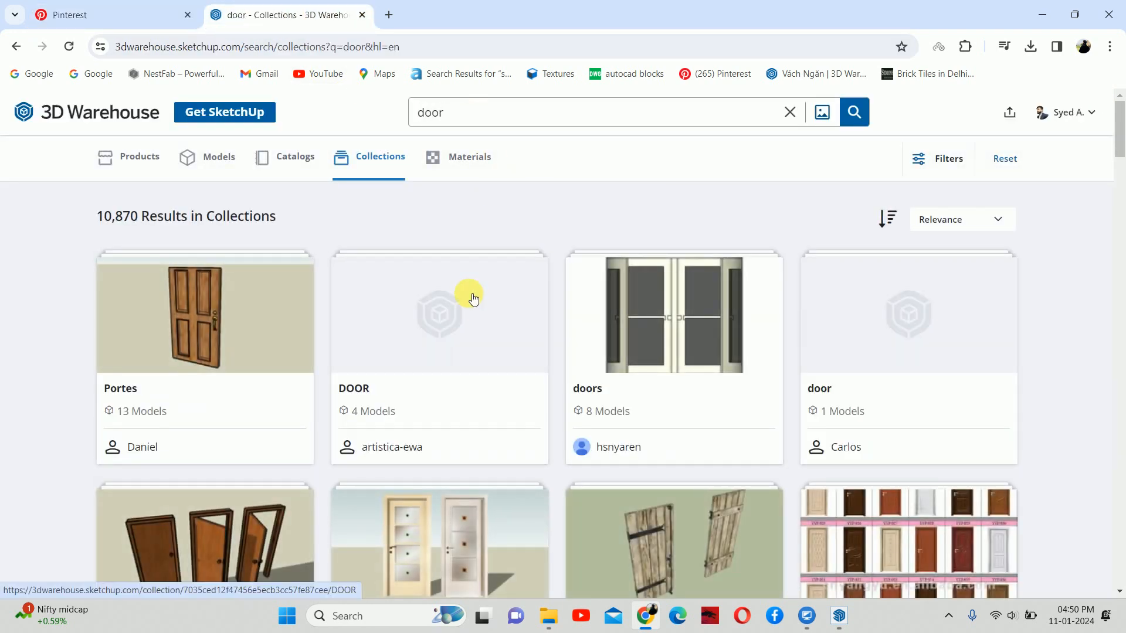
left_click(229, 164)
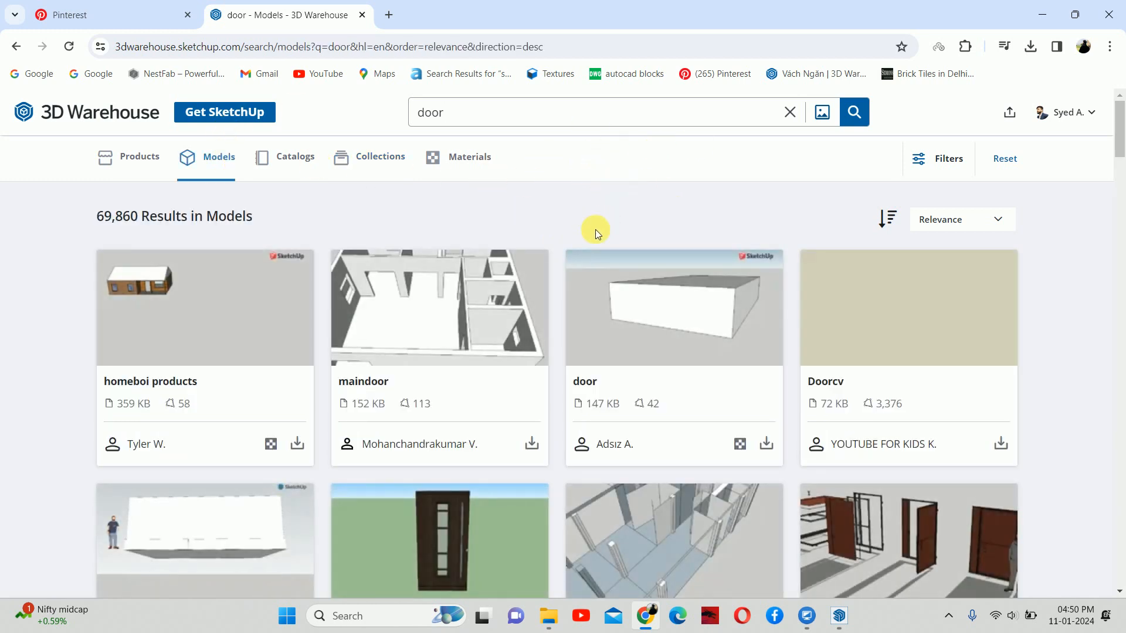
Browse the door models and download the plain white 43 KB Door as a SketchUp file.
scroll(580, 275, "down", 5)
scroll(581, 279, "up", 5)
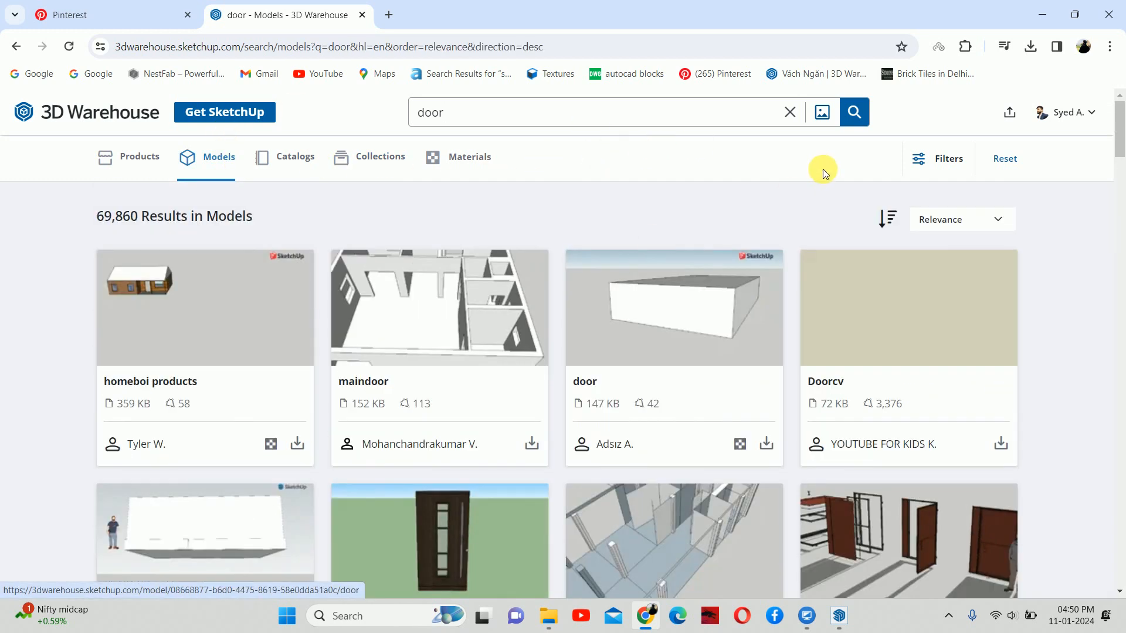
scroll(716, 307, "down", 15)
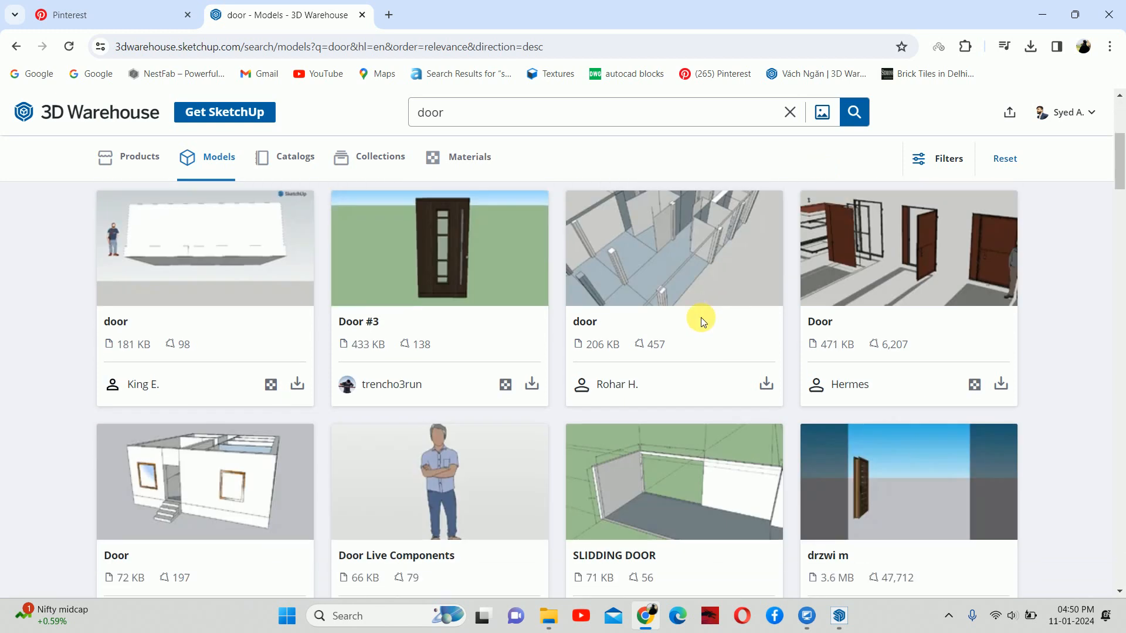
scroll(673, 330, "up", 4)
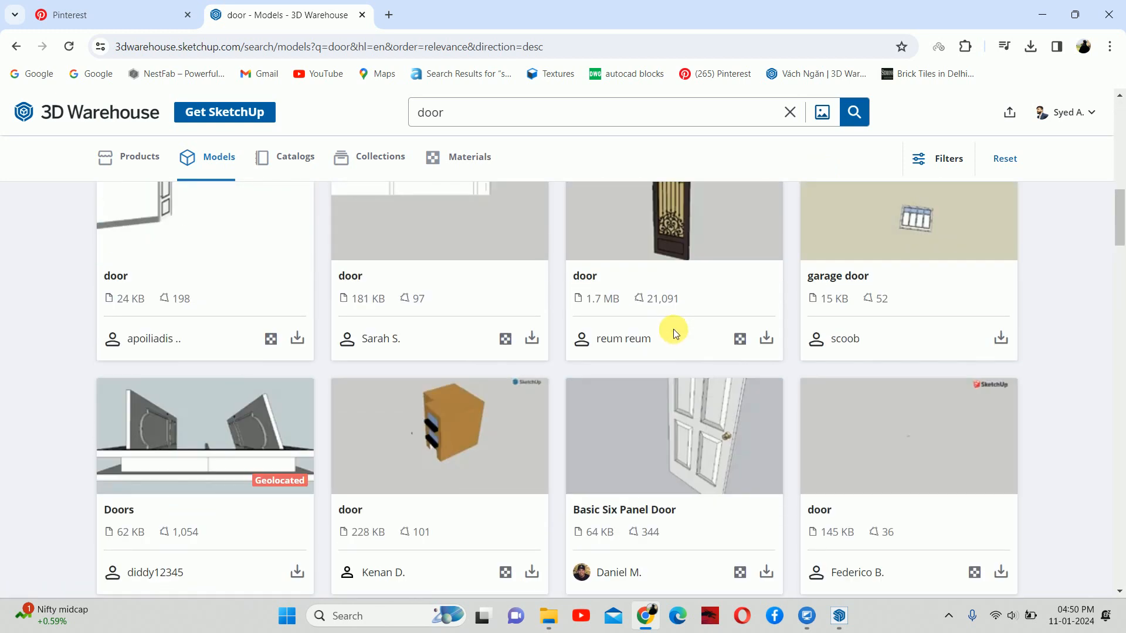
scroll(674, 329, "down", 11)
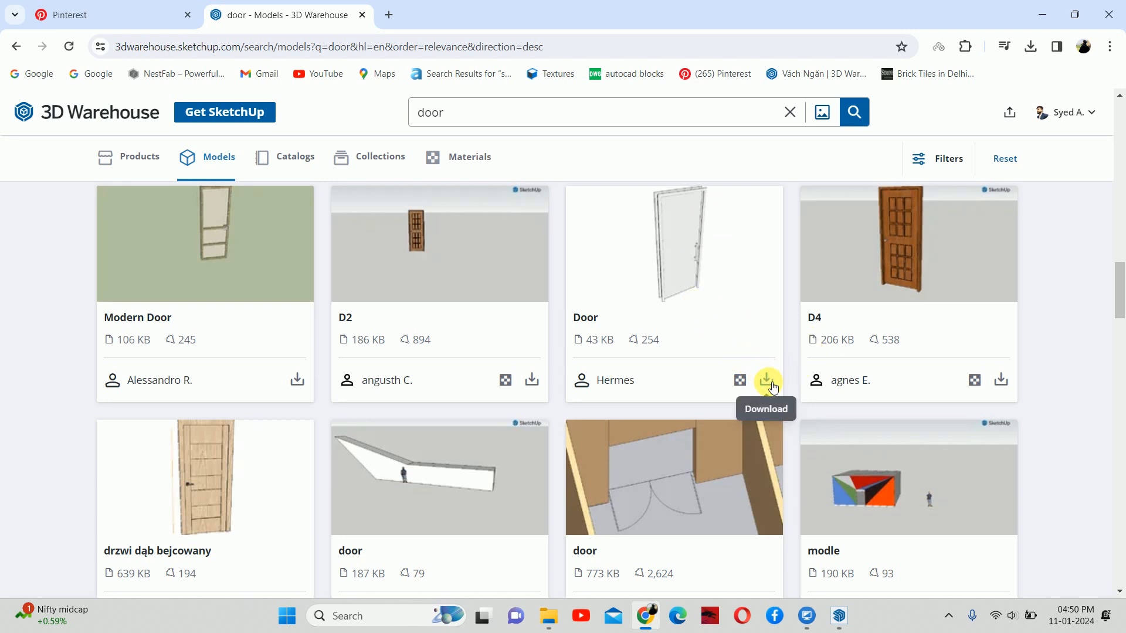
left_click(766, 380)
left_click(804, 472)
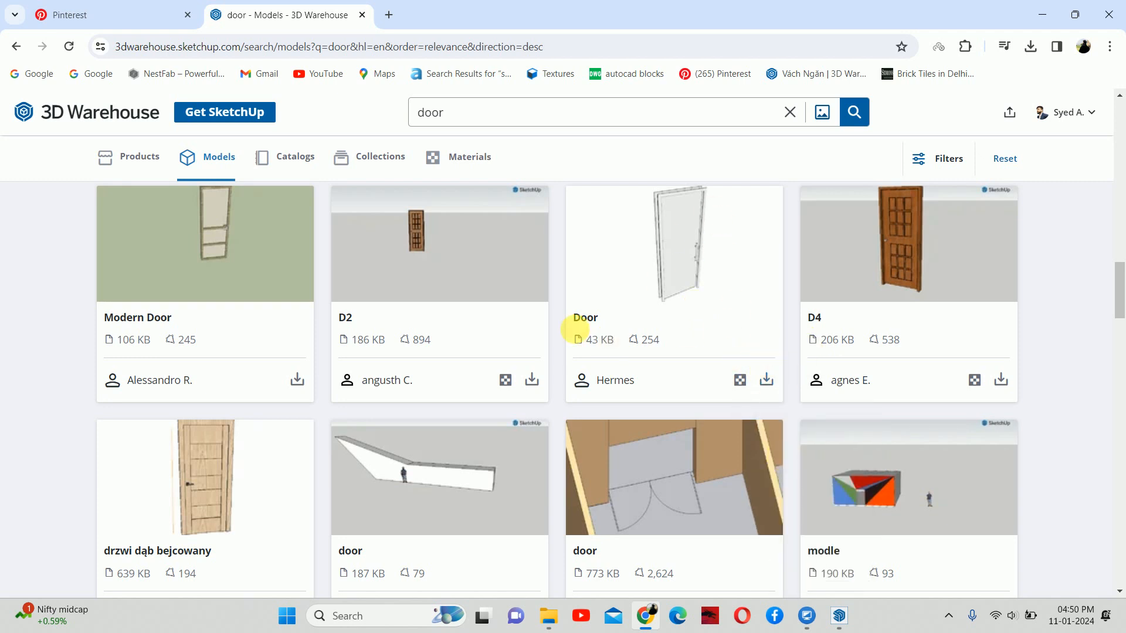
Load more door results and download the grey panelled 73 KB door with a handle.
scroll(574, 328, "down", 11)
scroll(573, 332, "down", 7)
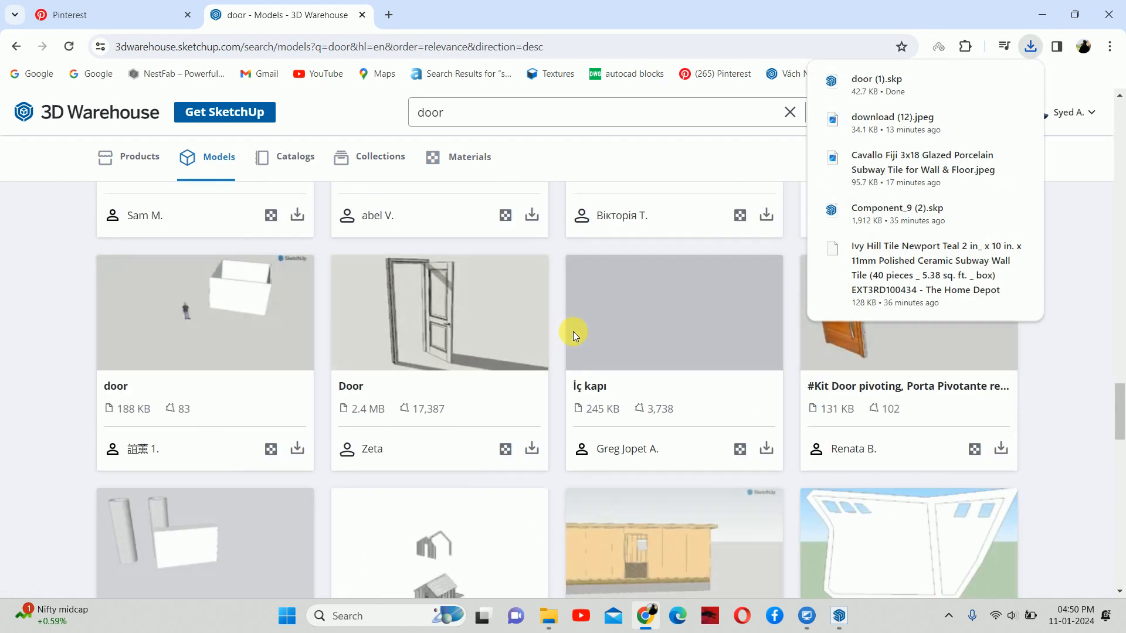
scroll(487, 335, "down", 10)
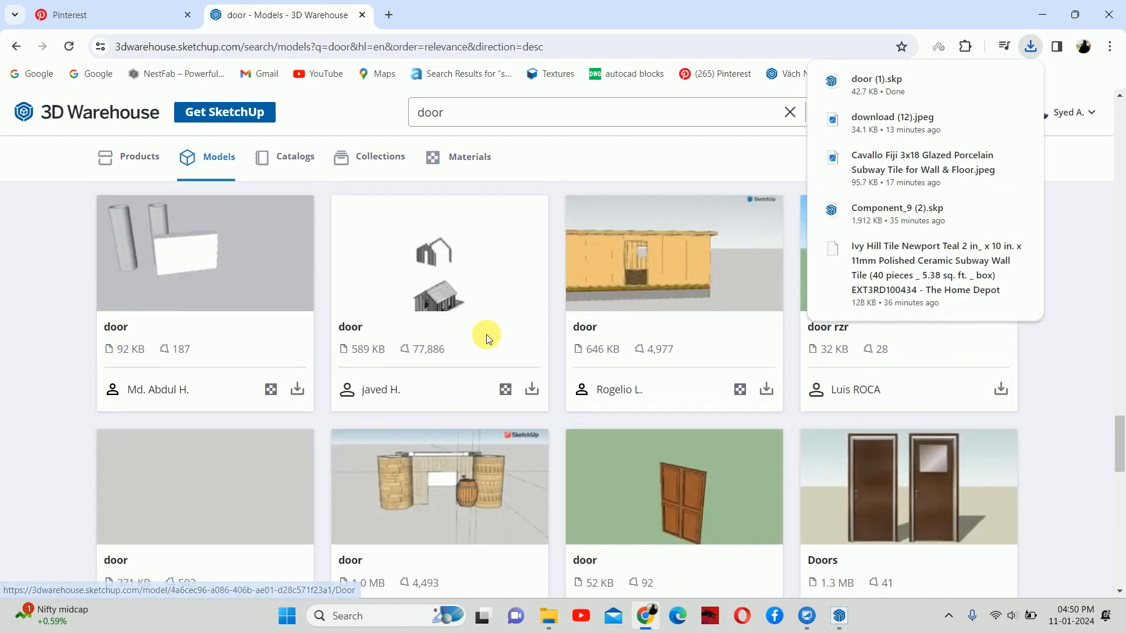
scroll(487, 334, "down", 6)
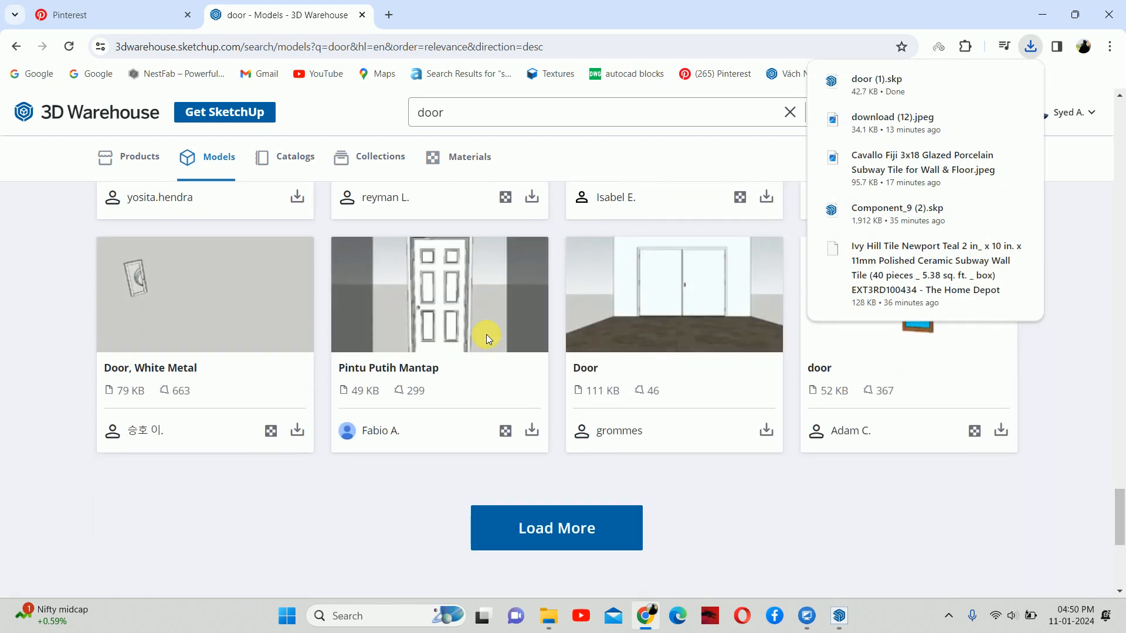
left_click(548, 539)
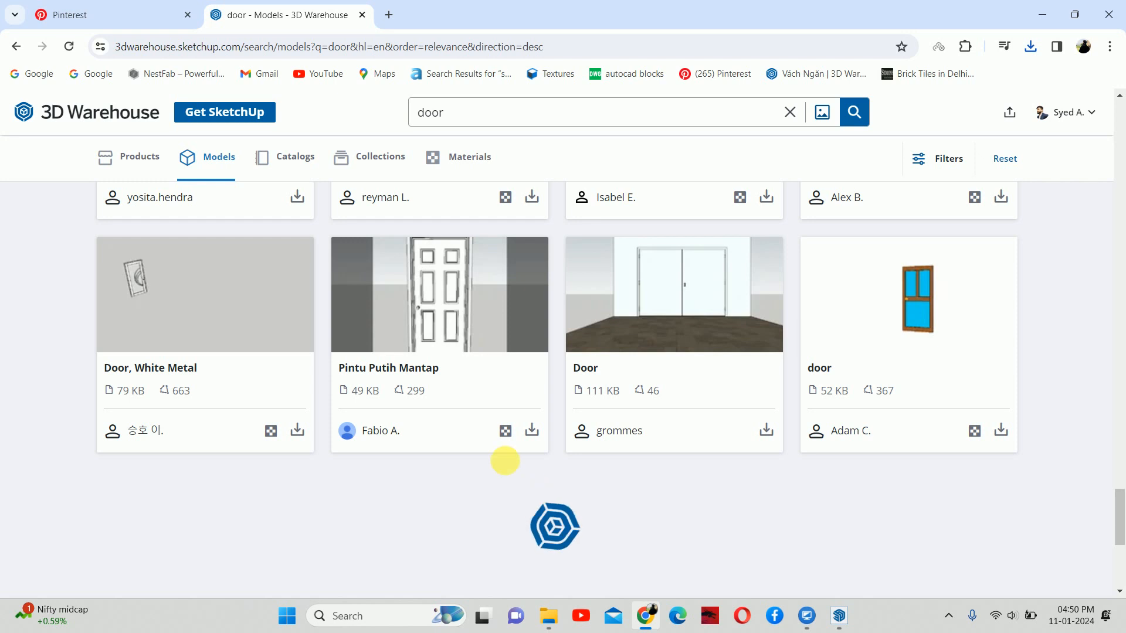
scroll(455, 423, "down", 6)
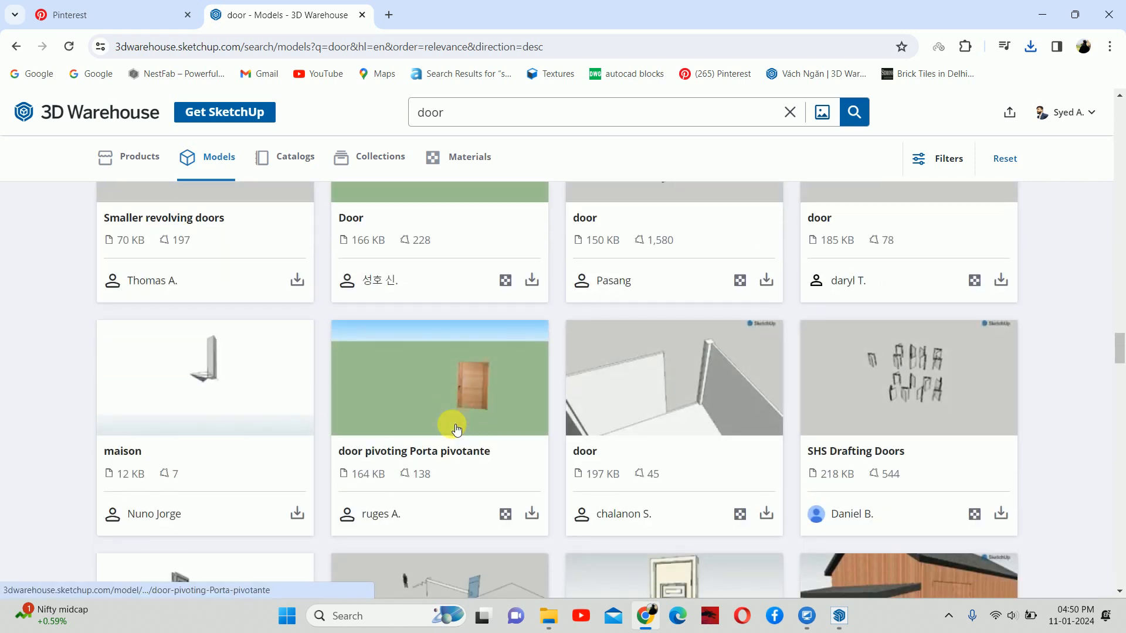
scroll(456, 430, "down", 3)
scroll(479, 425, "down", 1)
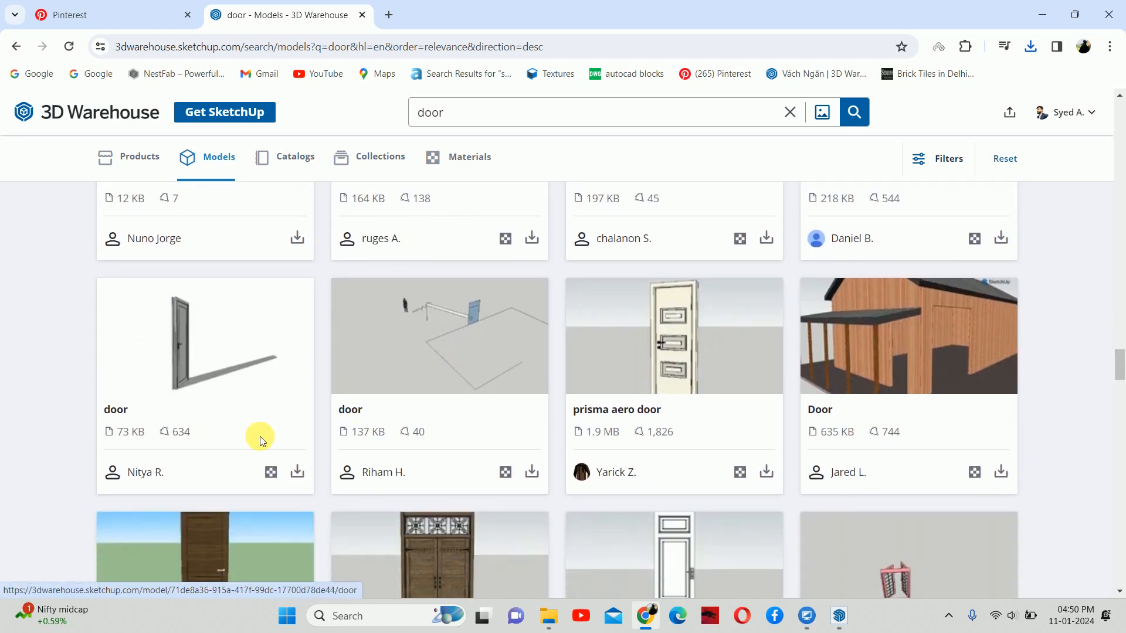
left_click(305, 476)
left_click(304, 356)
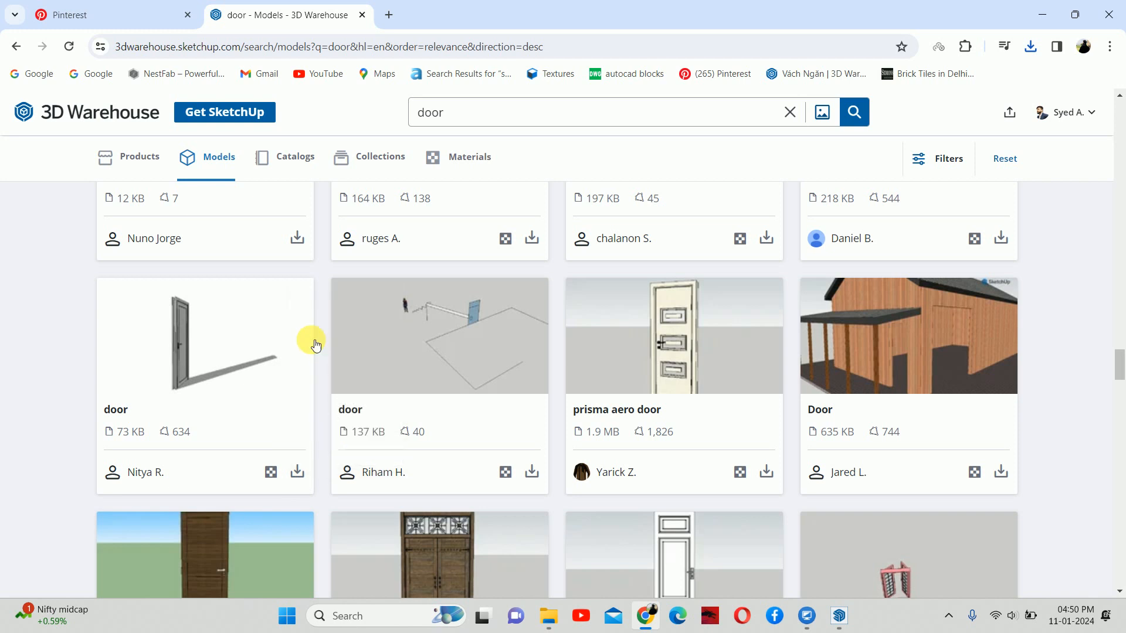
Return to SketchUp, import Component (1) from Downloads and place the door at the lower-left corner of the door opening.
left_click(1042, 14)
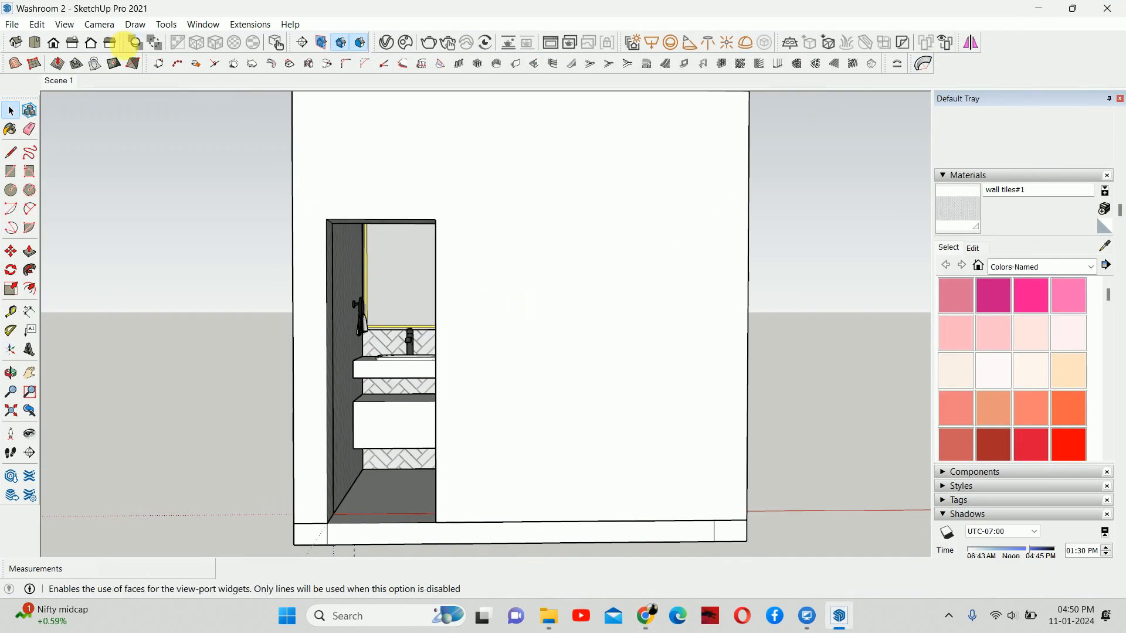
left_click(12, 24)
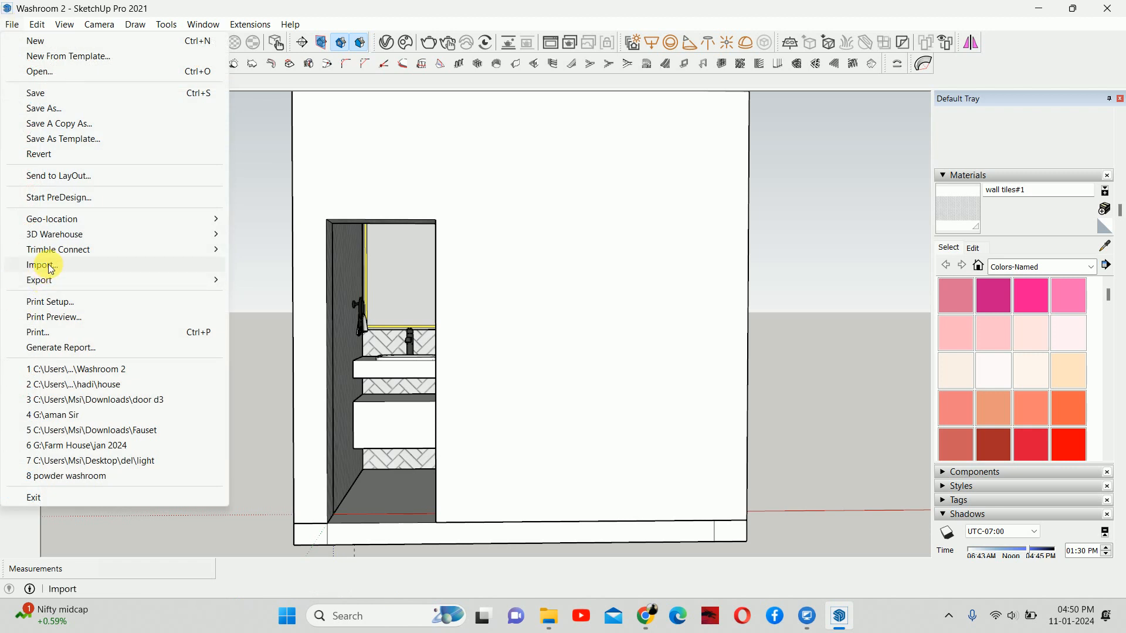
left_click(50, 265)
left_click(519, 310)
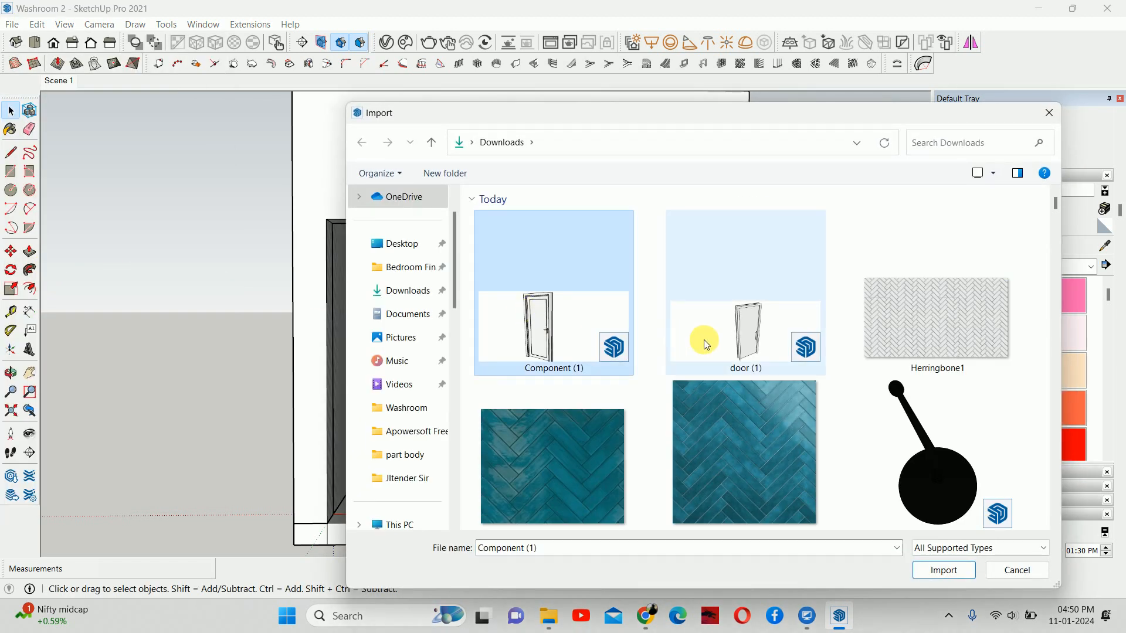
left_click(941, 570)
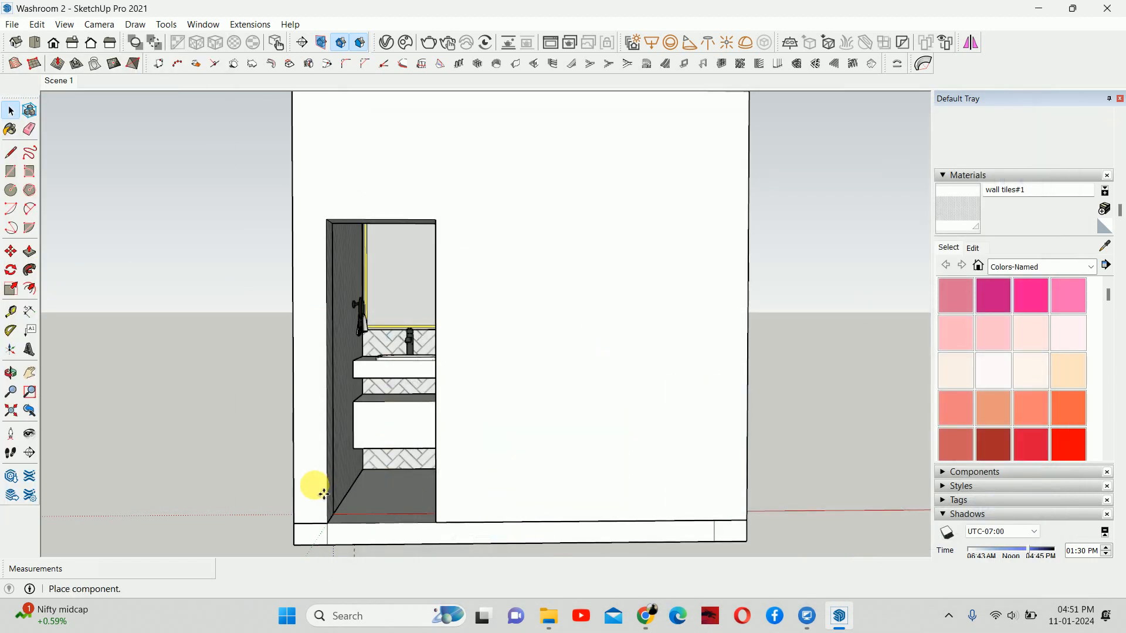
left_click(329, 523)
Scale the imported door along the red axis to match the width of the wall opening, and clear the selection.
key("s")
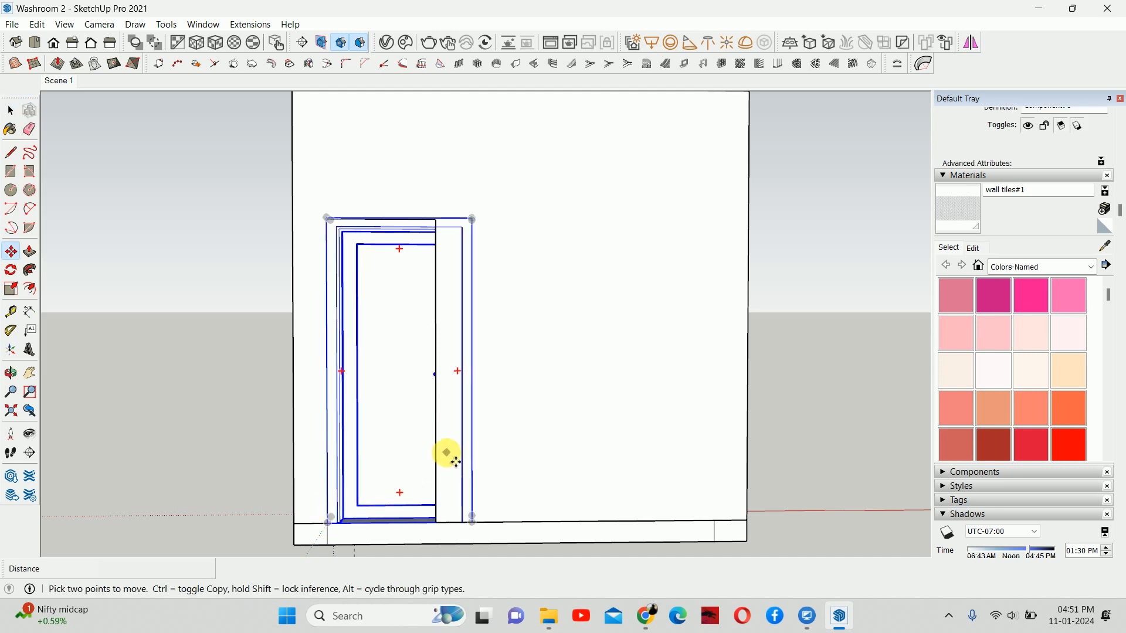
key("k")
middle_click_drag(595, 428, 545, 405)
left_click_drag(575, 391, 562, 538)
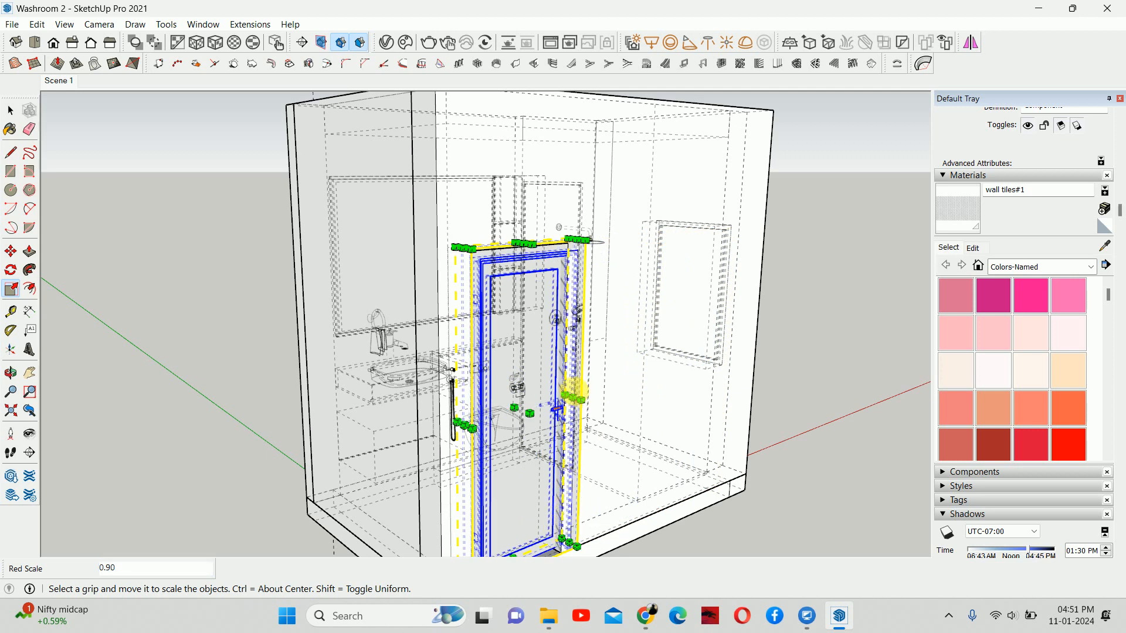
left_click_drag(572, 398, 561, 521)
key("k")
key("space")
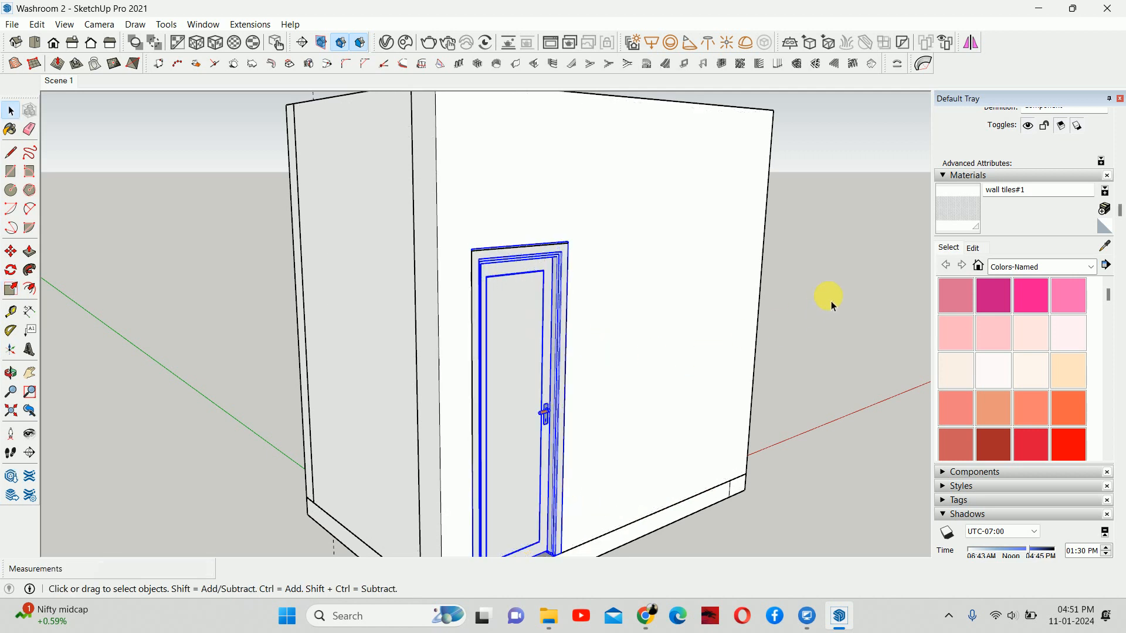
left_click(812, 308)
middle_click_drag(809, 308, 621, 267)
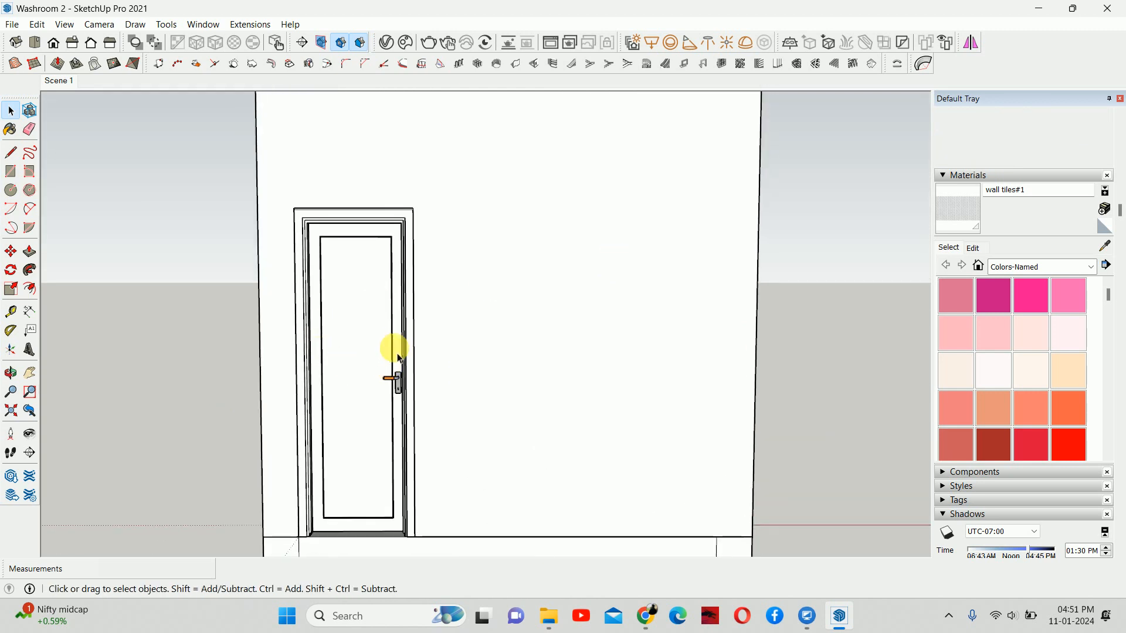
Hide the front wall around the door and open the ceiling group for editing.
scroll(385, 372, "up", 2)
scroll(375, 337, "down", 3)
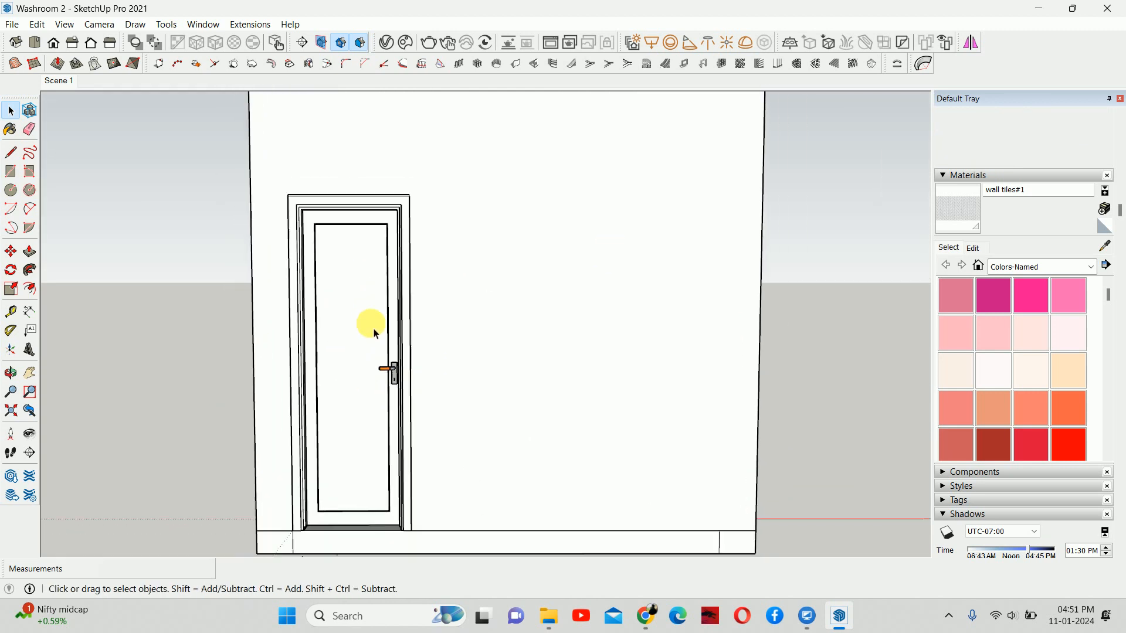
middle_click_drag(297, 283, 476, 363)
middle_click_drag(467, 312, 578, 397)
key("f")
key("space")
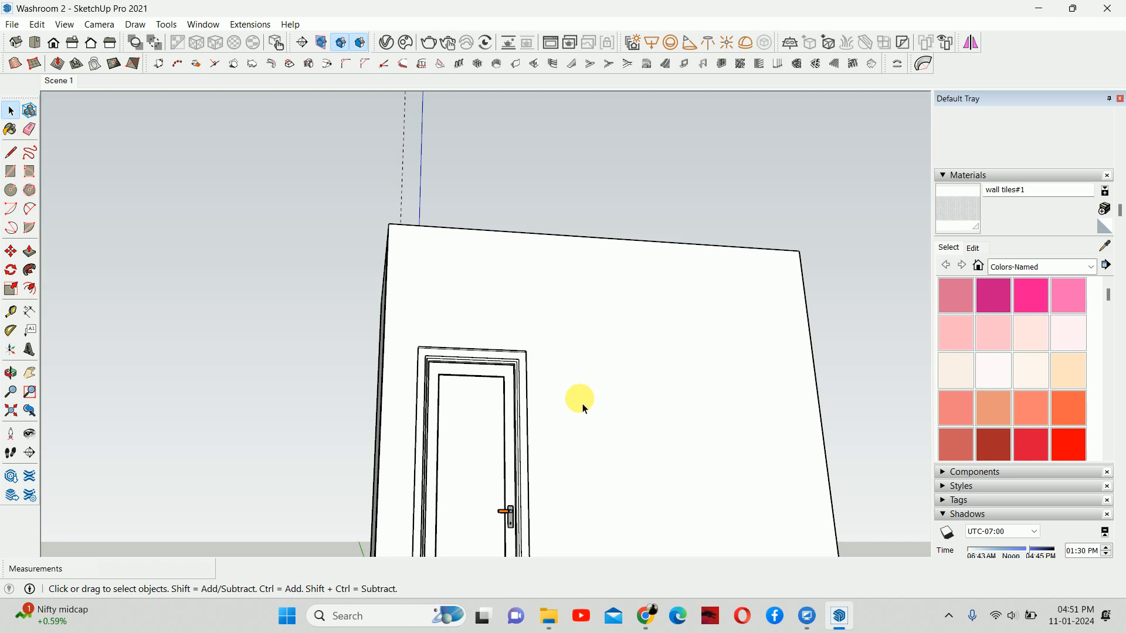
right_click(581, 397)
left_click(620, 88)
middle_click_drag(546, 363, 520, 354)
double_click(514, 304)
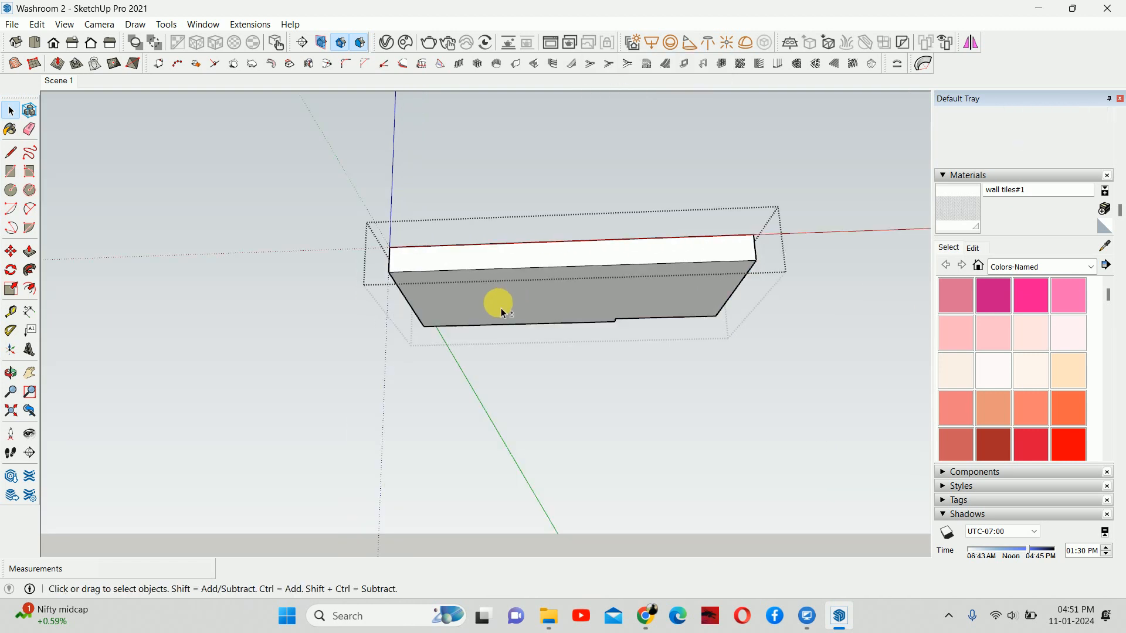
Offset the outline of the ceiling's underside face inward to create a border.
middle_click_drag(503, 312, 423, 385, "shift")
key("f")
left_click(357, 386)
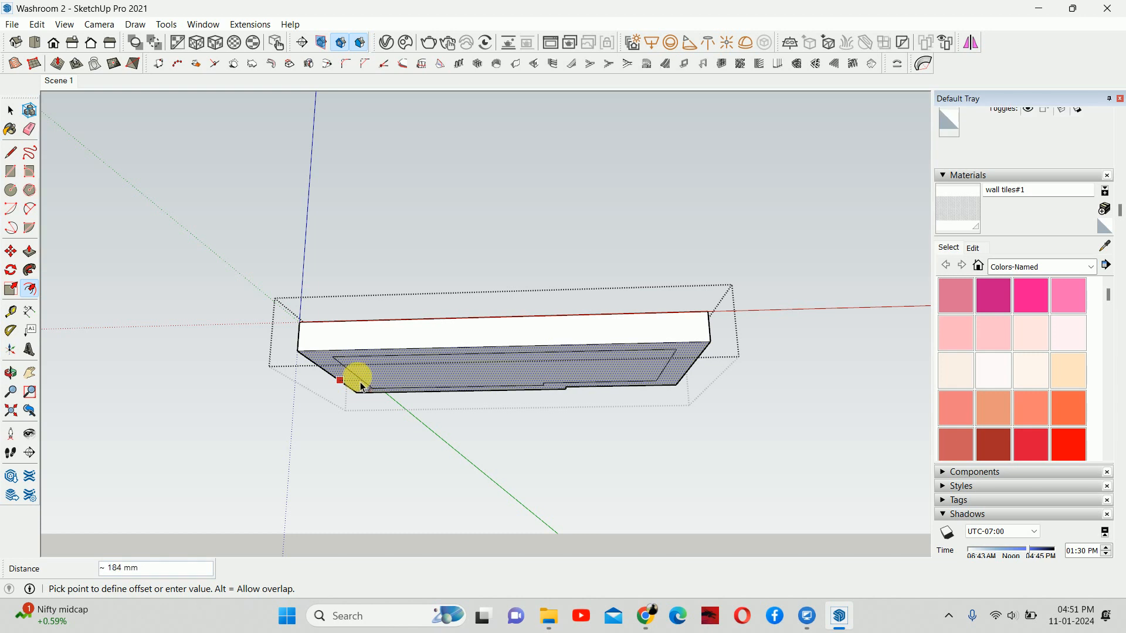
key("Return")
key("space")
Push the outer border of the ceiling's underside upward to form a stepped edge around the slab.
mouse_move(304, 354)
middle_mouse_down()
mouse_move(377, 319)
mouse_move(294, 358)
mouse_move(319, 343)
middle_mouse_up()
key("p")
left_click_drag(314, 342, 309, 299)
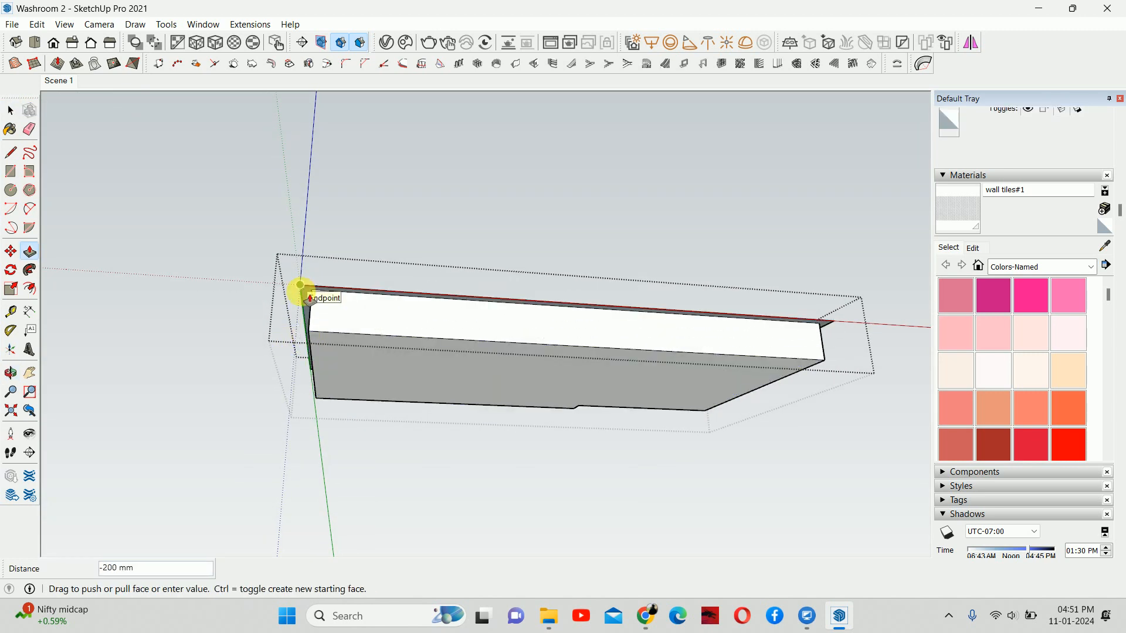
left_click_drag(302, 301, 294, 324)
key("Return")
key("space")
Offset the outline of the ceiling's lowered underside face inward by 100 mm.
middle_click_drag(317, 324, 439, 312)
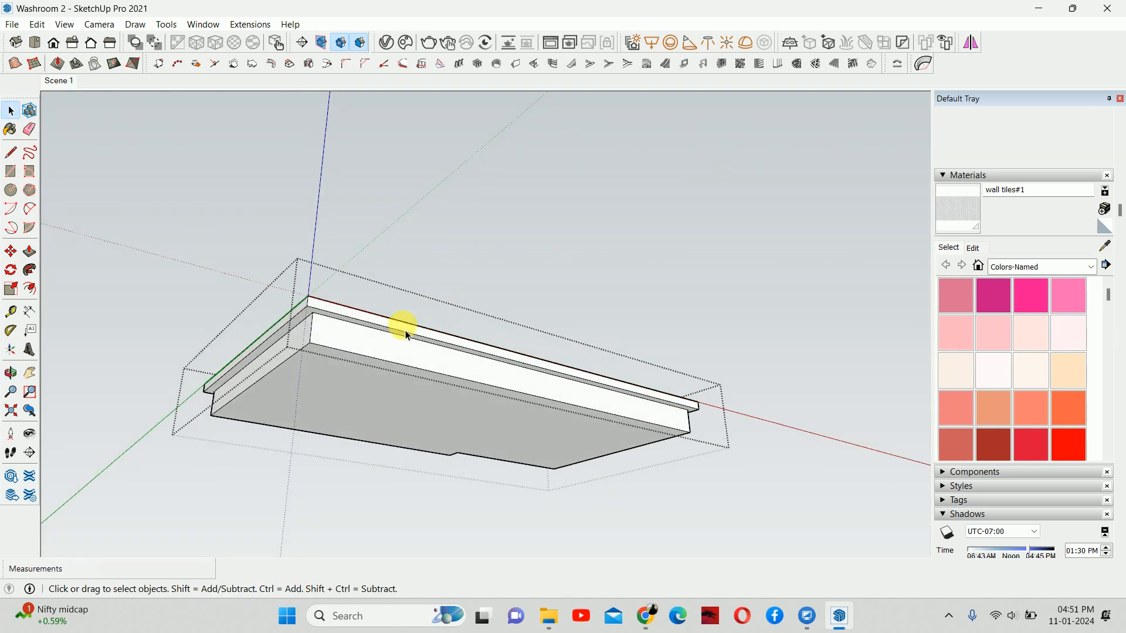
left_click(347, 390)
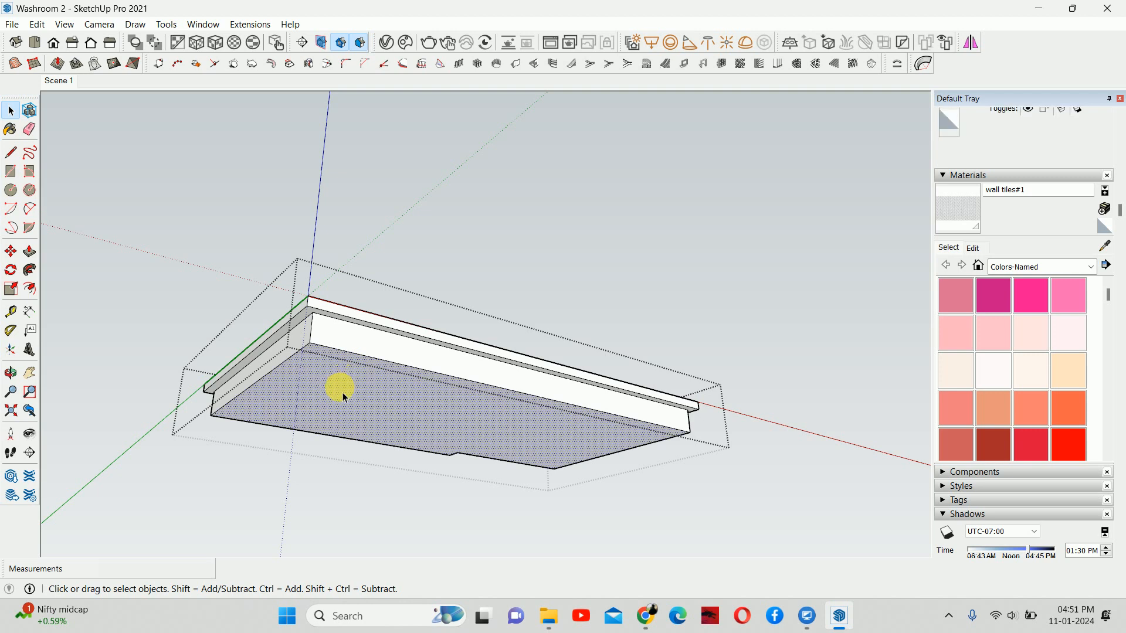
key("f")
left_click(311, 398)
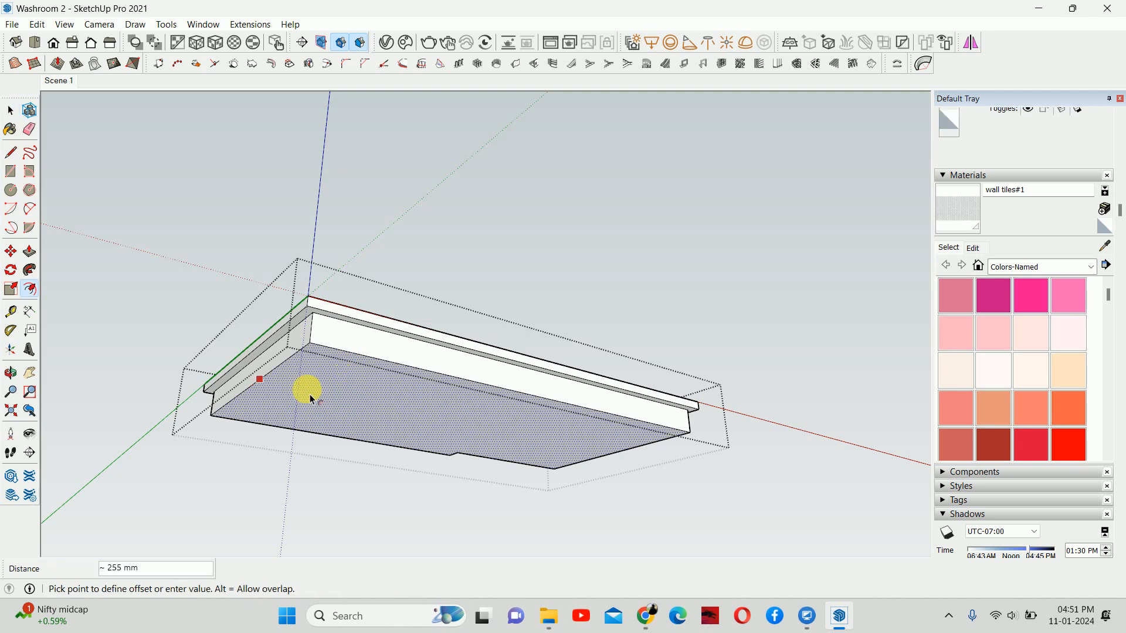
type("10")
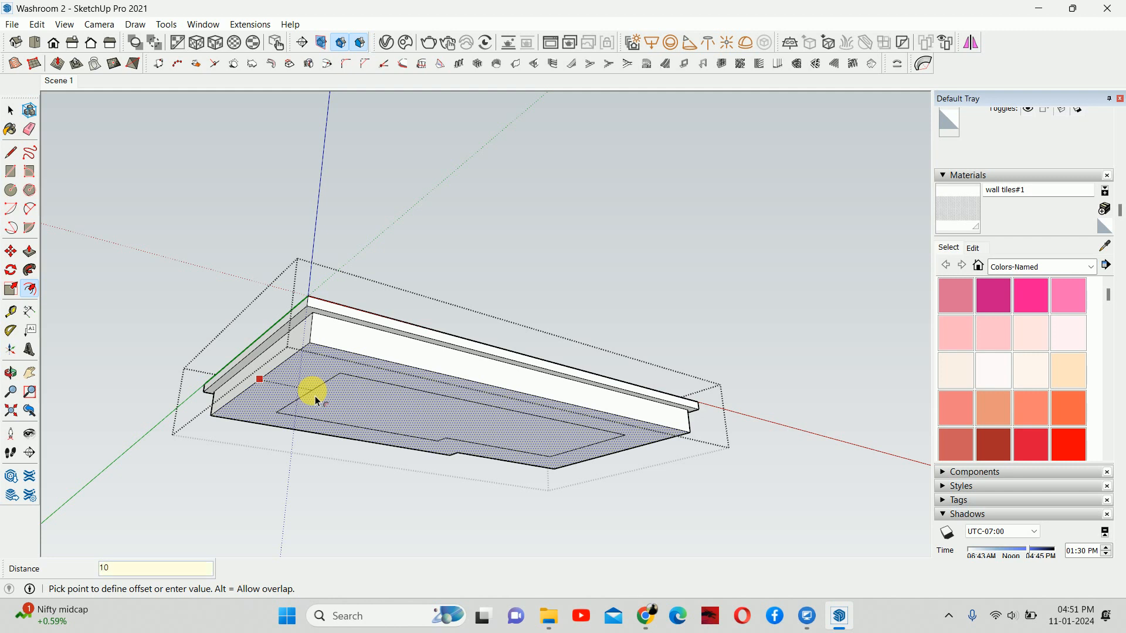
type("0")
key("Return")
key("space")
Push the new 100 mm border up by 150 mm and paste the copied border face in place at the underside.
key("p")
left_click(297, 371)
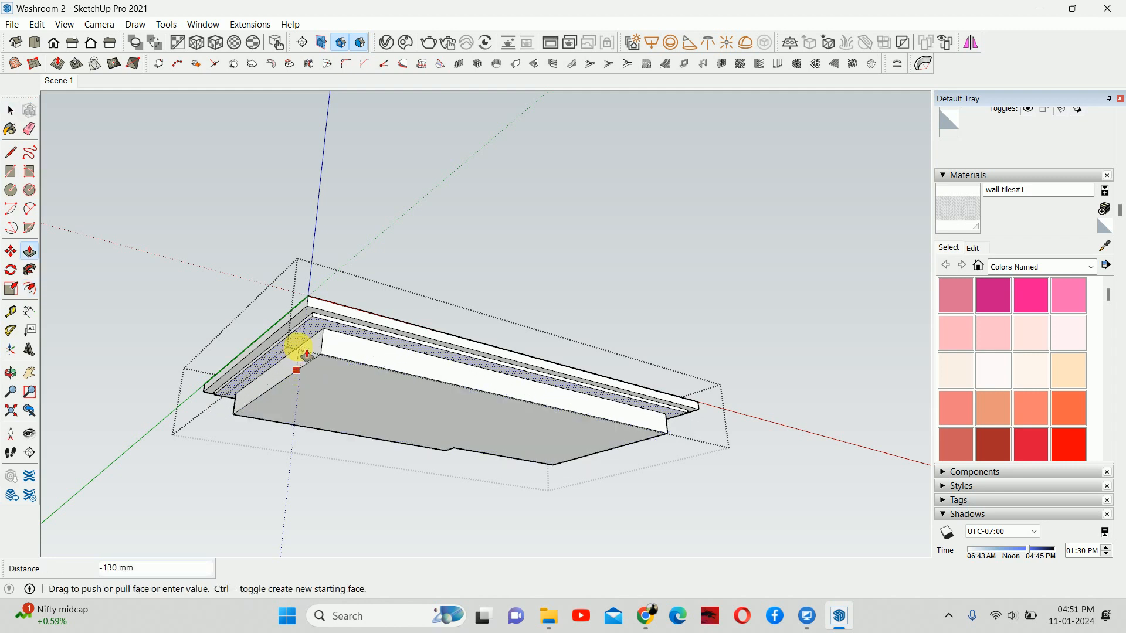
left_click(300, 337)
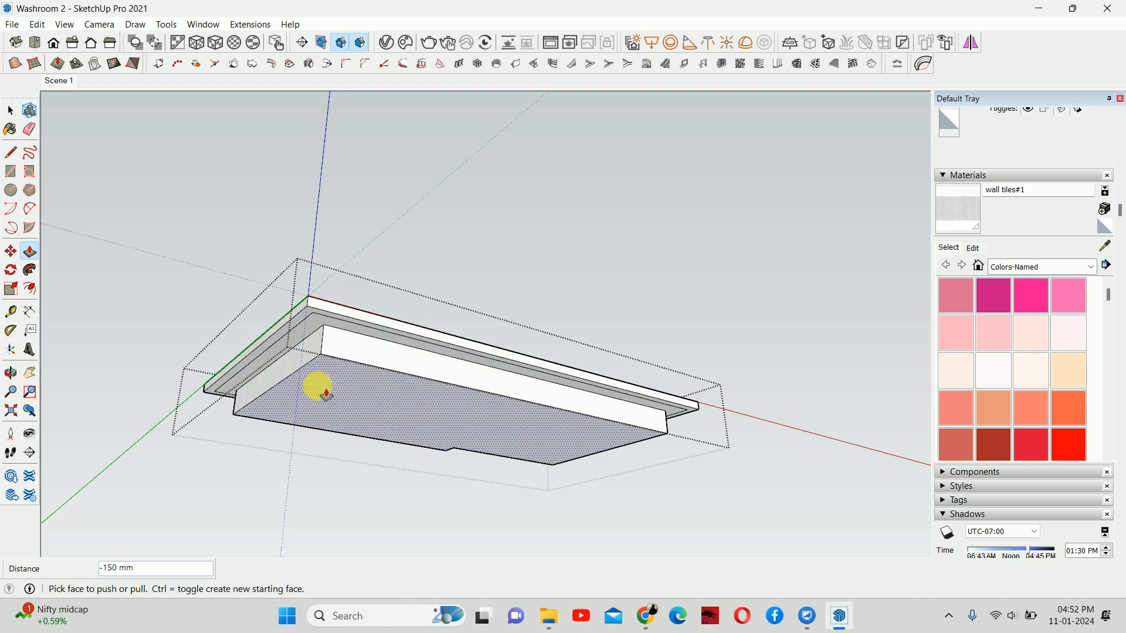
key("space")
left_click(36, 25)
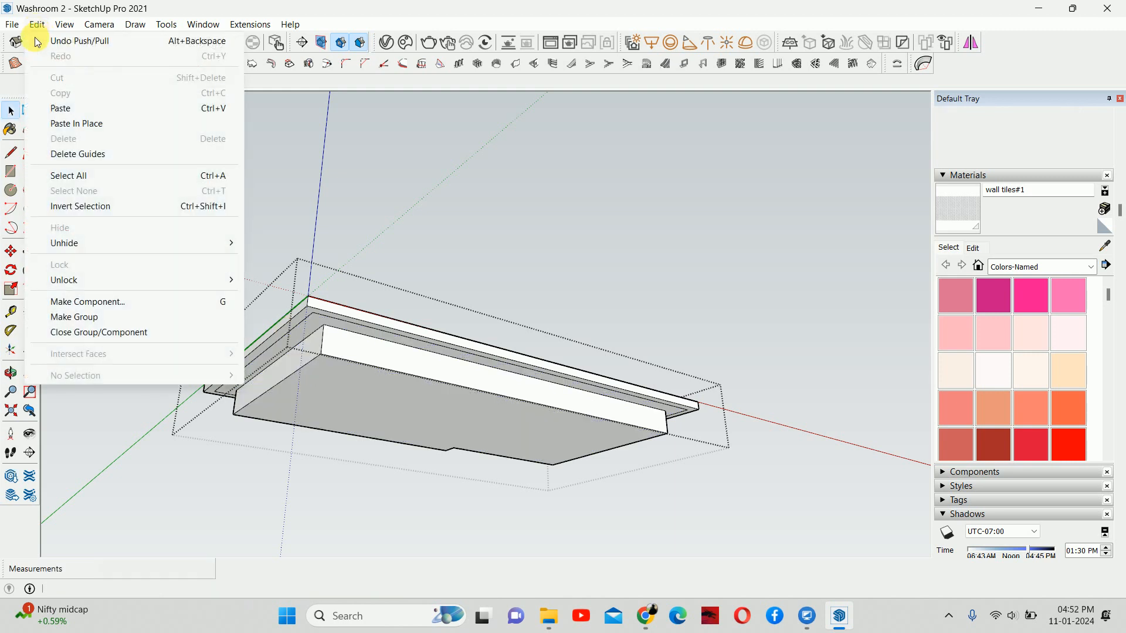
left_click(85, 127)
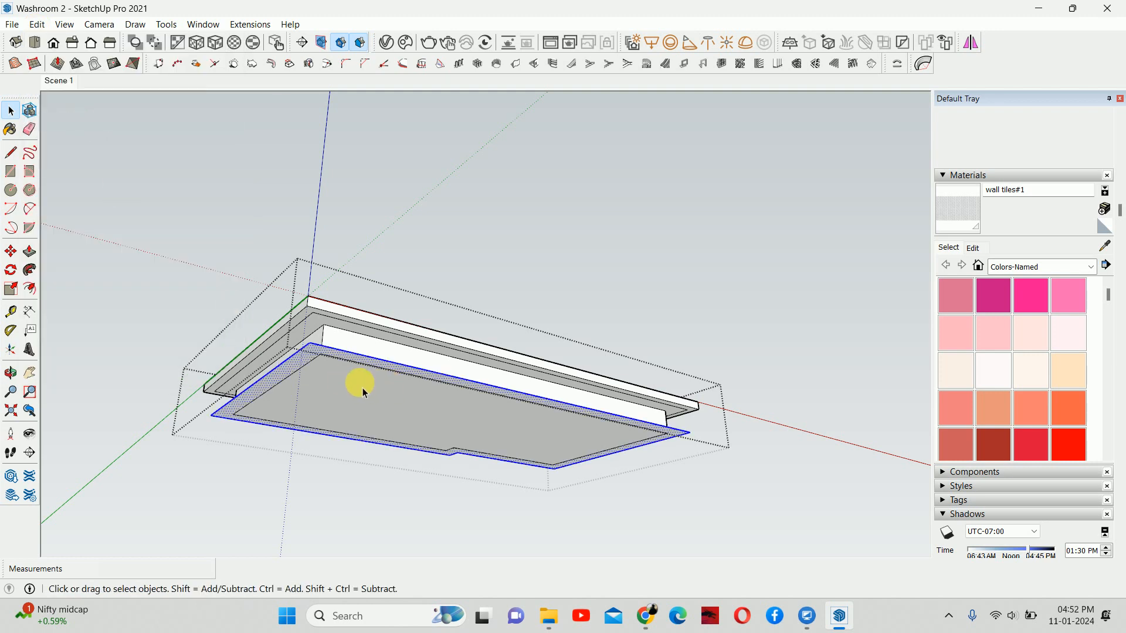
Pull the pasted border into a thin ledge and extend the central underside face flush with it.
scroll(292, 373, "up", 2)
key("p")
left_click(288, 379)
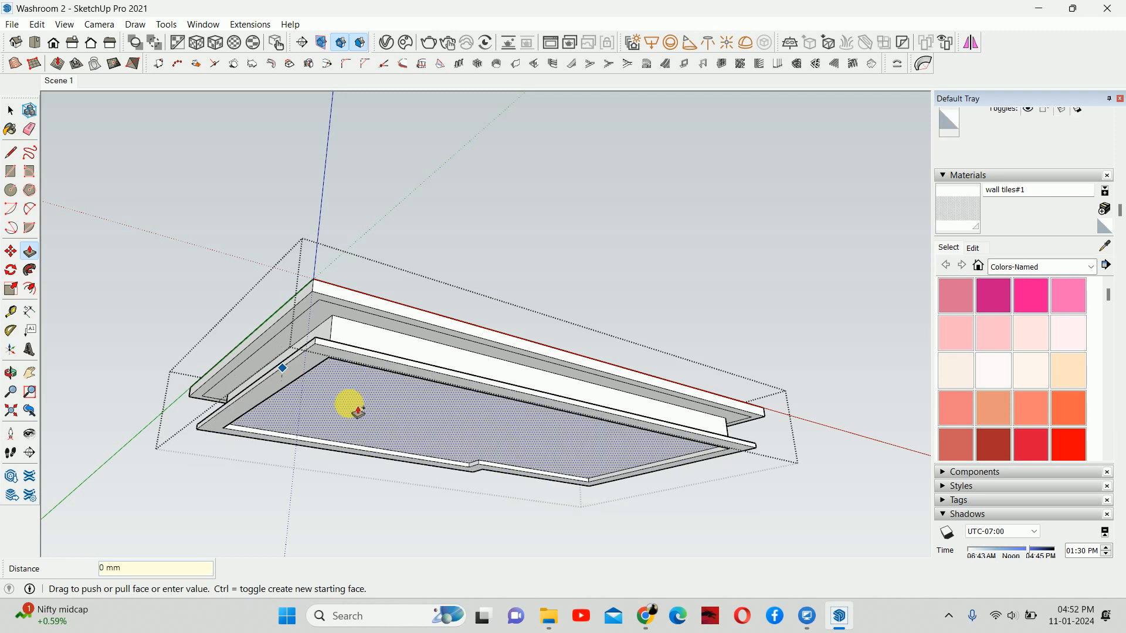
left_click(347, 403)
Erase the leftover inner outline edges on the ceiling's underside and close the ceiling group.
key("e")
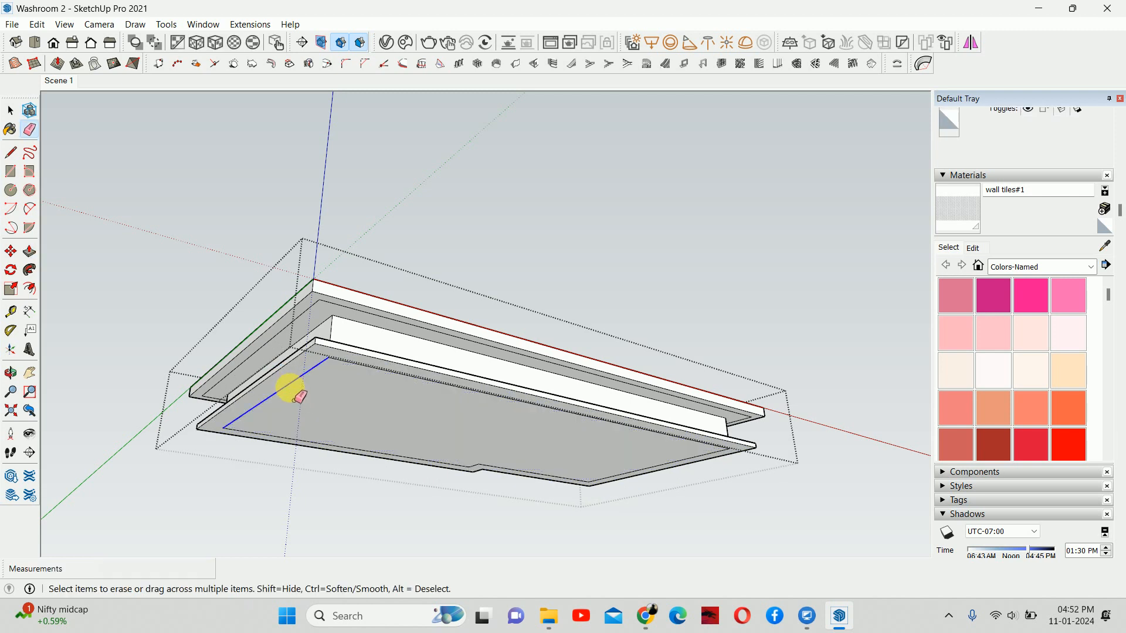
left_click(374, 393)
left_click(254, 432)
scroll(477, 465, "up", 2)
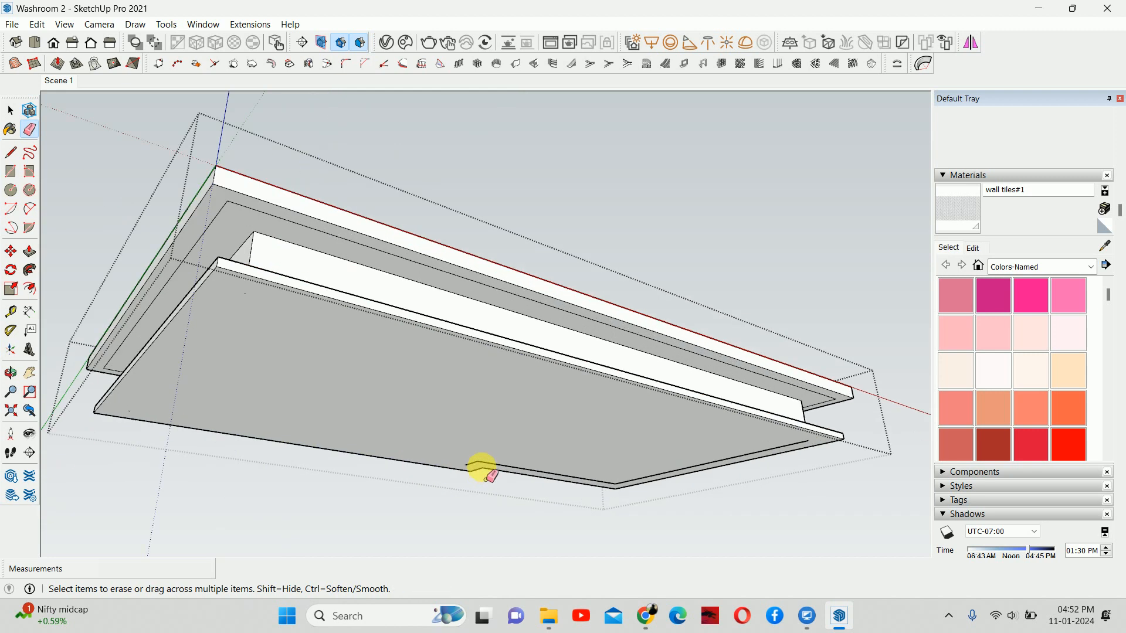
left_click(677, 479)
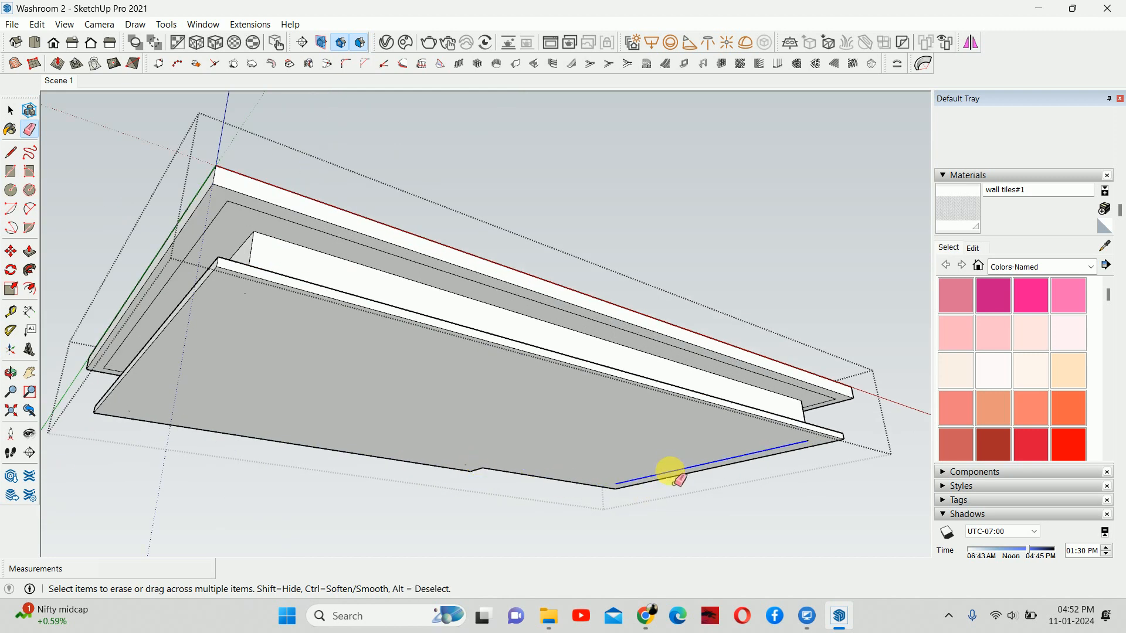
key("space")
key("Escape")
Sample the yellow LED_5500k material from the mirror's light strip and reopen the ceiling group for editing.
scroll(438, 370, "up", 2)
middle_click_drag(417, 368, 179, 325)
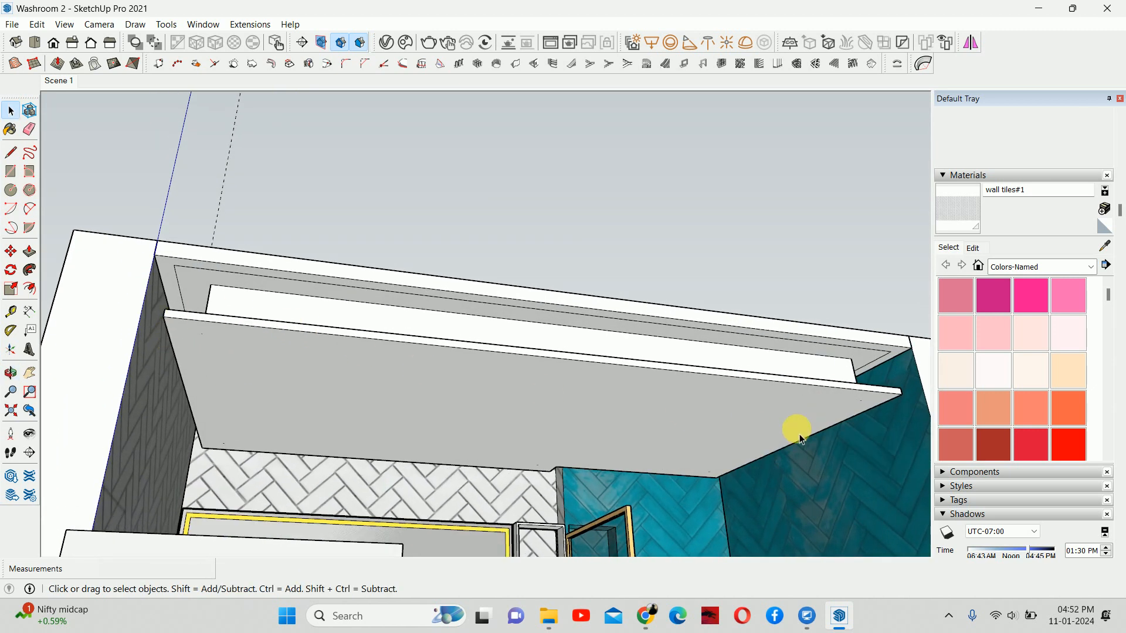
middle_click_drag(860, 444, 618, 322)
middle_click_drag(645, 367, 563, 420)
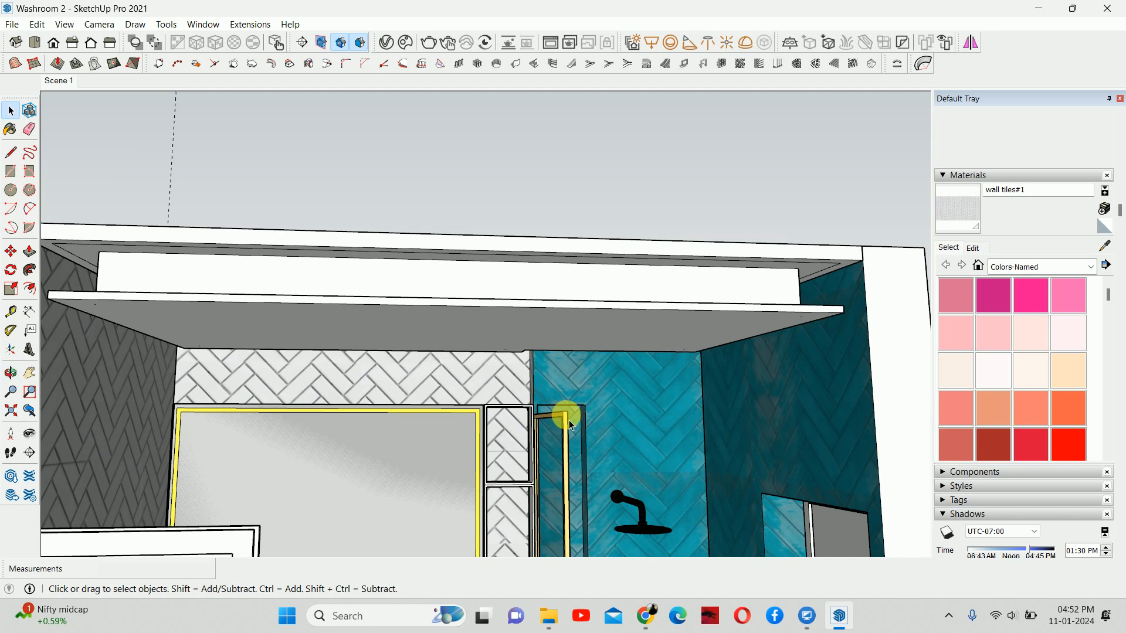
left_click(1105, 246)
scroll(422, 440, "up", 5)
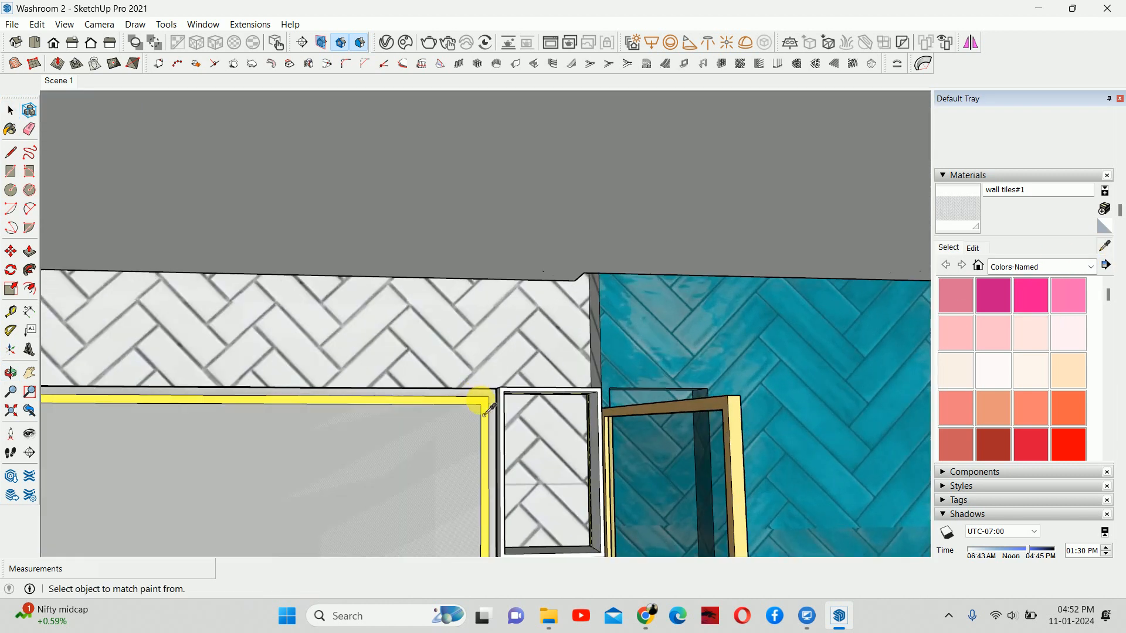
left_click(485, 411)
scroll(485, 405, "down", 5)
key("space")
double_click(330, 337)
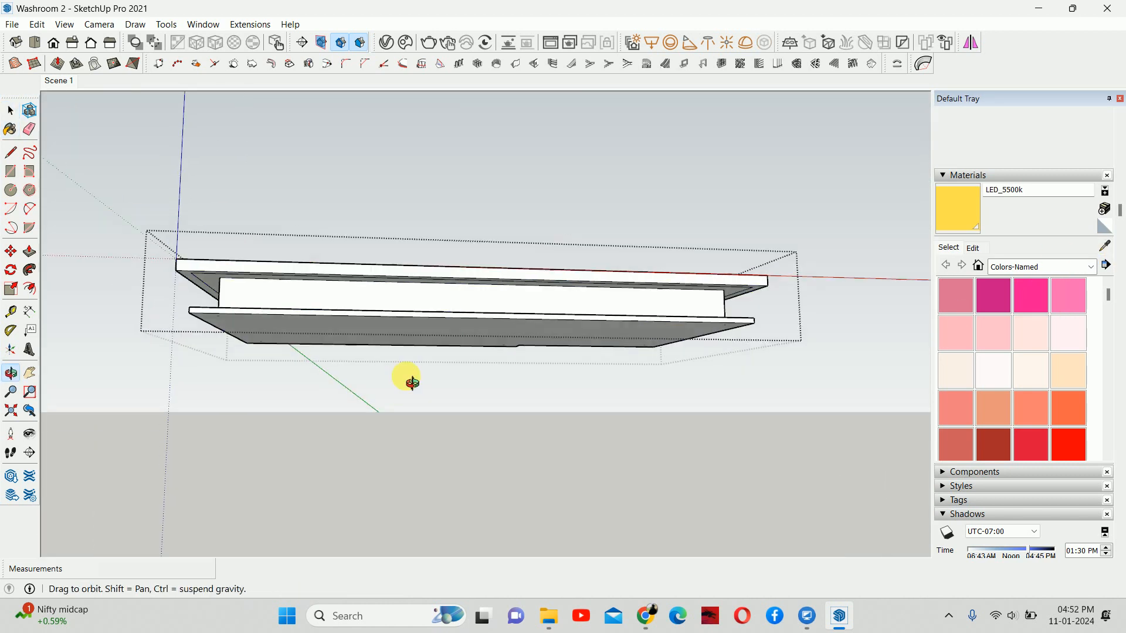
Reverse the upward-facing surface of the ceiling's lower ledge.
middle_click_drag(330, 337, 528, 420)
scroll(315, 372, "up", 4)
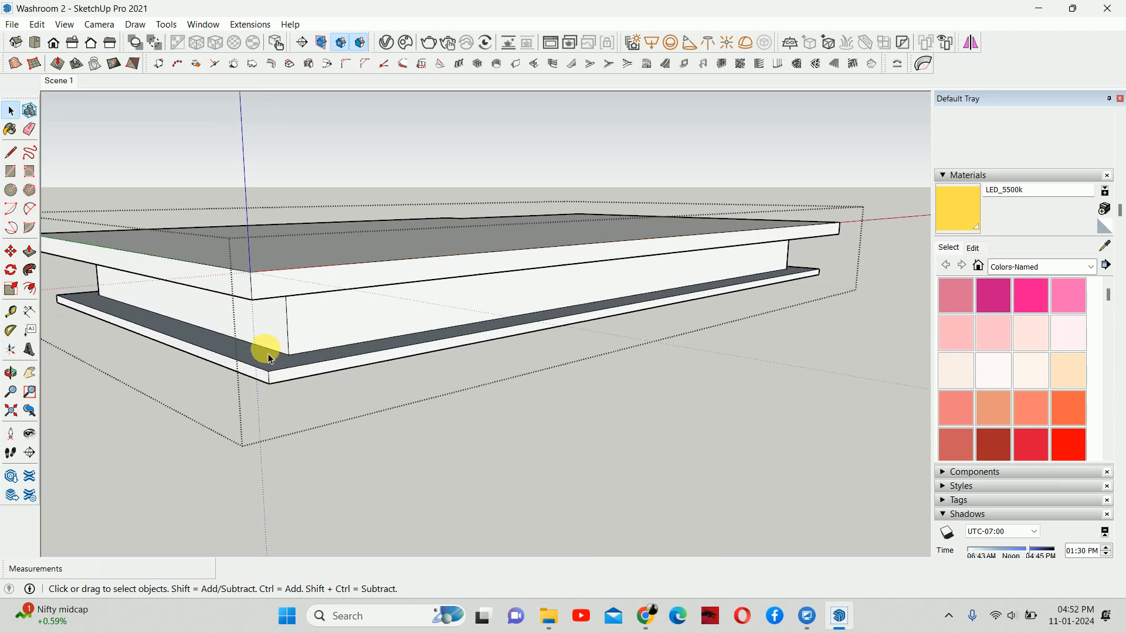
middle_click_drag(221, 352, 540, 385)
scroll(437, 428, "up", 6)
scroll(508, 214, "down", 4)
middle_click_drag(508, 214, 301, 259)
scroll(303, 275, "up", 1)
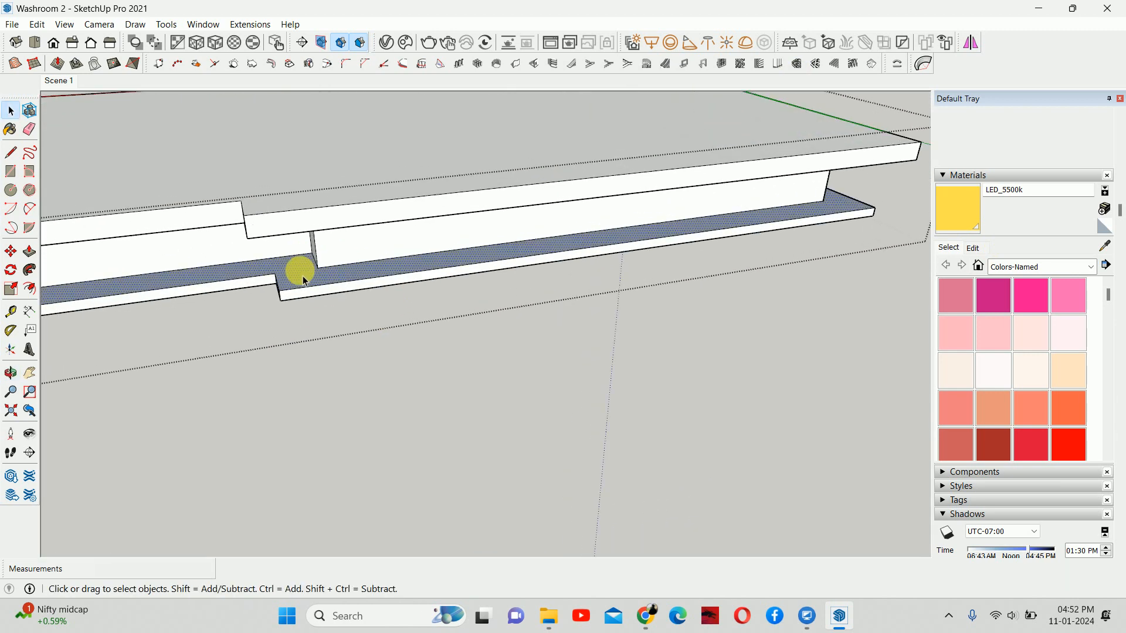
right_click(302, 275)
left_click(354, 423)
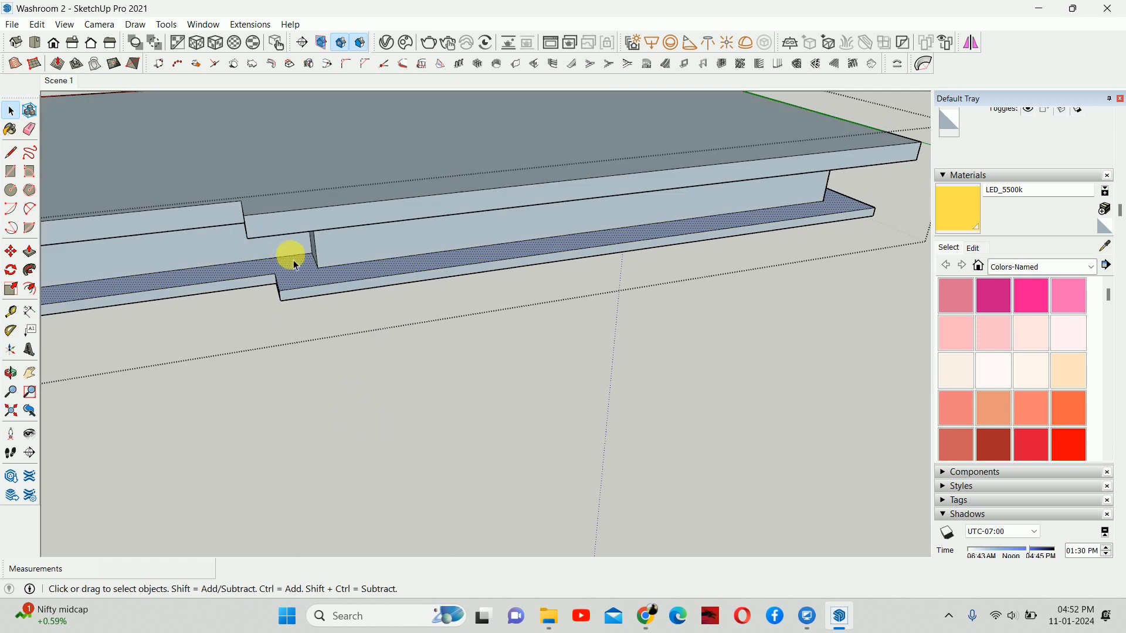
right_click(293, 280)
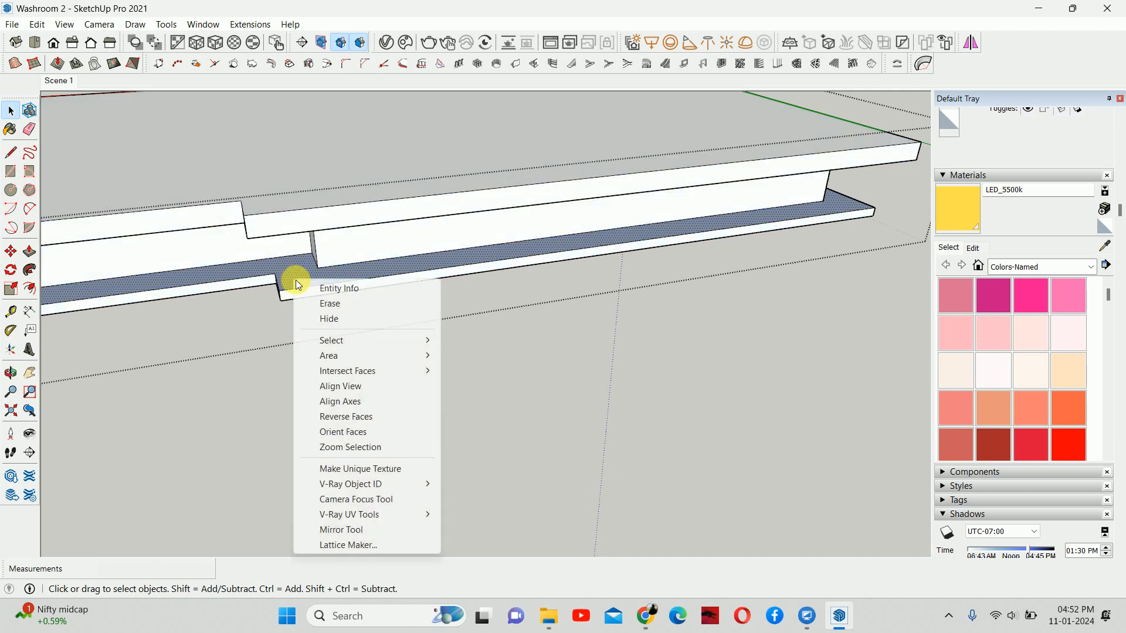
left_click(345, 417)
Paint the ledge's top face and the recessed side faces of the ceiling with LED_5500k, and close the group.
middle_click_drag(522, 394, 872, 280)
left_click(951, 214)
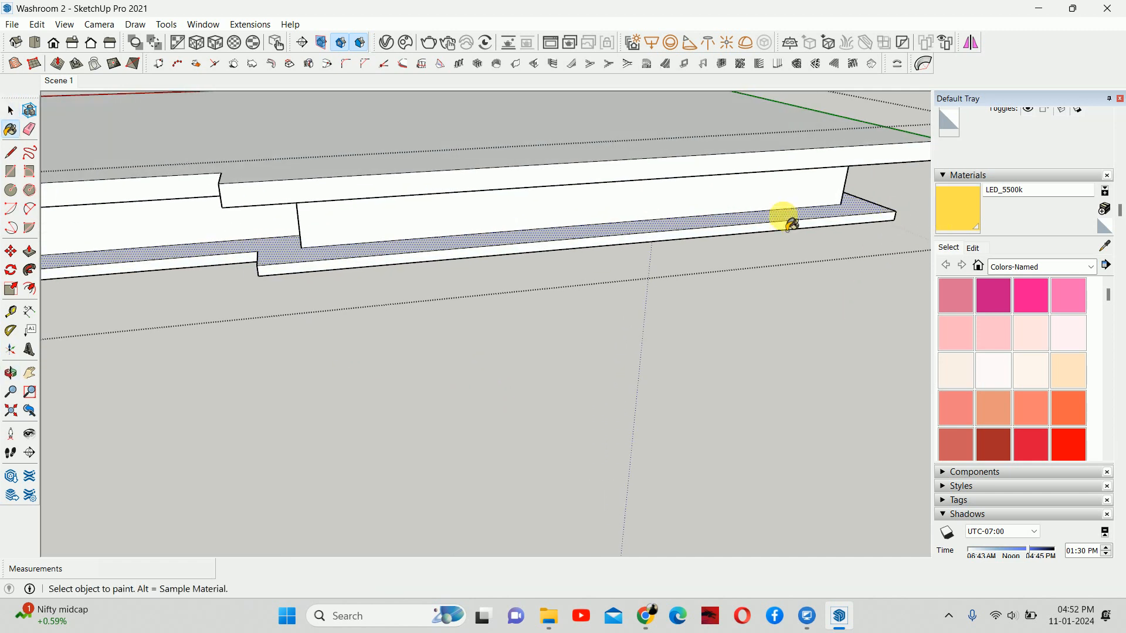
left_click(757, 214)
mouse_move(704, 231)
middle_mouse_down()
mouse_move(748, 302)
mouse_move(276, 262)
mouse_move(510, 302)
mouse_move(397, 326)
mouse_move(505, 351)
mouse_move(329, 261)
mouse_move(312, 229)
mouse_move(372, 289)
mouse_move(829, 234)
mouse_move(586, 316)
mouse_move(659, 389)
mouse_move(770, 375)
mouse_move(596, 381)
middle_mouse_up()
left_click(306, 232)
left_click(642, 390)
left_click(415, 381)
mouse_move(415, 382)
middle_mouse_down()
mouse_move(613, 377)
mouse_move(562, 394)
middle_mouse_up()
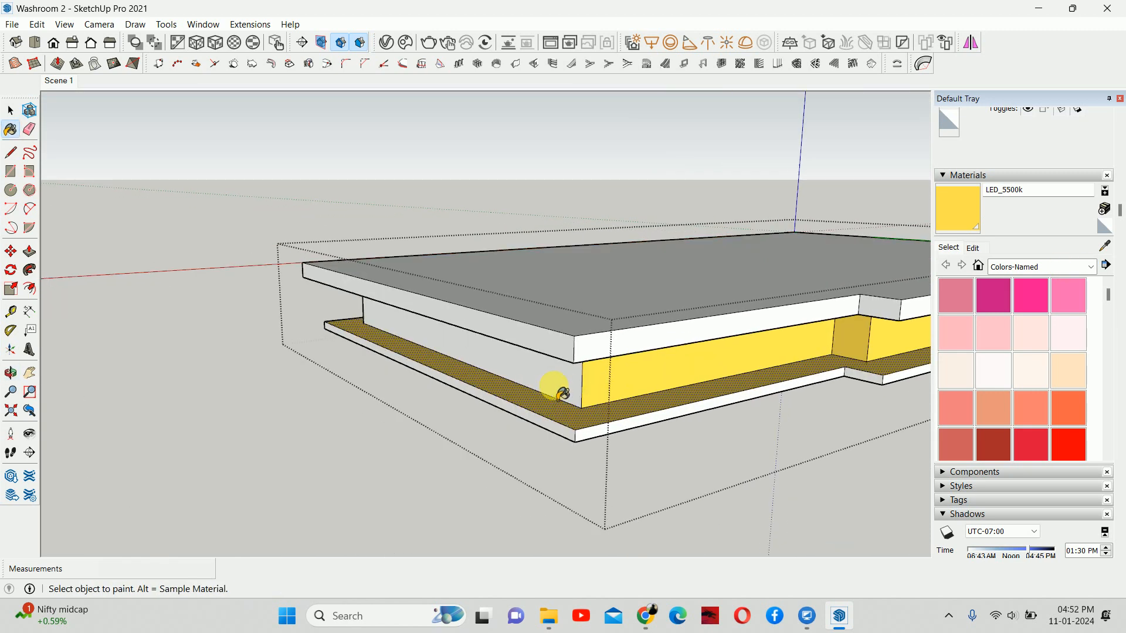
left_click(562, 394)
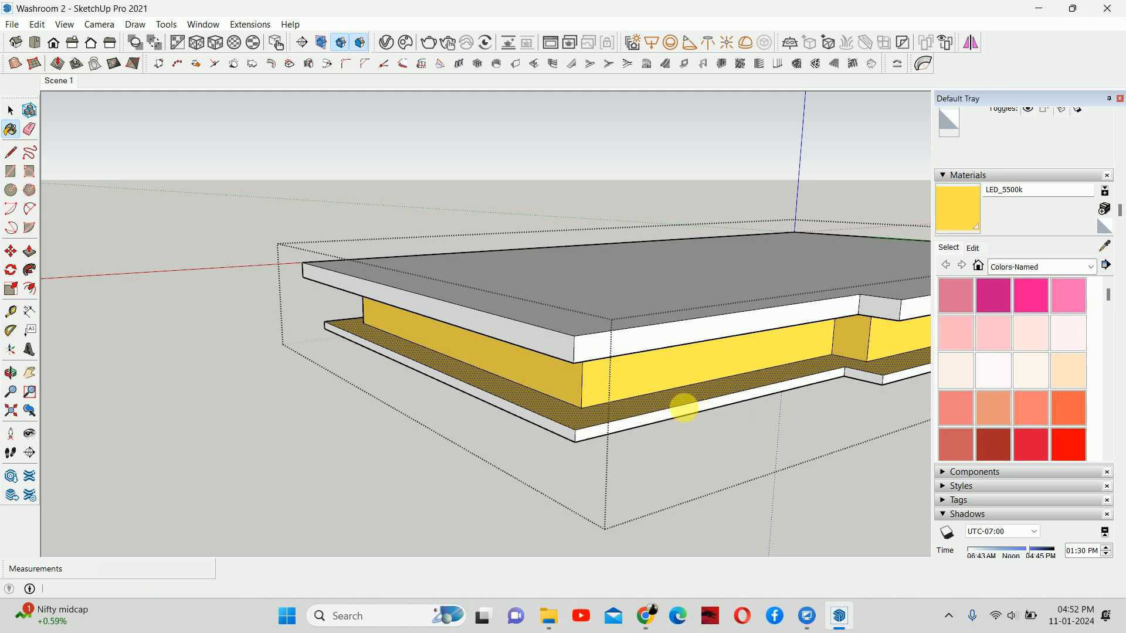
key("space")
scroll(581, 363, "up", 5)
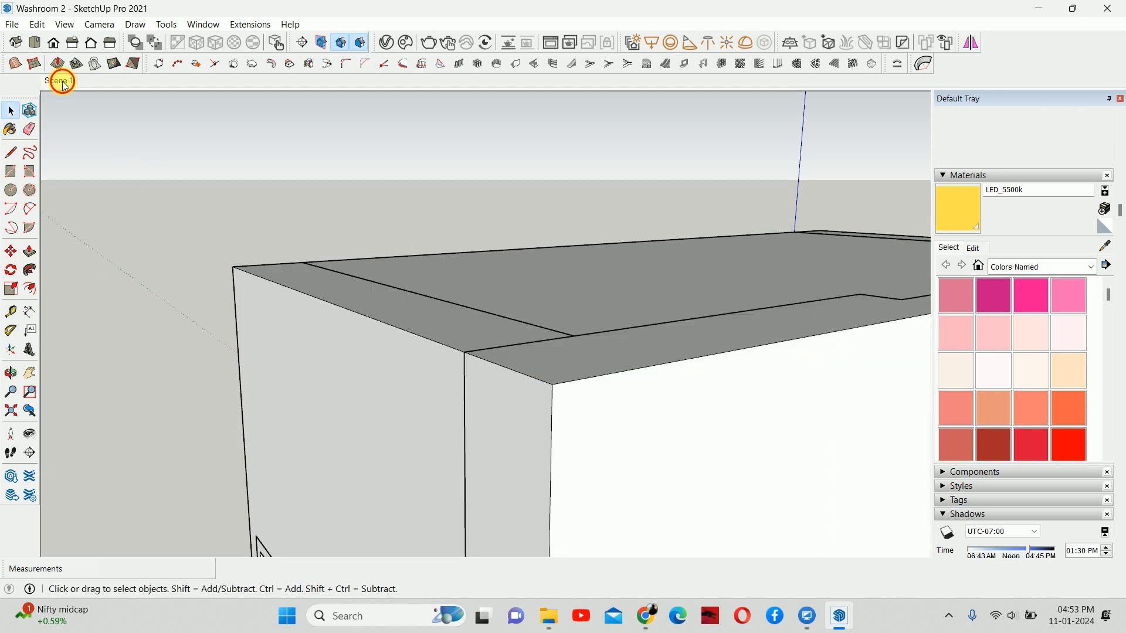
Return to the Scene 1 view and hide the door that blocks the washroom interior.
left_click(61, 81)
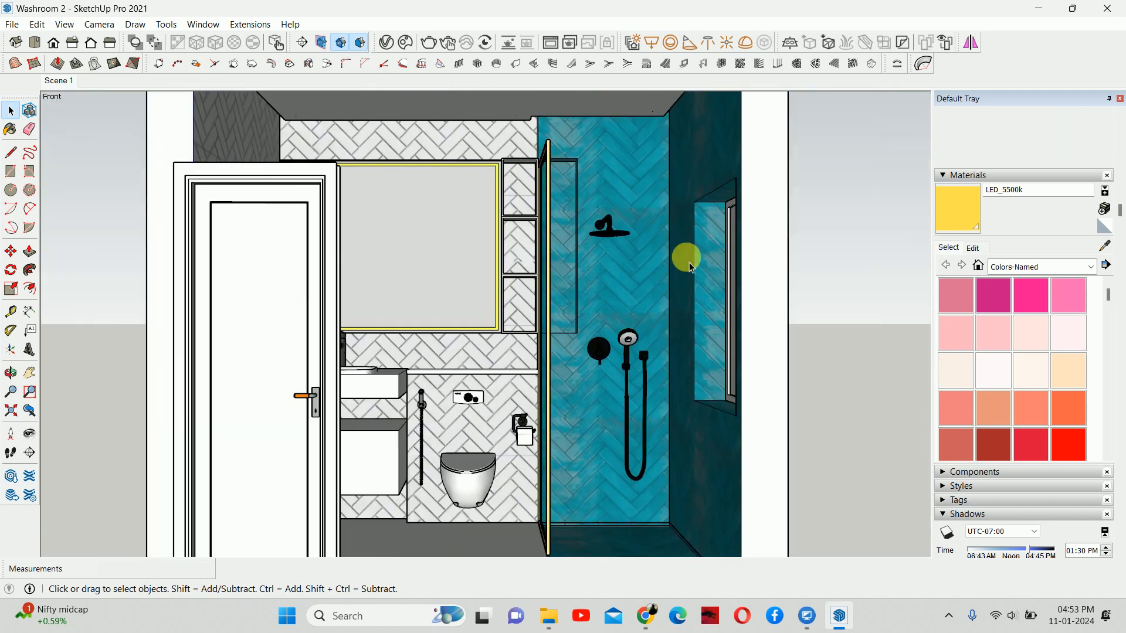
middle_click_drag(646, 264, 651, 273, "shift")
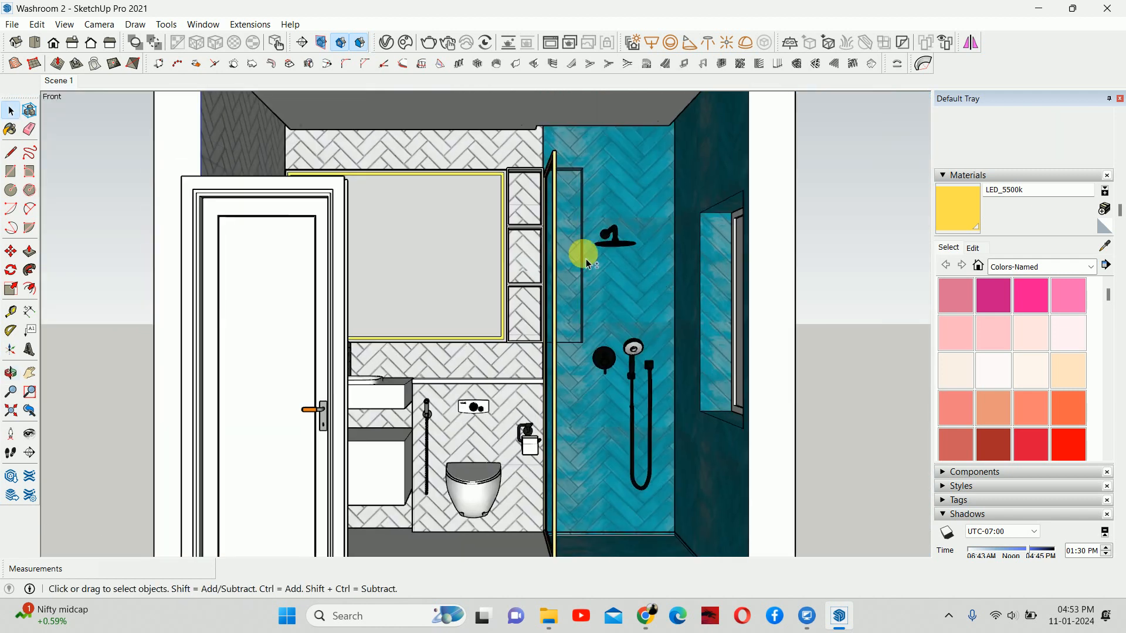
right_click(320, 220)
left_click(350, 189)
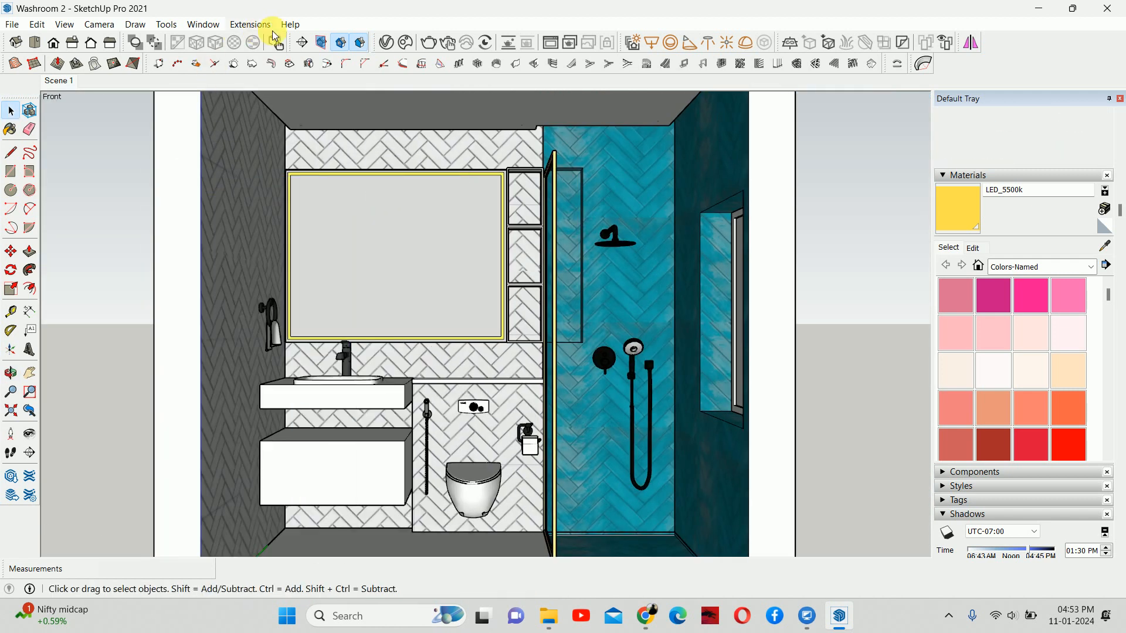
In the V-Ray render settings, choose the RTX engine, enable the V-Ray denoiser and set Update Effects to Rapid.
left_click(385, 42)
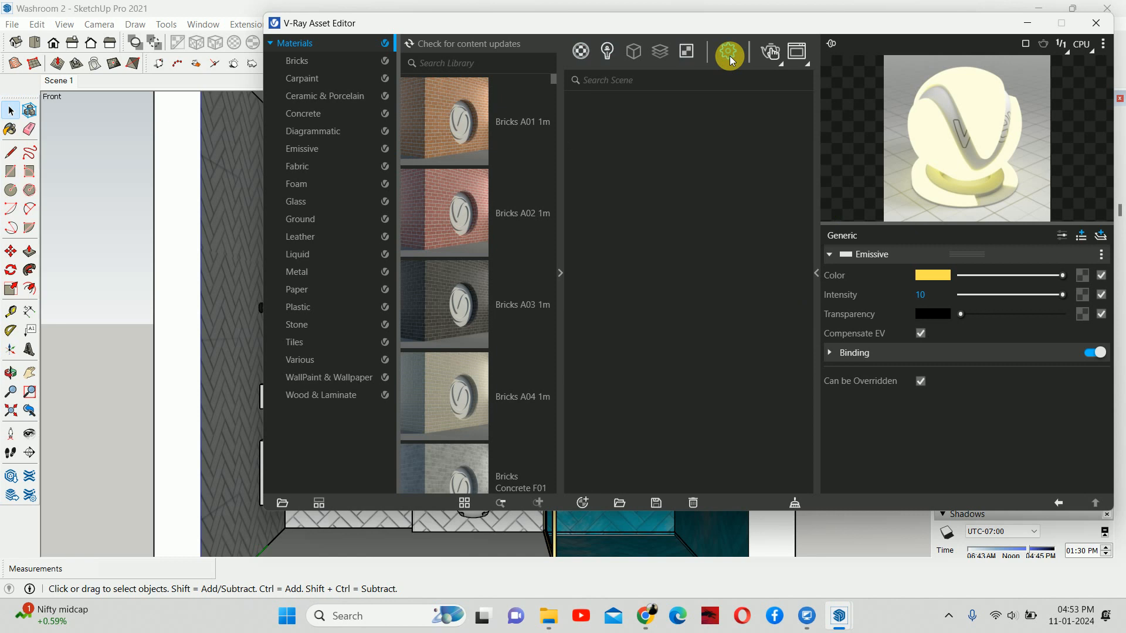
left_click(728, 53)
left_click(785, 103)
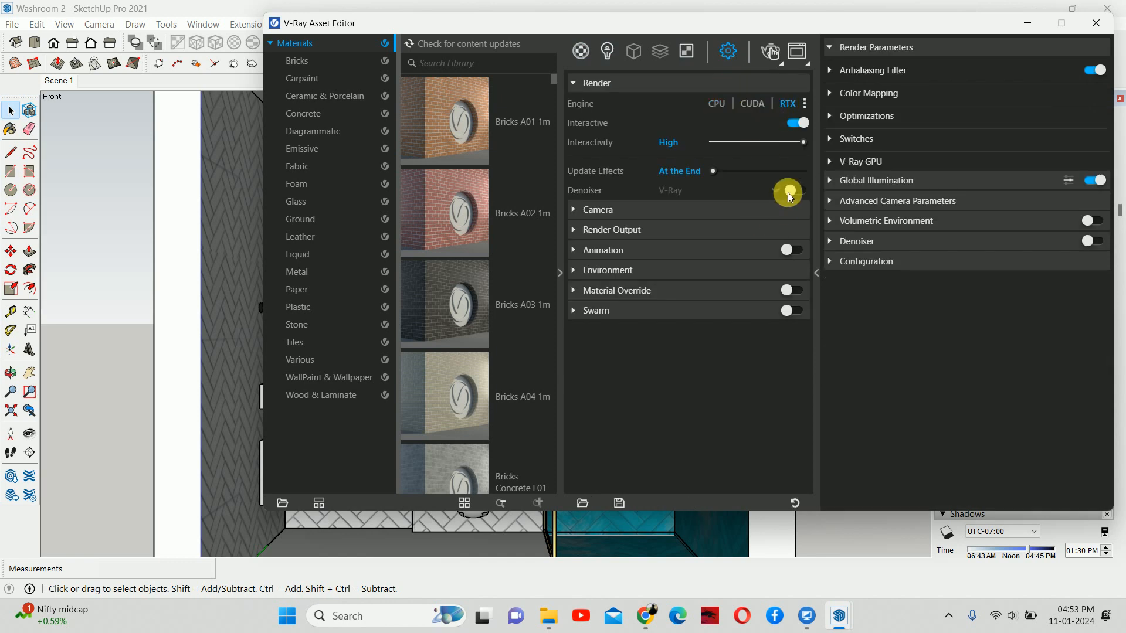
left_click_drag(713, 169, 805, 170)
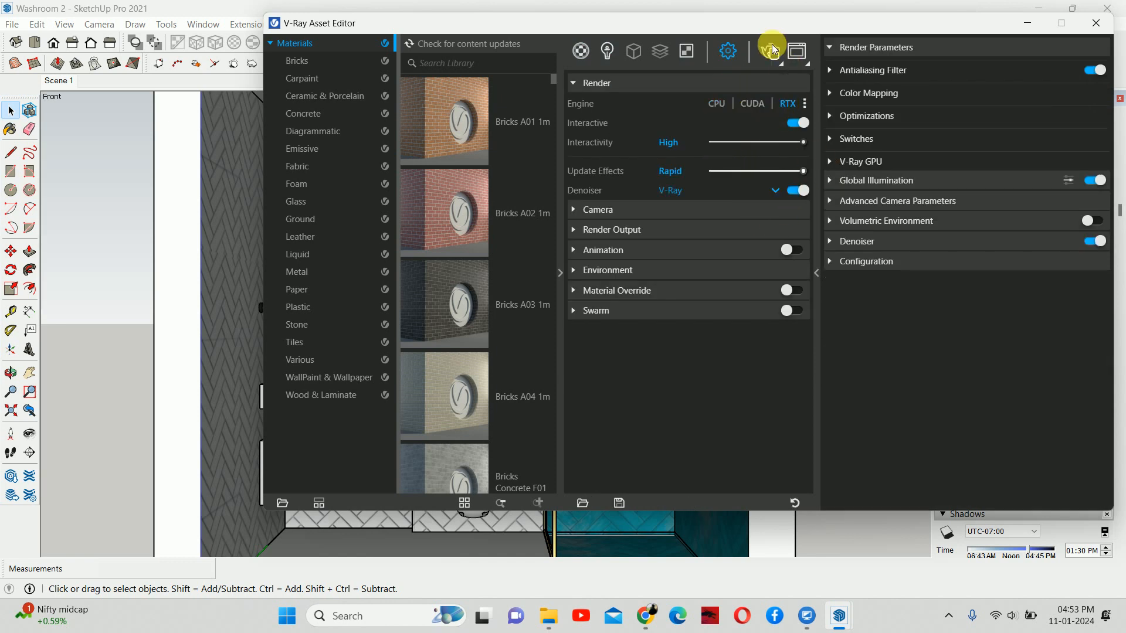
Run an interactive render of the washroom, inspect the tiles and LED glow up close, and stop and close it.
left_click(769, 50)
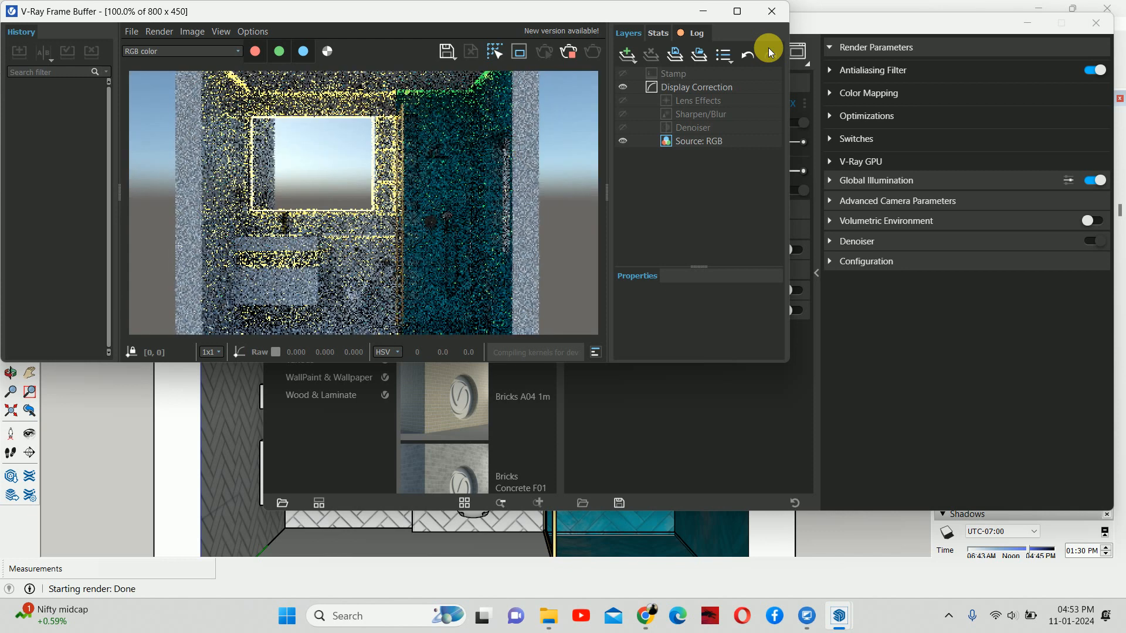
left_click(770, 52)
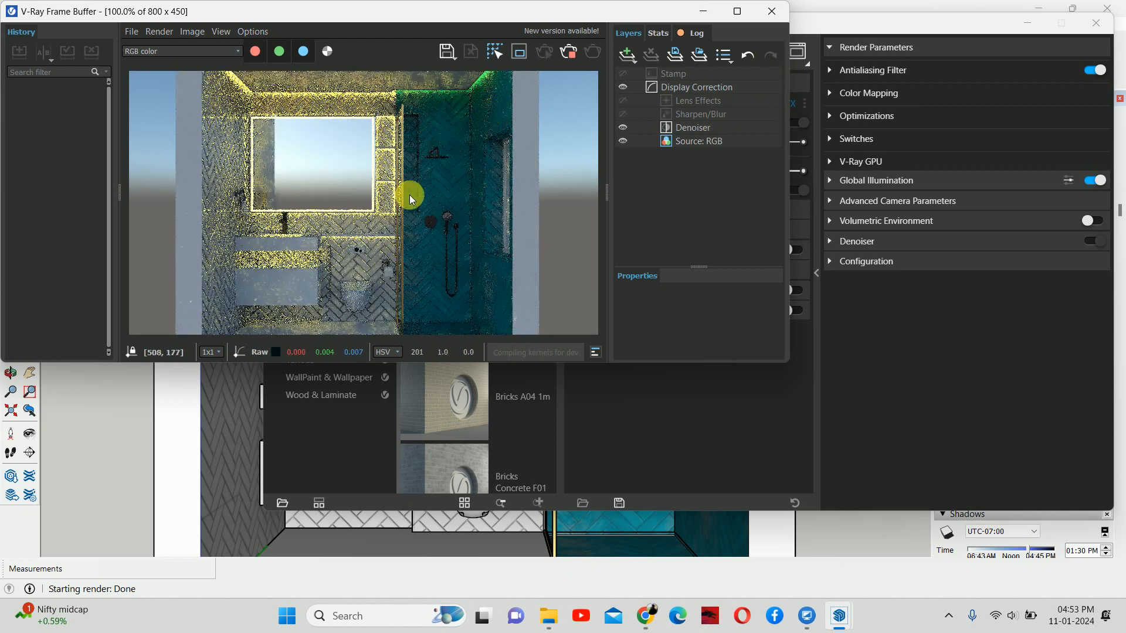
scroll(381, 212, "up", 1)
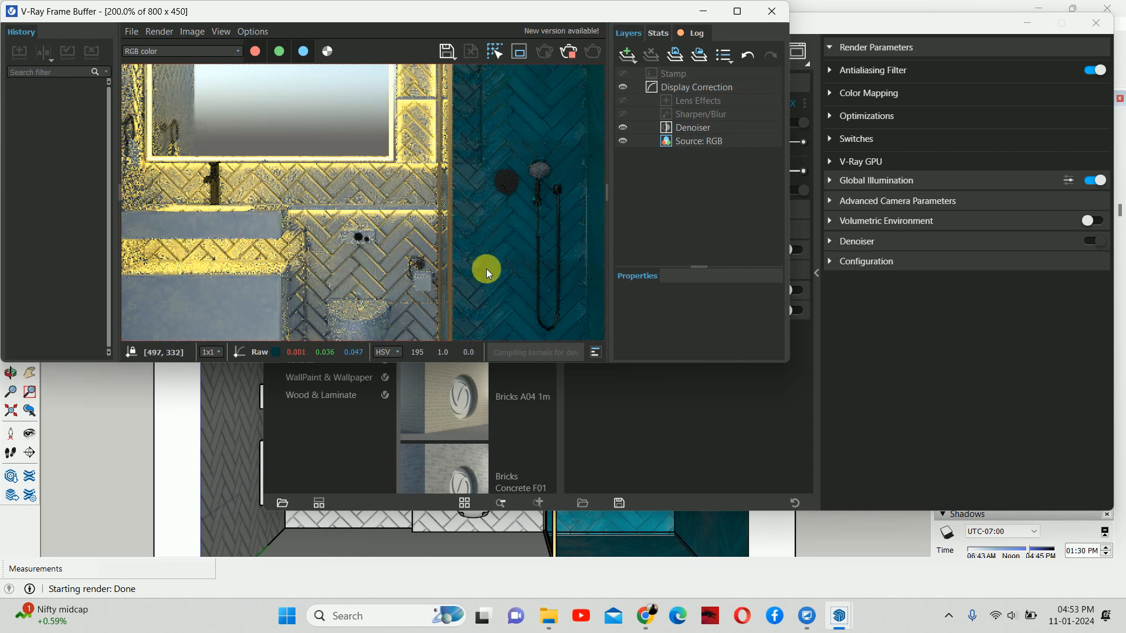
left_click(570, 55)
left_click(769, 15)
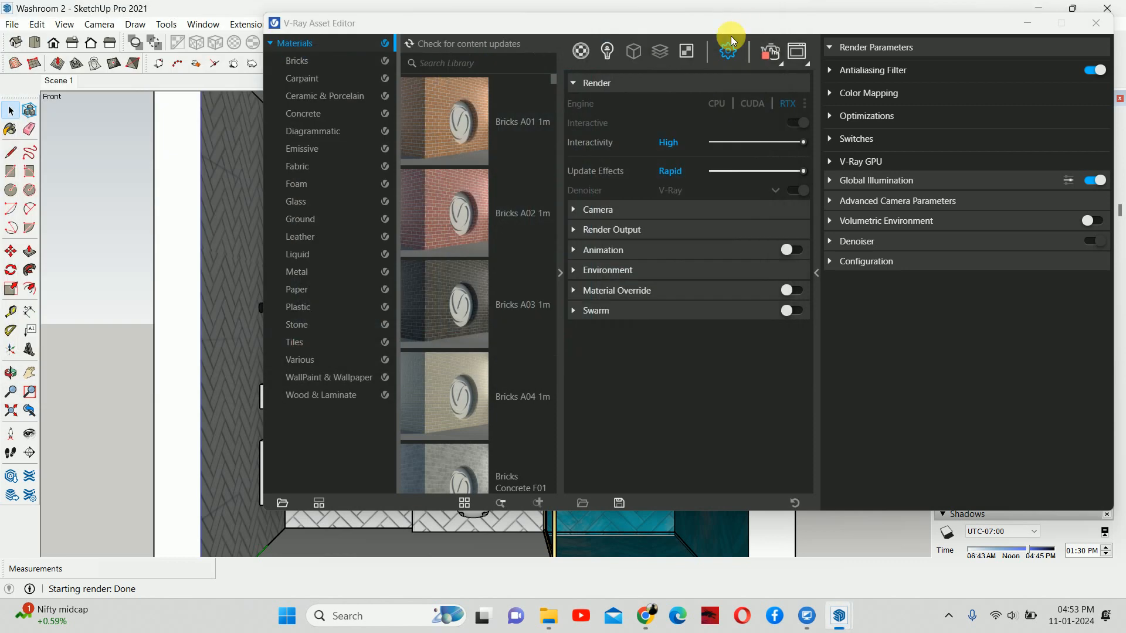
Set the bump amount of the wall tiles#1 material to 1.
left_click(581, 51)
scroll(607, 343, "down", 8)
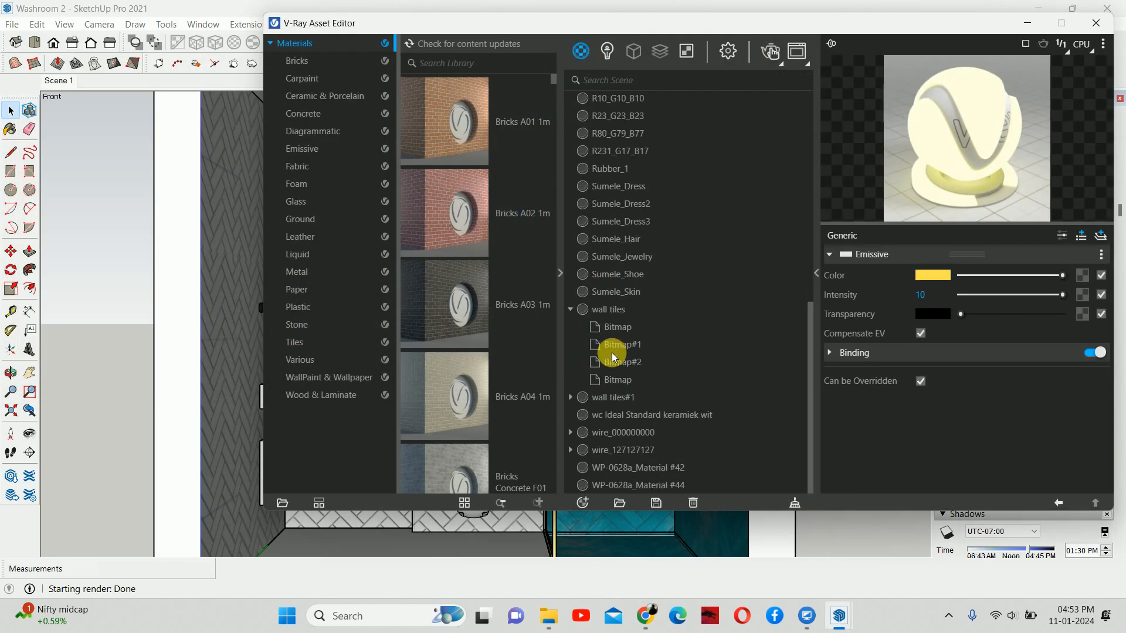
left_click(579, 308)
left_click(570, 309)
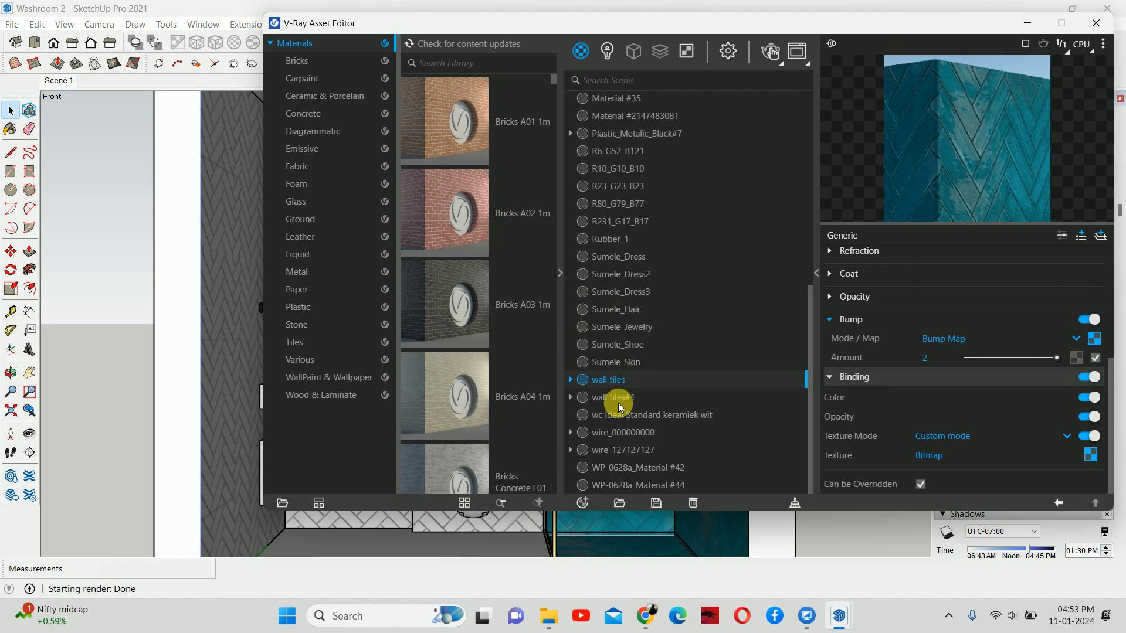
left_click(611, 397)
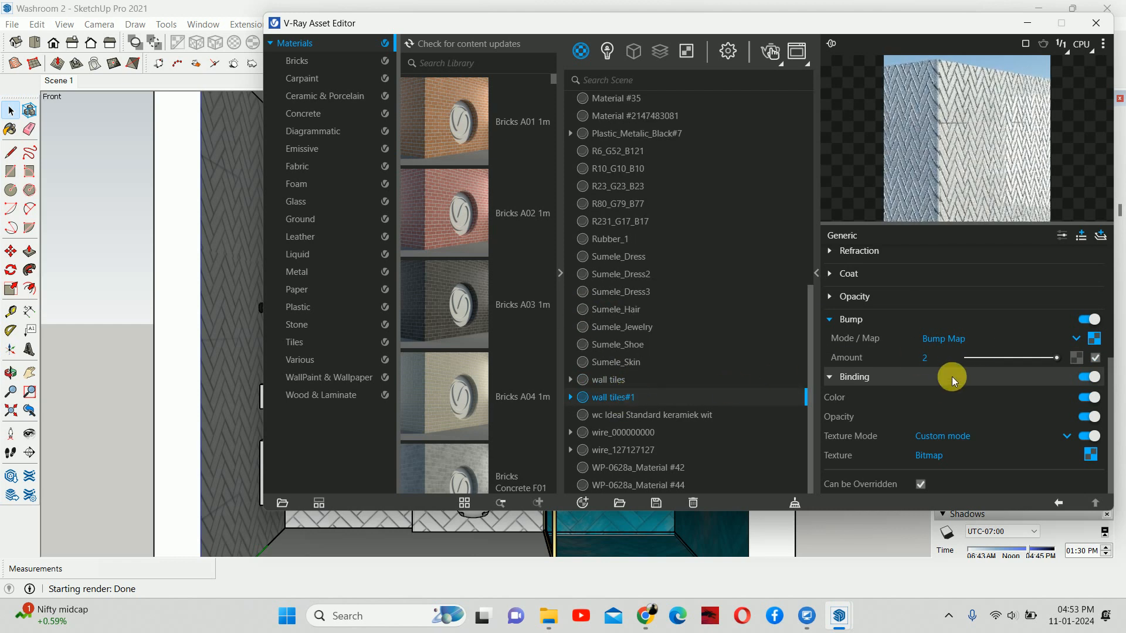
double_click(938, 358)
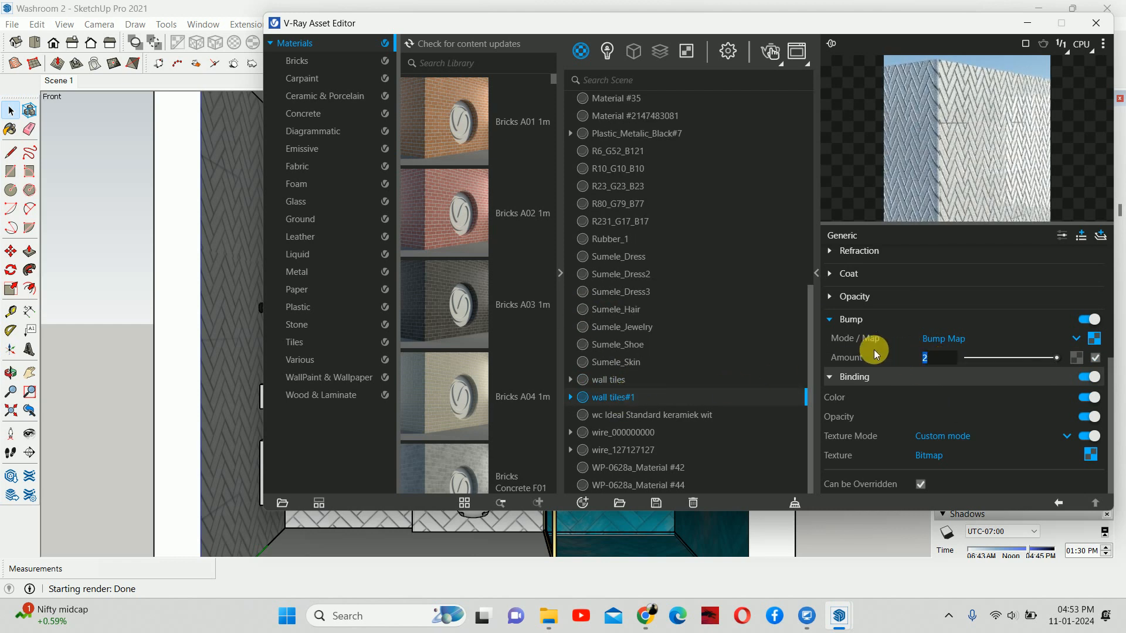
type("1")
key("Return")
Darken the reflection colour of wall tiles#1, set its reflection glossiness to 0.65 and its refraction IOR to 2.
scroll(931, 385, "up", 5)
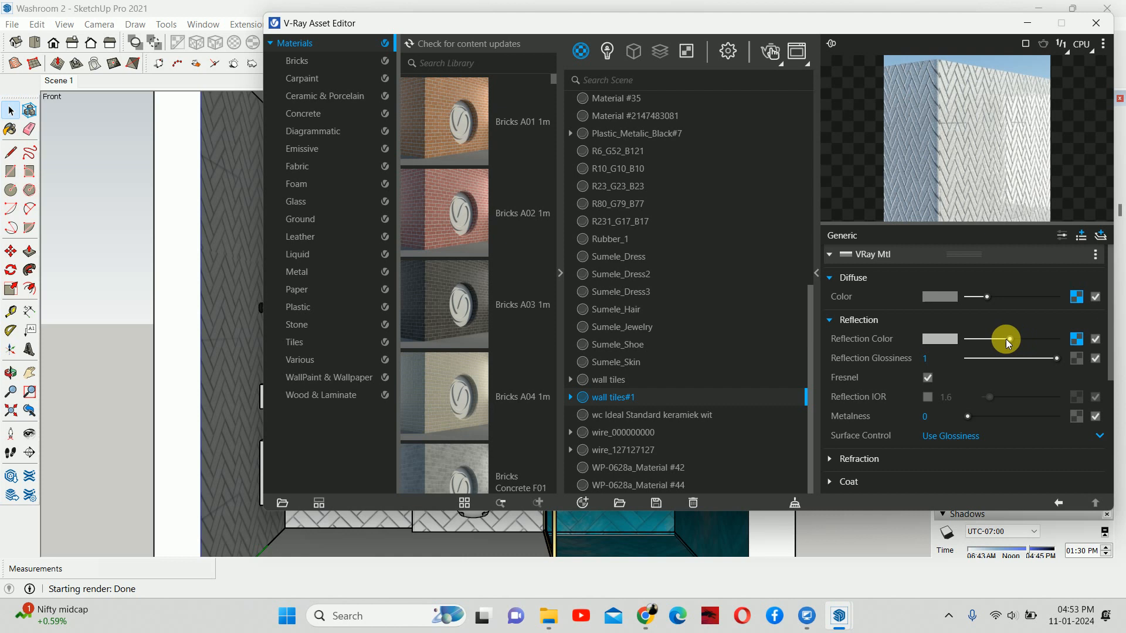
left_click_drag(1049, 357, 1026, 362)
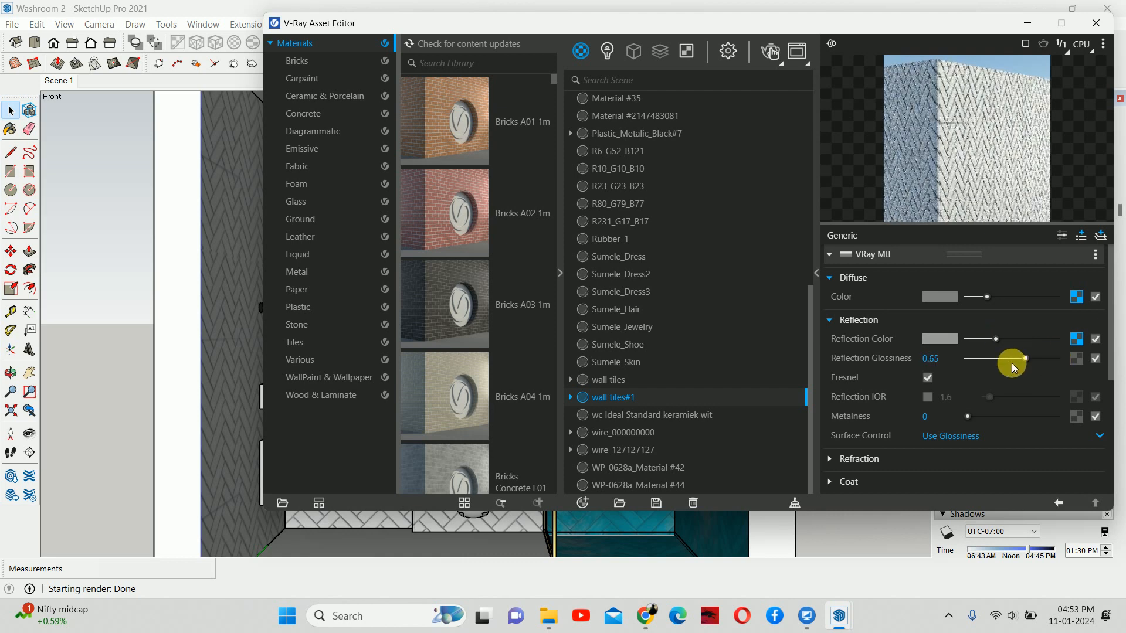
left_click(852, 319)
left_click(849, 342)
double_click(938, 381)
type("2")
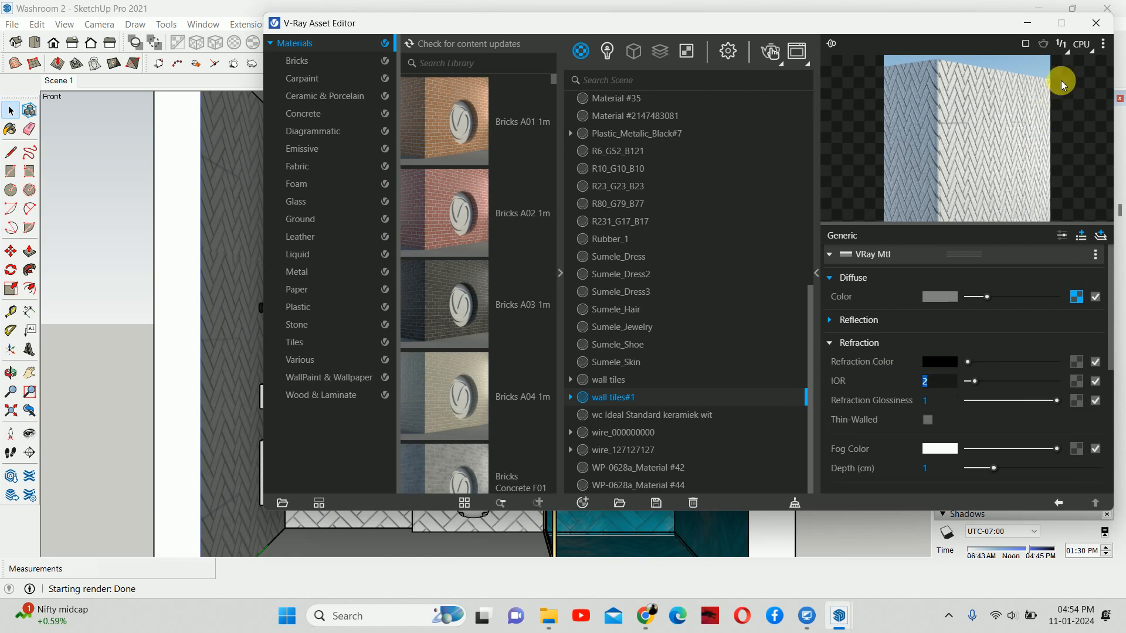
left_click(1096, 22)
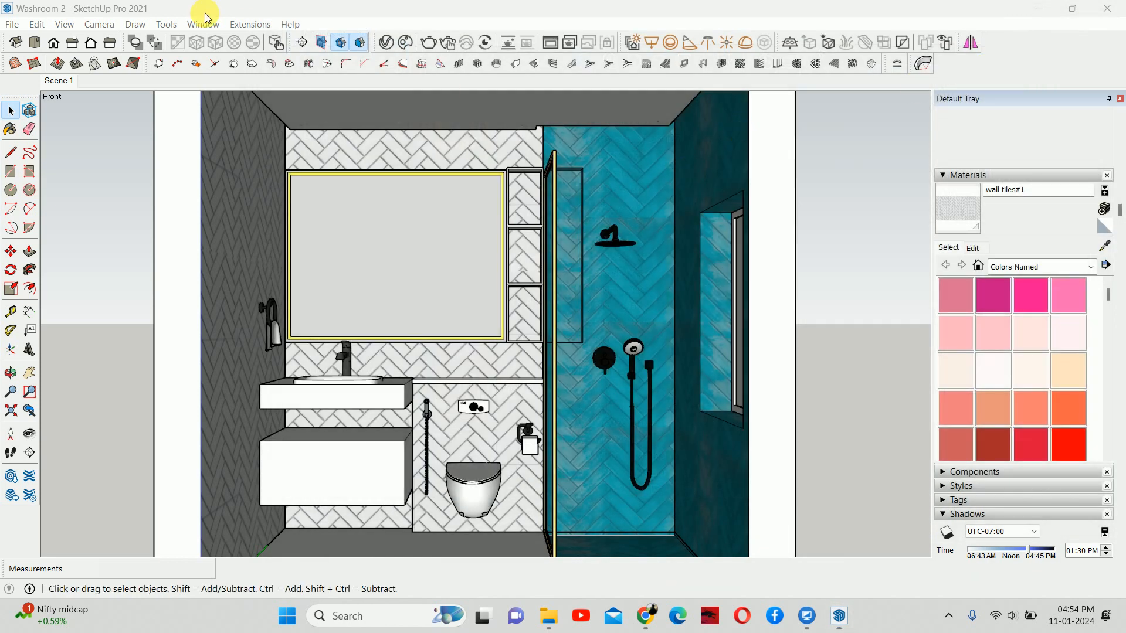
Render the washroom interactively to check the wall tiles, and stop and close the render.
left_click(448, 44)
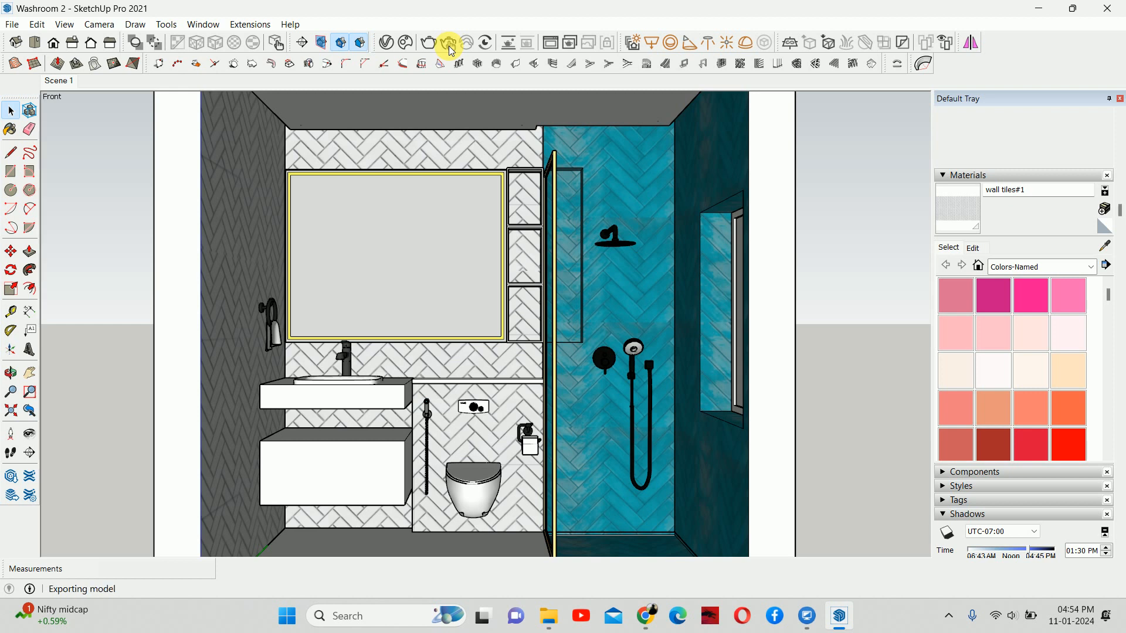
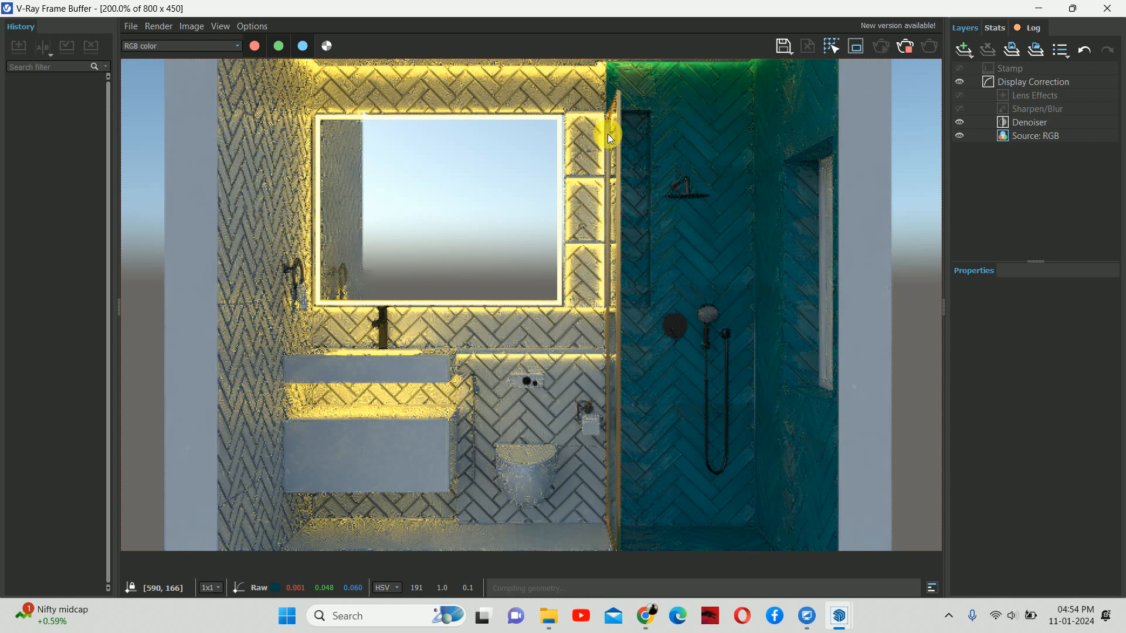
left_click(908, 49)
left_click(1108, 8)
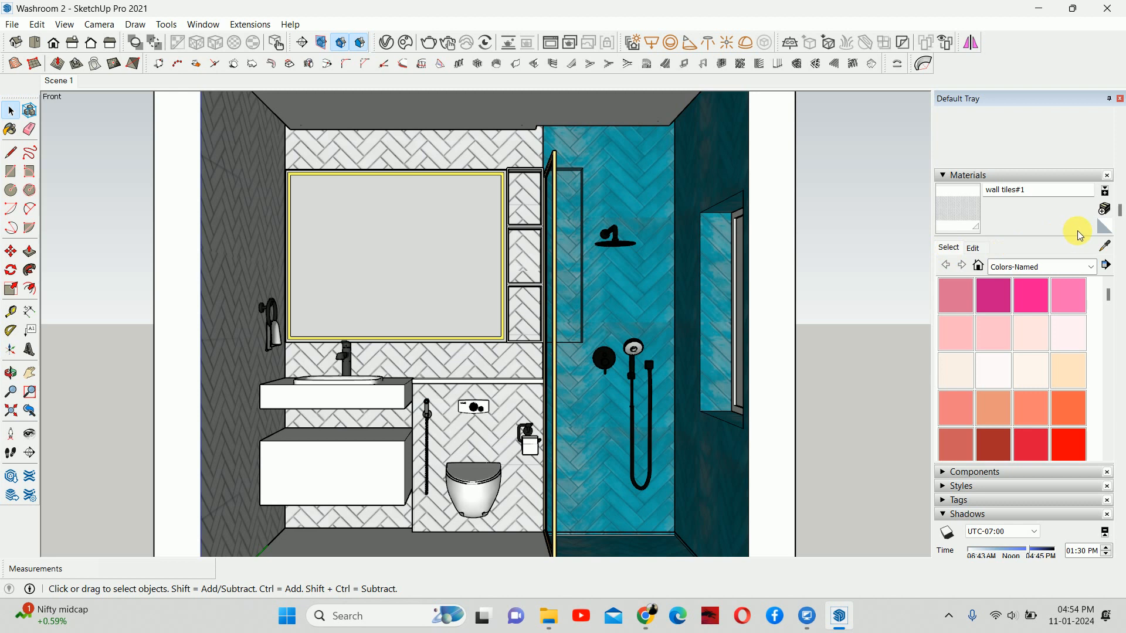
Sample the LED_5500k material from the yellow strip around the mirror.
left_click(1108, 248)
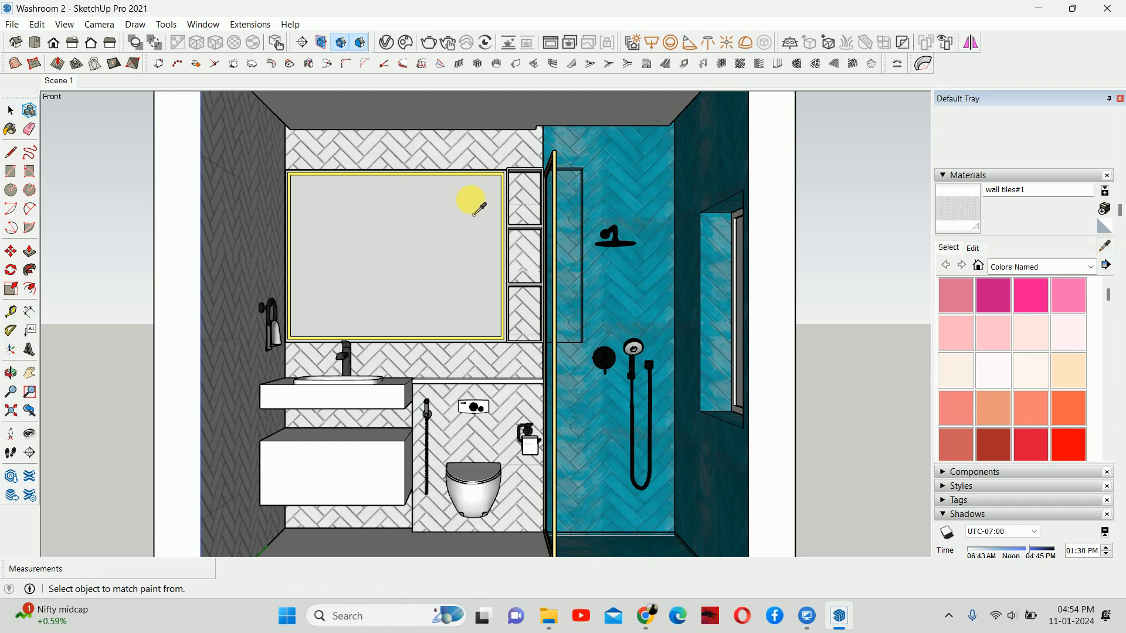
left_click(486, 186)
scroll(486, 182, "up", 3)
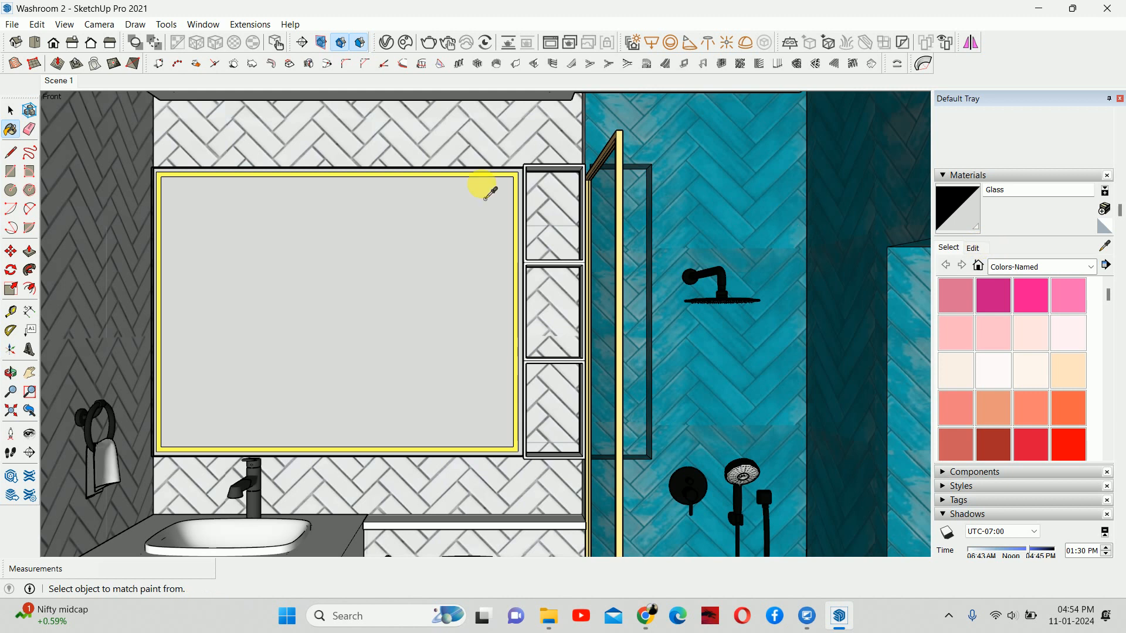
key("alt")
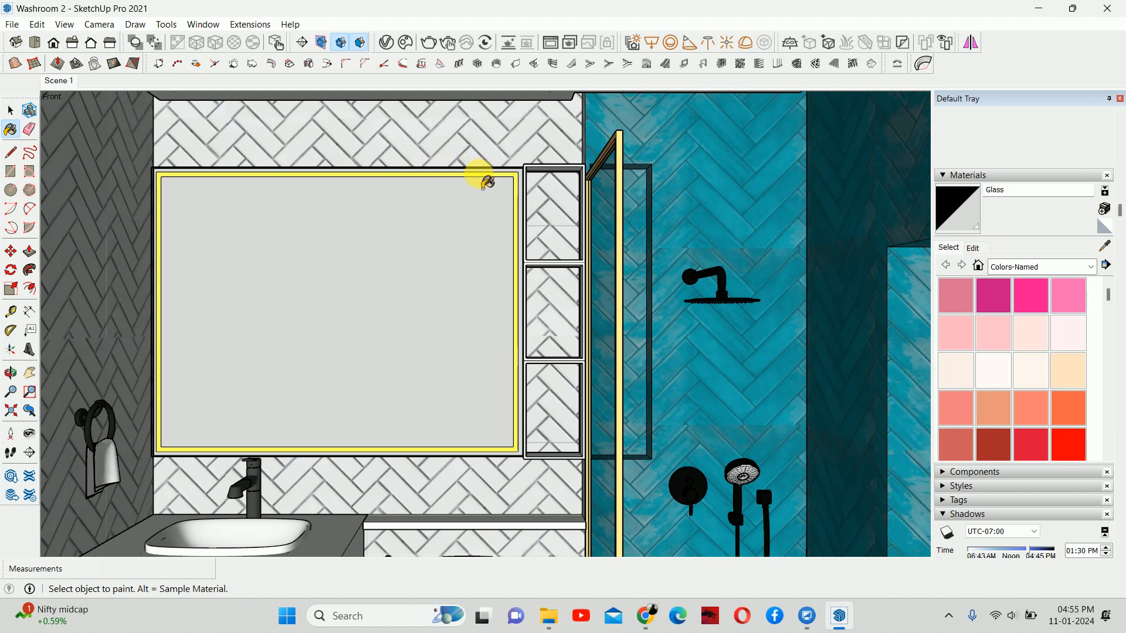
scroll(487, 186, "up", 4)
left_click(487, 186, "alt")
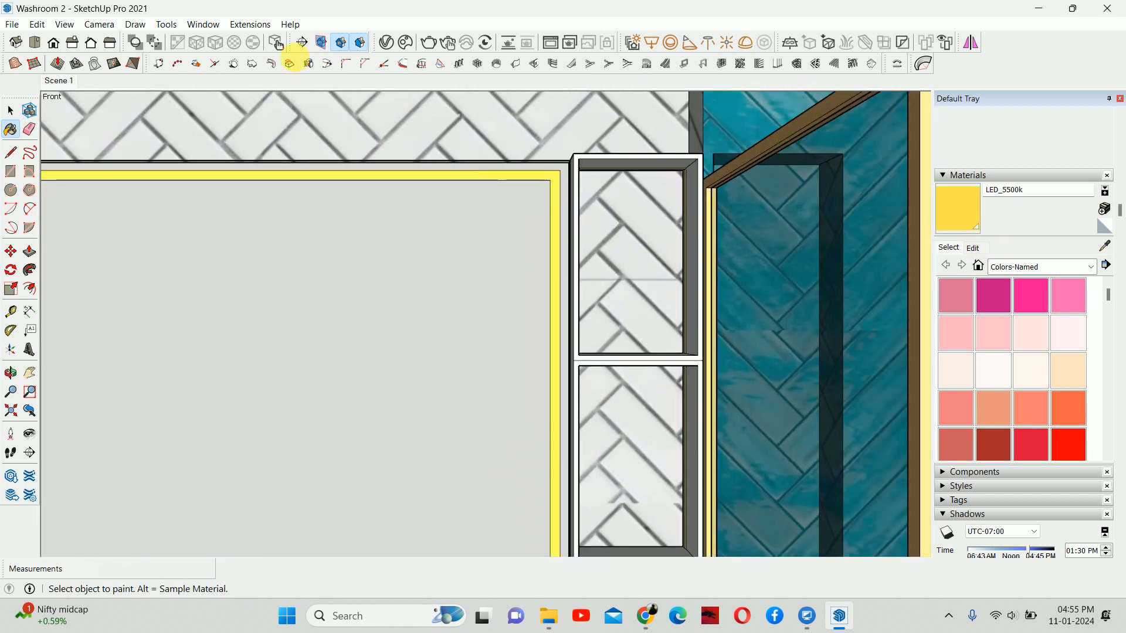
Set the LED_5500k emissive intensity to 5 and its colour to a paler yellow, about R 1, G 0.923, B 0.558.
left_click(386, 42)
left_click(920, 295)
type("5")
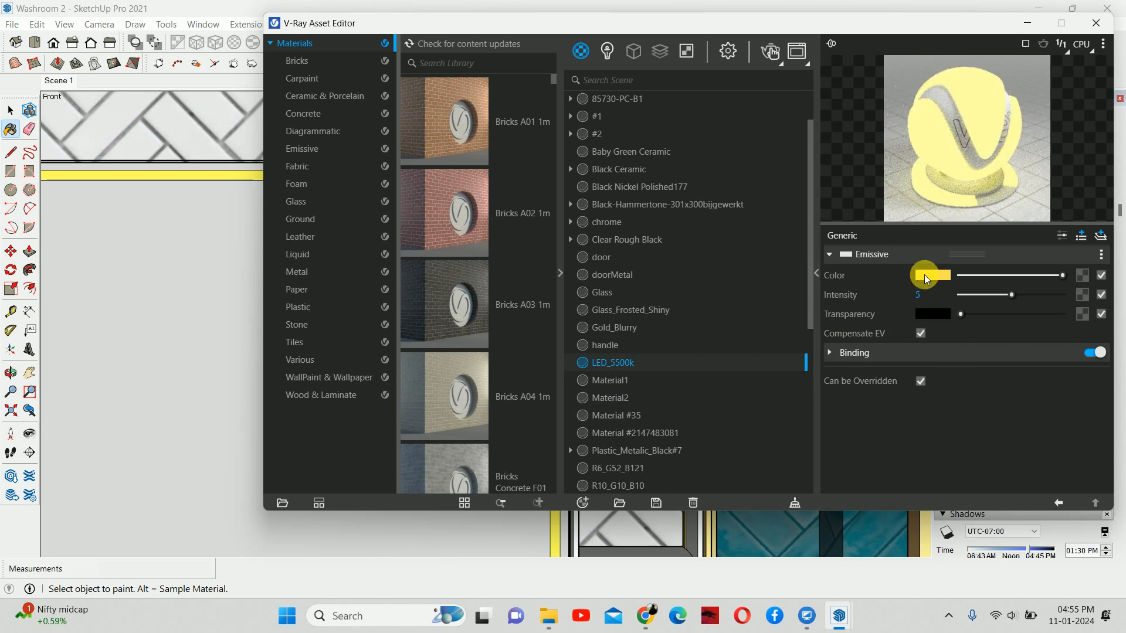
left_click(924, 275)
left_click(412, 192)
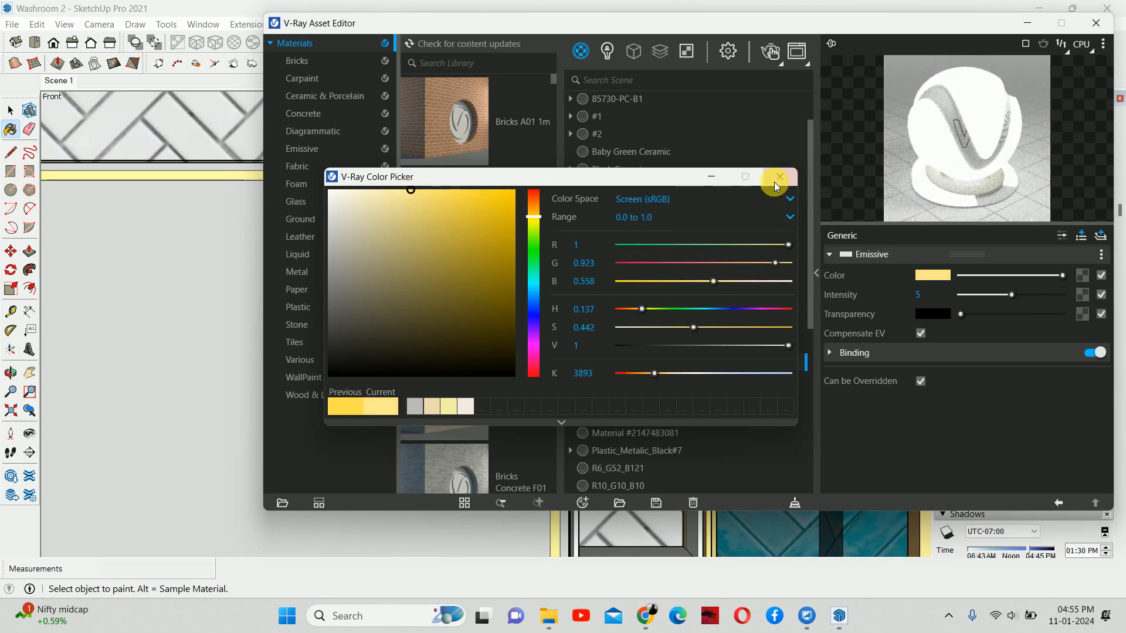
left_click(780, 176)
left_click(1096, 23)
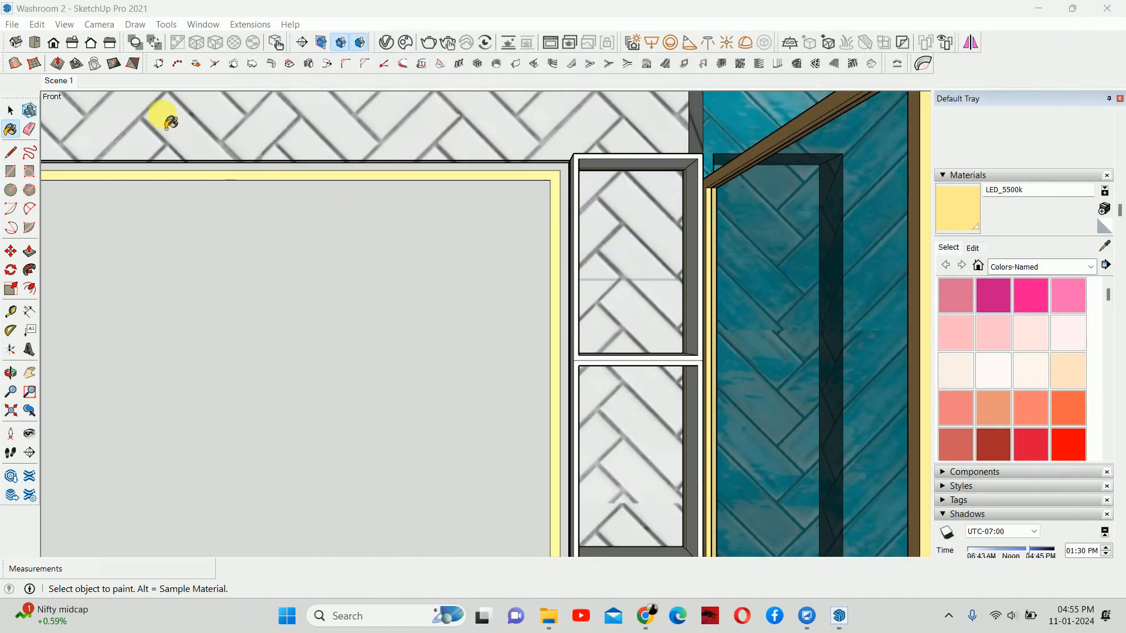
Restore the Scene 1 view and hide the door in front of the washroom interior.
left_click(56, 80)
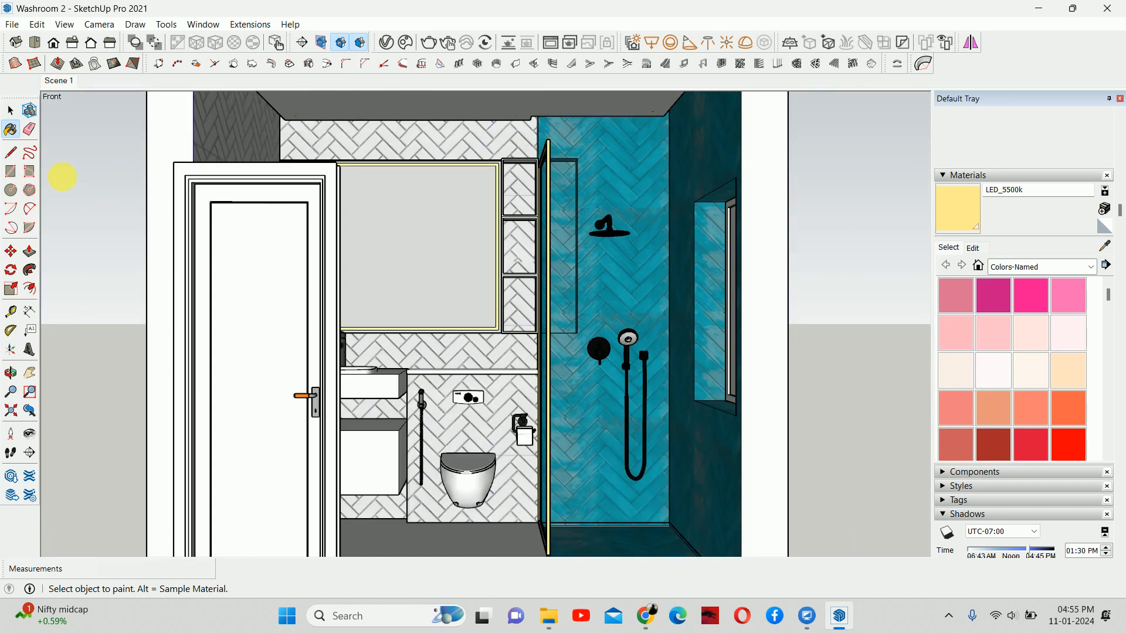
left_click(11, 113)
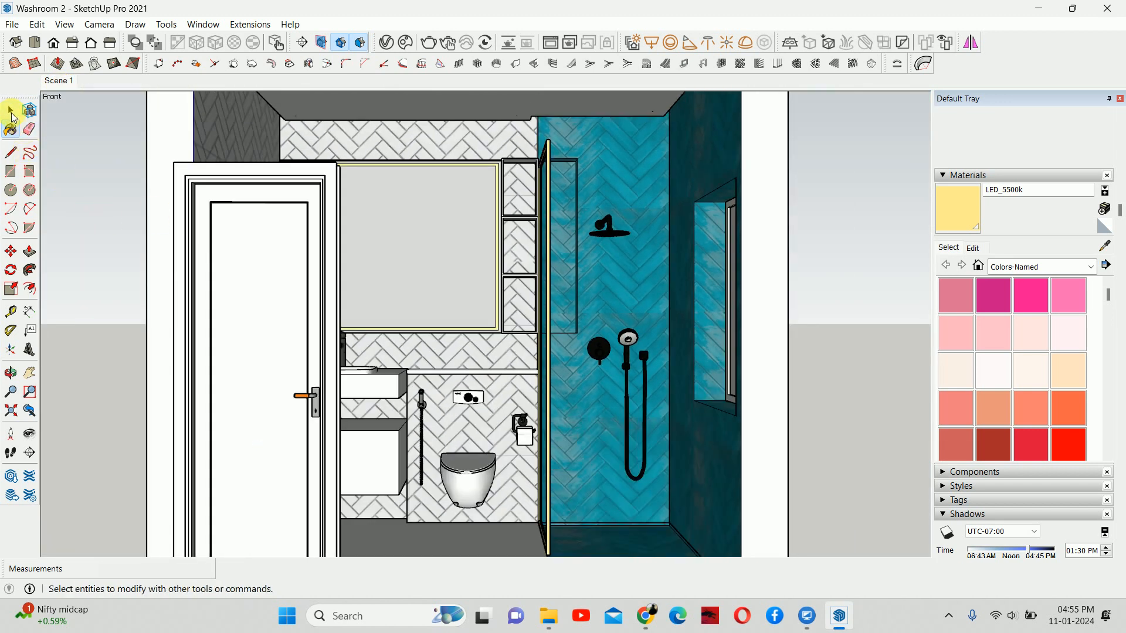
right_click(296, 265)
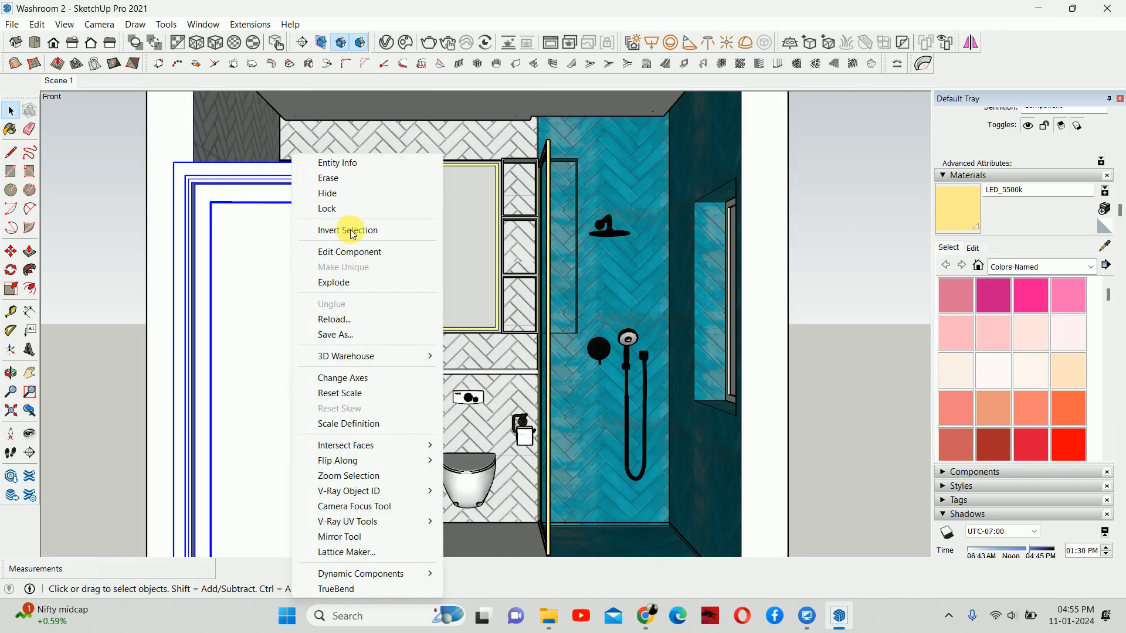
left_click(344, 189)
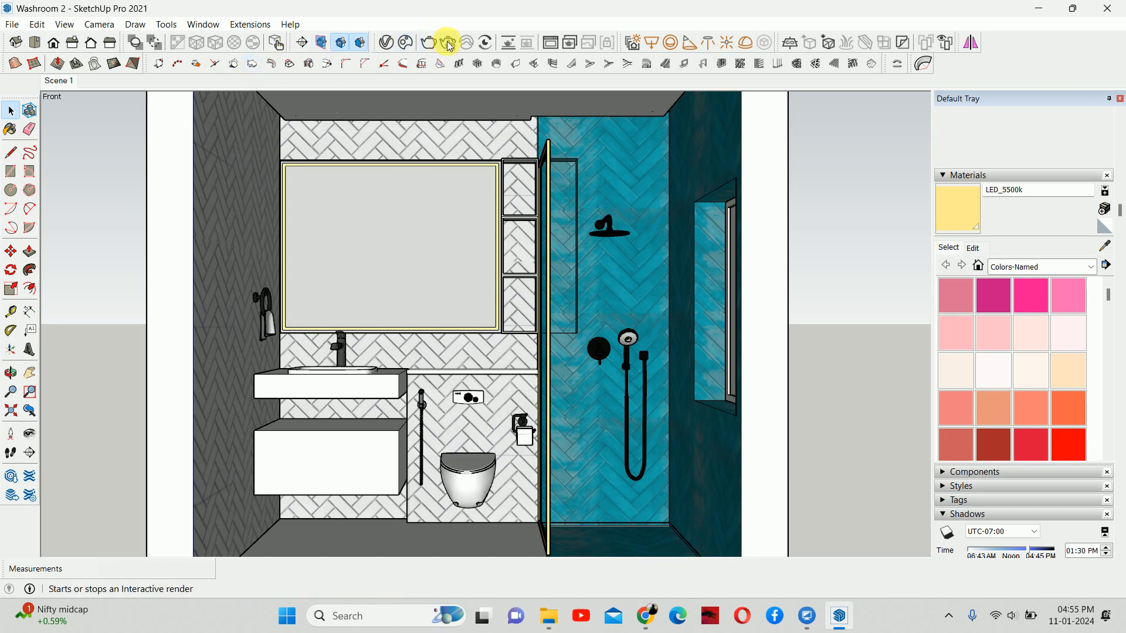
Render the Scene 1 view interactively to check the paler LED light, and stop and close the render.
left_click(447, 42)
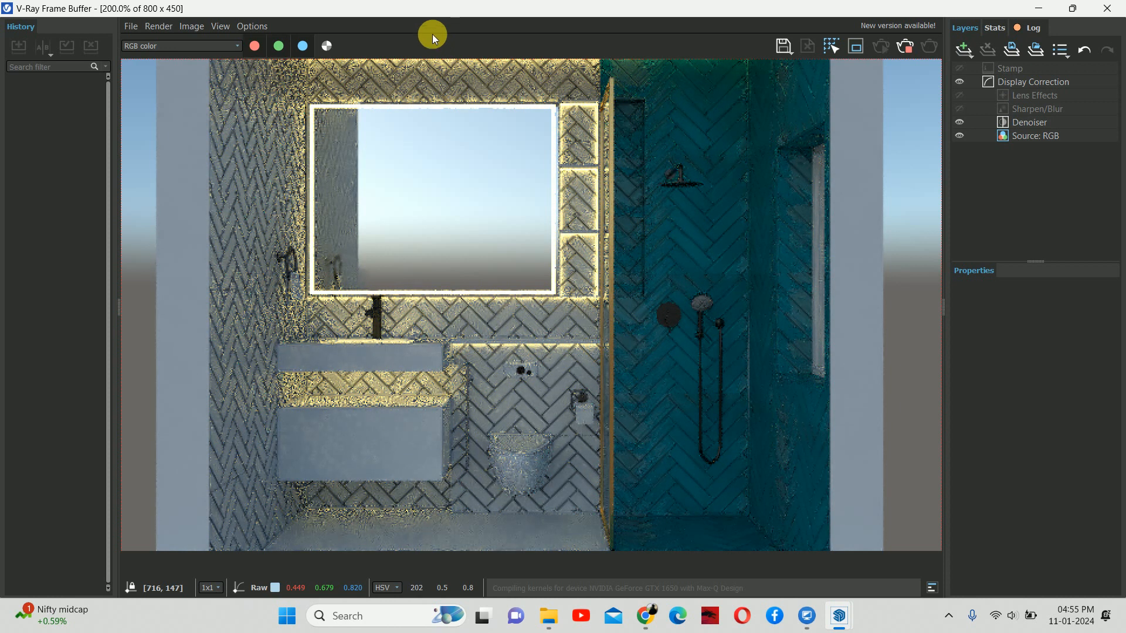
left_click(906, 48)
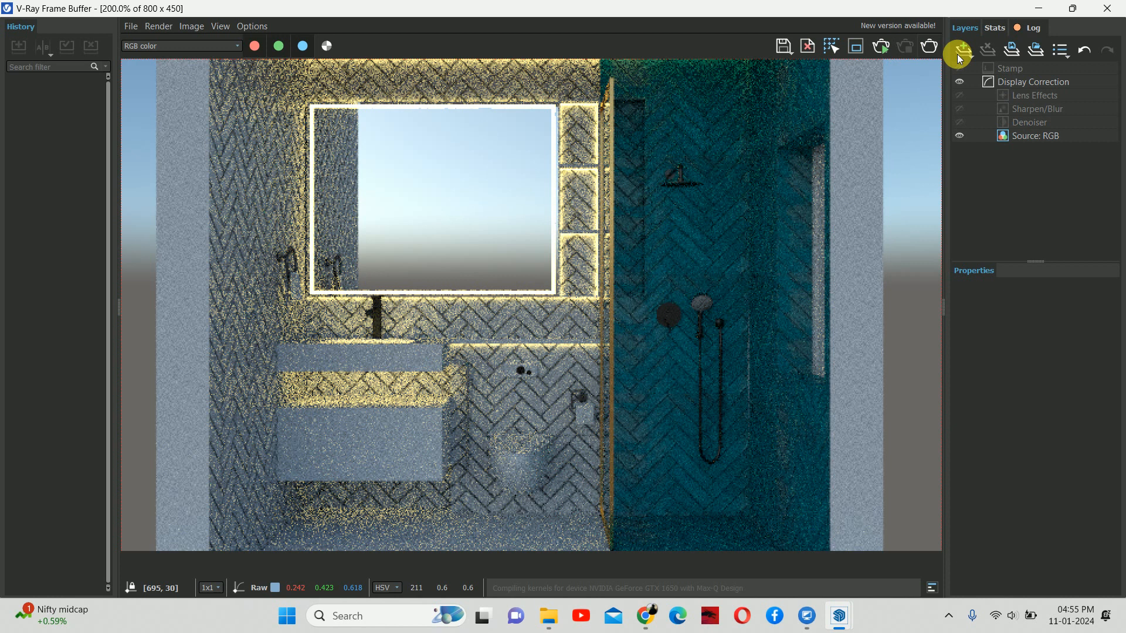
left_click(1107, 8)
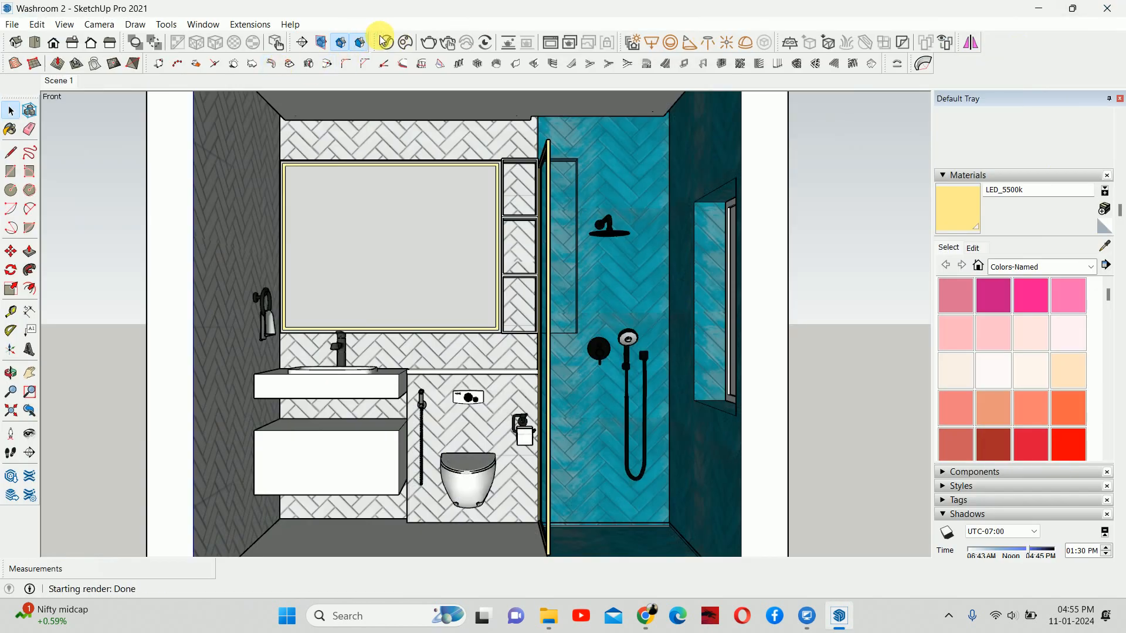
Set the emissive intensity of the LED_5500k material to 2.5.
left_click(386, 38)
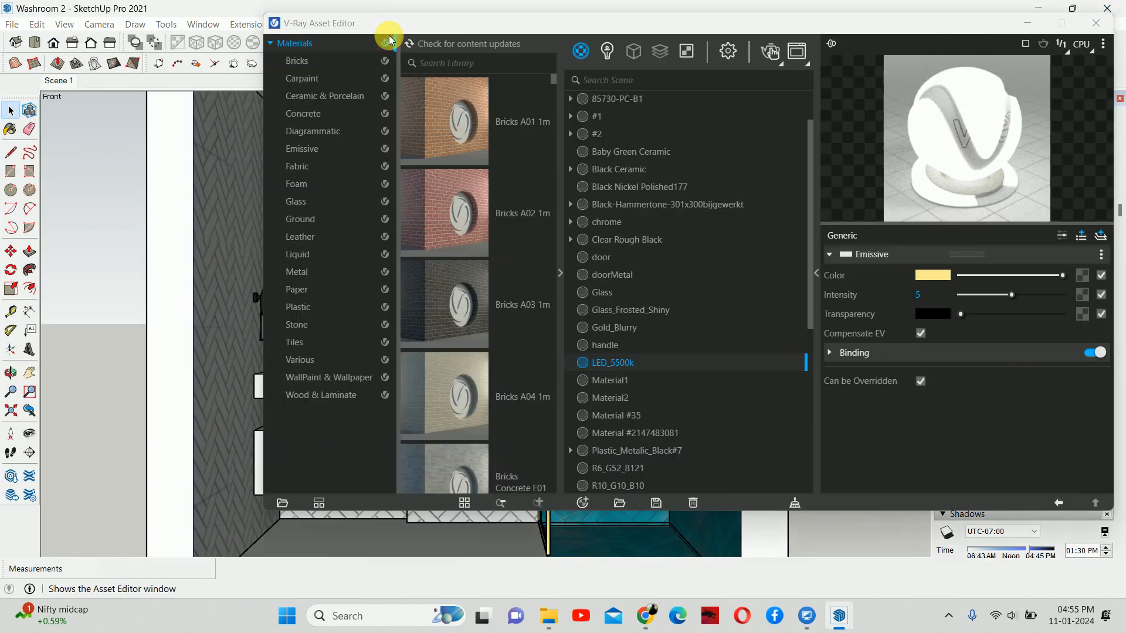
left_click(928, 296)
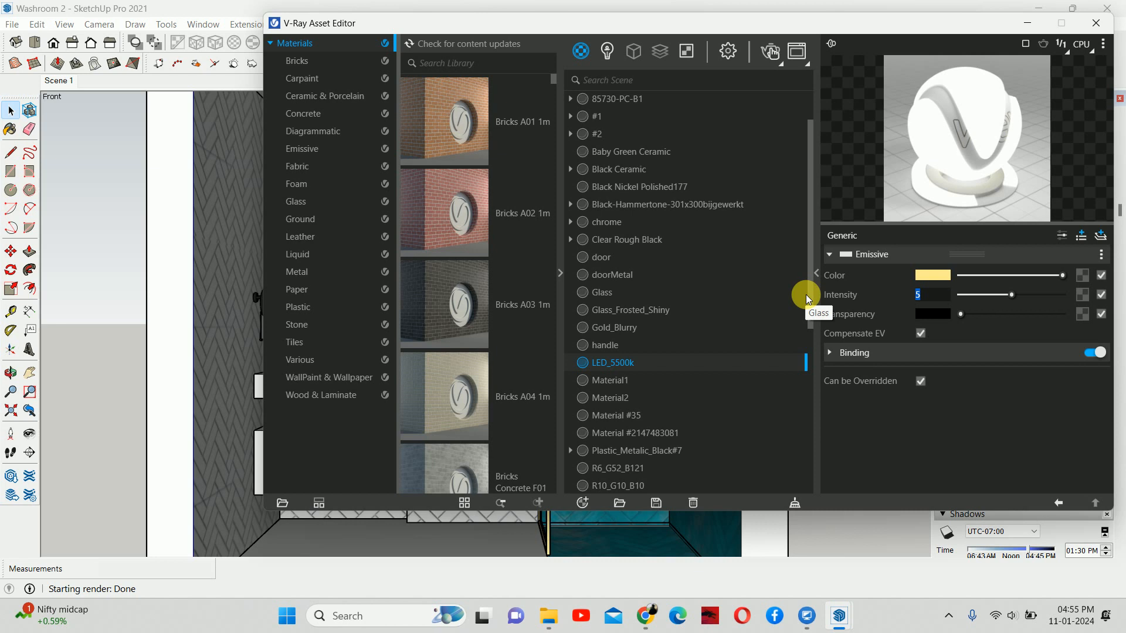
type("2.5")
key("Return")
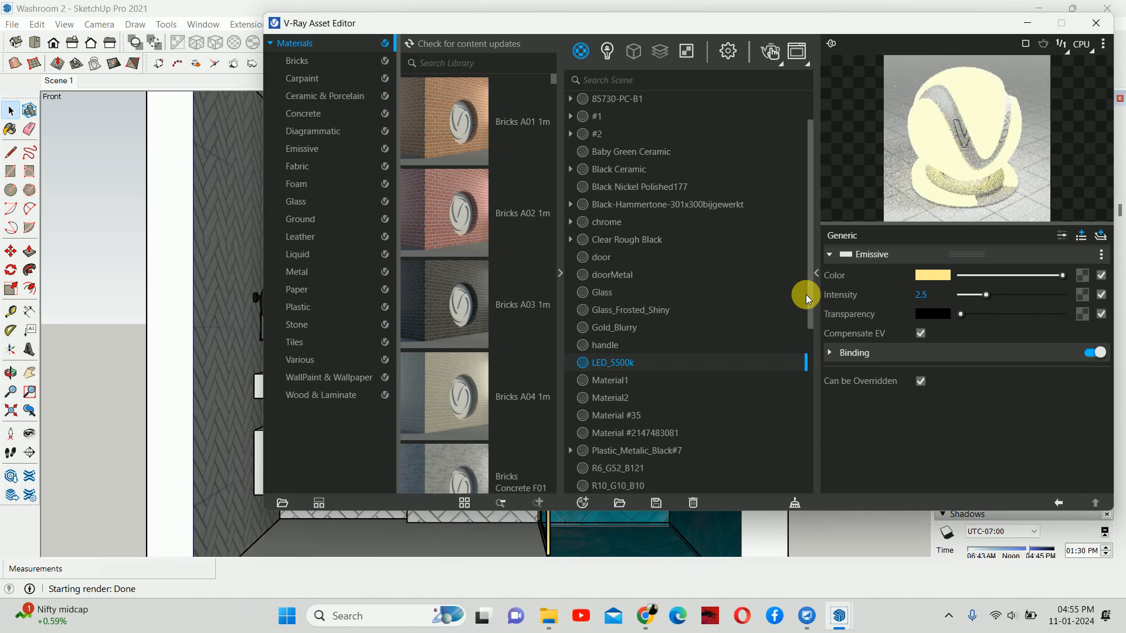
Run the interactive render until the denoised image clears, check the dimmer LED lighting, and stop and close it.
left_click(770, 51)
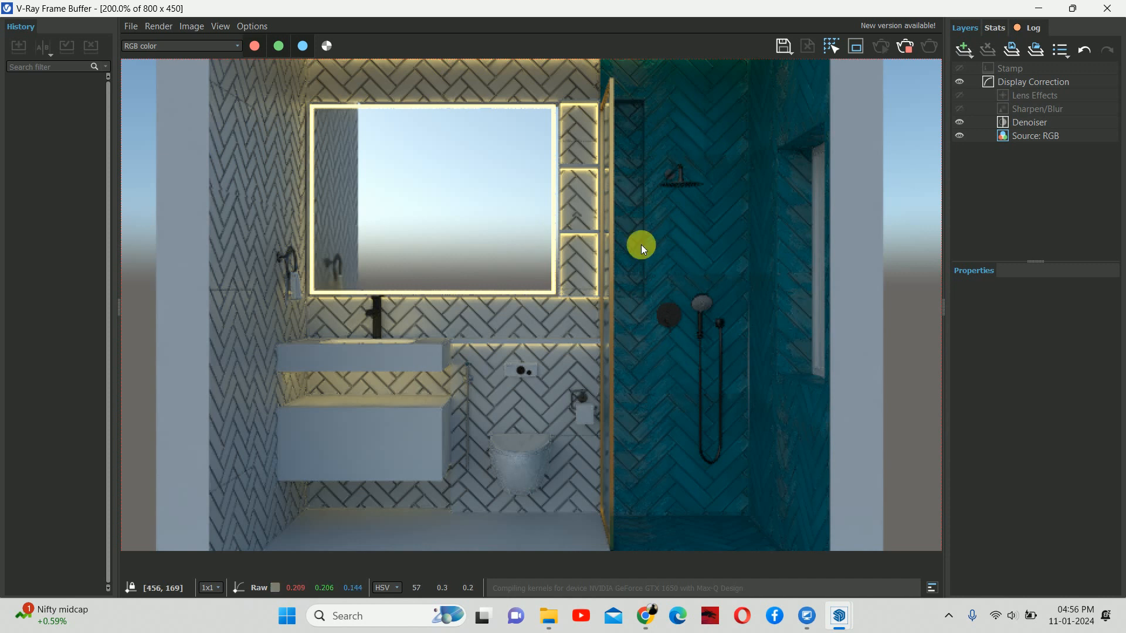
left_click(904, 46)
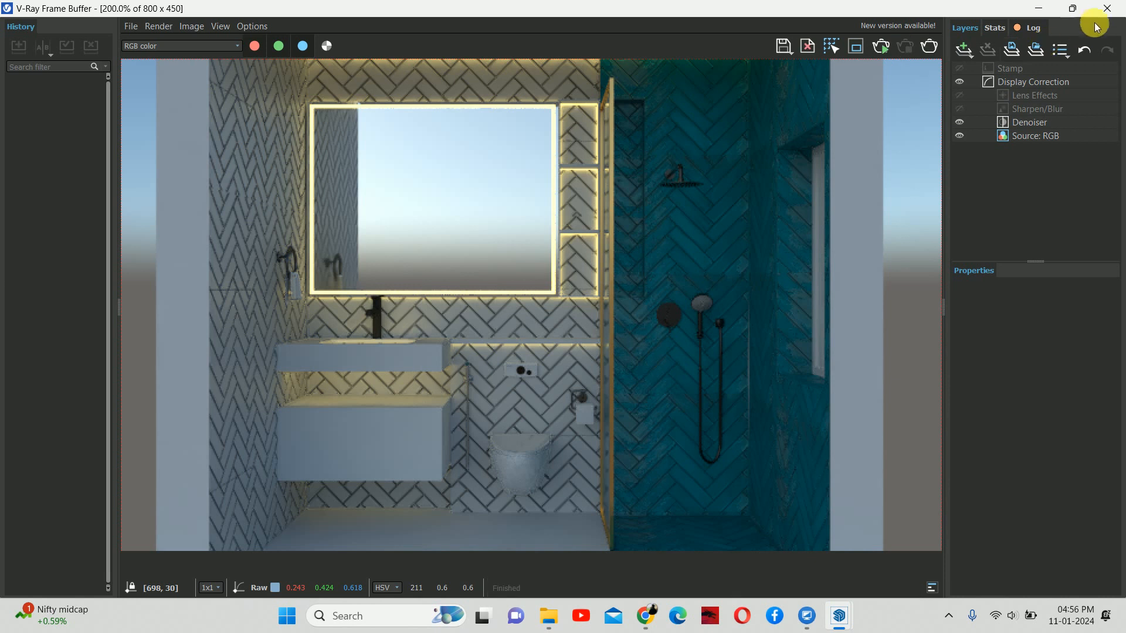
left_click(1107, 9)
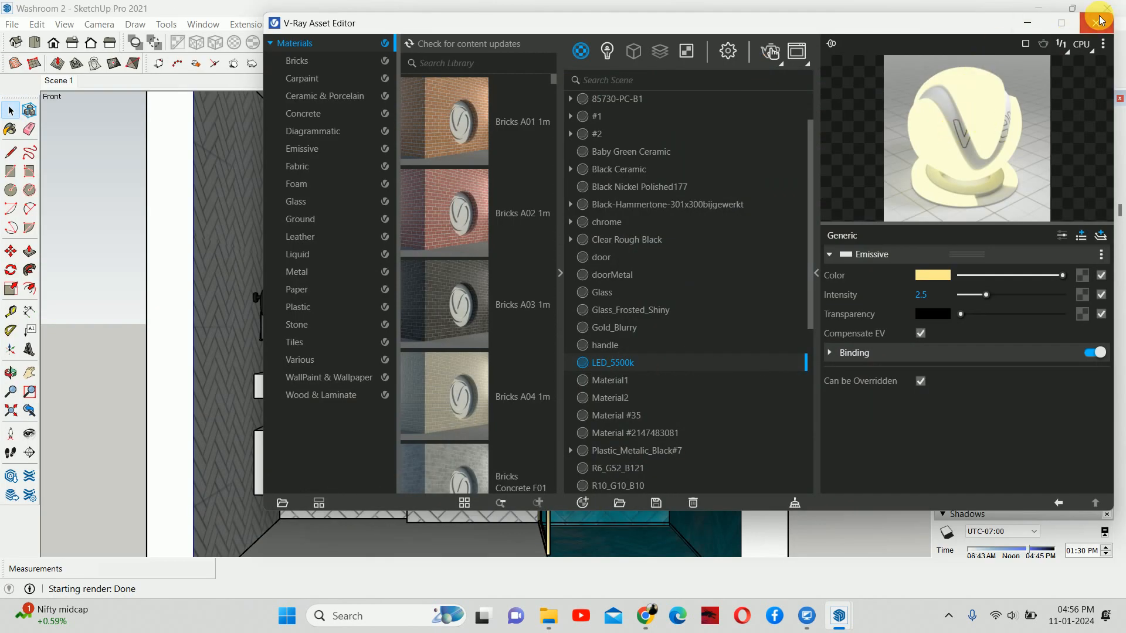
Close the V-Ray Asset Editor, switch to Pinterest in Chrome and search for "bathroom floor tiles".
left_click(1098, 21)
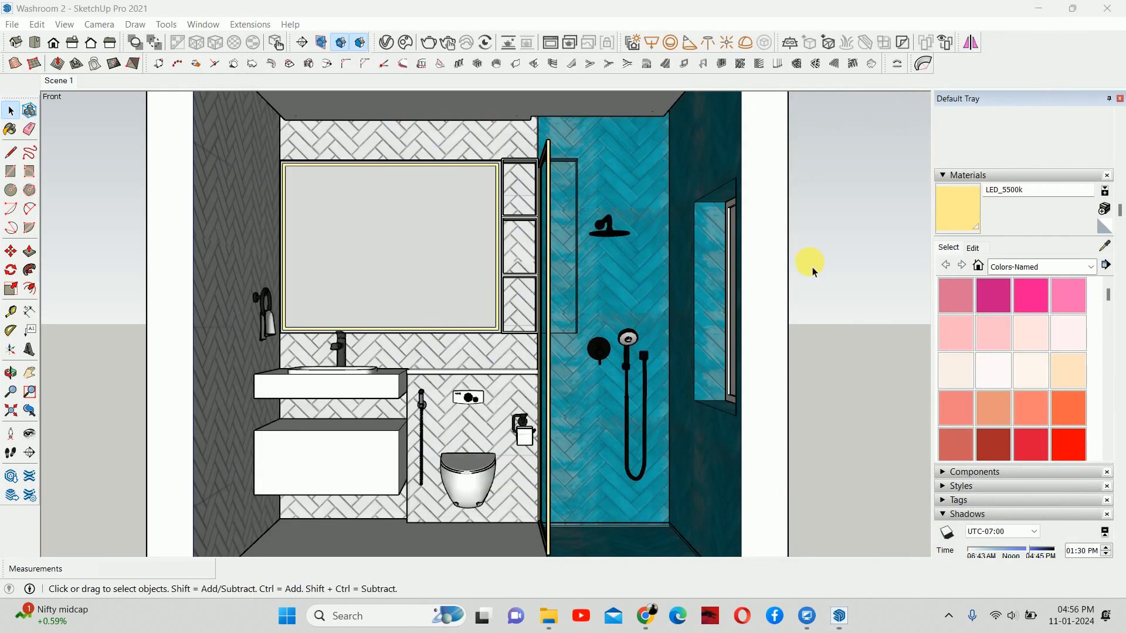
left_click(657, 620)
left_click(141, 16)
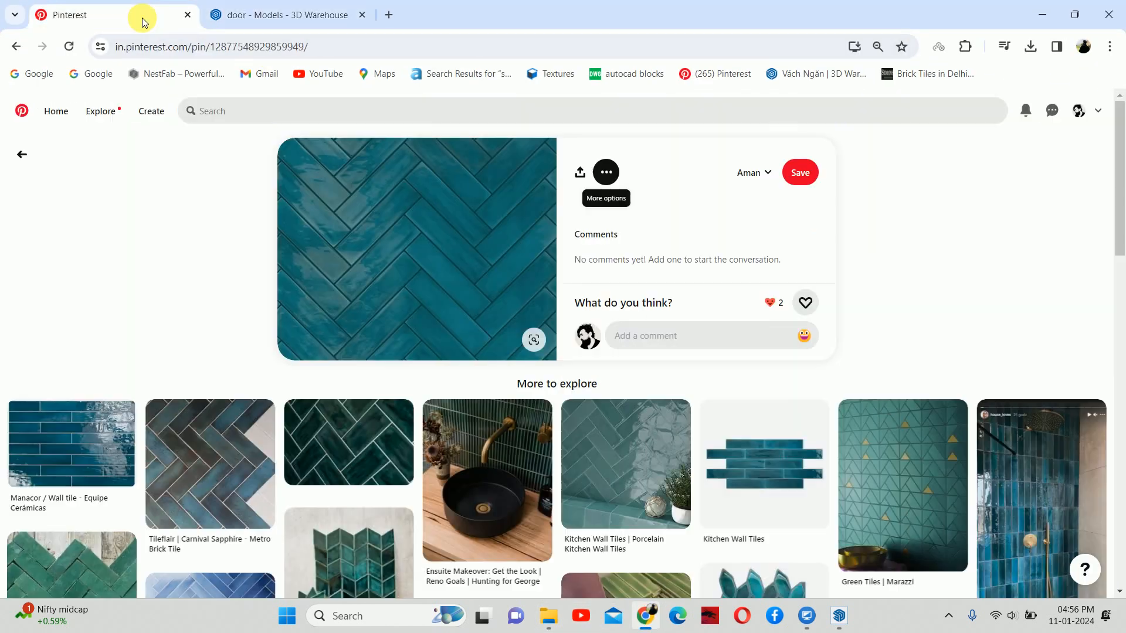
left_click(329, 122)
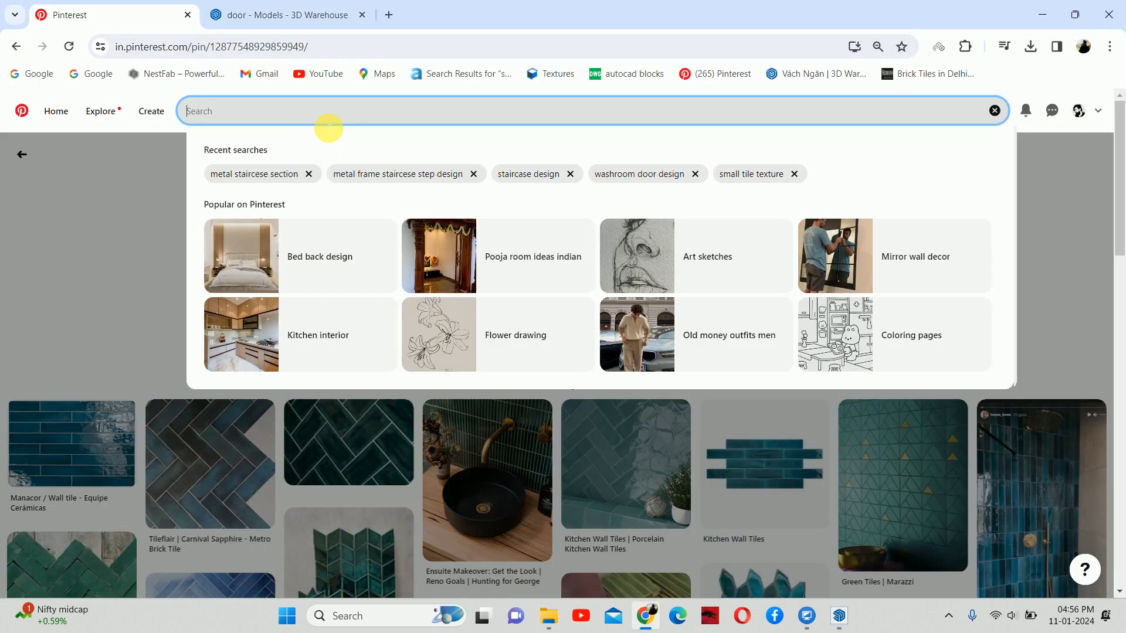
type("bathrooo")
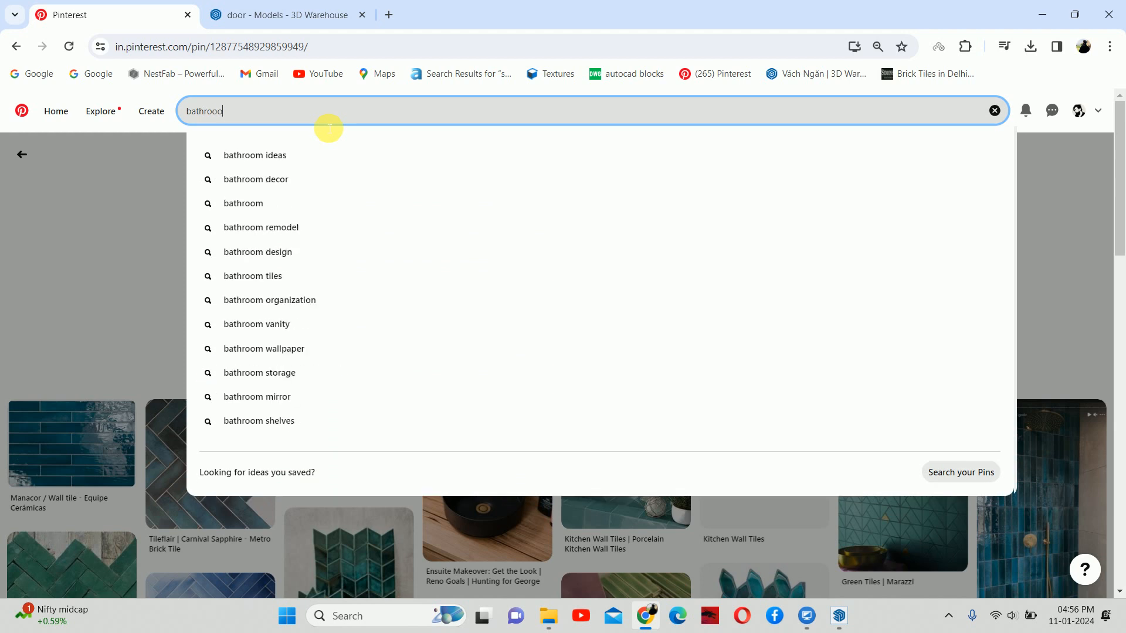
key("BackSpace")
type("m ")
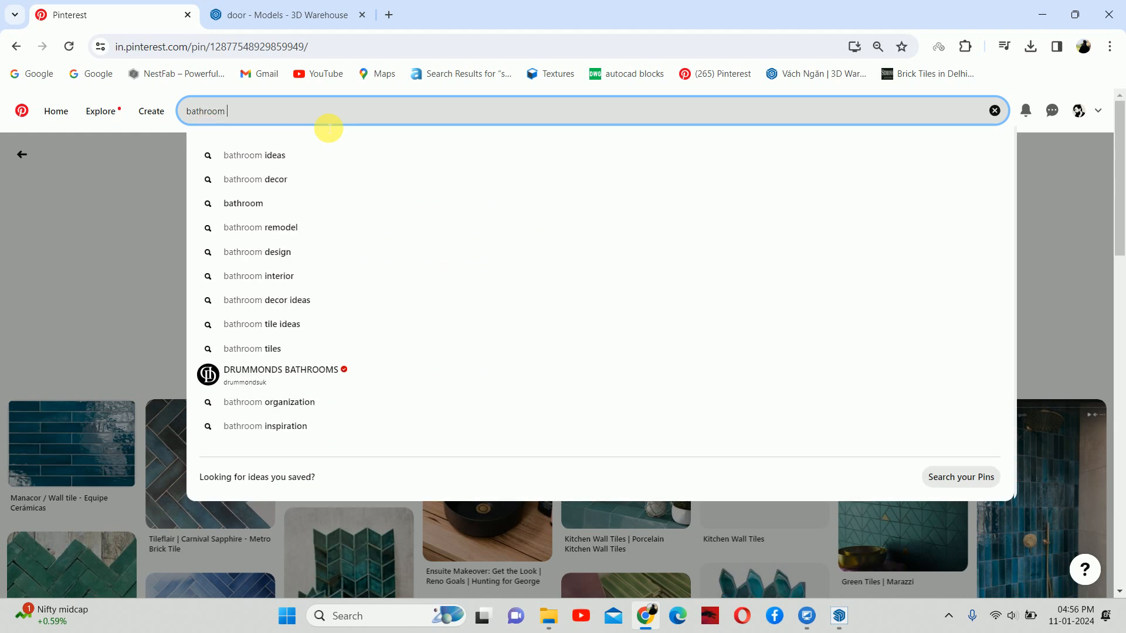
type("floor tiles")
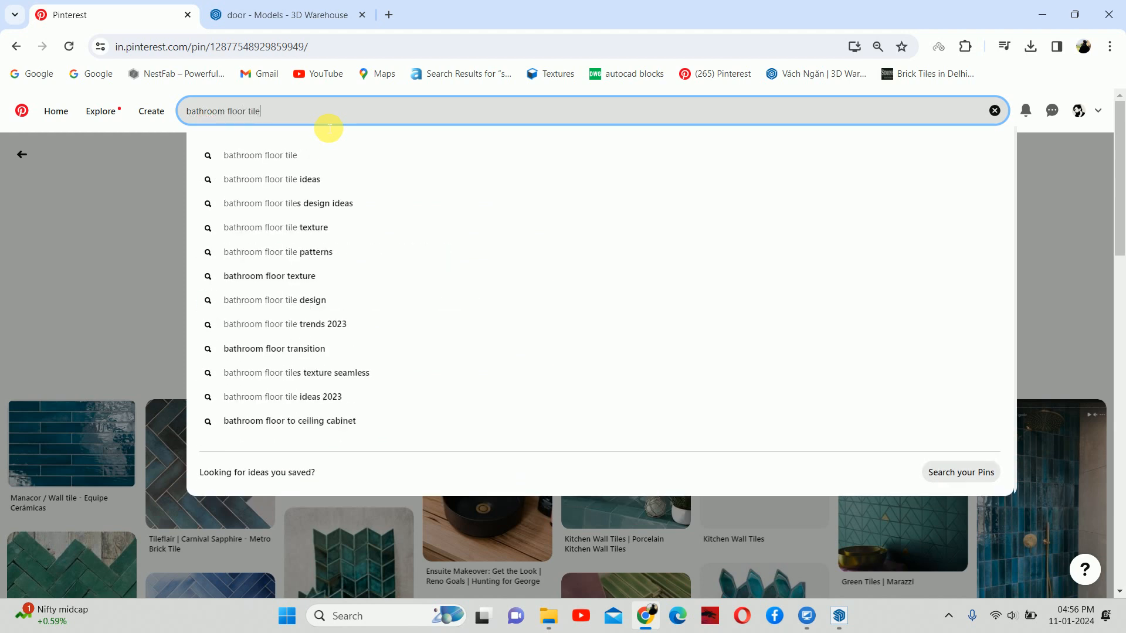
key("Return")
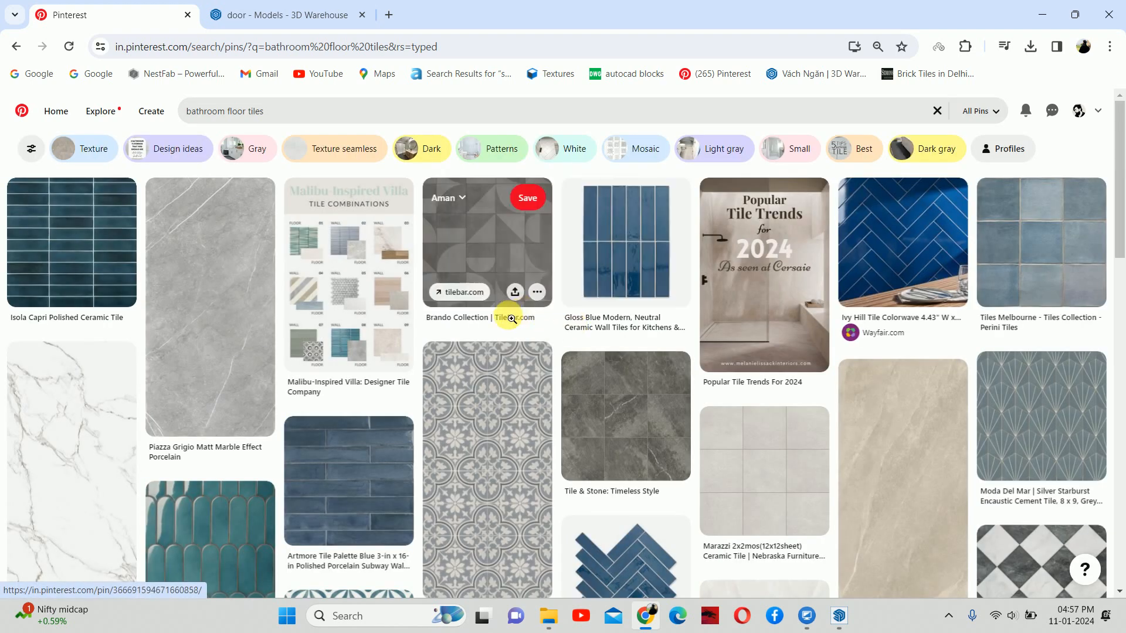
Open the Cushioned & Sheet Vinyl Flooring pin with the grey and white diamond tiles and download its image.
scroll(511, 318, "down", 4)
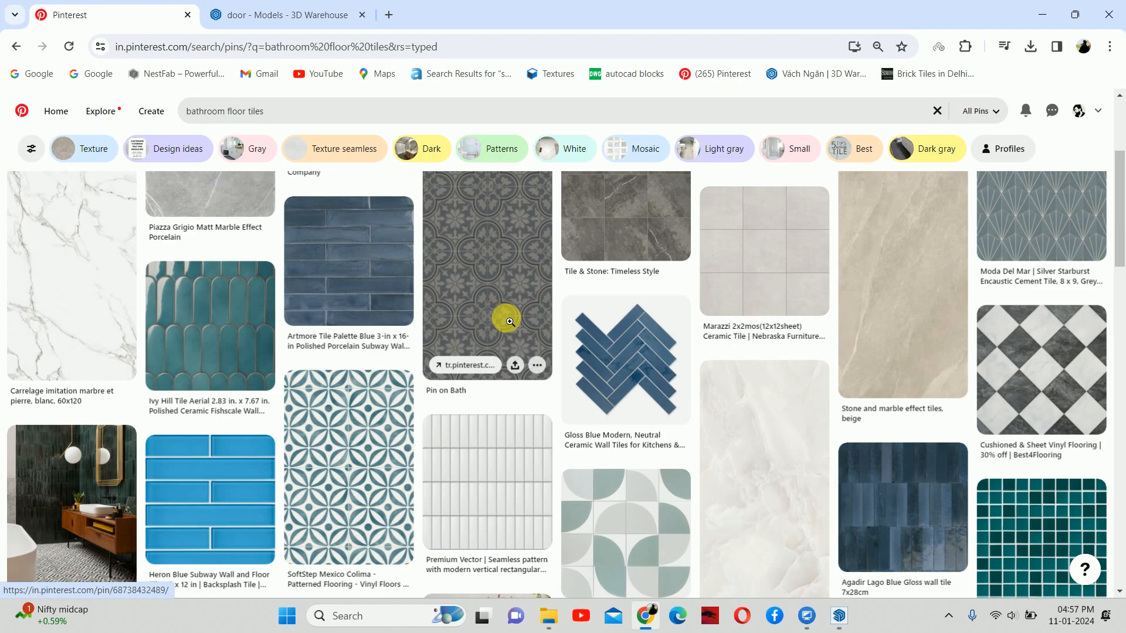
scroll(510, 322, "down", 1)
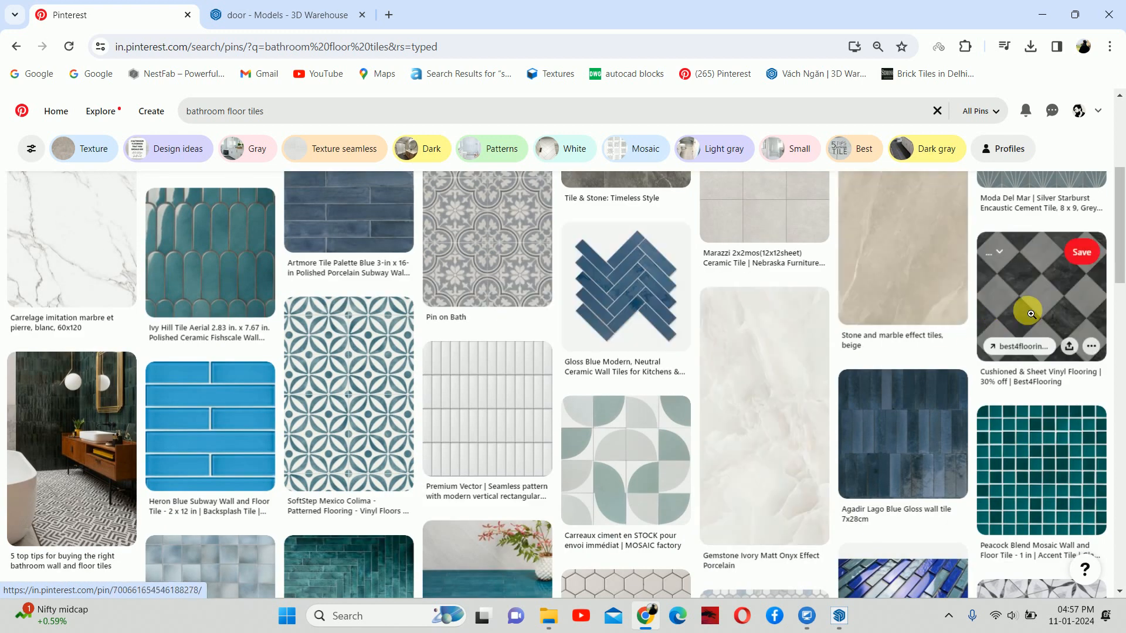
left_click(1019, 312)
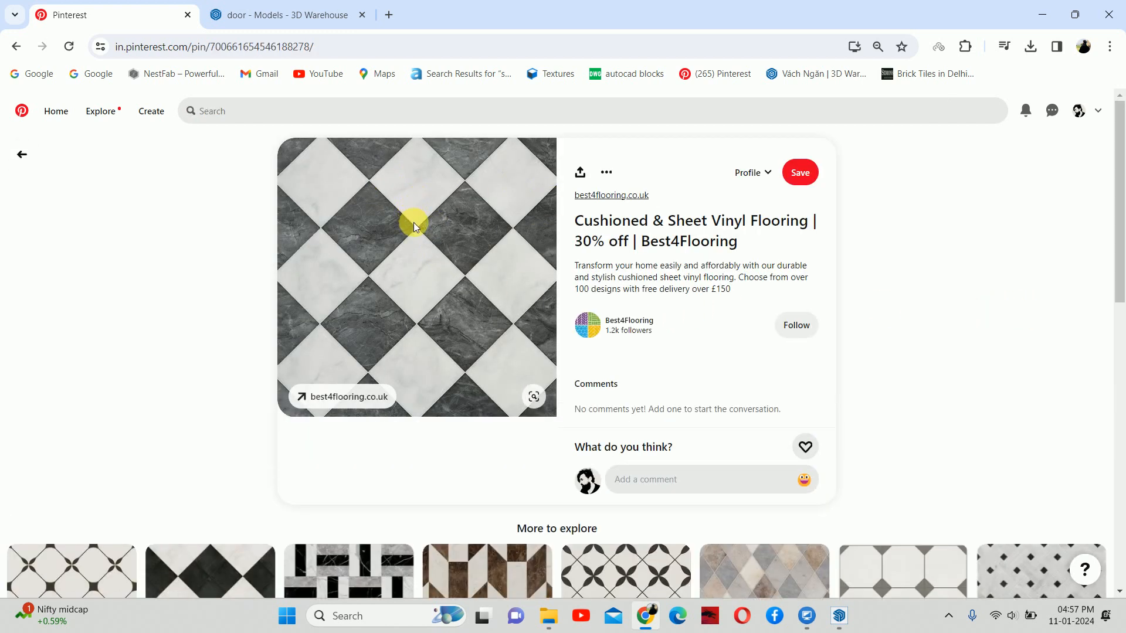
scroll(398, 249, "down", 3)
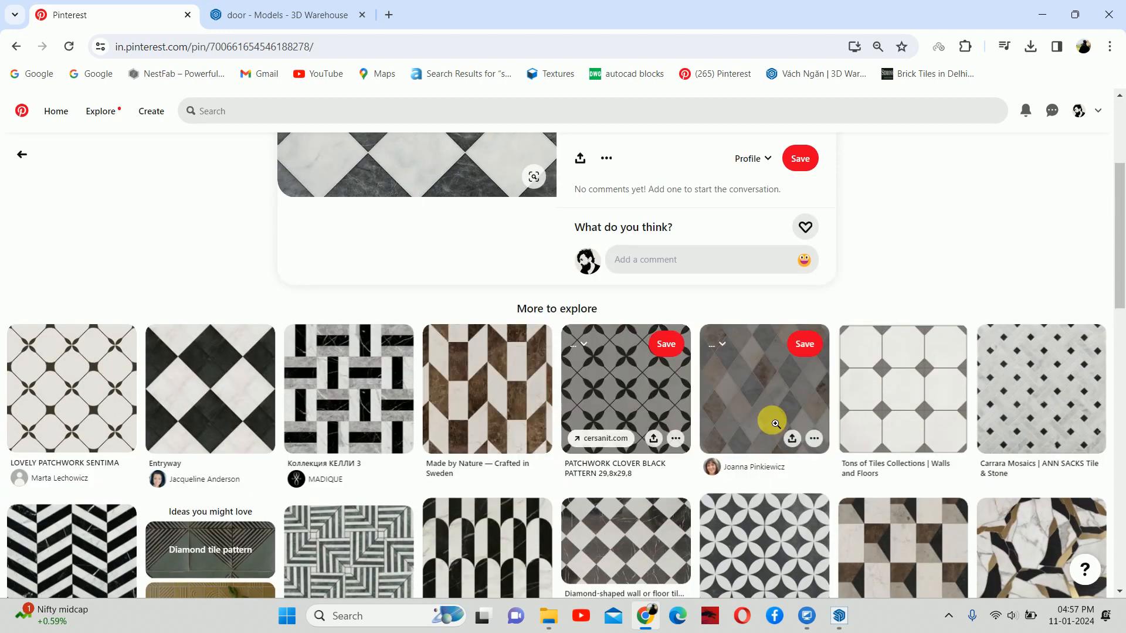
scroll(772, 420, "down", 1)
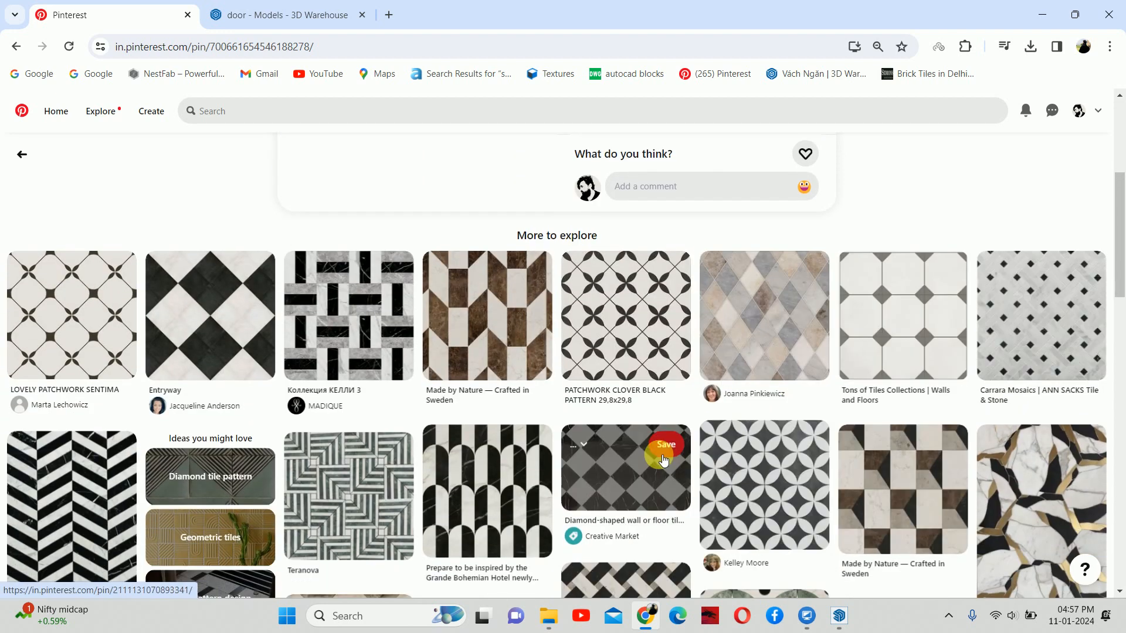
scroll(663, 457, "down", 2)
left_click(425, 404)
left_click(607, 172)
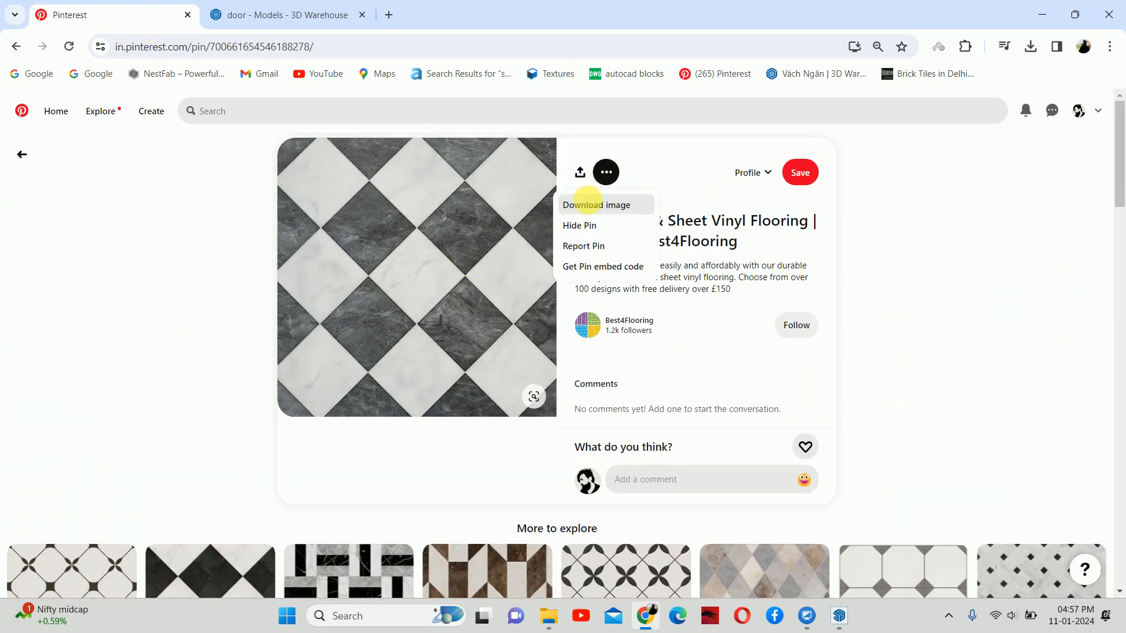
left_click(564, 207)
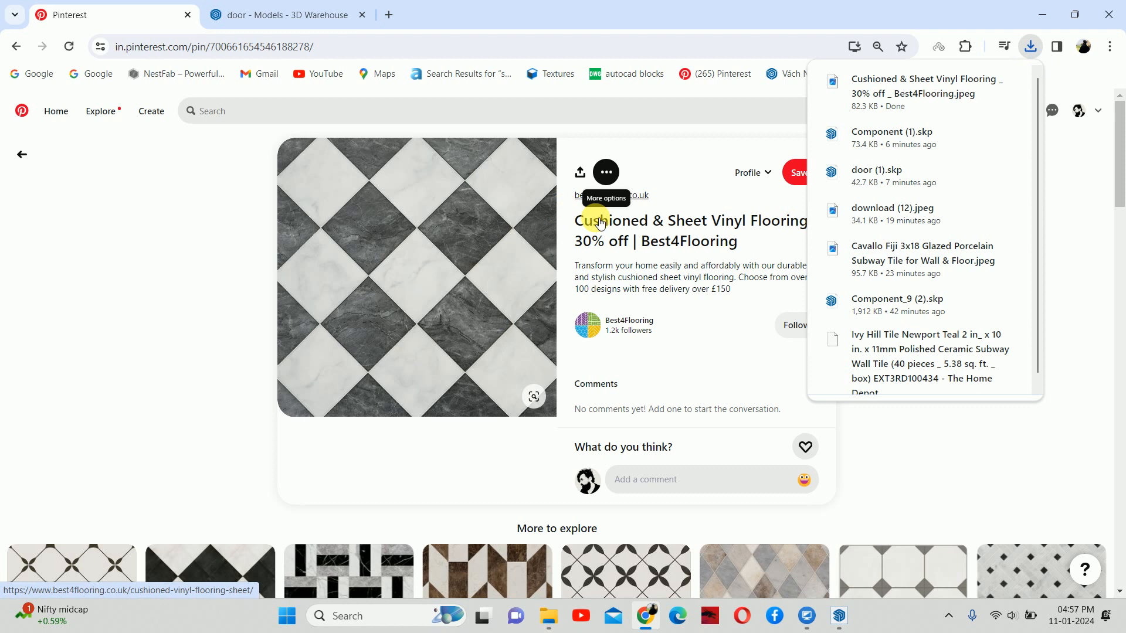
Switch back to SketchUp and duplicate the wall tiles#1 material in the V-Ray Asset Editor.
left_click(1046, 13)
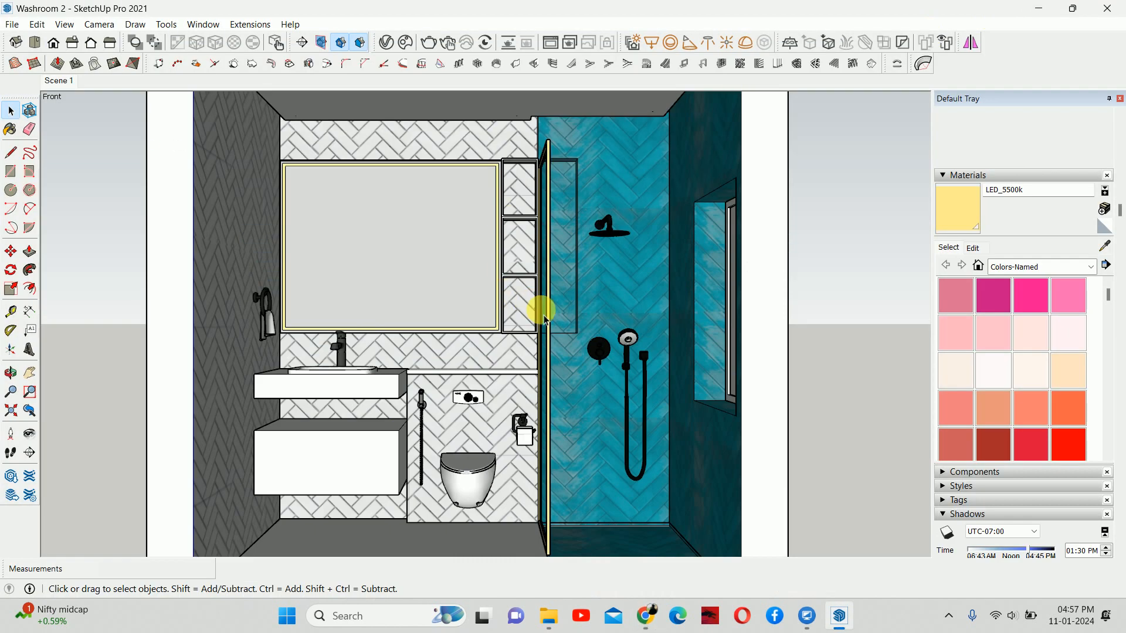
left_click(386, 42)
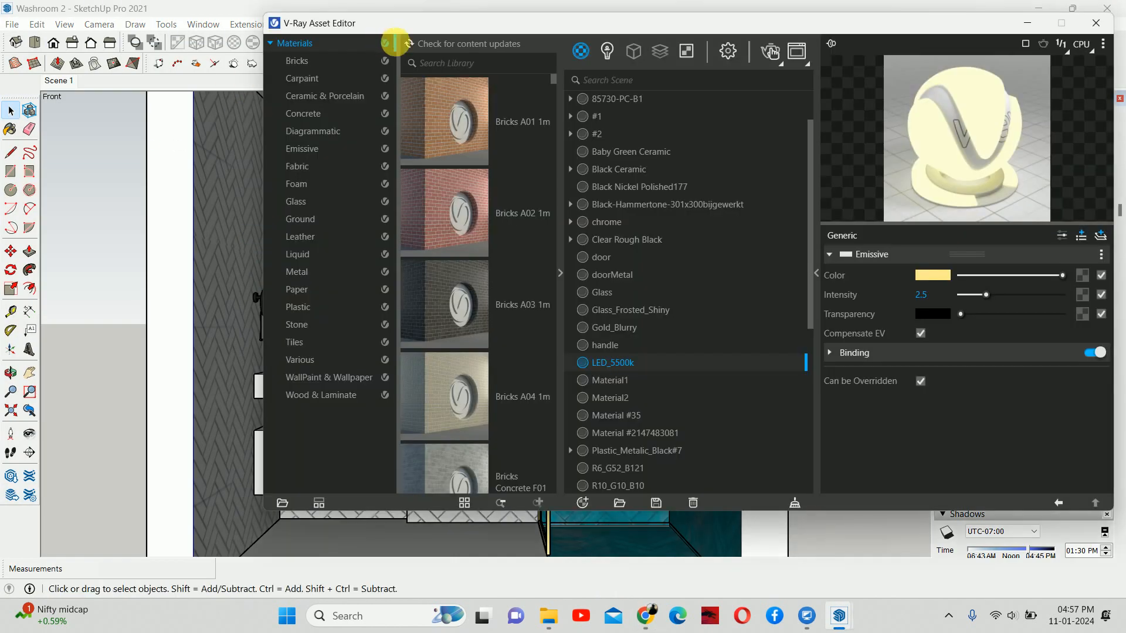
scroll(611, 357, "down", 6)
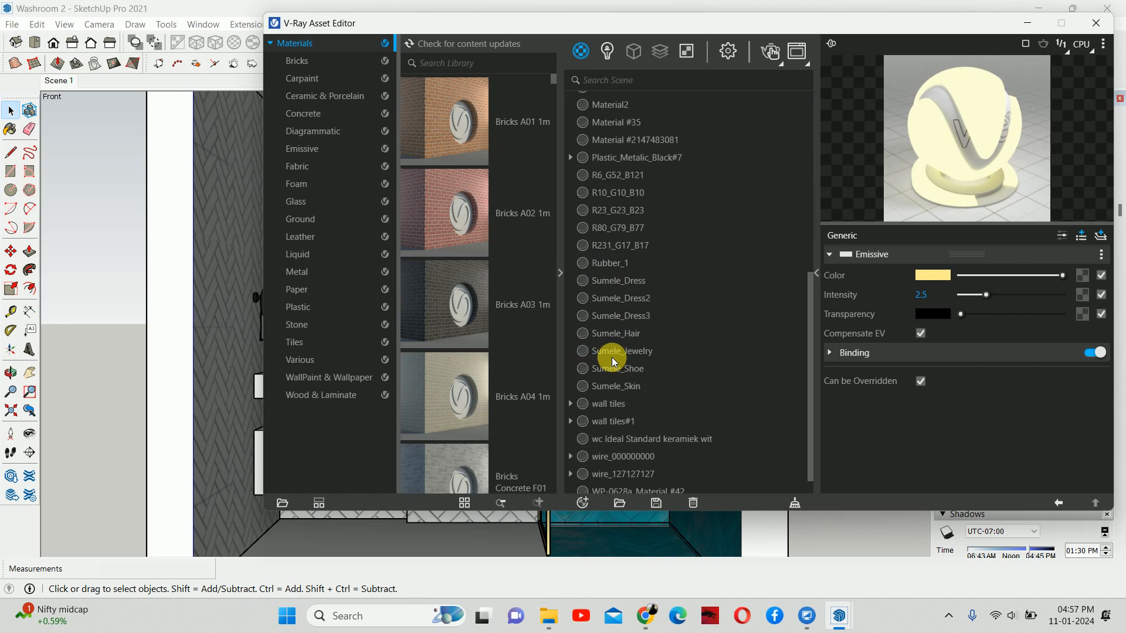
left_click(610, 397)
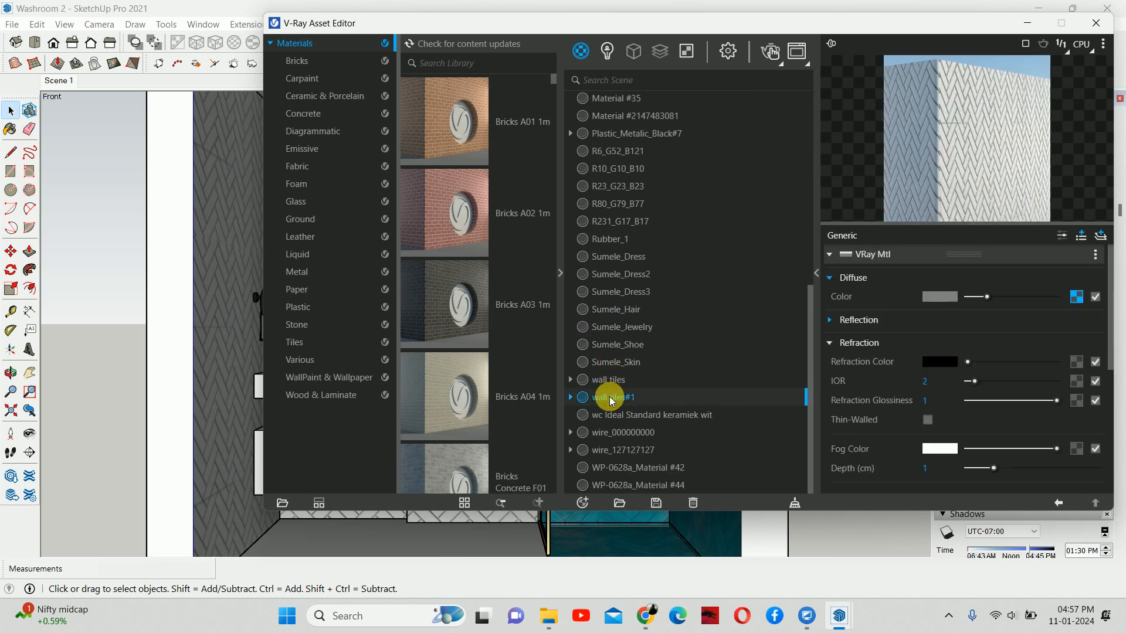
right_click(609, 397)
left_click(632, 331)
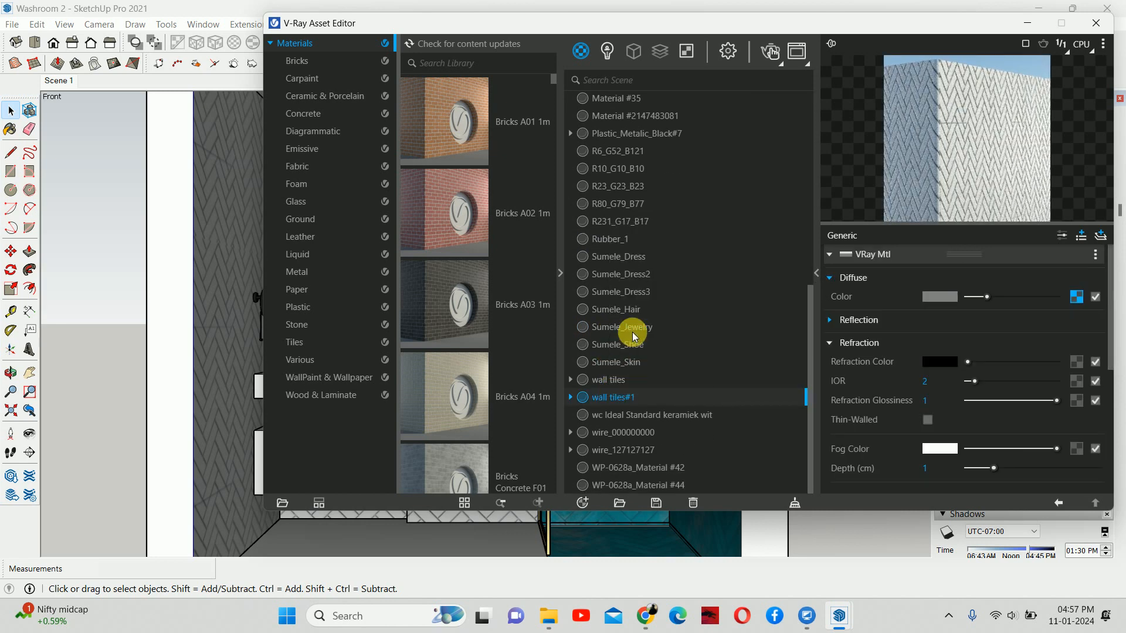
Replace the diffuse bitmap of the duplicated wall tile material with the downloaded Cushioned & Sheet Vinyl Flooring image.
left_click(618, 415)
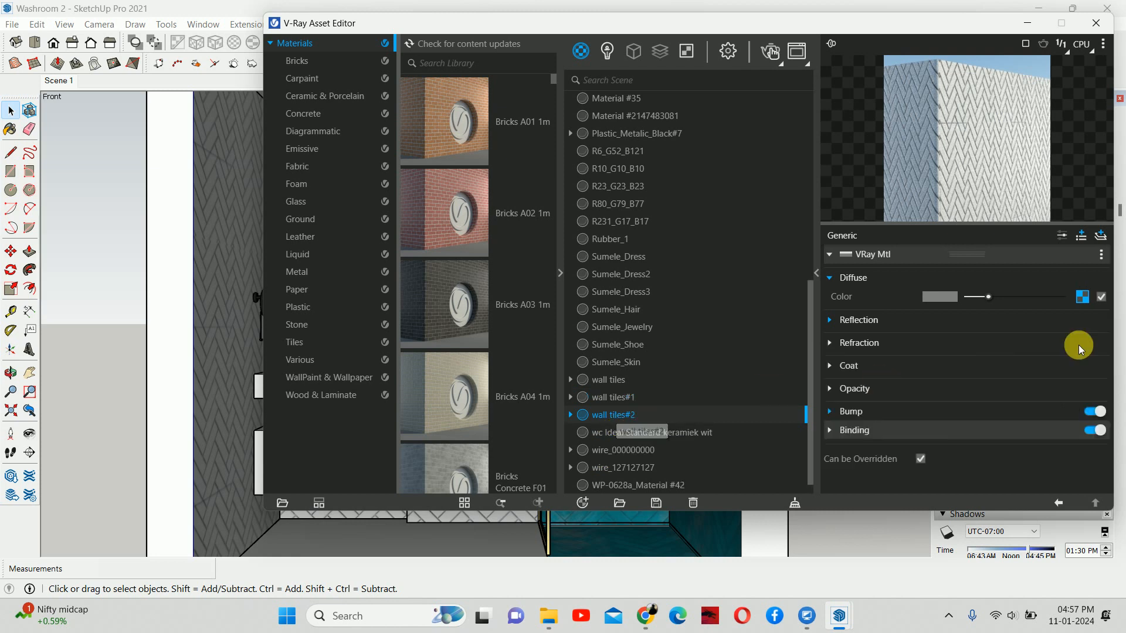
left_click(1094, 298)
left_click(1103, 275)
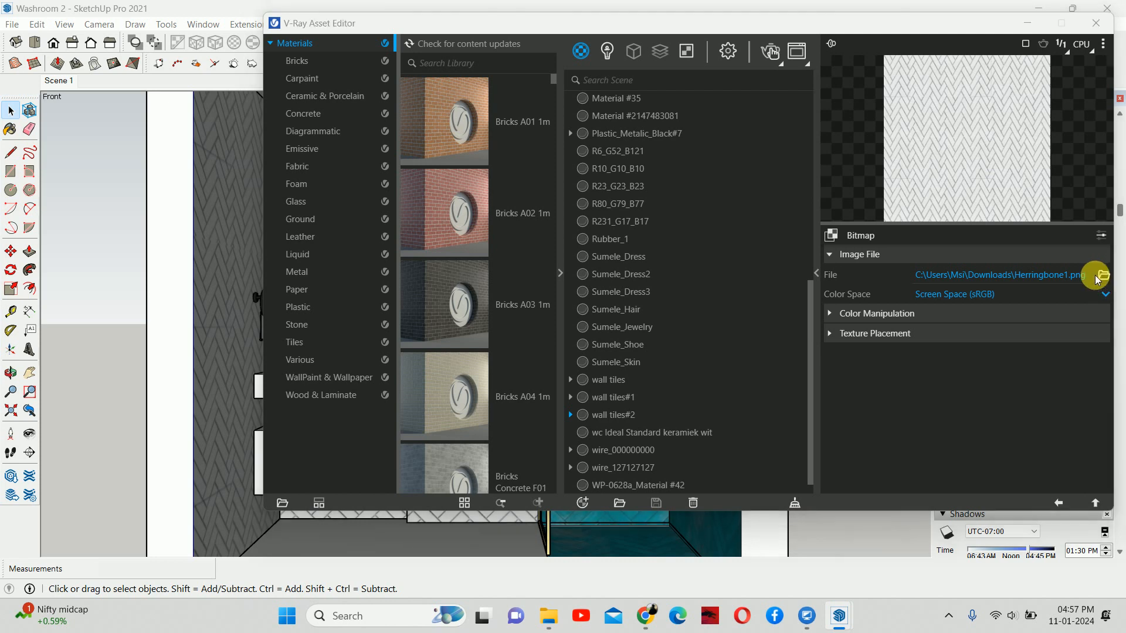
left_click(498, 211)
left_click(704, 363)
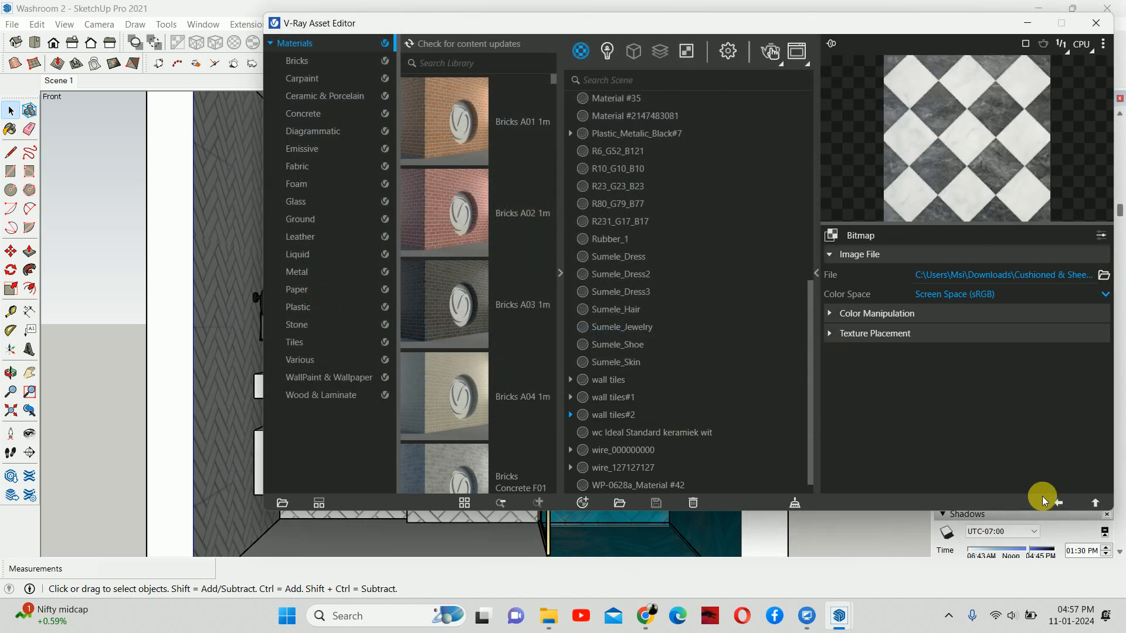
Load the Cushioned & Sheet Vinyl Flooring image into Bitmap#1 of the wall tiles#2 material.
left_click(570, 415)
left_click(613, 449)
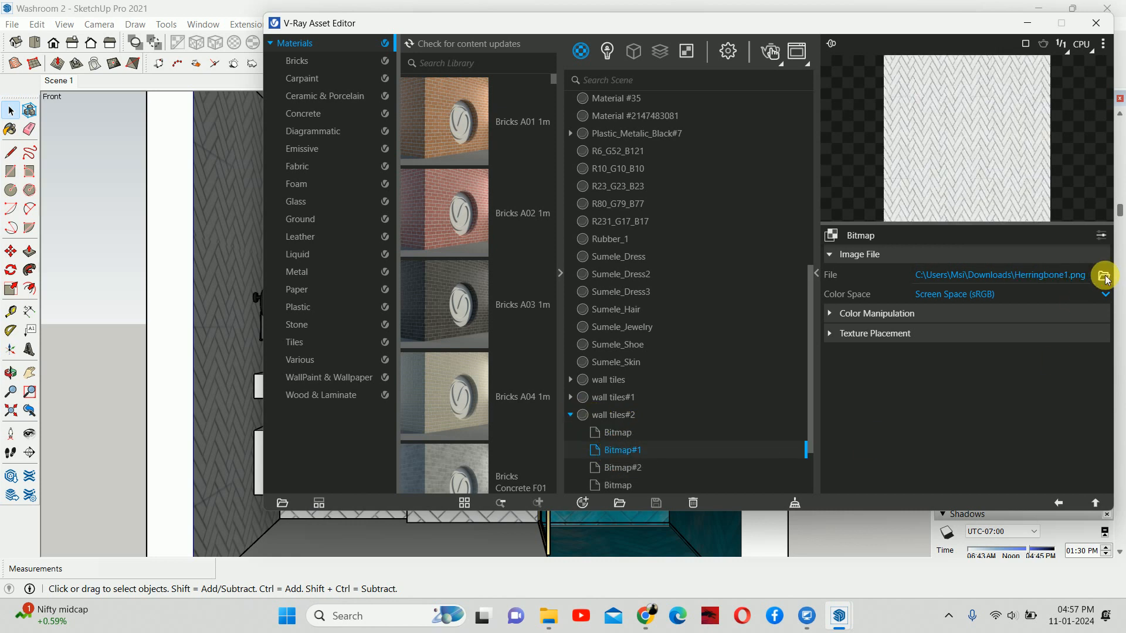
left_click(1030, 268)
left_click(500, 186)
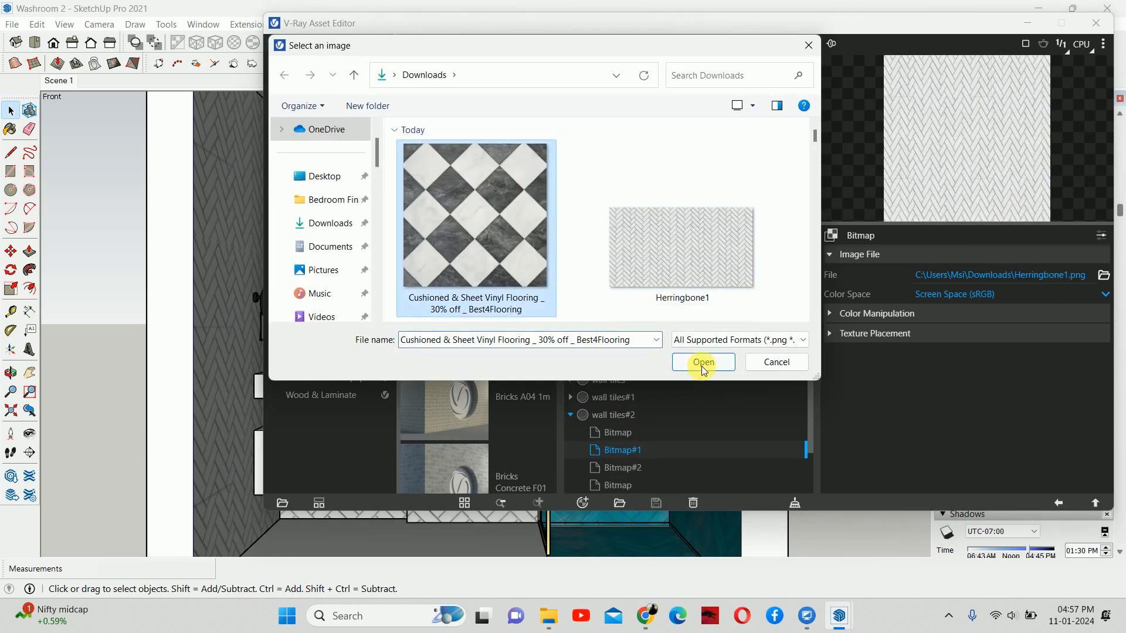
left_click(698, 357)
Swap the herringbone image in Bitmap#2 of wall tiles#2 for the Cushioned & Sheet Vinyl Flooring image.
left_click(623, 468)
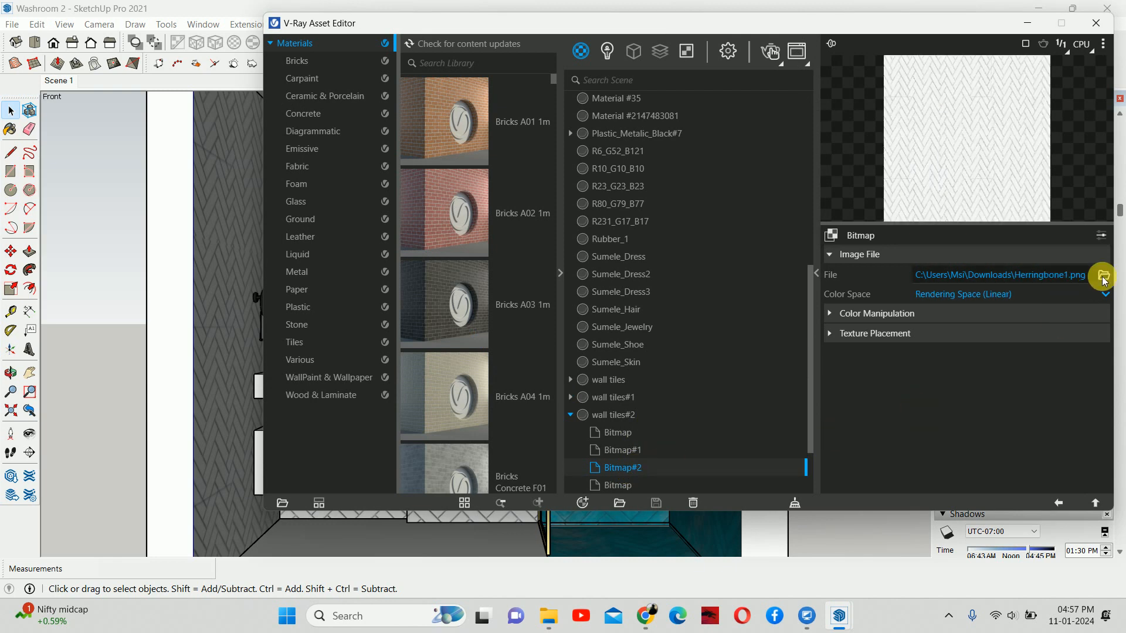
left_click(1035, 286)
left_click(442, 171)
left_click(702, 363)
Replace the image of the last bitmap under wall tiles#2 with the Cushioned & Sheet Vinyl Flooring file.
left_click(623, 413)
left_click(1104, 272)
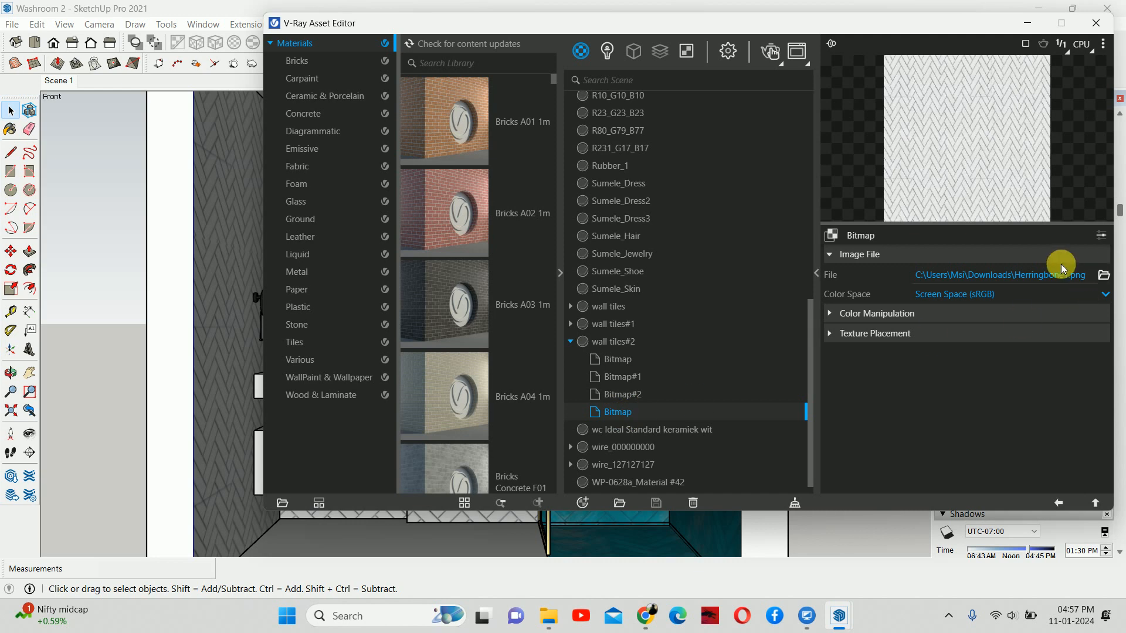
left_click(516, 176)
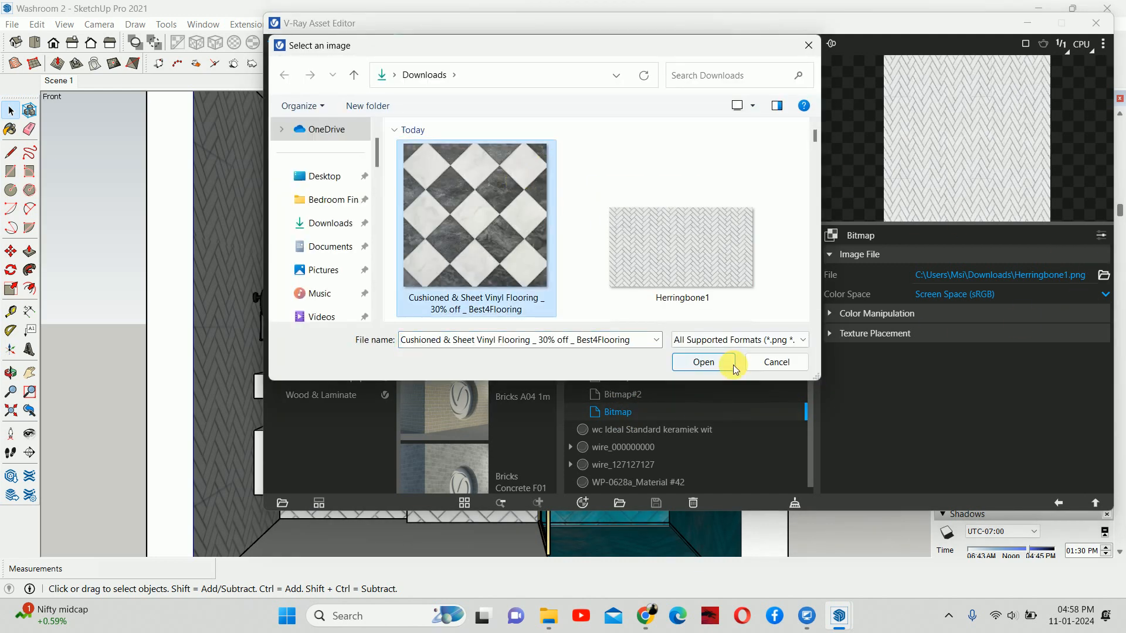
left_click(713, 365)
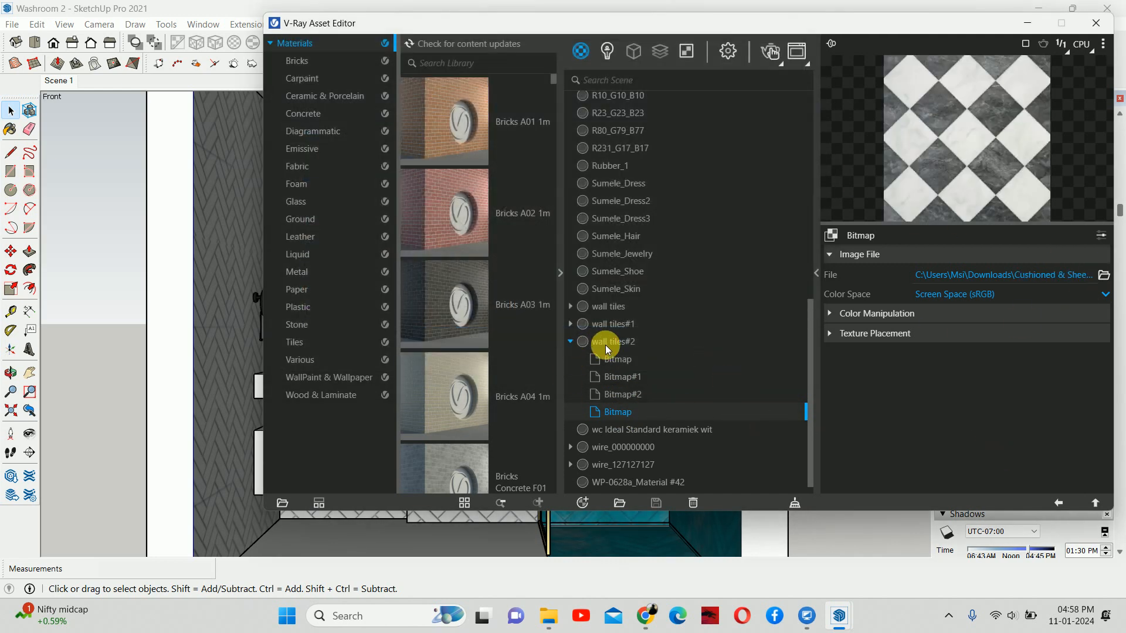
Adjust the reflection of the wall tiles#2 material to a light grey reflection color and close the V-Ray Asset Editor.
left_click(605, 345)
left_click(860, 344)
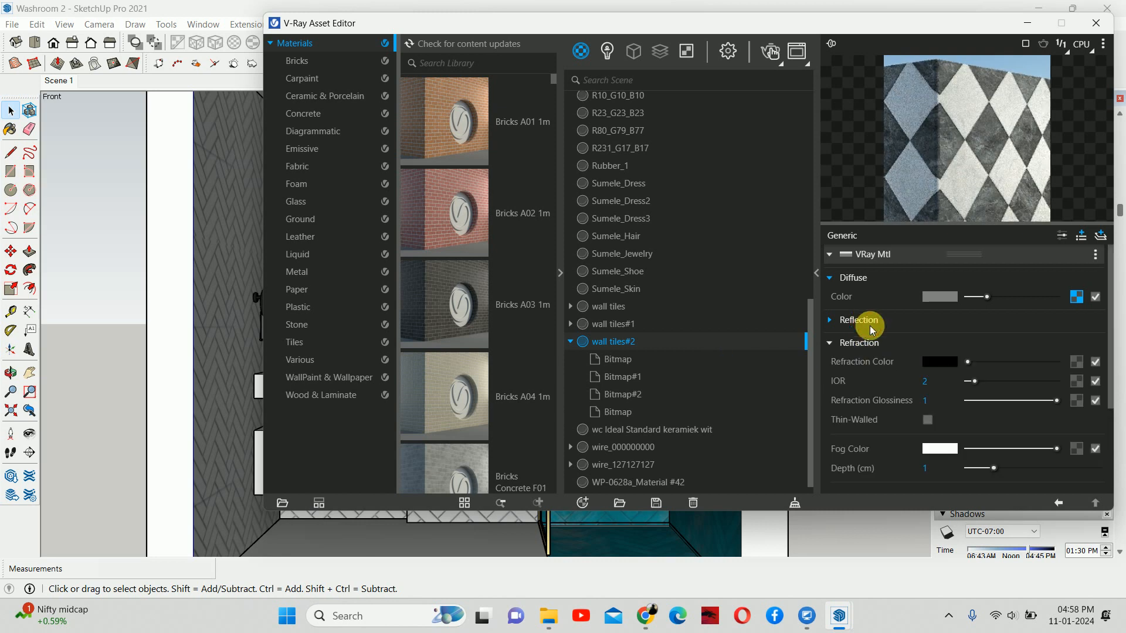
left_click(864, 322)
left_click_drag(1019, 338, 1076, 355)
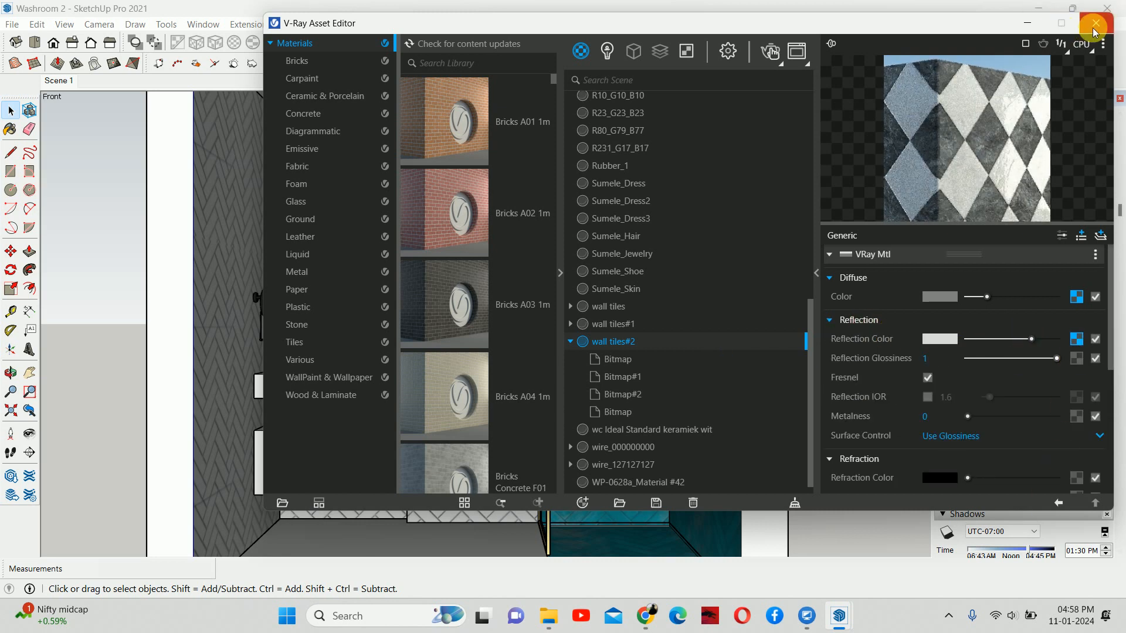
left_click(1095, 23)
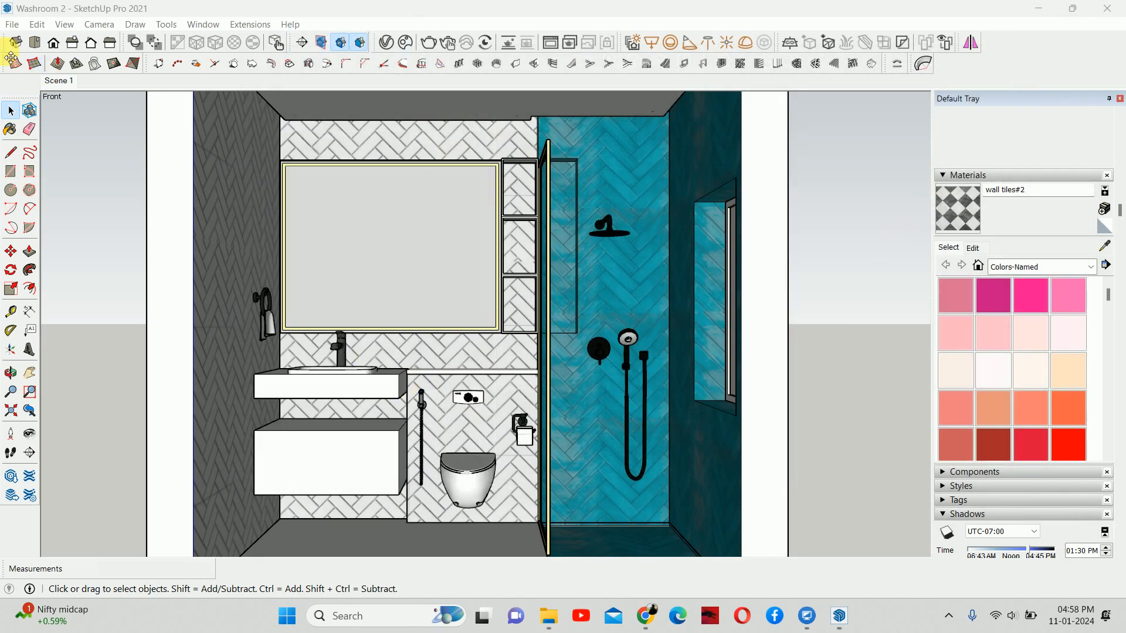
Show the texture settings of wall tiles#2, enter the floor group and paint the floor face beside the teal shower area with it.
left_click(10, 111)
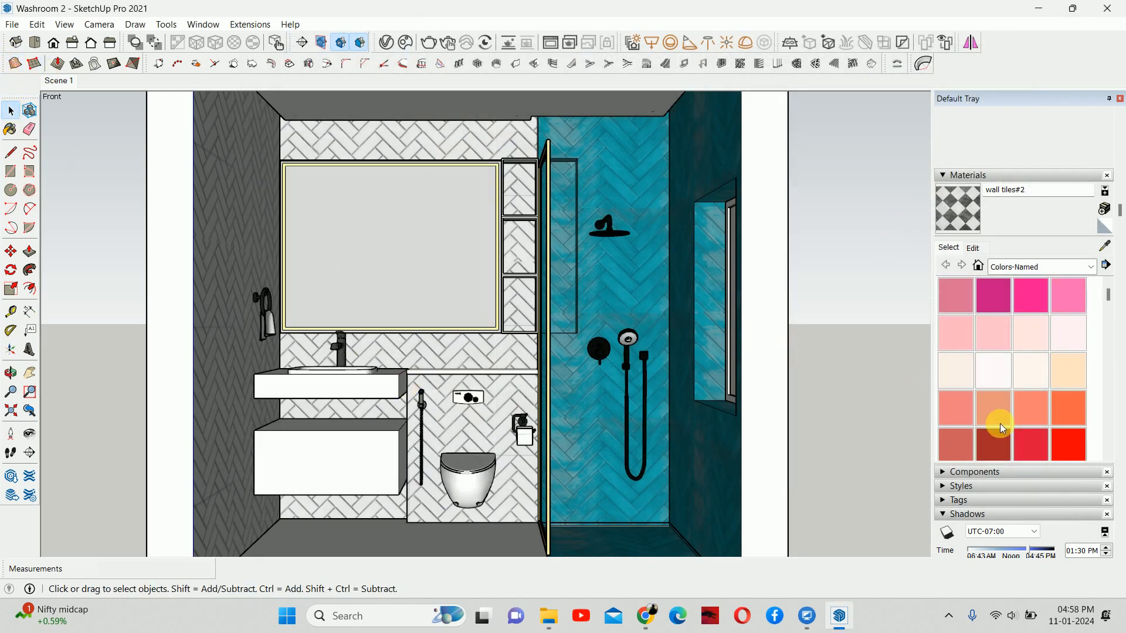
left_click(973, 247)
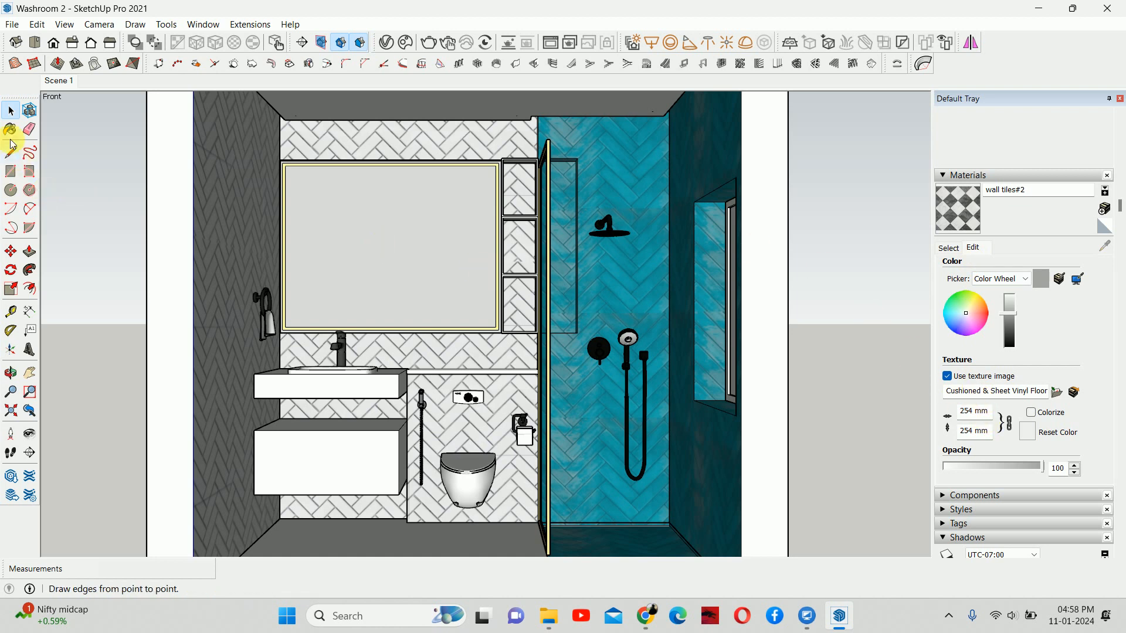
scroll(621, 340, "down", 1)
mouse_move(621, 340)
middle_mouse_down()
mouse_move(596, 329)
mouse_move(448, 427)
mouse_move(736, 329)
middle_mouse_up()
double_click(419, 451)
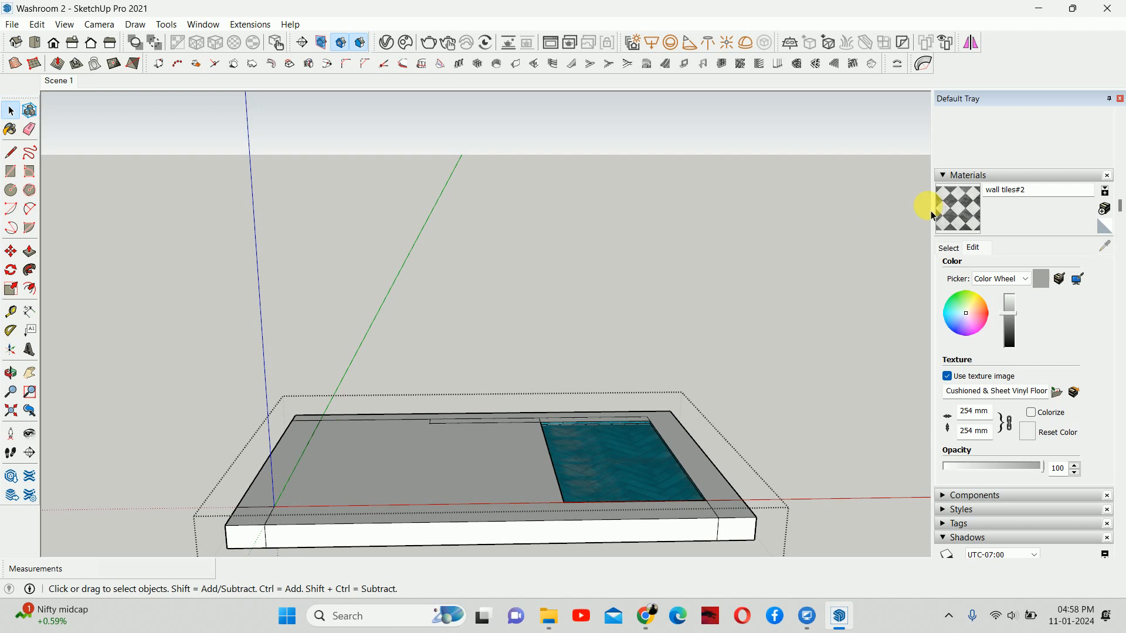
key("b")
left_click(375, 459)
scroll(378, 449, "up", 5)
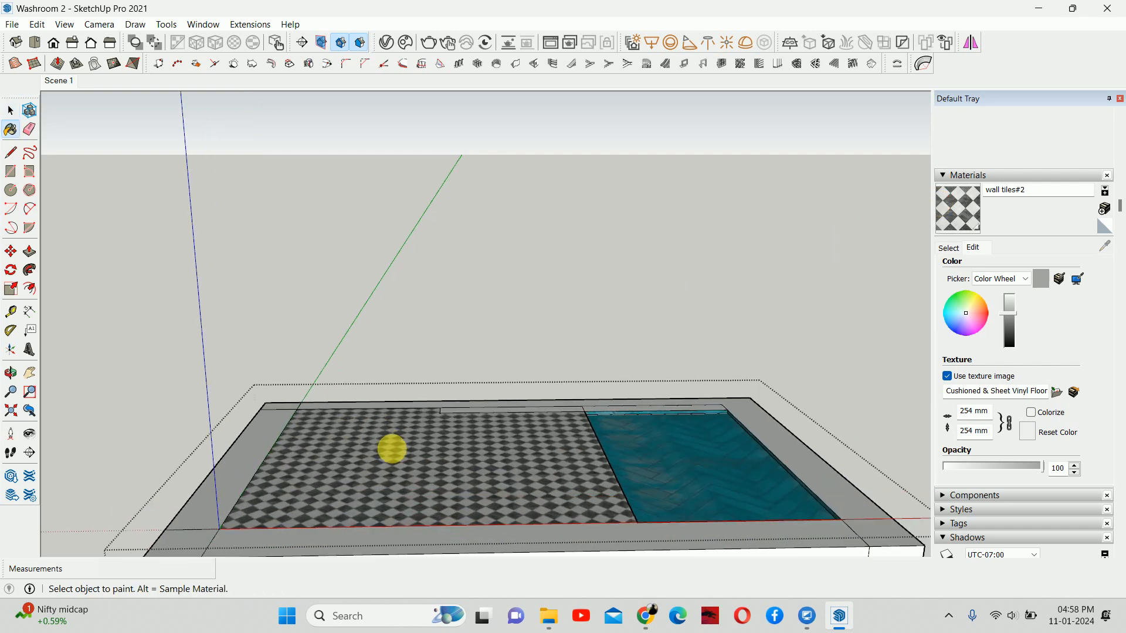
Set the wall tiles#2 texture size to 500 mm and leave the floor group to return to the full washroom model.
key("space")
scroll(450, 518, "down", 3)
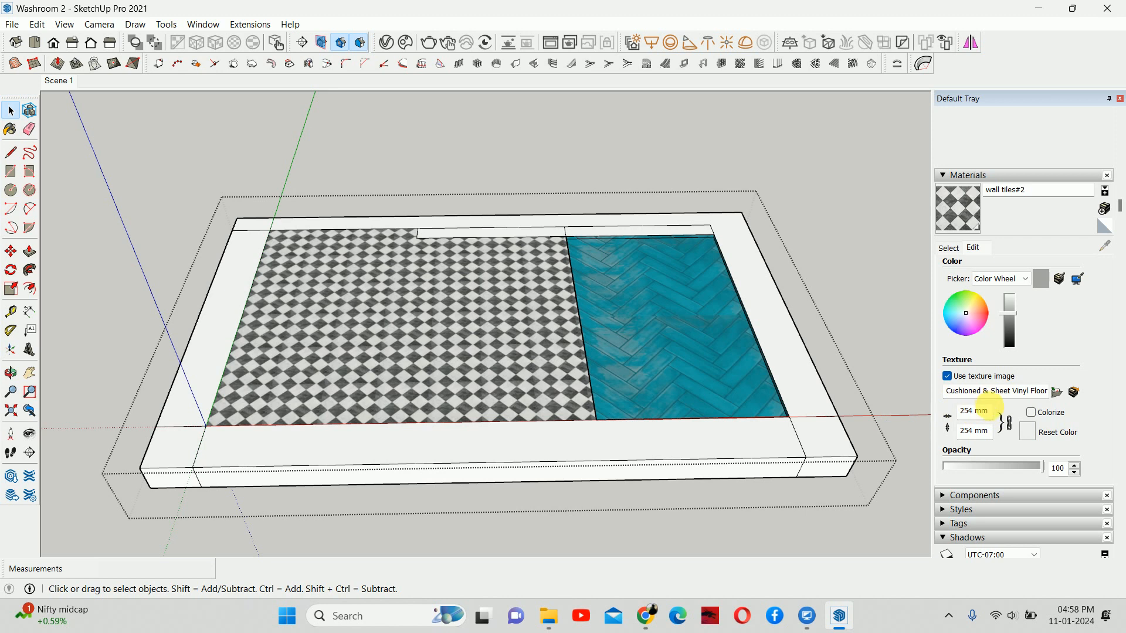
double_click(979, 412)
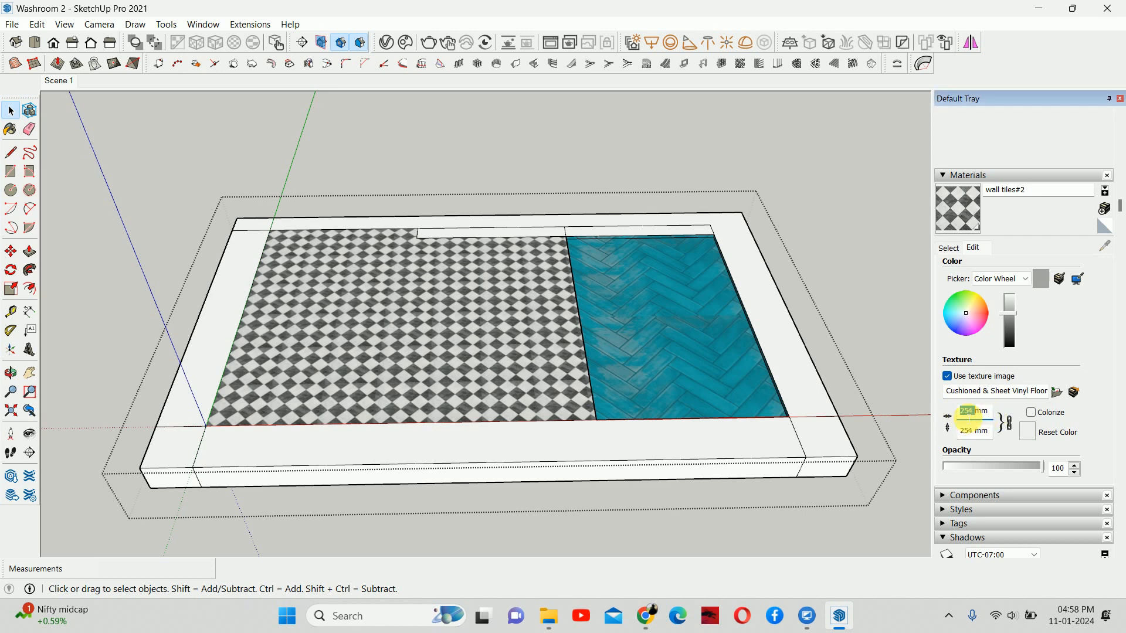
type("500")
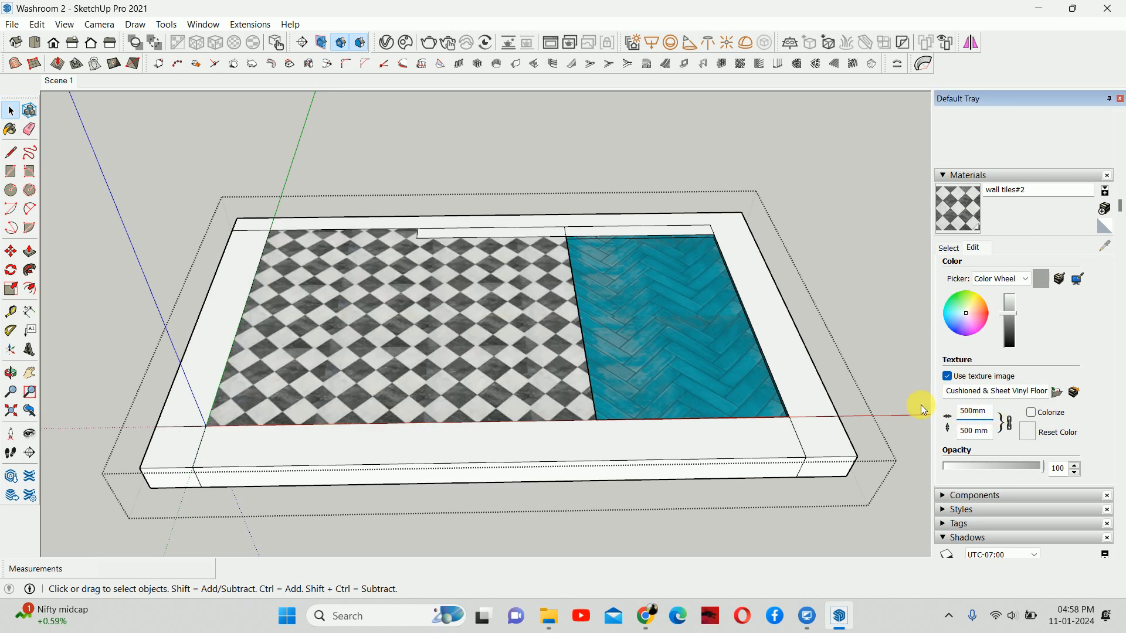
left_click(686, 353)
left_click(826, 269)
middle_click_drag(811, 279, 577, 338)
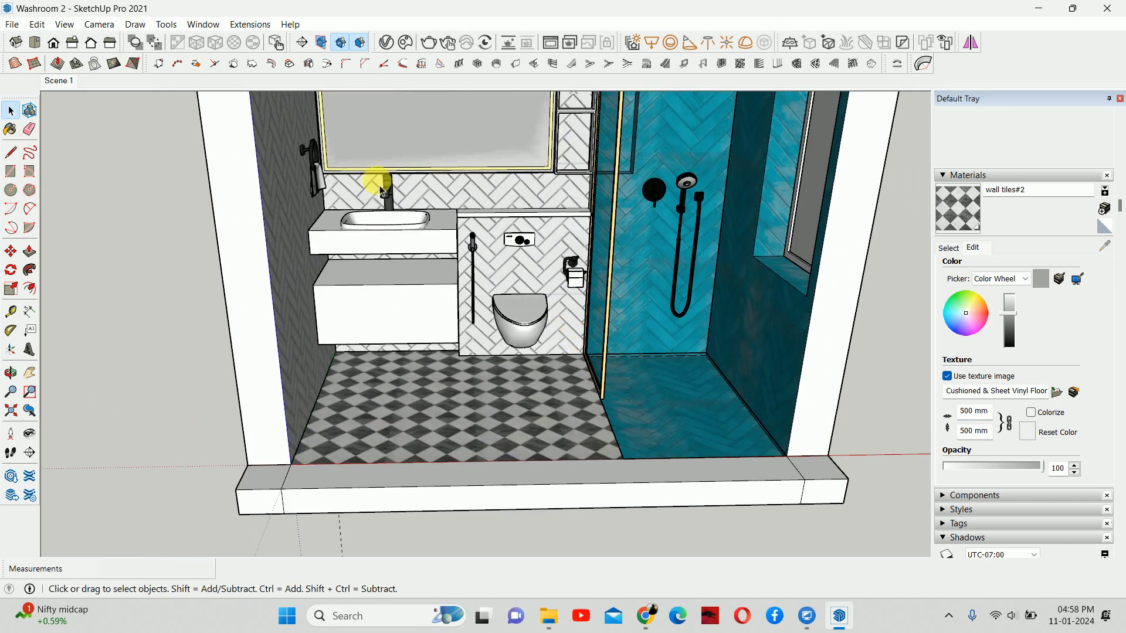
Restore the Scene 1 view and hide the door blocking the front of the washroom.
left_click(57, 81)
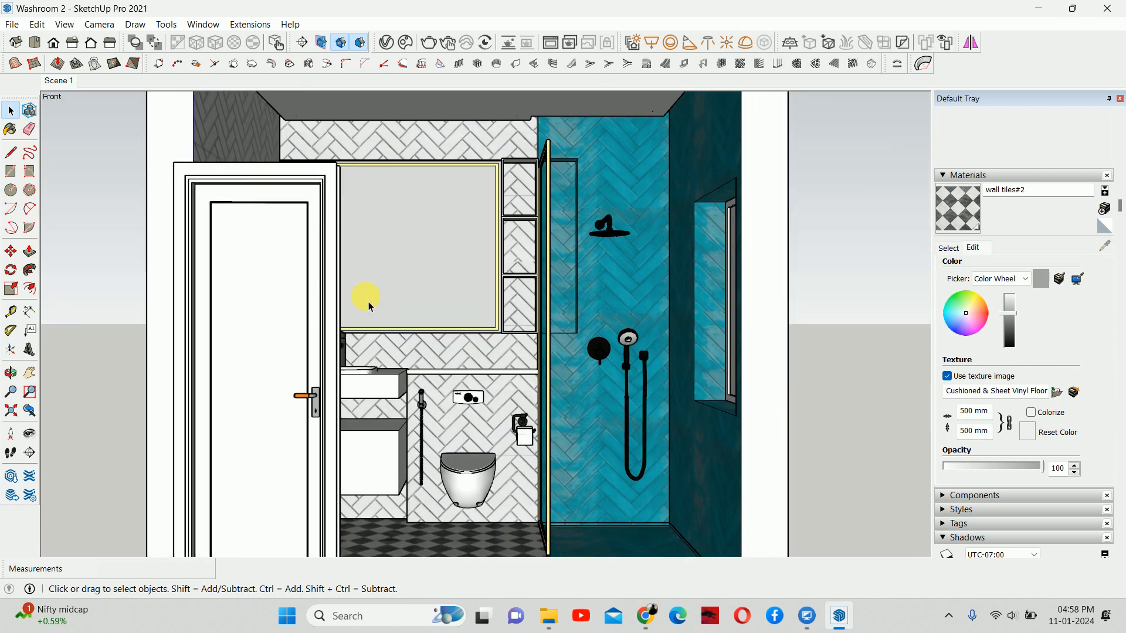
right_click(314, 287)
left_click(333, 193)
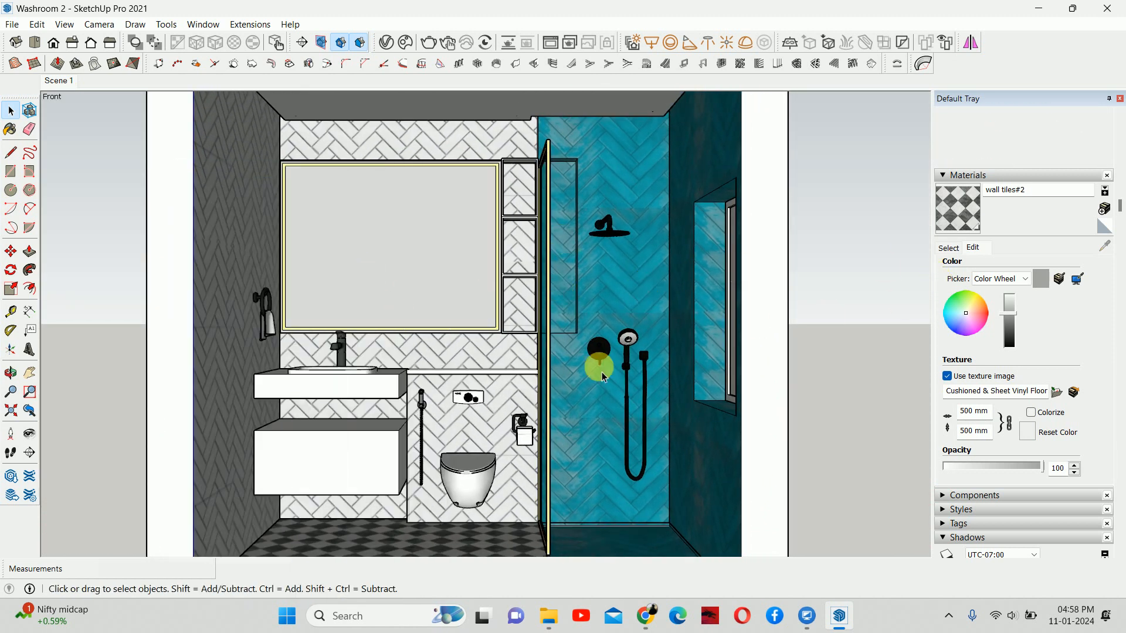
Start an interactive V-Ray render of Scene 1 and examine the checkered floor, wall tiles and LED lighting.
left_click(949, 248)
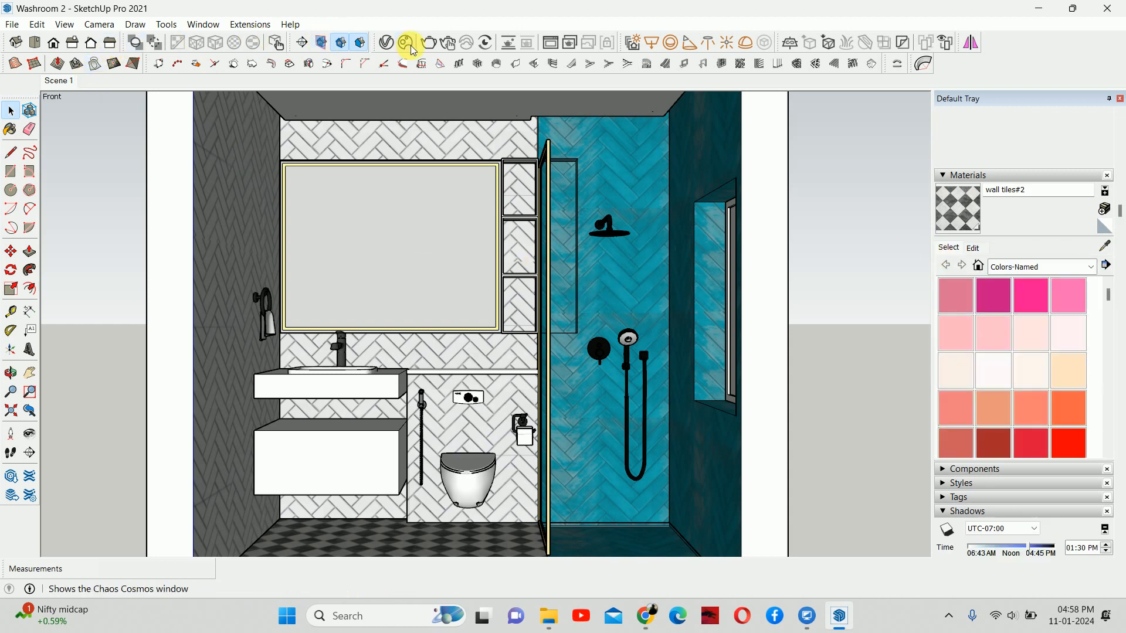
left_click(449, 42)
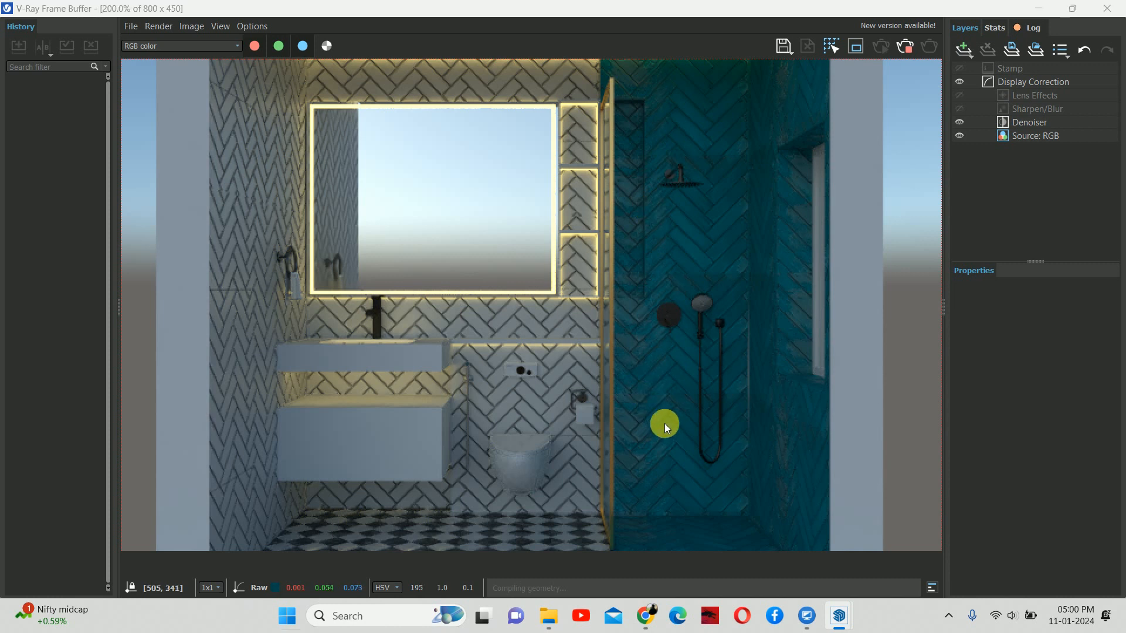
key("super")
key("super")
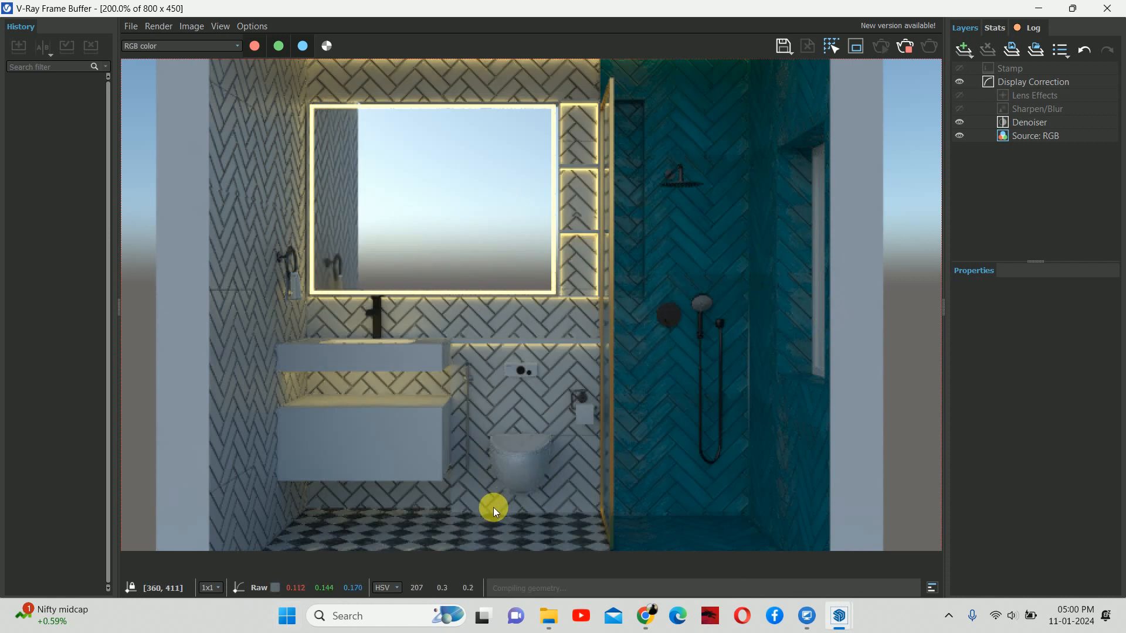
scroll(494, 505, "down", 2)
scroll(463, 439, "up", 2)
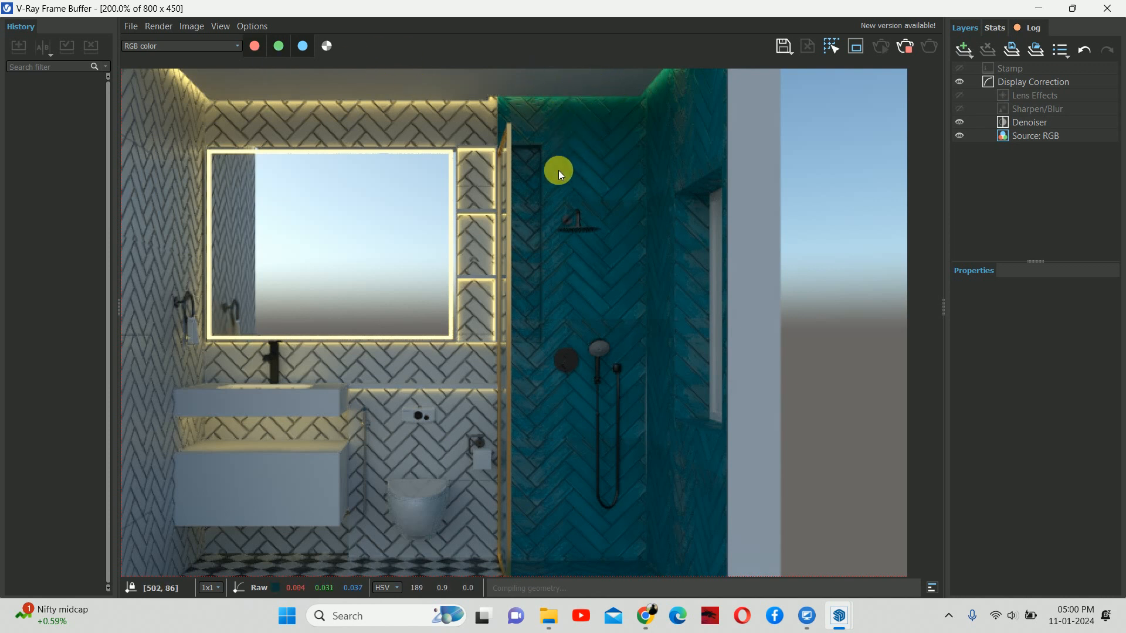
scroll(558, 170, "down", 1)
scroll(591, 290, "up", 1)
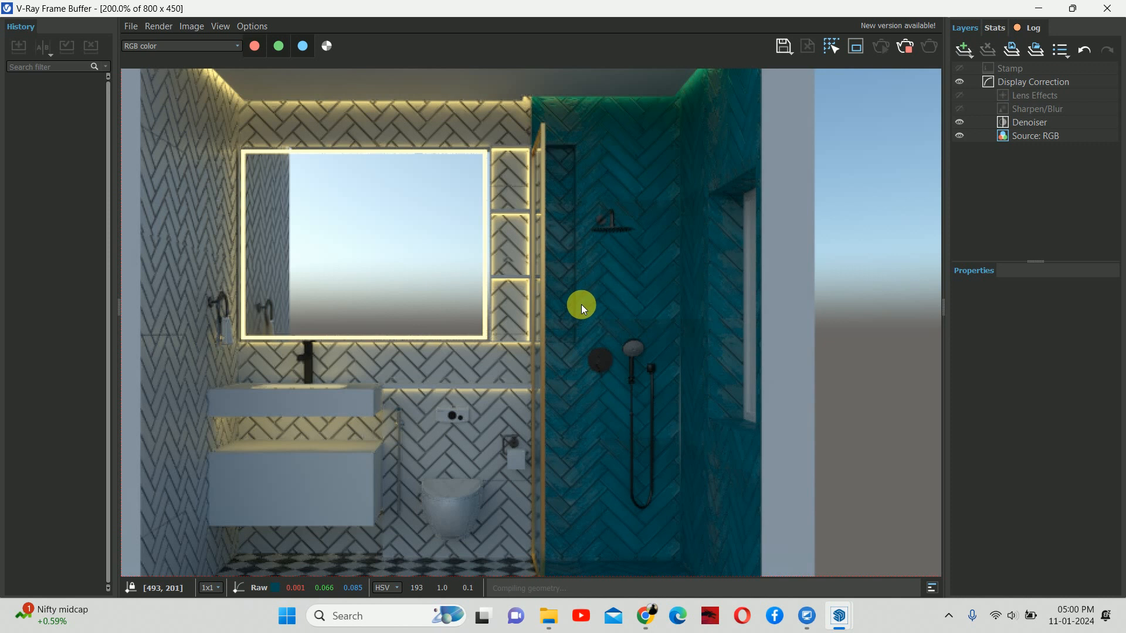